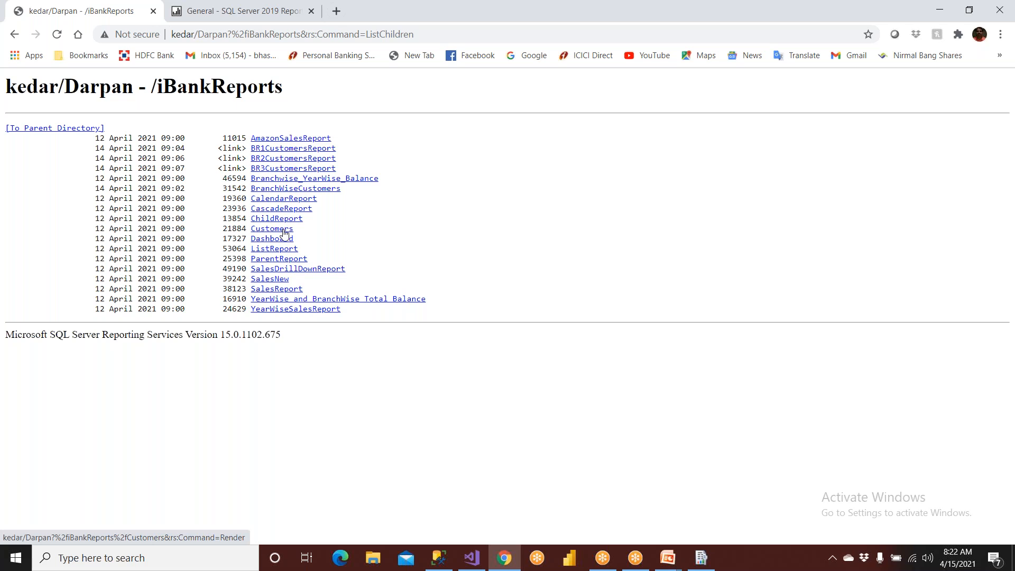
# - Open ListReport from the iBankReports folder and view the BR6, BR9 and BR7 pages through its document map, ending on BR6
pyautogui.click(282, 251)
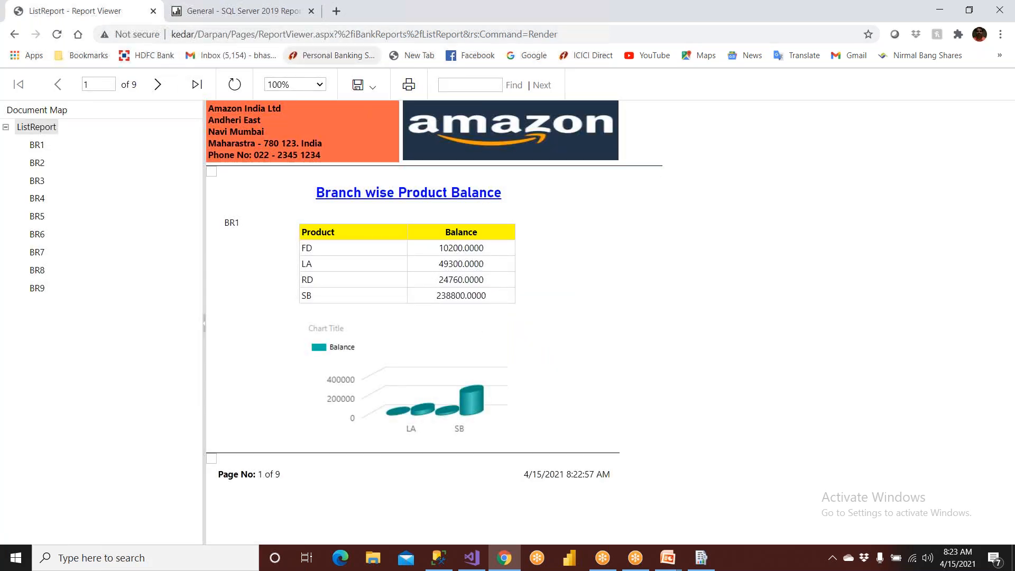
pyautogui.click(372, 93)
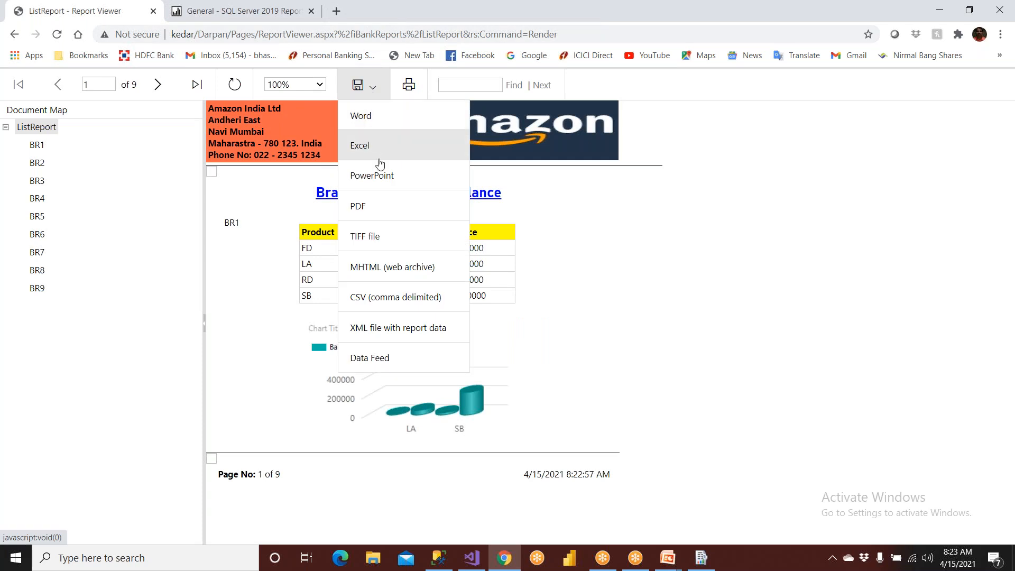
pyautogui.click(36, 163)
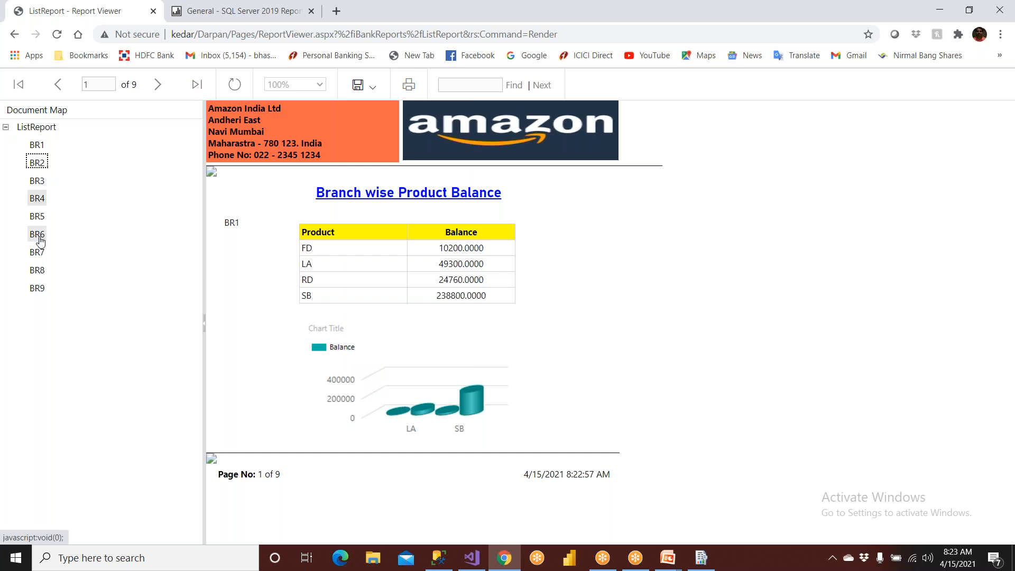
pyautogui.click(39, 290)
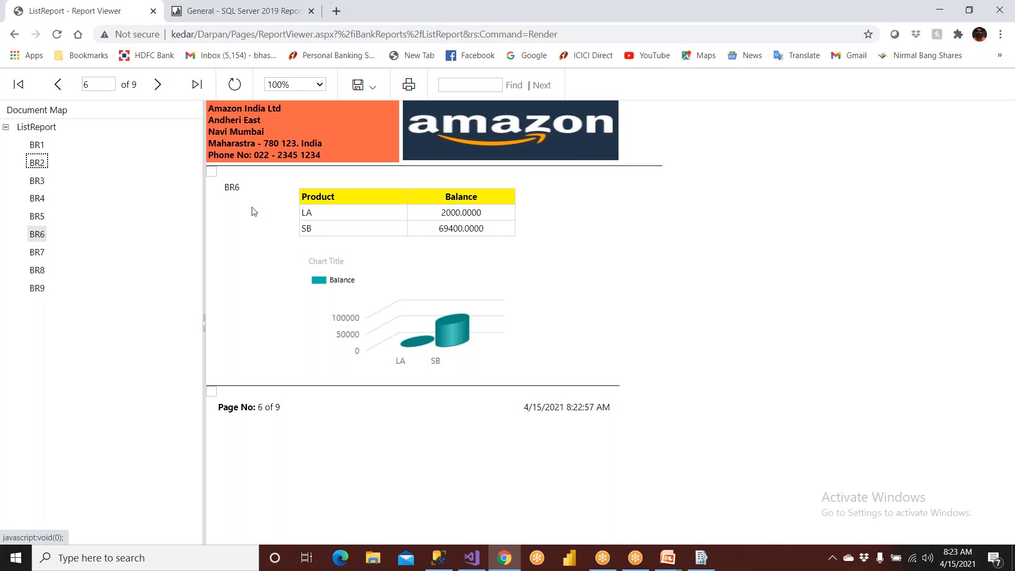
pyautogui.click(38, 217)
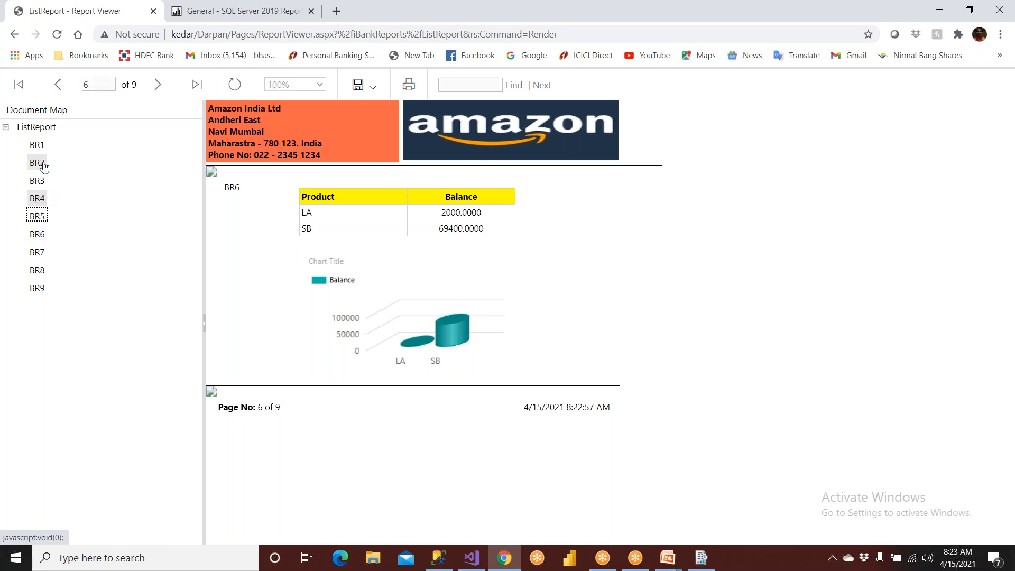
pyautogui.click(41, 289)
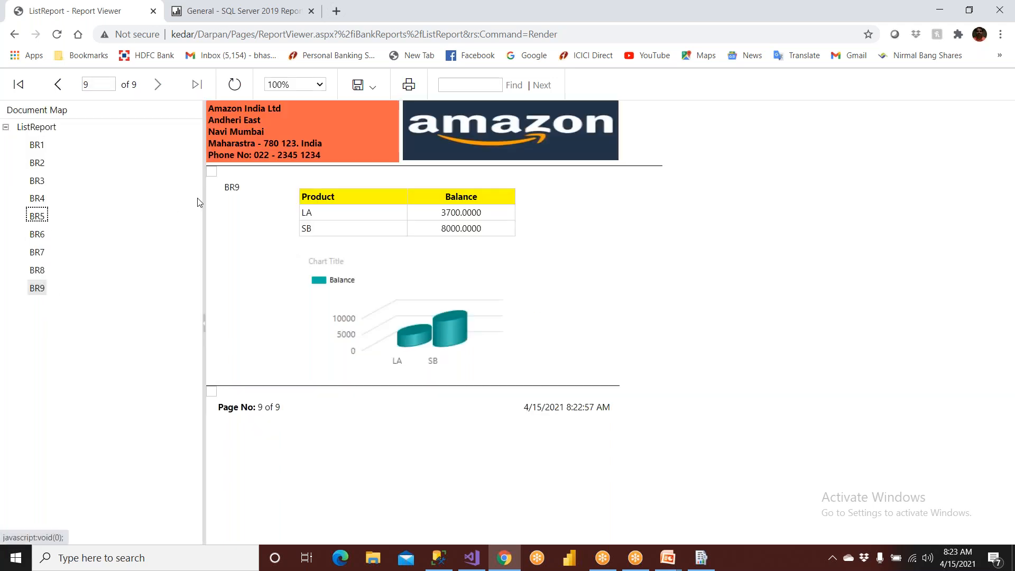
pyautogui.click(35, 254)
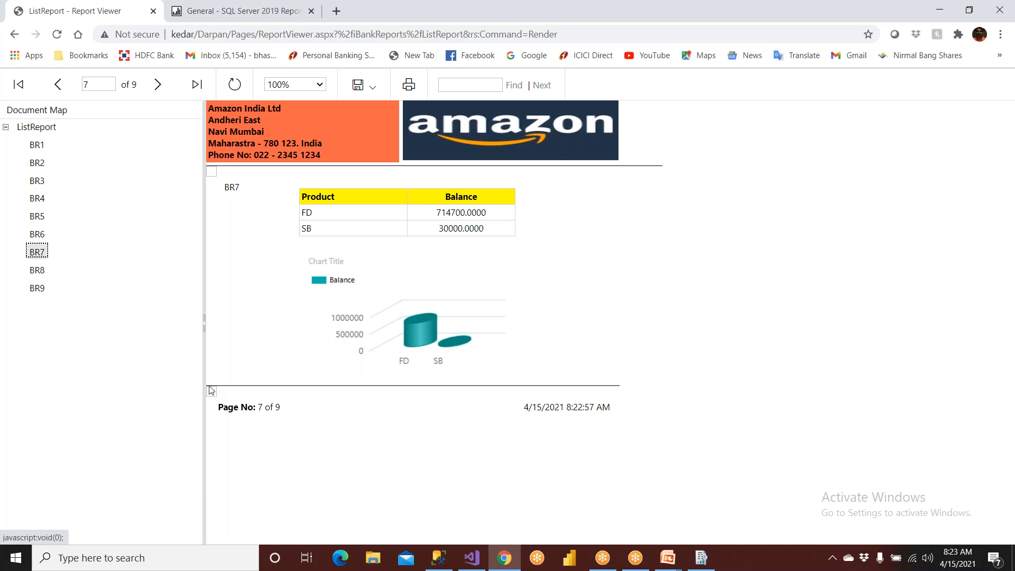
pyautogui.click(37, 234)
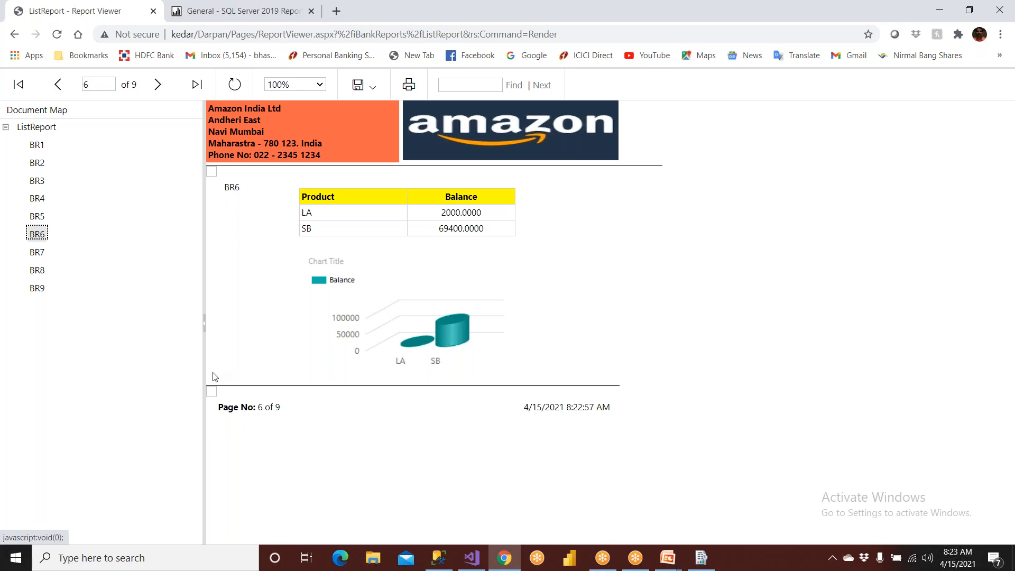
# - Switch to Visual Studio, open ListReport.rdl from the SSRS_Demos_Apr1st2021 project and preview the report
pyautogui.click(477, 559)
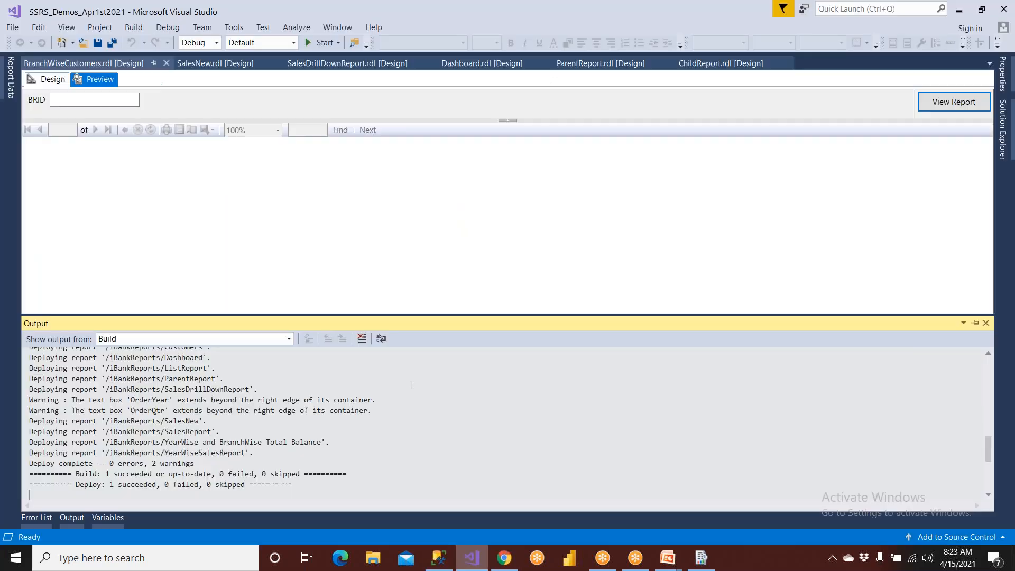
pyautogui.click(1002, 127)
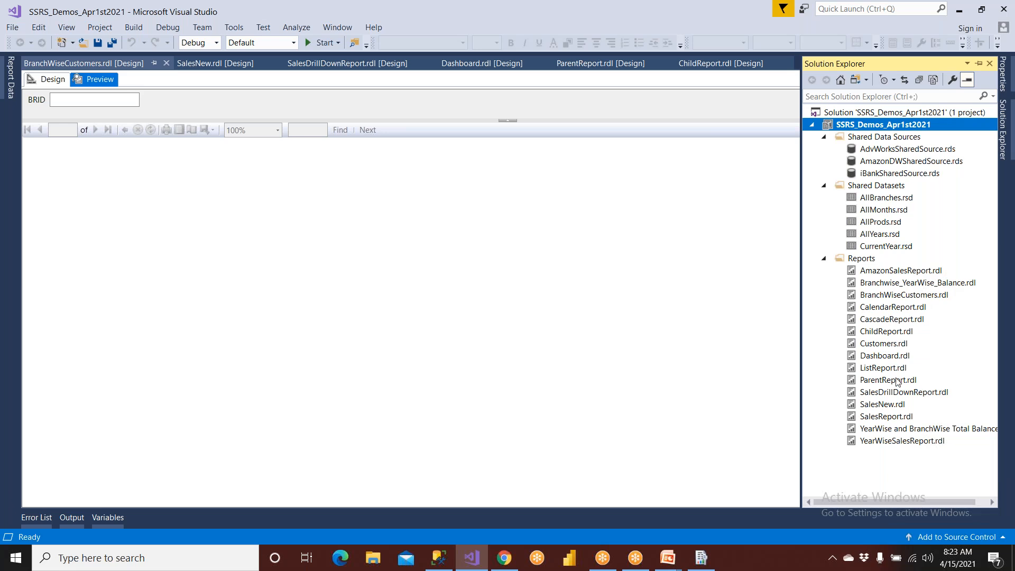
pyautogui.click(896, 373)
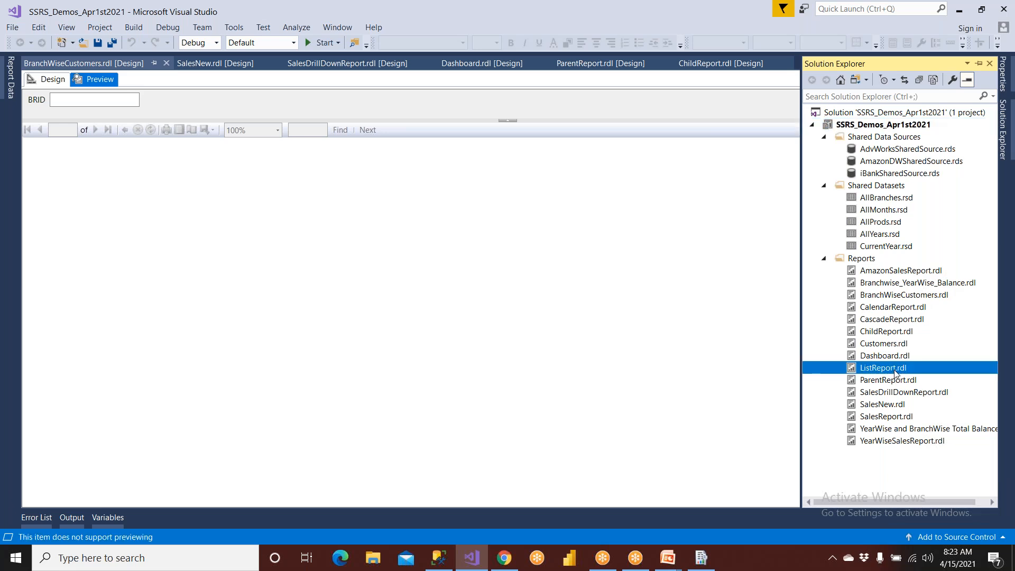
pyautogui.doubleClick(896, 373)
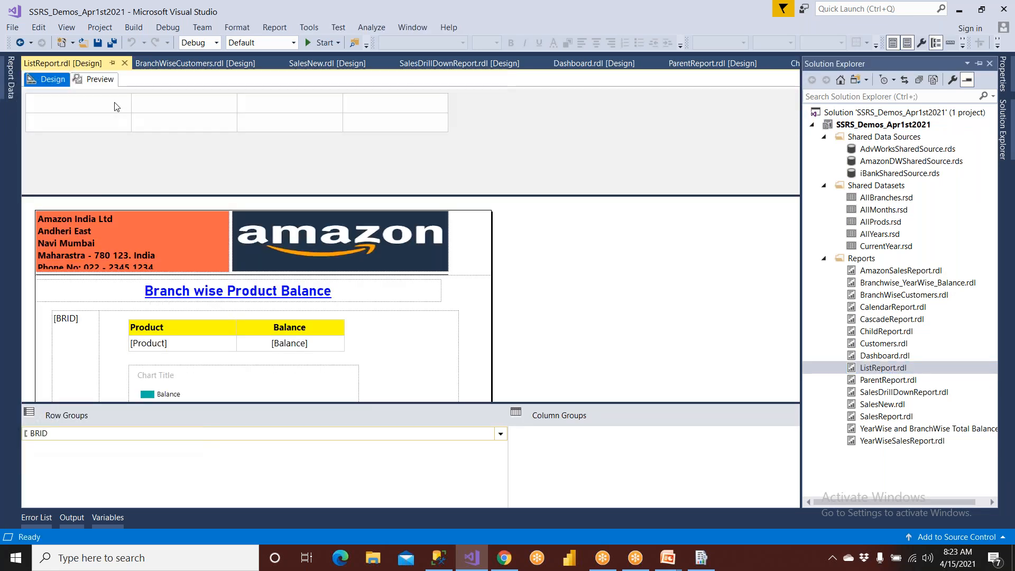
pyautogui.click(94, 78)
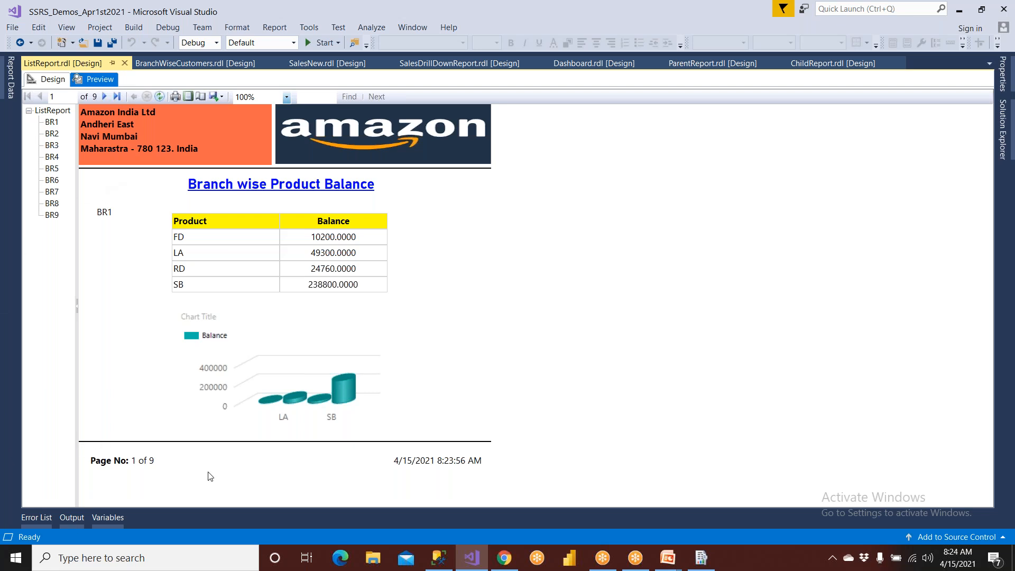
# - Switch to Chrome and view the BR5 and BR4 pages of the deployed ListReport through the document map
pyautogui.click(504, 555)
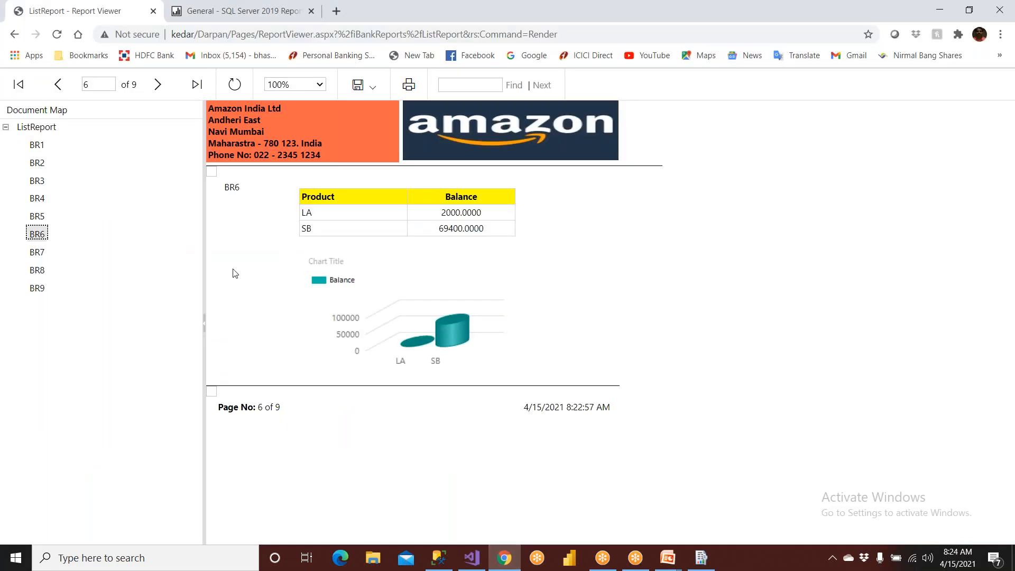
pyautogui.click(213, 178)
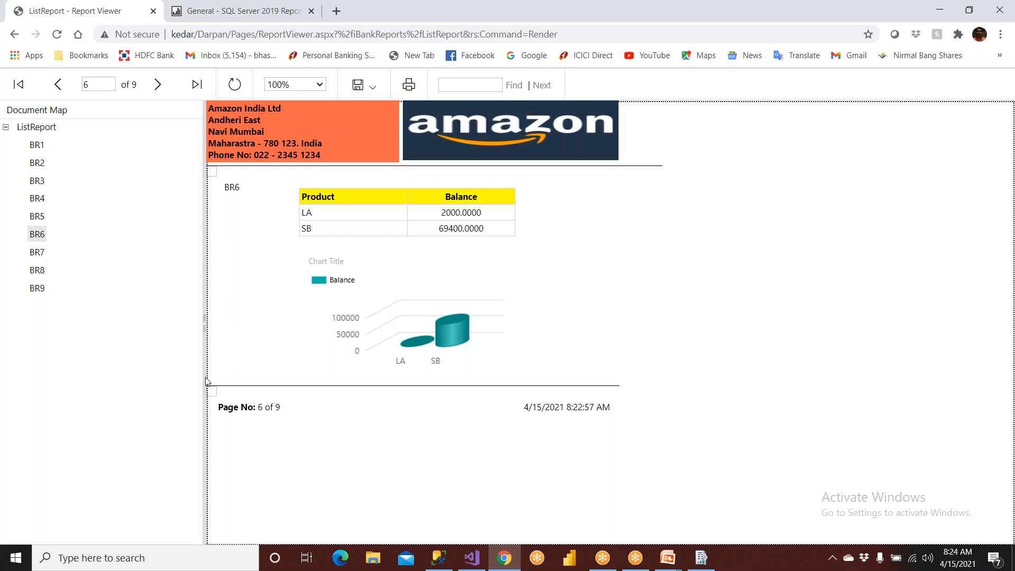
pyautogui.click(38, 217)
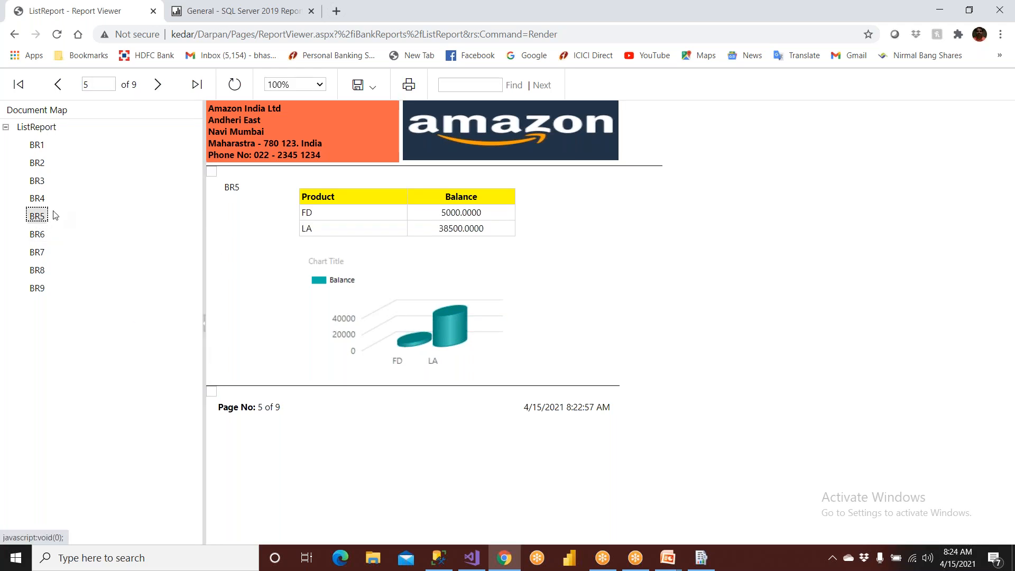
pyautogui.click(37, 198)
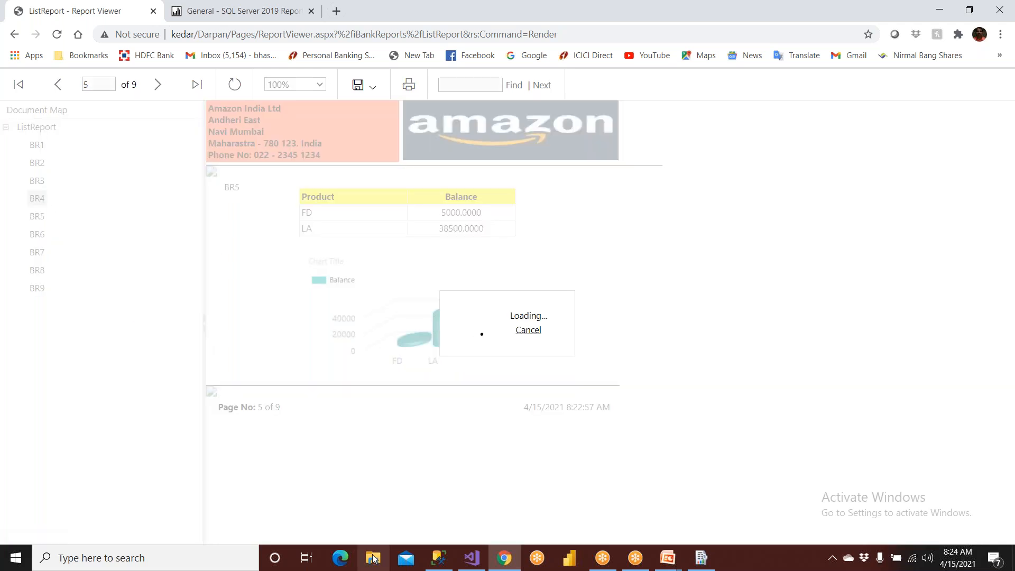
# - Compare the ListReport preview in Visual Studio with the deployed report in Chrome
pyautogui.click(472, 558)
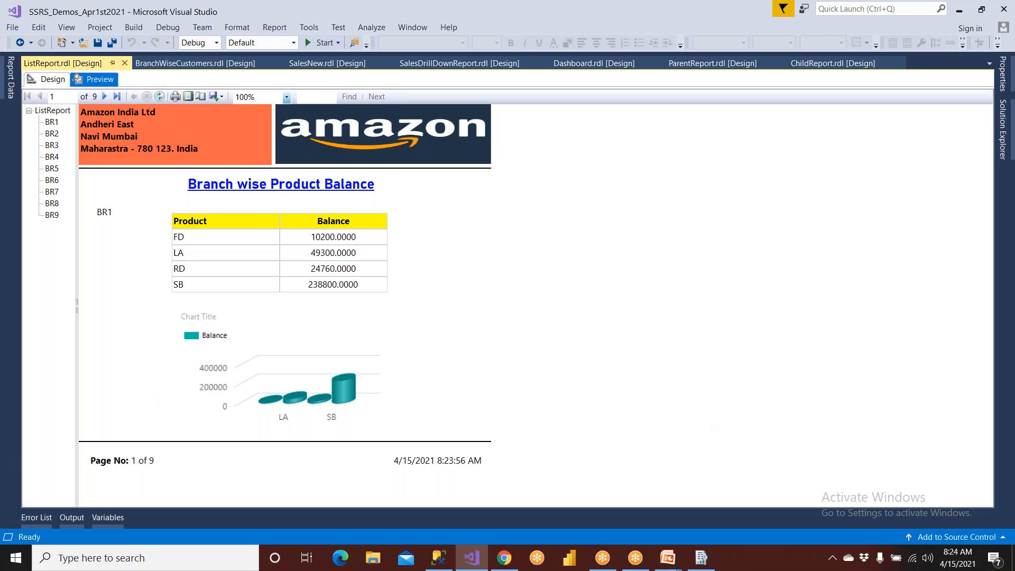
pyautogui.click(504, 558)
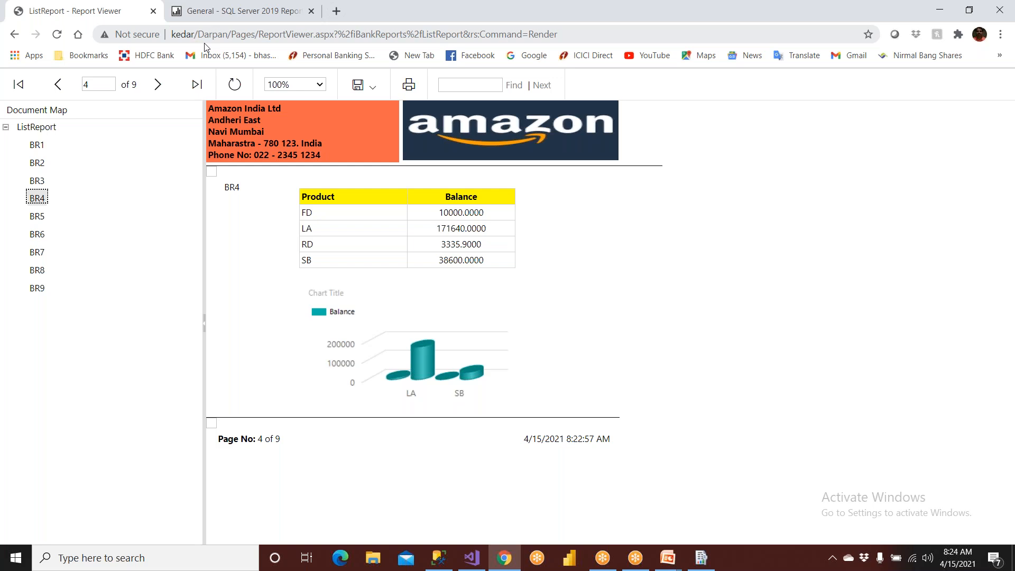
pyautogui.click(476, 559)
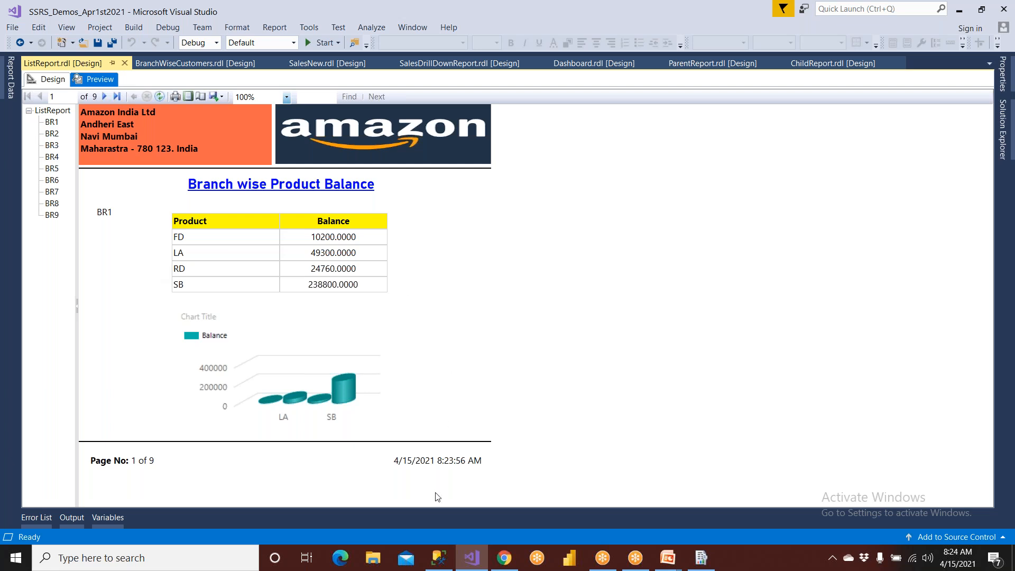
# - Return to the deployed ListReport in Chrome, export it as PDF and open the downloaded ListReport.pdf
pyautogui.click(504, 555)
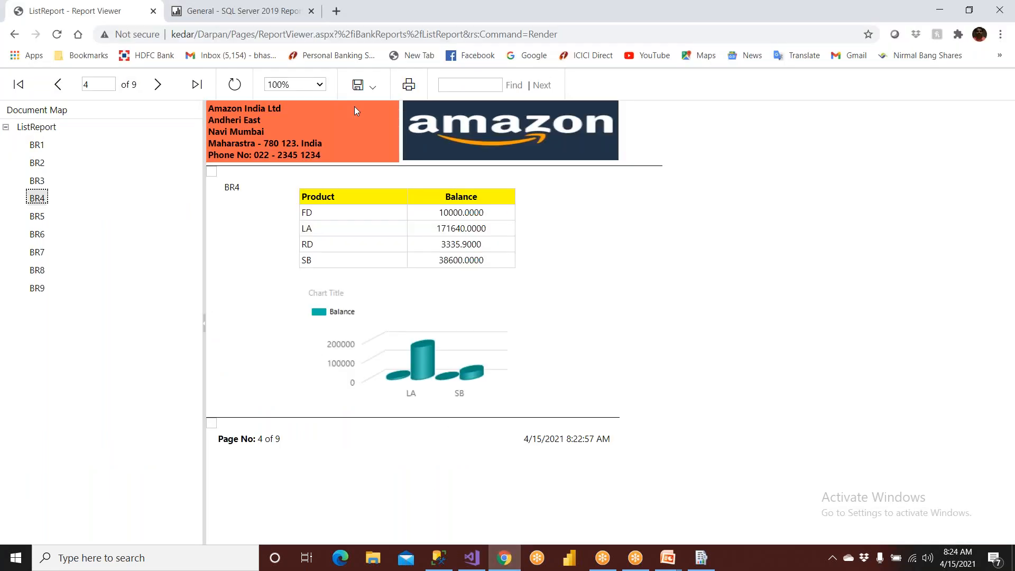
pyautogui.click(373, 88)
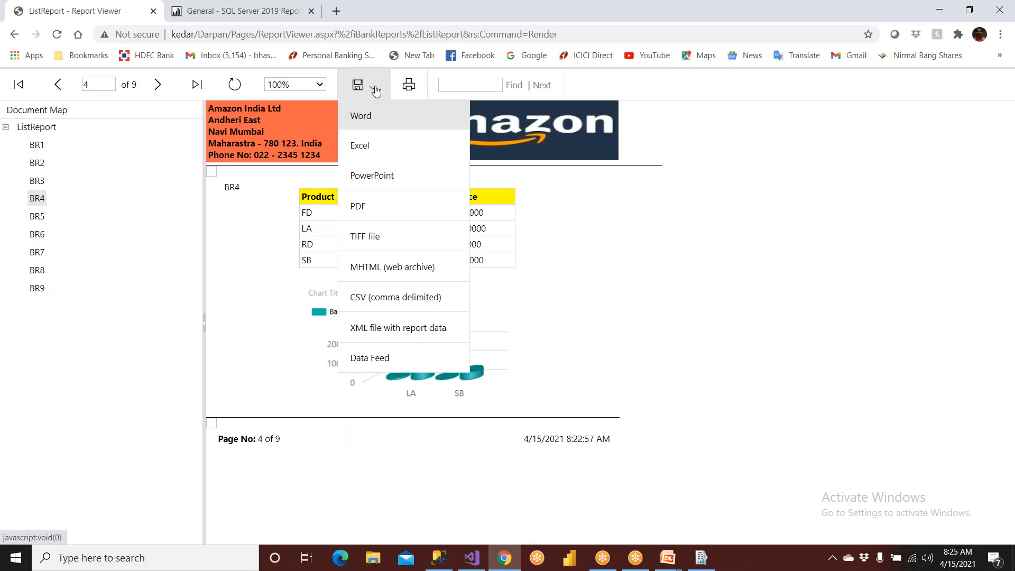
pyautogui.click(362, 210)
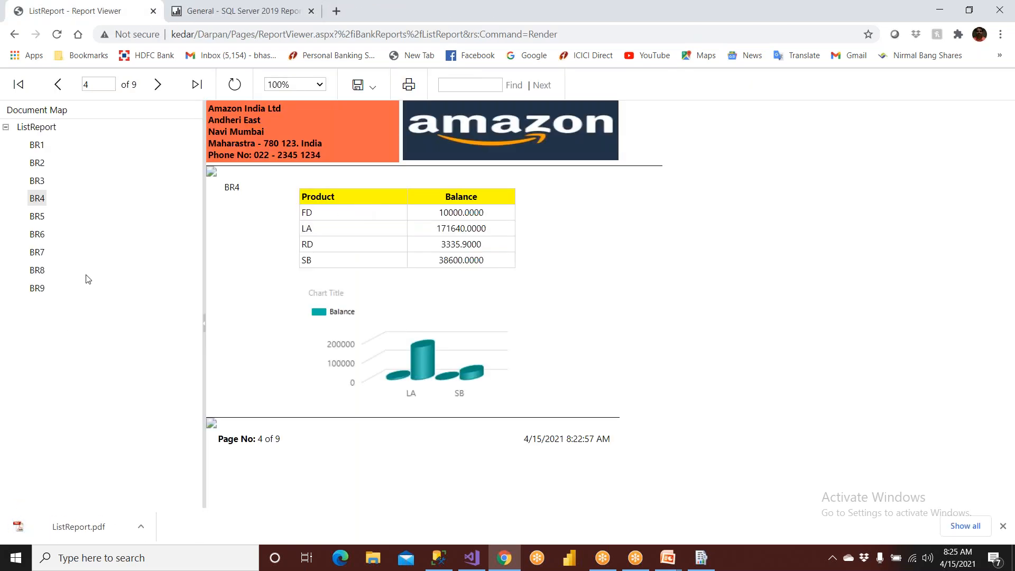
pyautogui.click(93, 530)
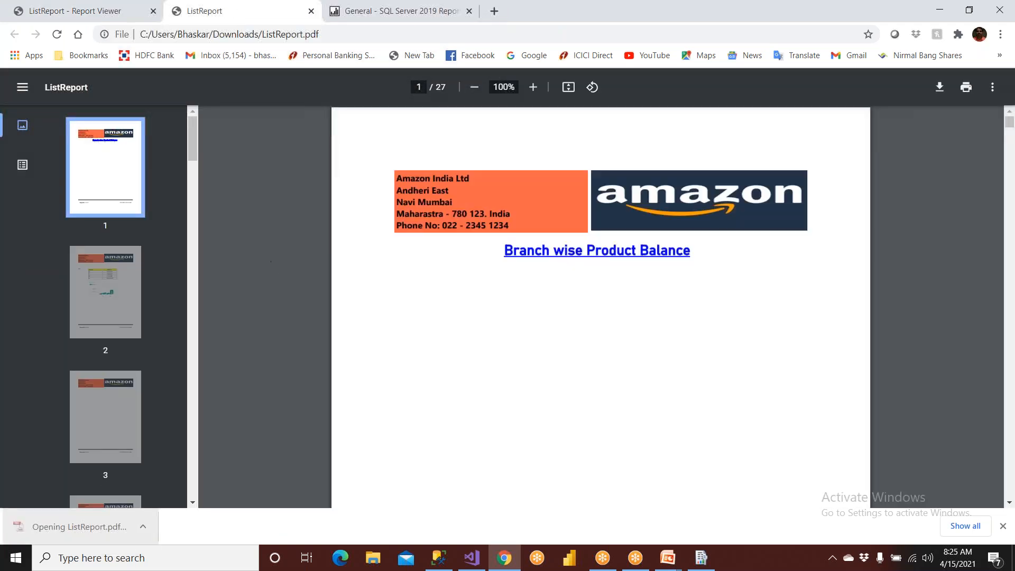
# - Show the PDF's document outline and jump through the branch bookmarks BR1, BR2, BR3 and BR4
pyautogui.click(22, 164)
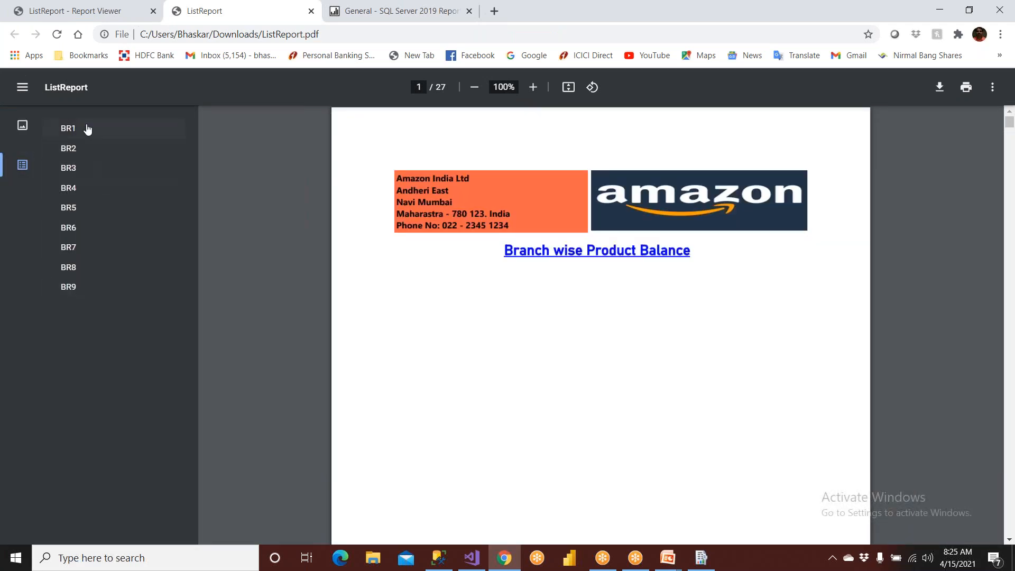
pyautogui.scroll(-3, 473, 288)
pyautogui.scroll(3, 473, 288)
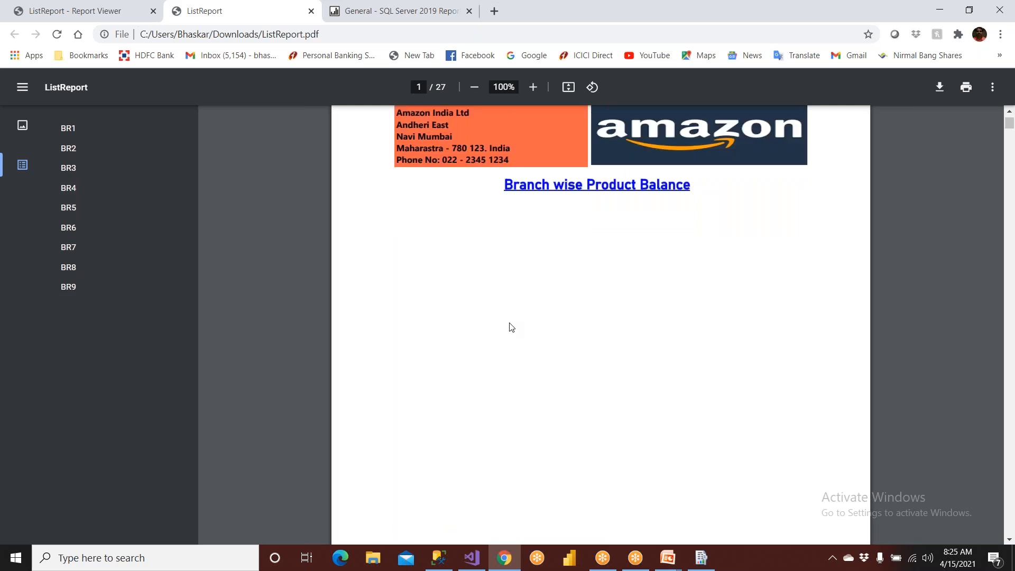
pyautogui.scroll(-3, 511, 306)
pyautogui.scroll(3, 535, 340)
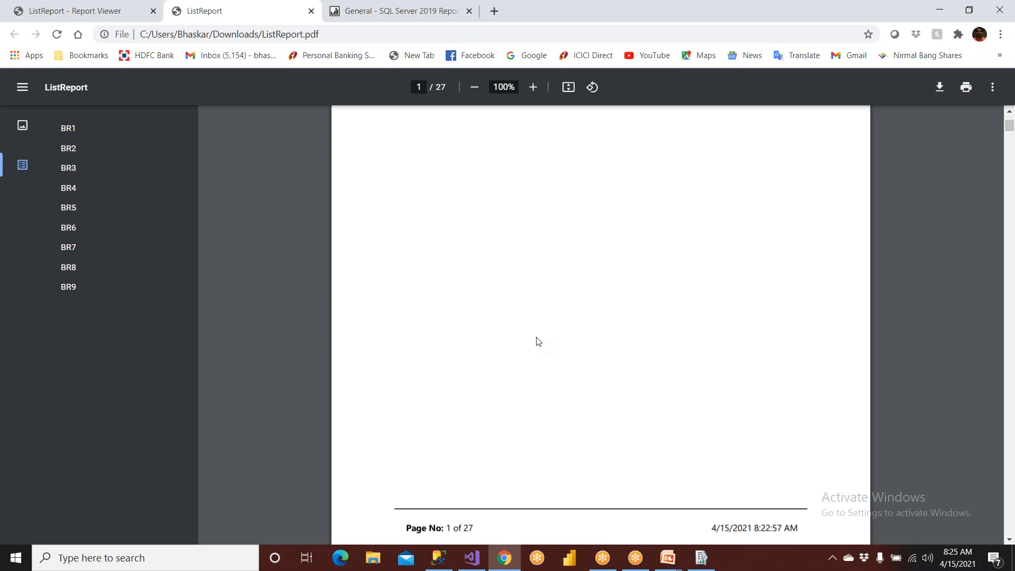
pyautogui.click(68, 139)
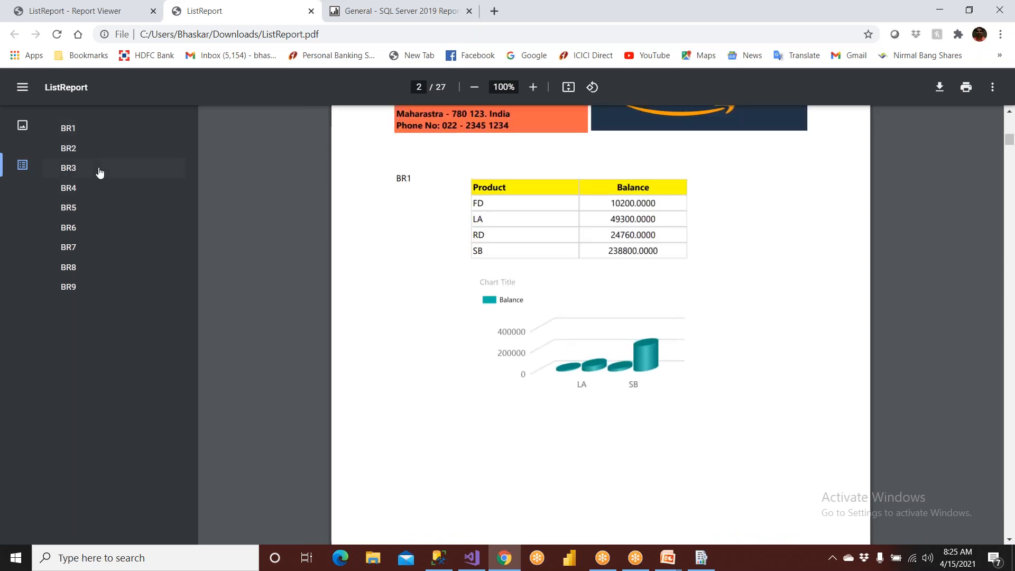
pyautogui.click(71, 151)
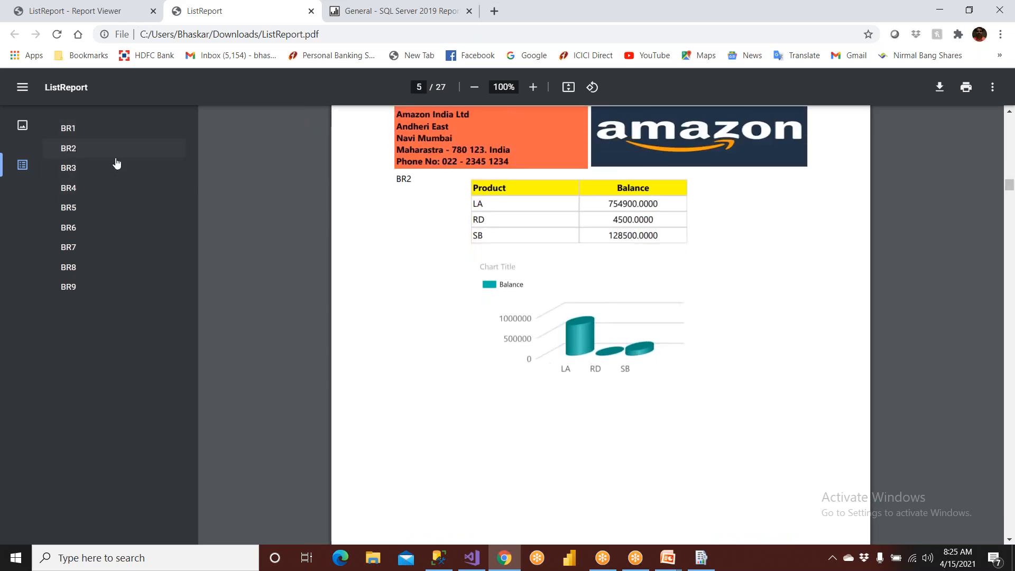
pyautogui.click(70, 169)
pyautogui.click(76, 190)
# - Examine how the branches are split across pages in the PDF, moving back from BR4 to page 3
pyautogui.scroll(2, 424, 224)
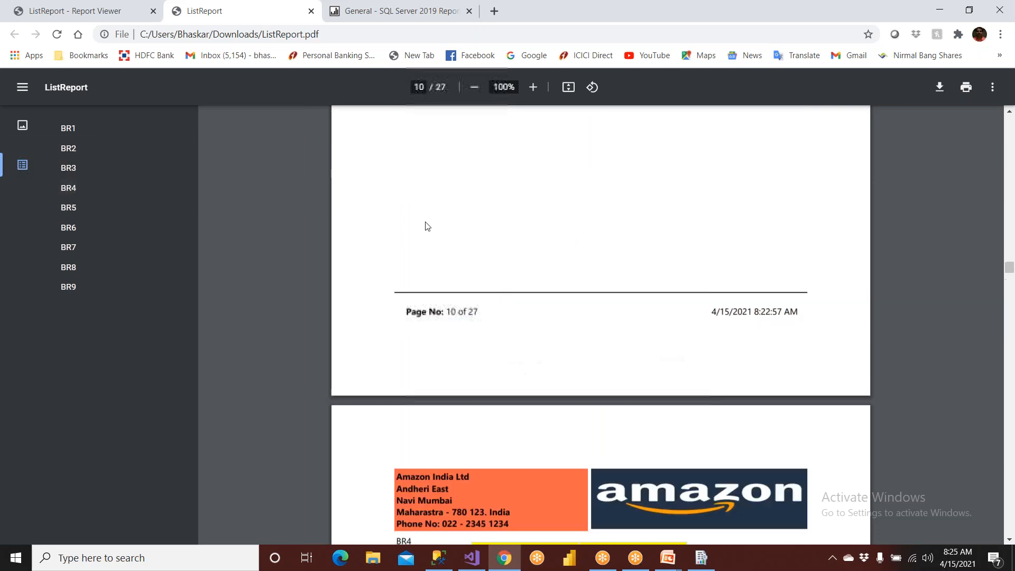
pyautogui.scroll(10, 525, 336)
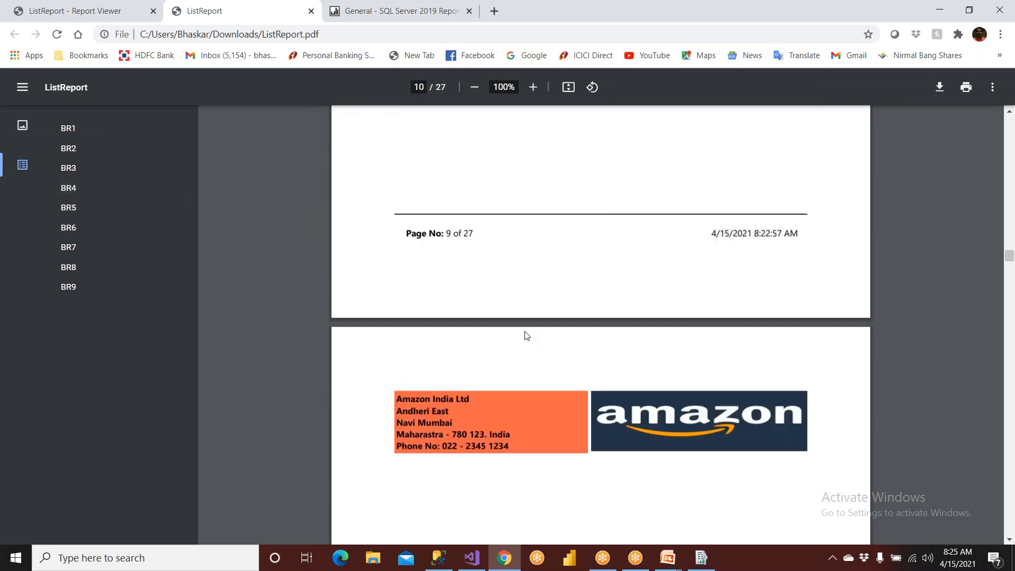
pyautogui.scroll(10, 535, 338)
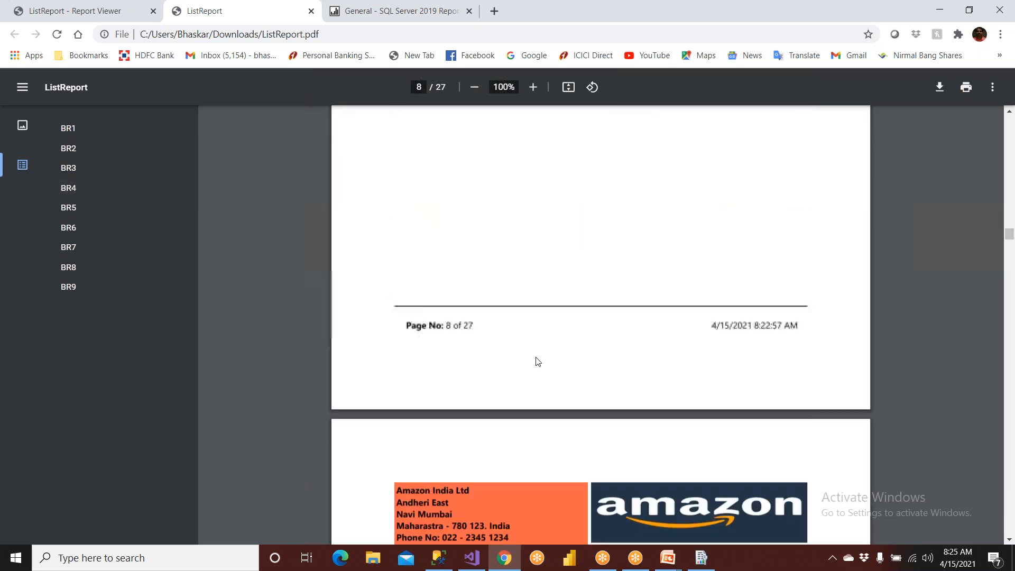
pyautogui.scroll(15, 518, 397)
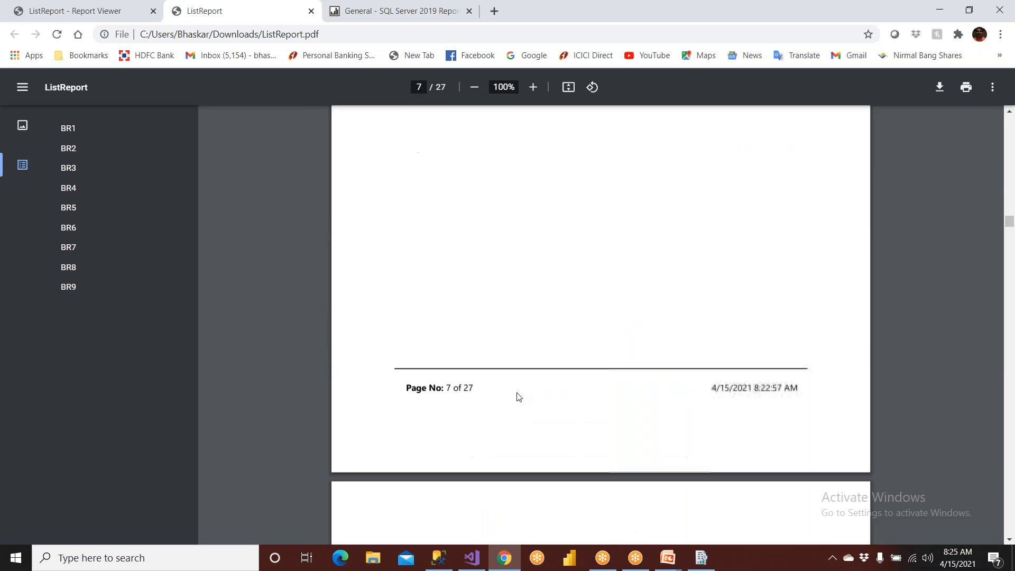
pyautogui.scroll(15, 506, 382)
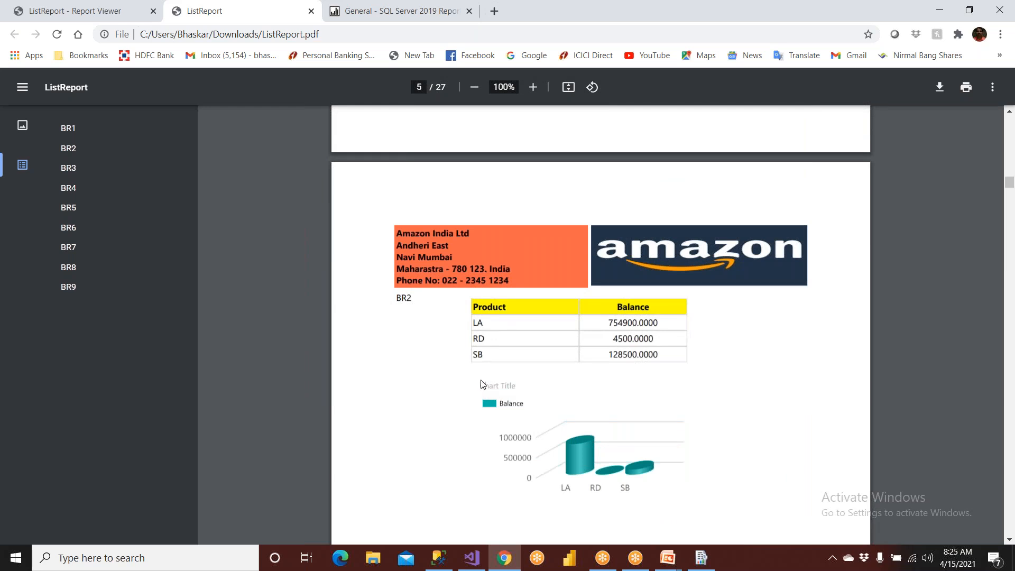
pyautogui.scroll(10, 531, 283)
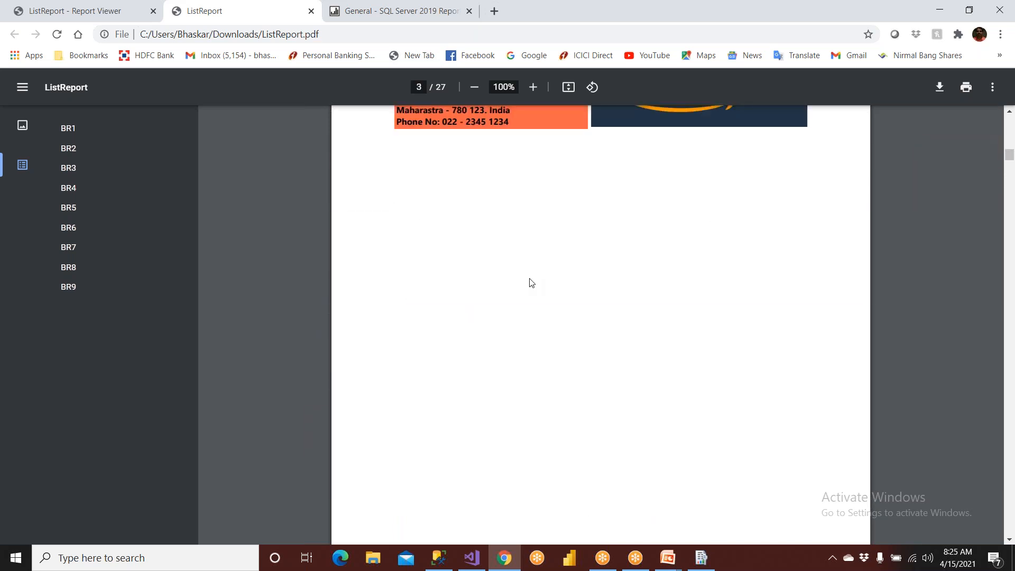
# - Switch to Visual Studio, show ListReport in design view and shorten the BRID list region at its lower edge below the chart
pyautogui.click(472, 558)
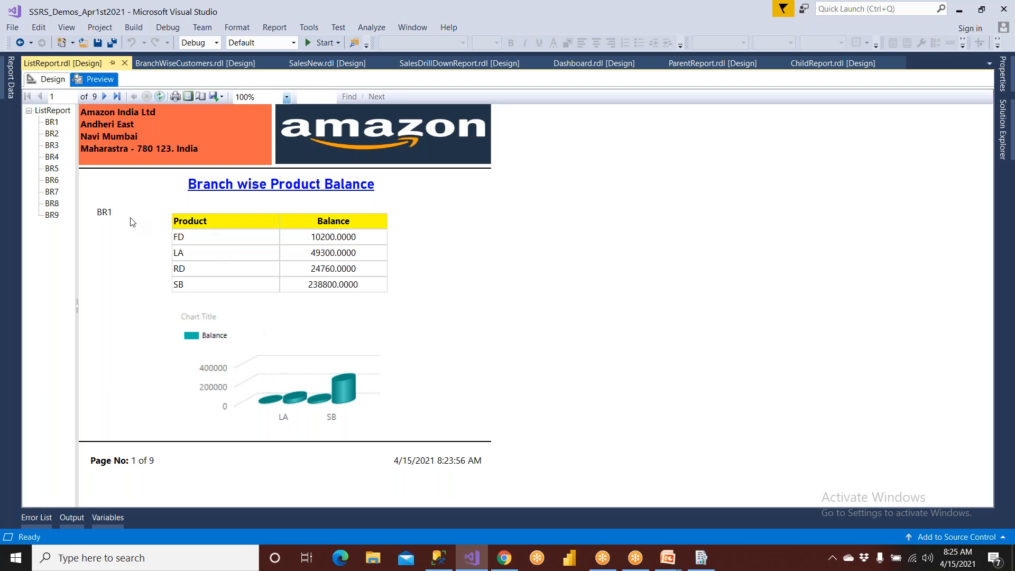
pyautogui.click(53, 79)
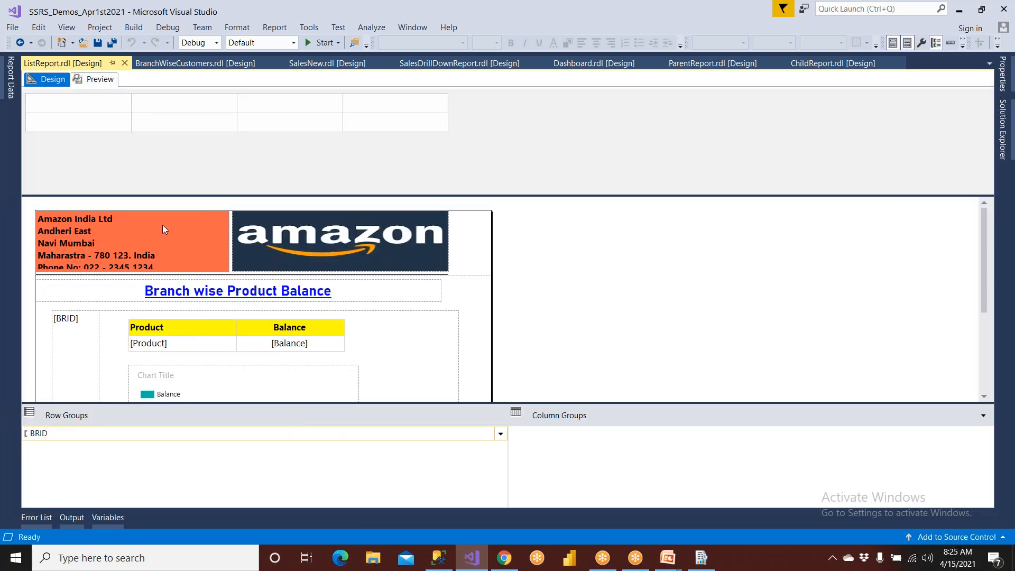
pyautogui.click(63, 320)
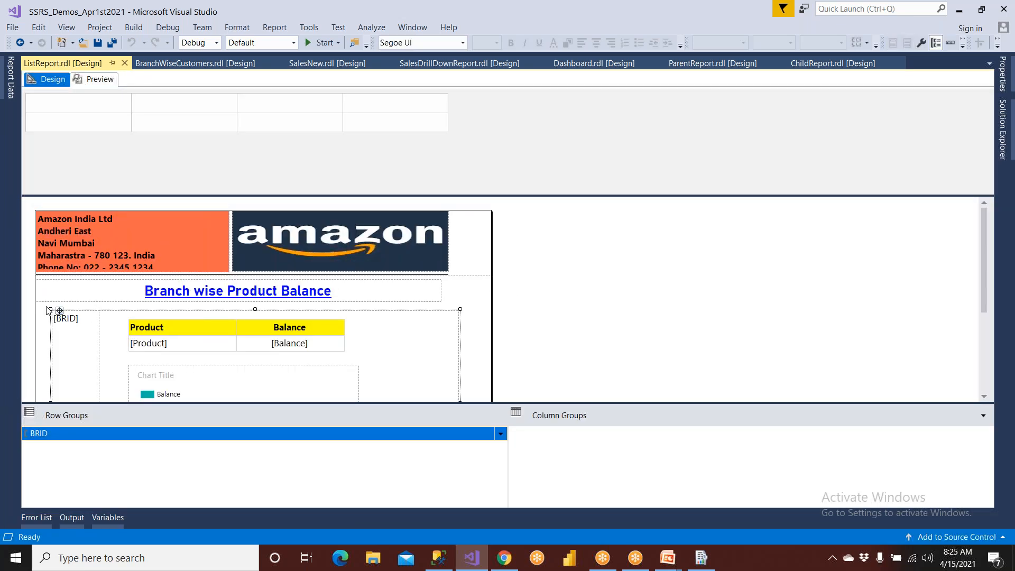
pyautogui.scroll(-3, 68, 319)
pyautogui.scroll(-2, 68, 319)
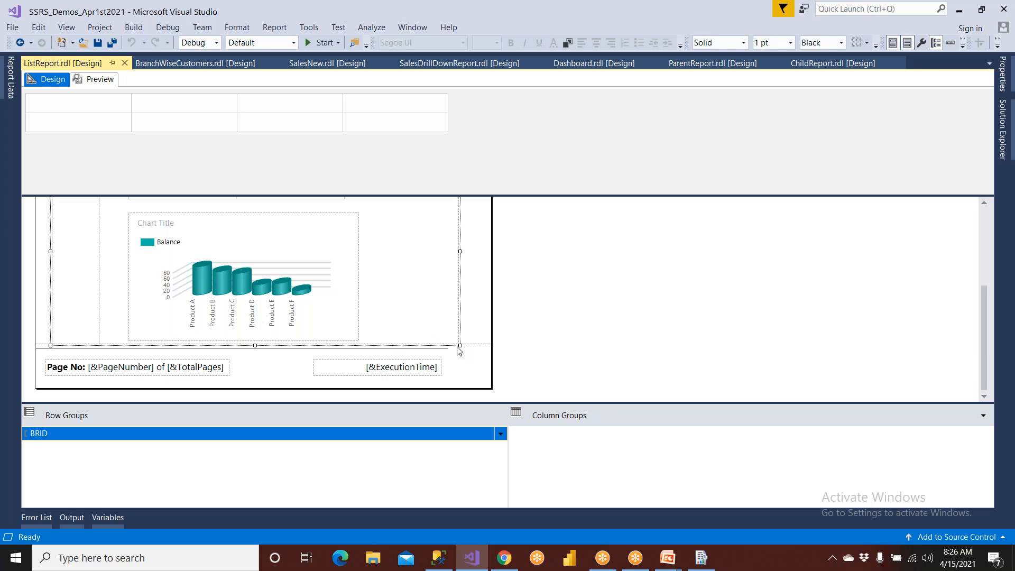
pyautogui.moveTo(460, 349); pyautogui.dragTo(460, 330)
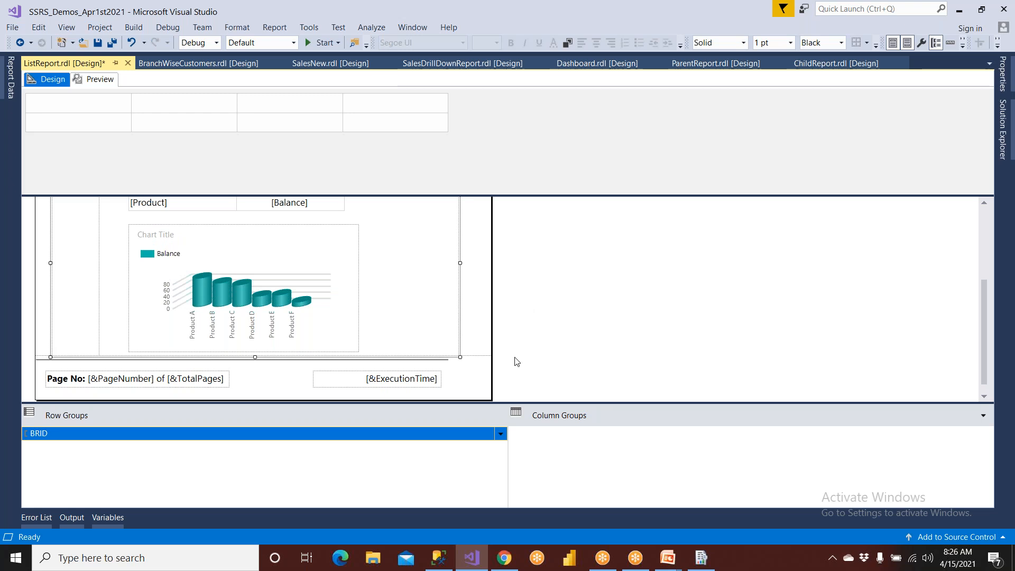
# - Switch to the ListReport PDF in Chrome and examine the layout of its first two pages
pyautogui.click(509, 564)
pyautogui.scroll(12, 513, 322)
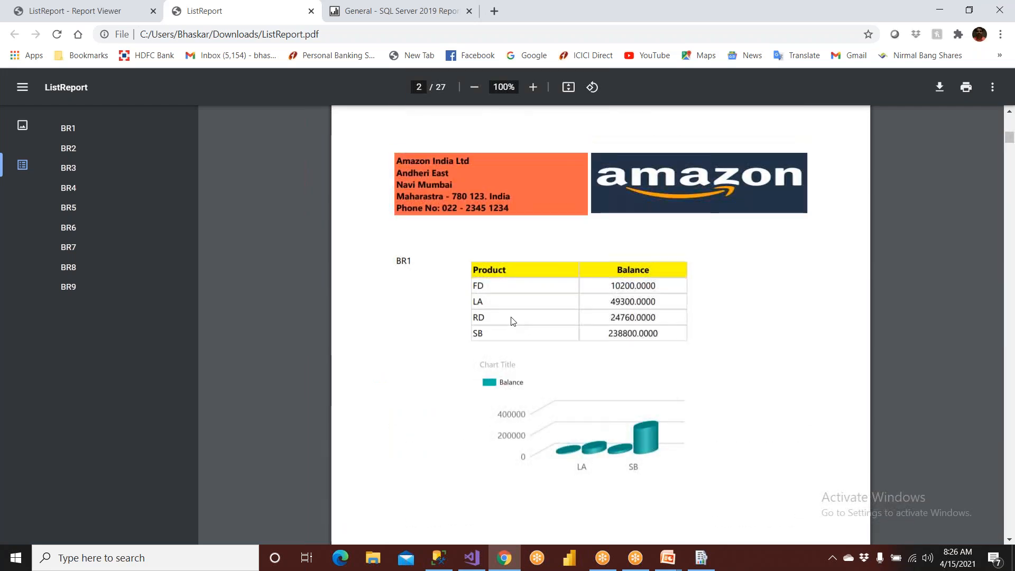
pyautogui.scroll(10, 513, 322)
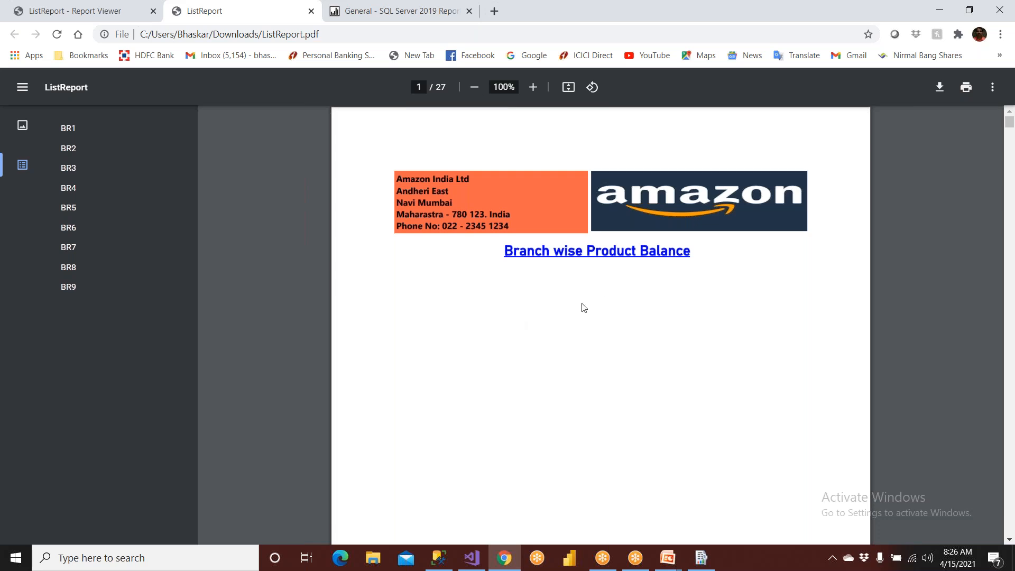
pyautogui.scroll(-1, 571, 294)
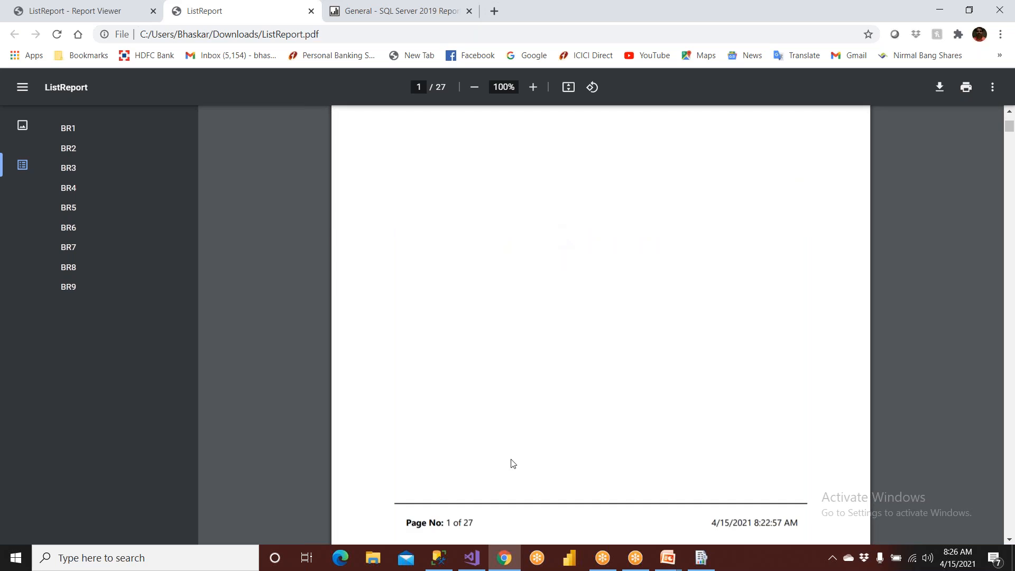
# - Compare the header and list region of the ListReport design in Visual Studio with the PDF in Chrome
pyautogui.click(476, 559)
pyautogui.click(84, 267)
pyautogui.click(233, 267)
pyautogui.scroll(3, 283, 258)
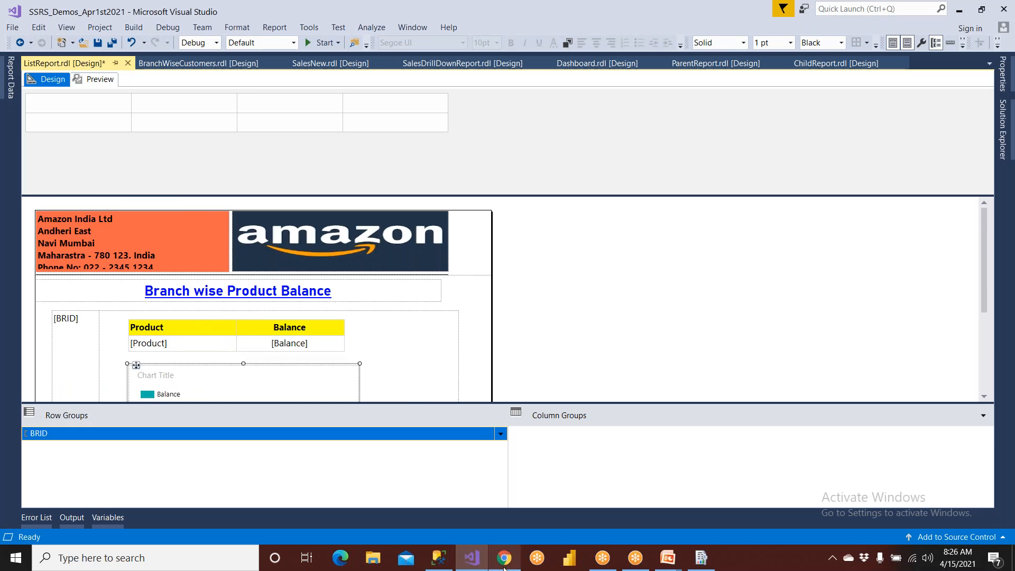
pyautogui.click(504, 558)
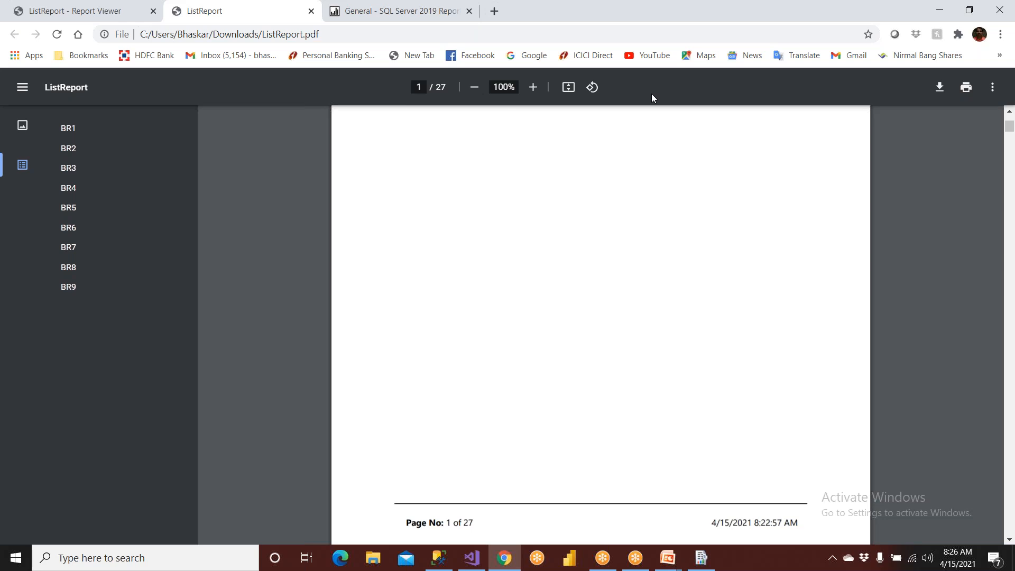
# - Preview ListReport in Visual Studio, return to Chrome and close the ListReport PDF
pyautogui.click(472, 557)
pyautogui.click(98, 79)
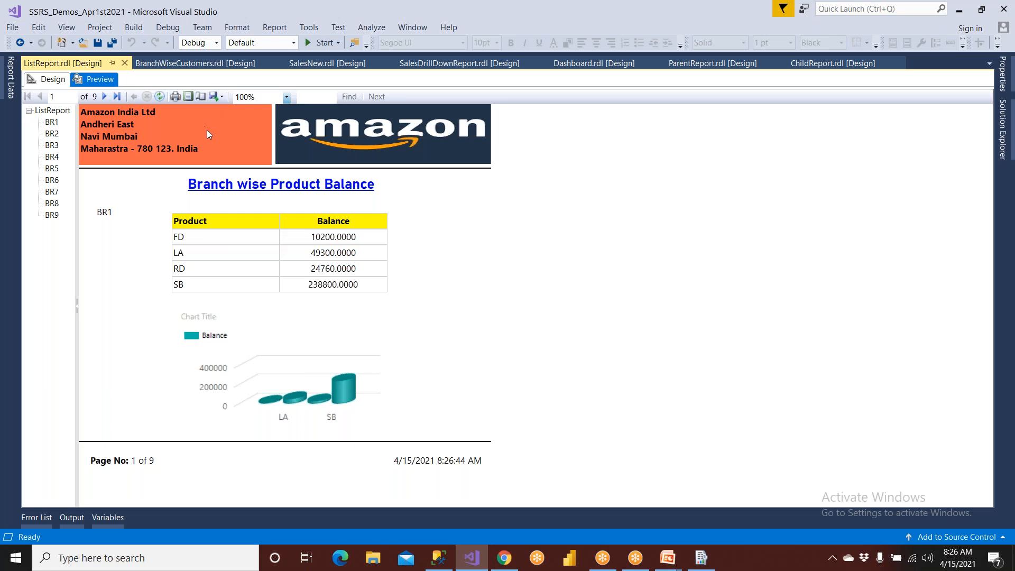
pyautogui.click(504, 558)
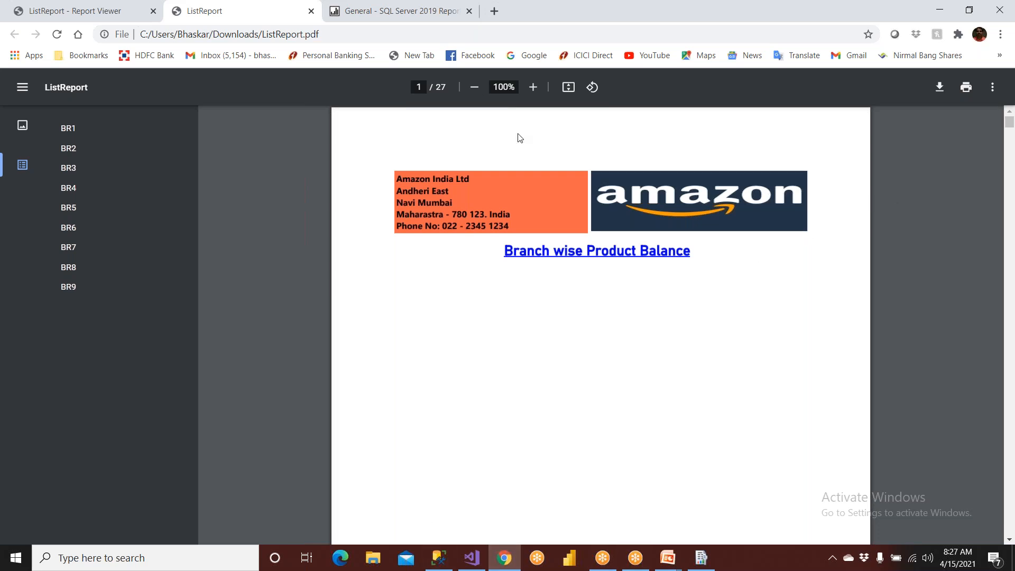
pyautogui.click(310, 11)
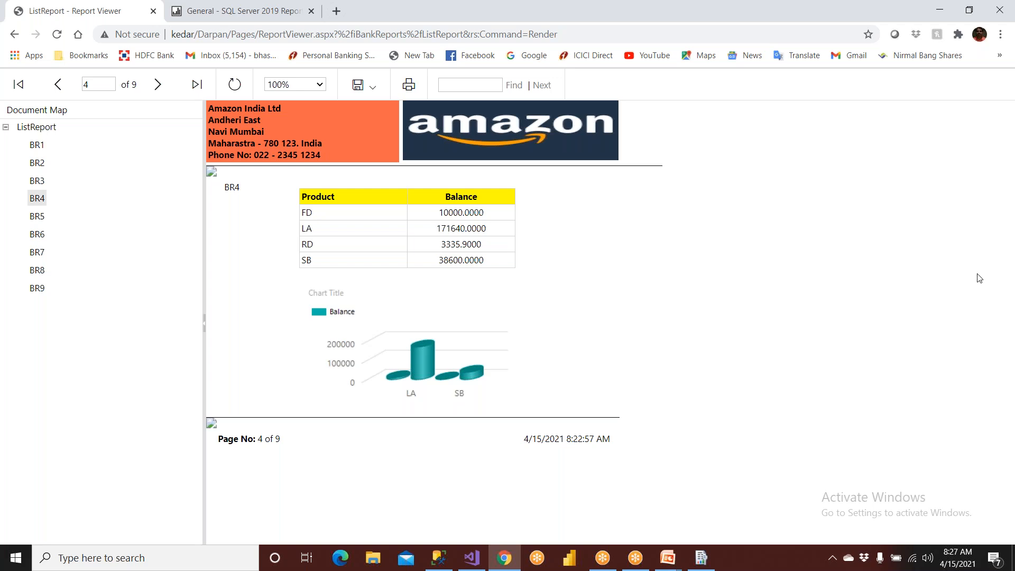
# - Open Notepad and start a checklist with the lines "Data tesing" and "Layout testing"
pyautogui.press('super')
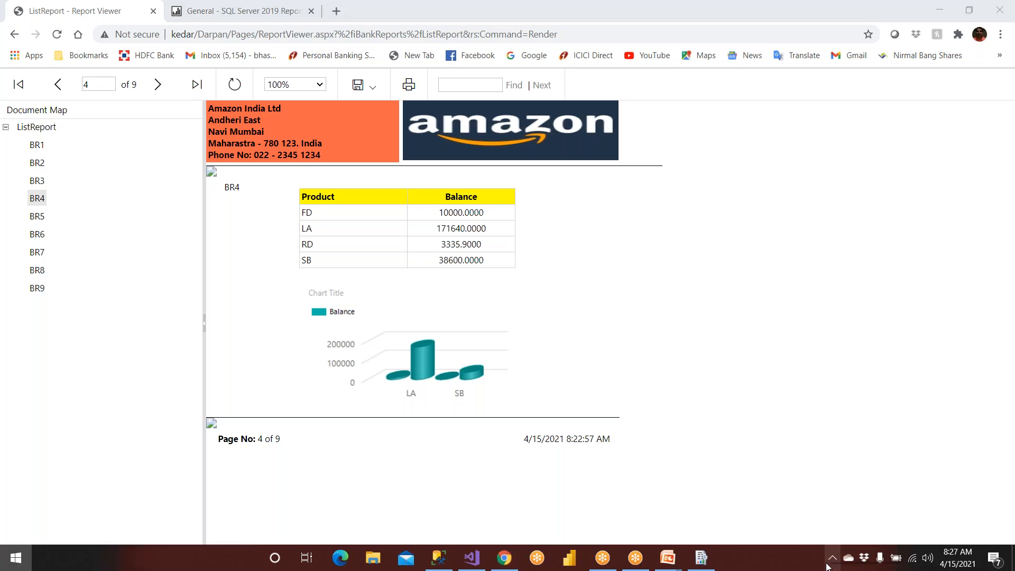
pyautogui.write('note')
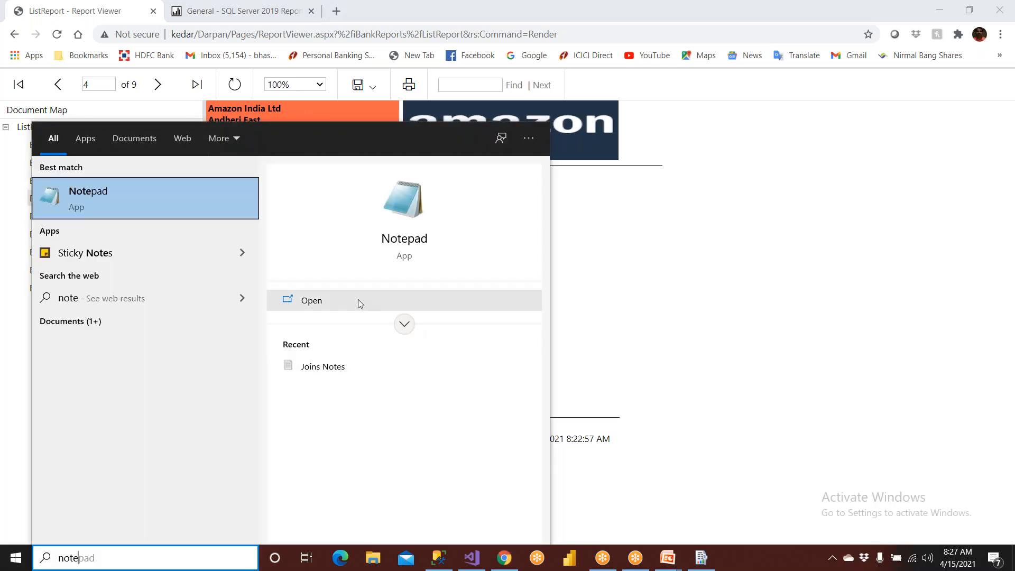
pyautogui.click(203, 214)
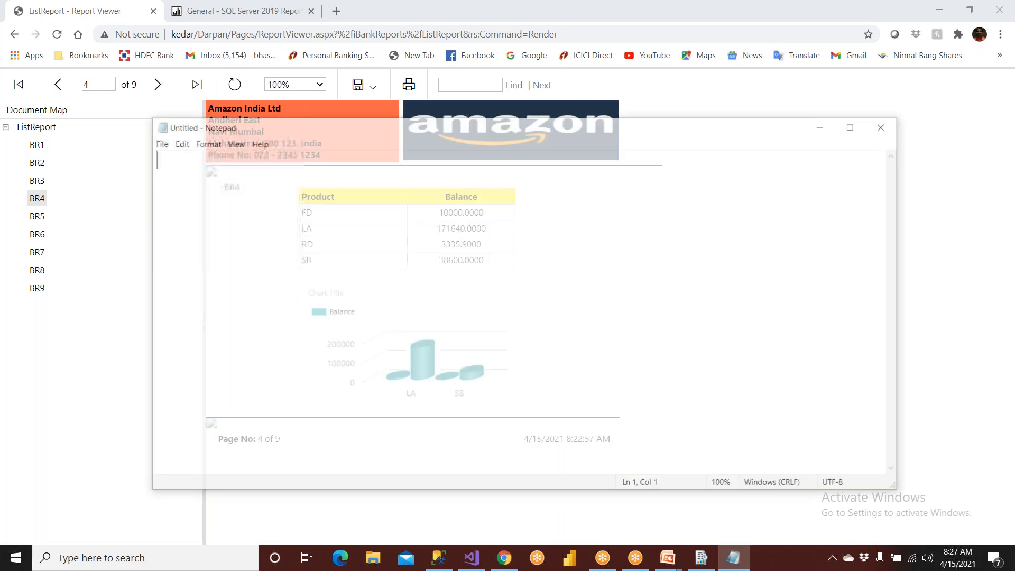
pyautogui.write('Data S')
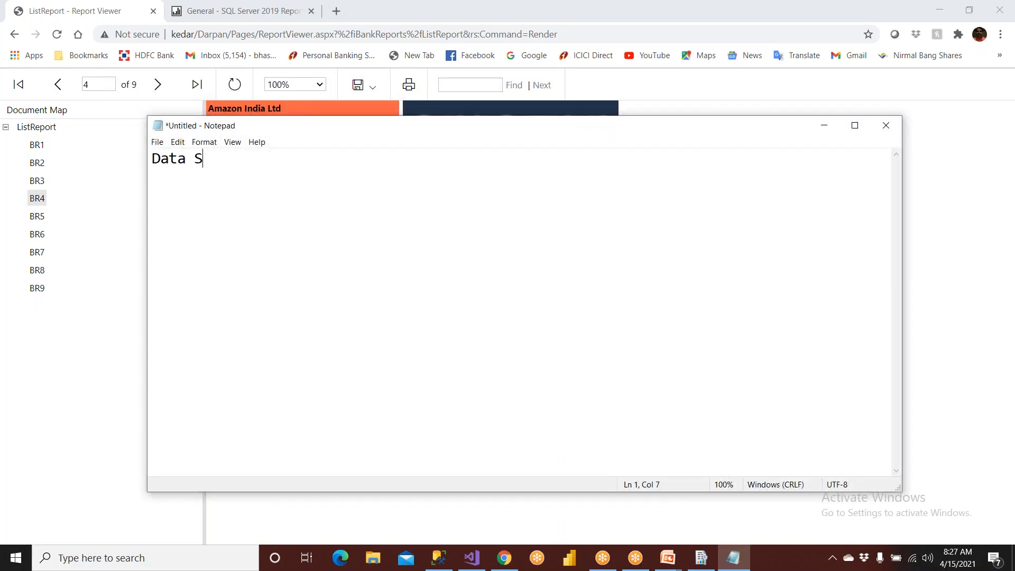
pyautogui.press('BackSpace')
pyautogui.write('tesing')
pyautogui.press('Return')
pyautogui.write('Lau')
pyautogui.press('BackSpace')
pyautogui.write('yout ')
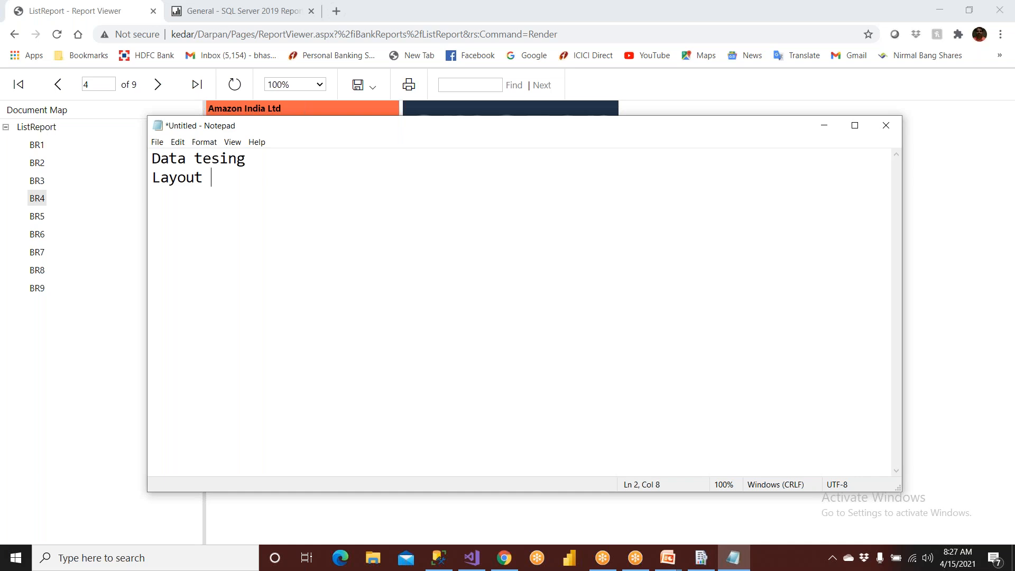
pyautogui.write('testing')
# - Below a blank line, add "Print out" and "Download the Reports -- PDF, Excel, Image..." to the checklist
pyautogui.press('Return')
pyautogui.press('Return')
pyautogui.write('Prin')
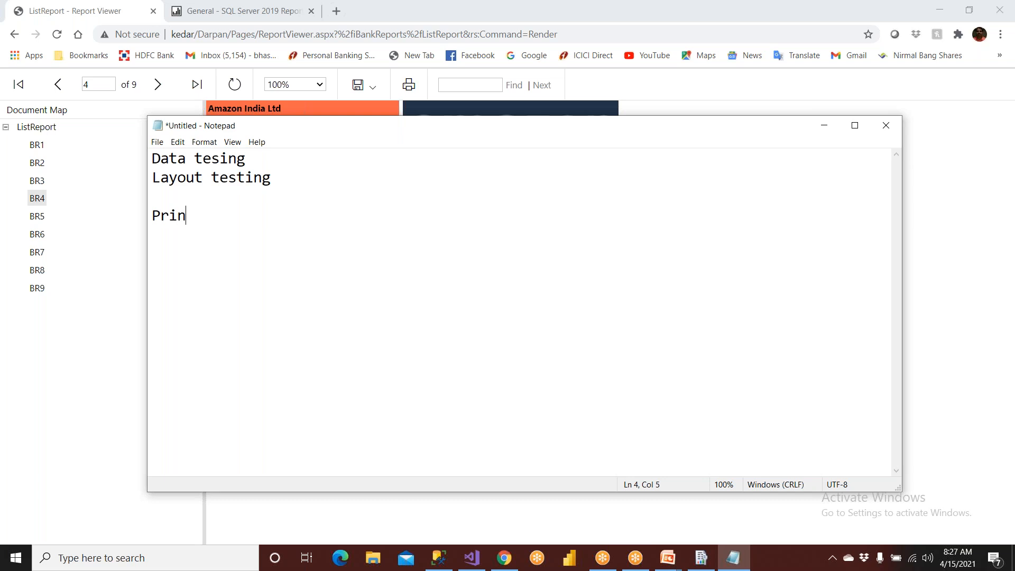
pyautogui.write('t out')
pyautogui.press('Return')
pyautogui.write('Downloa')
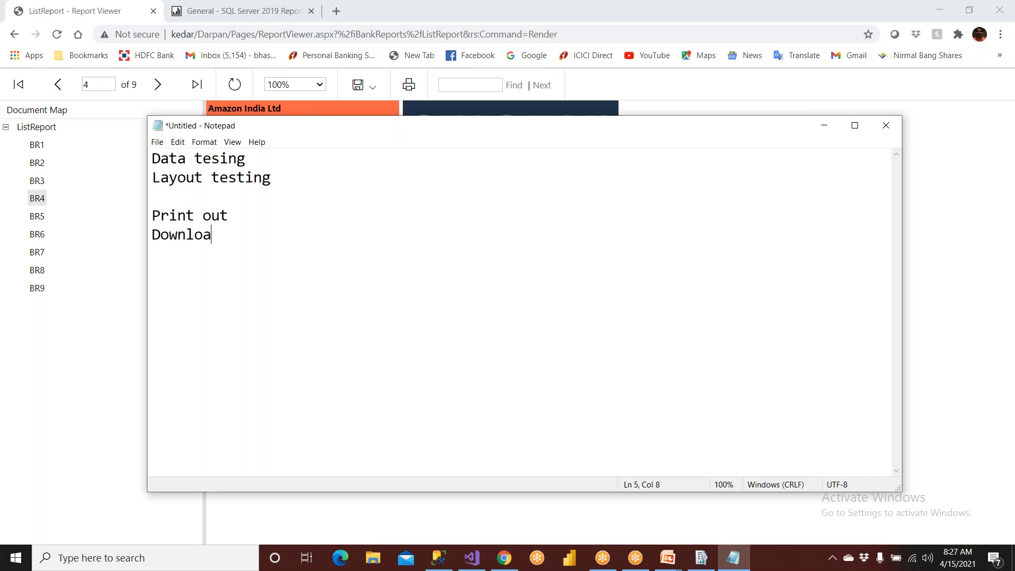
pyautogui.write('d the Report')
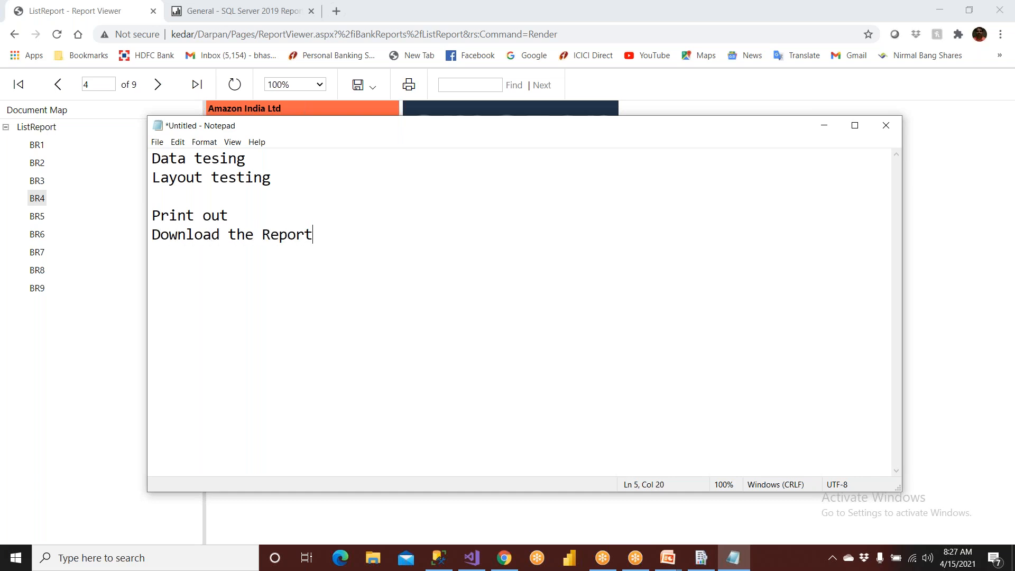
pyautogui.write('s -- PDF, Excel, Image...')
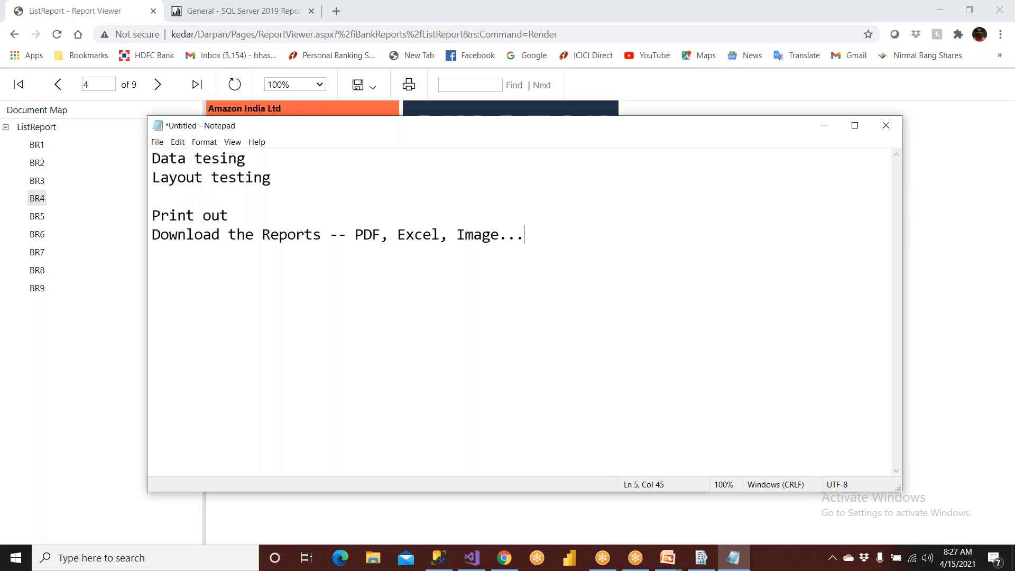
# - Add the item "Deploy the Report to web" to the checklist, separated by a blank line
pyautogui.press('Return')
pyautogui.press('Return')
pyautogui.write('Deploy the R')
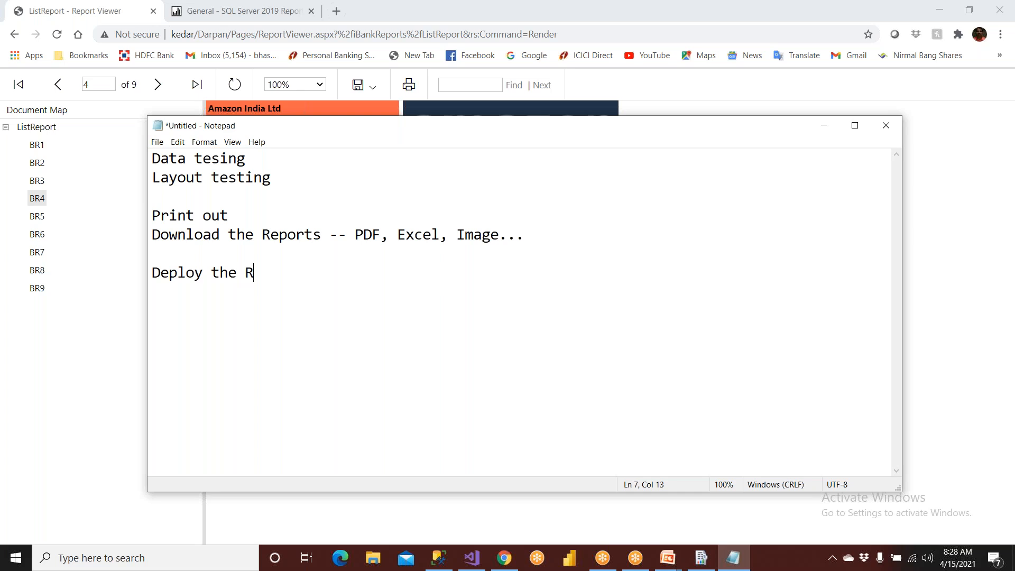
pyautogui.write('eport to web')
# - List the browsers Chrome, Fire Fax, IE and Edge on separate lines under the web deployment item
pyautogui.press('Return')
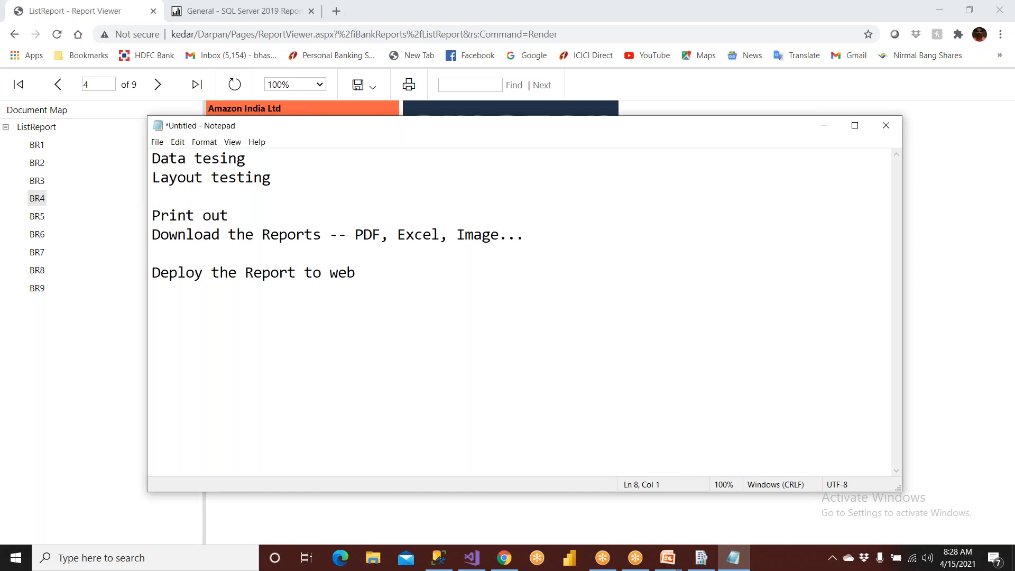
pyautogui.write('Chrome')
pyautogui.press('Return')
pyautogui.write('Fire Fax')
pyautogui.press('Return')
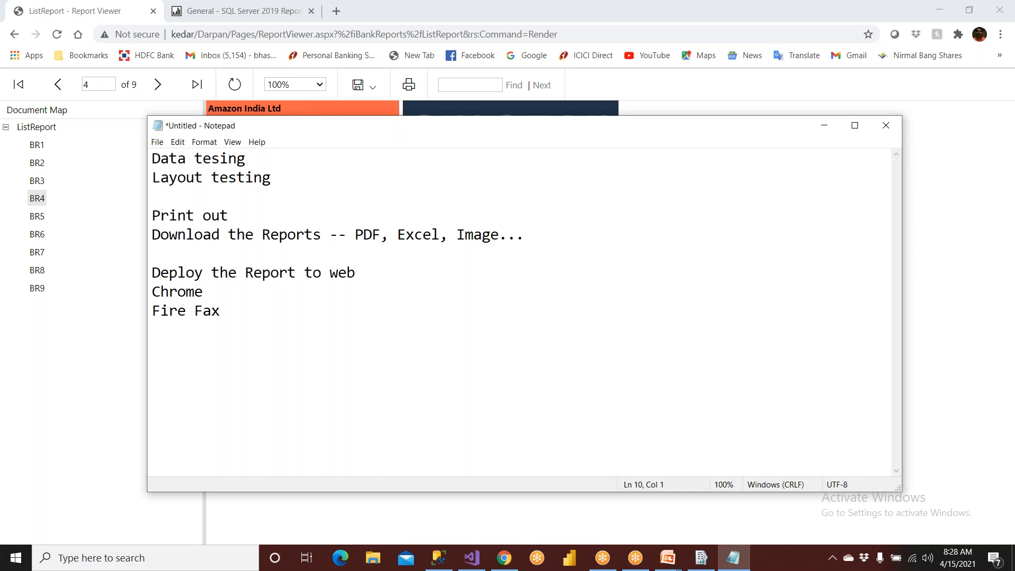
pyautogui.write('IE')
pyautogui.press('Return')
pyautogui.write('Edge')
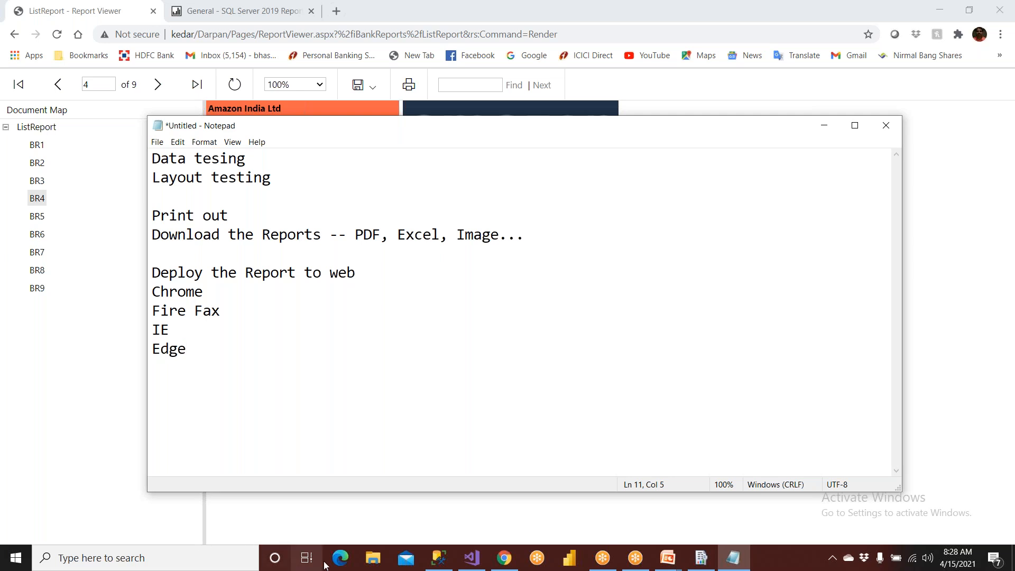
# - Insert a blank line after "Print out", highlight the whole checklist and return to the deployed report in Chrome
pyautogui.moveTo(205, 344); pyautogui.dragTo(146, 292)
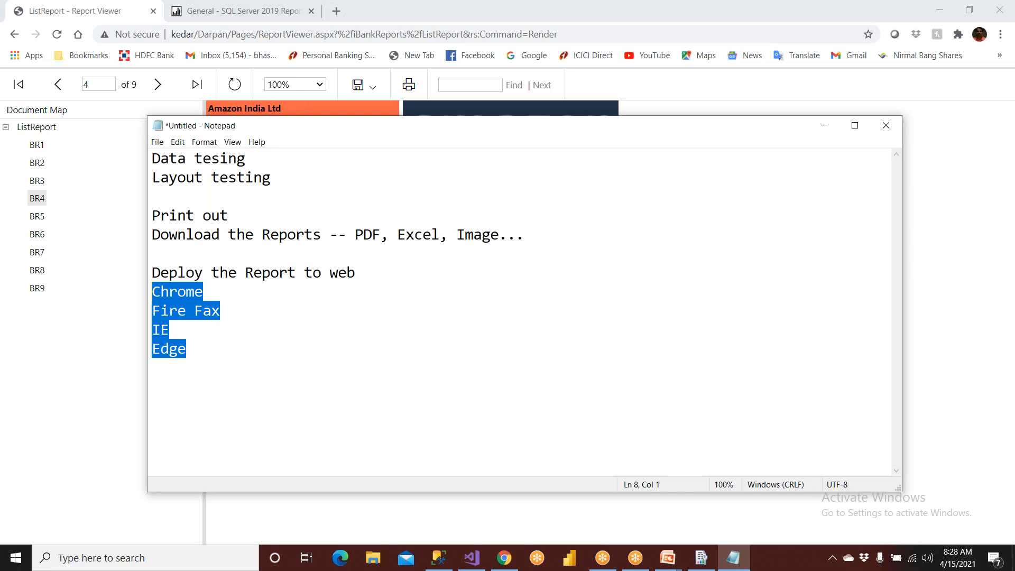
pyautogui.moveTo(237, 218); pyautogui.dragTo(151, 221)
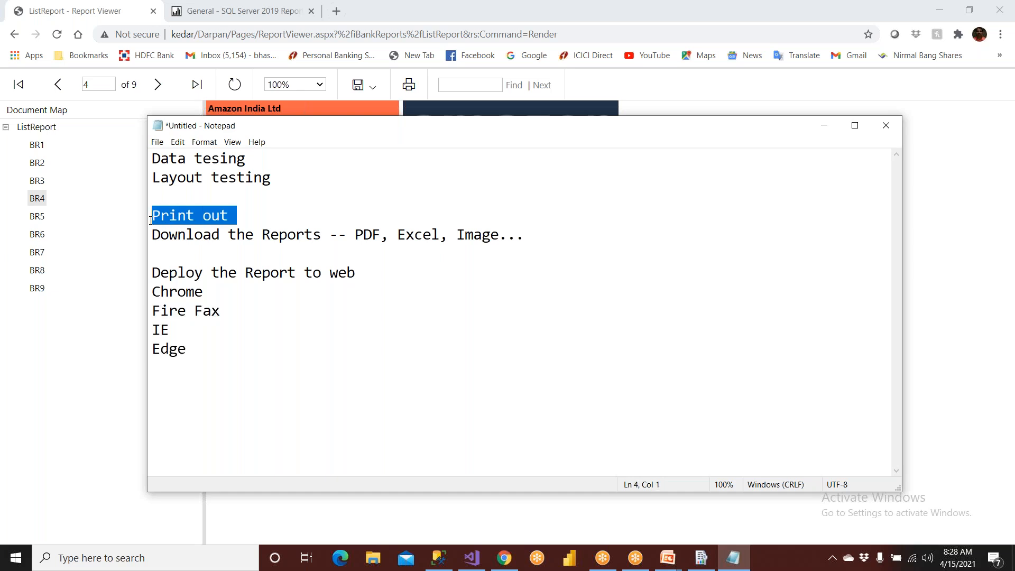
pyautogui.click(264, 221)
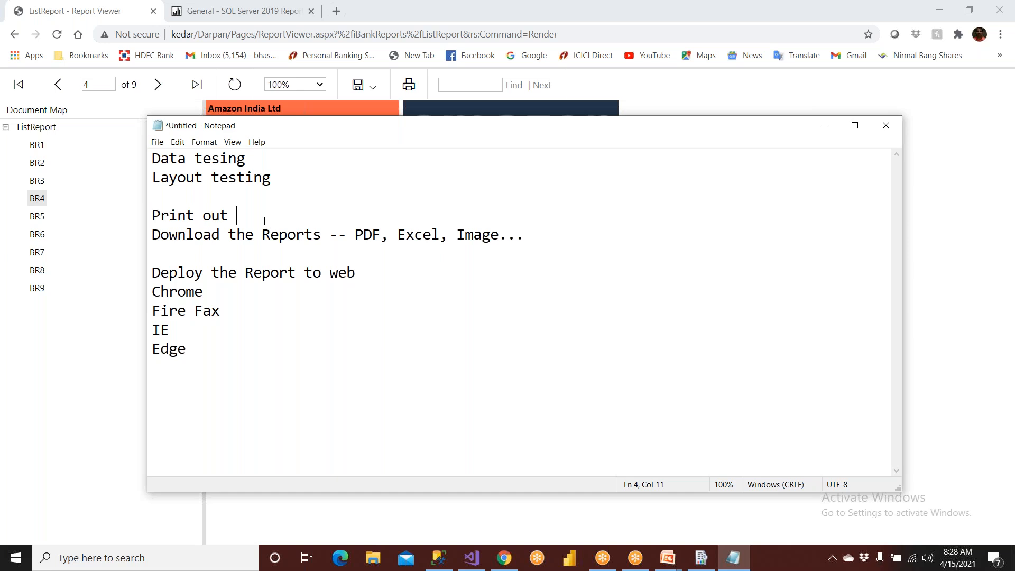
pyautogui.press('Return')
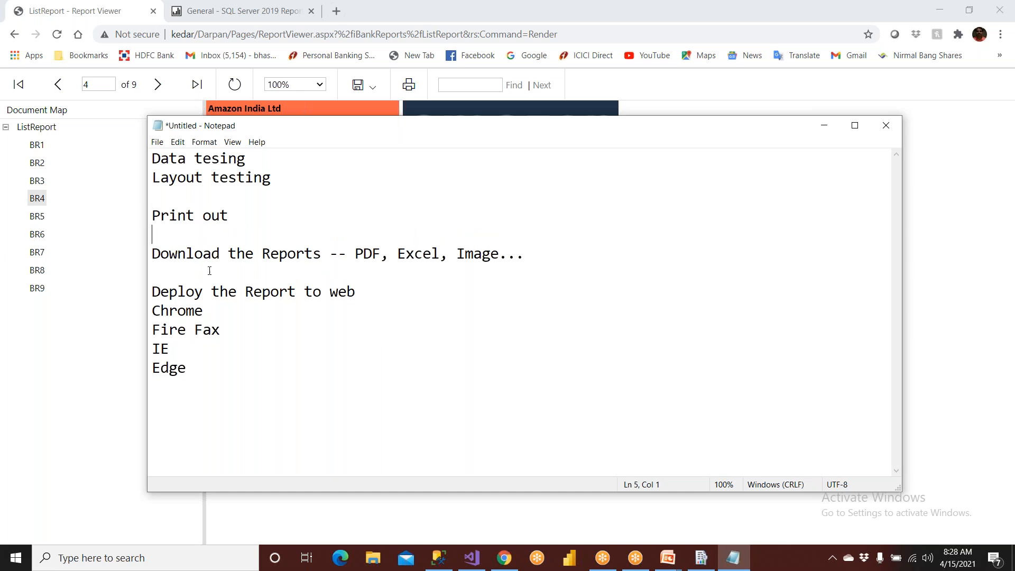
pyautogui.moveTo(185, 382); pyautogui.dragTo(131, 153)
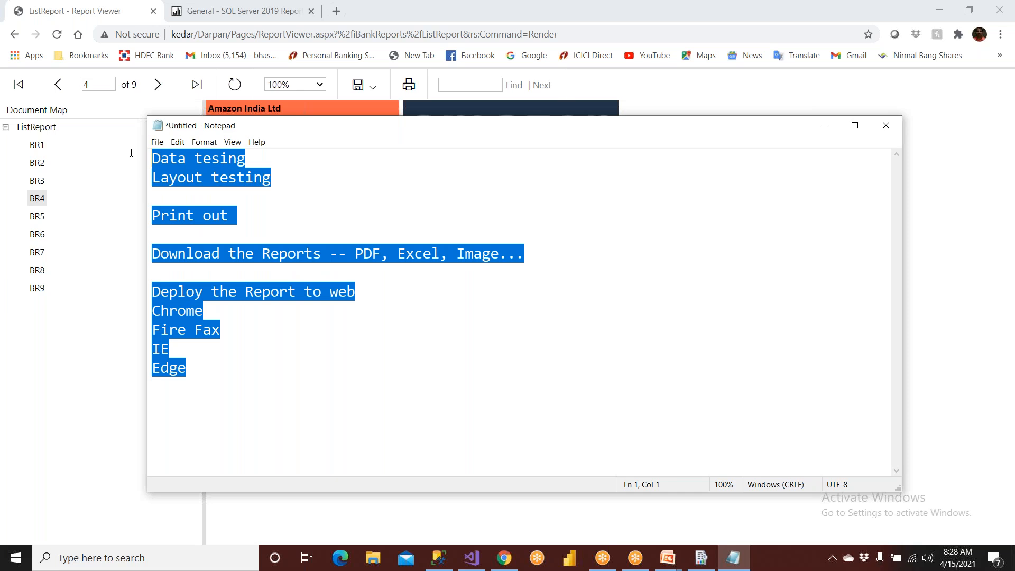
pyautogui.click(81, 264)
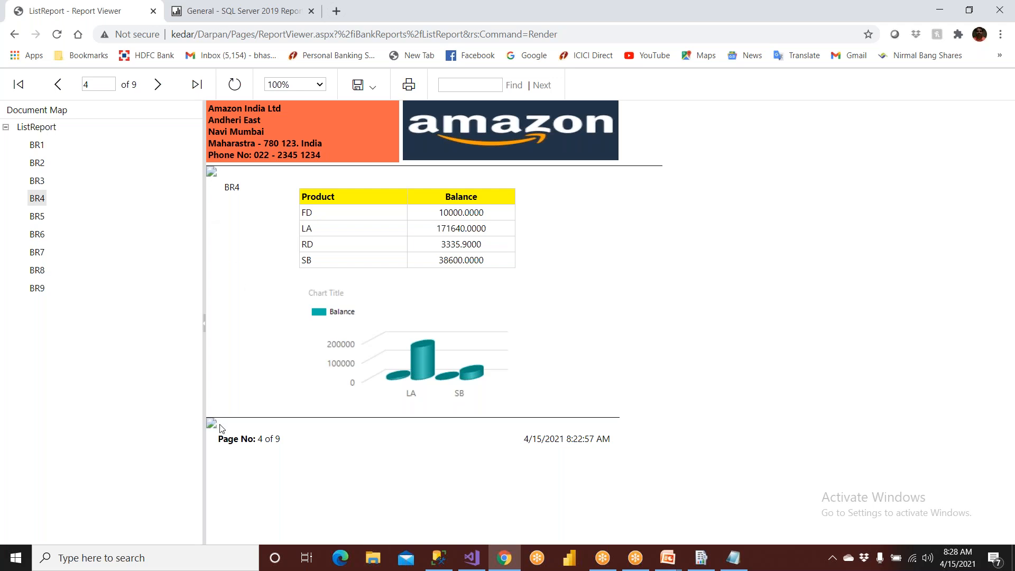
# - Switch to the Notepad checklist and insert two blank lines above the first item, "Data tesing"
pyautogui.click(471, 558)
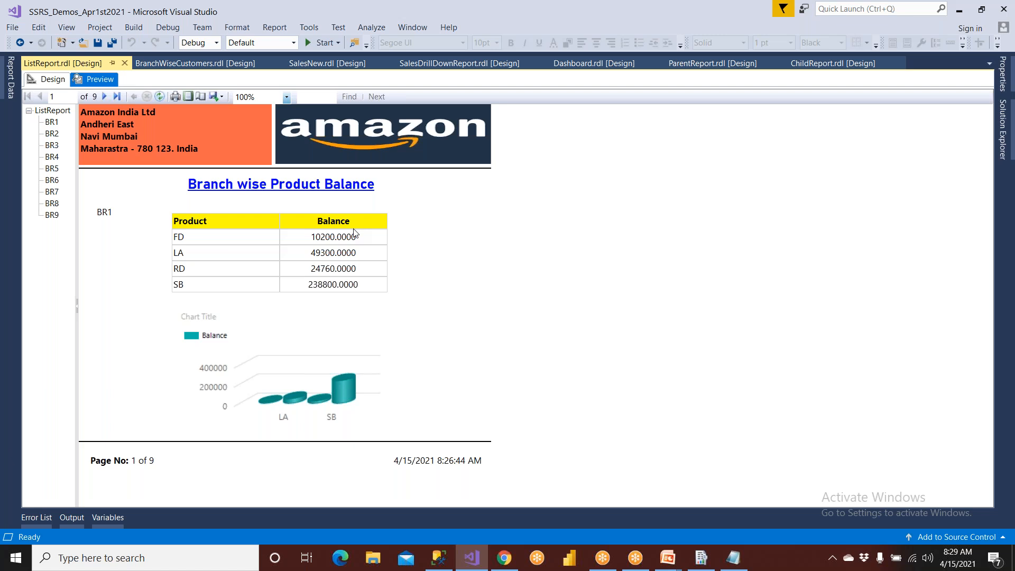
pyautogui.click(733, 558)
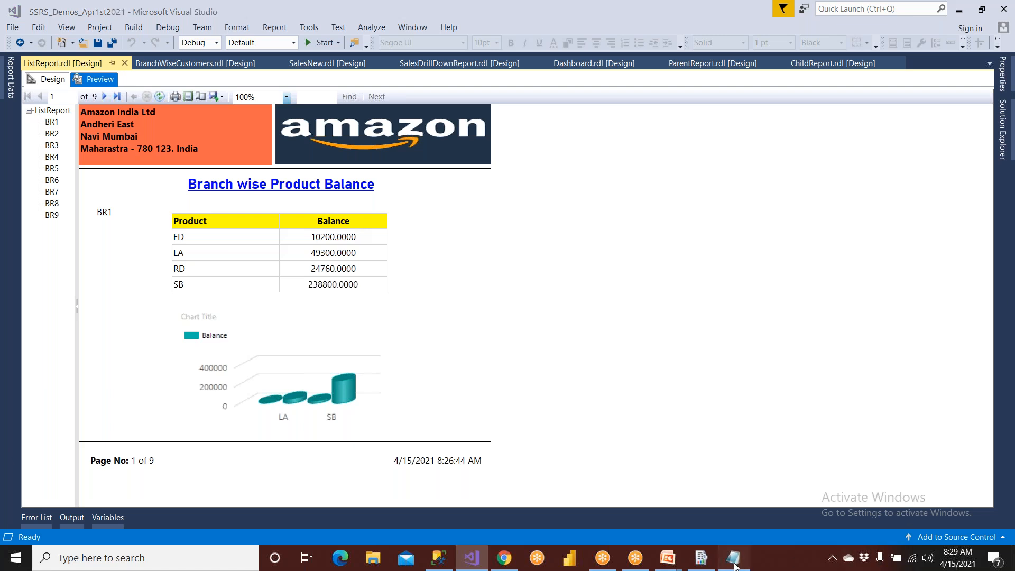
pyautogui.click(206, 193)
pyautogui.press('Up')
pyautogui.press('Up')
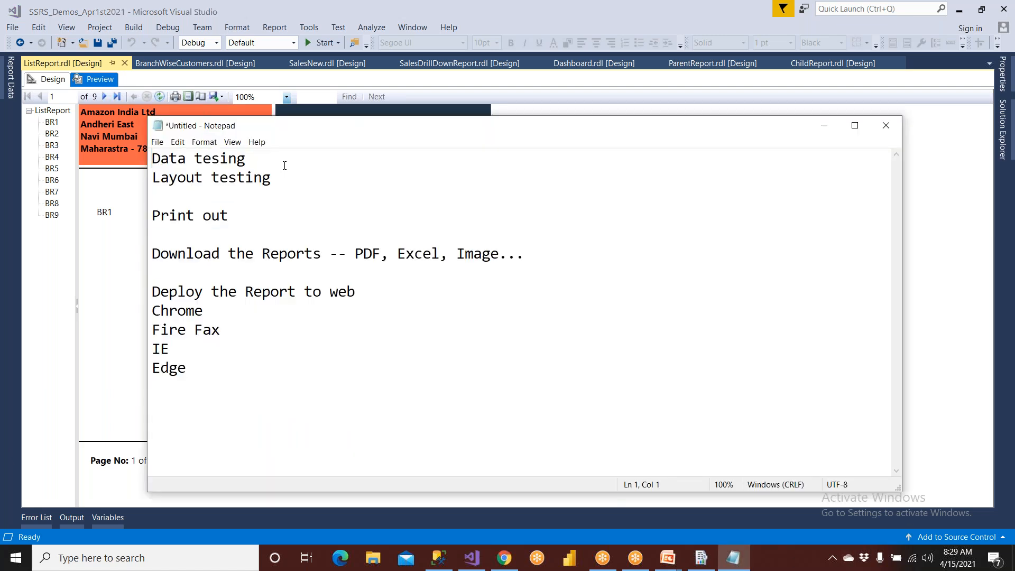
pyautogui.press('Return')
pyautogui.press('Return')
pyautogui.press('Up')
pyautogui.press('Up')
# - Enter the heading "Unit Testing" on the first line of the checklist, with a line of dashes beneath it
pyautogui.write('Unit T')
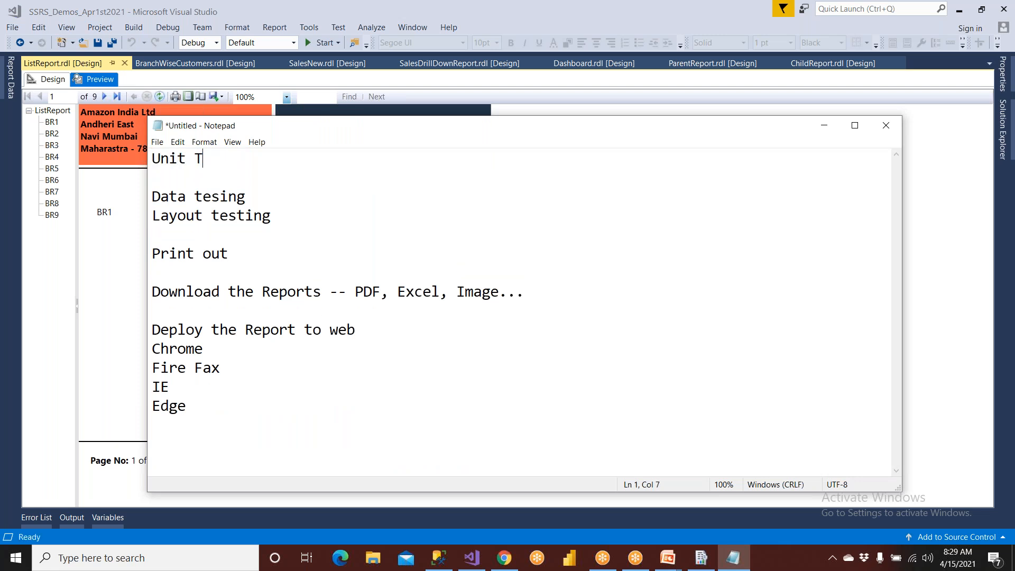
pyautogui.write('esting')
pyautogui.press('Return')
pyautogui.write('--------------------------------------------------')
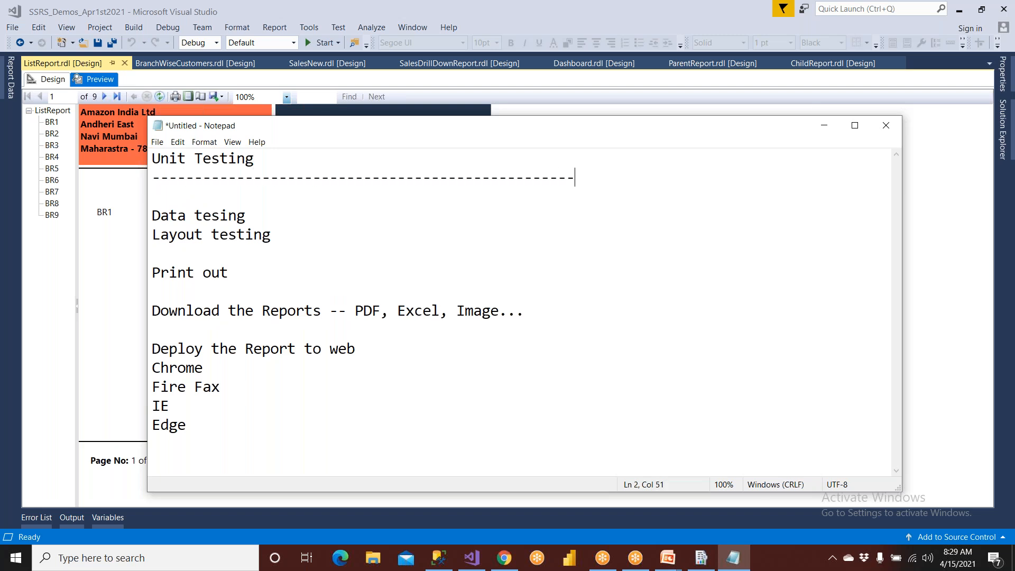
# - Maximize Notepad and, two blank lines below "Edge", add a separator line of nine zeros followed by dashes
pyautogui.click(855, 126)
pyautogui.click(316, 300)
pyautogui.press('Return')
pyautogui.press('Return')
pyautogui.press('Return')
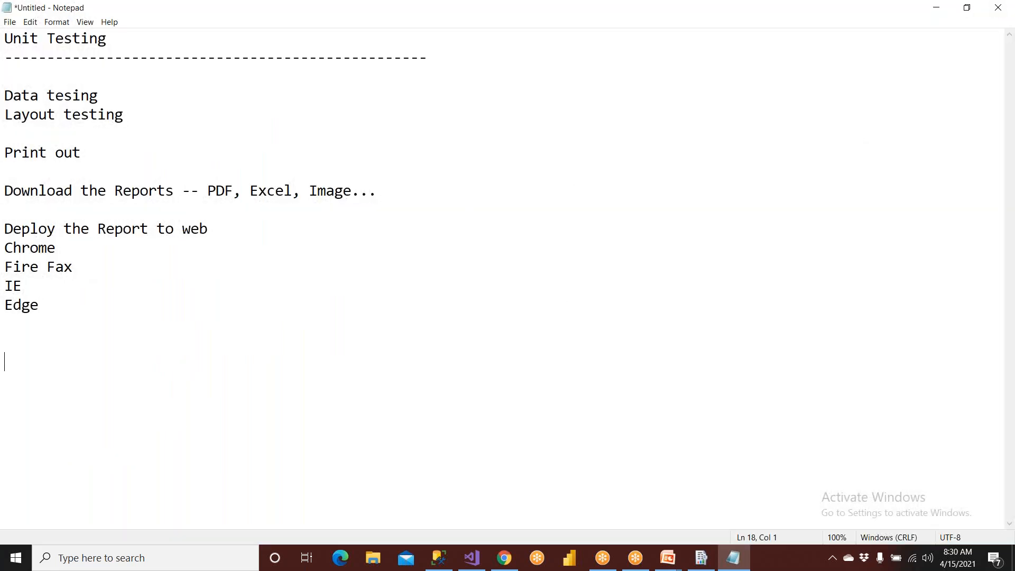
pyautogui.write('000000000')
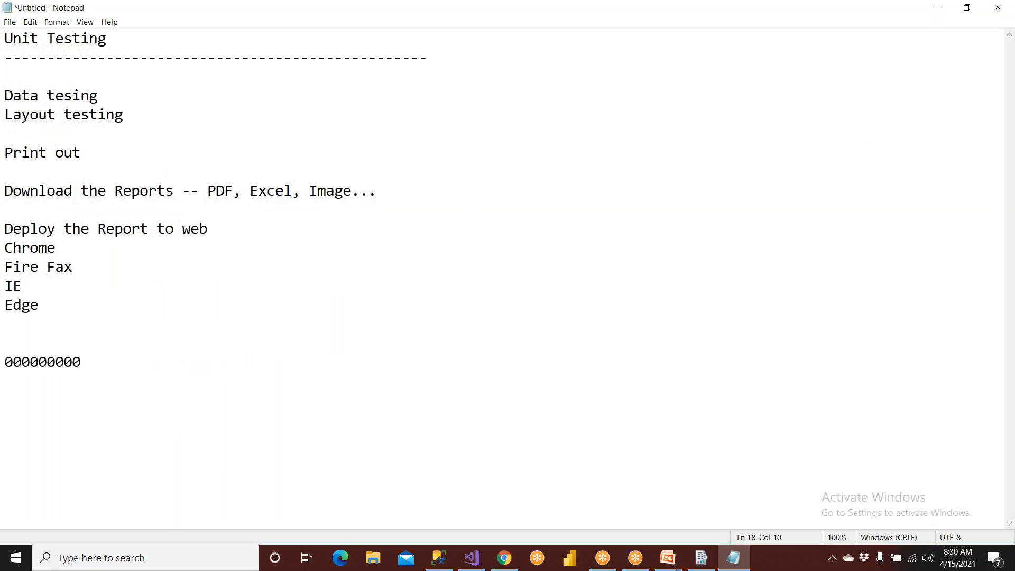
pyautogui.write('-----------------------')
# - Add the heading "Testers" under the separator, followed by a line of dashes and a new line
pyautogui.press('Return')
pyautogui.write('Teste')
pyautogui.press('BackSpace')
pyautogui.write('ers')
pyautogui.press('Return')
pyautogui.write('-------------------------------------------')
pyautogui.press('Return')
pyautogui.click(948, 519)
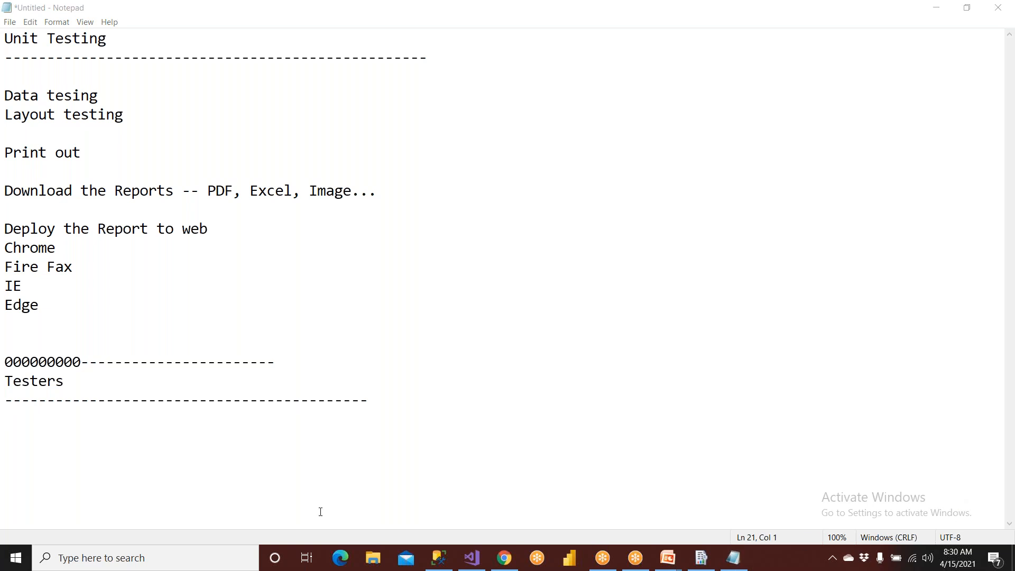
# - List "SIT Testing" and "Regression Testing" on separate lines under the Testers heading
pyautogui.click(92, 427)
pyautogui.write('SIT')
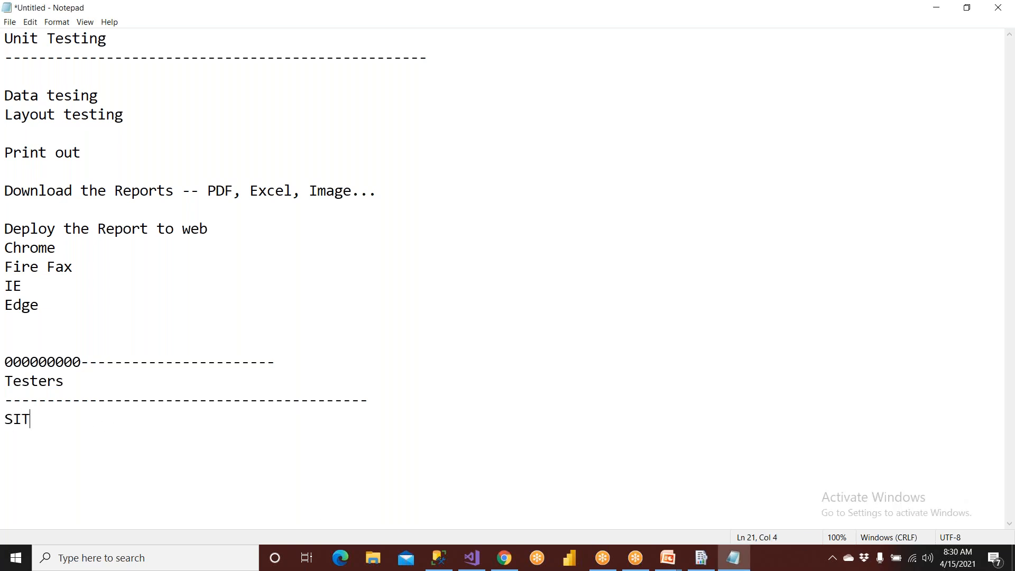
pyautogui.write(' Testing')
pyautogui.press('Return')
pyautogui.write('Re')
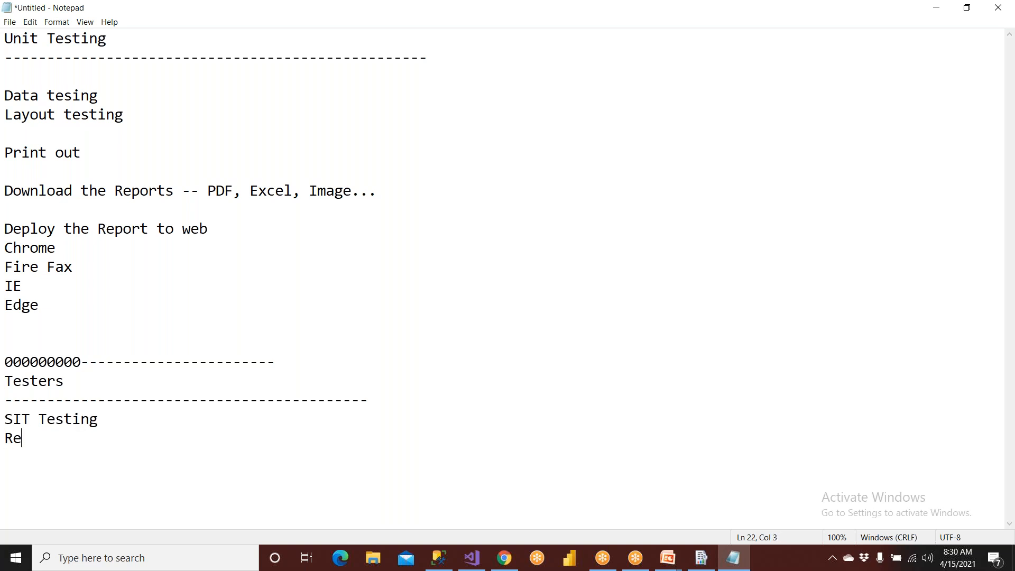
pyautogui.write('gression ')
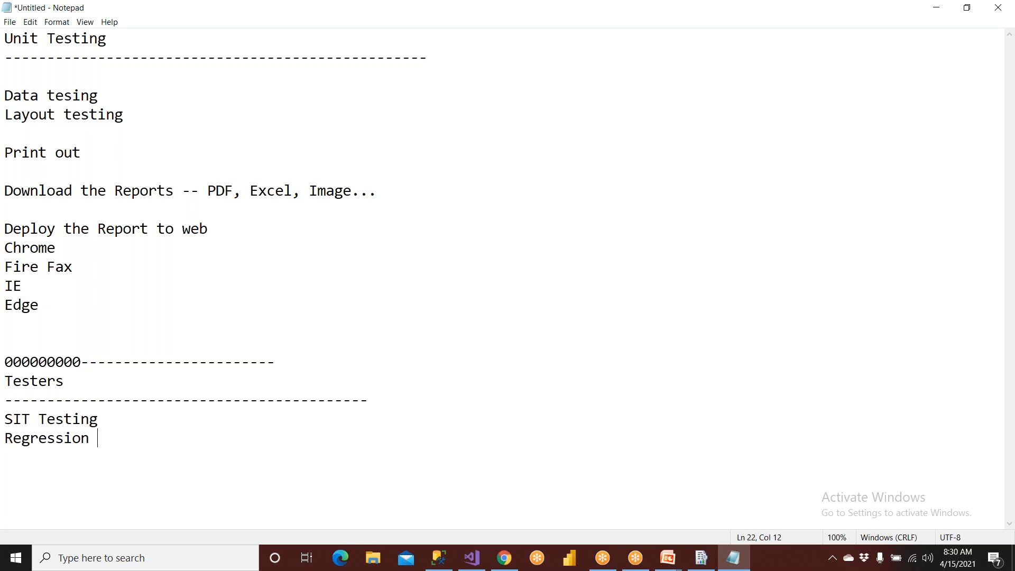
pyautogui.write('Testing')
pyautogui.press('Return')
# - Add "UAT" and "Performance Testing" on separate lines to the Testers list, followed by blank lines
pyautogui.write('UAT ')
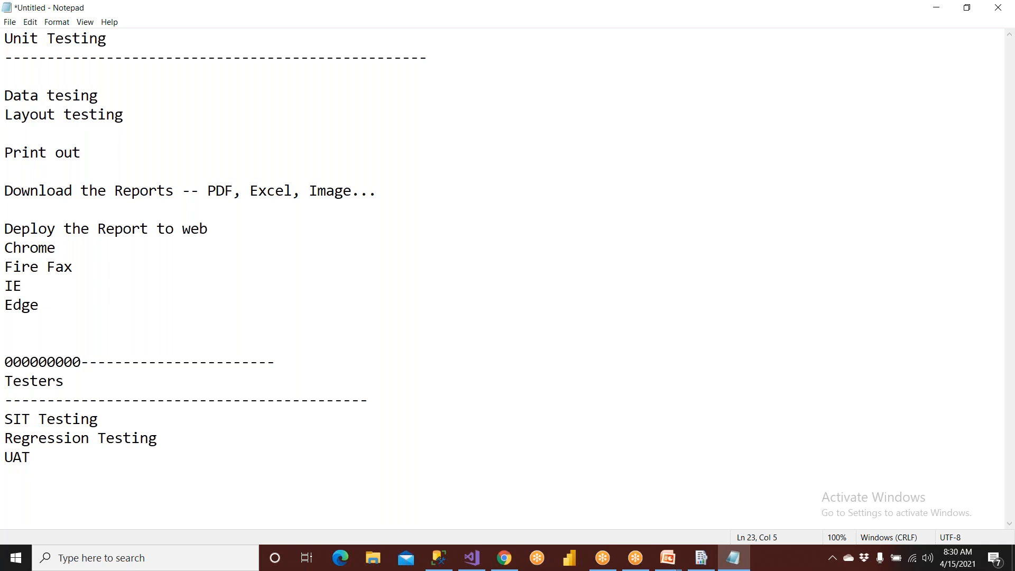
pyautogui.write('Performance T')
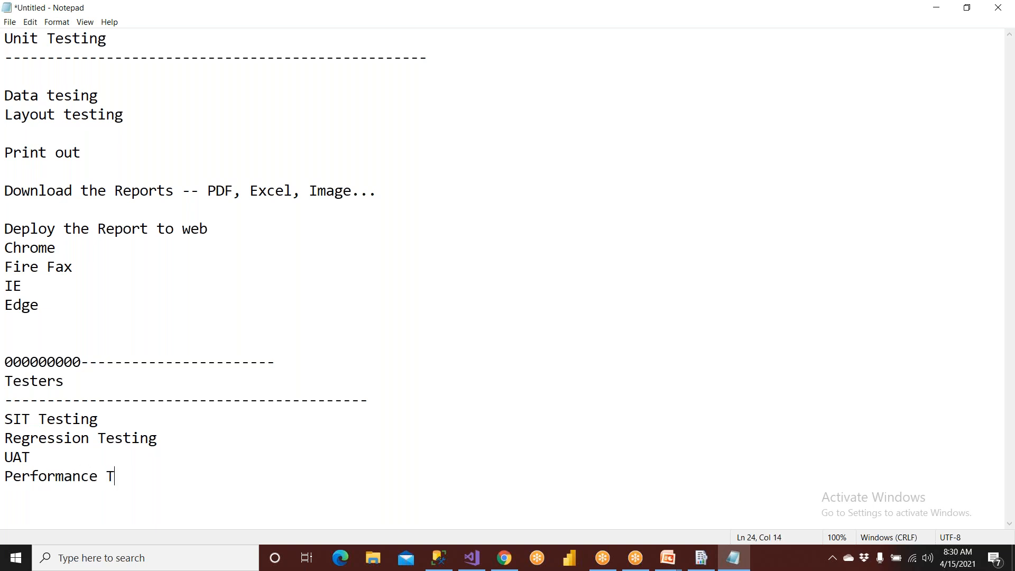
pyautogui.write('esting')
pyautogui.press('Return')
pyautogui.press('Return')
pyautogui.press('Return')
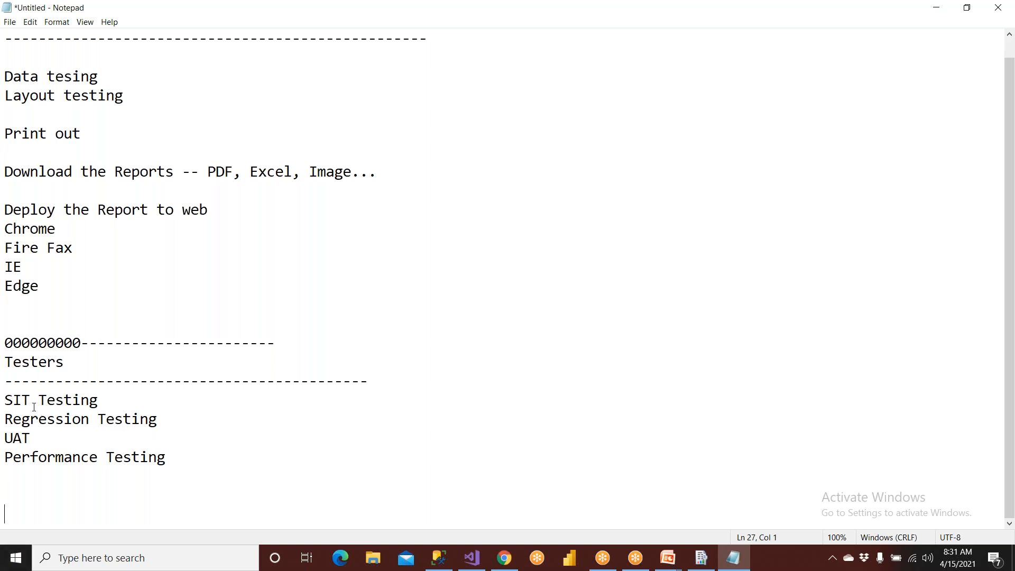
# - Highlight the Testers heading and its four testing types, and switch to the deployed report in Chrome
pyautogui.moveTo(66, 362); pyautogui.dragTo(5, 357)
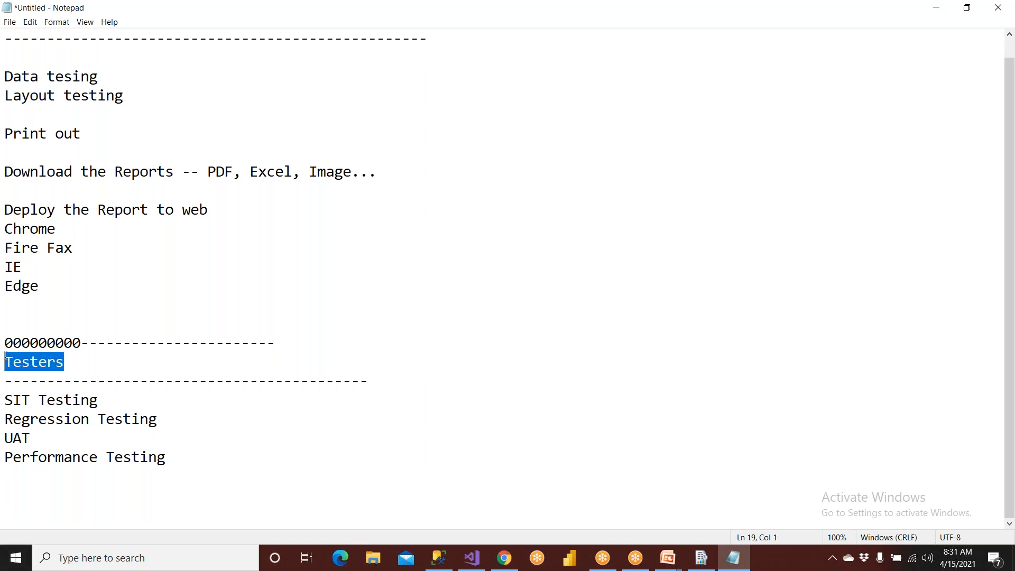
pyautogui.moveTo(166, 458); pyautogui.dragTo(5, 395)
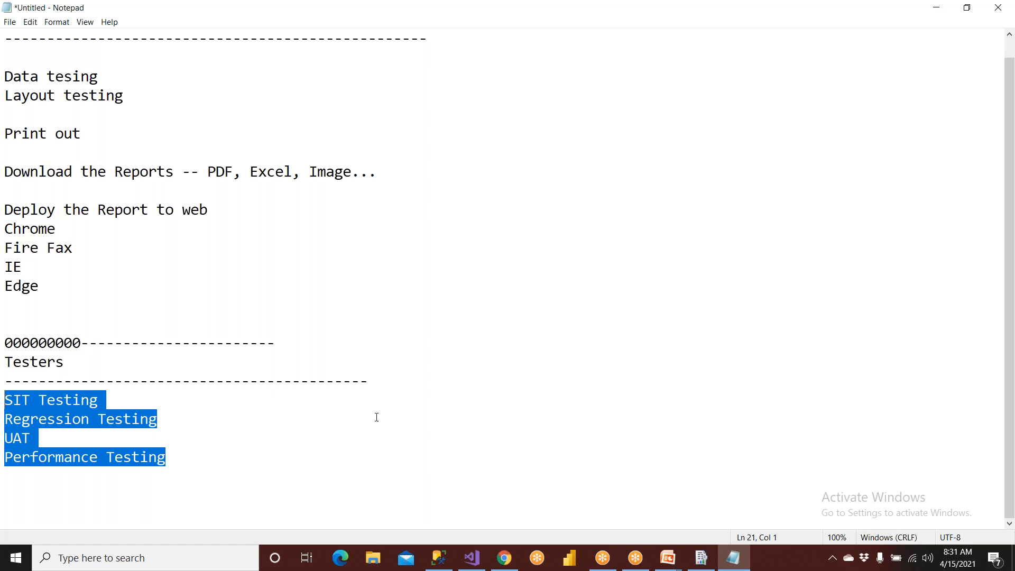
pyautogui.click(504, 558)
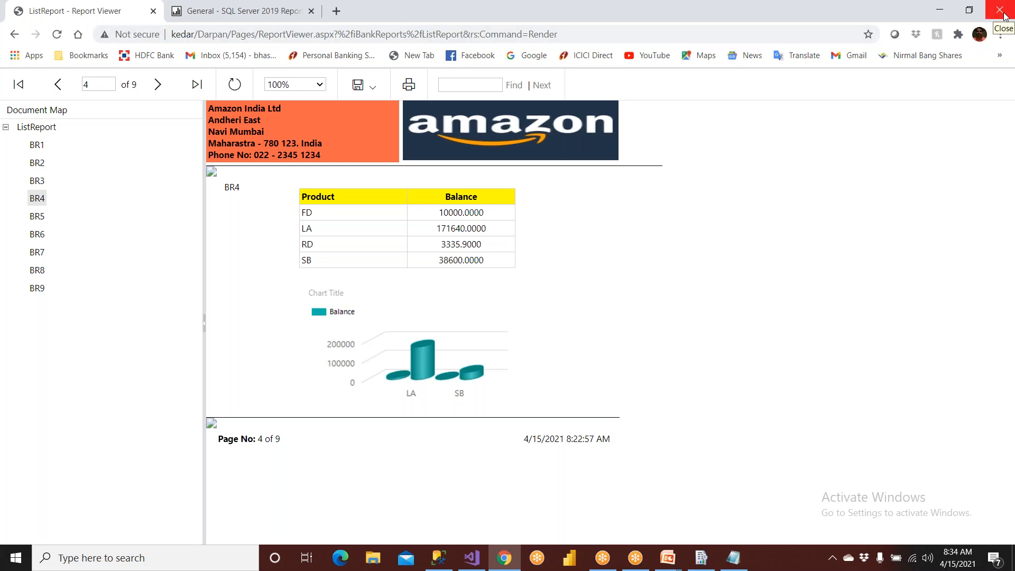
# - Minimize Chrome and close the Notepad checklist without saving it
pyautogui.click(504, 561)
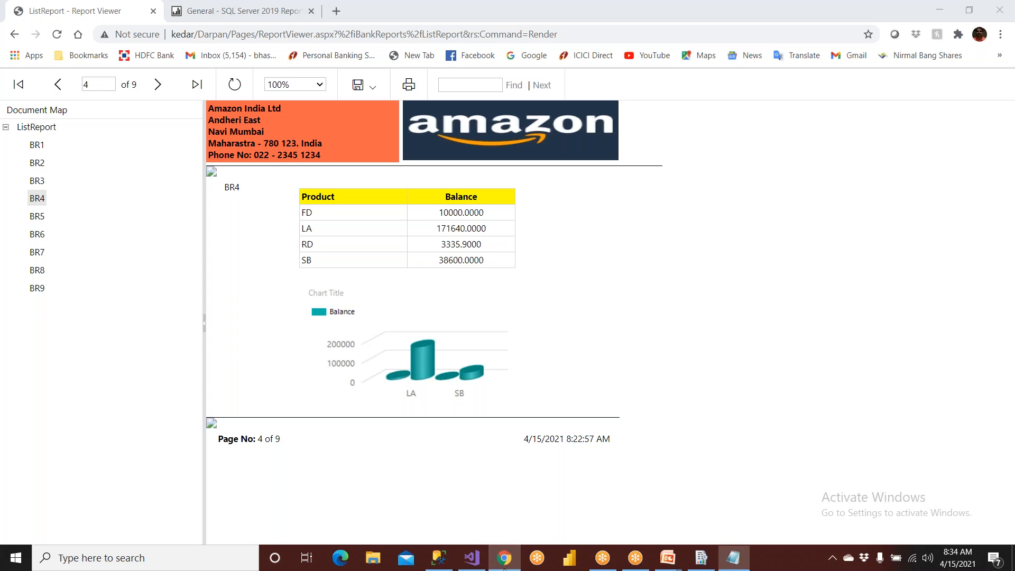
pyautogui.click(999, 8)
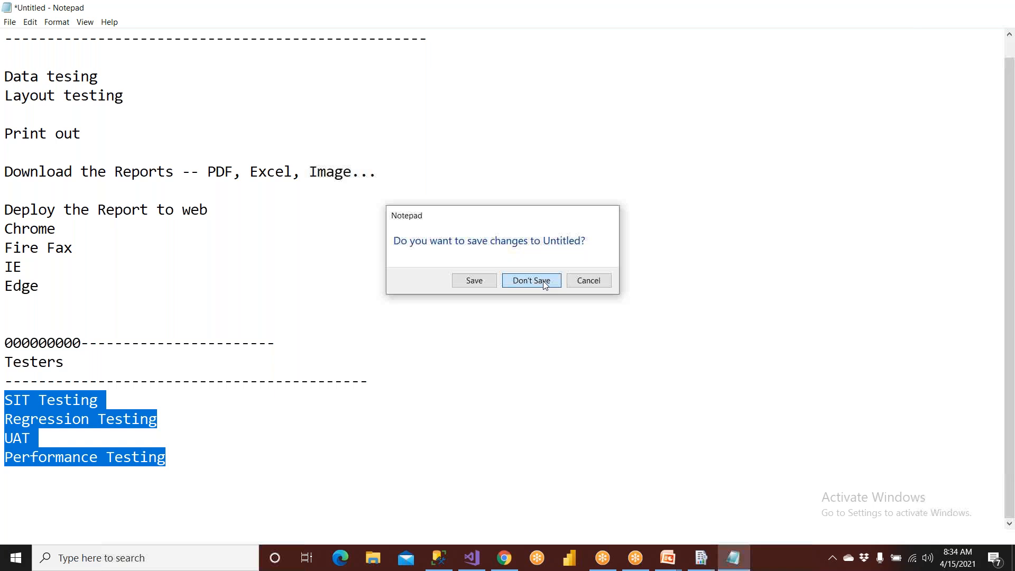
pyautogui.click(545, 285)
# - Switch to the running PowerPoint slide show and view the Push Subscriptions slide
pyautogui.moveTo(670, 561)
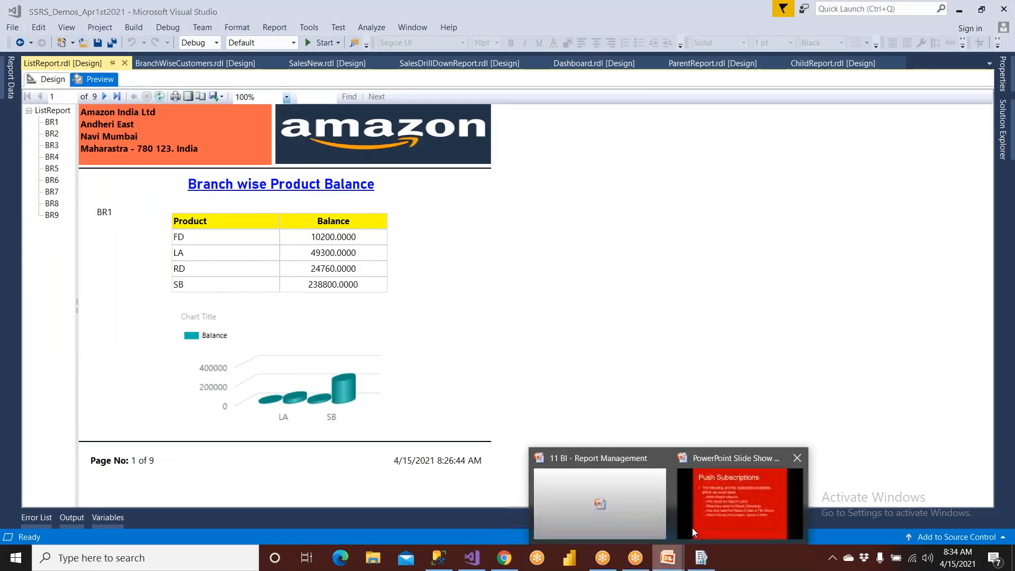
pyautogui.click(718, 504)
pyautogui.scroll(-1, 654, 436)
pyautogui.scroll(1, 655, 436)
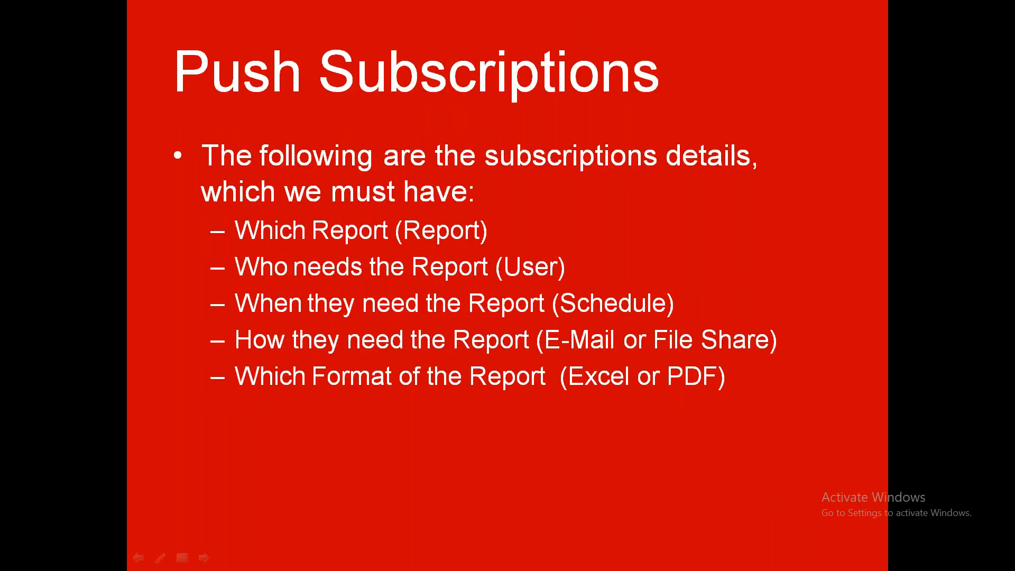
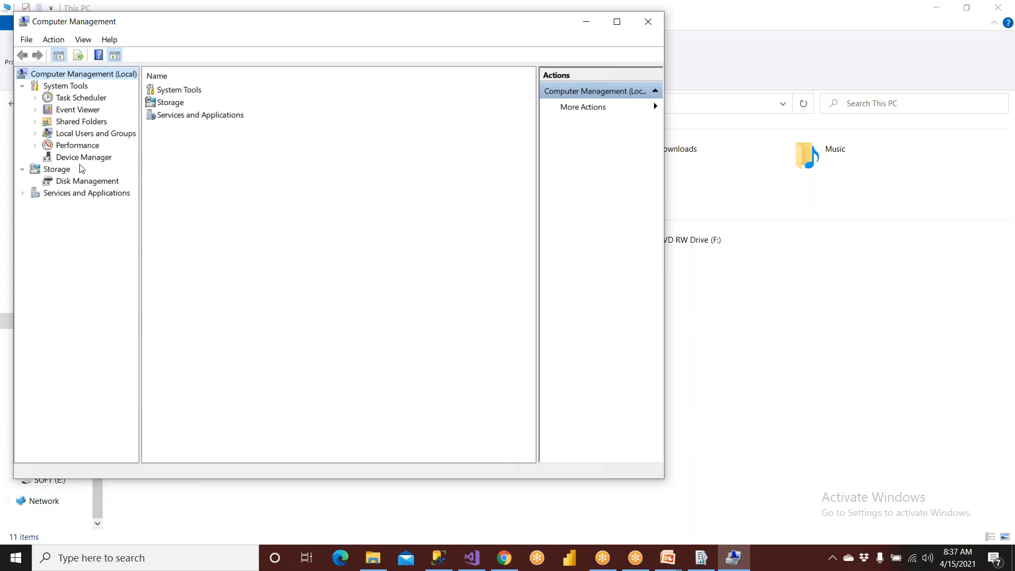
# - Select Local Users and Groups, and switch to the PowerPoint slide show to view the Steps to Create Subscriptions slide
pyautogui.click(93, 138)
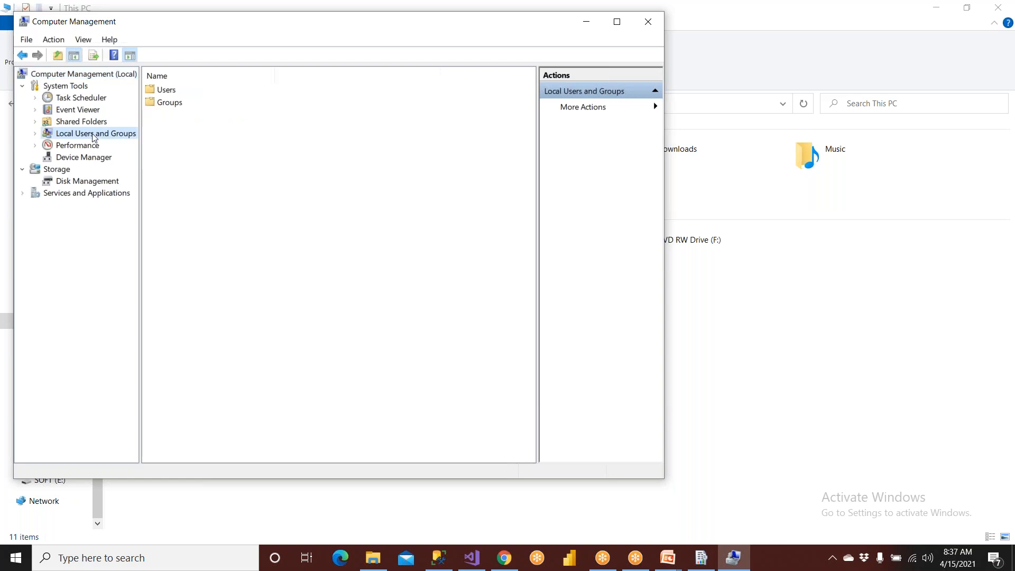
pyautogui.click(680, 556)
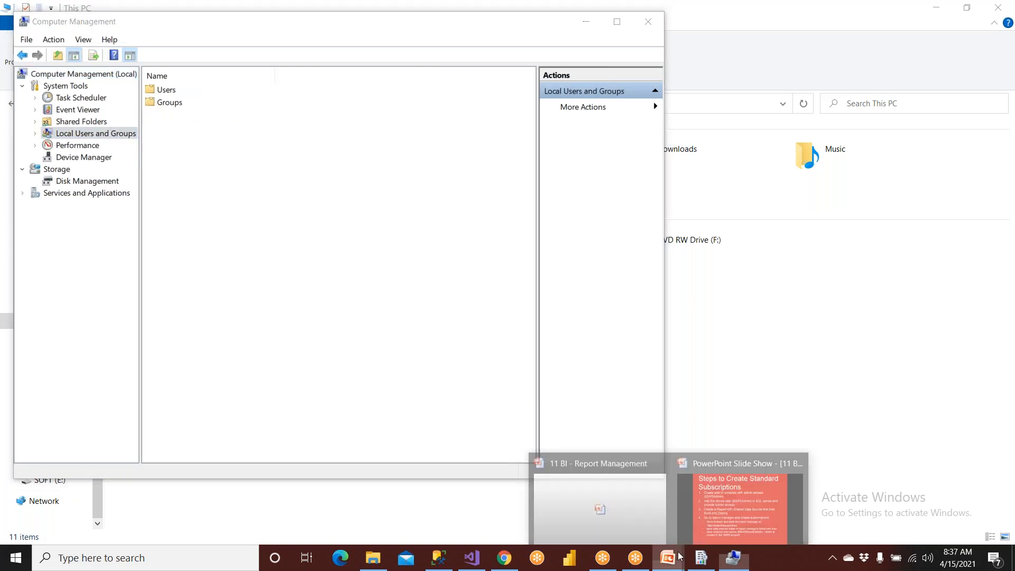
pyautogui.click(729, 514)
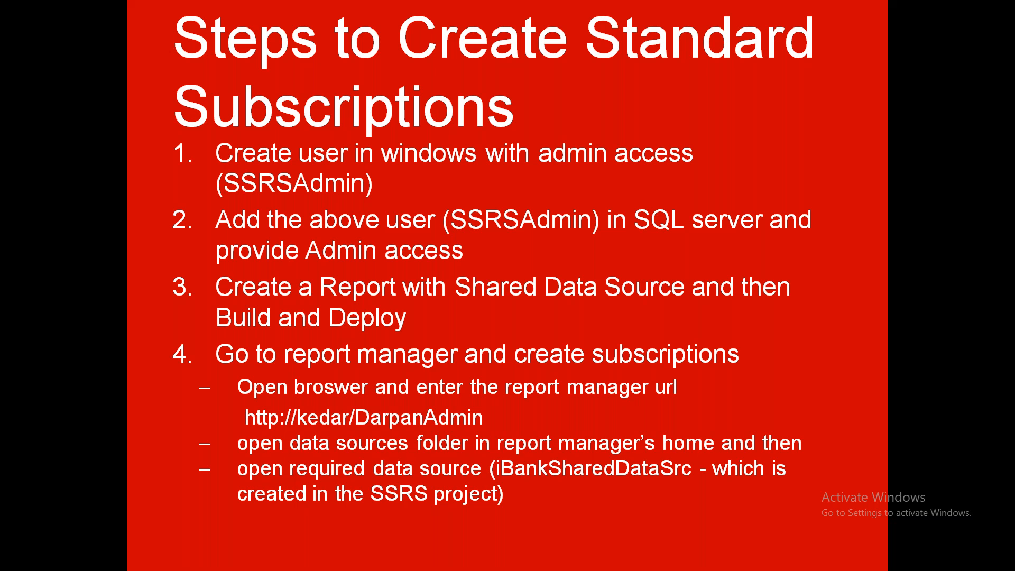
pyautogui.press('Right')
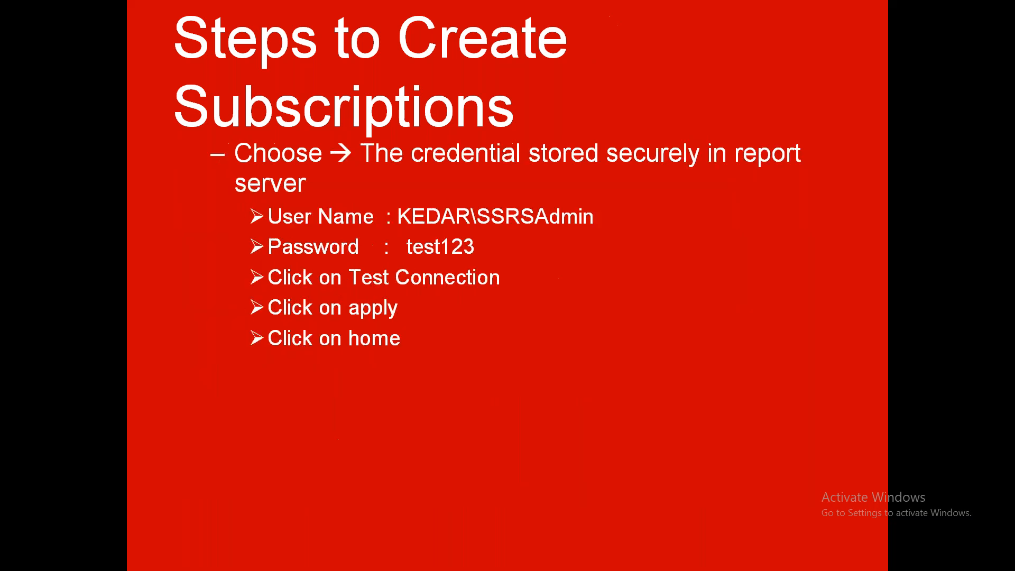
# - Switch to File Explorer and open Computer Management for This PC at the local Users folder
pyautogui.press('super')
pyautogui.click(374, 557)
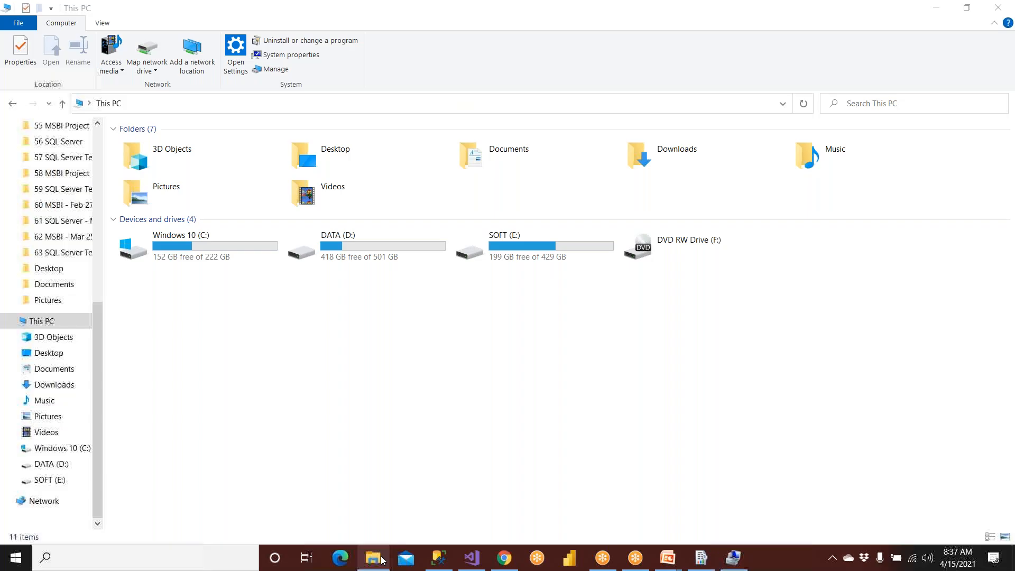
pyautogui.rightClick(38, 324)
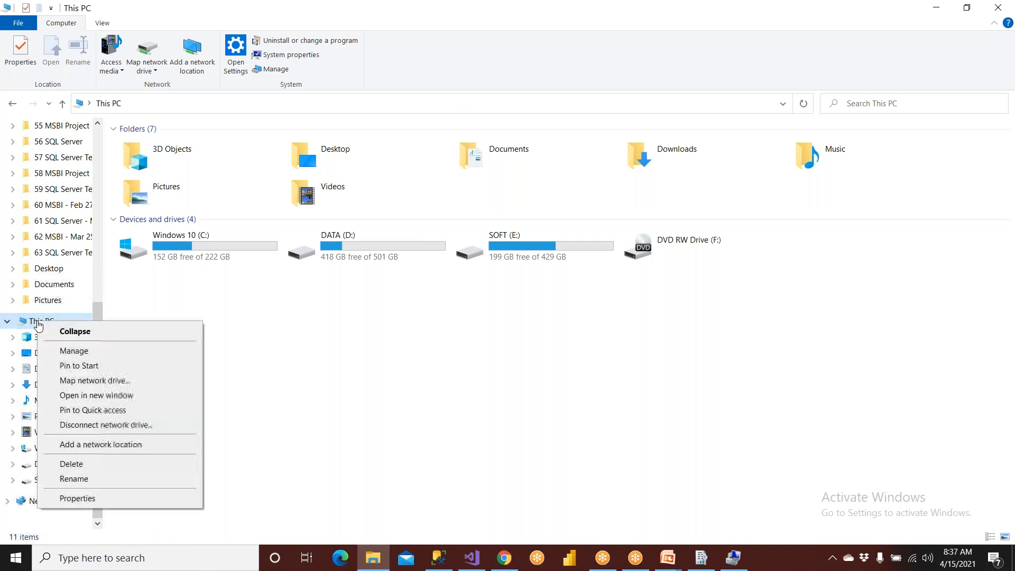
pyautogui.click(60, 351)
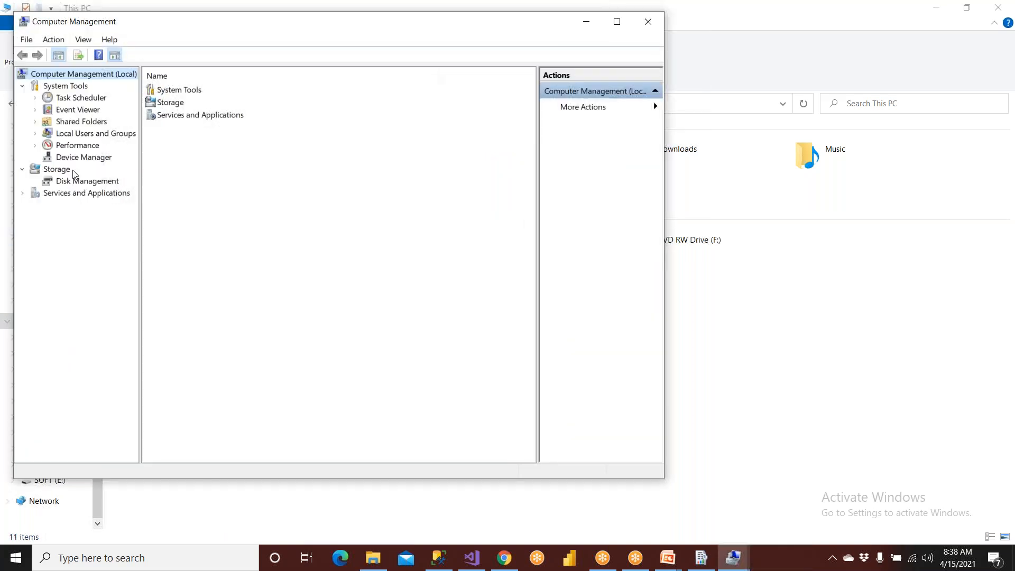
pyautogui.click(82, 137)
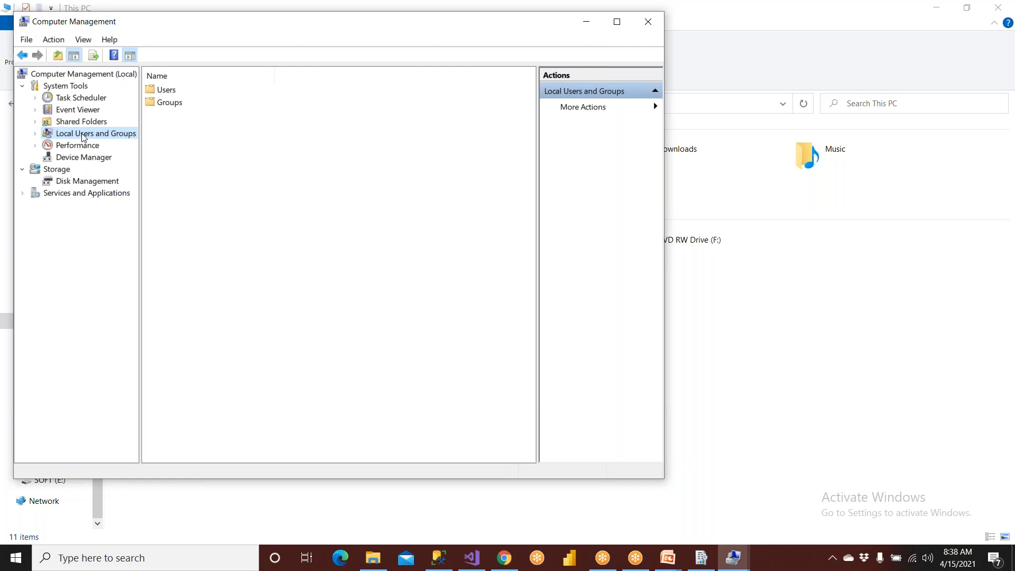
pyautogui.doubleClick(167, 93)
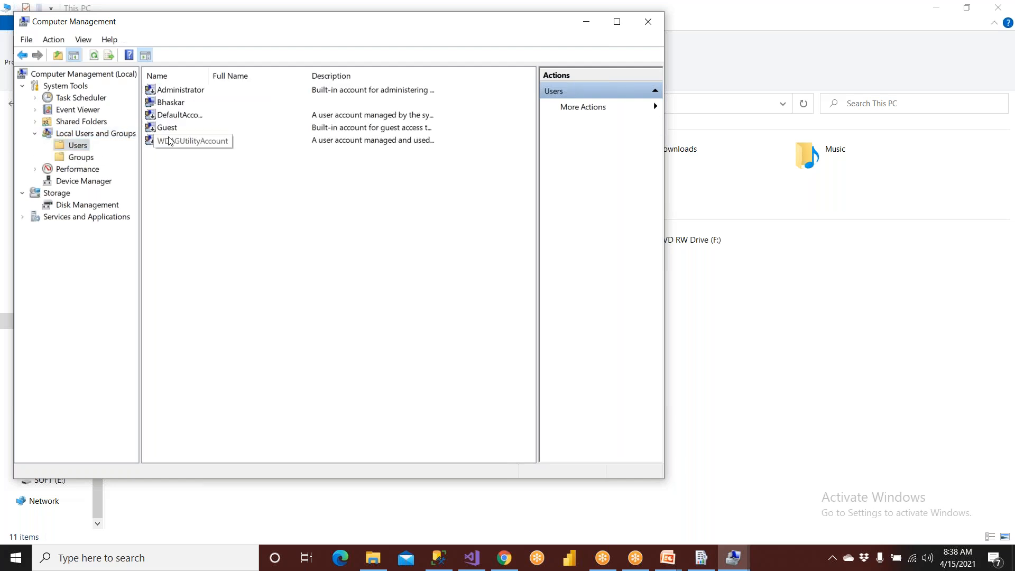
# - Start a new local user account with the user name SSRSAdmin
pyautogui.rightClick(77, 150)
pyautogui.click(106, 154)
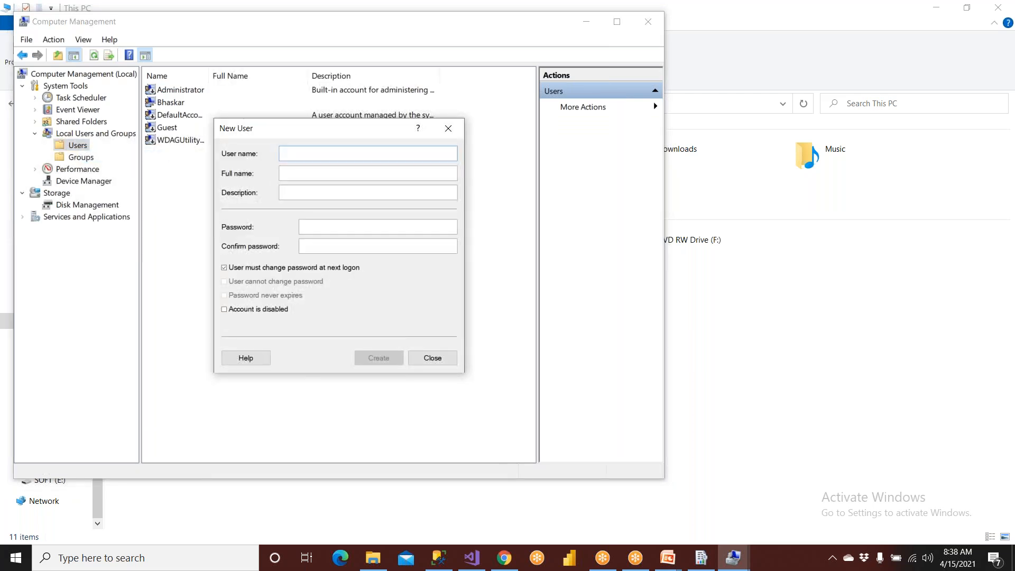
pyautogui.write('SSR')
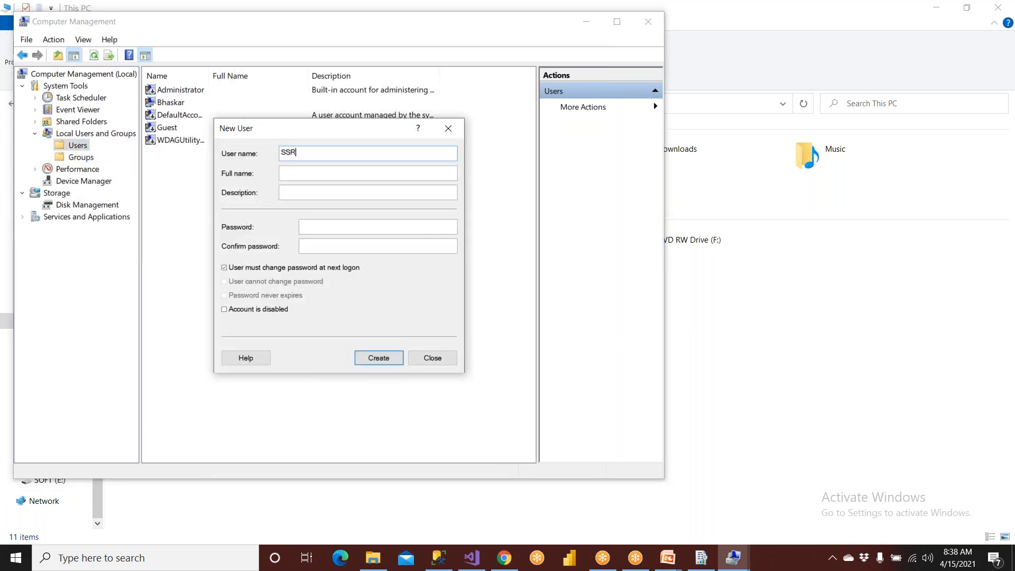
pyautogui.write('SAdmin')
pyautogui.moveTo(321, 153); pyautogui.dragTo(233, 151)
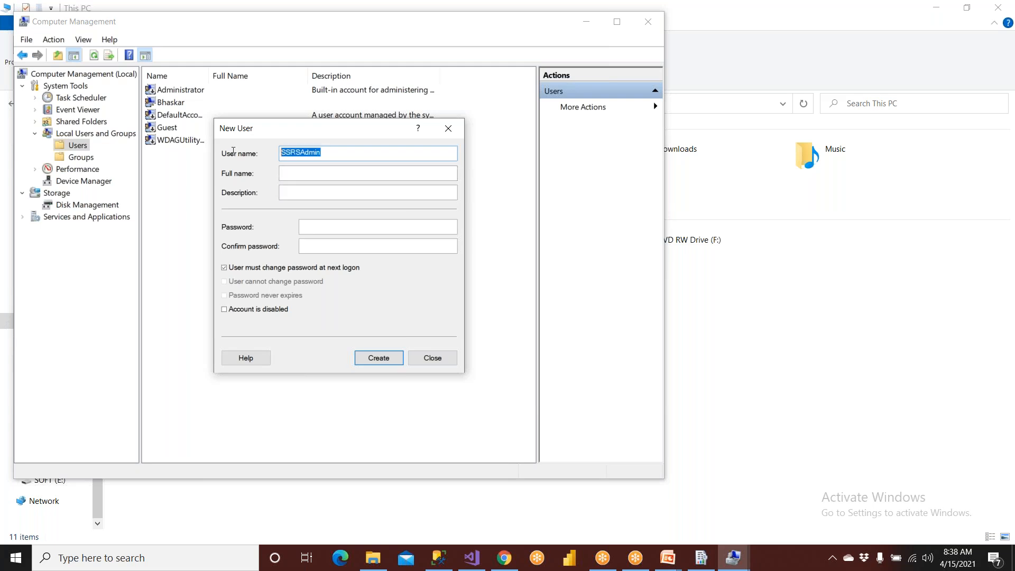
# - Enter the new account's password and repeat it in the password confirmation field
pyautogui.click(320, 228)
pyautogui.write('*******')
pyautogui.press('Tab')
pyautogui.write('***')
pyautogui.press('BackSpace')
pyautogui.press('BackSpace')
pyautogui.press('BackSpace')
pyautogui.write('*******')
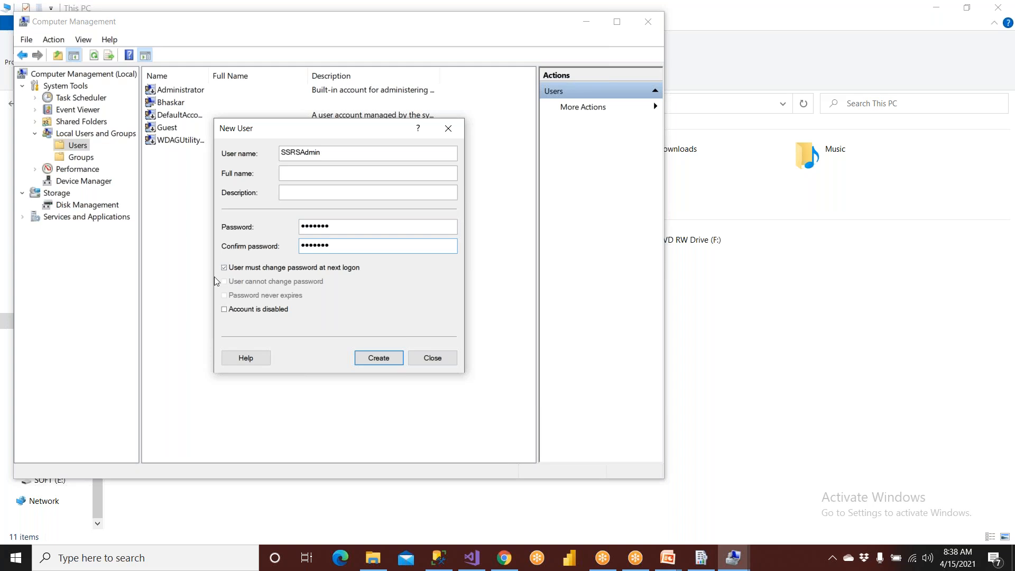
# - Create the SSRSAdmin account without requiring a password change at next logon, and close Computer Management
pyautogui.click(223, 268)
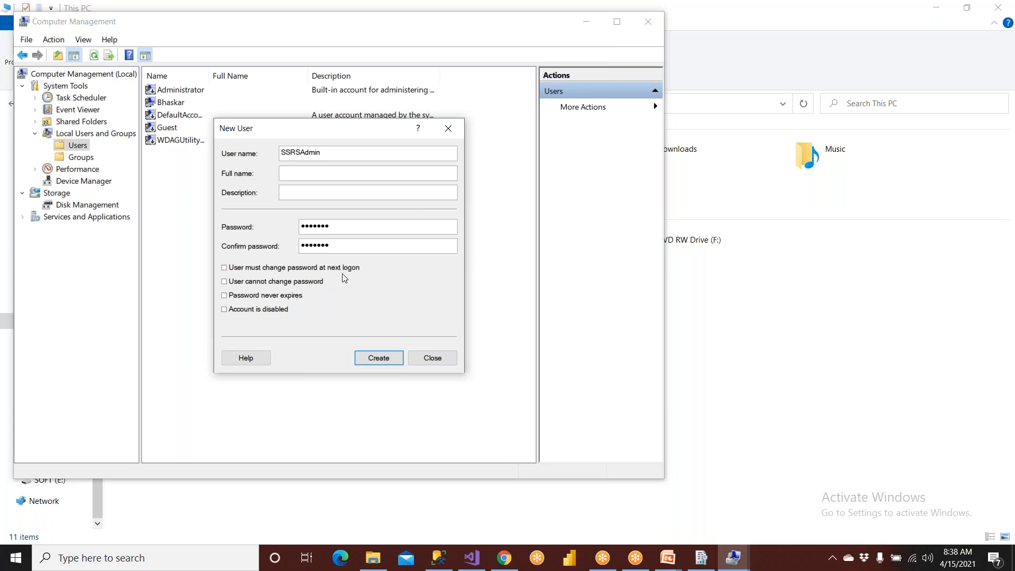
pyautogui.click(387, 361)
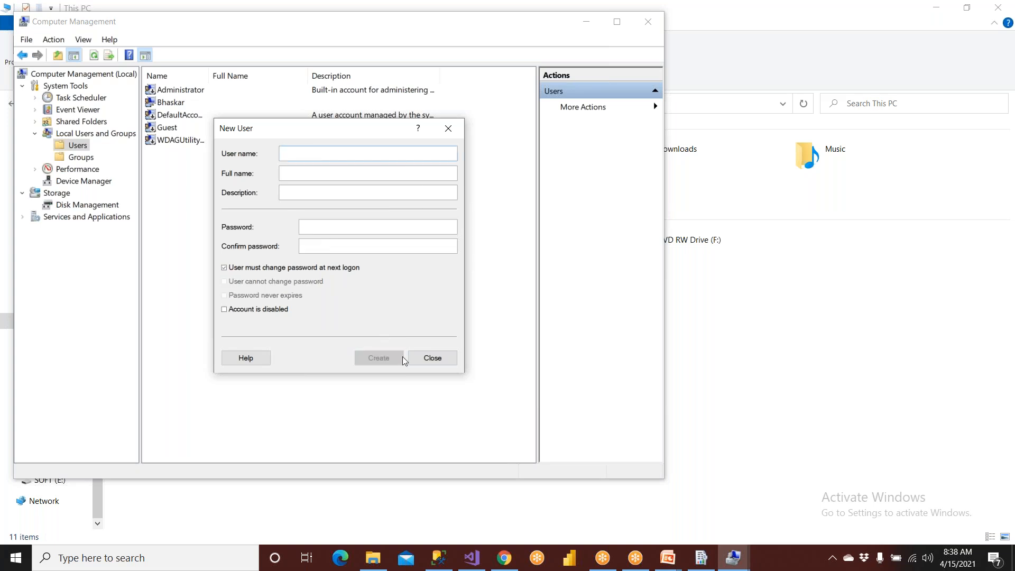
pyautogui.click(430, 357)
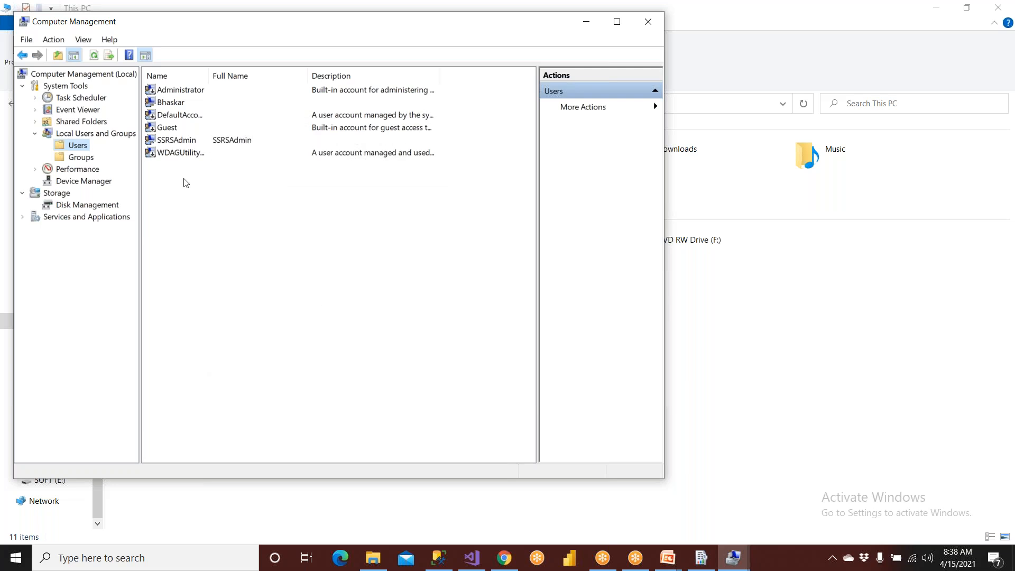
pyautogui.click(644, 26)
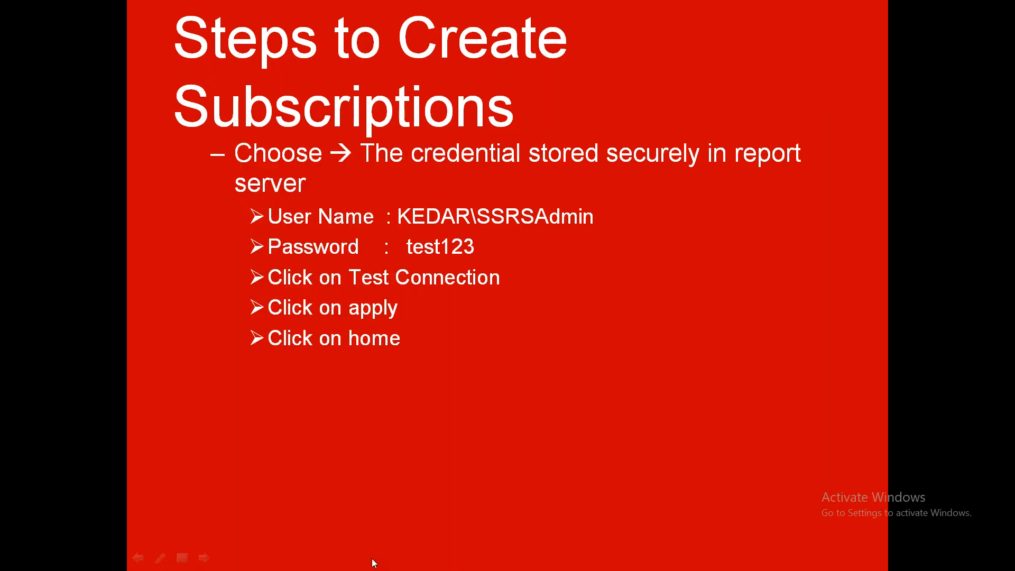
# - Reopen Computer Management for This PC from File Explorer and display the local Users list
pyautogui.click(375, 563)
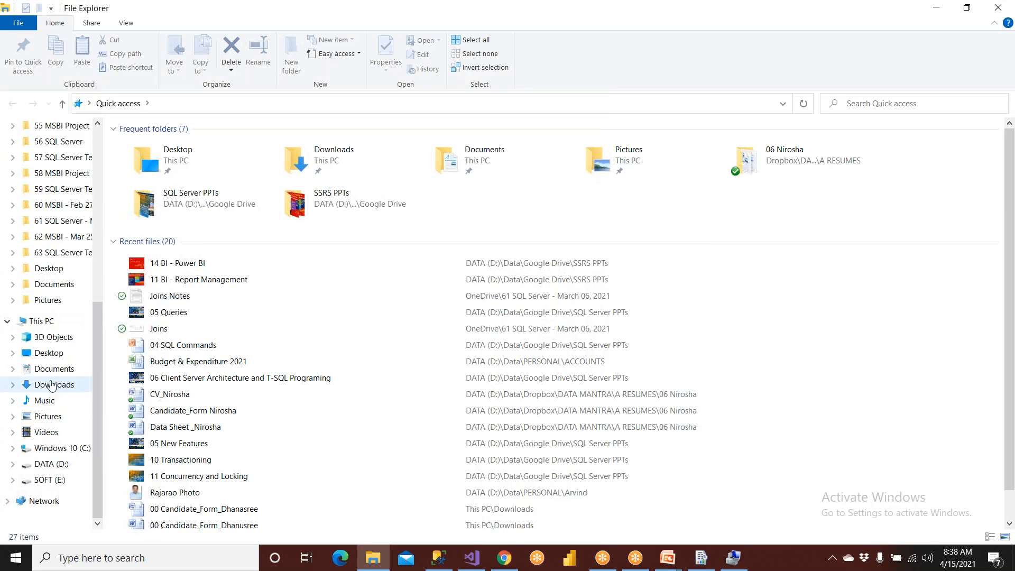
pyautogui.click(50, 324)
pyautogui.rightClick(51, 330)
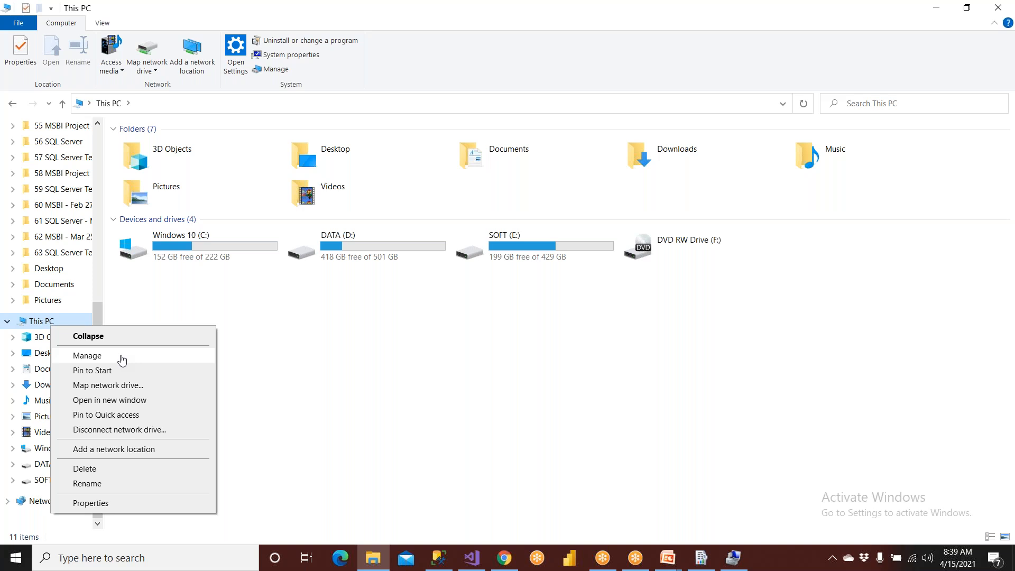
pyautogui.click(122, 360)
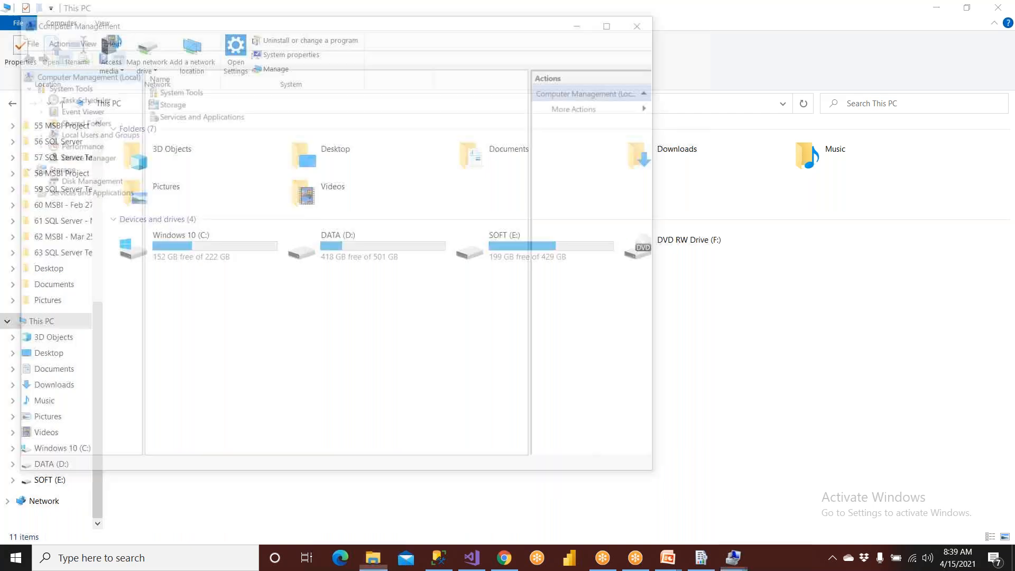
pyautogui.click(90, 136)
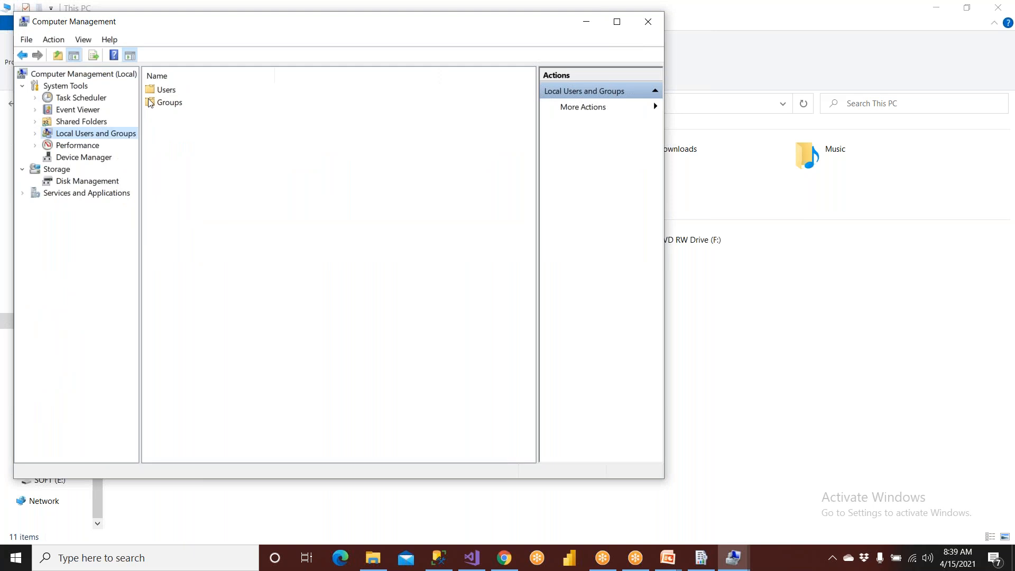
pyautogui.doubleClick(168, 93)
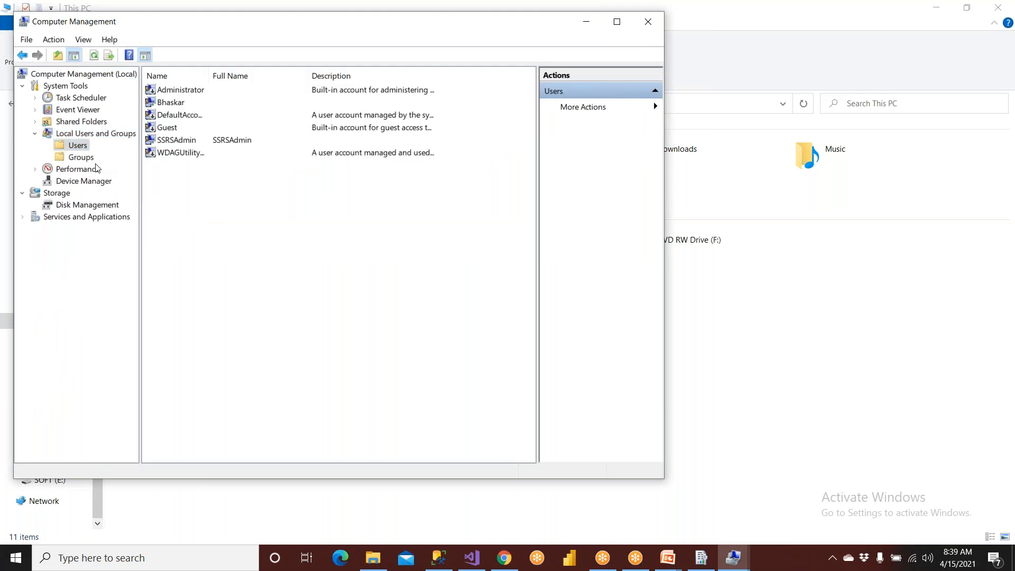
pyautogui.rightClick(73, 146)
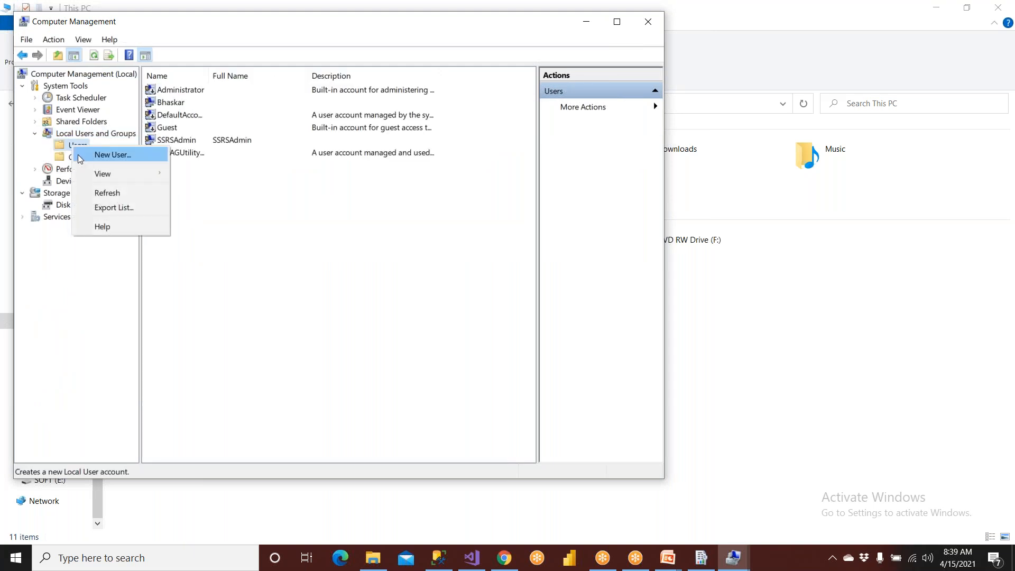
pyautogui.click(78, 155)
pyautogui.write('Peter')
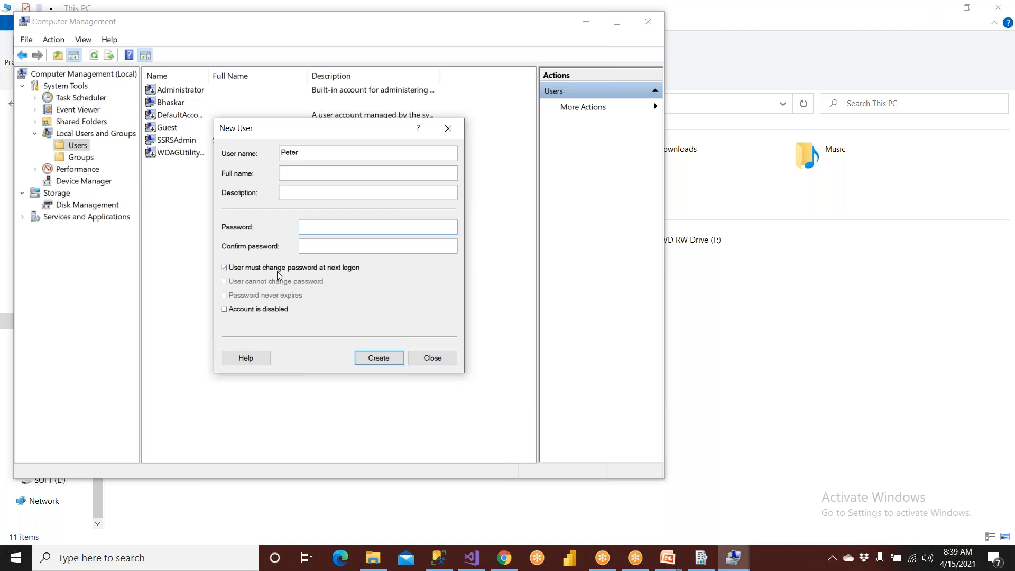
pyautogui.click(430, 363)
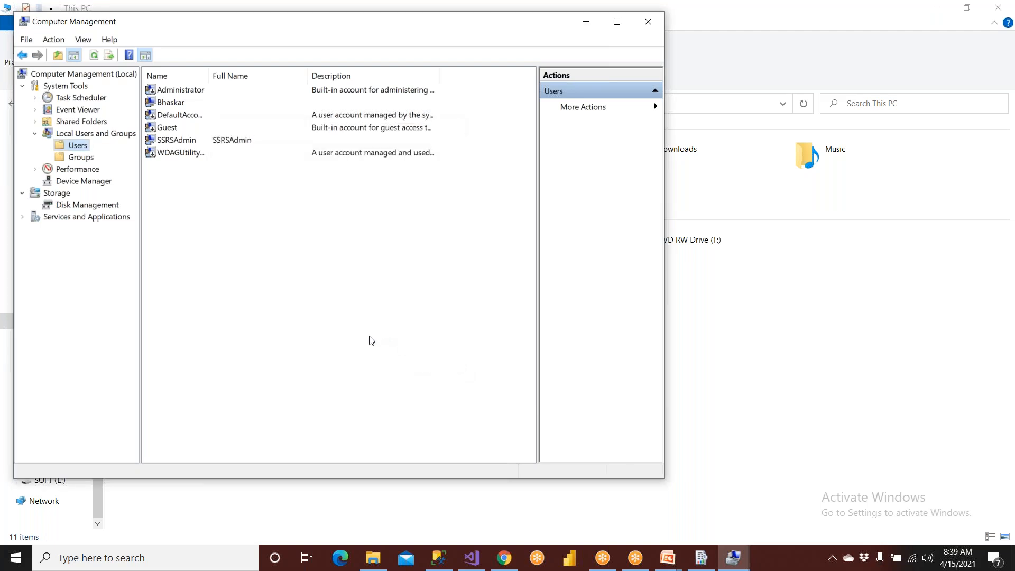
# - Add the SSRSAdmin user to the members of the local Administrators group, checking its name
pyautogui.click(165, 141)
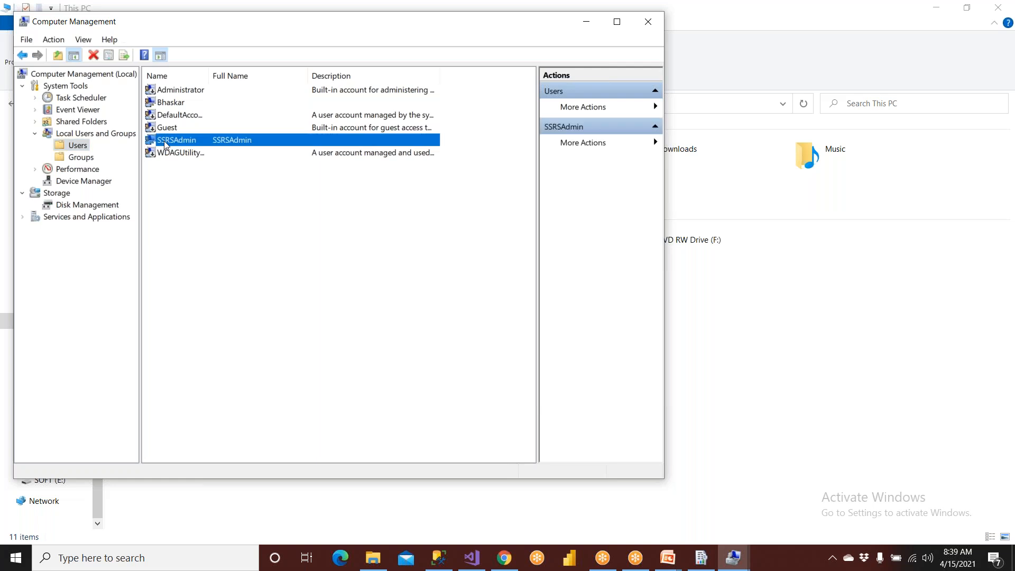
pyautogui.click(91, 161)
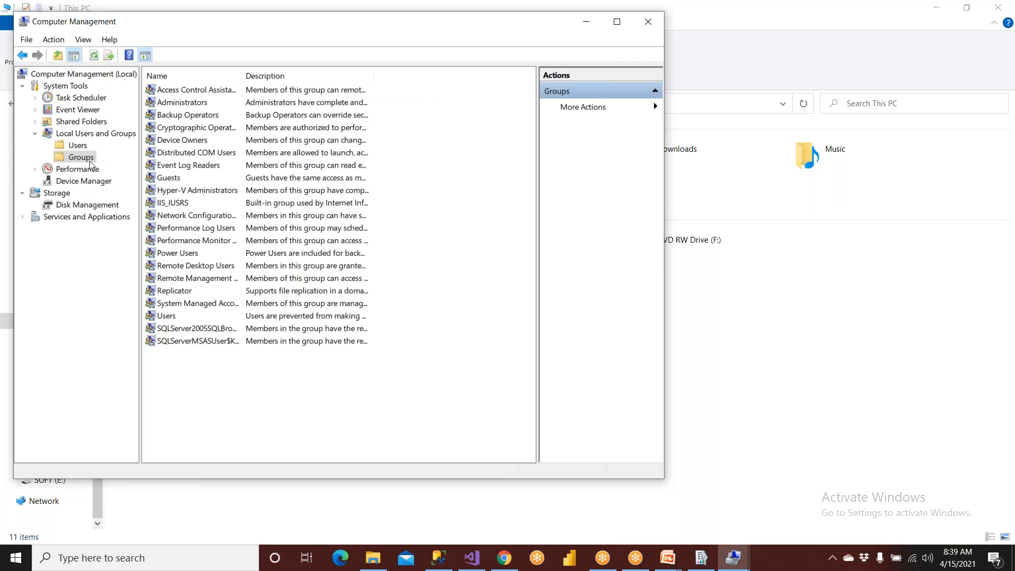
pyautogui.doubleClick(184, 106)
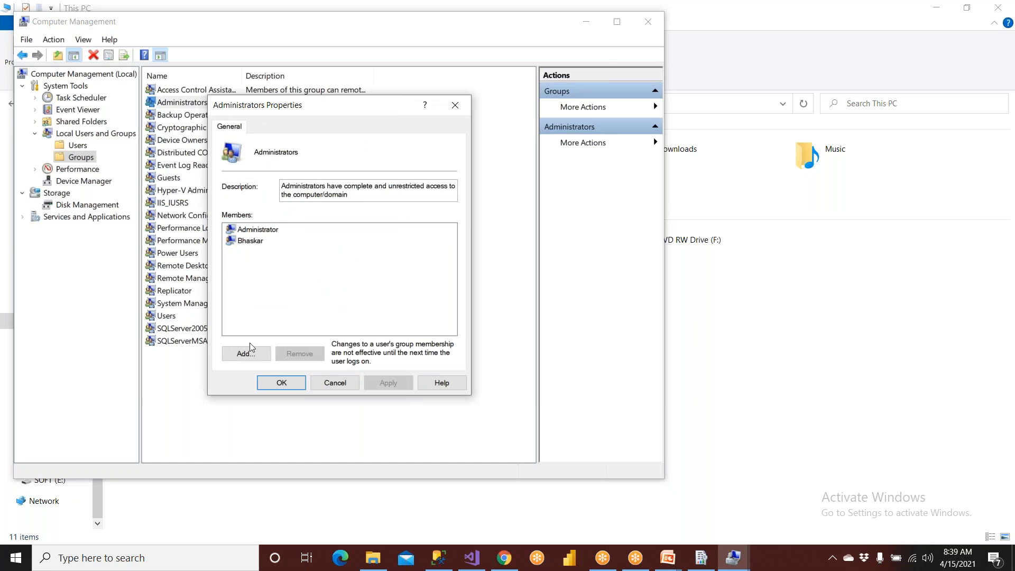
pyautogui.click(251, 351)
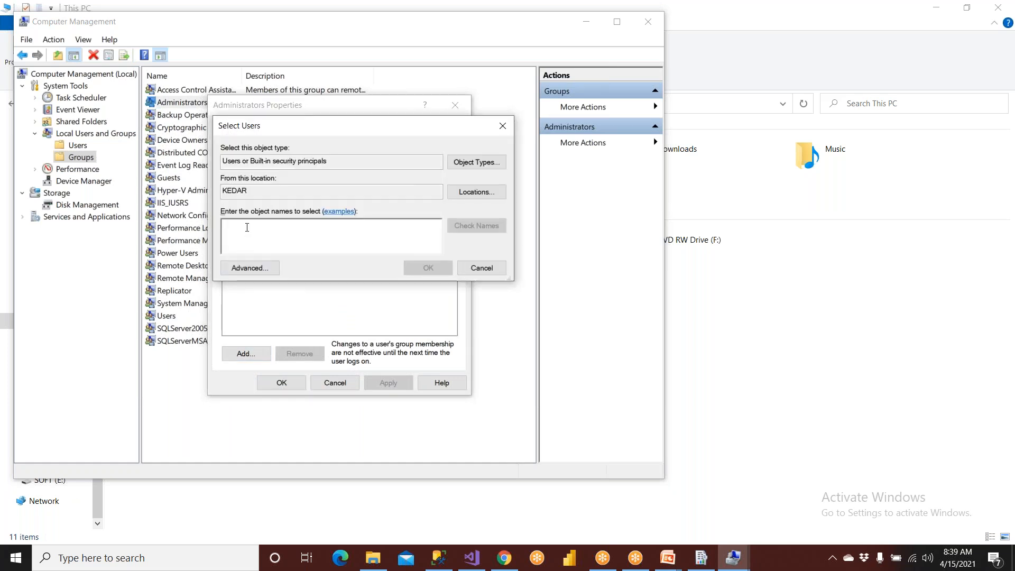
pyautogui.write('SSRSAd')
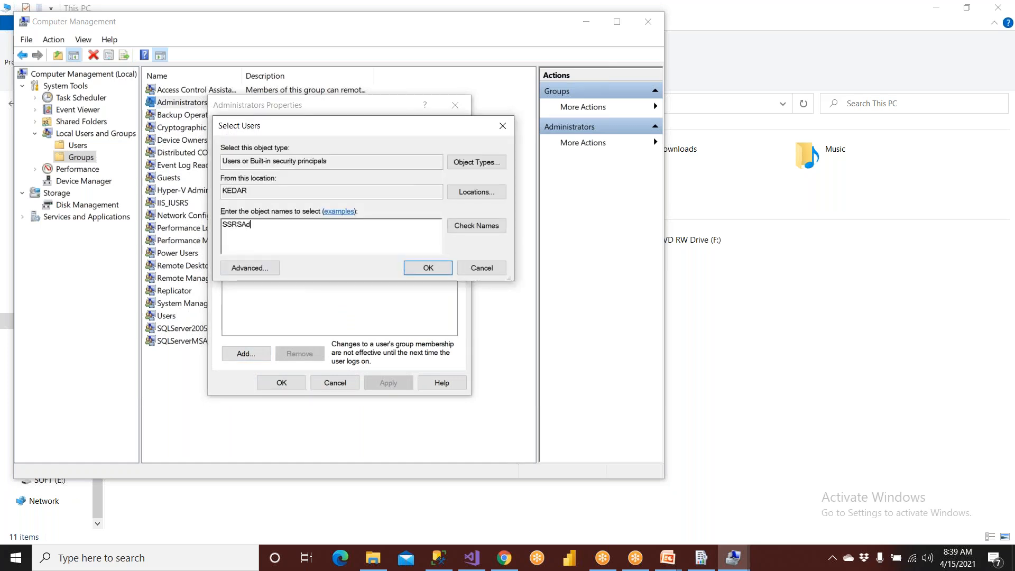
pyautogui.write('min')
pyautogui.click(461, 225)
pyautogui.click(421, 269)
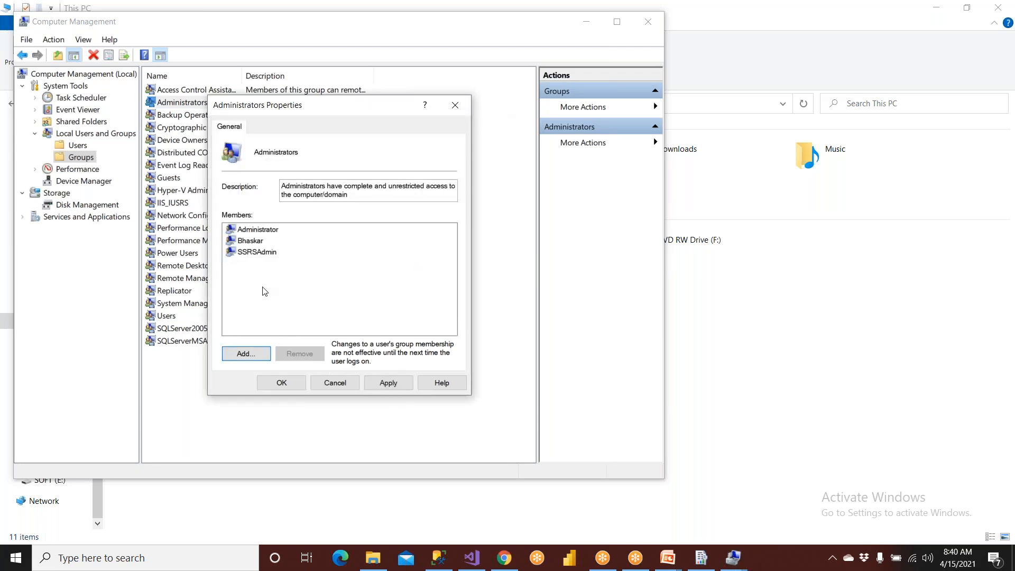
# - Apply the membership change to the Administrators group and select SSRSAdmin in the local Users list
pyautogui.click(259, 254)
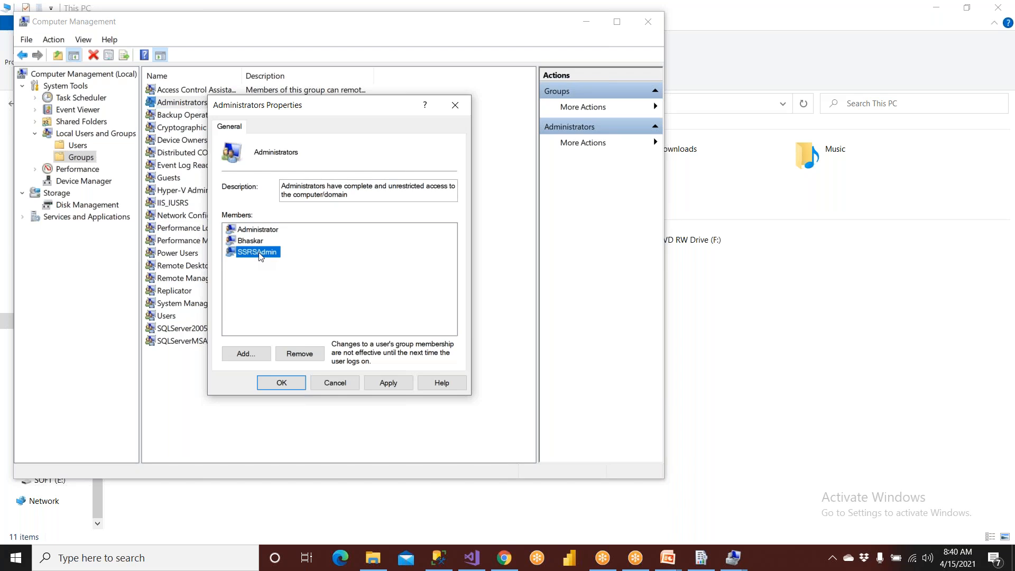
pyautogui.click(262, 231)
pyautogui.click(262, 241)
pyautogui.click(386, 384)
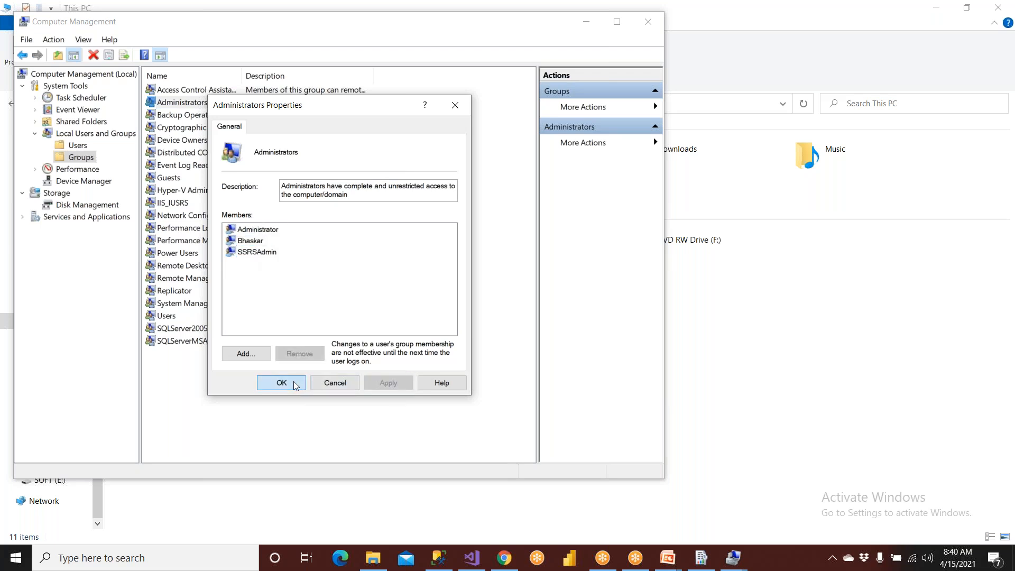
pyautogui.click(293, 382)
pyautogui.click(79, 147)
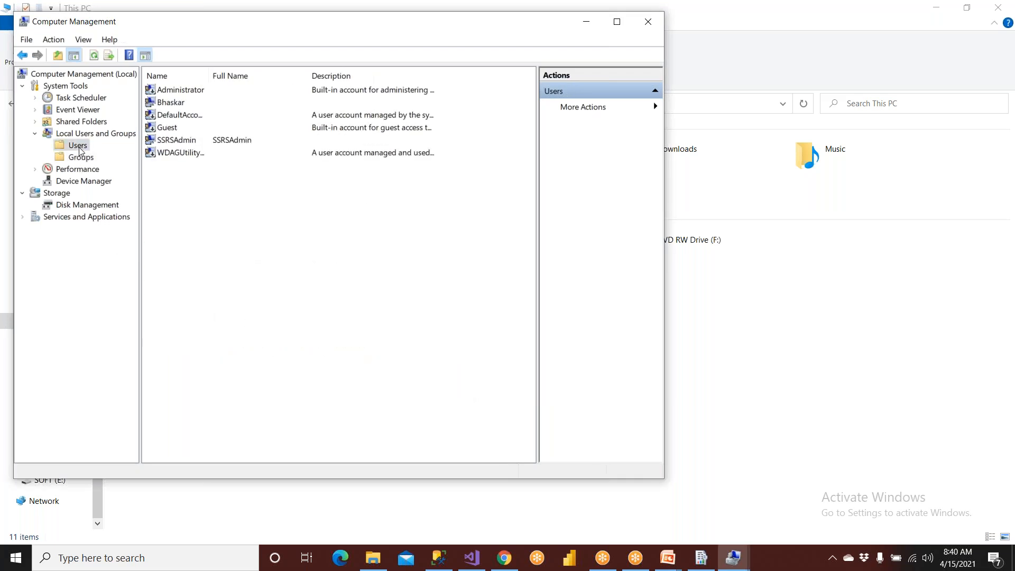
pyautogui.click(186, 140)
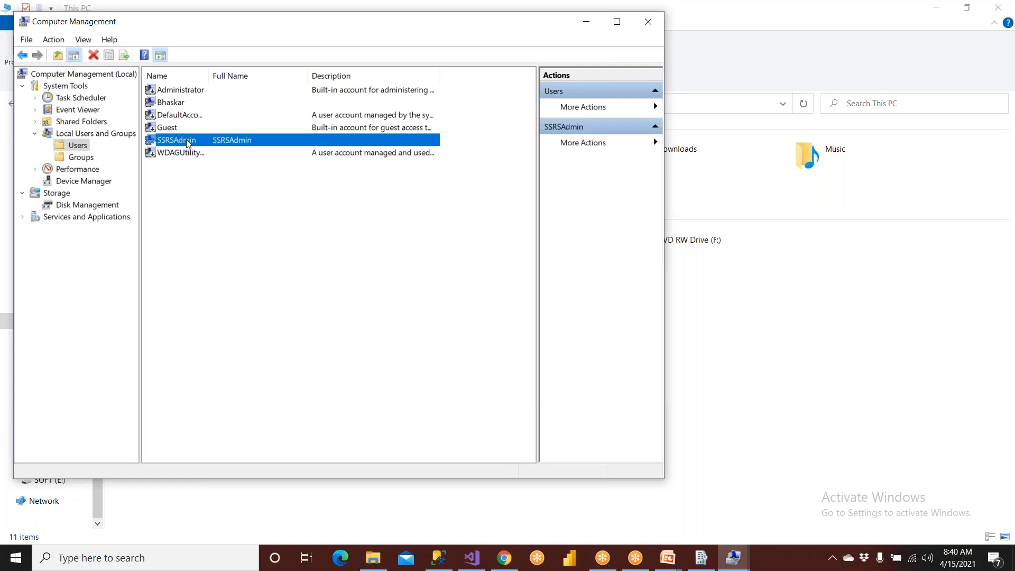
# - Check the member list of the local Administrators group for the SSRSAdmin account and close its properties
pyautogui.click(83, 159)
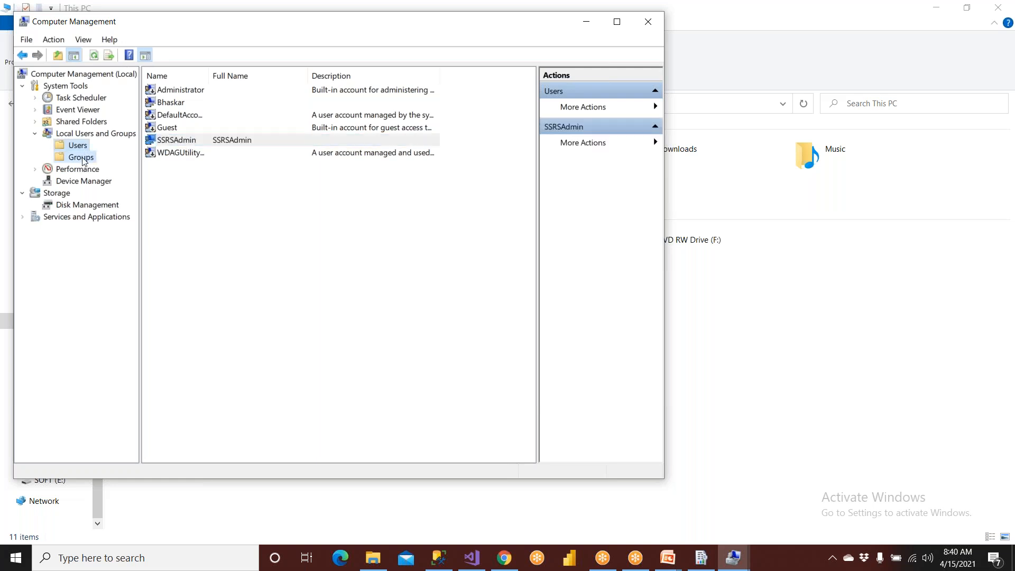
pyautogui.click(194, 104)
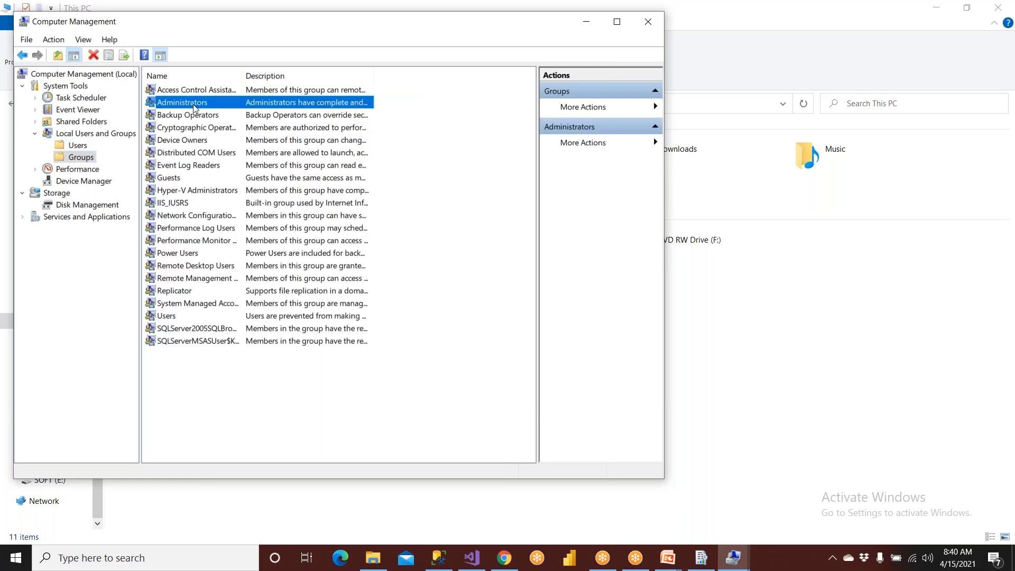
pyautogui.doubleClick(194, 107)
pyautogui.click(258, 253)
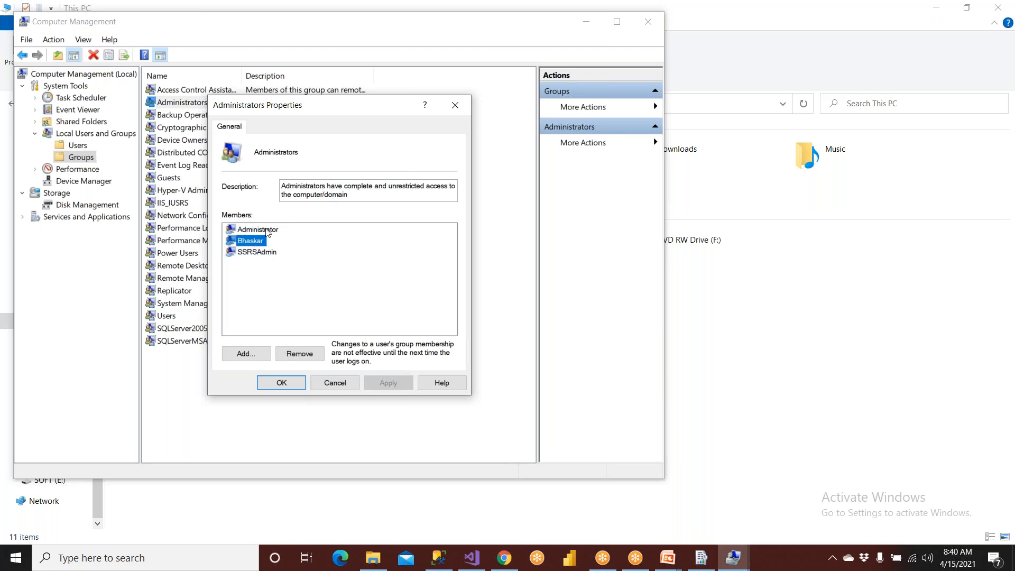
pyautogui.click(268, 230)
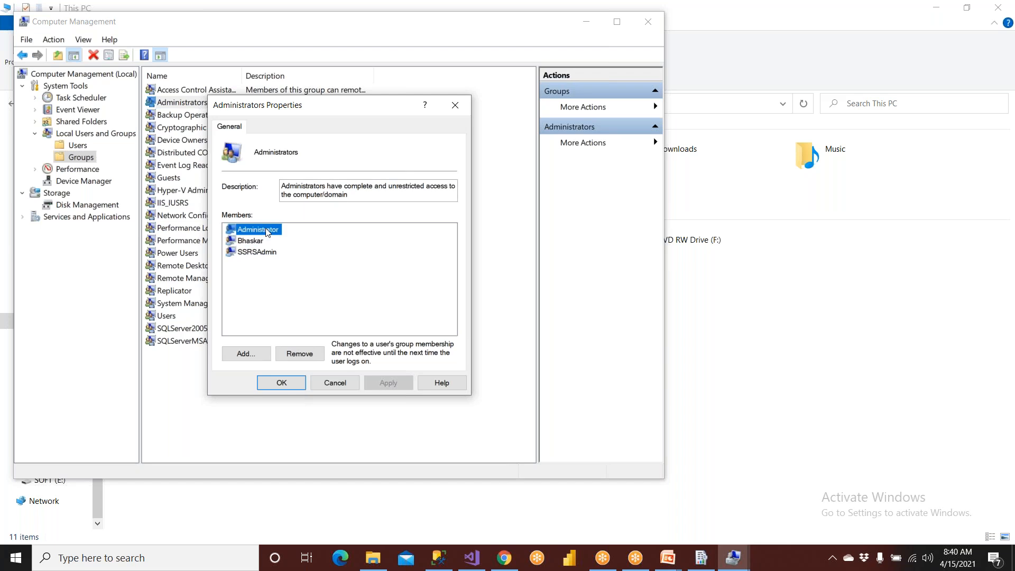
pyautogui.click(253, 259)
pyautogui.click(261, 257)
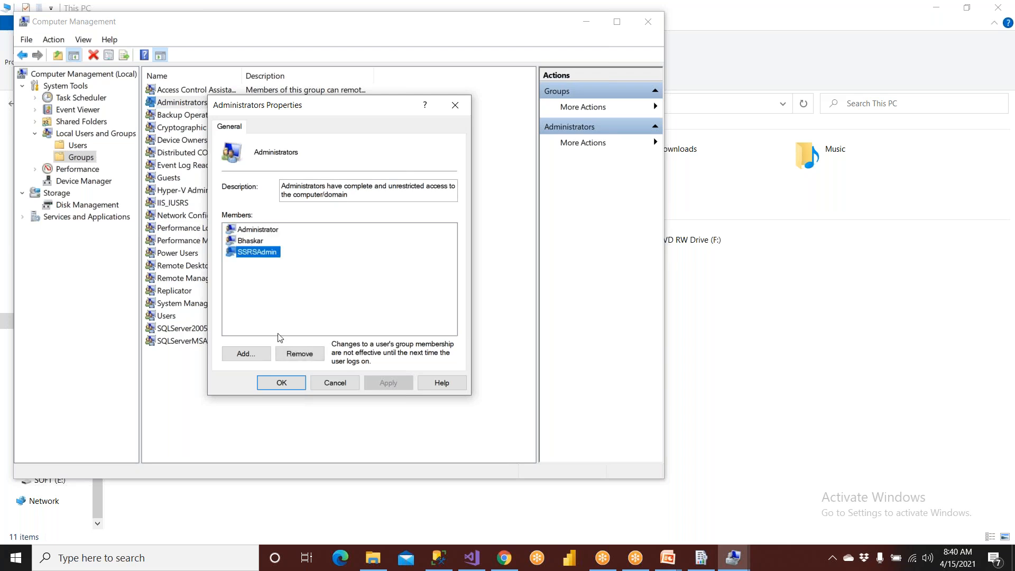
pyautogui.click(279, 383)
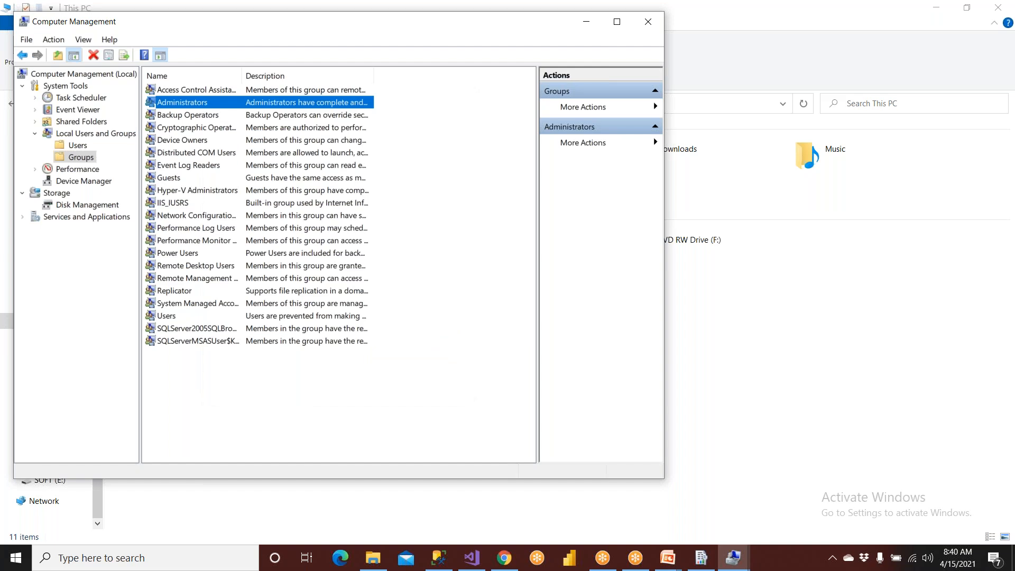
# - Review the standard subscription steps in the PowerPoint slide show and switch to SQL Server Management Studio
pyautogui.click(667, 557)
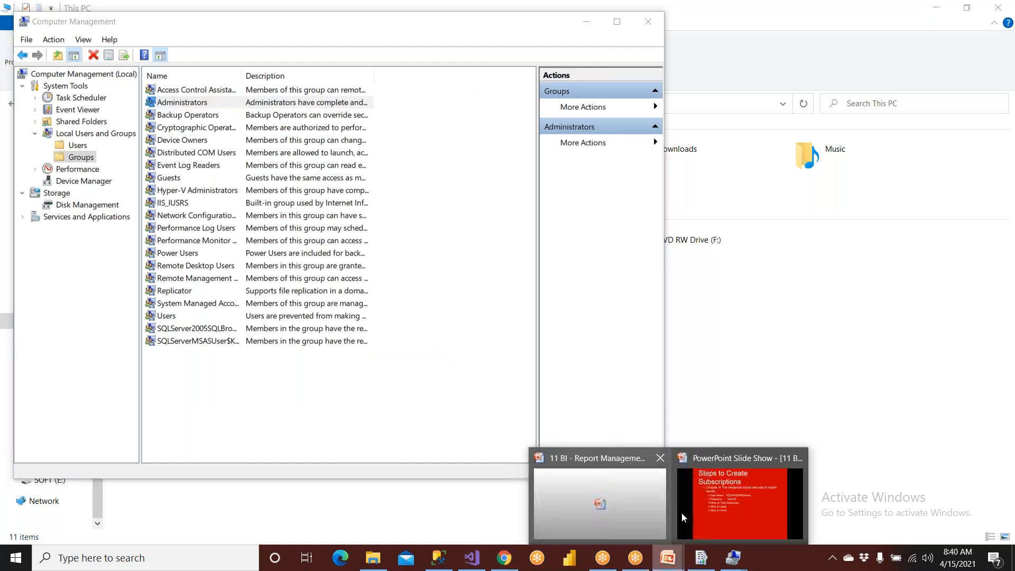
pyautogui.click(677, 503)
pyautogui.scroll(1, 460, 426)
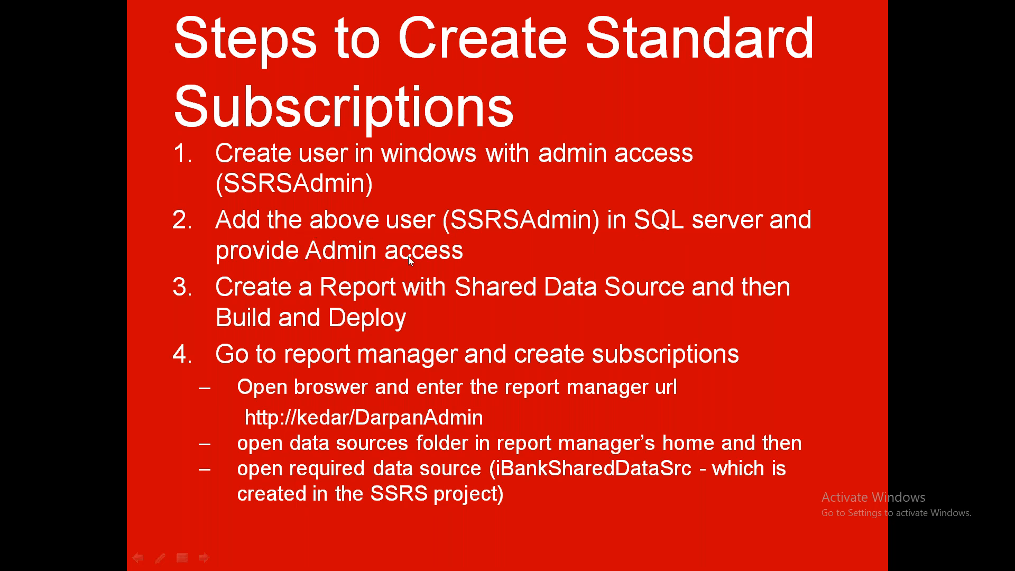
pyautogui.hotkey('alt', 'Tab')
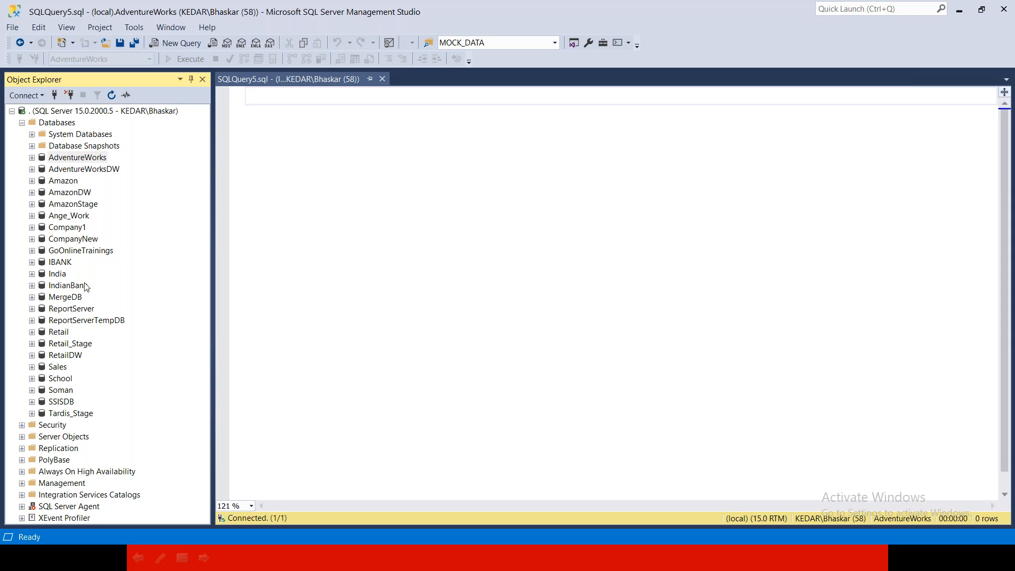
# - Examine the server-level Security folder and the IBANK database's own Security folder, and collapse the database list
pyautogui.click(24, 124)
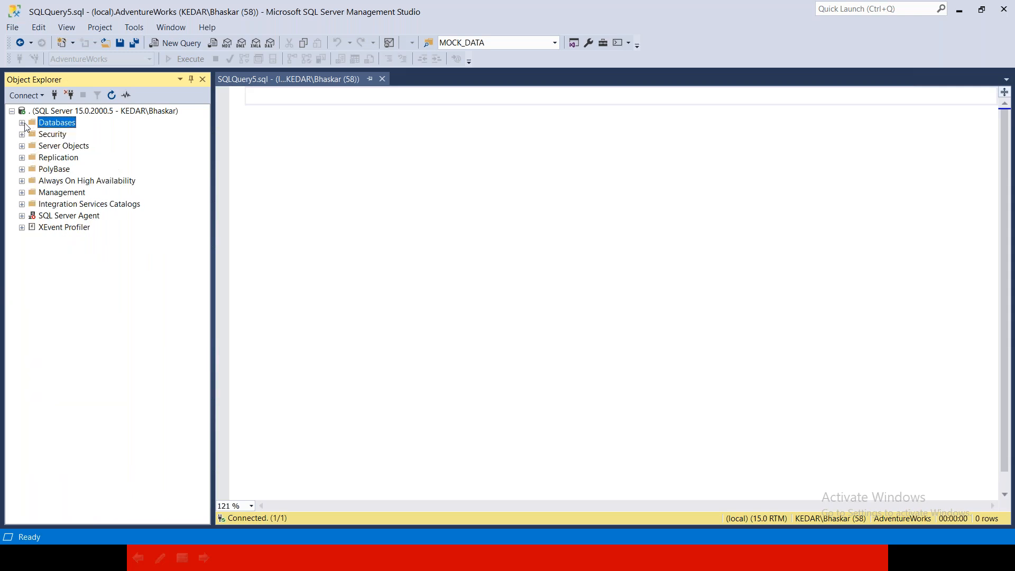
pyautogui.click(59, 134)
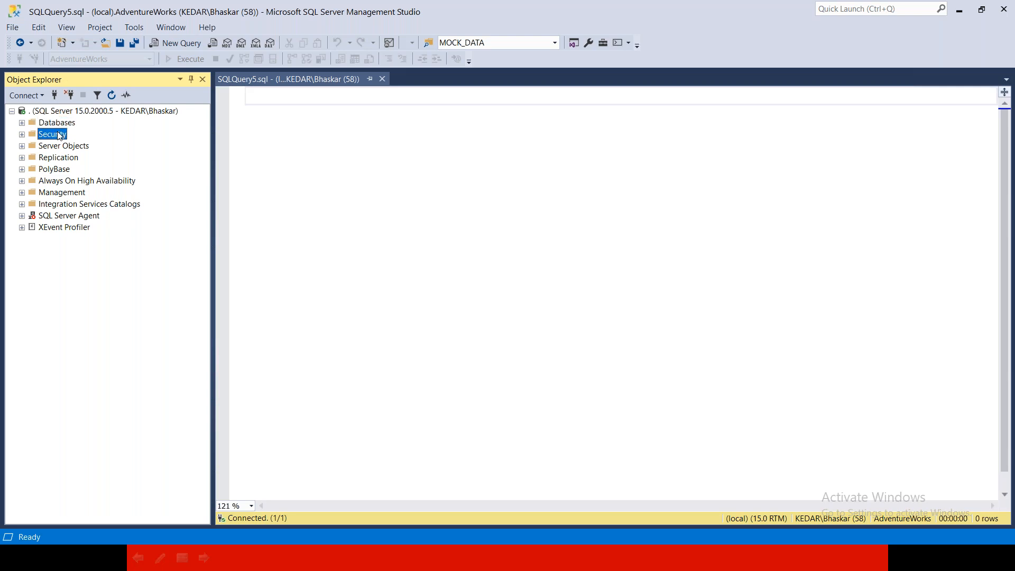
pyautogui.click(22, 123)
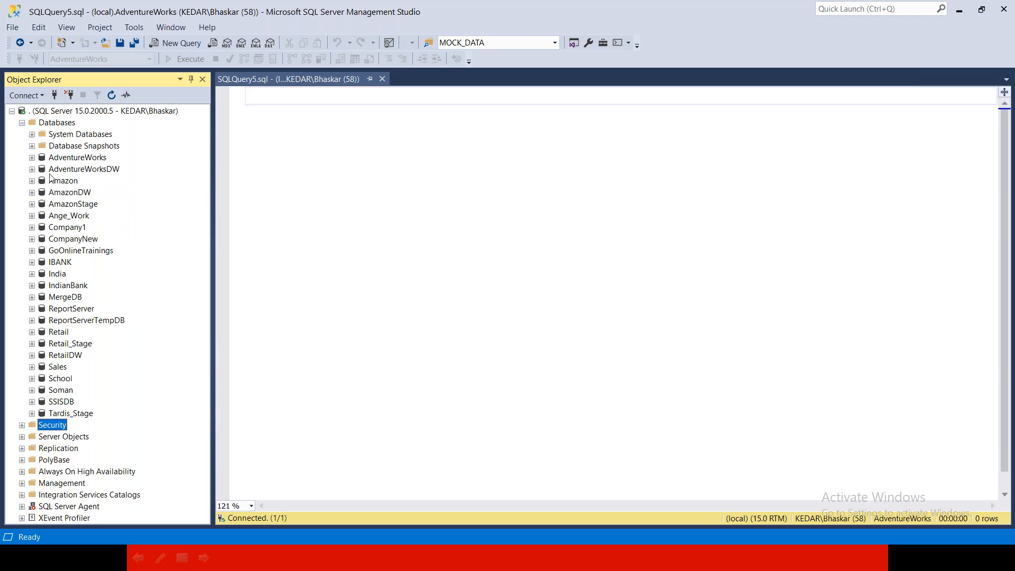
pyautogui.click(61, 263)
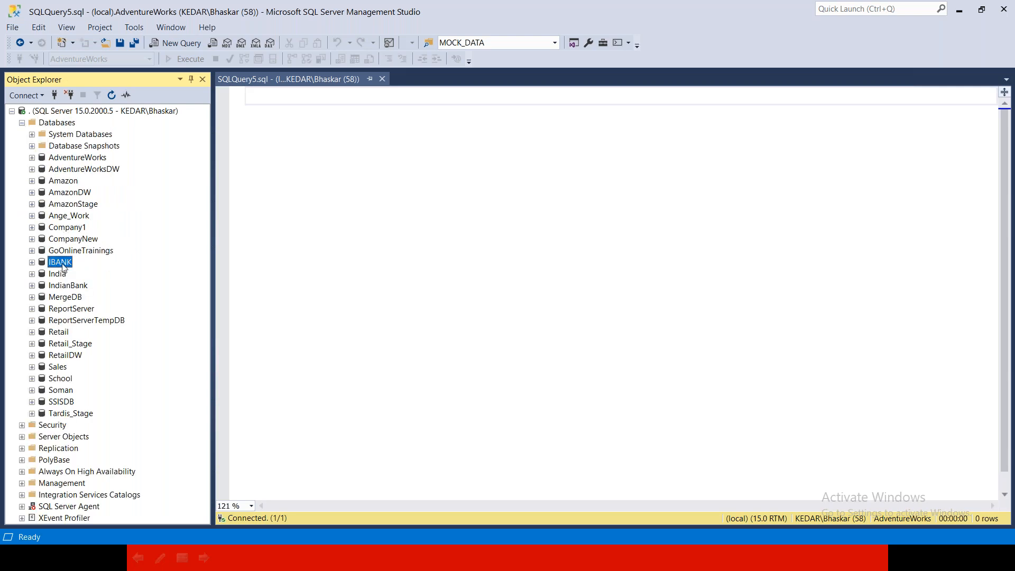
pyautogui.click(32, 263)
pyautogui.click(42, 147)
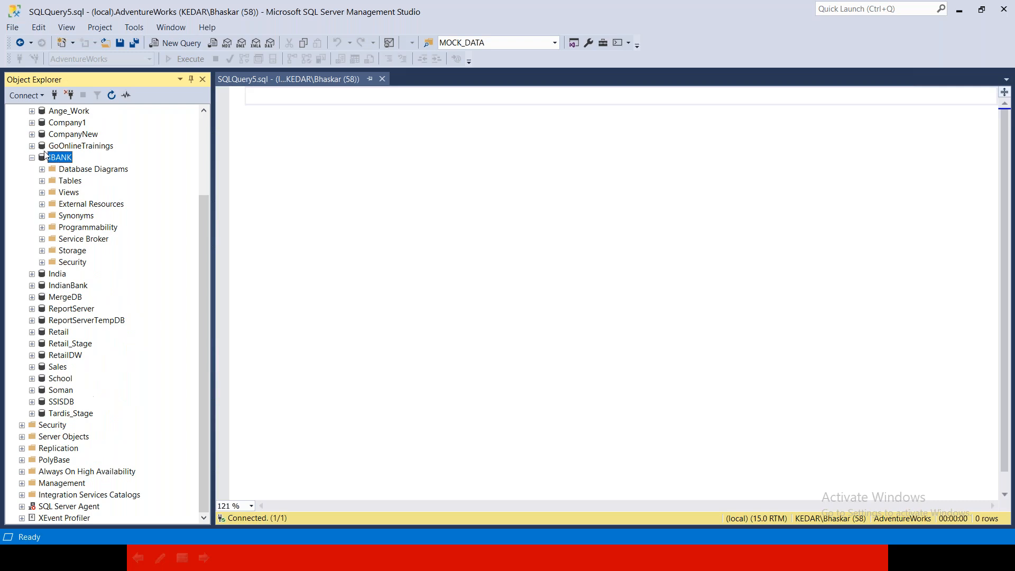
pyautogui.click(70, 263)
pyautogui.click(58, 158)
pyautogui.click(71, 262)
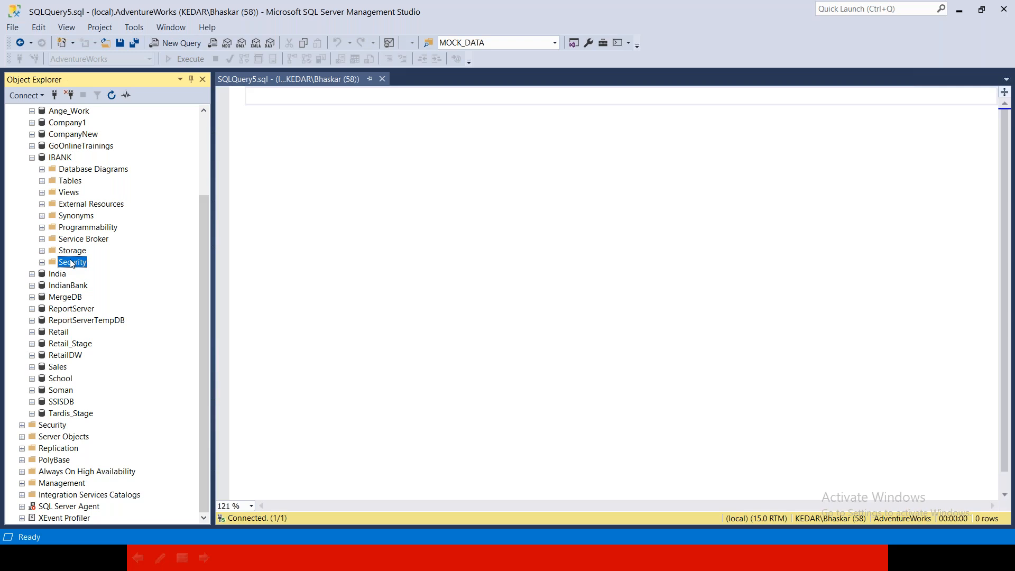
pyautogui.click(32, 158)
pyautogui.click(22, 123)
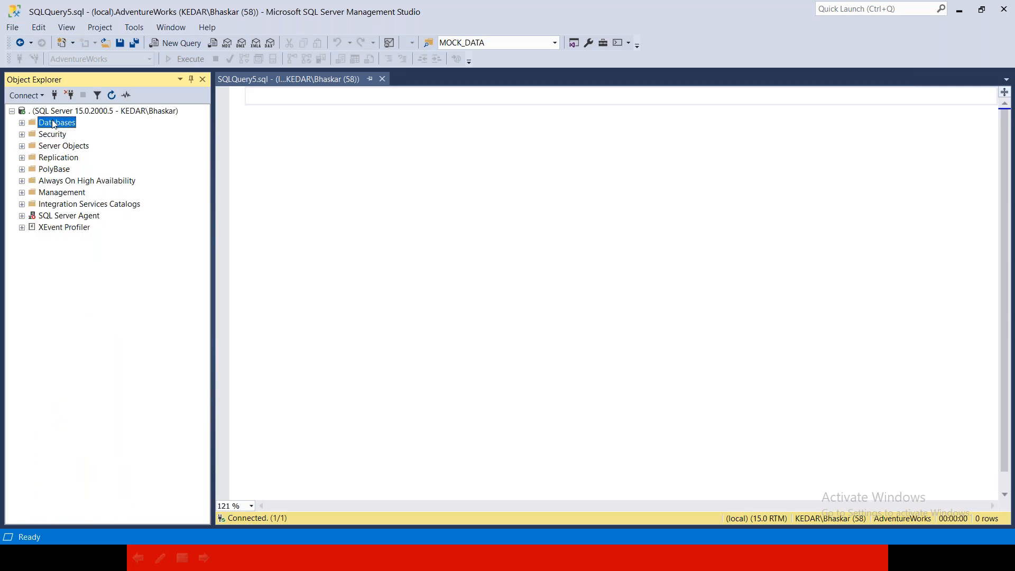
# - Compare the server's Security folder with the one inside IBANK once more and collapse Databases
pyautogui.click(51, 134)
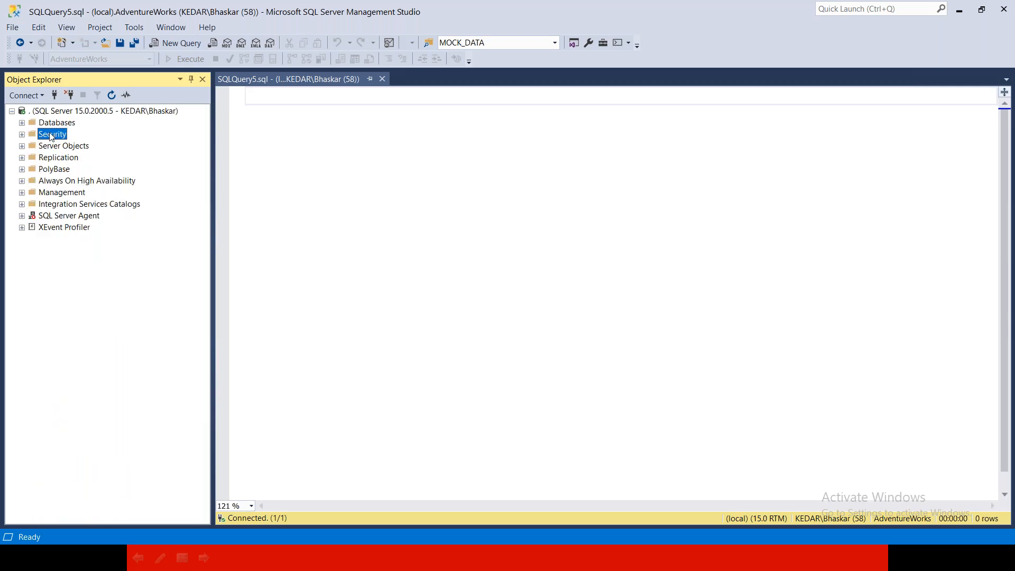
pyautogui.click(22, 123)
pyautogui.click(60, 261)
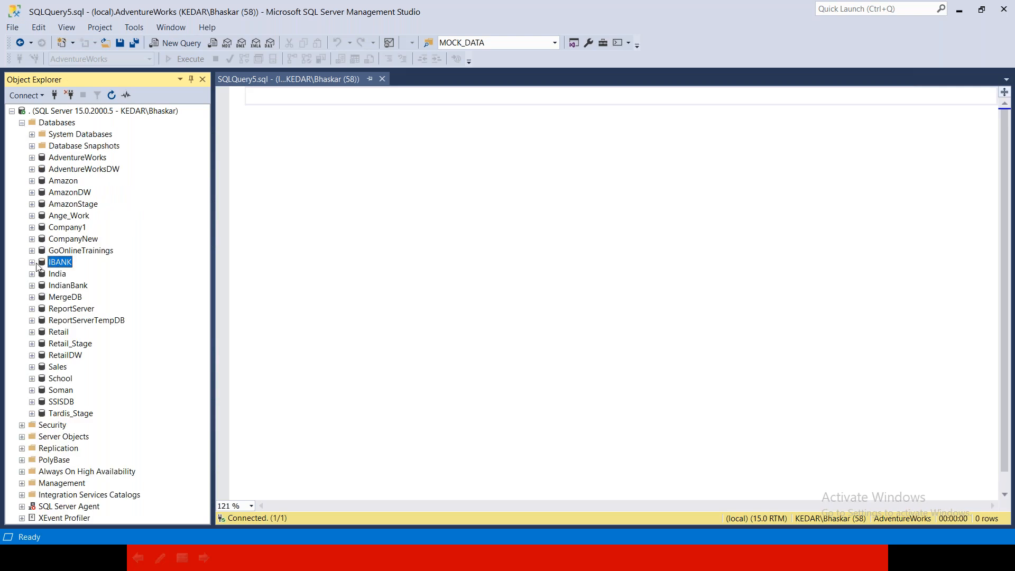
pyautogui.click(32, 262)
pyautogui.click(71, 366)
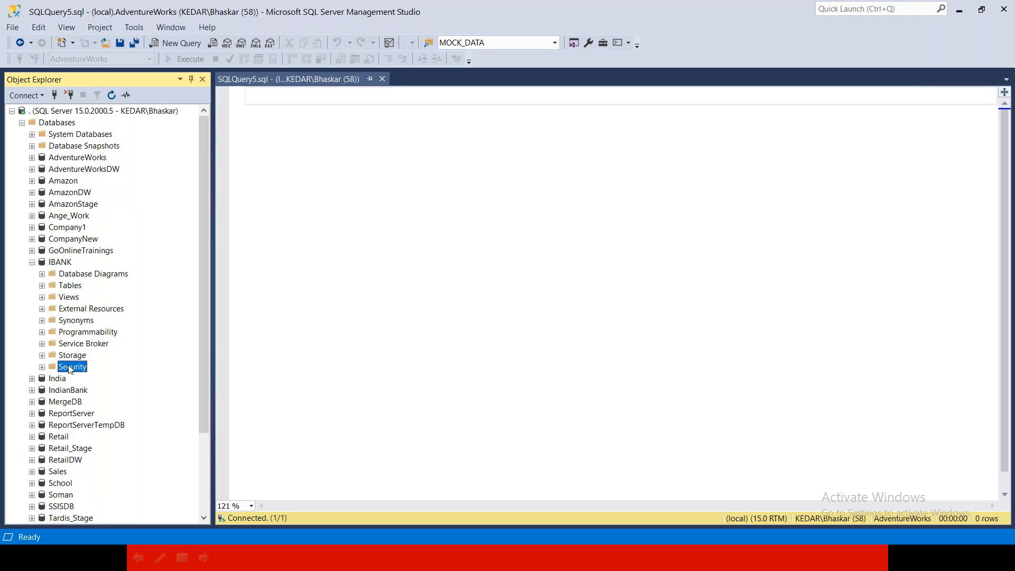
pyautogui.click(32, 262)
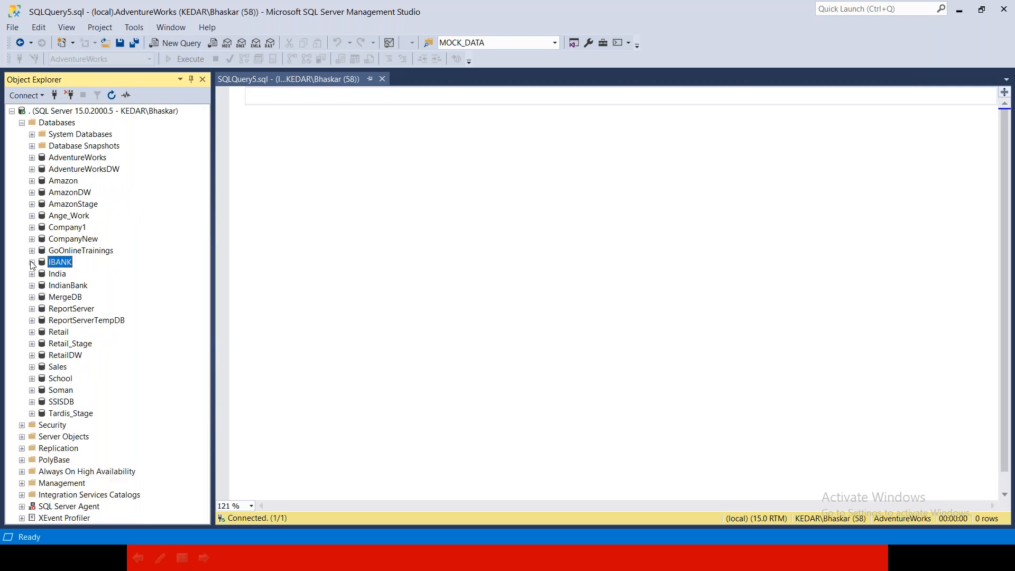
pyautogui.click(22, 123)
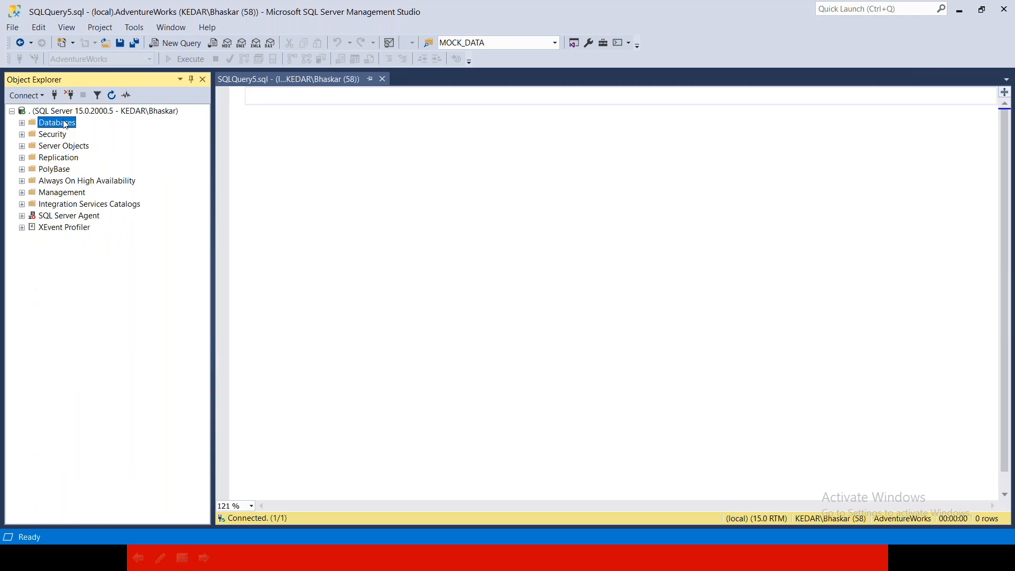
# - Expand the server-level Security and Logins folders and start creating a new login
pyautogui.doubleClick(58, 135)
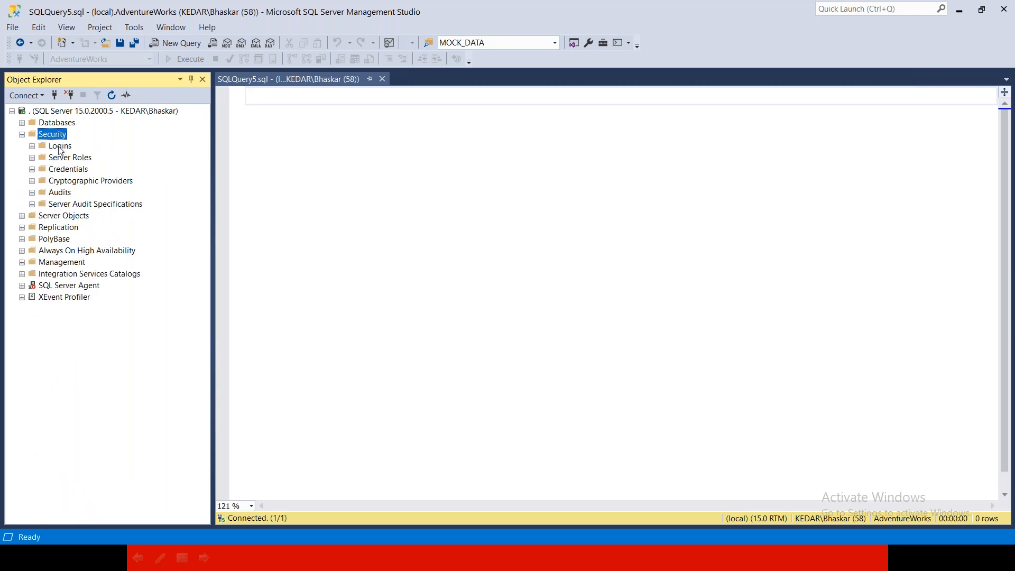
pyautogui.doubleClick(60, 148)
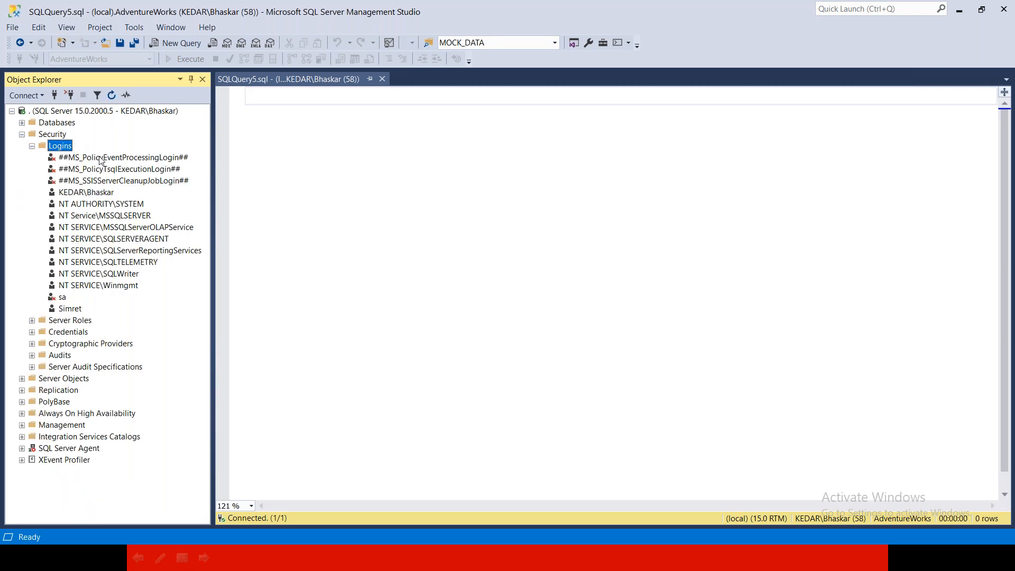
pyautogui.click(102, 193)
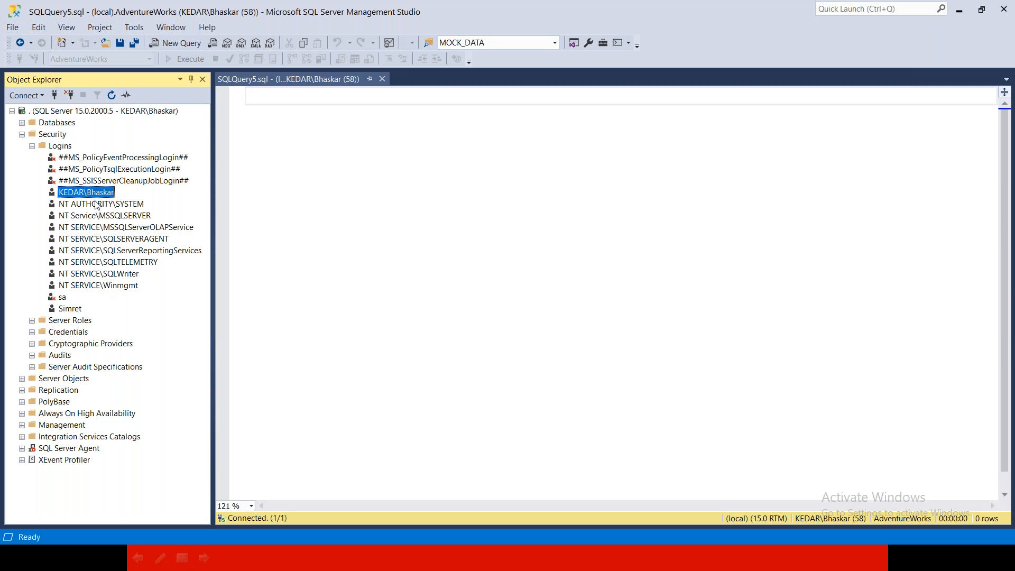
pyautogui.rightClick(60, 151)
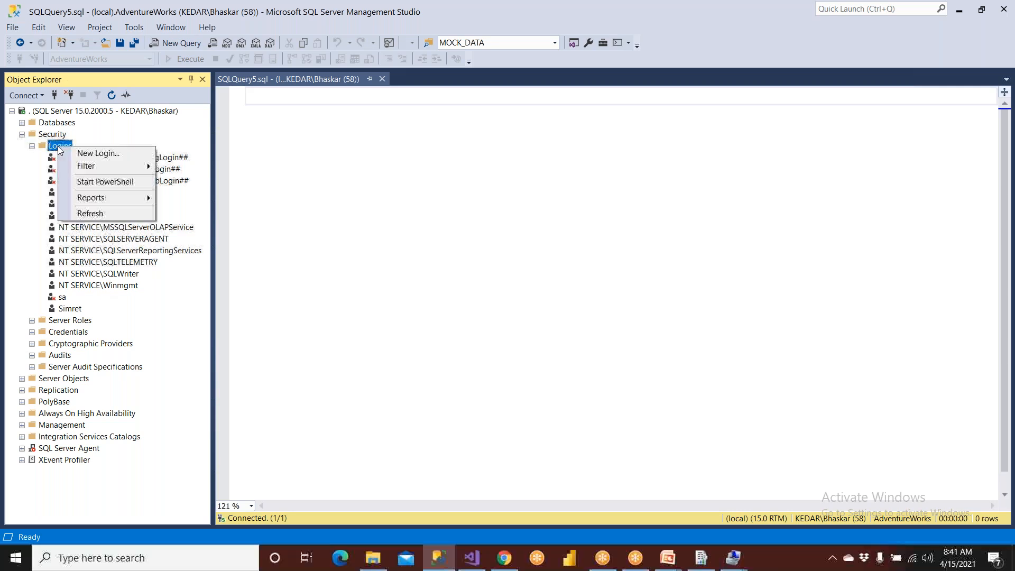
pyautogui.click(69, 152)
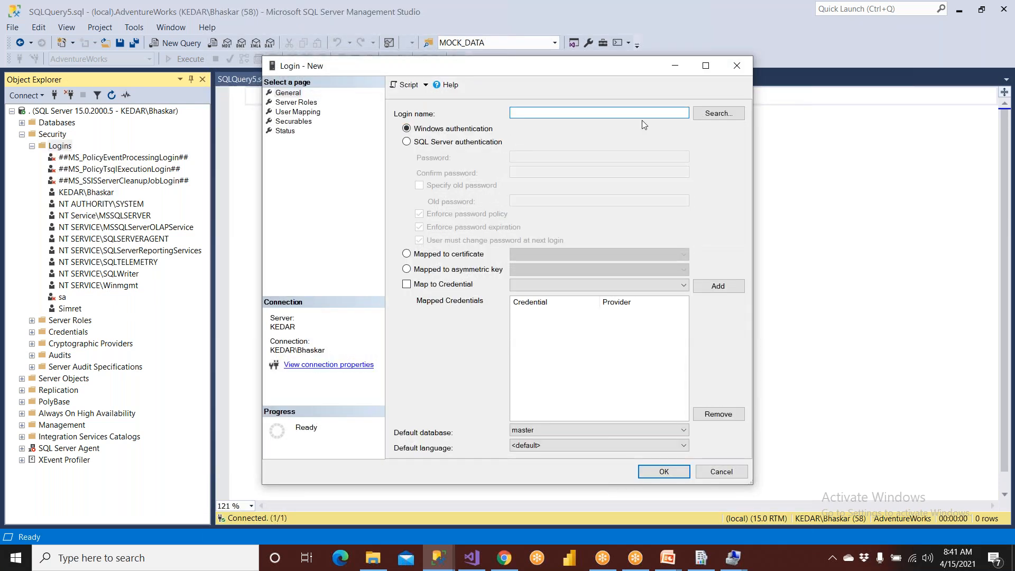
# - Search for the Windows user SSRSAdmin as the login name and check the name against the computer
pyautogui.click(698, 116)
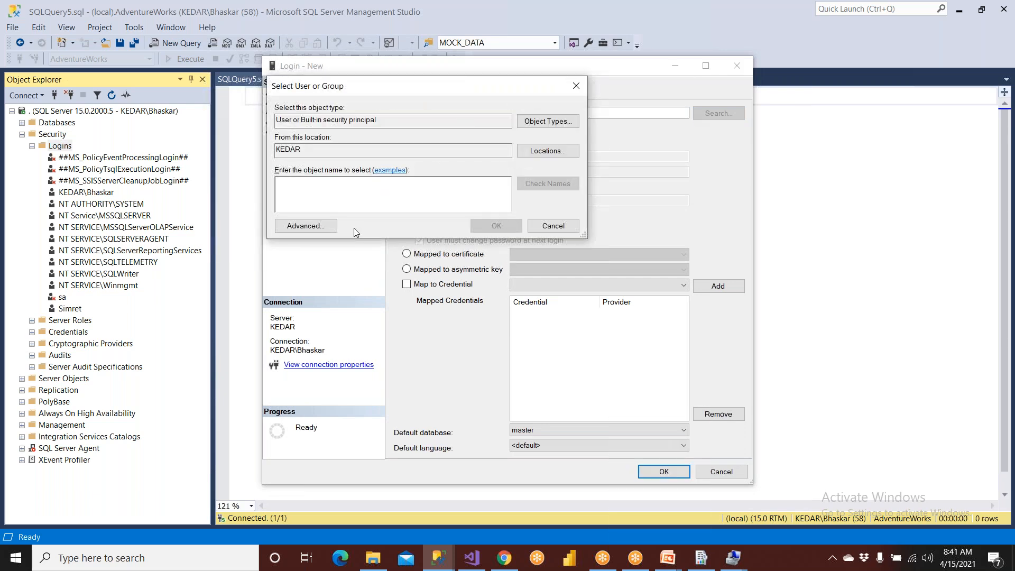
pyautogui.write('SSRSAdmin')
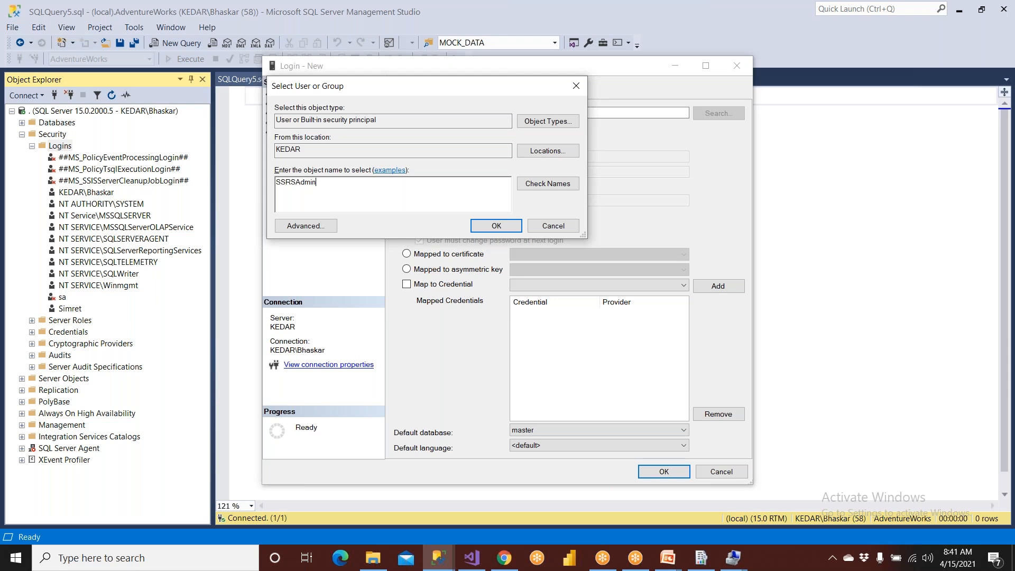
pyautogui.moveTo(322, 188); pyautogui.dragTo(252, 185)
pyautogui.click(548, 183)
# - Copy the resolved name KEDAR\SSRSAdmin into a new Notepad document and highlight its KEDAR\ prefix
pyautogui.moveTo(351, 184); pyautogui.dragTo(239, 191)
pyautogui.hotkey('ctrl', 'c')
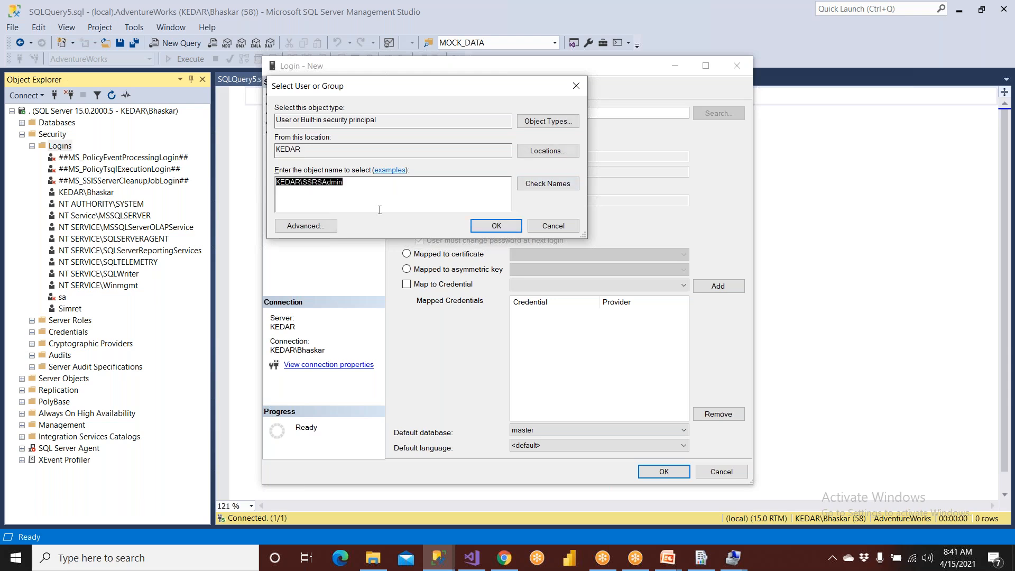
pyautogui.press('super')
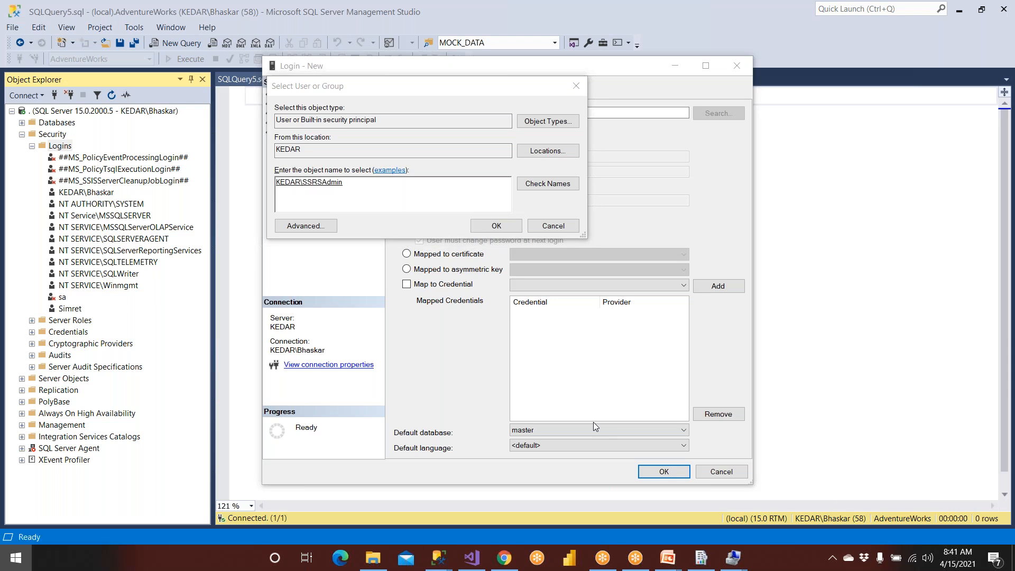
pyautogui.write('note')
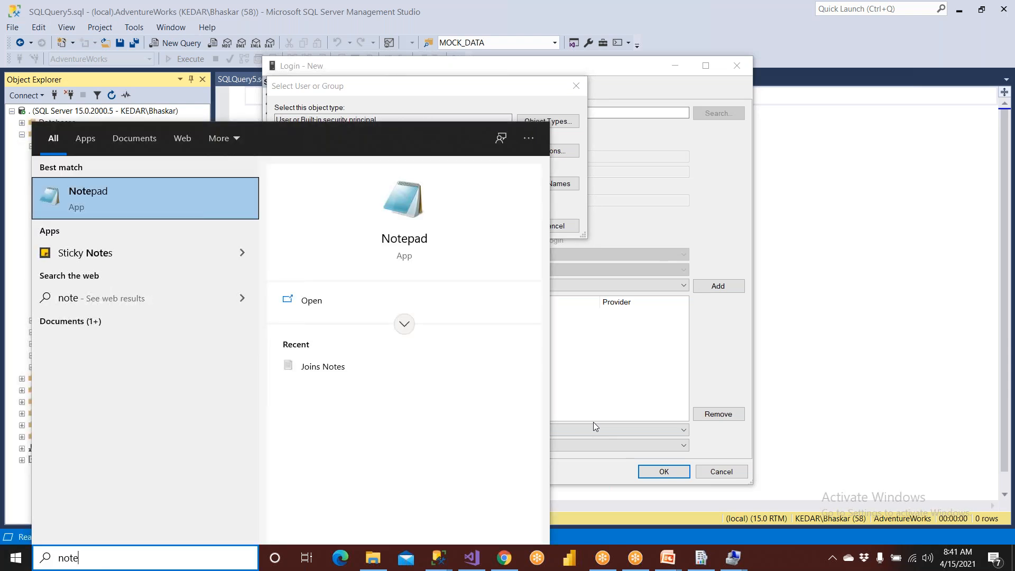
pyautogui.click(193, 213)
pyautogui.hotkey('ctrl', 'v')
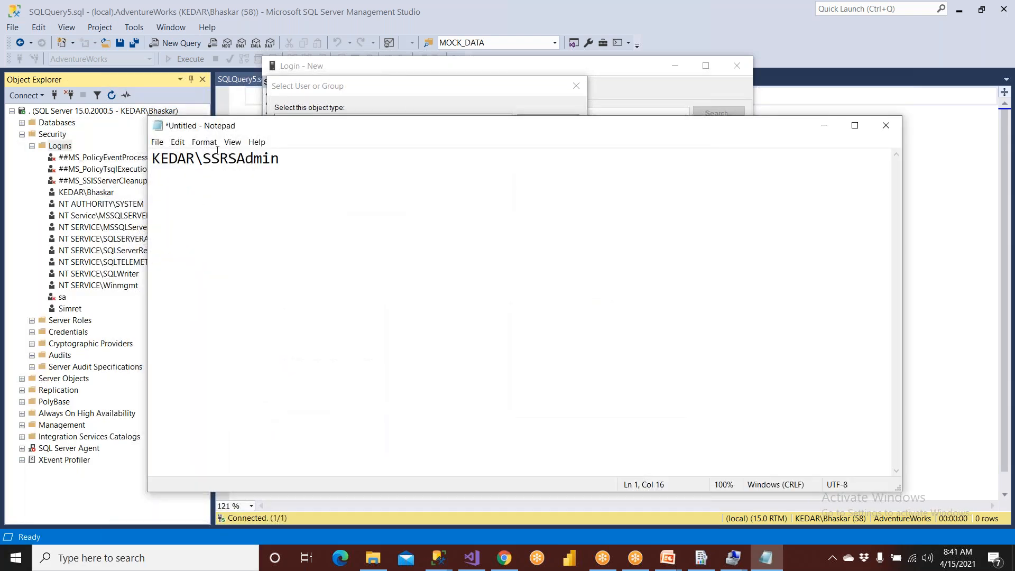
pyautogui.doubleClick(205, 160)
pyautogui.moveTo(202, 161); pyautogui.dragTo(116, 163)
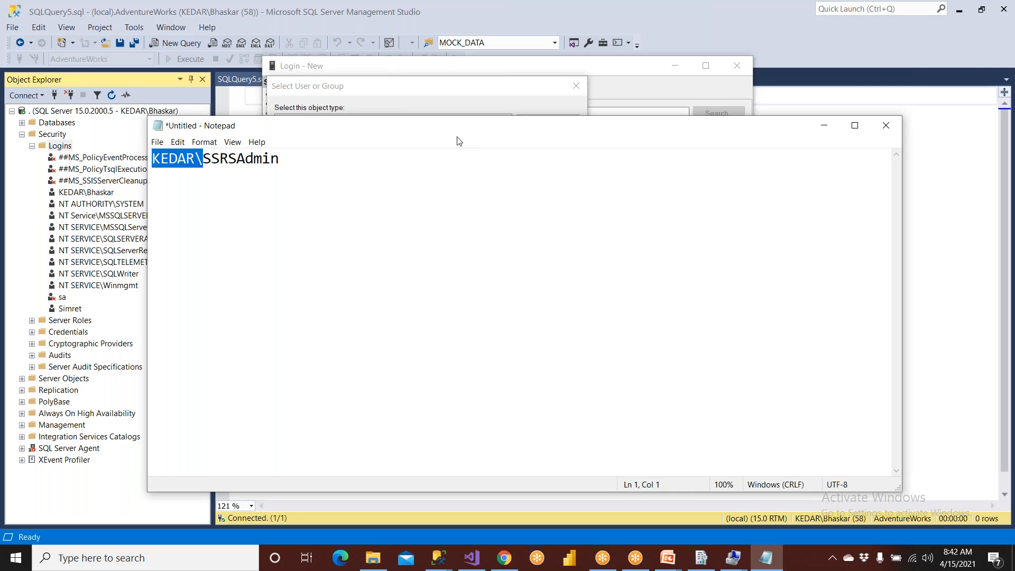
# - Accept KEDAR\SSRSAdmin as the login name and display the new login's server roles
pyautogui.click(465, 105)
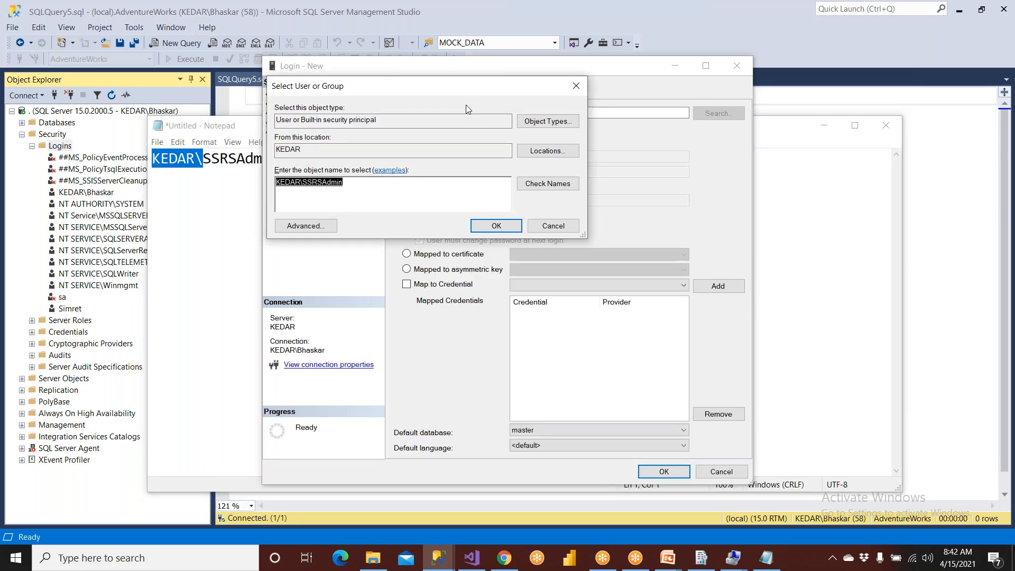
pyautogui.click(496, 226)
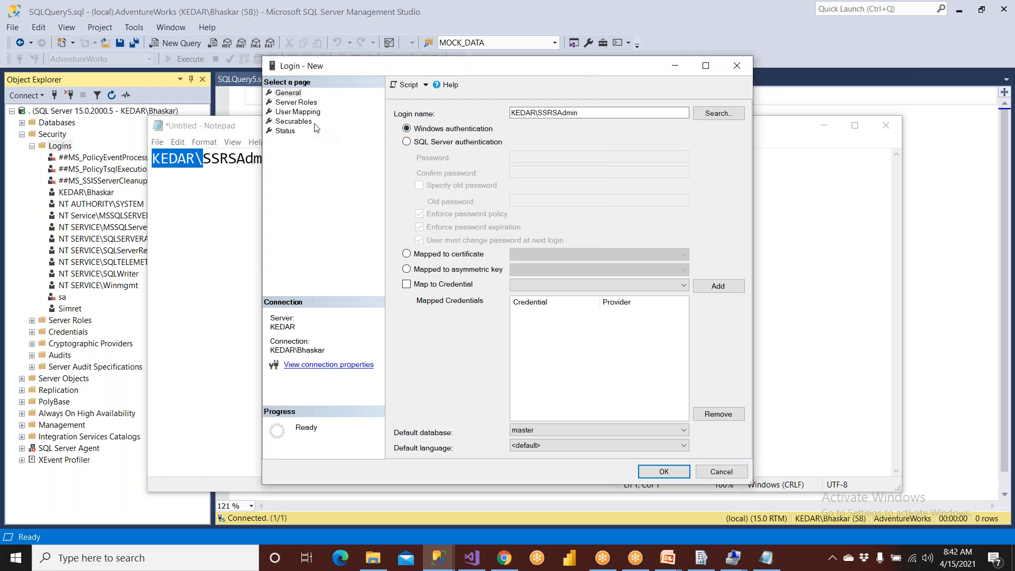
pyautogui.click(307, 103)
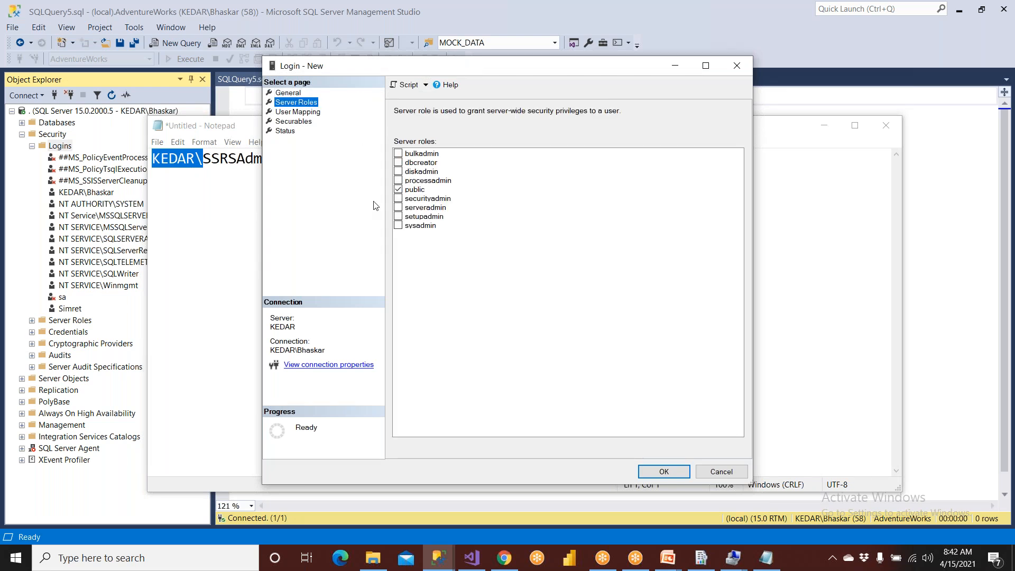
# - Add the sysadmin server role to the new login KEDAR\SSRSAdmin, keep public selected, and create the login
pyautogui.click(412, 228)
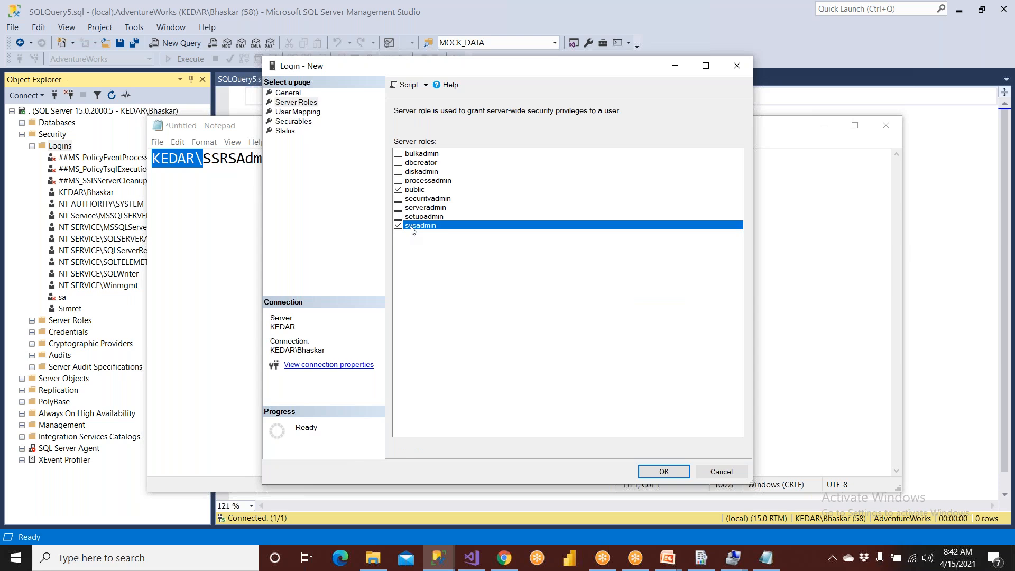
pyautogui.click(409, 190)
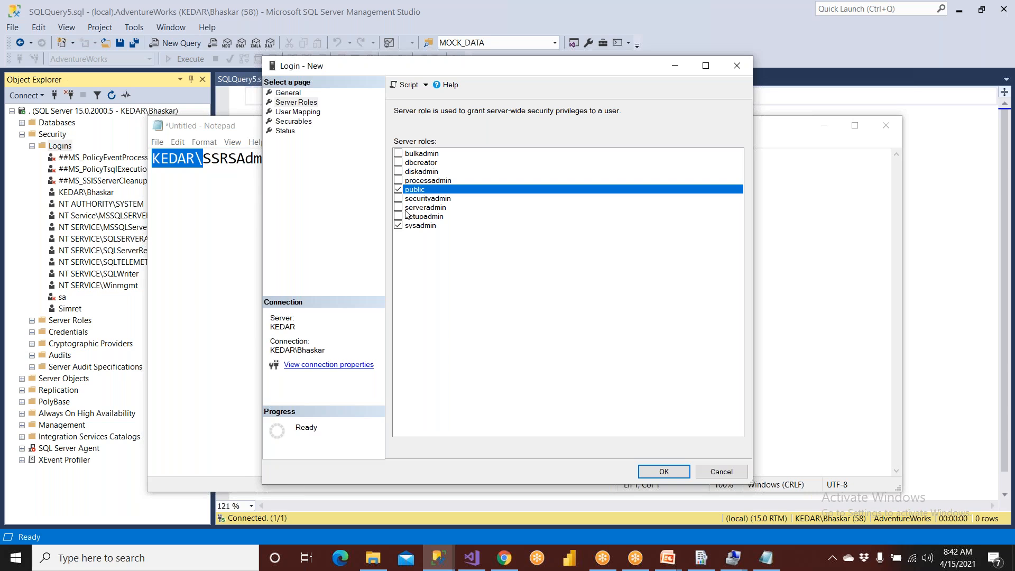
pyautogui.click(687, 472)
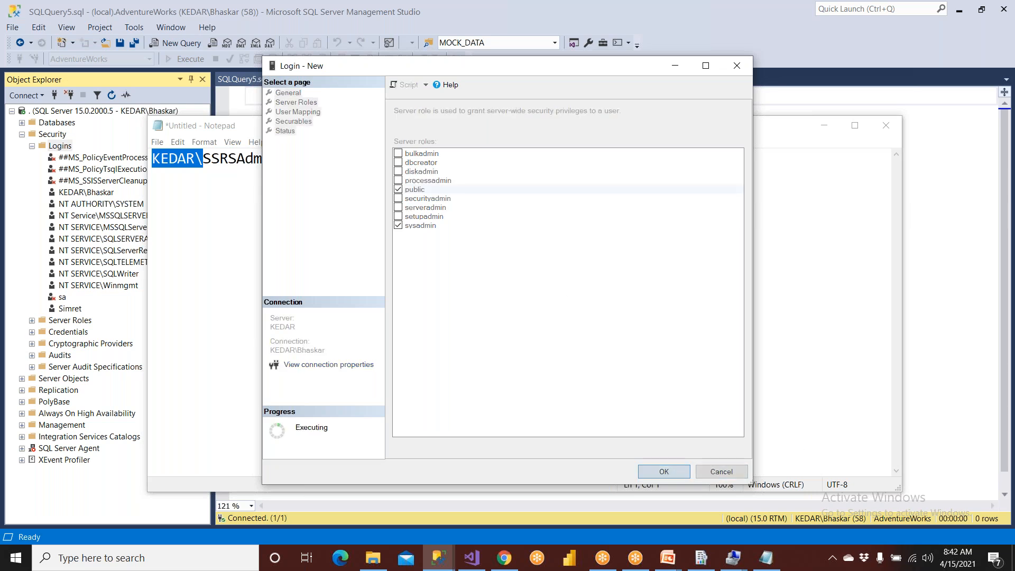
# - Return to Management Studio, refresh the server's Security folder and expand its Logins list again
pyautogui.click(956, 242)
pyautogui.click(56, 136)
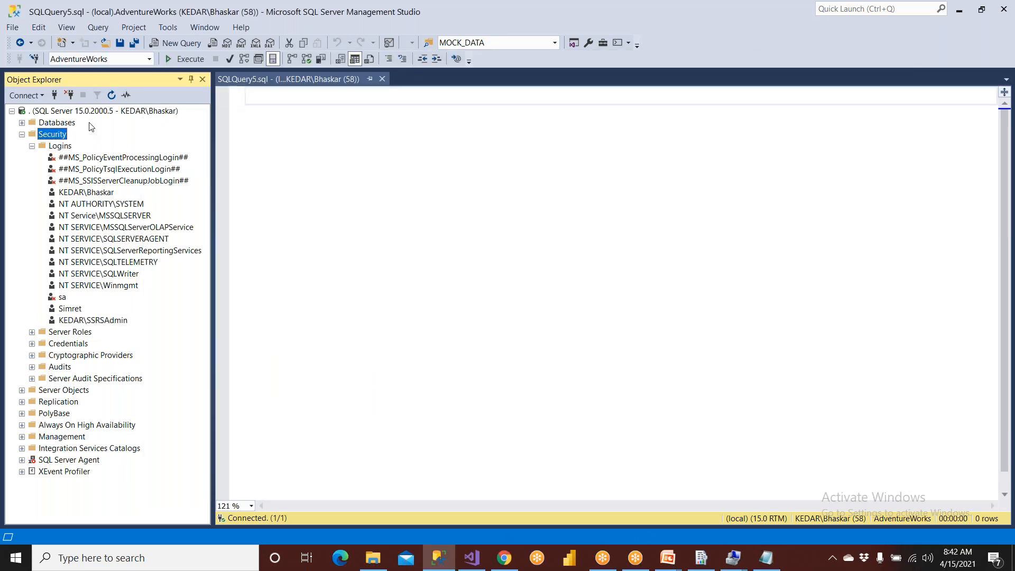
pyautogui.click(111, 96)
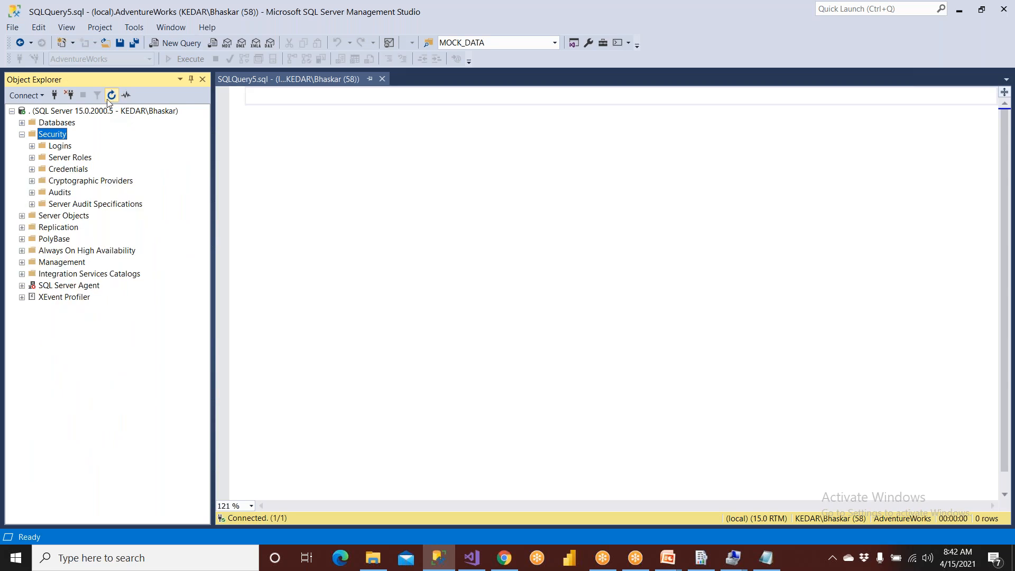
pyautogui.click(22, 135)
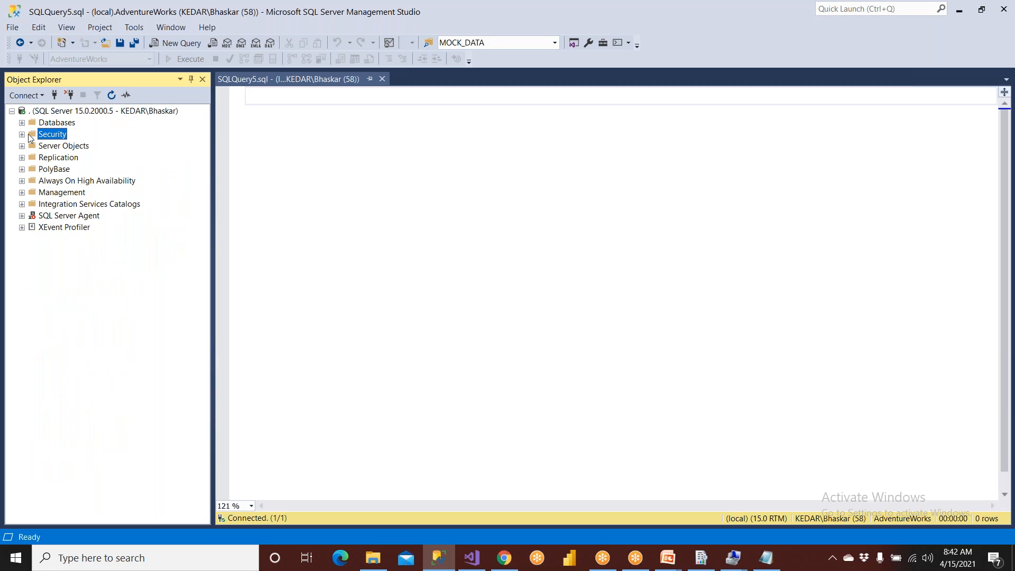
pyautogui.click(22, 135)
pyautogui.click(55, 146)
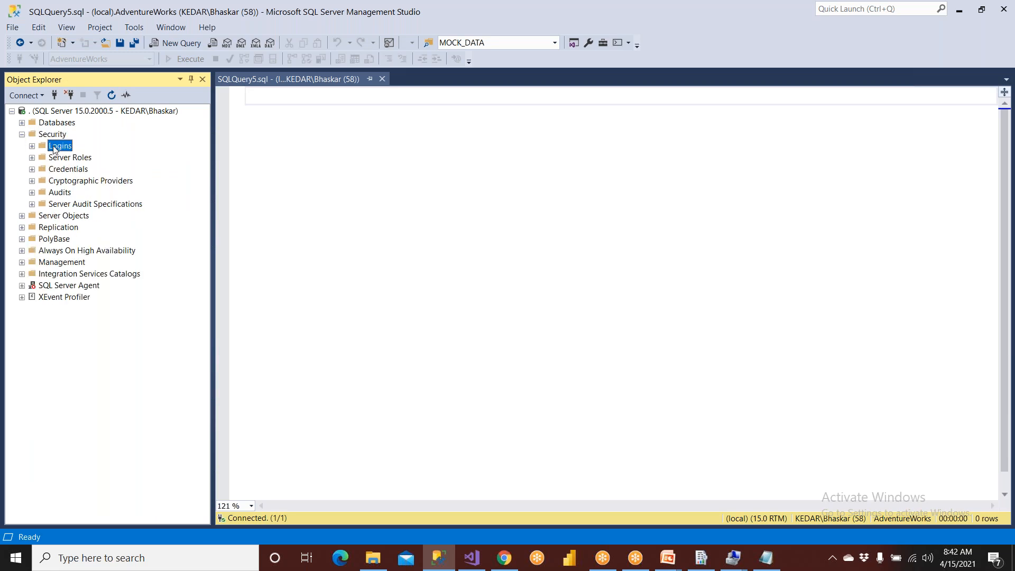
pyautogui.doubleClick(55, 145)
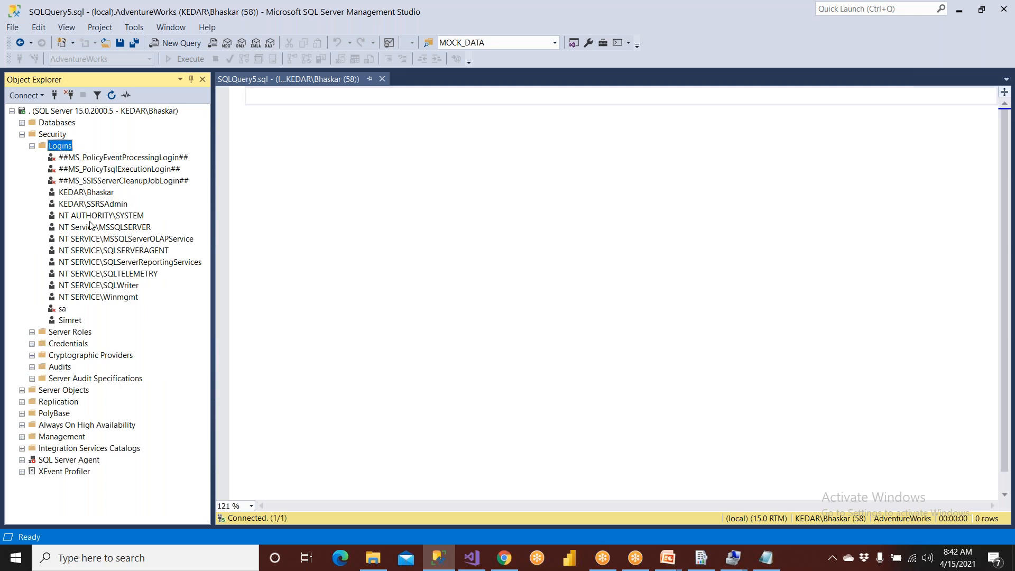
# - Script the deletion of the login KEDAR\SSRSAdmin to a new query window, then cancel the deletion itself
pyautogui.click(100, 207)
pyautogui.rightClick(100, 207)
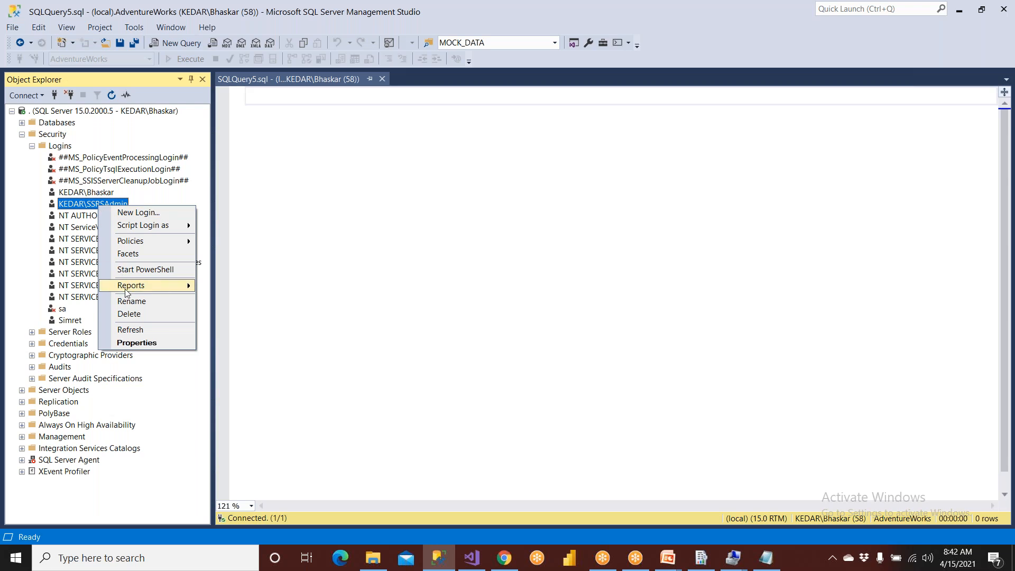
pyautogui.click(129, 314)
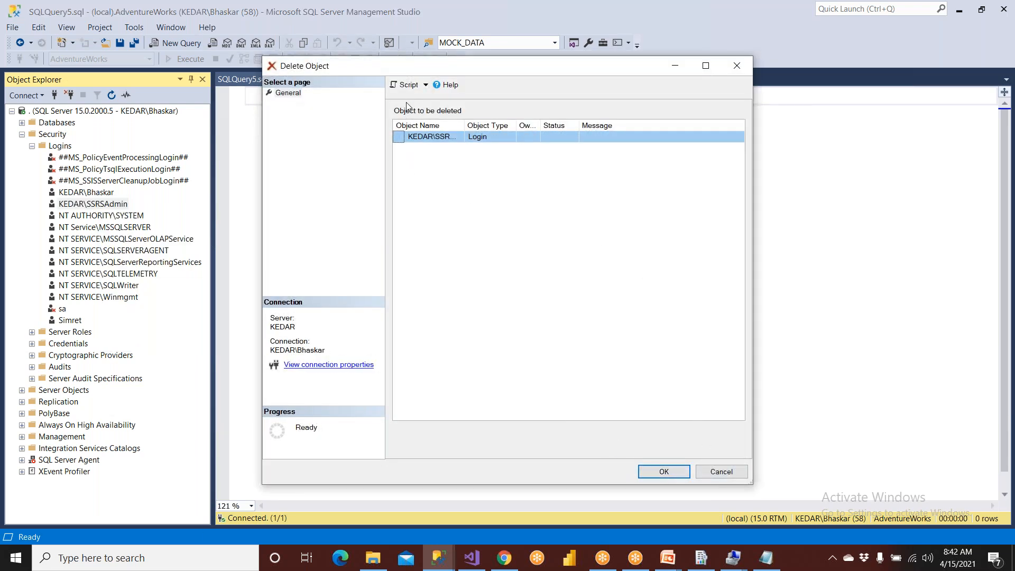
pyautogui.click(408, 85)
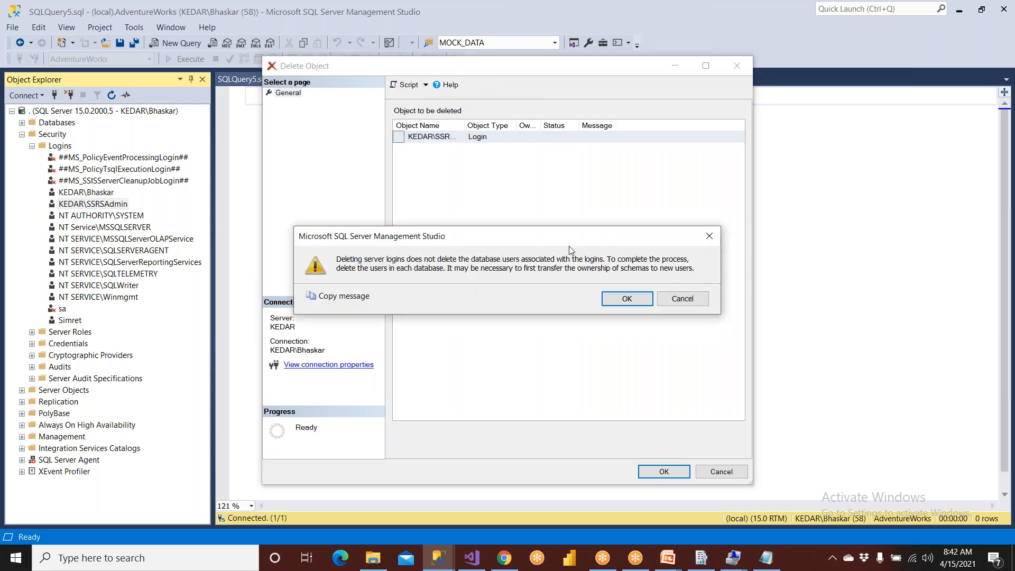
pyautogui.click(626, 298)
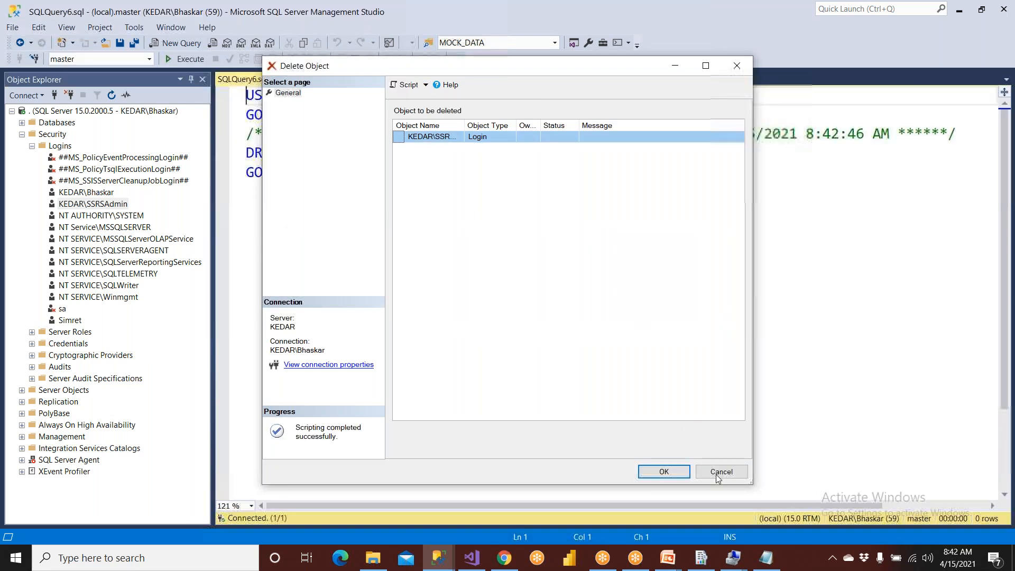
pyautogui.click(718, 472)
# - Replace DROP with Create in the script's LOGIN statement for [KEDAR\SSRSAdmin]
pyautogui.moveTo(300, 151); pyautogui.dragTo(497, 156)
pyautogui.click(482, 216)
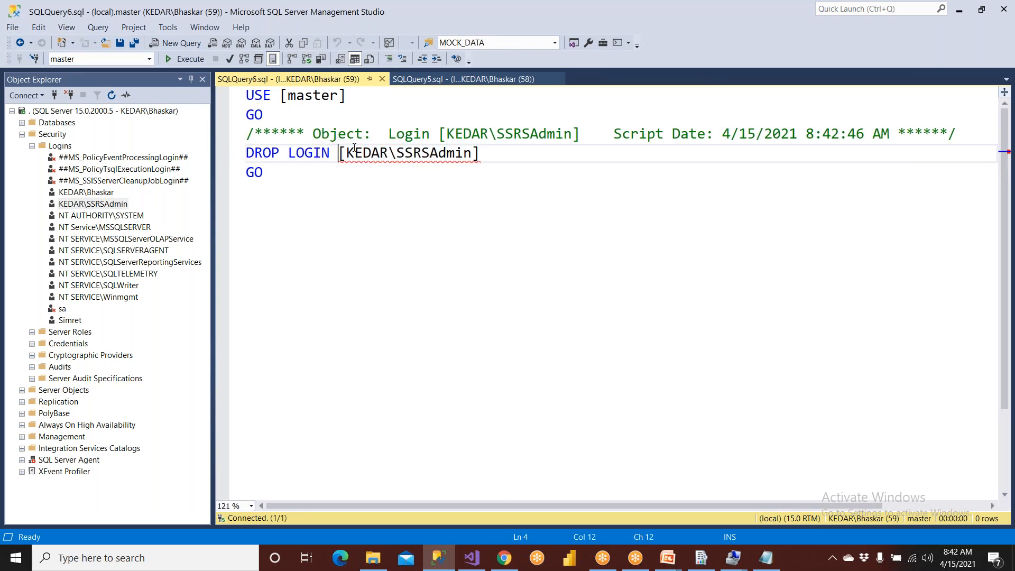
pyautogui.moveTo(339, 144); pyautogui.dragTo(565, 157)
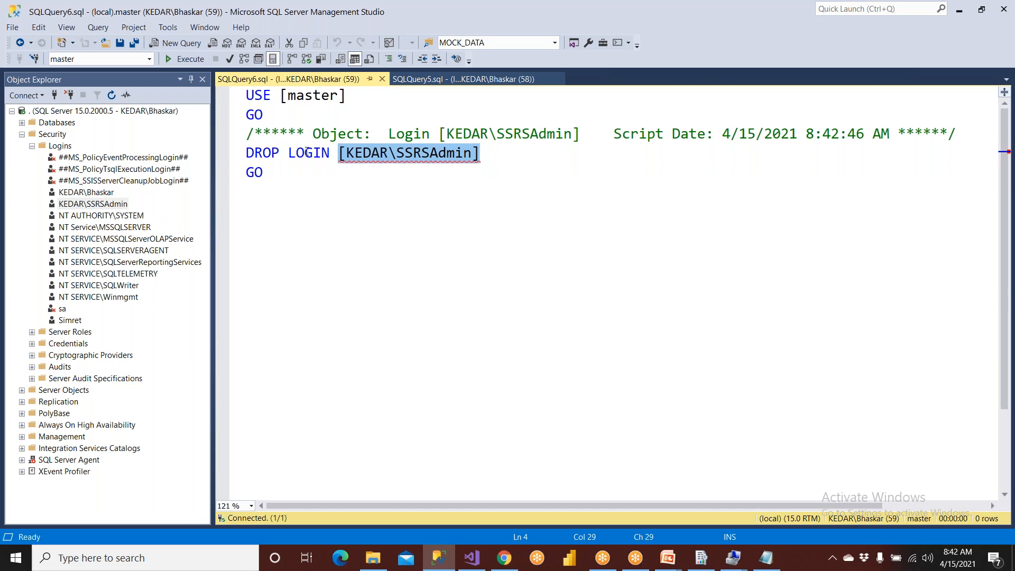
pyautogui.doubleClick(263, 153)
pyautogui.write('Create')
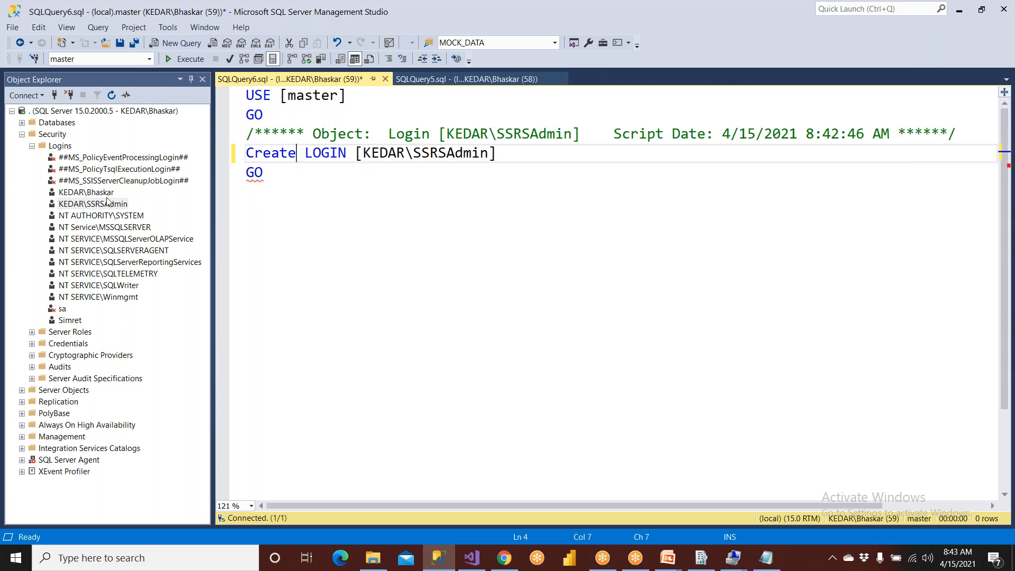
# - Delete the login KEDAR\SSRSAdmin from the server and try to recreate it by running the edited Create LOGIN script
pyautogui.rightClick(100, 205)
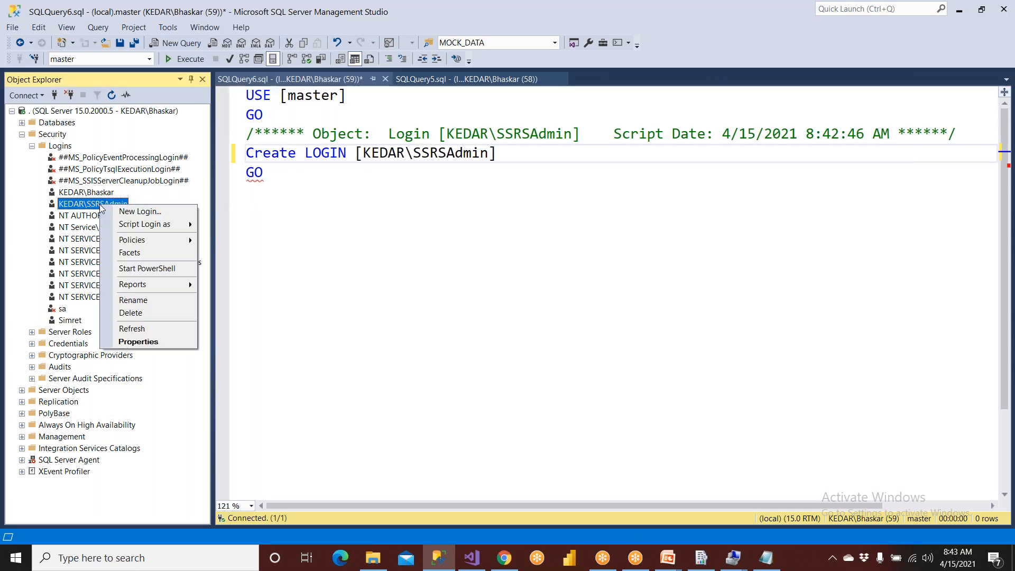
pyautogui.click(135, 314)
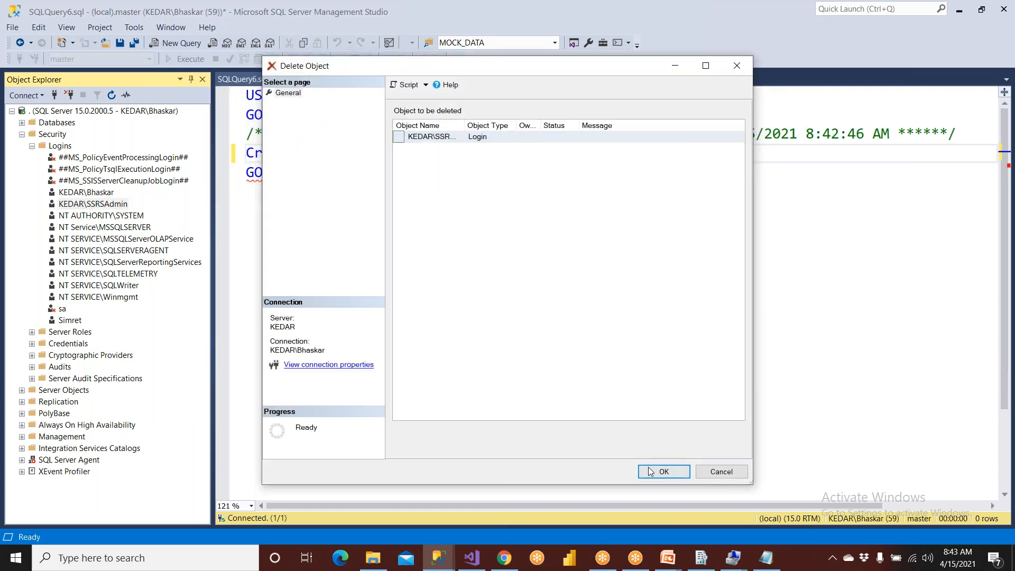
pyautogui.click(661, 470)
pyautogui.click(626, 298)
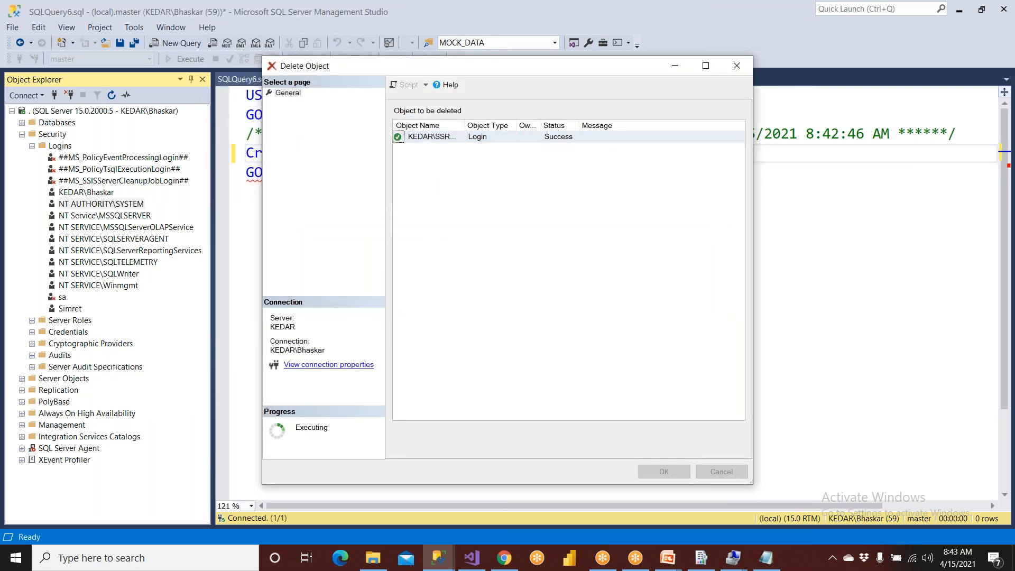
pyautogui.click(507, 296)
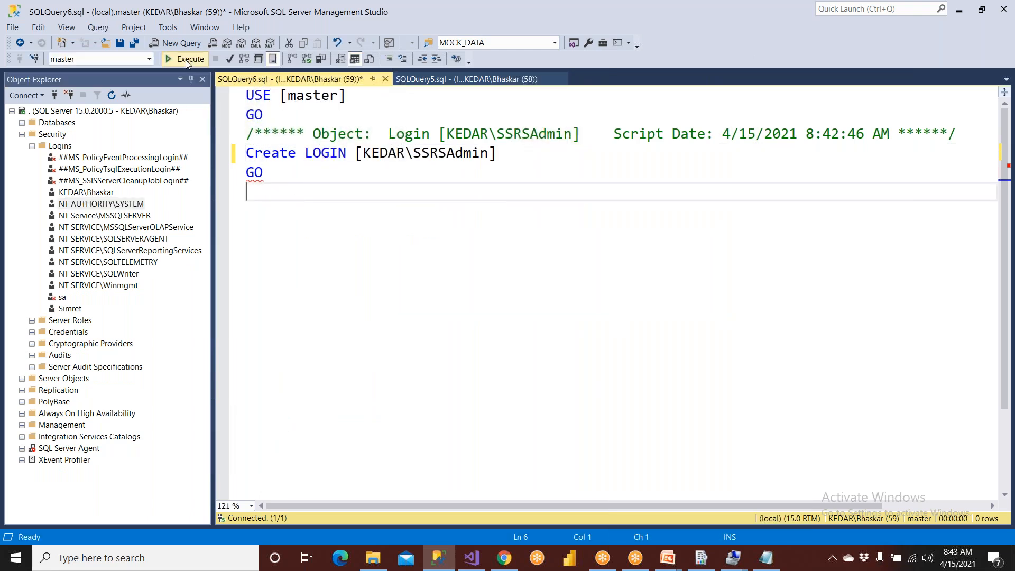
pyautogui.click(188, 62)
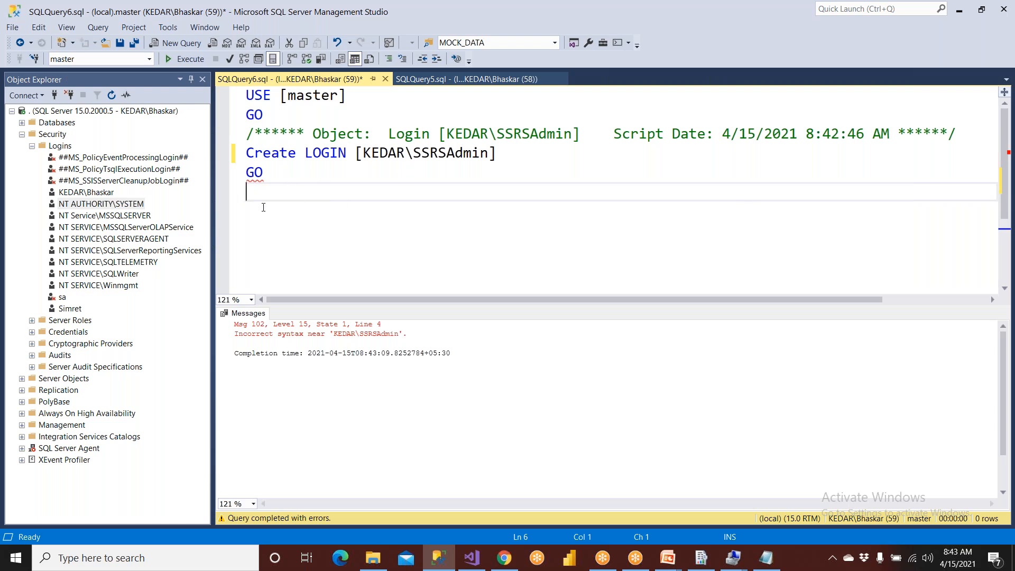
# - Script a blank Windows-authentication login to a new query window and cancel the new login dialog
pyautogui.rightClick(59, 149)
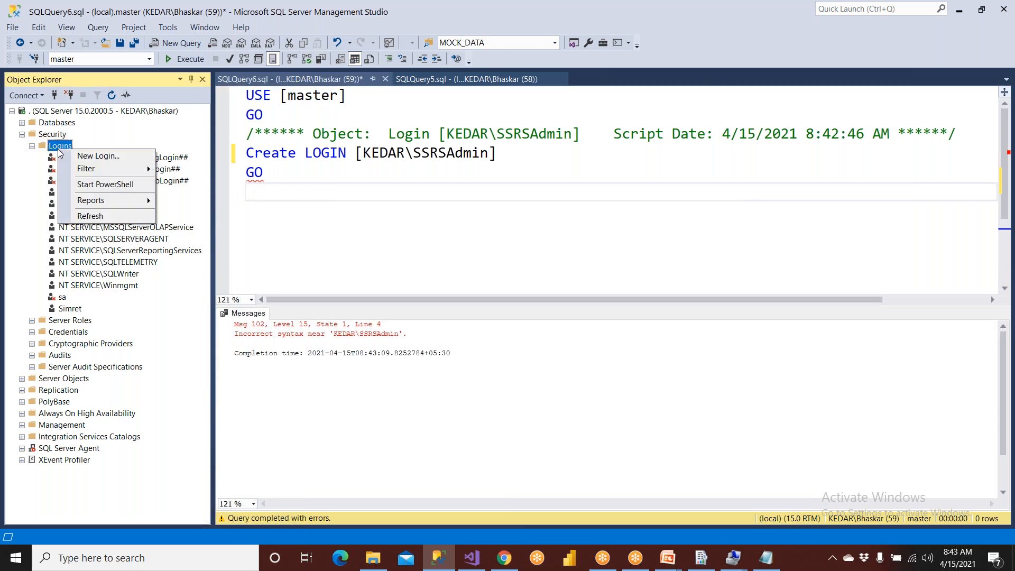
pyautogui.click(142, 156)
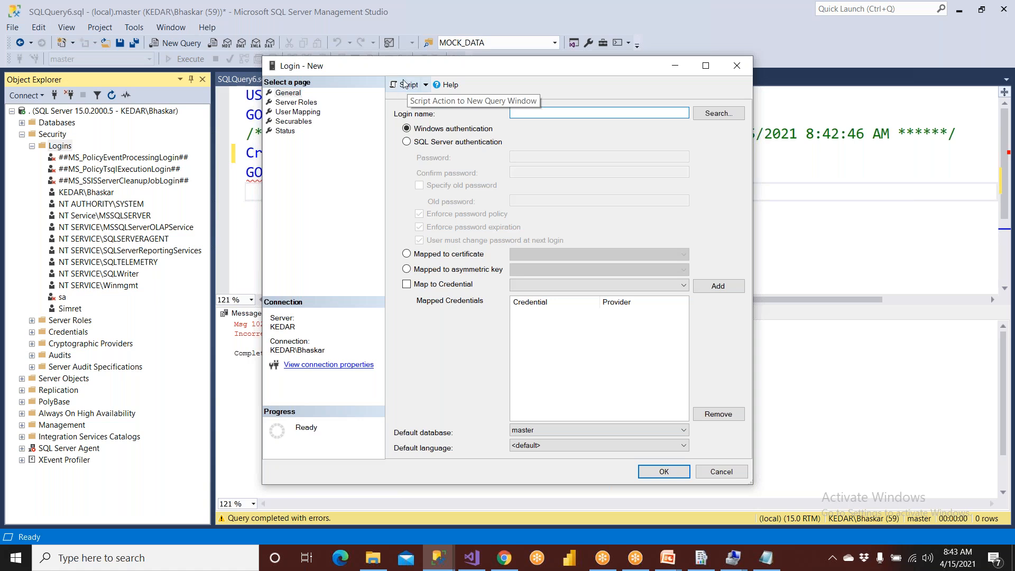
pyautogui.click(404, 85)
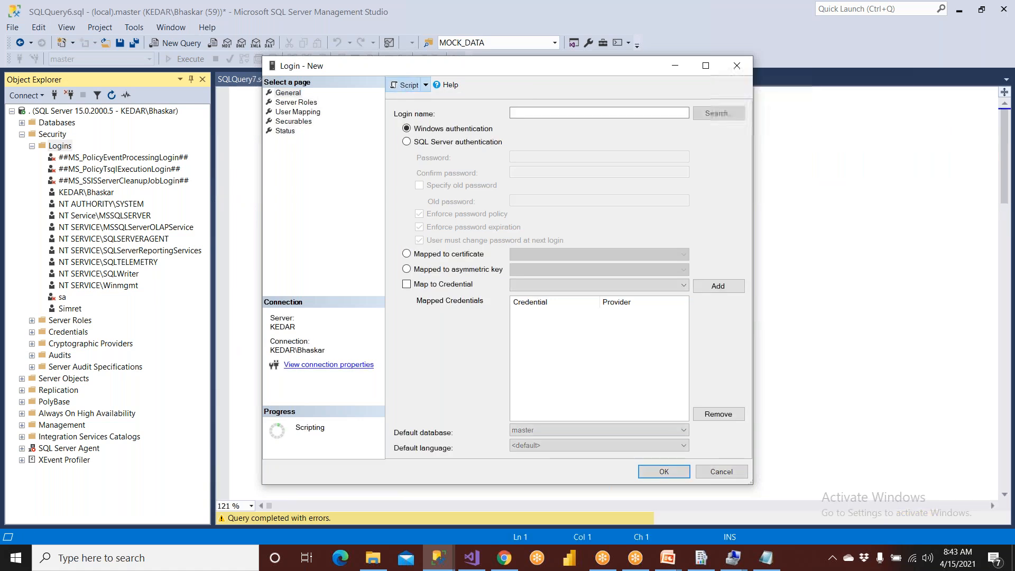
pyautogui.click(721, 470)
pyautogui.click(287, 135)
pyautogui.click(360, 134)
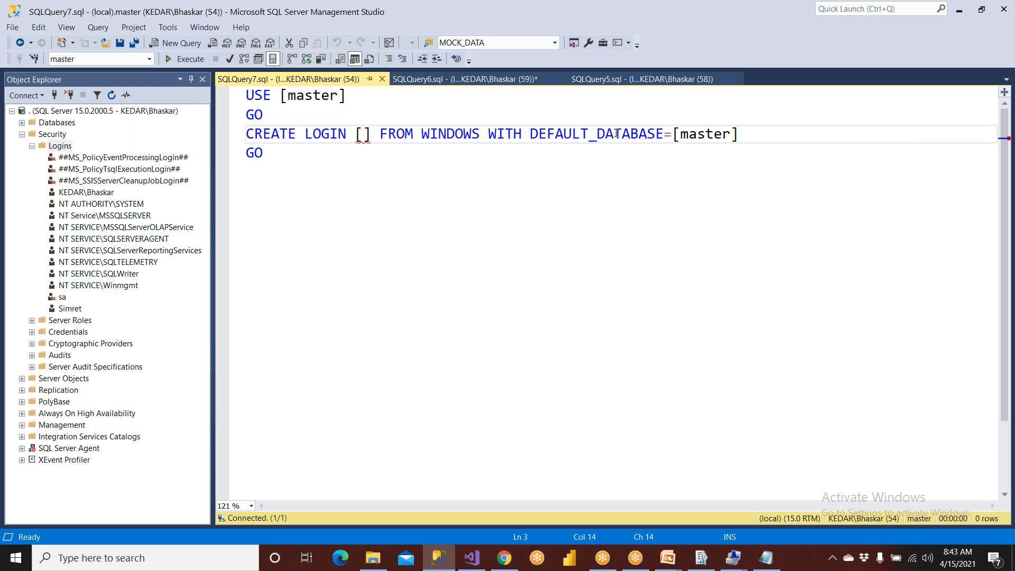
# - Copy [KEDAR\SSRSAdmin] from SQLQuery6.sql over the empty brackets in the CREATE LOGIN statement of SQLQuery7.sql
pyautogui.click(419, 79)
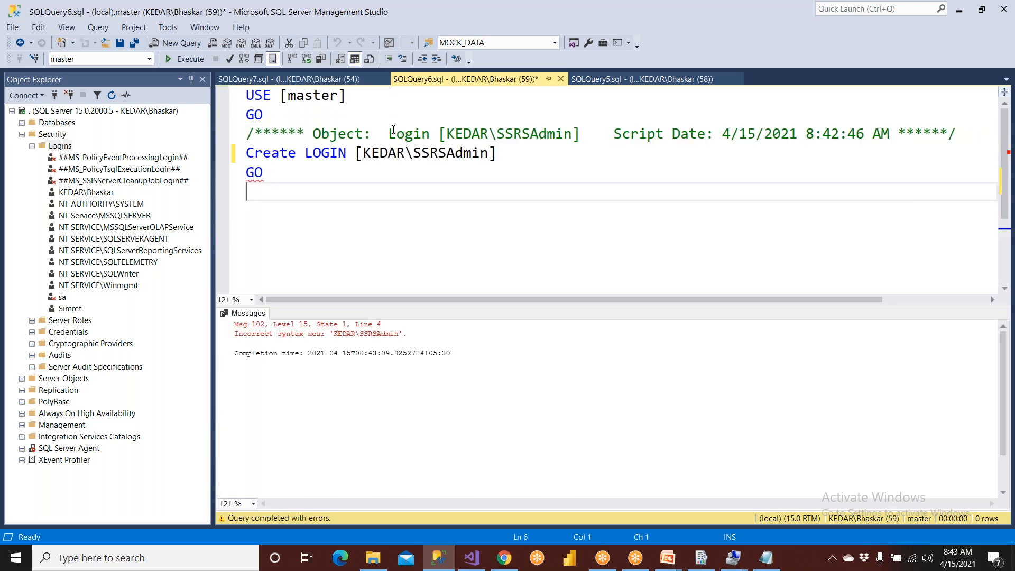
pyautogui.moveTo(359, 153); pyautogui.dragTo(498, 153)
pyautogui.hotkey('ctrl', 'c')
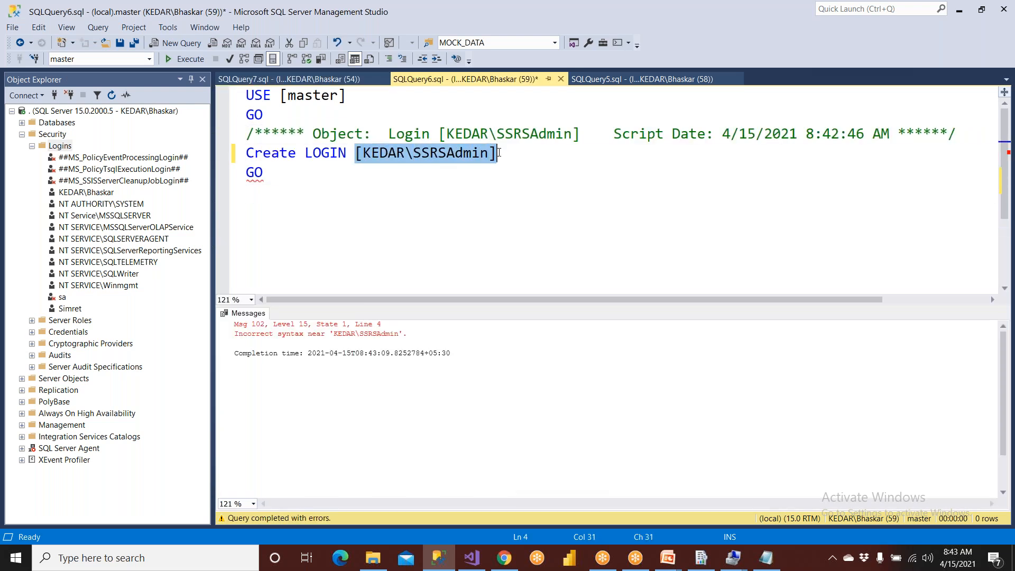
pyautogui.hotkey('ctrl', 'Tab')
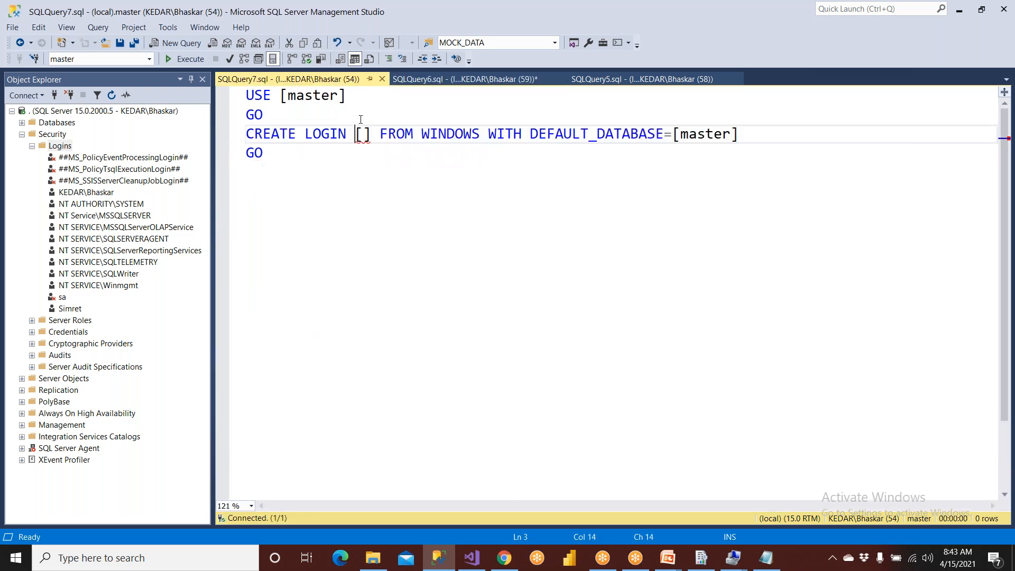
pyautogui.moveTo(355, 133); pyautogui.dragTo(371, 133)
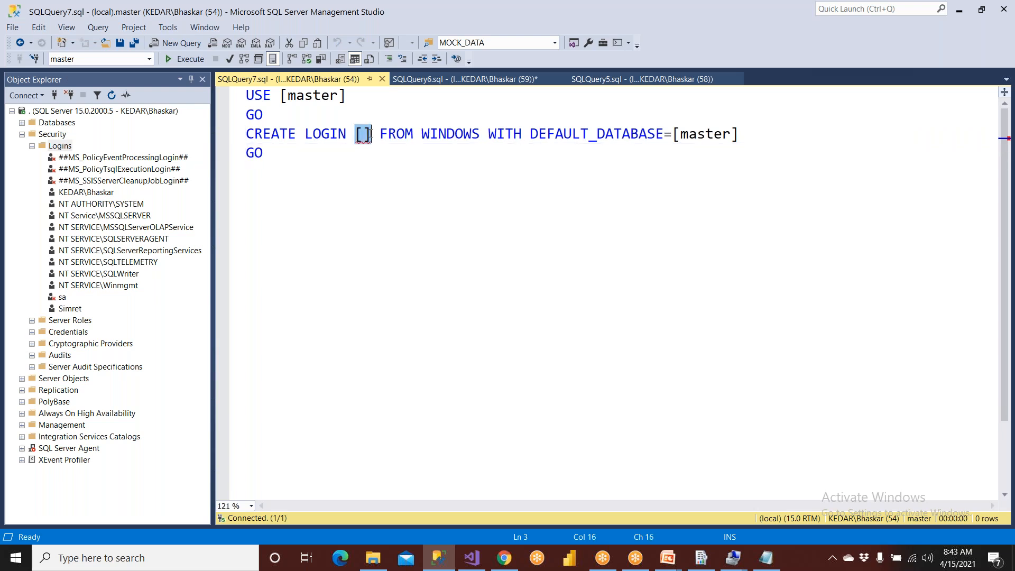
pyautogui.hotkey('ctrl', 'v')
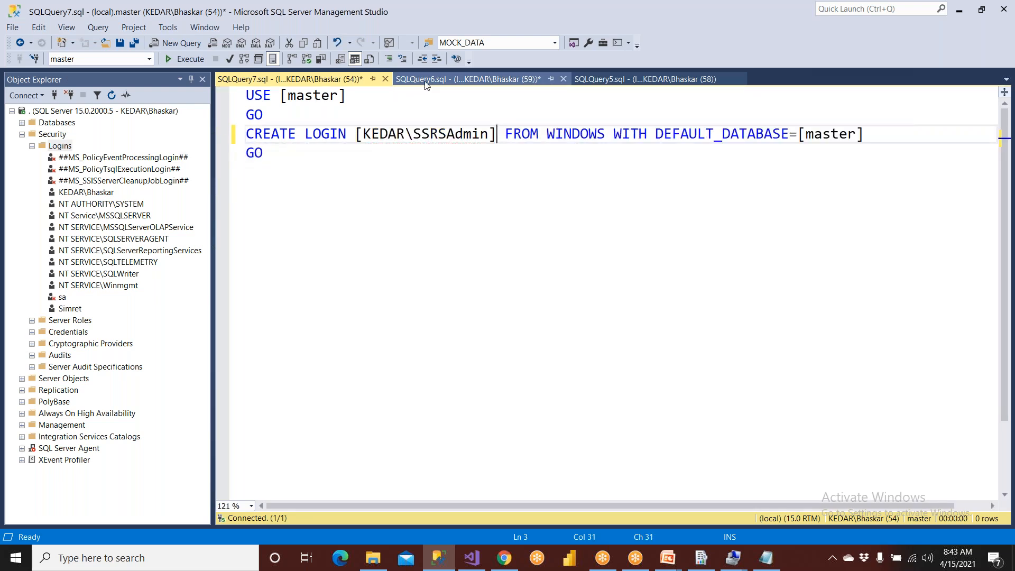
# - Close SQLQuery6.sql without saving and execute the CREATE LOGIN script for [KEDAR\SSRSAdmin] in SQLQuery7.sql
pyautogui.click(534, 80)
pyautogui.click(564, 79)
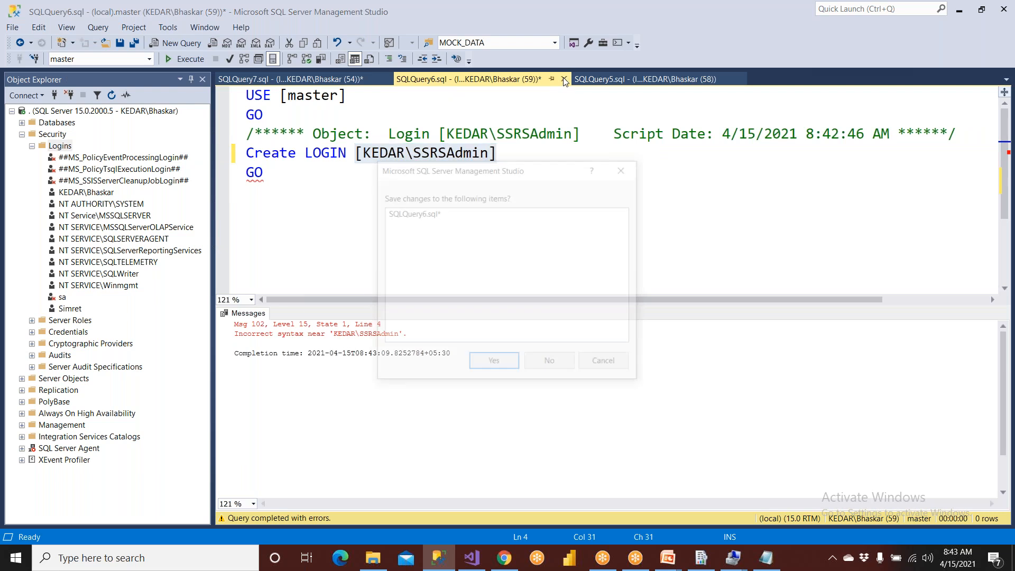
pyautogui.click(557, 365)
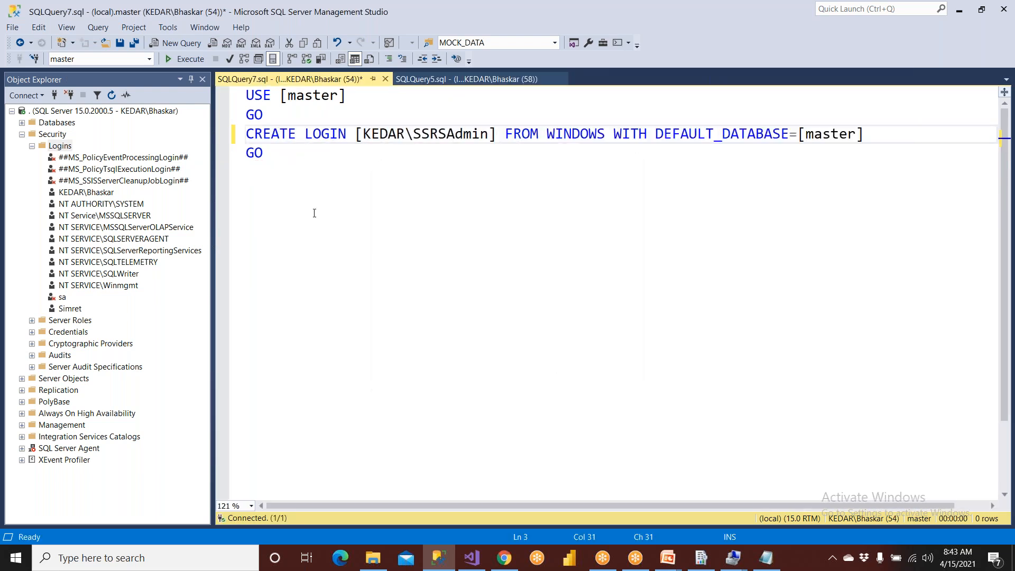
pyautogui.click(179, 62)
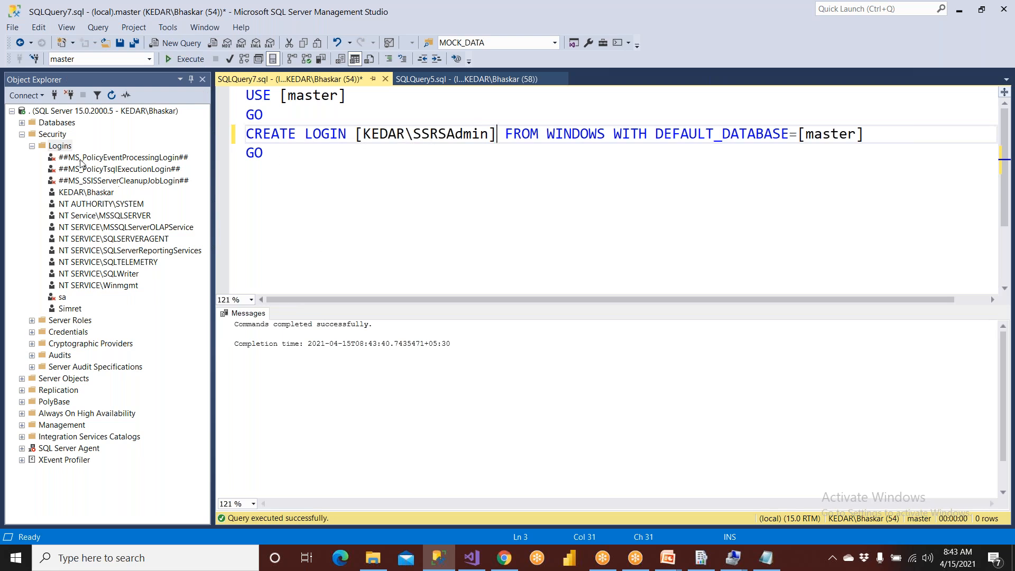
# - Refresh the Logins folder and open the properties of the login KEDAR\SSRSAdmin
pyautogui.click(67, 148)
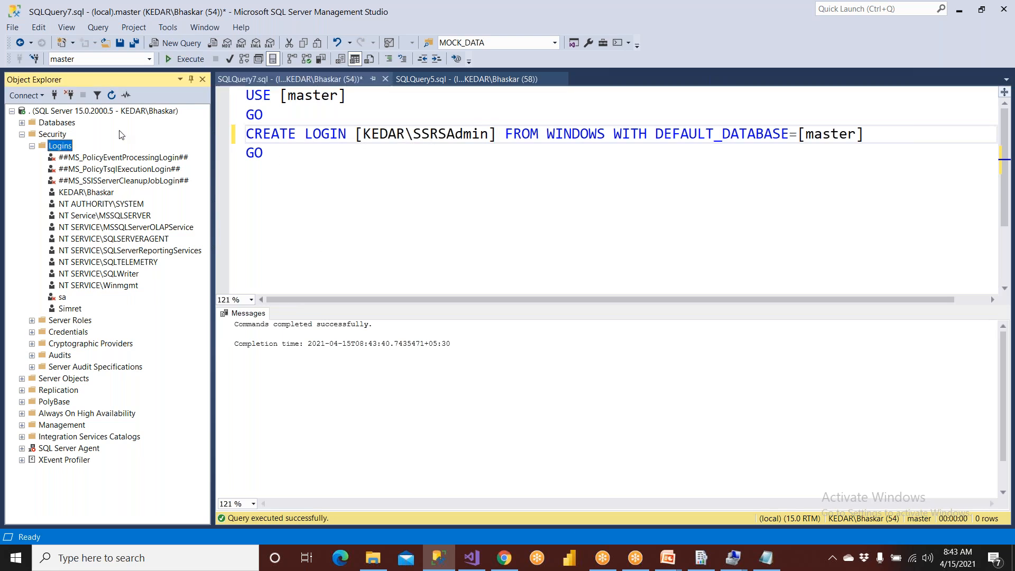
pyautogui.click(111, 95)
pyautogui.click(94, 205)
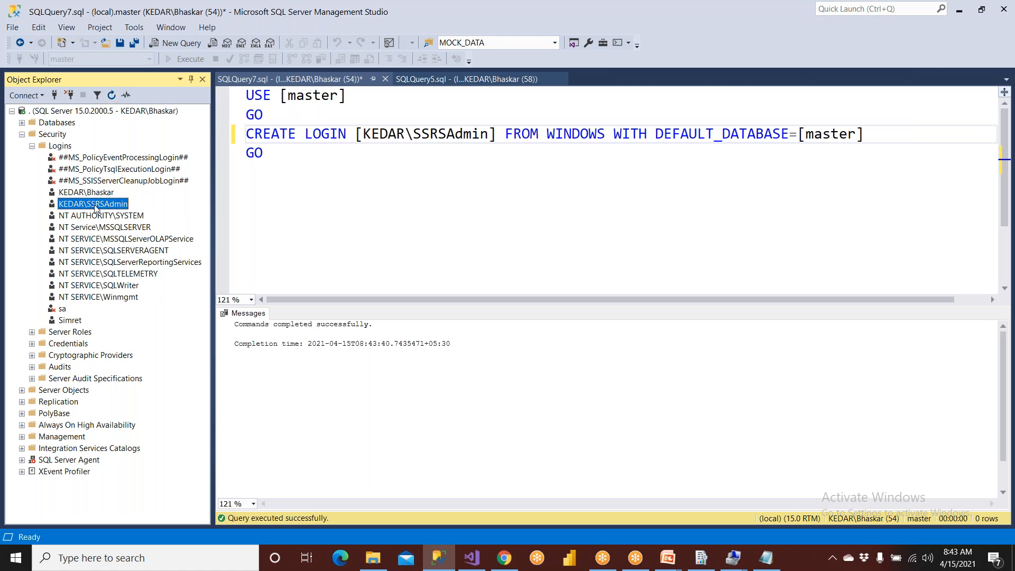
pyautogui.doubleClick(95, 204)
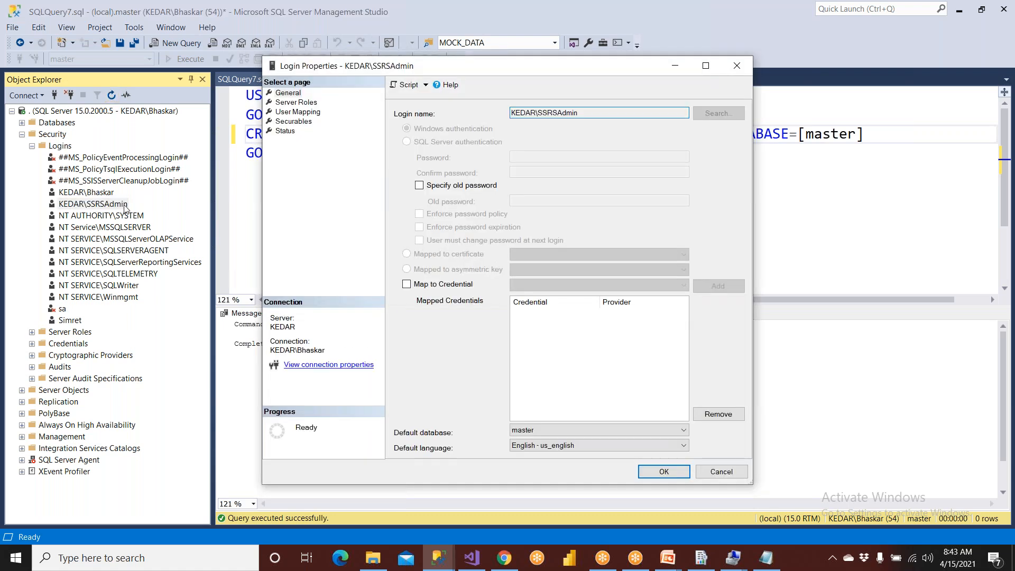
# - Grant the sysadmin server role to the login KEDAR\SSRSAdmin and save its properties
pyautogui.click(720, 472)
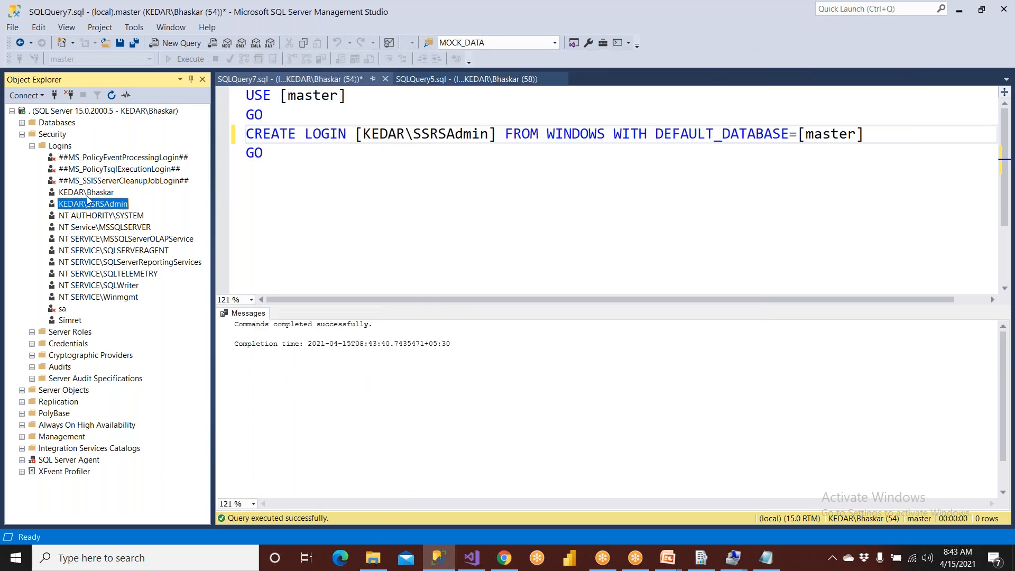
pyautogui.doubleClick(93, 205)
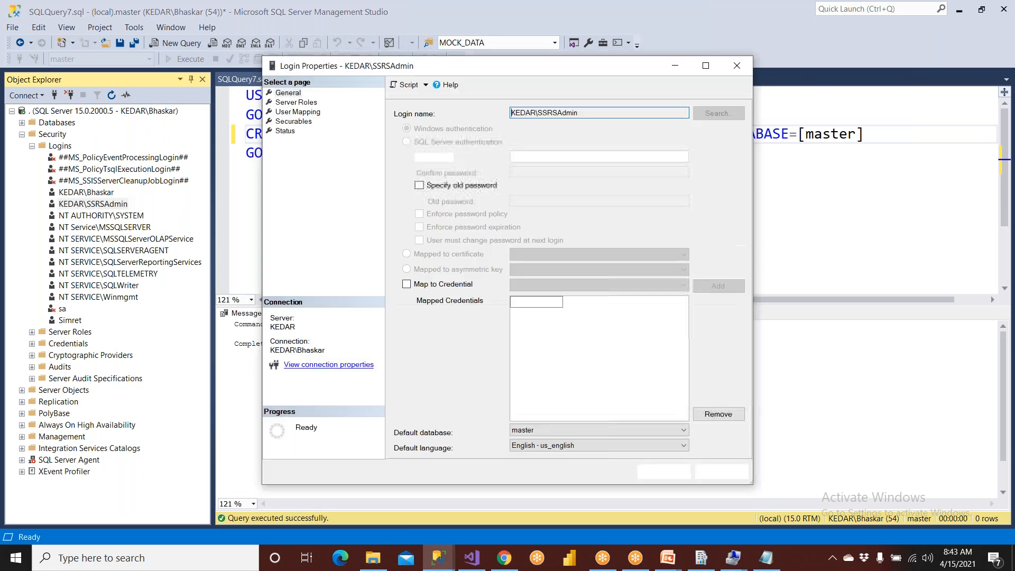
pyautogui.click(296, 103)
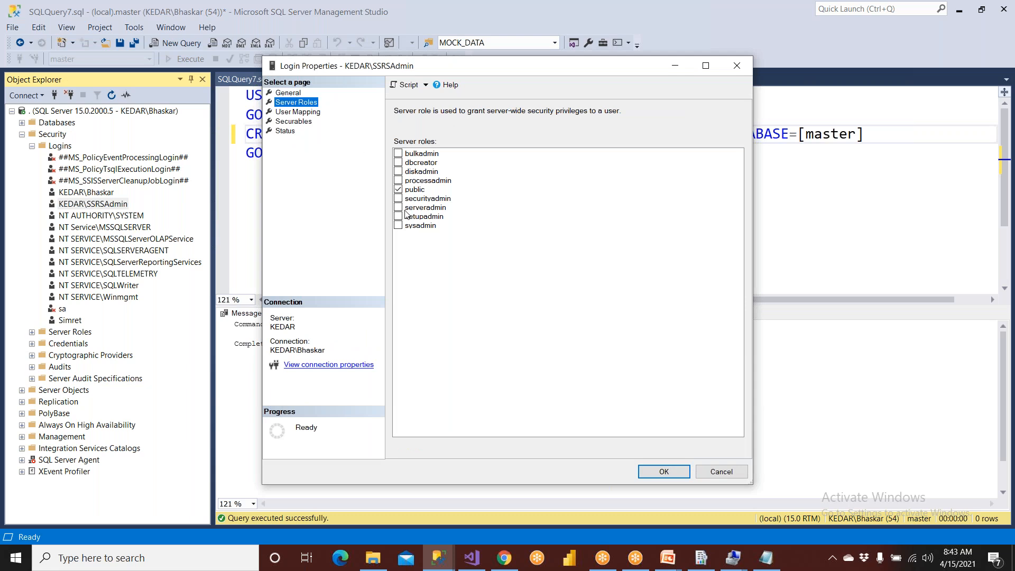
pyautogui.click(414, 226)
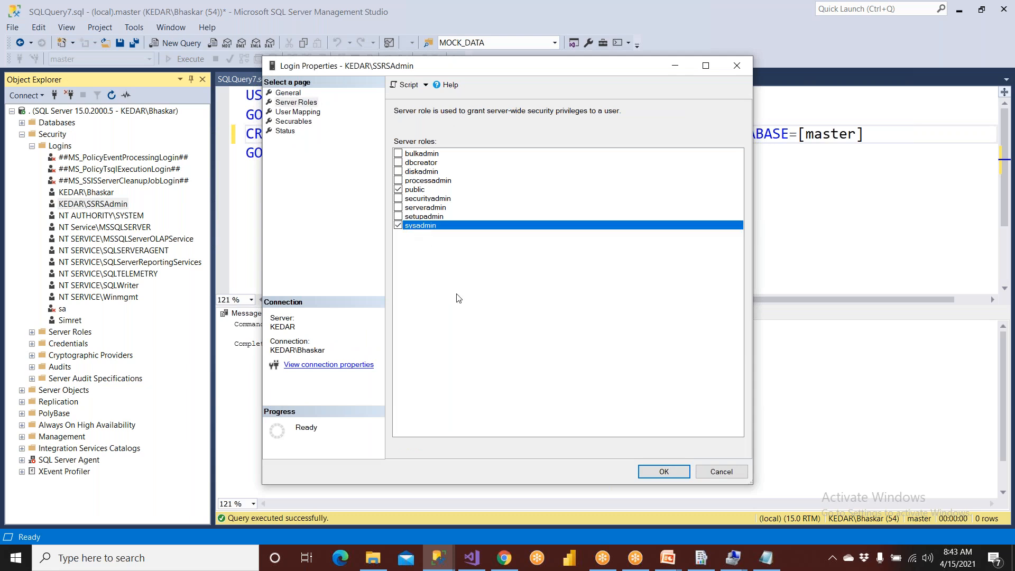
pyautogui.click(663, 471)
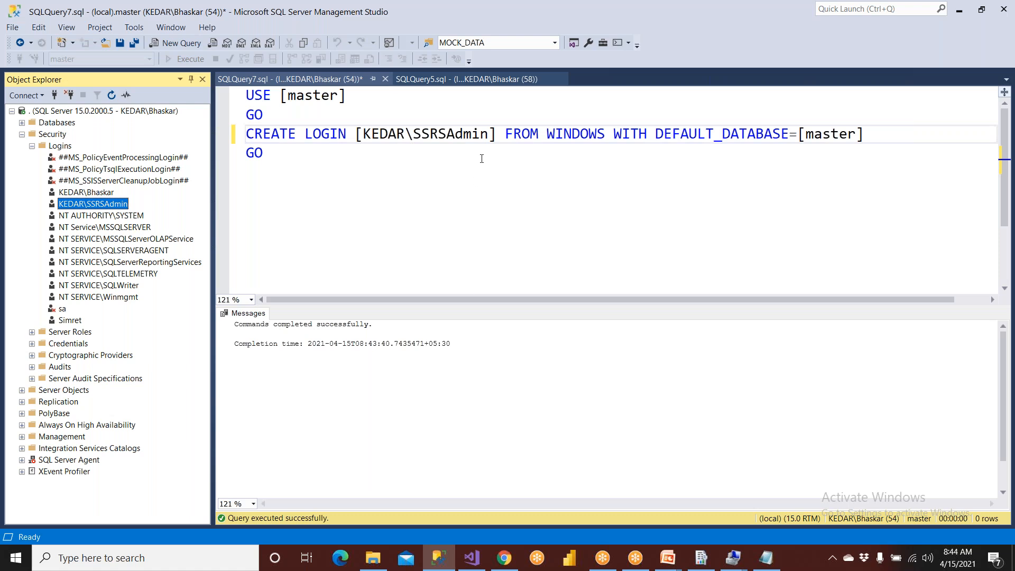
# - Examine the master database in the CREATE LOGIN script and locate it among the system databases in Object Explorer
pyautogui.click(321, 185)
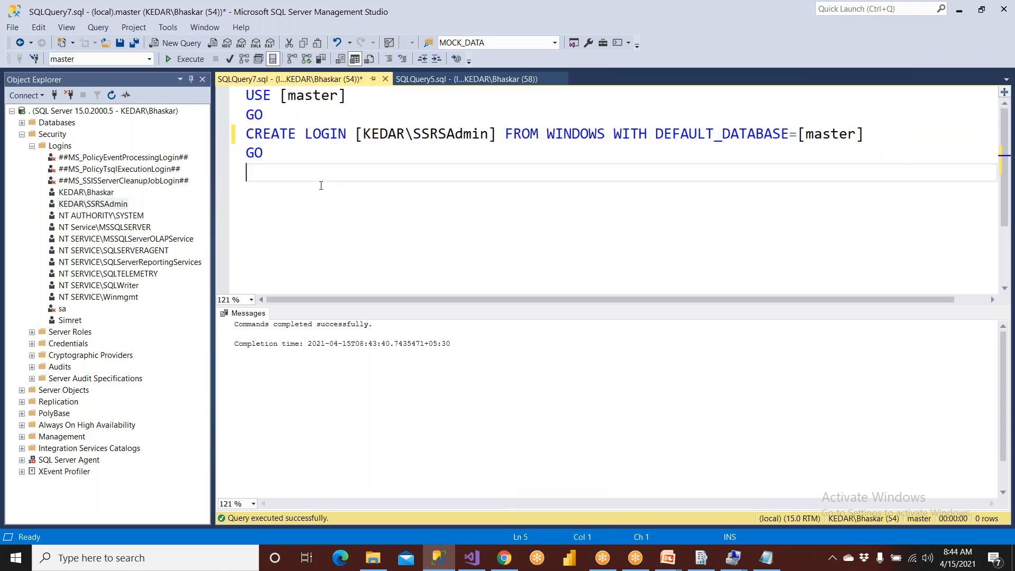
pyautogui.moveTo(281, 96); pyautogui.dragTo(388, 96)
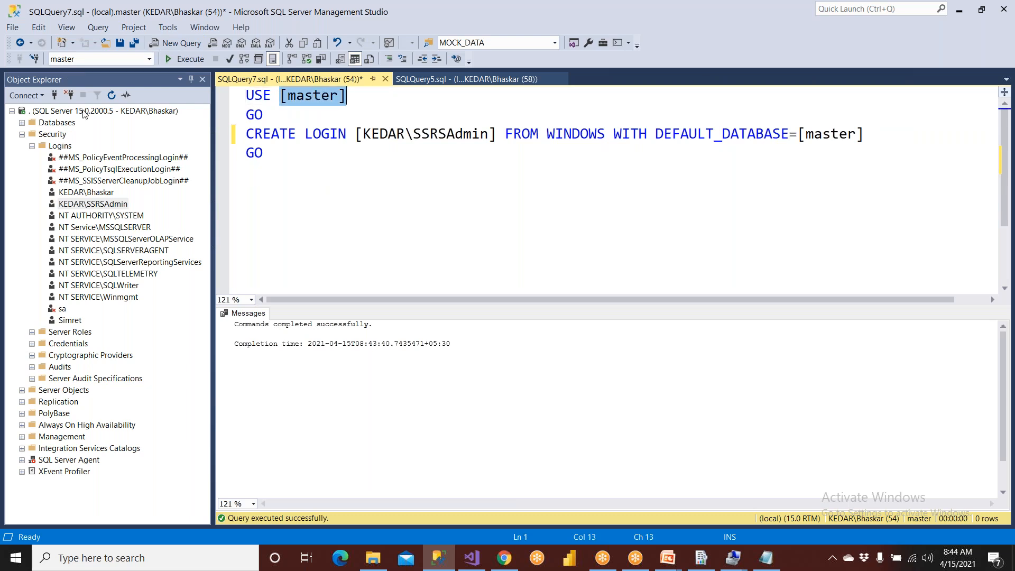
pyautogui.click(22, 123)
pyautogui.click(35, 136)
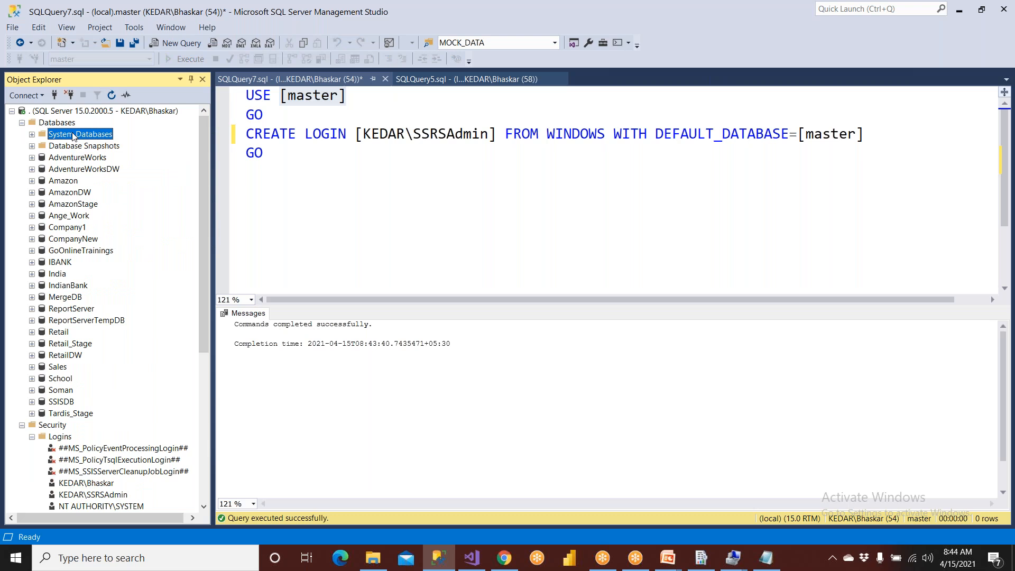
pyautogui.click(35, 137)
pyautogui.click(78, 150)
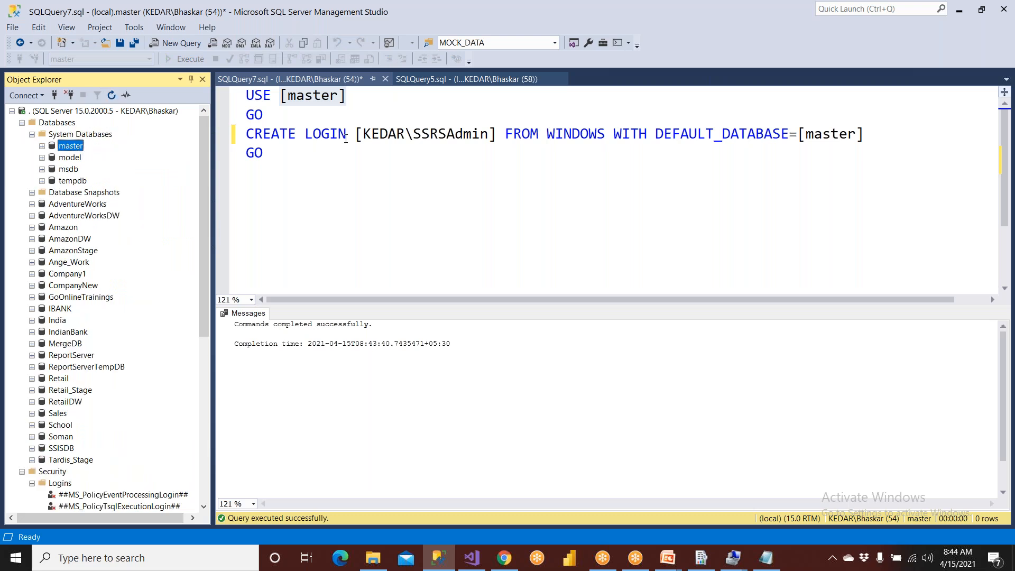
pyautogui.moveTo(357, 135); pyautogui.dragTo(501, 135)
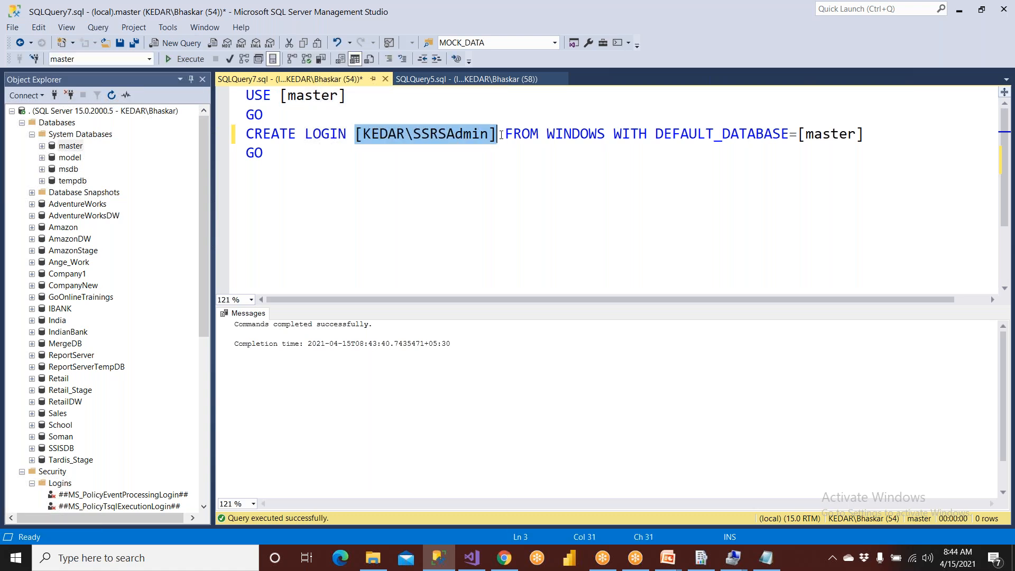
pyautogui.click(70, 150)
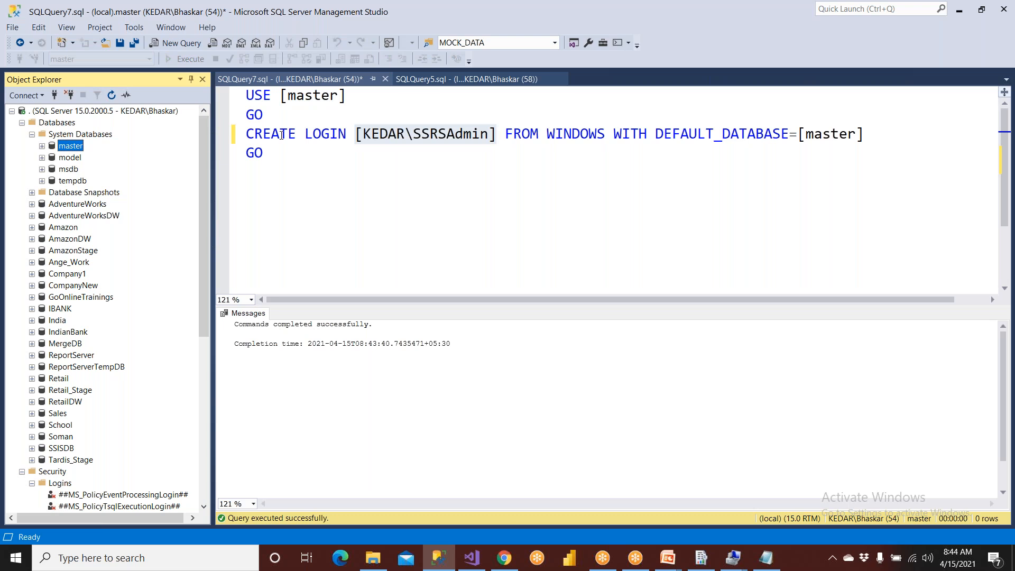
pyautogui.moveTo(280, 96); pyautogui.dragTo(377, 99)
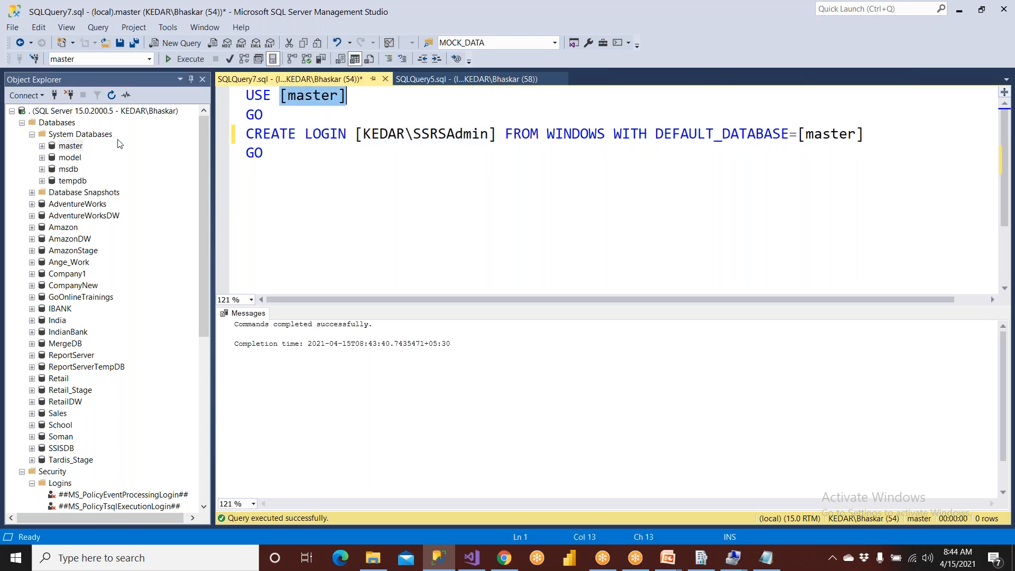
# - Close SQLQuery7.sql without saving and collapse the System Databases folder
pyautogui.click(313, 171)
pyautogui.click(385, 79)
pyautogui.click(549, 362)
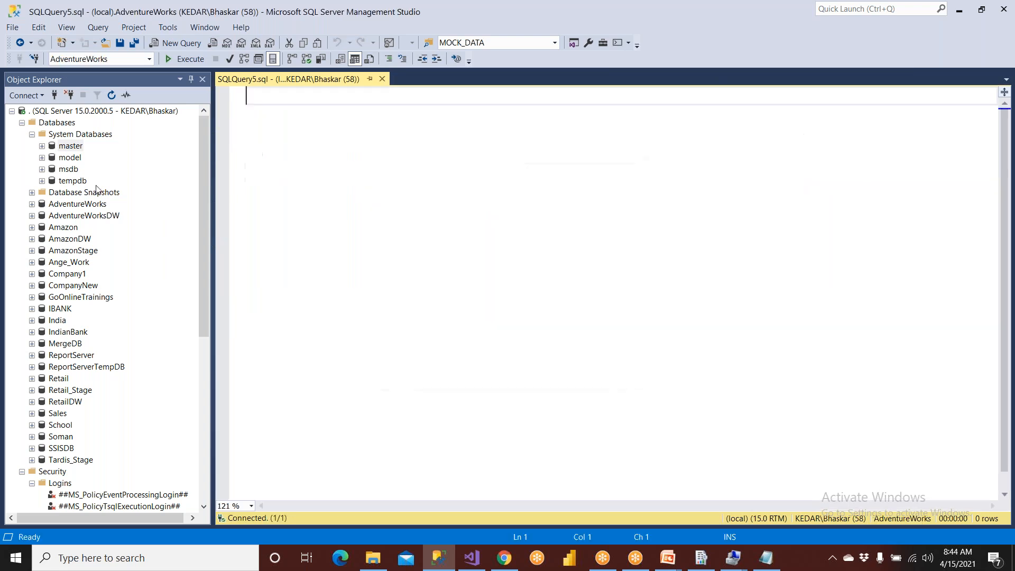
pyautogui.click(32, 134)
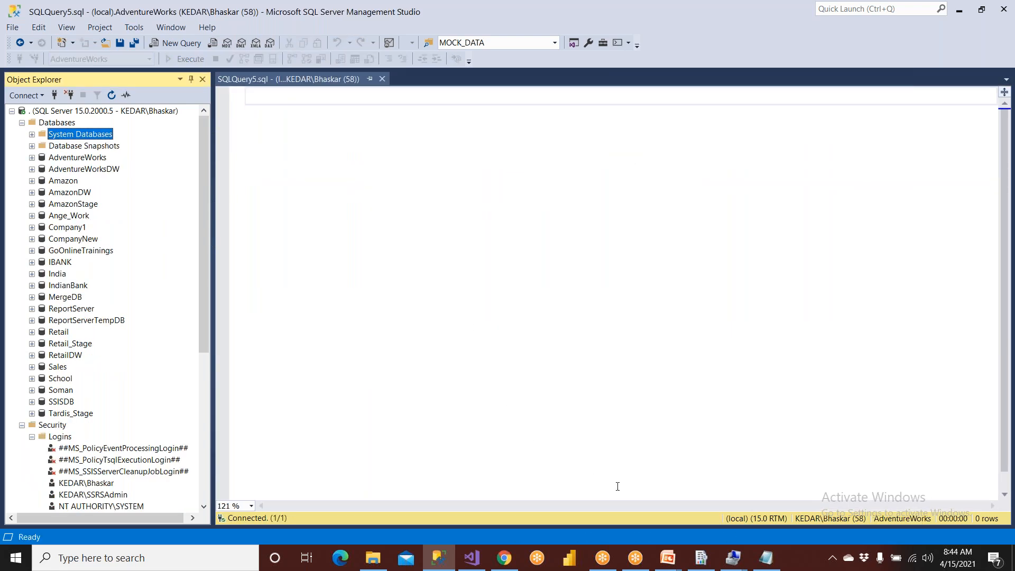
# - Review the slide on the steps to create standard subscriptions and switch to the SSRS_Demos_Apr1st2021 project in Visual Studio
pyautogui.moveTo(668, 557)
pyautogui.click(721, 496)
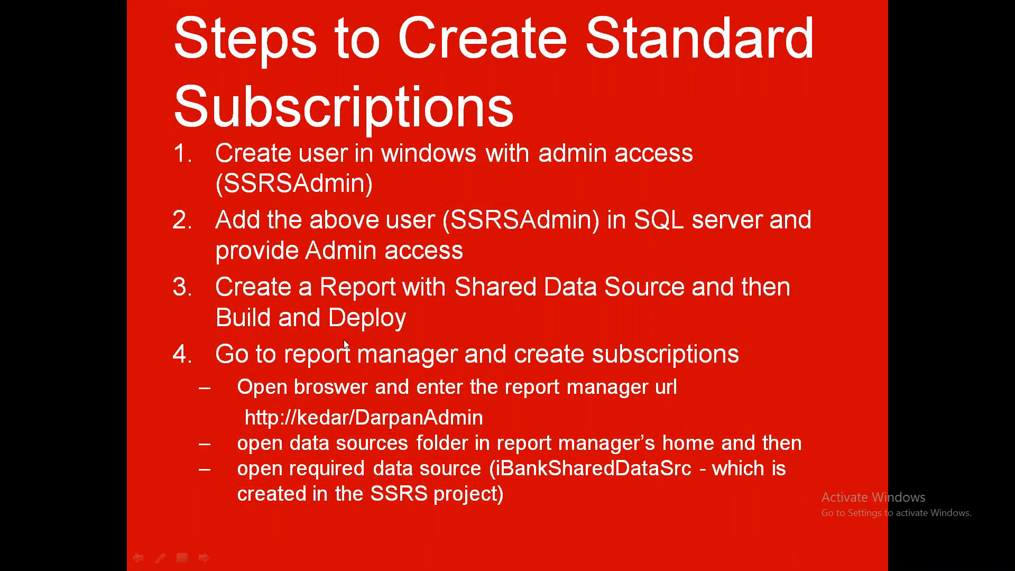
pyautogui.press('super')
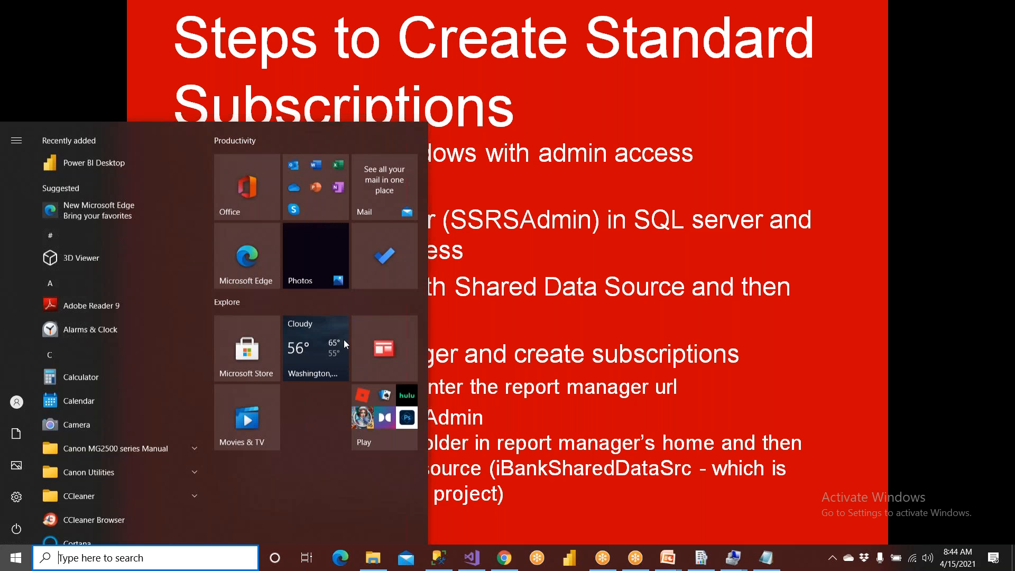
pyautogui.click(473, 564)
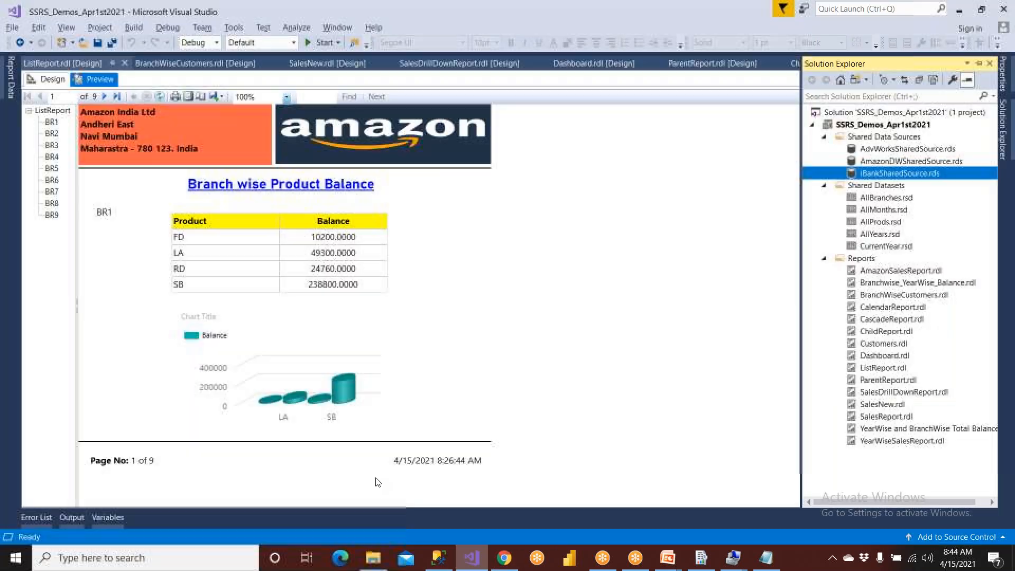
# - Add a new report named NewReport to the project's Reports folder, based on AmazonReportTemplate
pyautogui.click(51, 82)
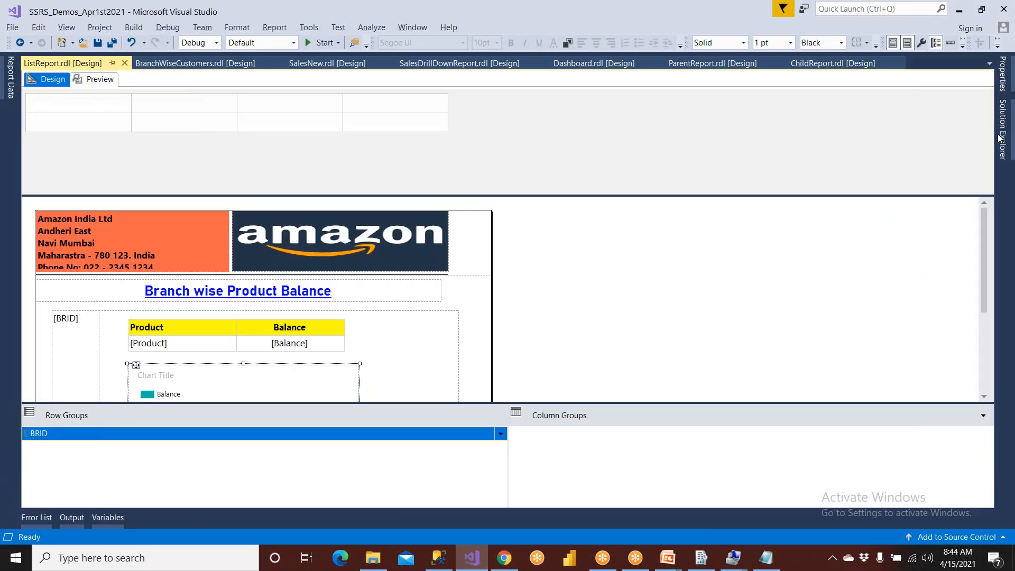
pyautogui.click(910, 174)
pyautogui.click(872, 263)
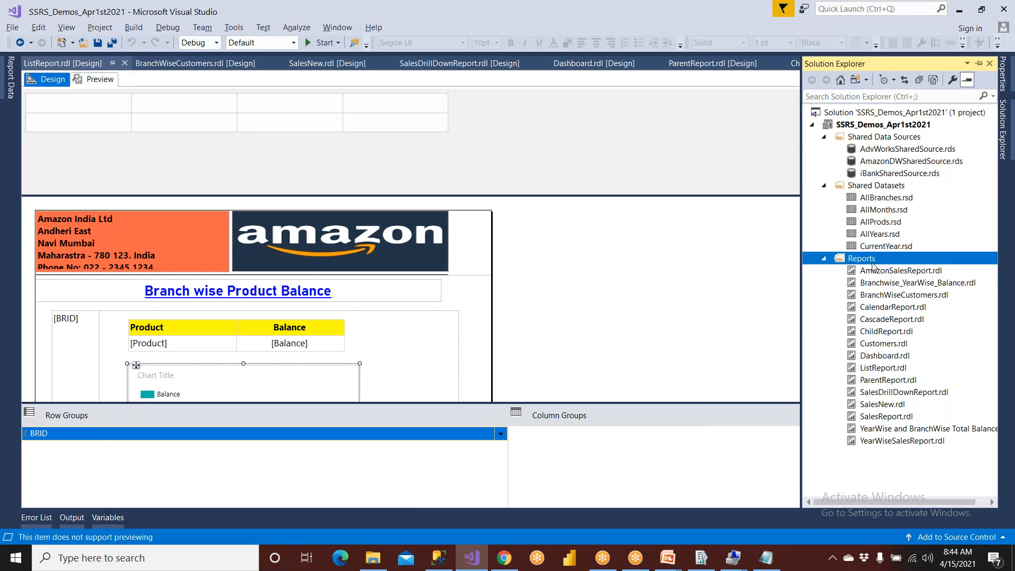
pyautogui.rightClick(870, 267)
pyautogui.moveTo(763, 289)
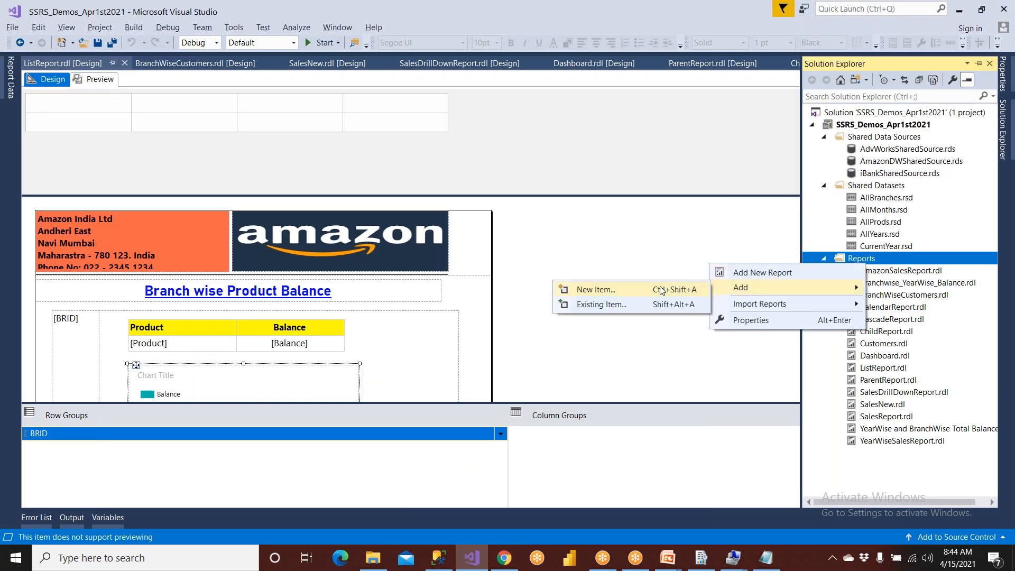
pyautogui.click(658, 290)
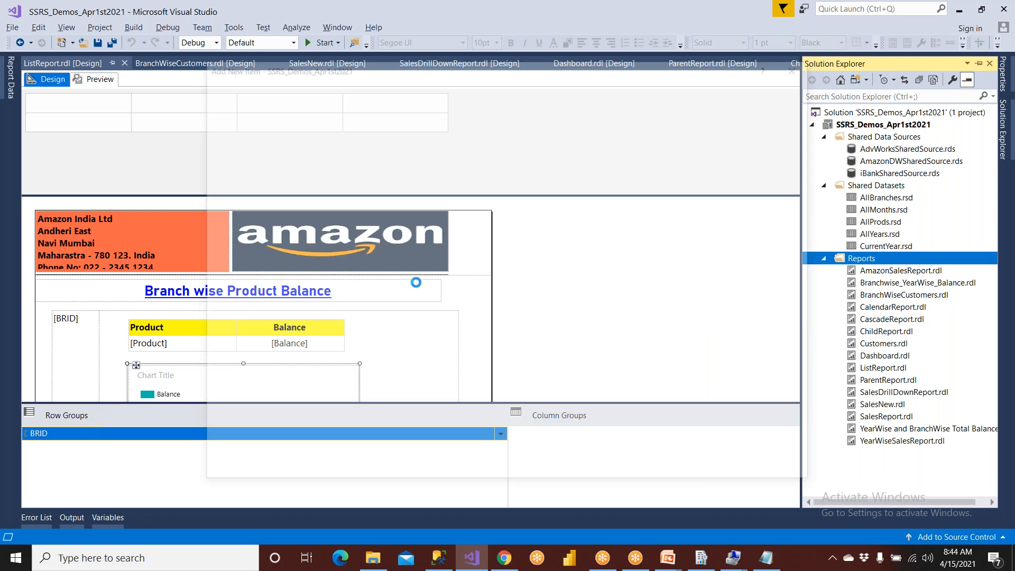
pyautogui.click(417, 191)
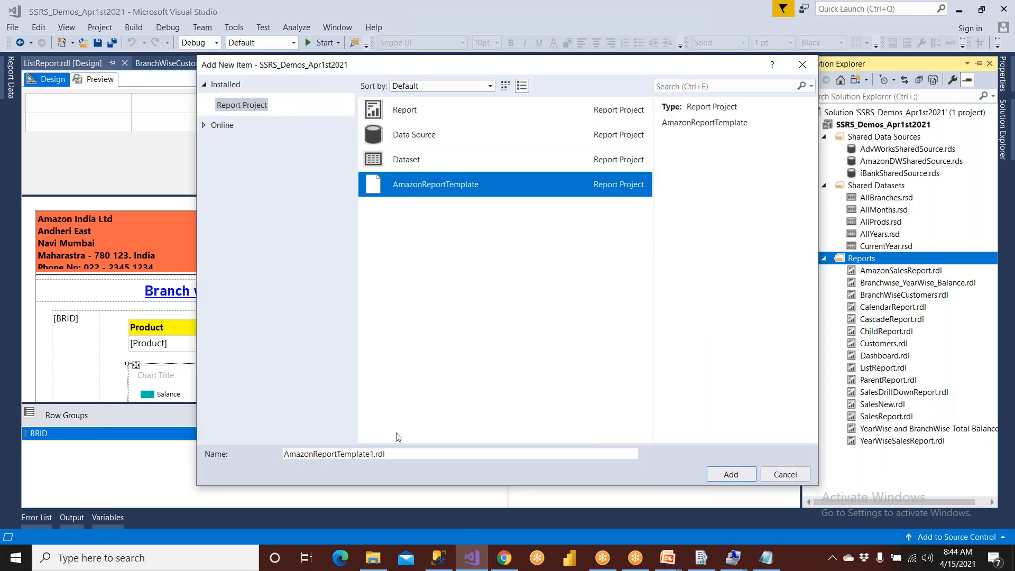
pyautogui.press('Tab')
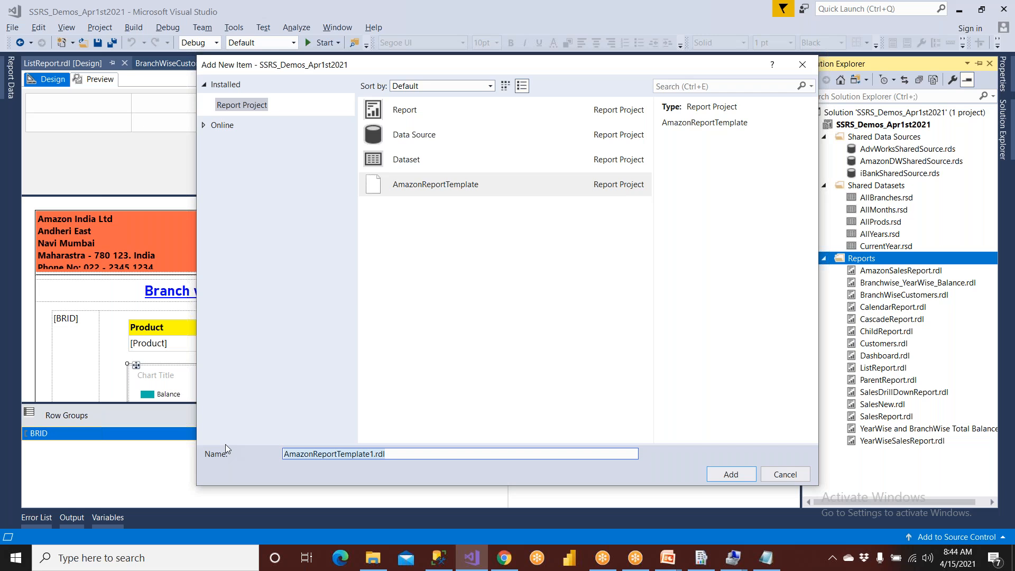
pyautogui.write('N')
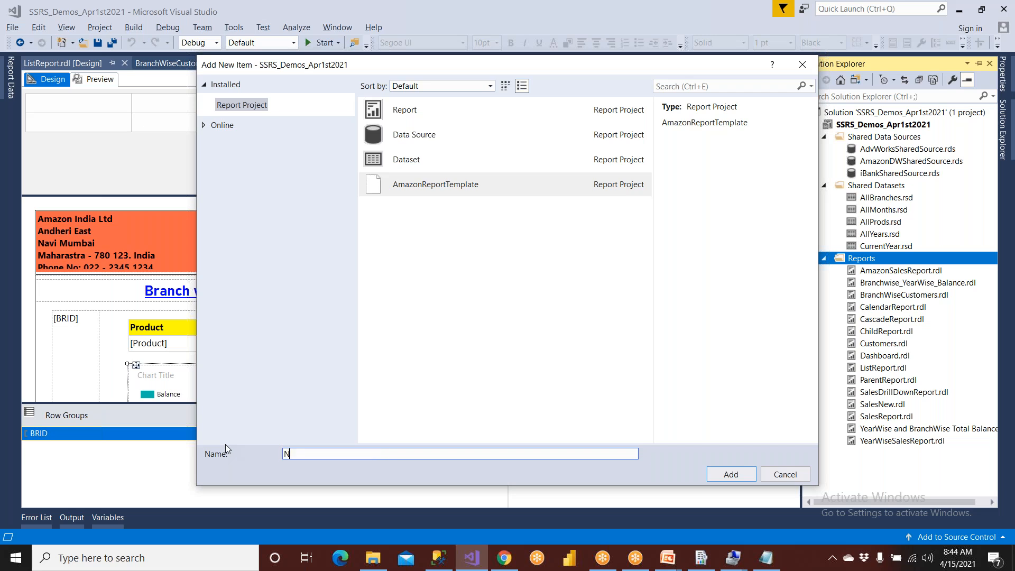
pyautogui.write('ewReport')
pyautogui.click(736, 478)
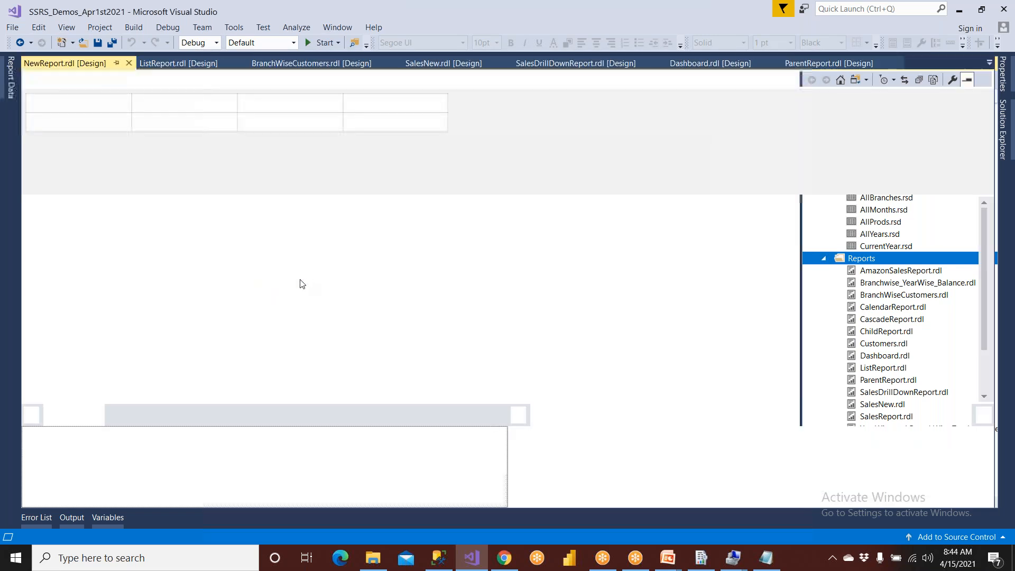
# - Replace the placeholder title text below the header of NewReport.rdl with "New Report"
pyautogui.doubleClick(331, 295)
pyautogui.press('BackSpace')
pyautogui.press('BackSpace')
pyautogui.press('BackSpace')
pyautogui.press('BackSpace')
pyautogui.press('BackSpace')
pyautogui.press('BackSpace')
pyautogui.press('BackSpace')
pyautogui.press('BackSpace')
pyautogui.press('BackSpace')
pyautogui.press('BackSpace')
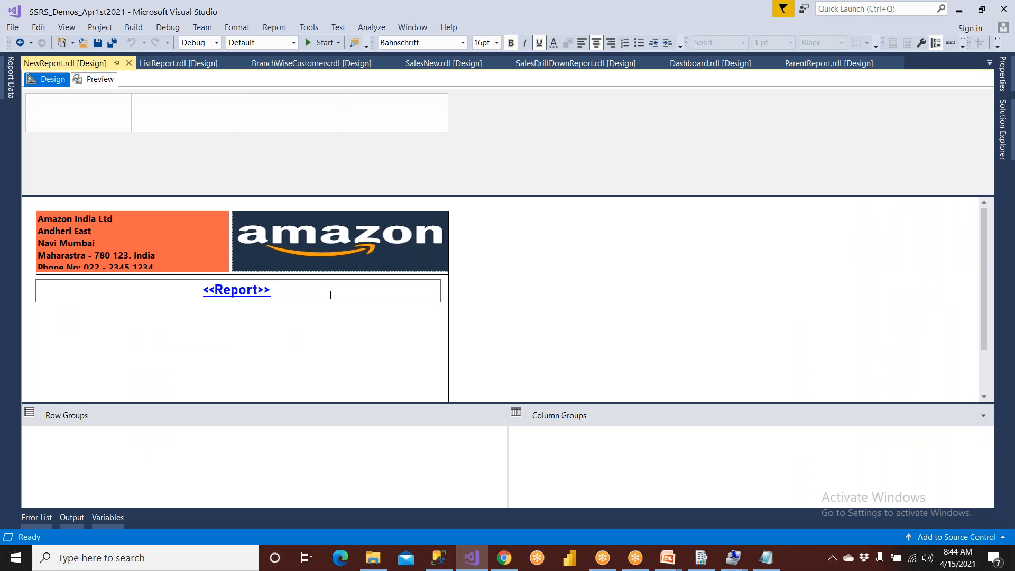
pyautogui.press('Delete')
pyautogui.press('Delete')
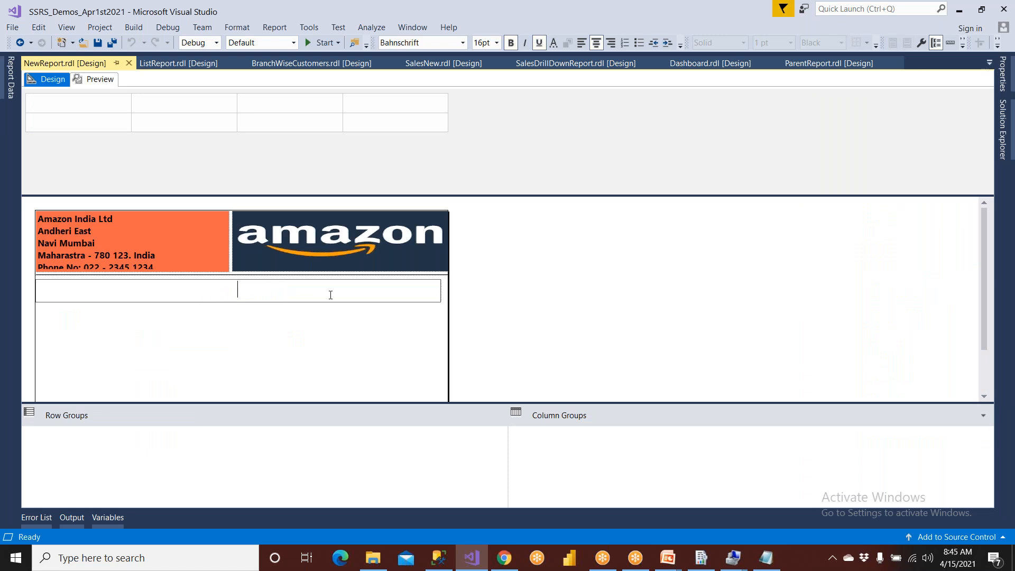
pyautogui.write('New zreport')
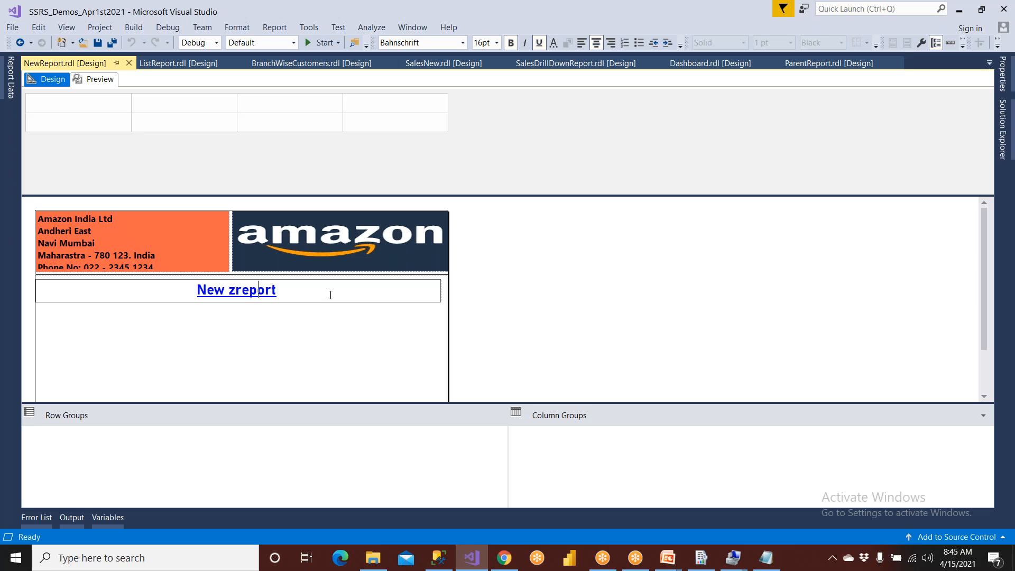
pyautogui.press('BackSpace')
pyautogui.hotkey('shift', 'Left')
pyautogui.write('R')
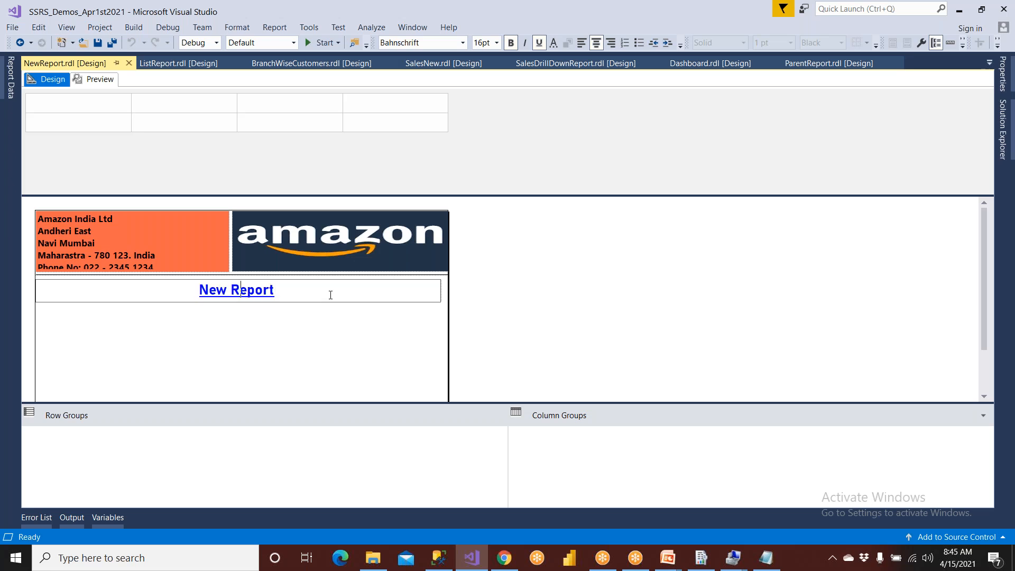
# - Add a data source named iBank to the report, referencing the shared data source iBankSharedSource
pyautogui.click(11, 78)
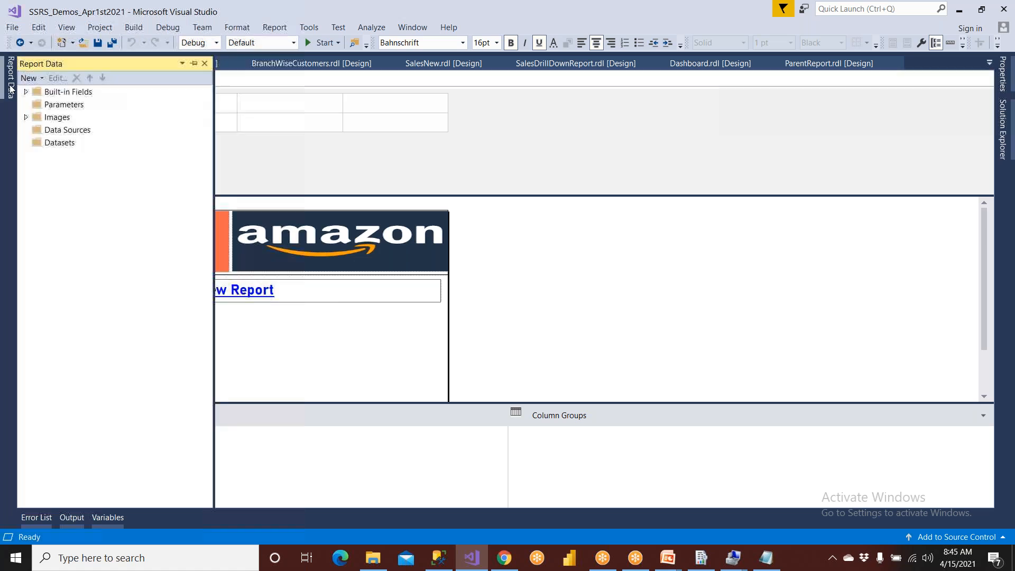
pyautogui.click(52, 130)
pyautogui.rightClick(52, 132)
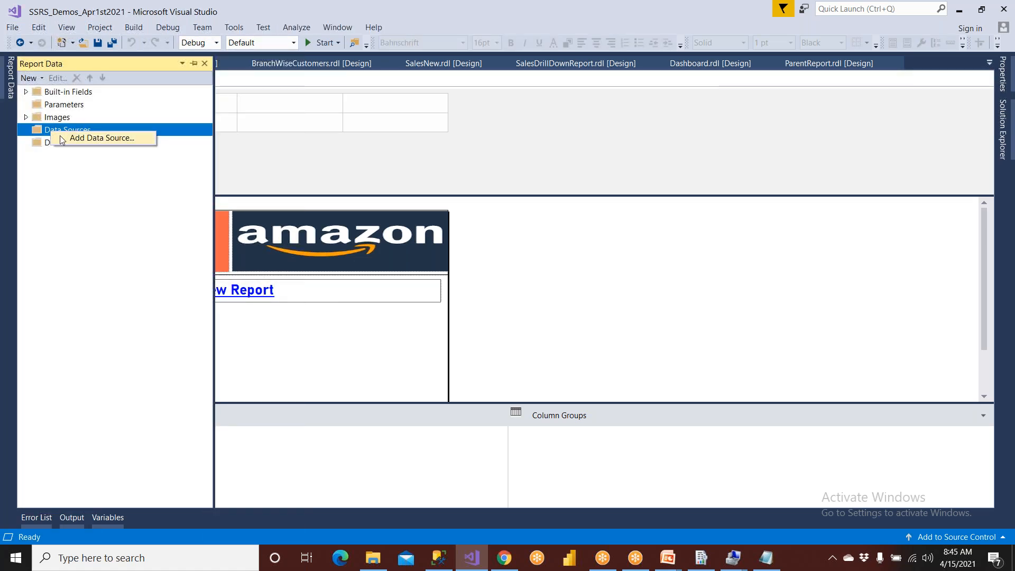
pyautogui.click(63, 139)
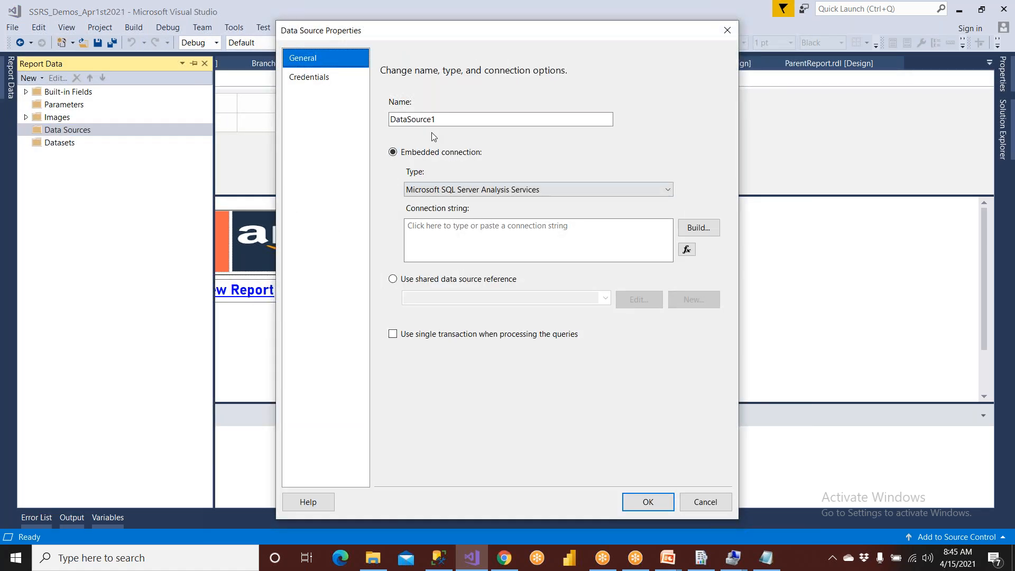
pyautogui.press('BackSpace')
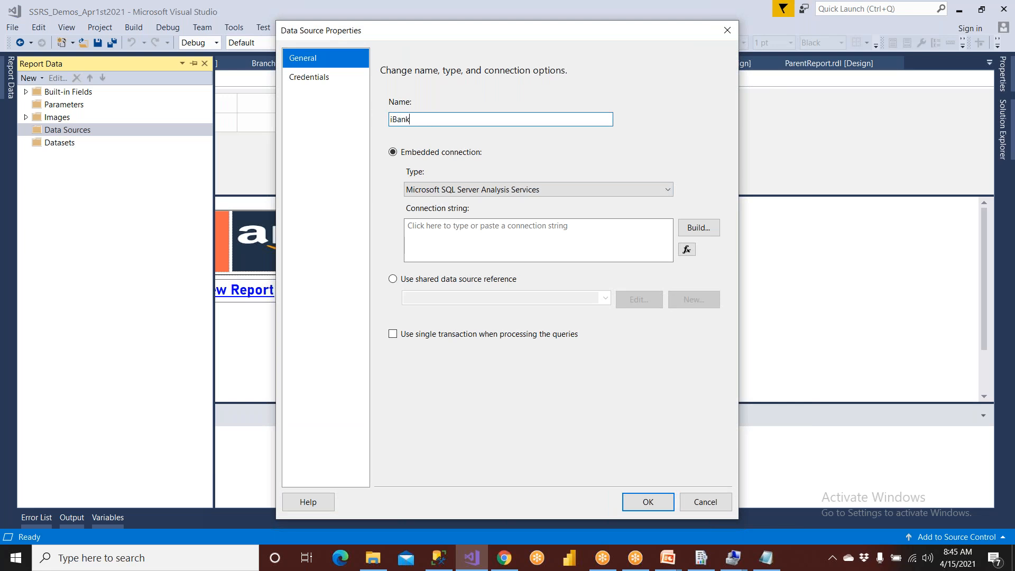
pyautogui.click(429, 279)
pyautogui.click(604, 298)
pyautogui.click(606, 298)
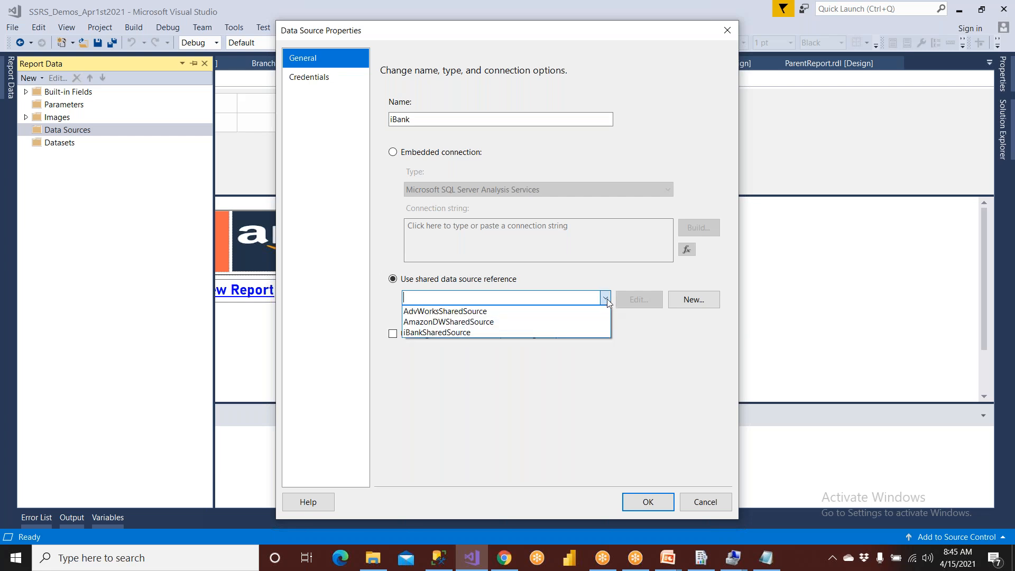
pyautogui.click(479, 332)
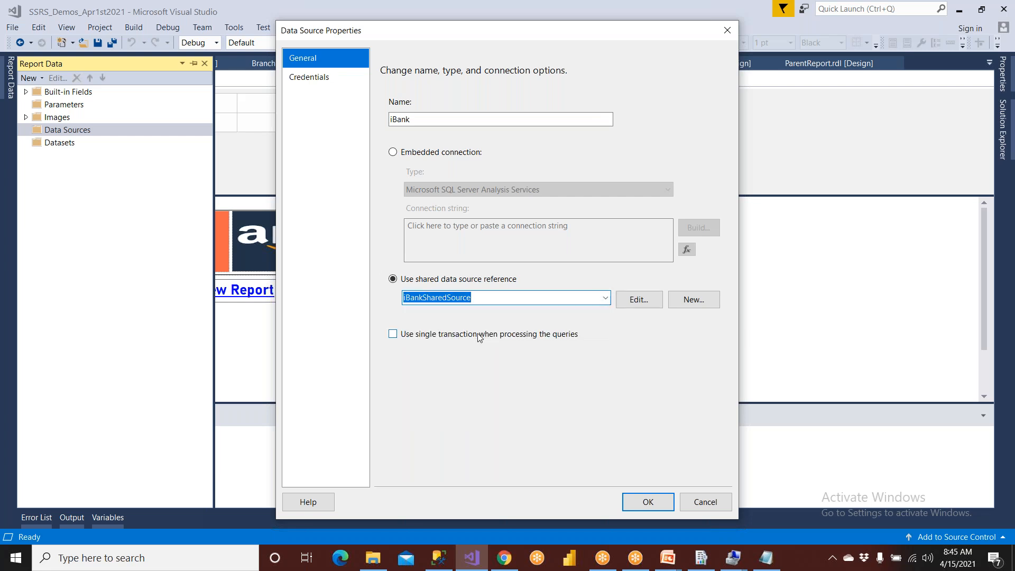
pyautogui.click(649, 506)
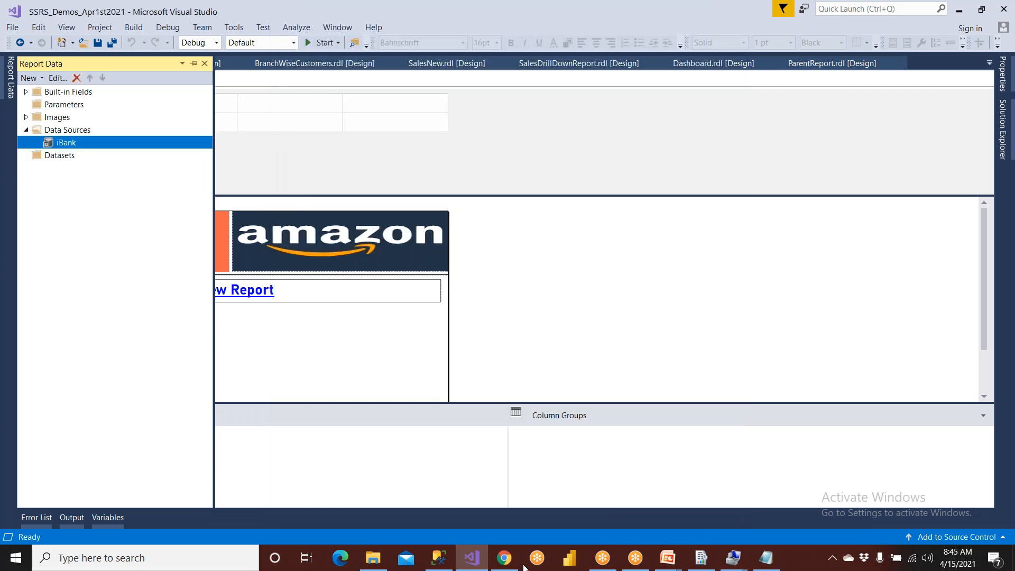
# - Switch to SQL Server Management Studio and run "use IBANK" with "go" in SQLQuery5.sql
pyautogui.click(439, 563)
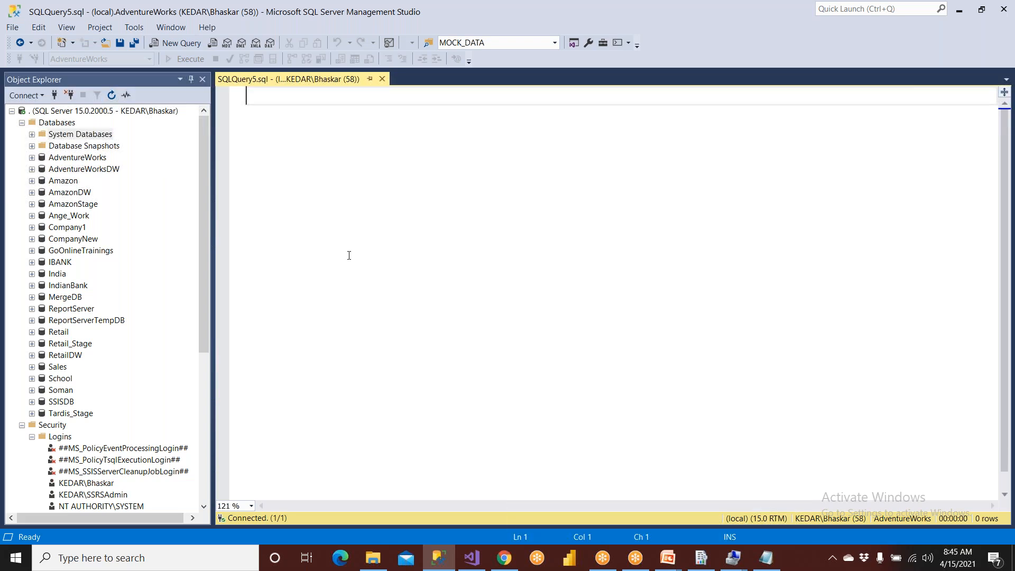
pyautogui.write('use ')
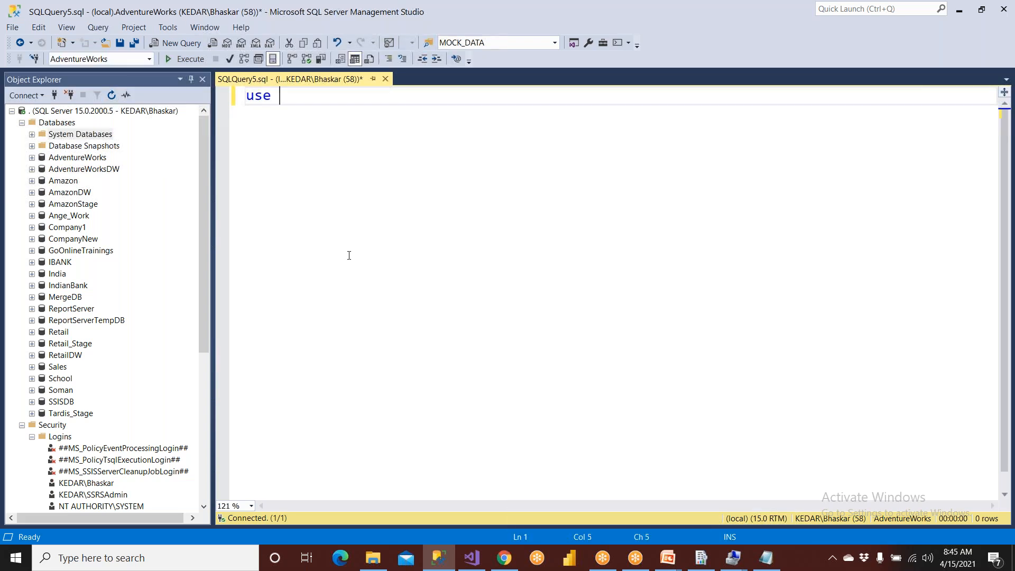
pyautogui.write('I')
pyautogui.press('Tab')
pyautogui.press('Return')
pyautogui.write('go')
pyautogui.press('F5')
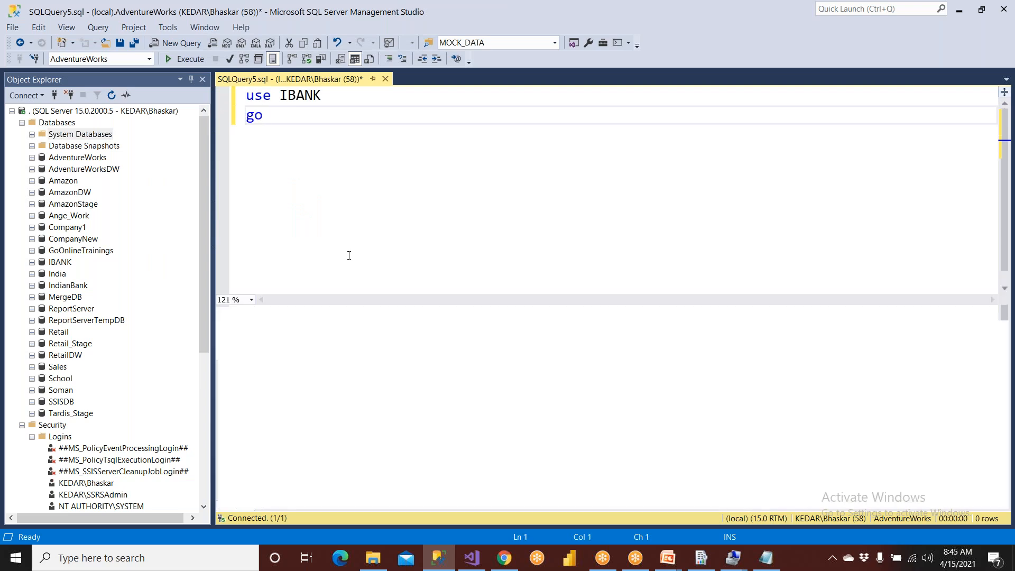
# - Write a query selecting acid, name, cbal and brid from AMASTER below the go line, and convert it to uppercase
pyautogui.press('Return')
pyautogui.press('Return')
pyautogui.write('select acid, n')
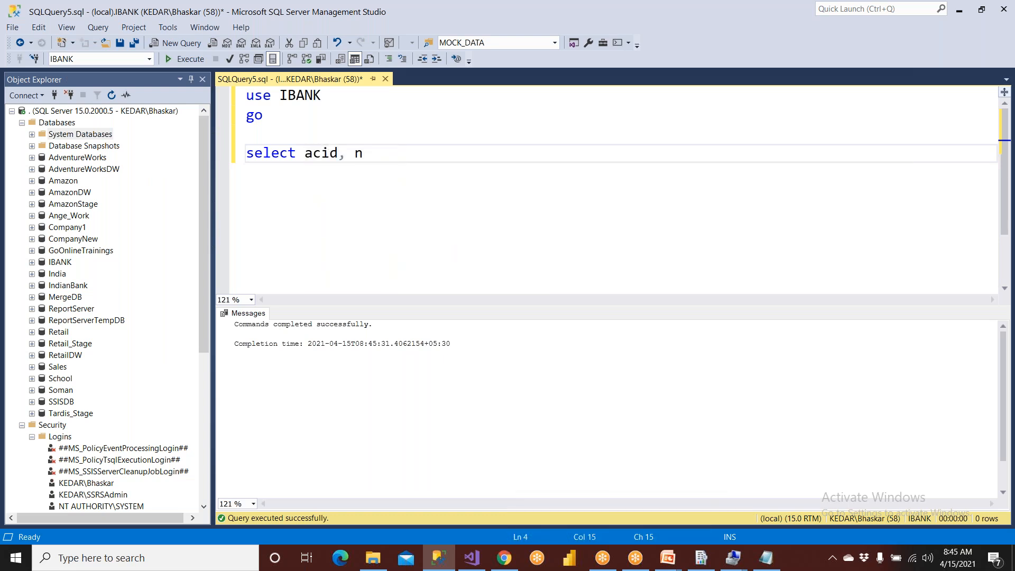
pyautogui.write('ame, cbal')
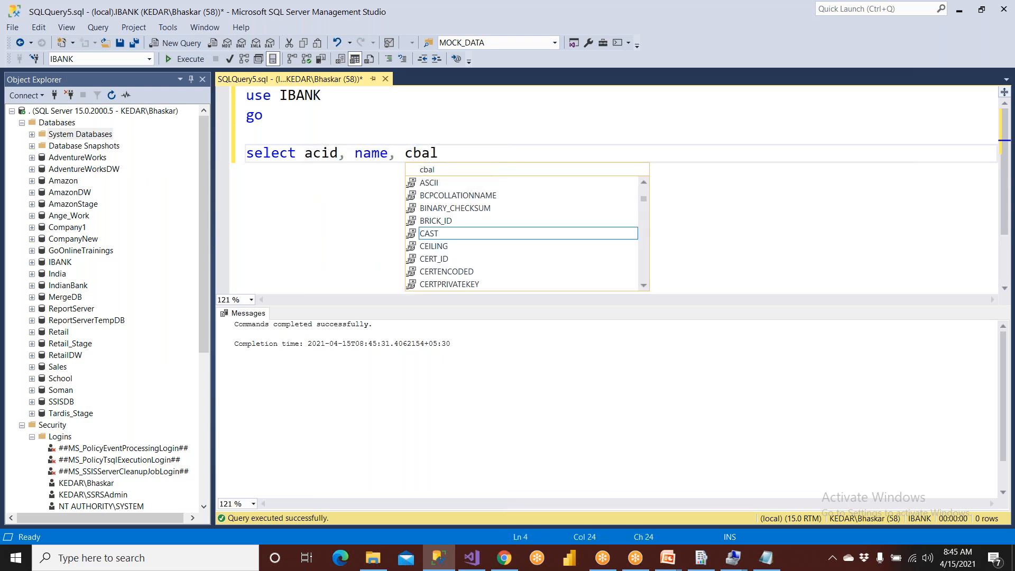
pyautogui.write(', brid fr')
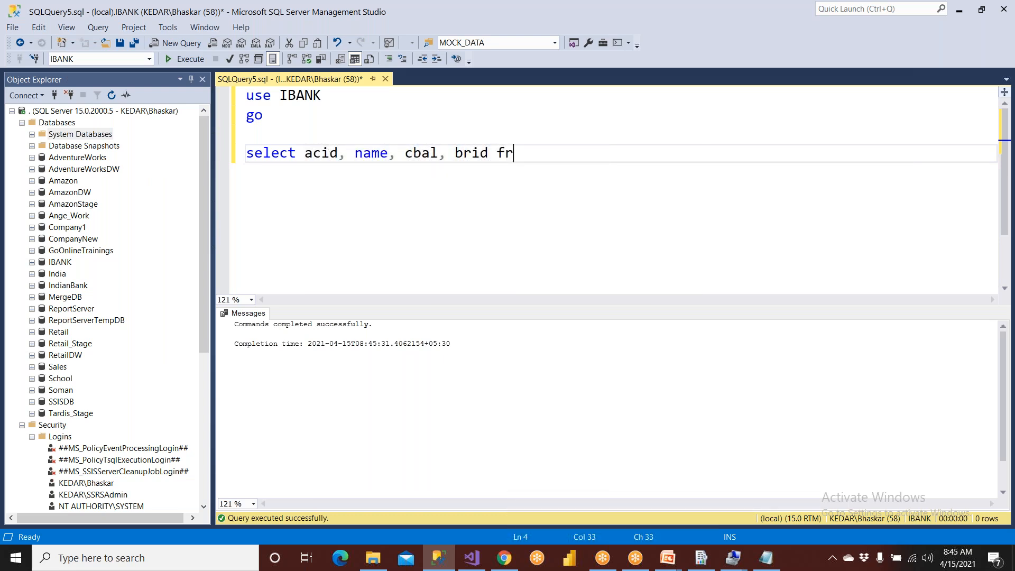
pyautogui.write('om MA')
pyautogui.press('BackSpace')
pyautogui.press('BackSpace')
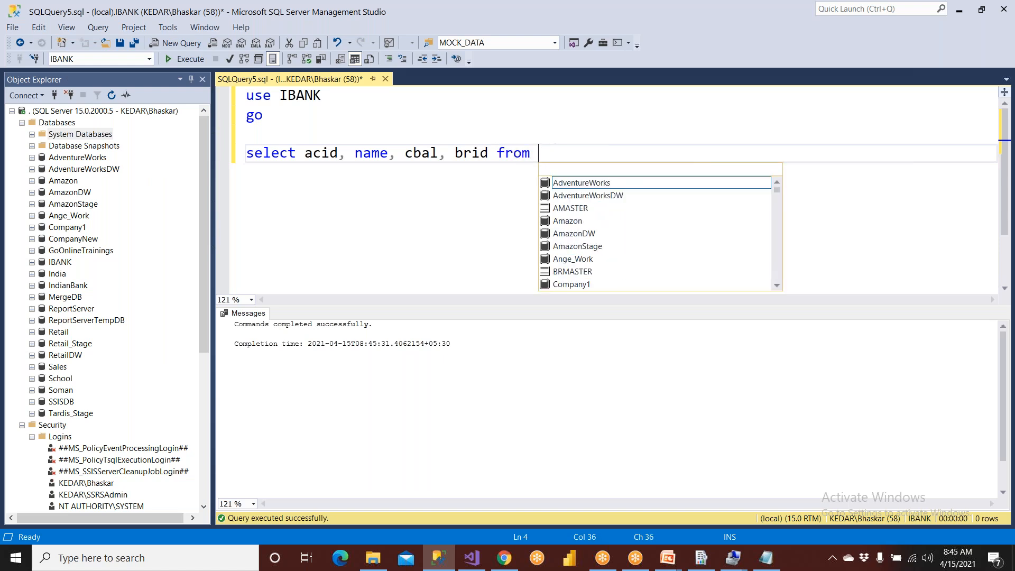
pyautogui.write('Am')
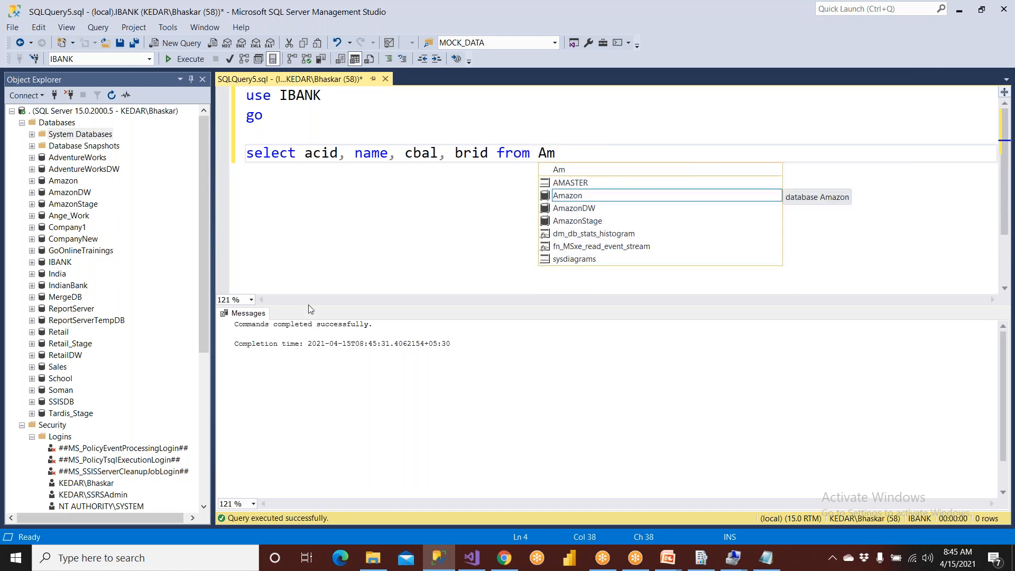
pyautogui.doubleClick(572, 184)
pyautogui.hotkey('shift', 'Home')
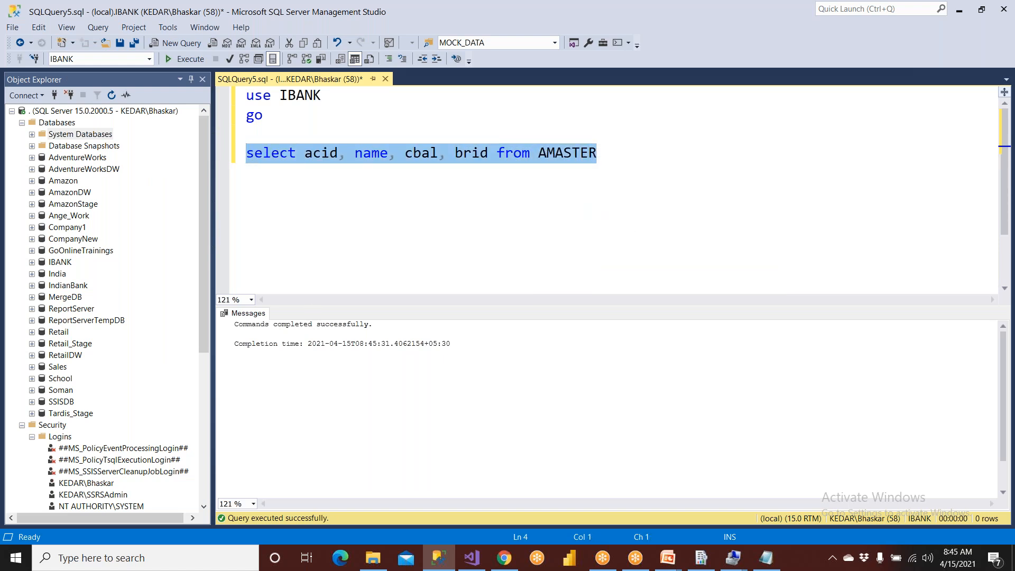
pyautogui.hotkey('ctrl', 'shift', 'u')
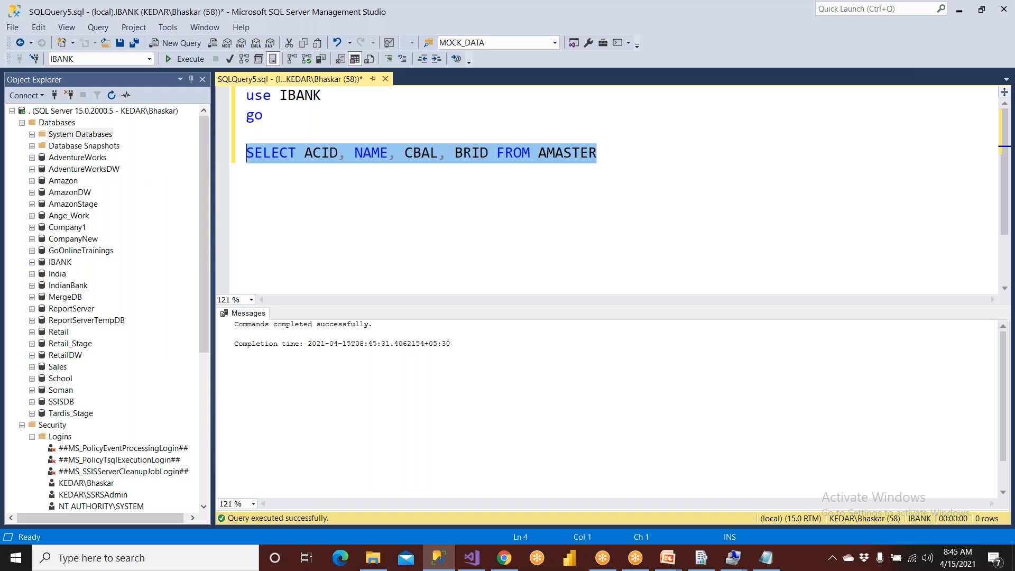
# - Back in Visual Studio, add an embedded dataset named MAinSET on the iBank source with the query SELECT ACID, NAME, CBAL, BRID FROM AMASTER
pyautogui.click(472, 558)
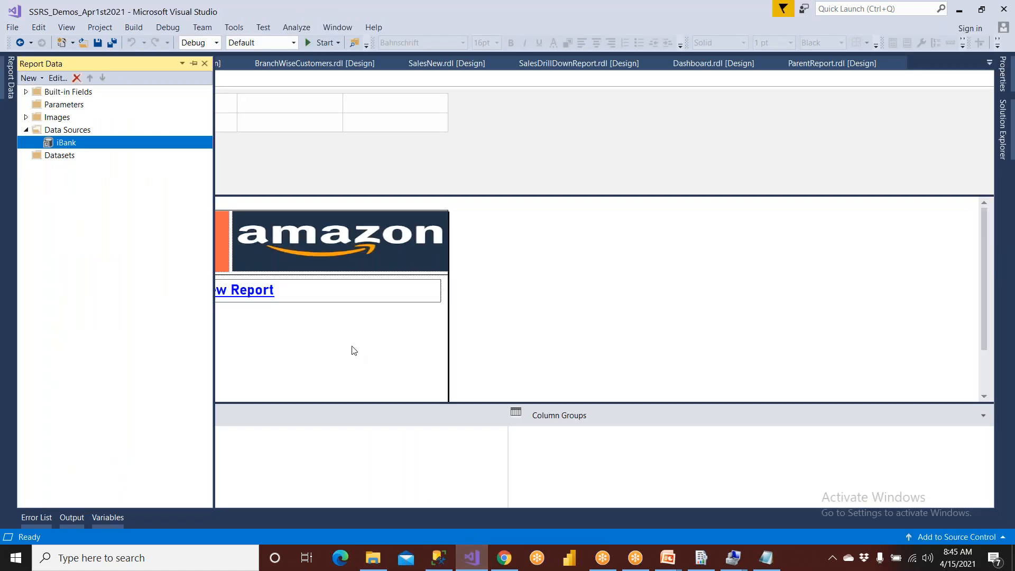
pyautogui.click(45, 155)
pyautogui.rightClick(45, 155)
pyautogui.click(54, 165)
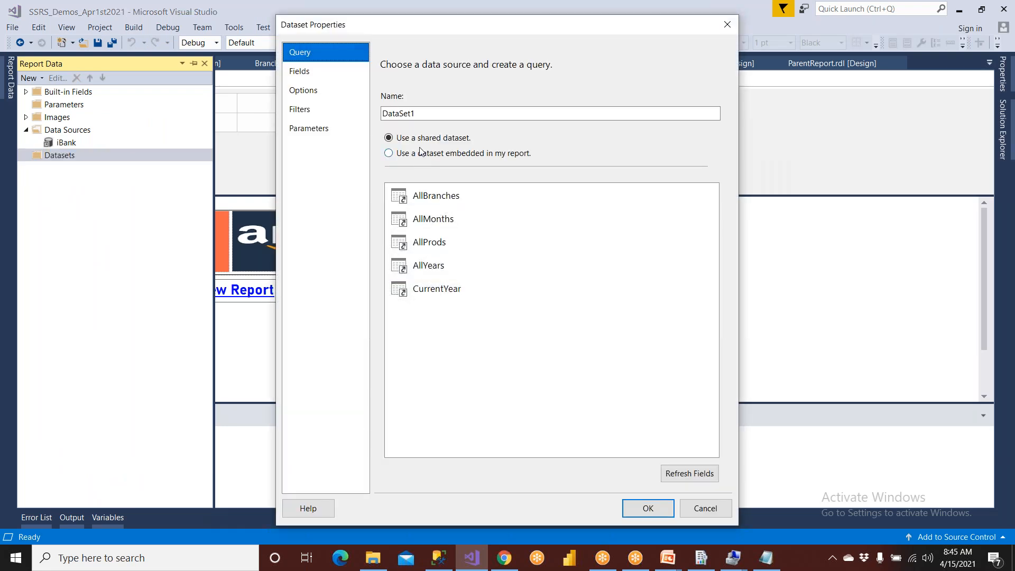
pyautogui.write('MAinSET')
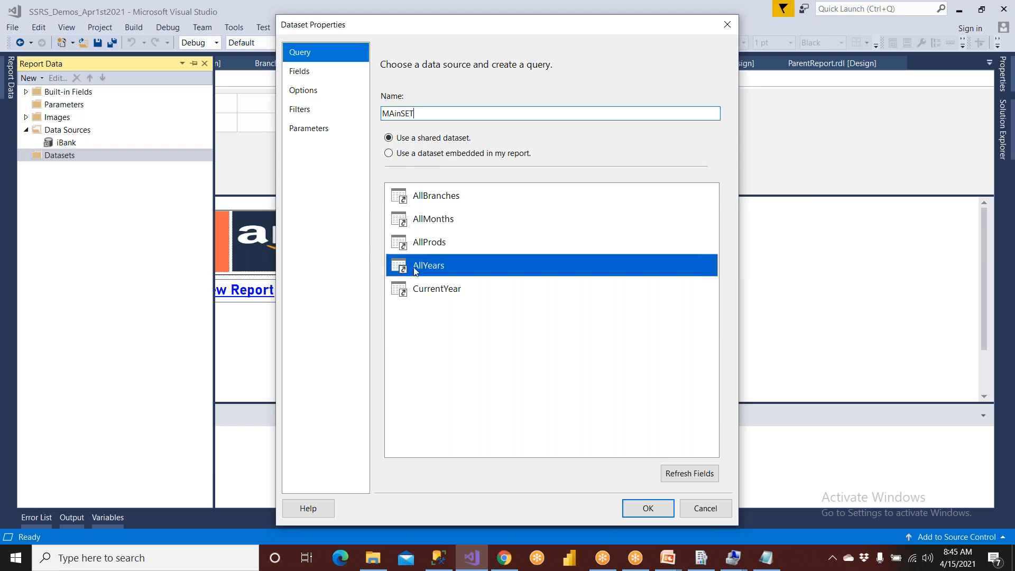
pyautogui.click(424, 155)
pyautogui.click(429, 201)
pyautogui.click(430, 210)
pyautogui.click(434, 314)
pyautogui.write('SELECT ACID, NAME, CBAL, BRID FROM AMASTER')
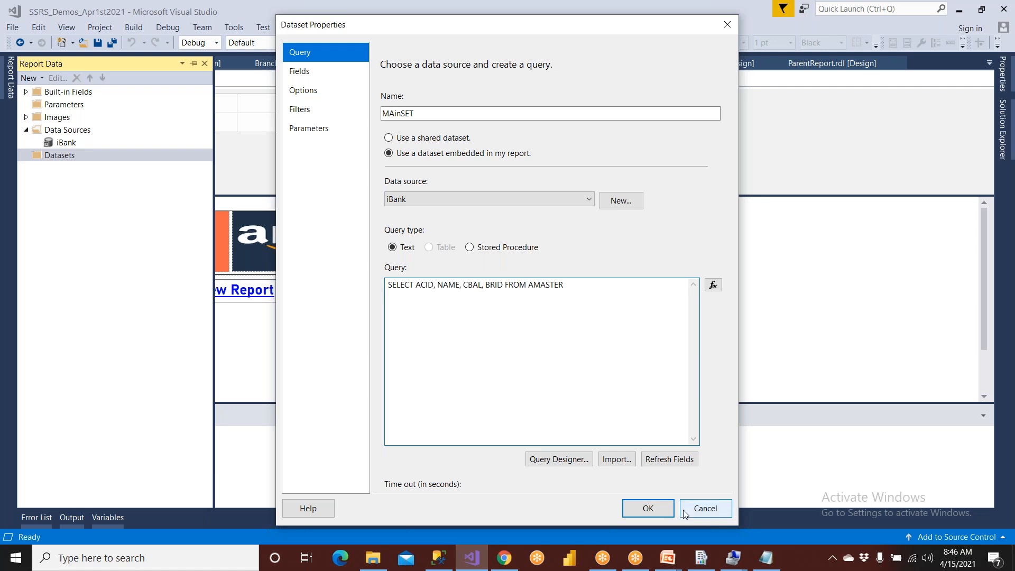
pyautogui.click(649, 508)
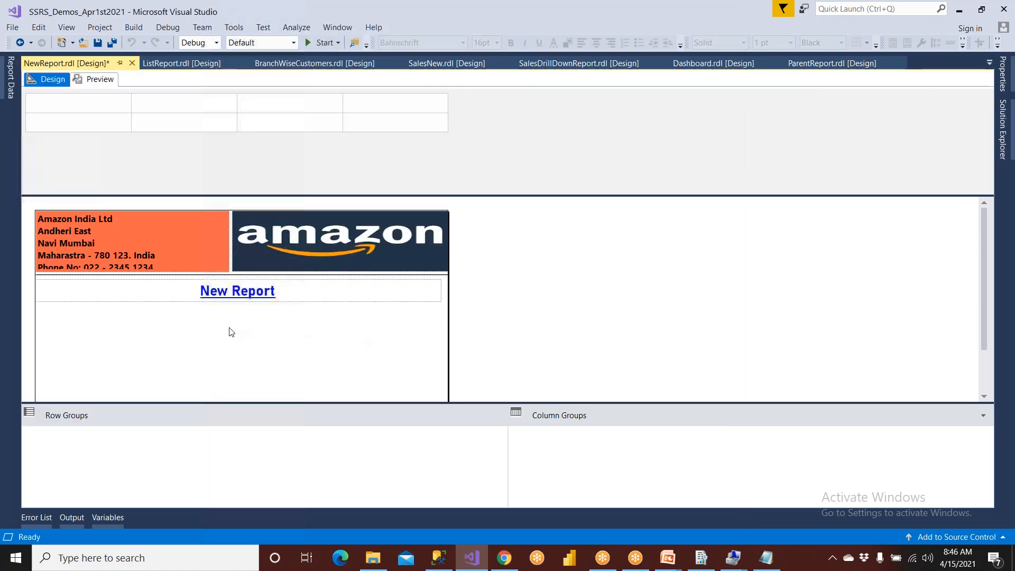
# - Insert a table below the New Report title and fill its three data columns with ACID, NAME and CBAL
pyautogui.rightClick(140, 322)
pyautogui.moveTo(234, 367)
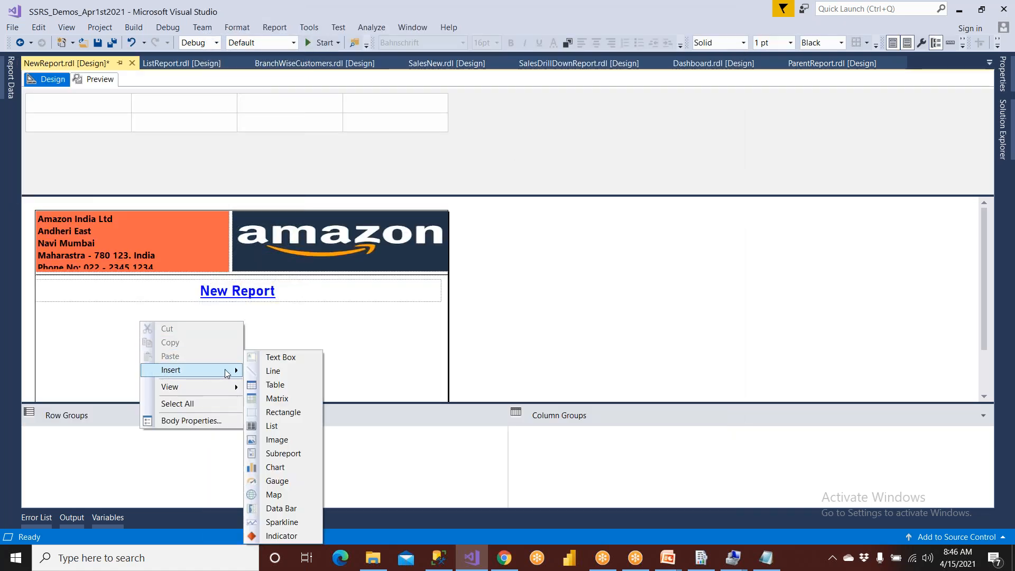
pyautogui.click(272, 386)
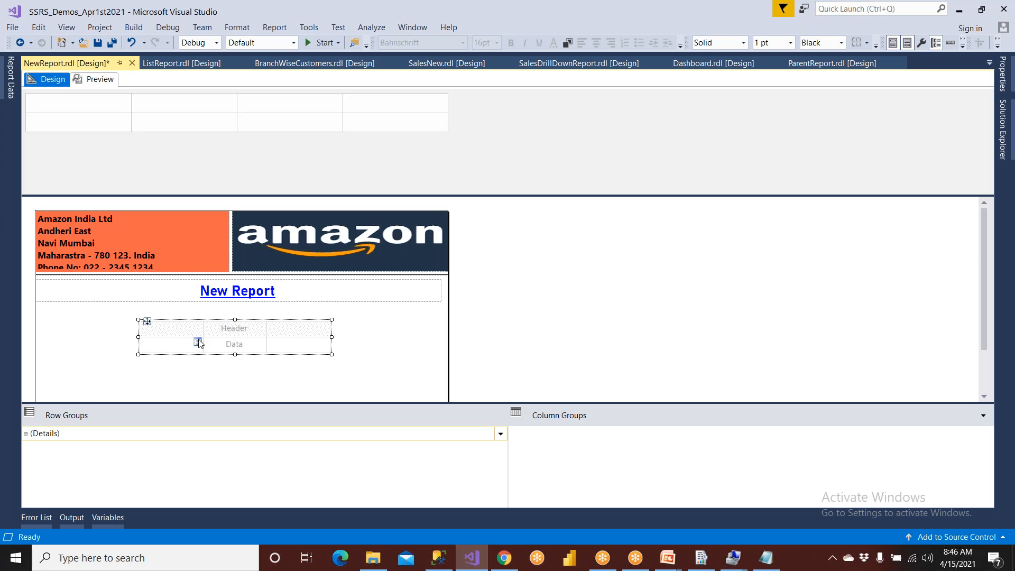
pyautogui.click(199, 344)
pyautogui.click(211, 356)
pyautogui.click(261, 343)
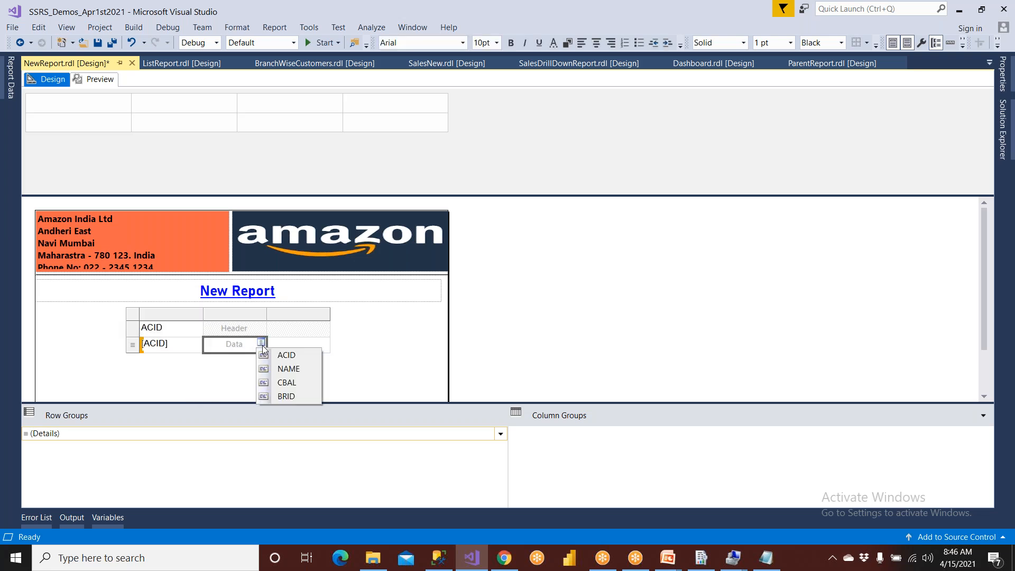
pyautogui.click(274, 367)
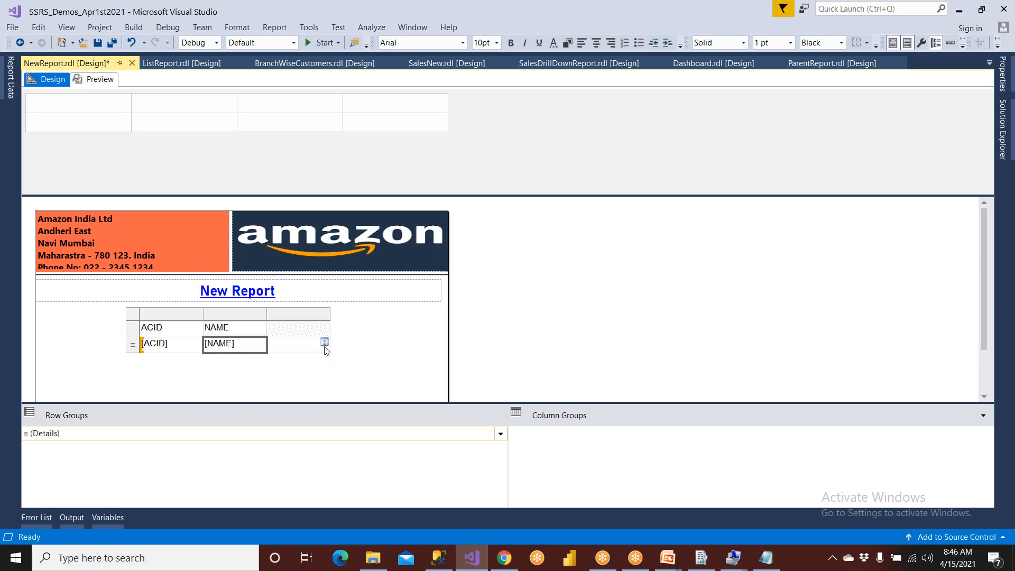
pyautogui.click(324, 343)
pyautogui.click(336, 382)
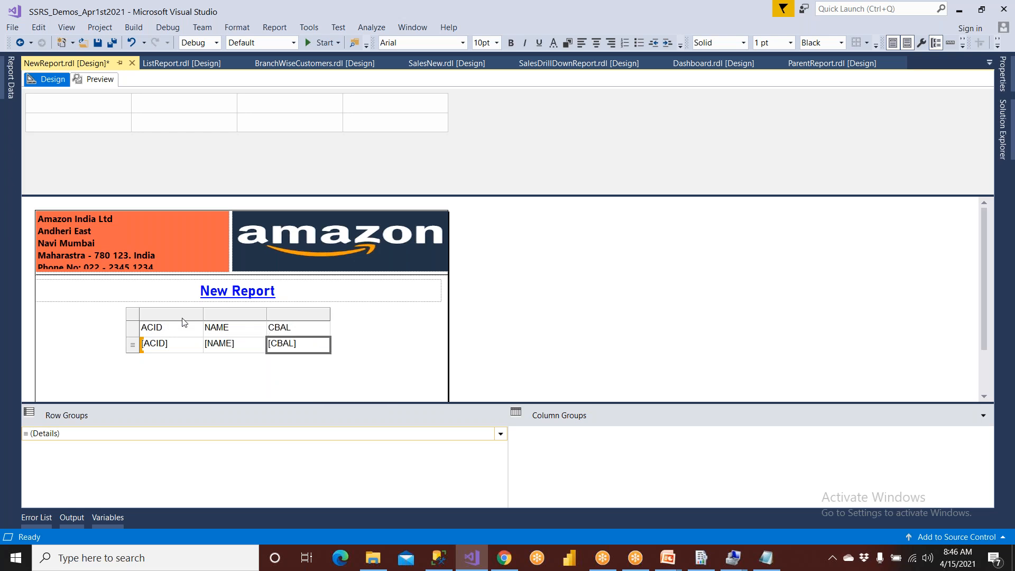
# - Move the table closer to the report's left edge and add a BRID column to the right of CBAL
pyautogui.click(141, 320)
pyautogui.moveTo(146, 320); pyautogui.dragTo(85, 321)
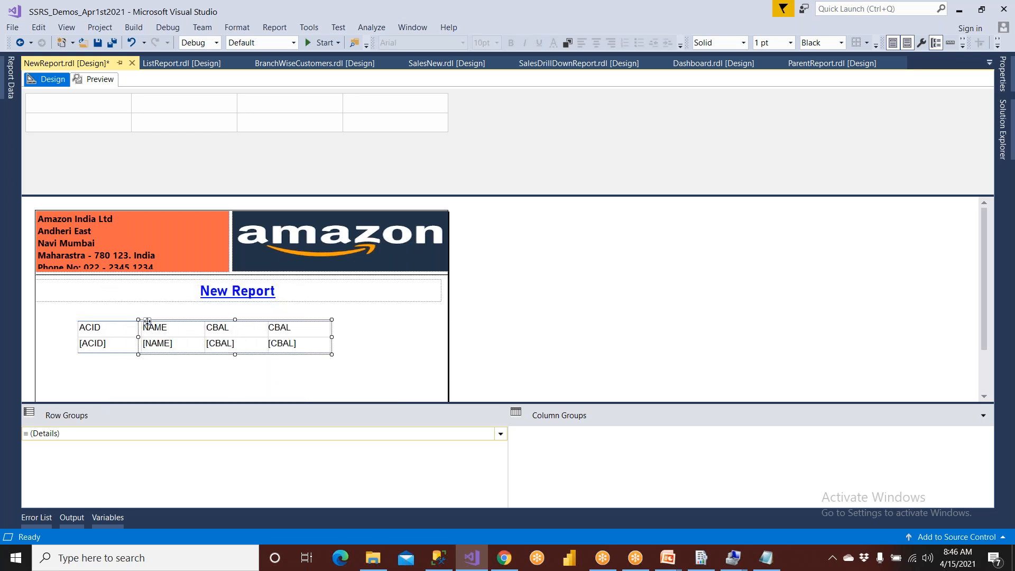
pyautogui.click(233, 322)
pyautogui.rightClick(233, 318)
pyautogui.moveTo(283, 324)
pyautogui.click(358, 343)
pyautogui.click(325, 344)
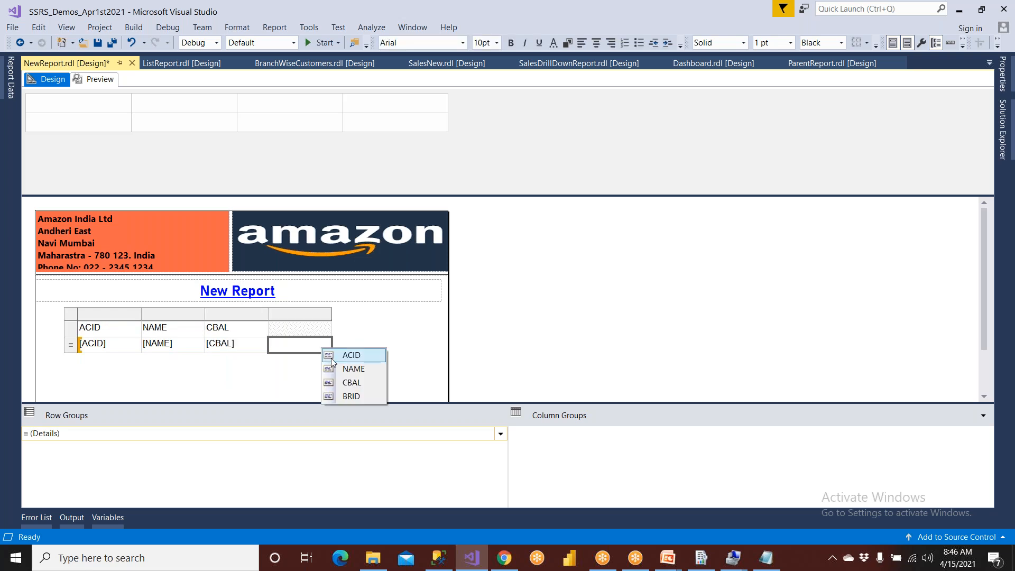
pyautogui.click(350, 397)
# - Make the table's header row text bold and colour it gold
pyautogui.click(72, 317)
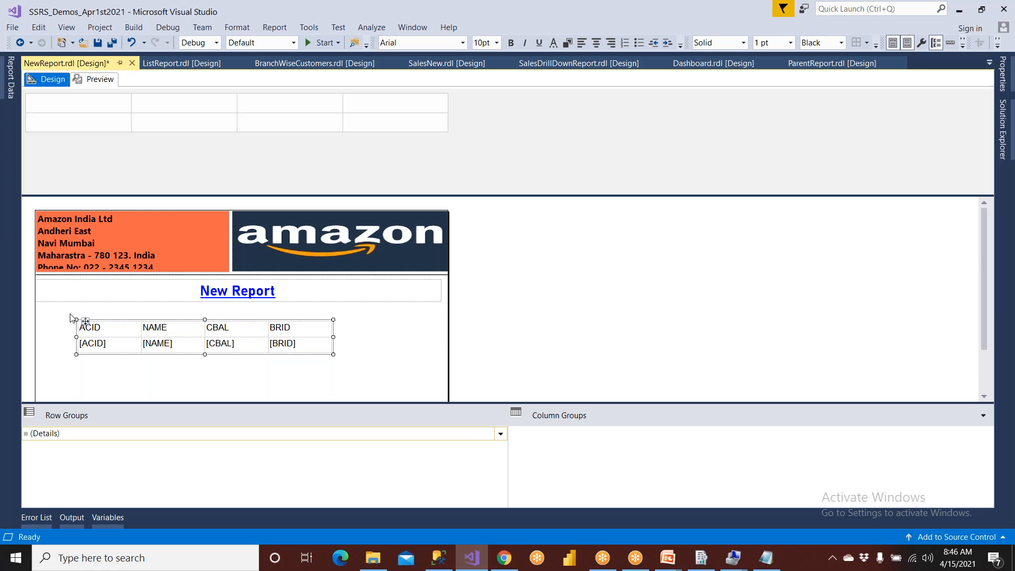
pyautogui.click(85, 331)
pyautogui.click(74, 327)
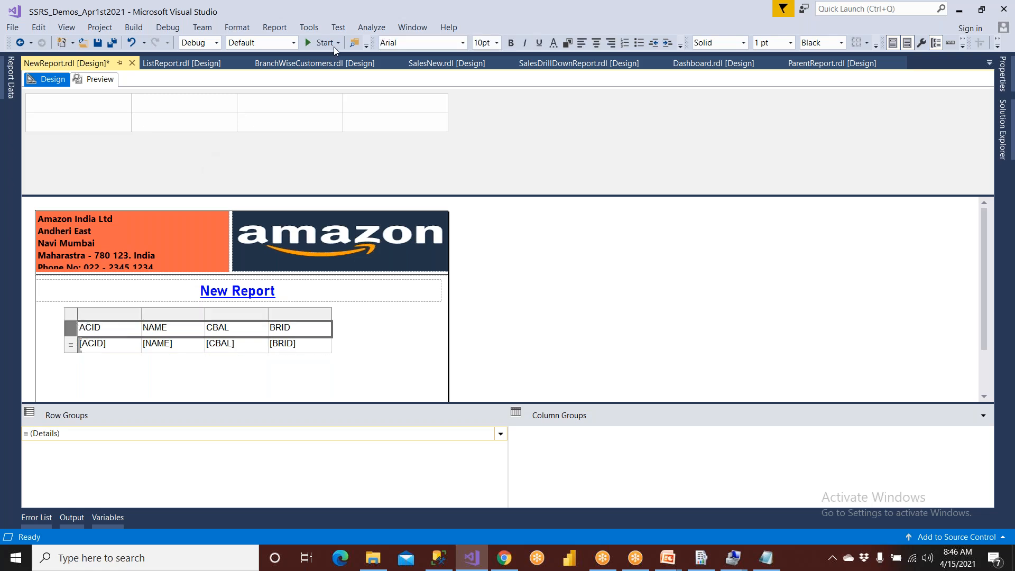
pyautogui.click(510, 43)
pyautogui.click(552, 43)
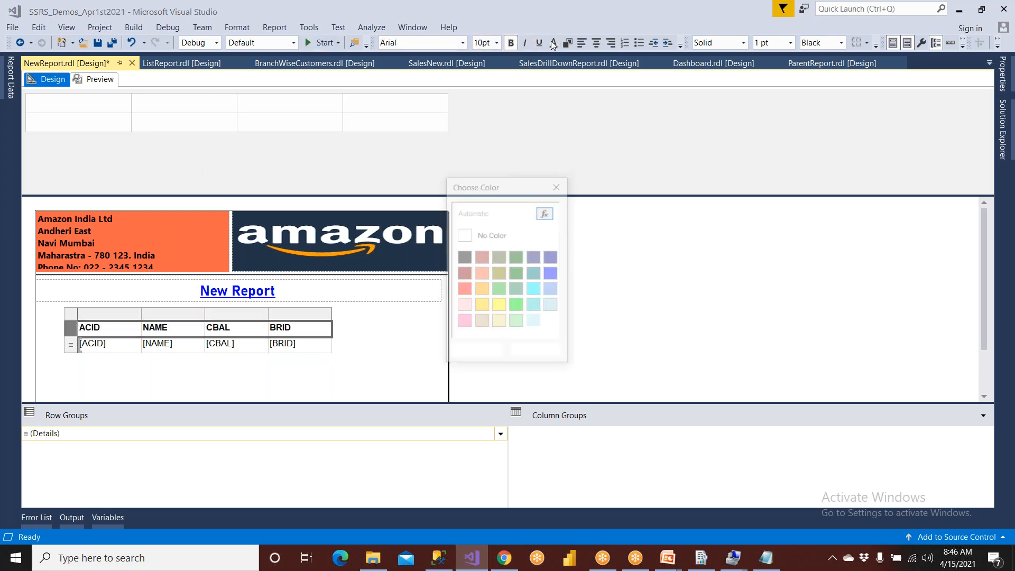
pyautogui.click(485, 308)
pyautogui.click(476, 352)
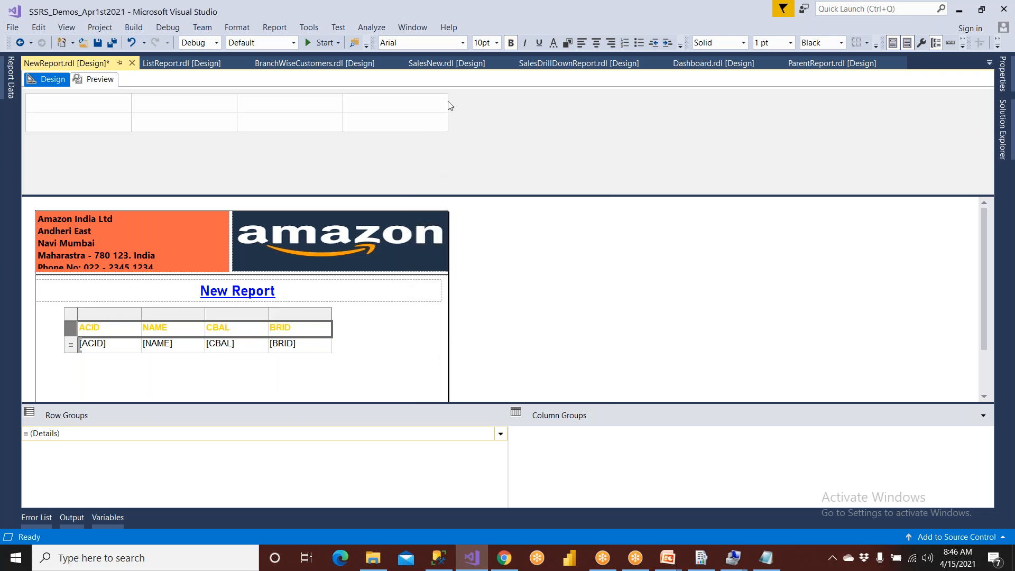
# - Give the table's header row a blue background fill
pyautogui.click(566, 46)
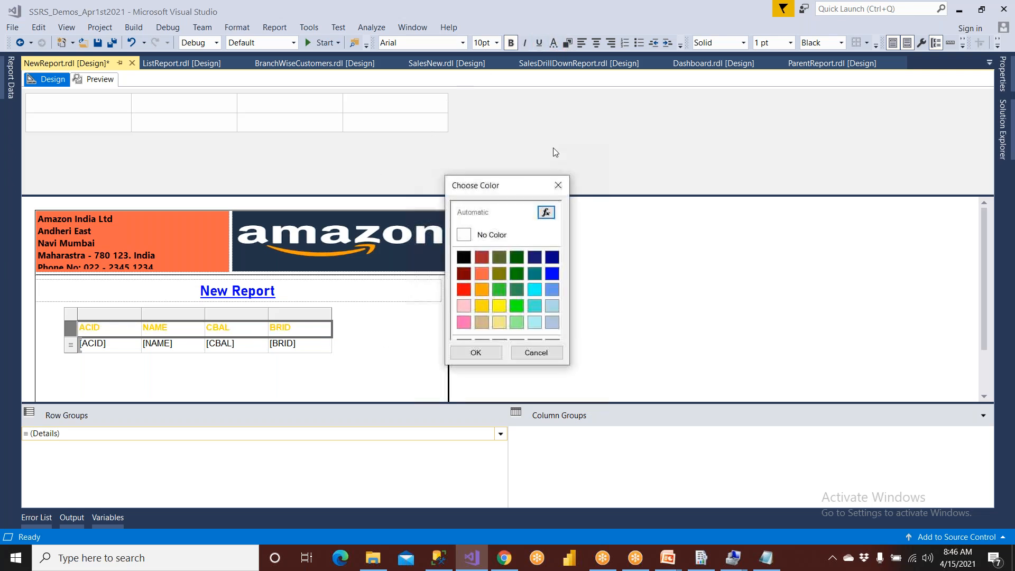
pyautogui.click(552, 273)
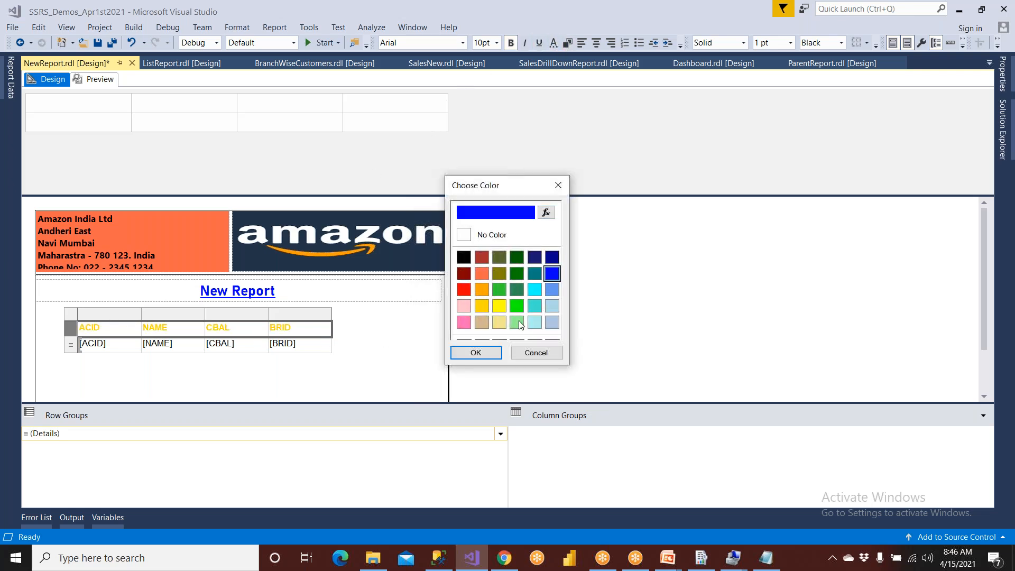
pyautogui.click(476, 352)
# - Shift the whole table slightly toward the report's left edge and enlarge it in width and height
pyautogui.click(85, 321)
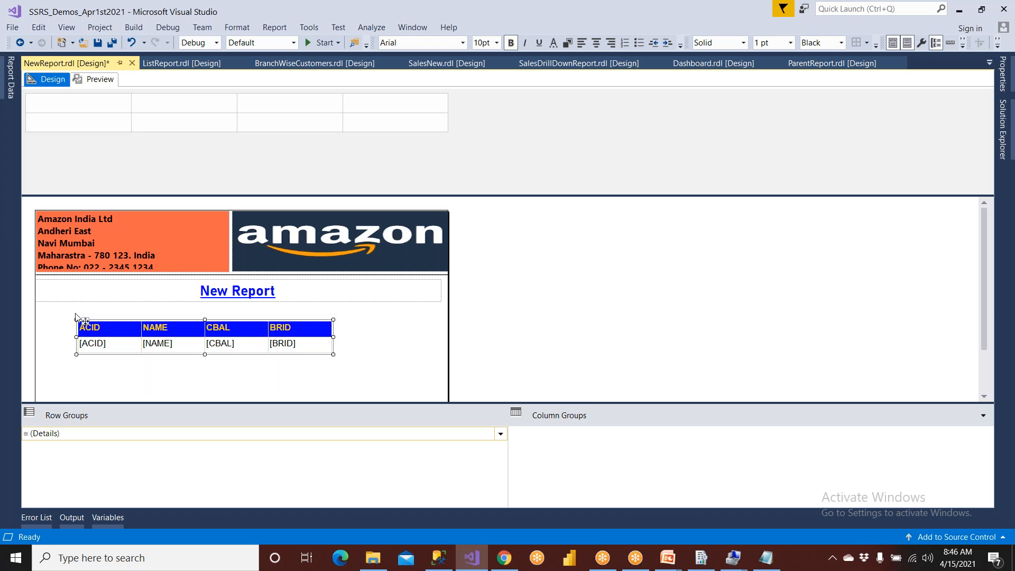
pyautogui.moveTo(85, 320); pyautogui.dragTo(66, 321)
pyautogui.moveTo(315, 354); pyautogui.dragTo(395, 363)
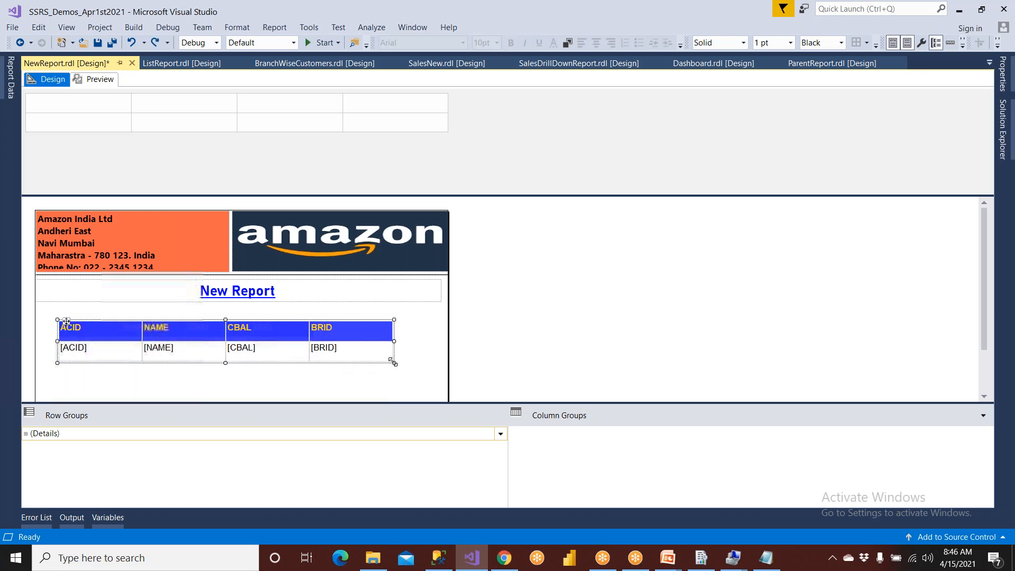
# - Narrow the table's ACID column and widen its NAME column
pyautogui.click(94, 329)
pyautogui.moveTo(141, 313); pyautogui.dragTo(113, 313)
pyautogui.click(159, 313)
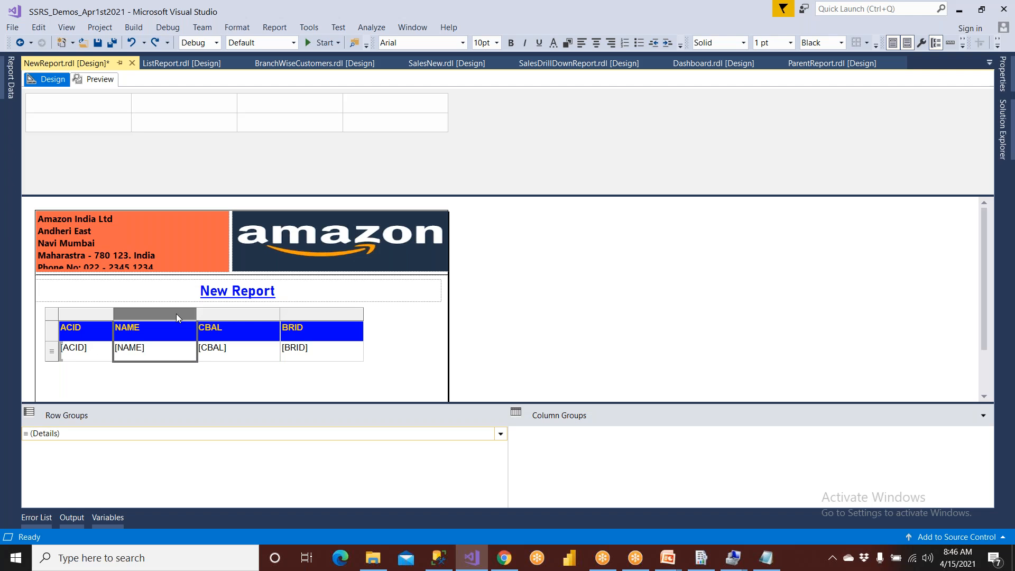
pyautogui.moveTo(197, 316); pyautogui.dragTo(255, 315)
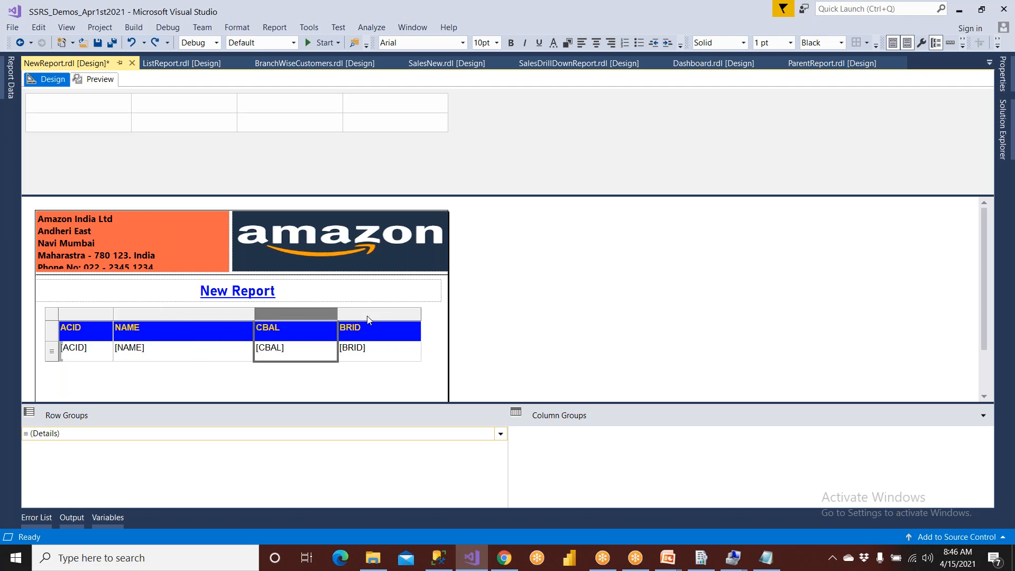
# - Center the text in the table's BRID and CBAL columns
pyautogui.click(407, 317)
pyautogui.click(596, 42)
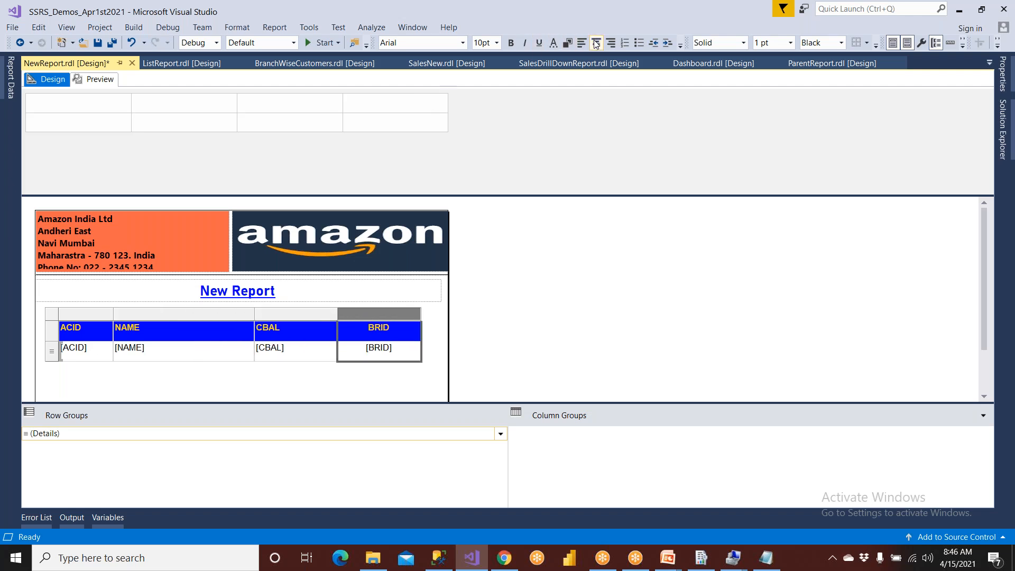
pyautogui.click(277, 317)
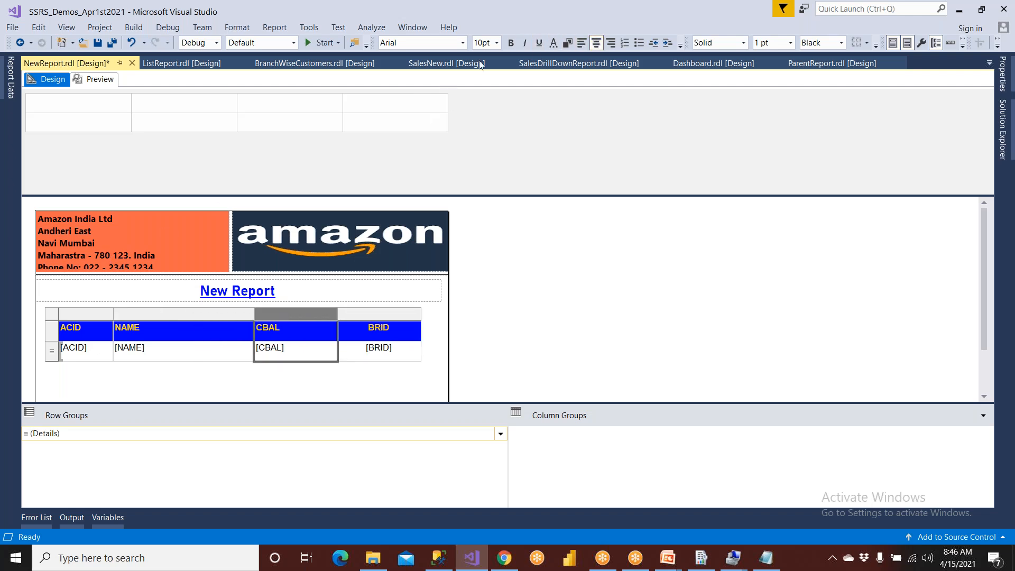
pyautogui.click(596, 43)
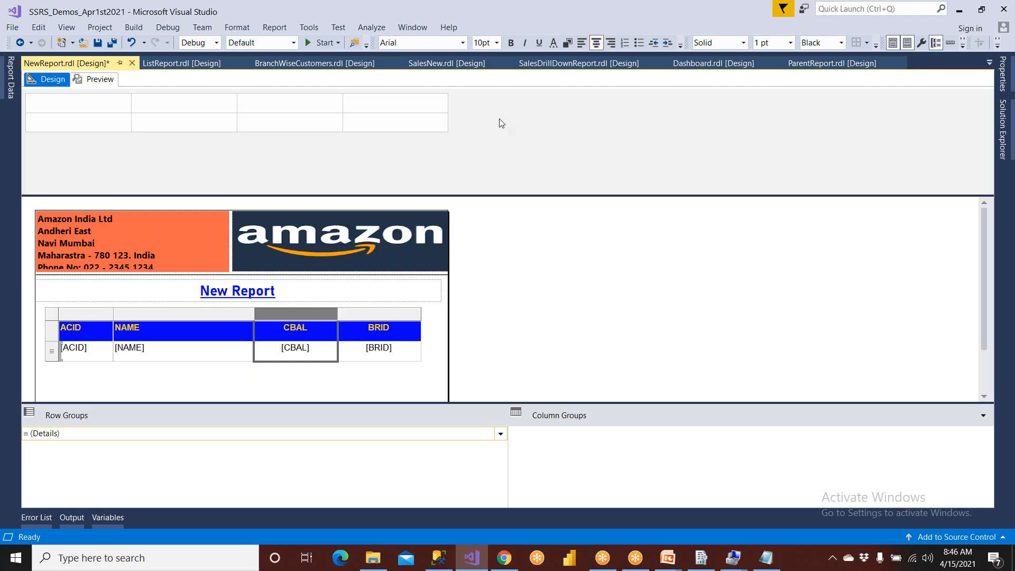
# - Format the CBAL detail cell as Currency with two decimal places, then save and preview the report
pyautogui.rightClick(324, 353)
pyautogui.click(336, 402)
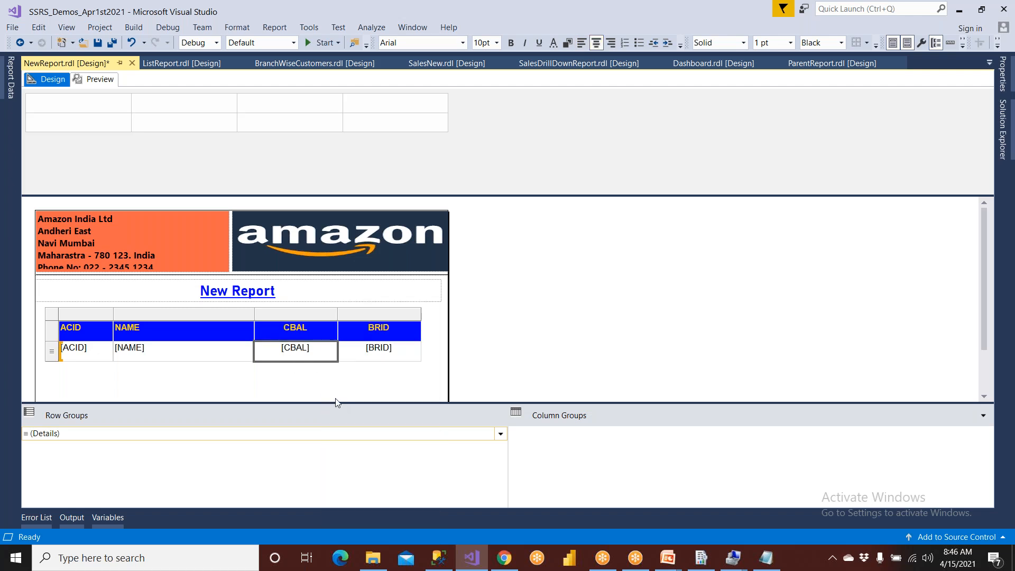
pyautogui.click(305, 77)
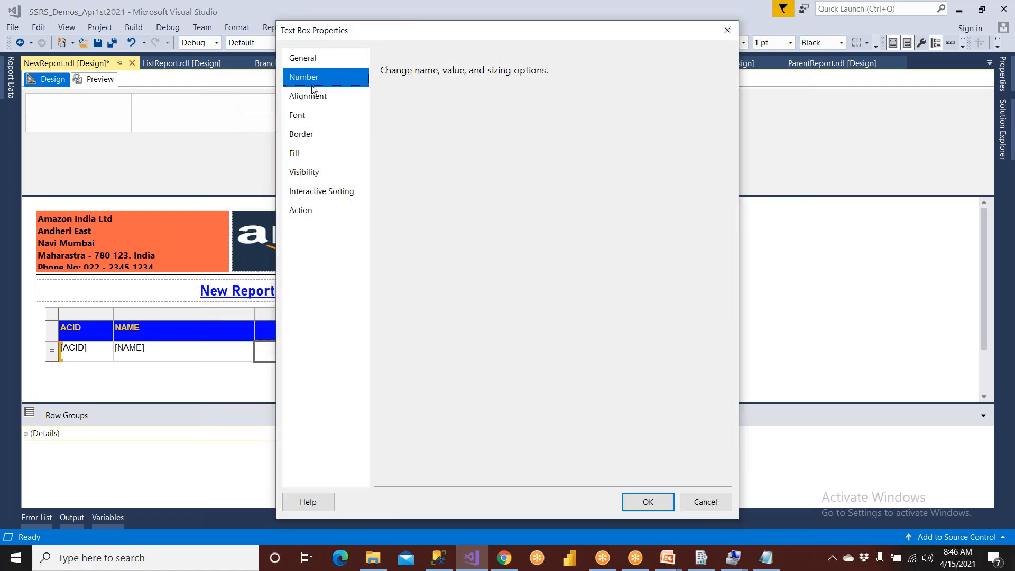
pyautogui.click(400, 138)
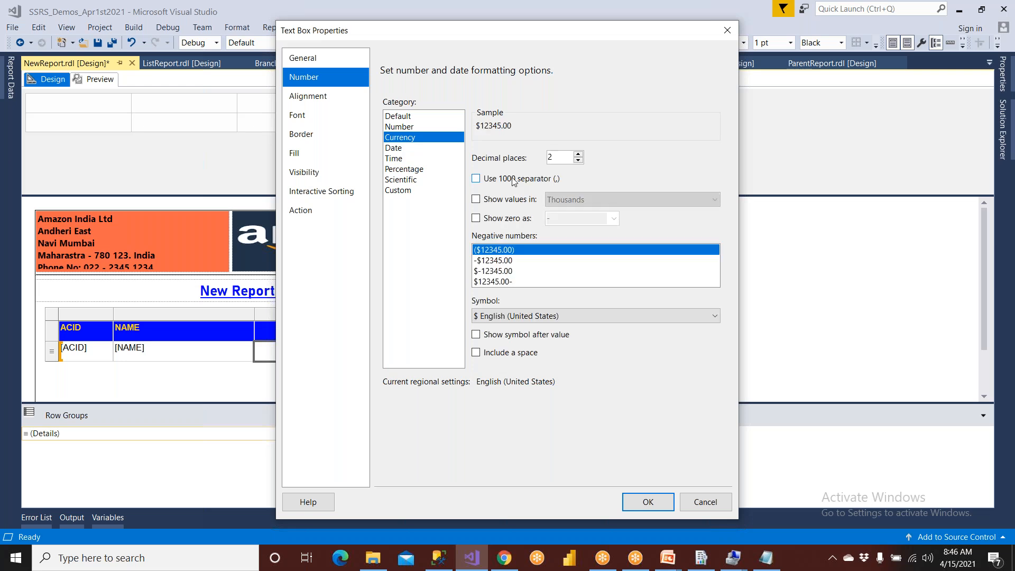
pyautogui.click(648, 502)
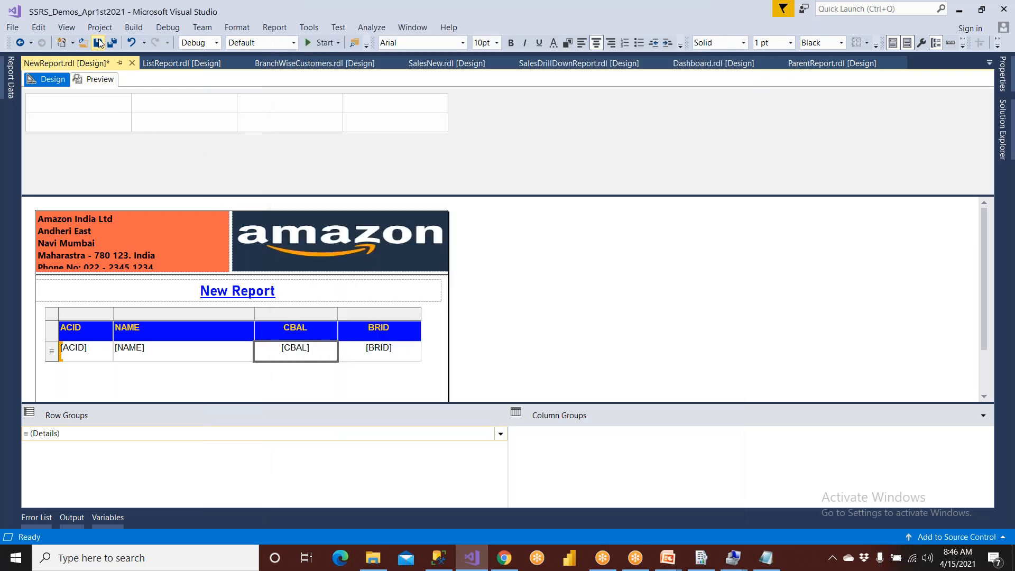
pyautogui.click(100, 79)
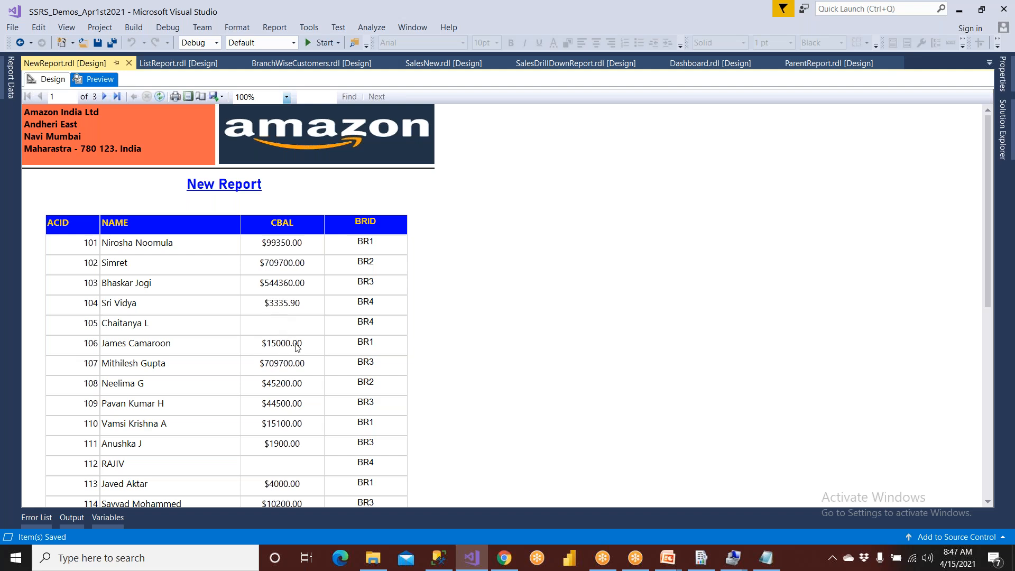
# - Switch to SQL Server Management Studio, run the AMASTER SELECT query and check the CBAL column for missing values
pyautogui.click(439, 558)
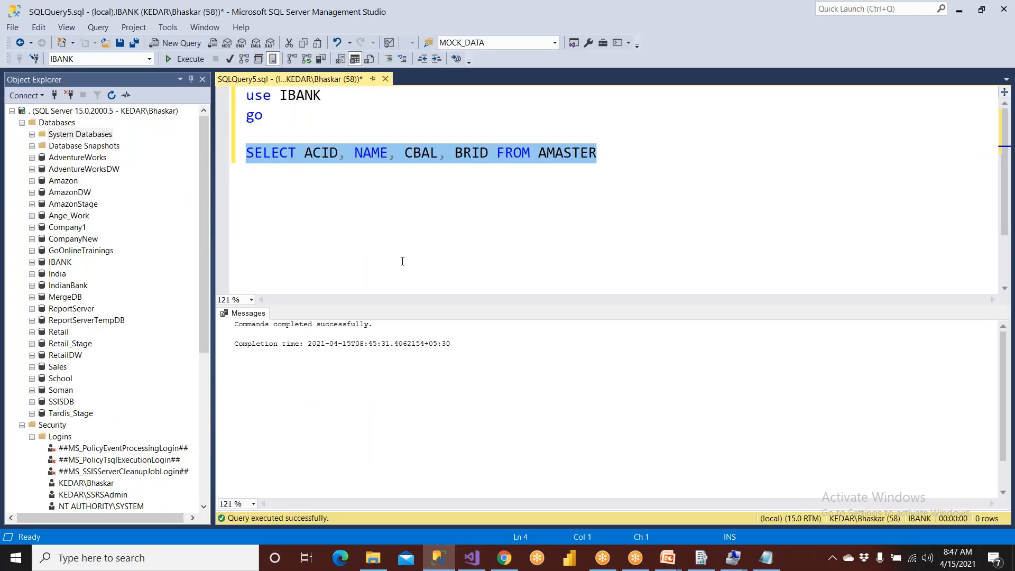
pyautogui.click(404, 153)
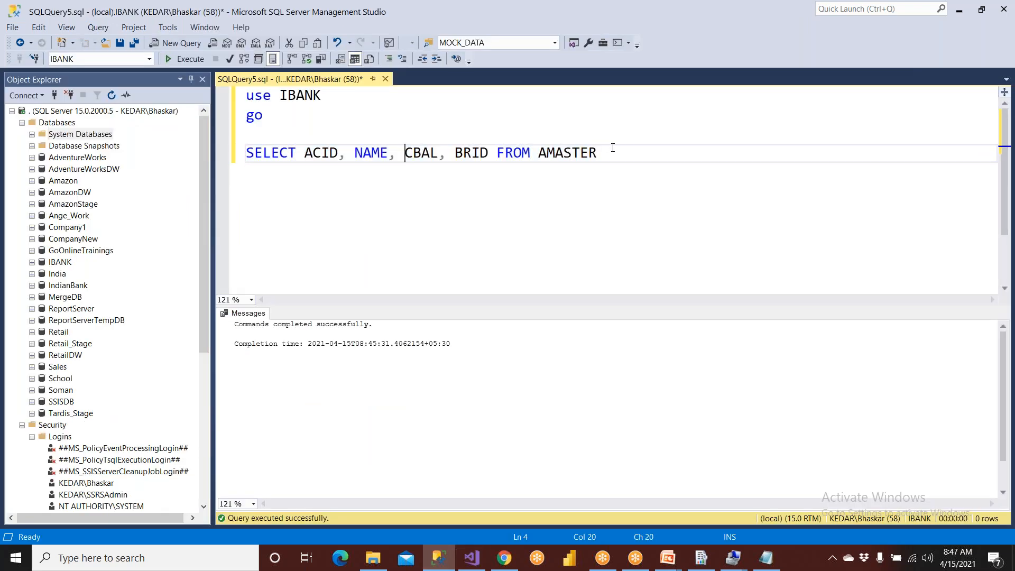
pyautogui.moveTo(613, 148); pyautogui.dragTo(213, 167)
pyautogui.press('F5')
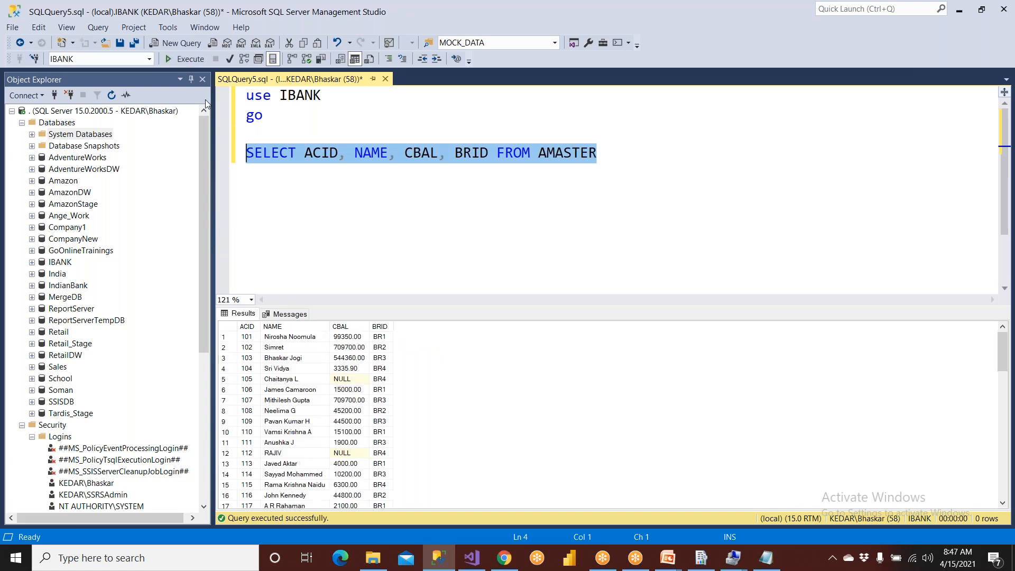
pyautogui.click(349, 455)
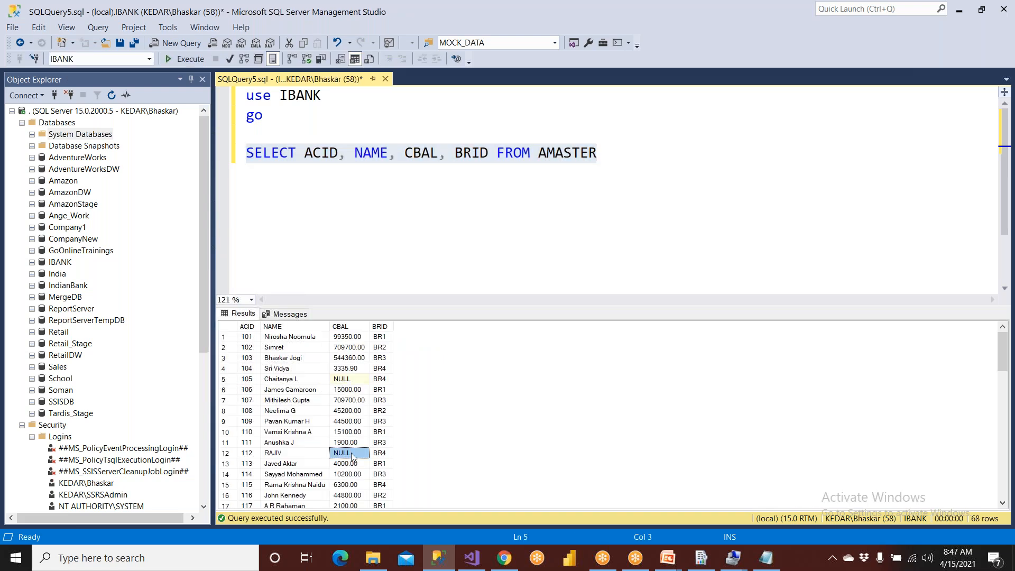
# - Replace CBAL in the SELECT query with isnull(CBAL,0) as Balance and run the statement
pyautogui.moveTo(285, 116); pyautogui.dragTo(370, 87)
pyautogui.click(406, 154)
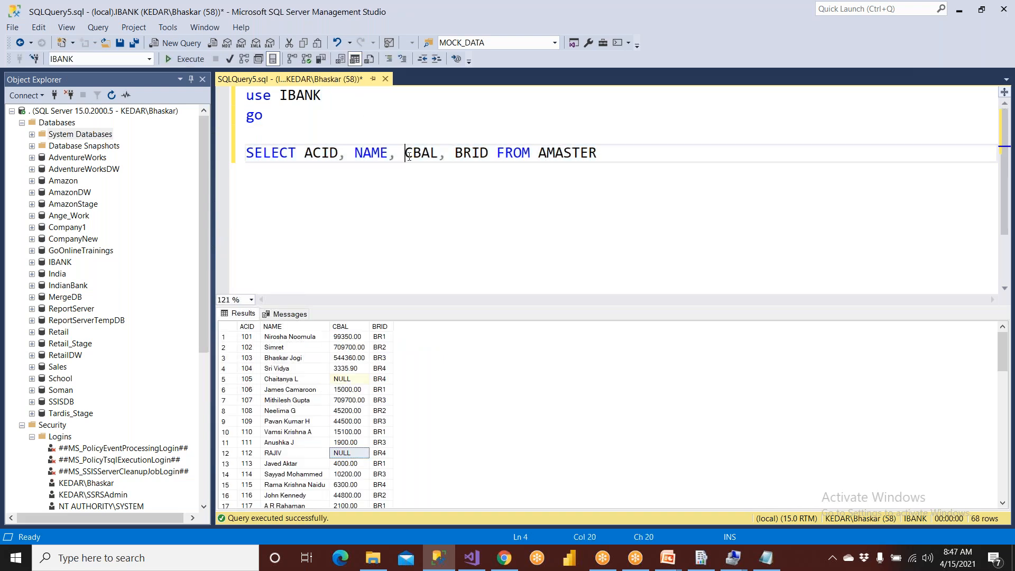
pyautogui.write('isnuLL')
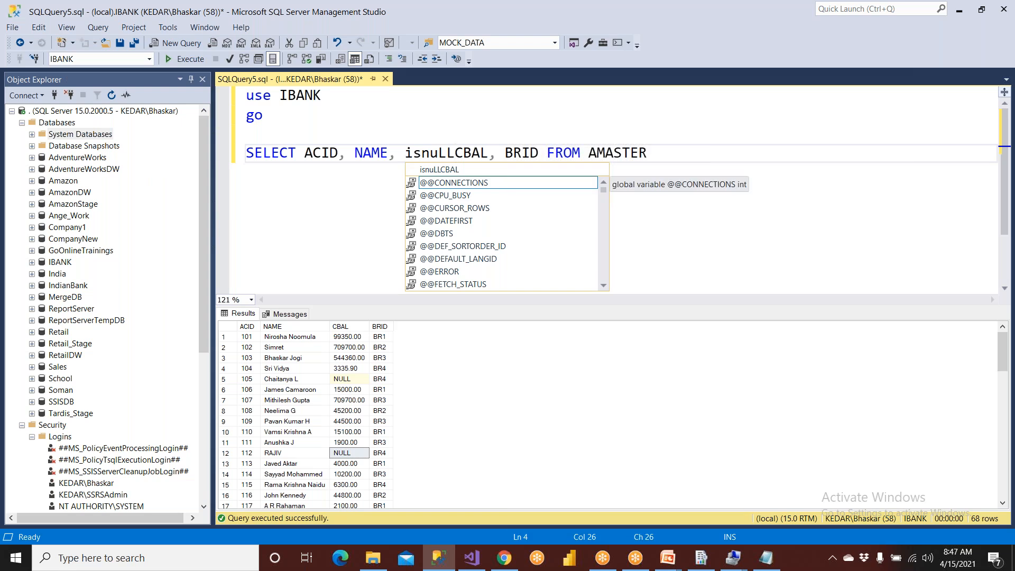
pyautogui.press('BackSpace')
pyautogui.press('BackSpace')
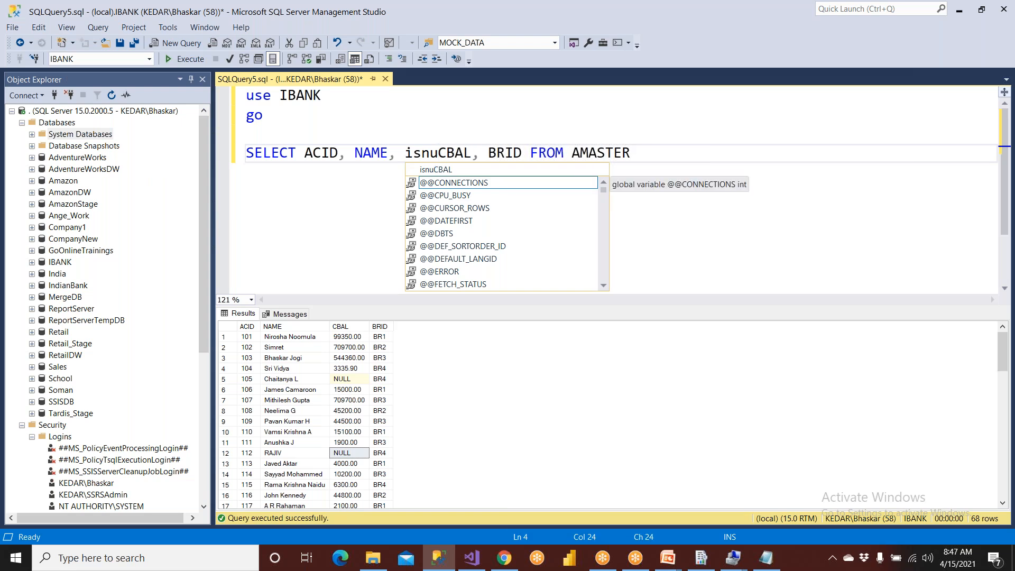
pyautogui.write('ll(')
pyautogui.press('Right')
pyautogui.press('Right')
pyautogui.press('Right')
pyautogui.press('Right')
pyautogui.write(',0) as Balance')
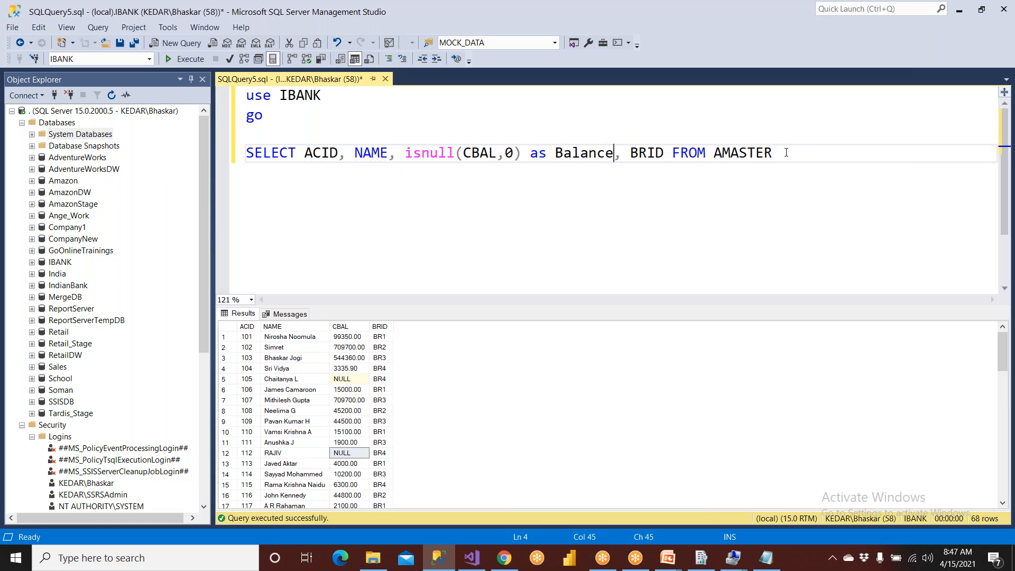
pyautogui.moveTo(779, 152); pyautogui.dragTo(245, 152)
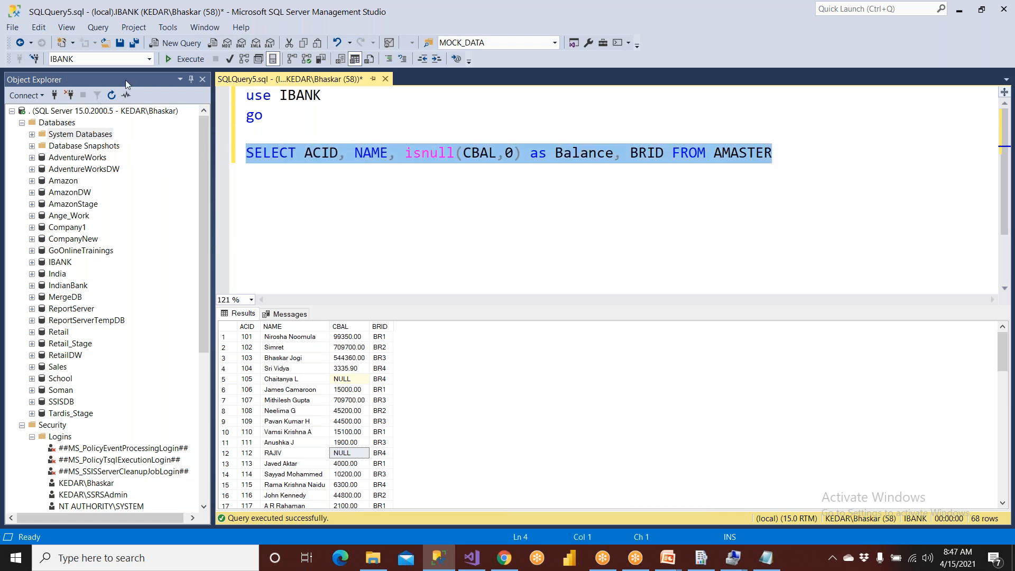
pyautogui.click(180, 60)
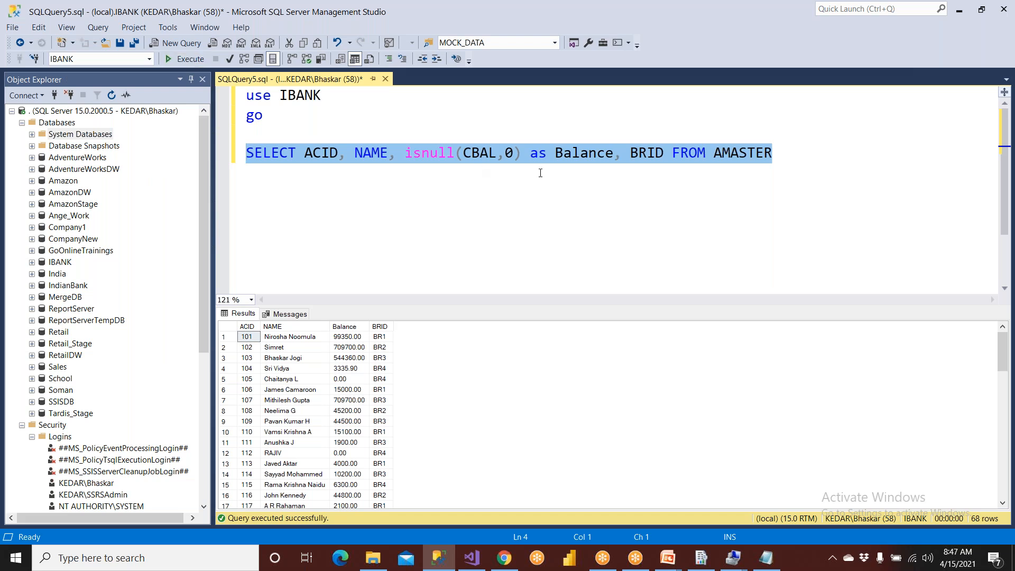
# - Change the query's column alias to uppercase BALANCE and copy the complete SELECT statement
pyautogui.doubleClick(578, 155)
pyautogui.hotkey('ctrl', 'shift', 'u')
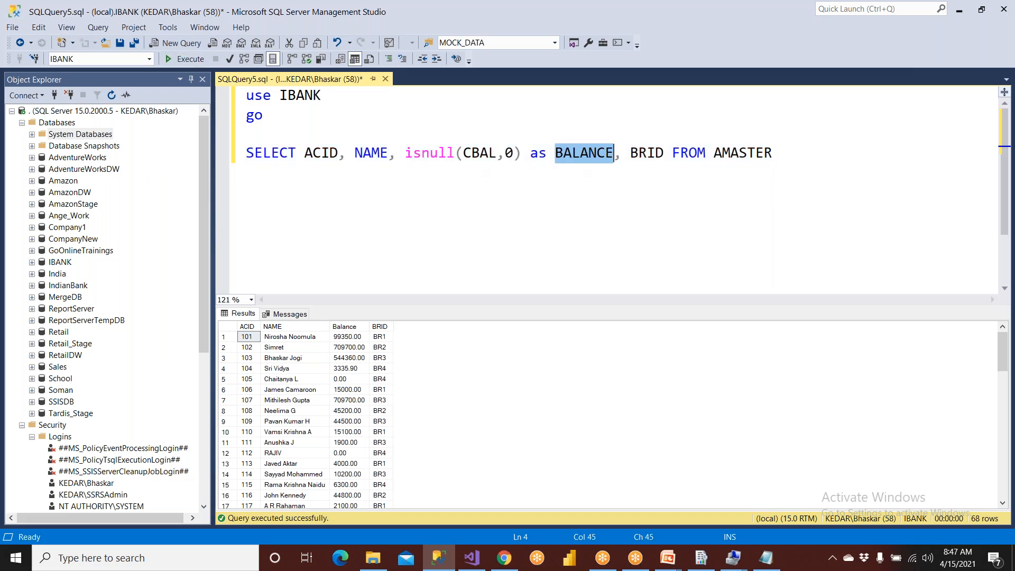
pyautogui.click(776, 153)
pyautogui.moveTo(776, 152); pyautogui.dragTo(213, 162)
pyautogui.hotkey('ctrl', 'c')
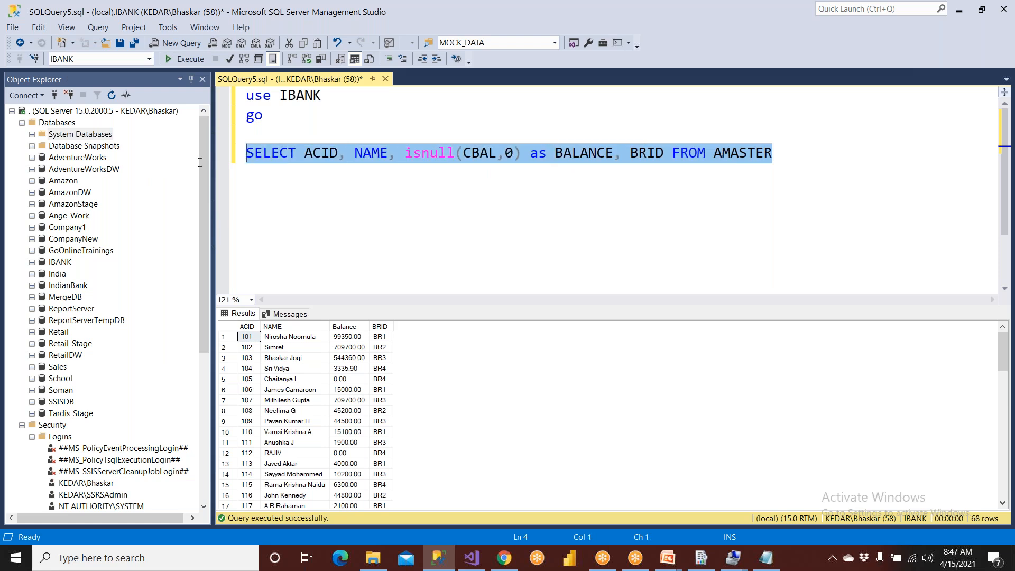
# - Back in Visual Studio's report design, replace the MAinSET dataset's query with the copied SELECT statement
pyautogui.click(471, 558)
pyautogui.click(52, 79)
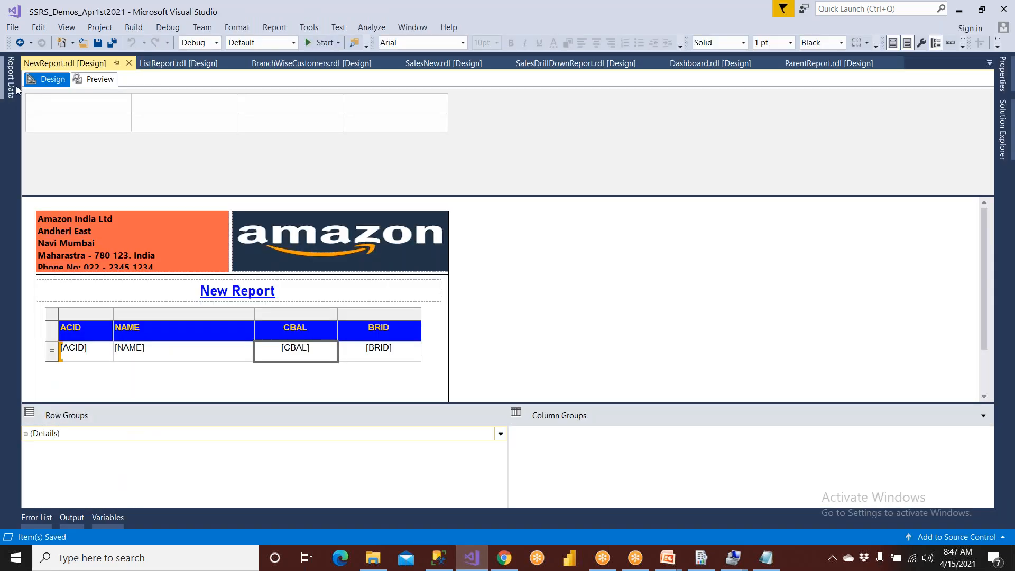
pyautogui.click(10, 77)
pyautogui.doubleClick(74, 168)
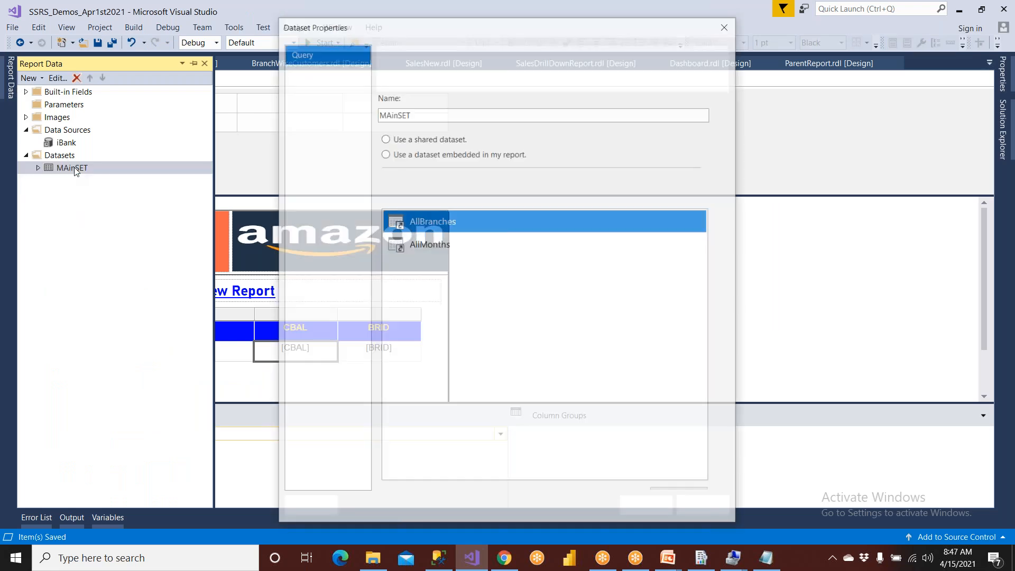
pyautogui.hotkey('ctrl', 'a')
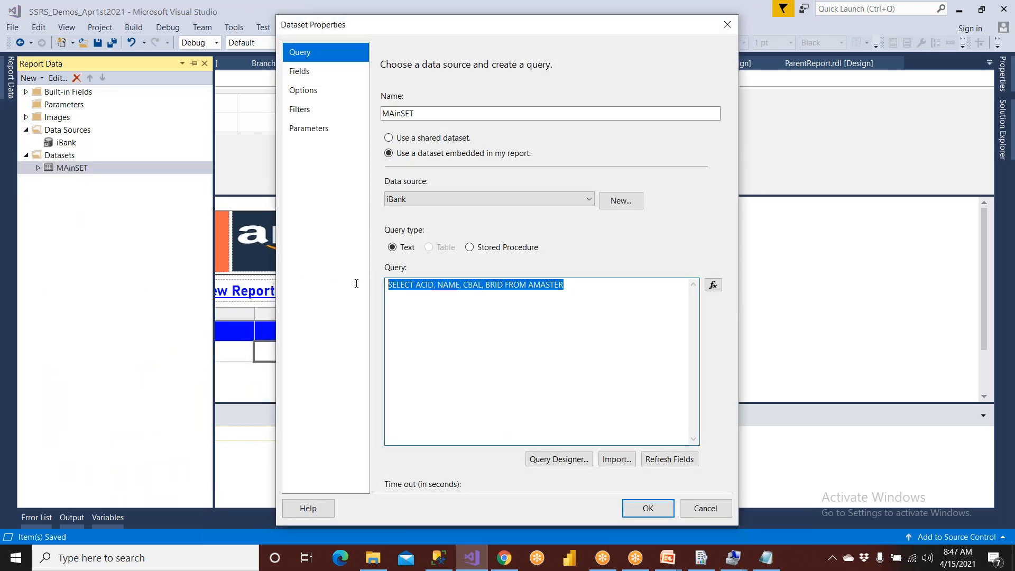
pyautogui.hotkey('ctrl', 'v')
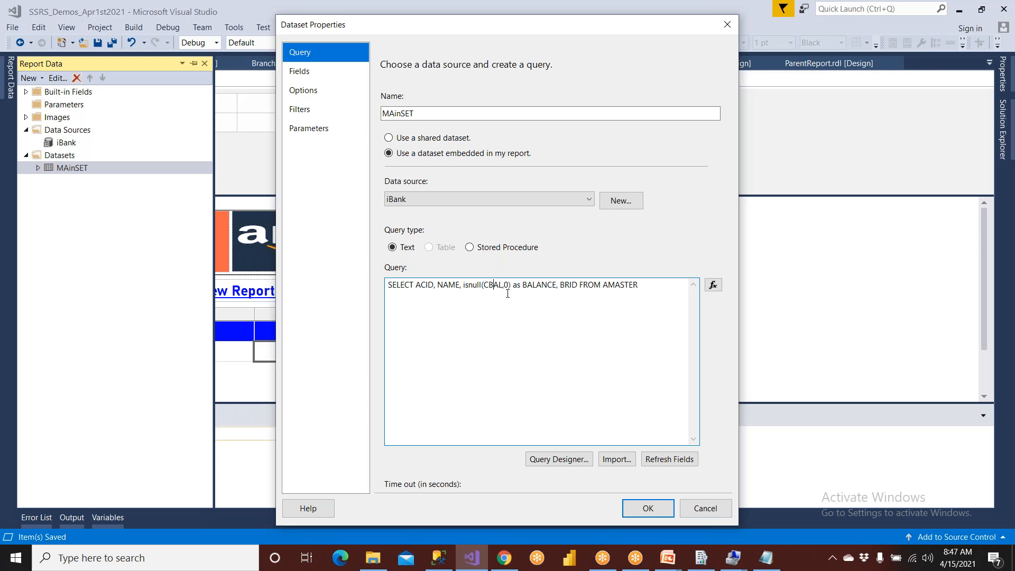
# - Change the BALANCE alias in the MAinSET query to CBAL, apply the dataset changes, then save and preview the report
pyautogui.hotkey('shift', 'Right')
pyautogui.hotkey('shift', 'Right')
pyautogui.hotkey('shift', 'Right')
pyautogui.hotkey('shift', 'Right')
pyautogui.hotkey('shift', 'Right')
pyautogui.hotkey('shift', 'Right')
pyautogui.hotkey('shift', 'Right')
pyautogui.write('CBAL')
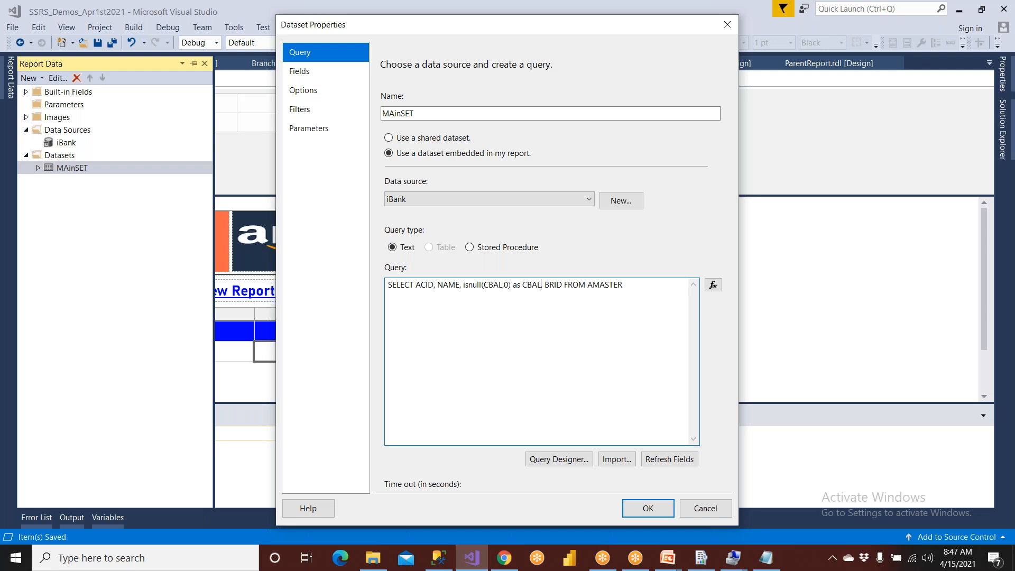
pyautogui.click(647, 506)
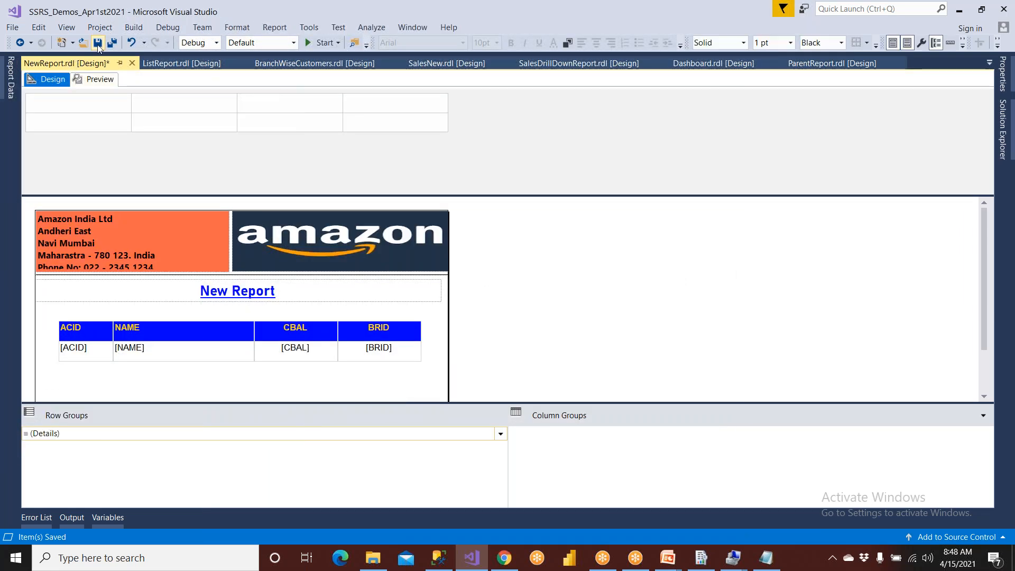
pyautogui.click(98, 79)
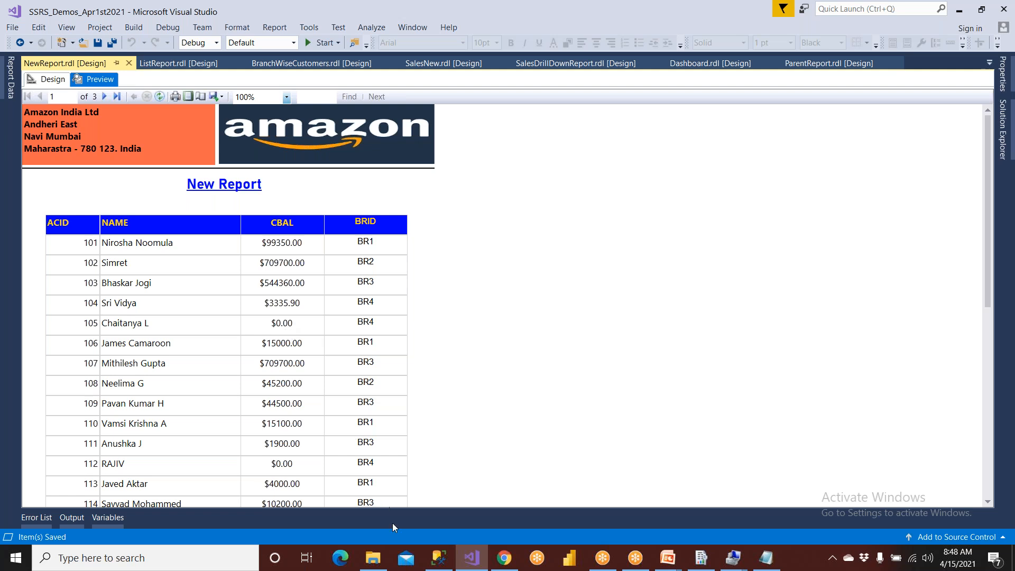
# - Switch to SQL Server Management Studio and check how isnull fills the missing balances in the query results
pyautogui.click(439, 558)
pyautogui.click(360, 382)
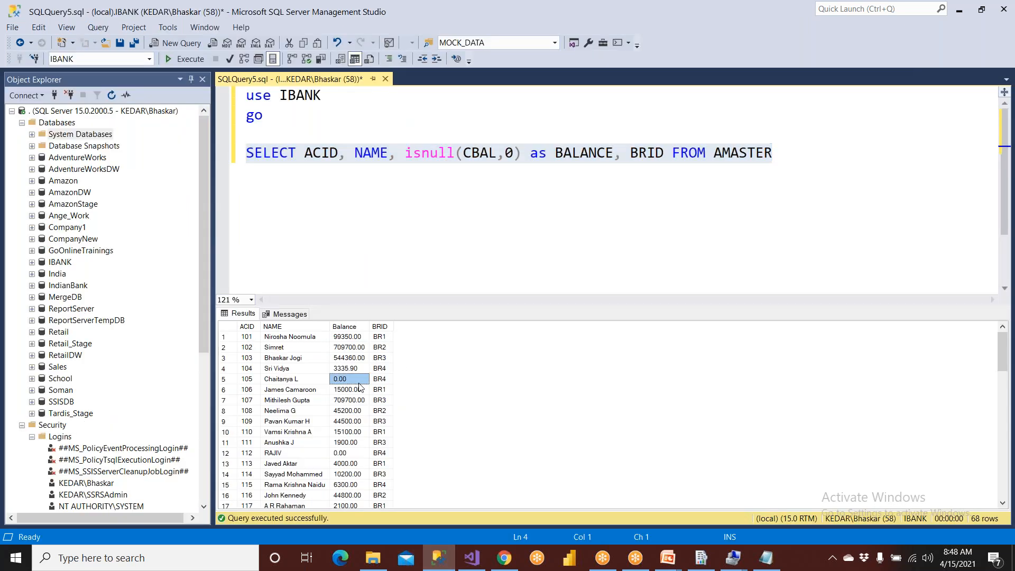
pyautogui.click(345, 451)
pyautogui.click(393, 153)
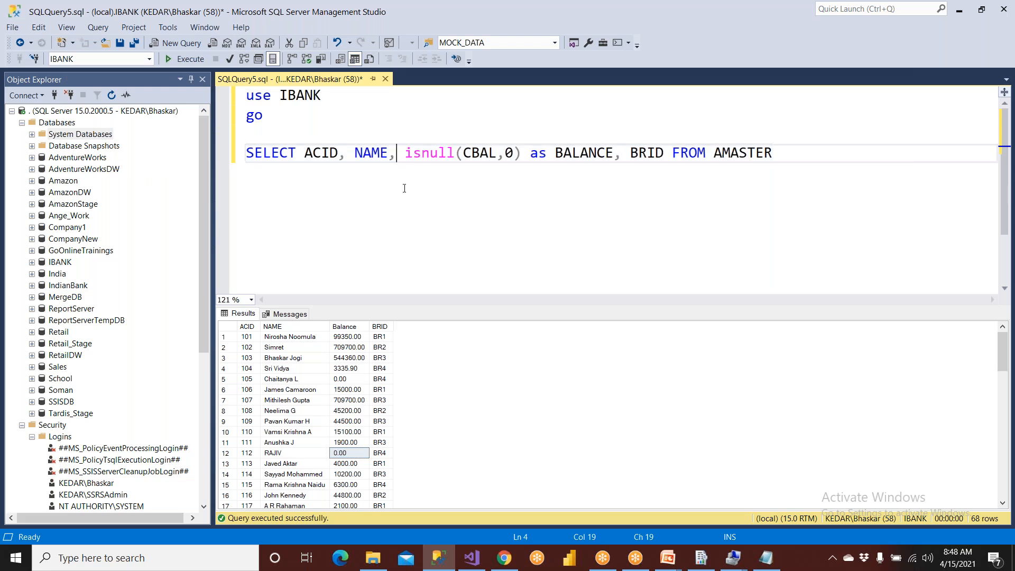
# - Set the isnull replacement value for CBAL to 100, run the query, and check the filled balances
pyautogui.moveTo(406, 153); pyautogui.dragTo(464, 153)
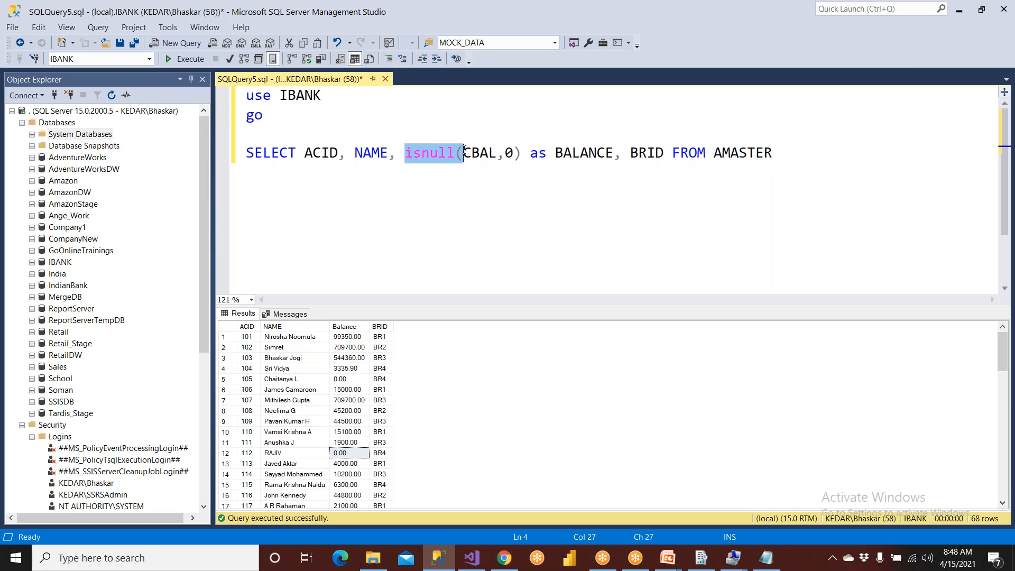
pyautogui.doubleClick(490, 154)
pyautogui.doubleClick(510, 153)
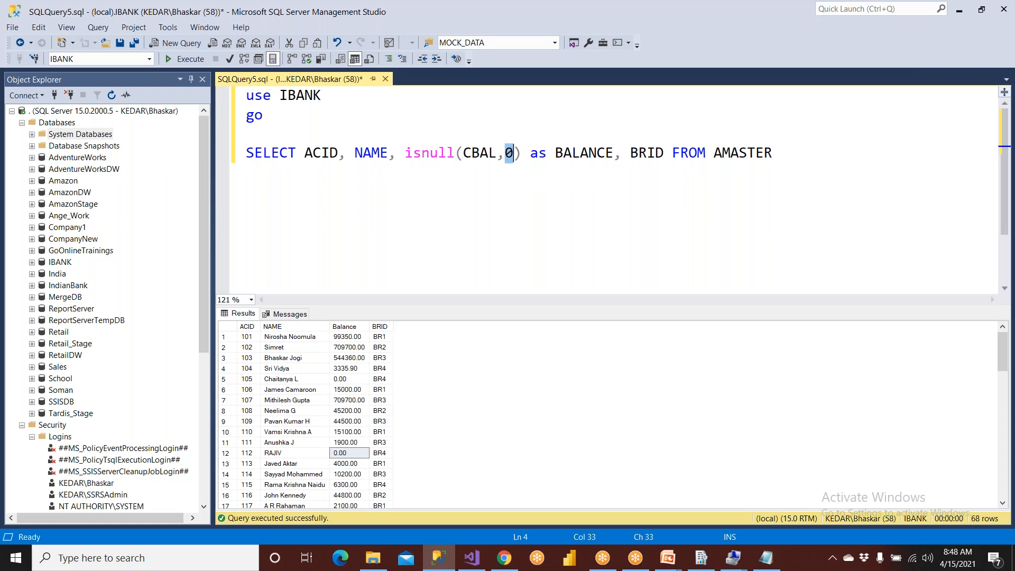
pyautogui.write('100')
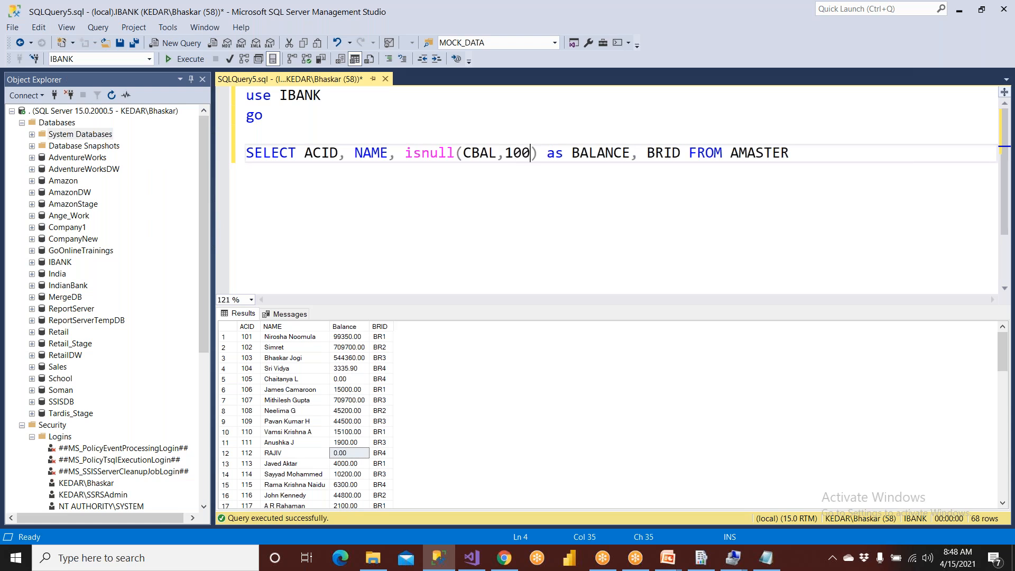
pyautogui.click(191, 60)
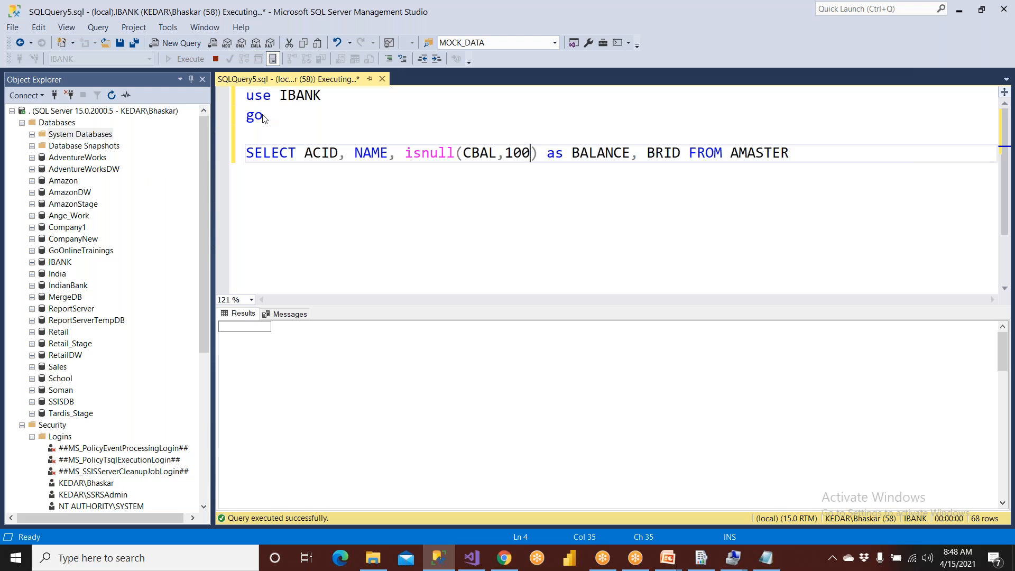
pyautogui.click(359, 380)
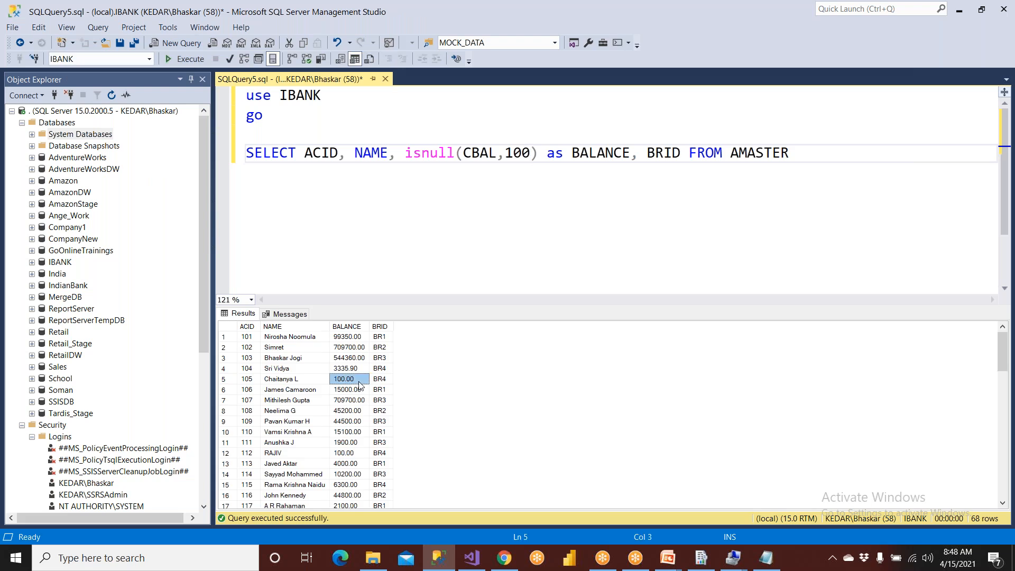
# - Restore the isnull replacement value for CBAL to 0 and run the query again
pyautogui.click(521, 153)
pyautogui.doubleClick(520, 153)
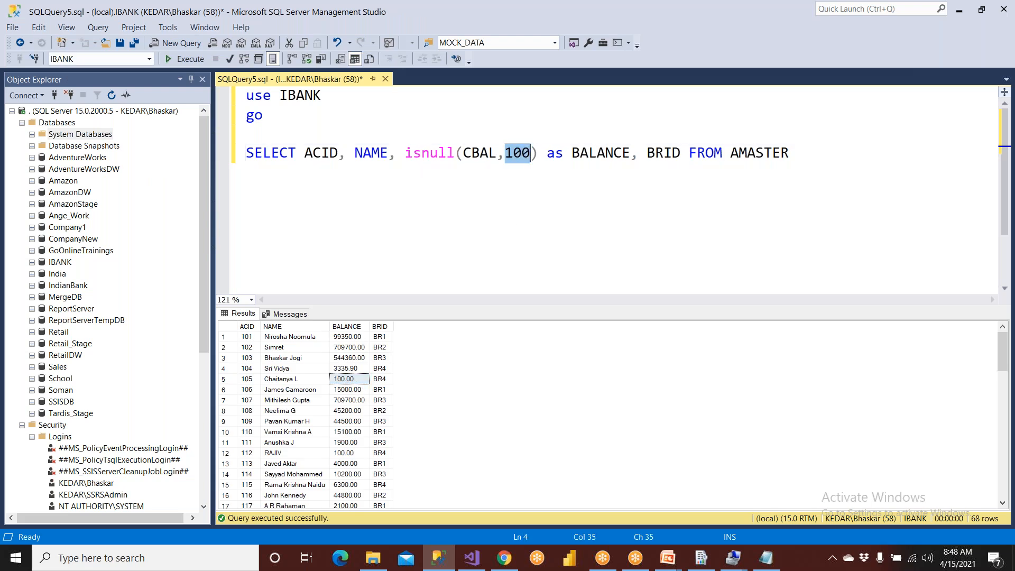
pyautogui.write('0')
pyautogui.press('F5')
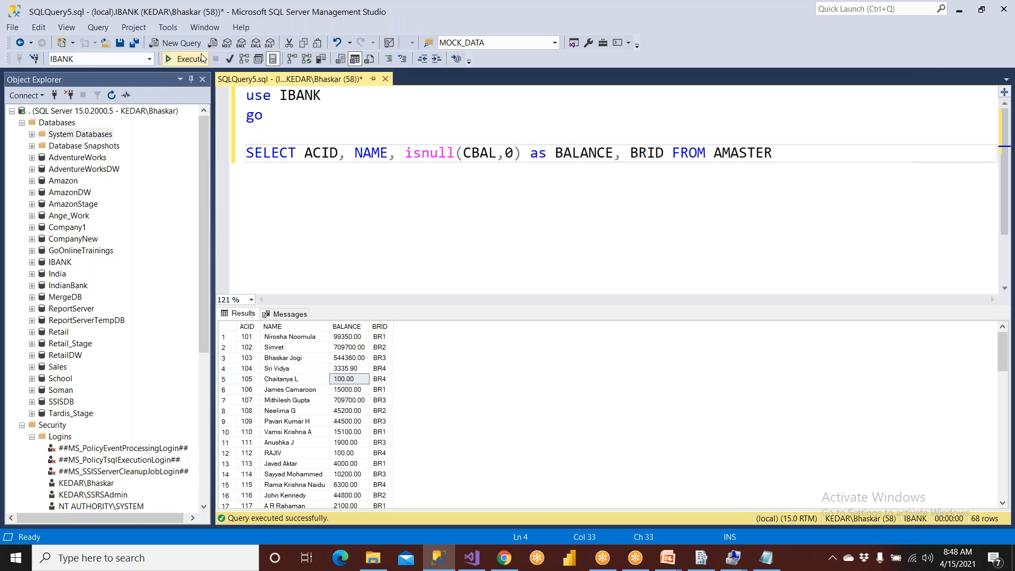
# - Change the BALANCE column alias in the SELECT statement to uppercase CBAL
pyautogui.doubleClick(592, 155)
pyautogui.write('cbal')
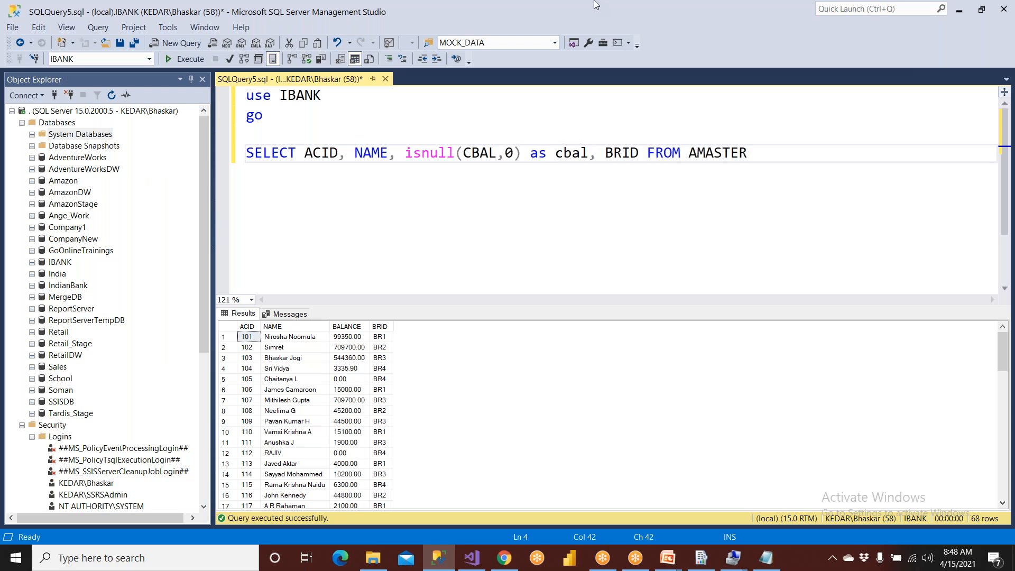
pyautogui.hotkey('ctrl', 'shift', 'Left')
pyautogui.hotkey('ctrl', 'shift', 'u')
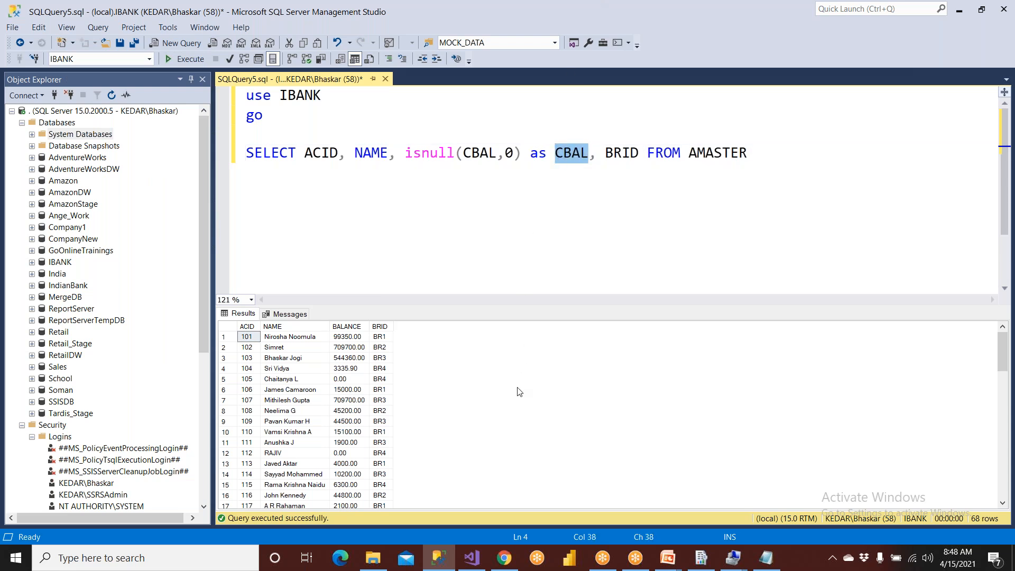
# - Switch to Visual Studio and build NewReport.rdl from the project's reports
pyautogui.click(472, 558)
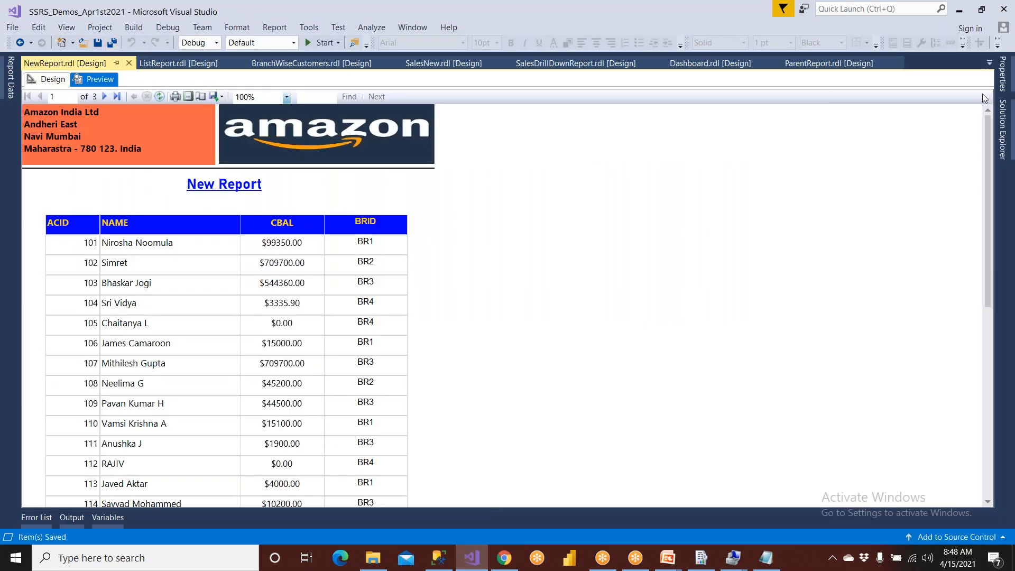
pyautogui.click(1003, 136)
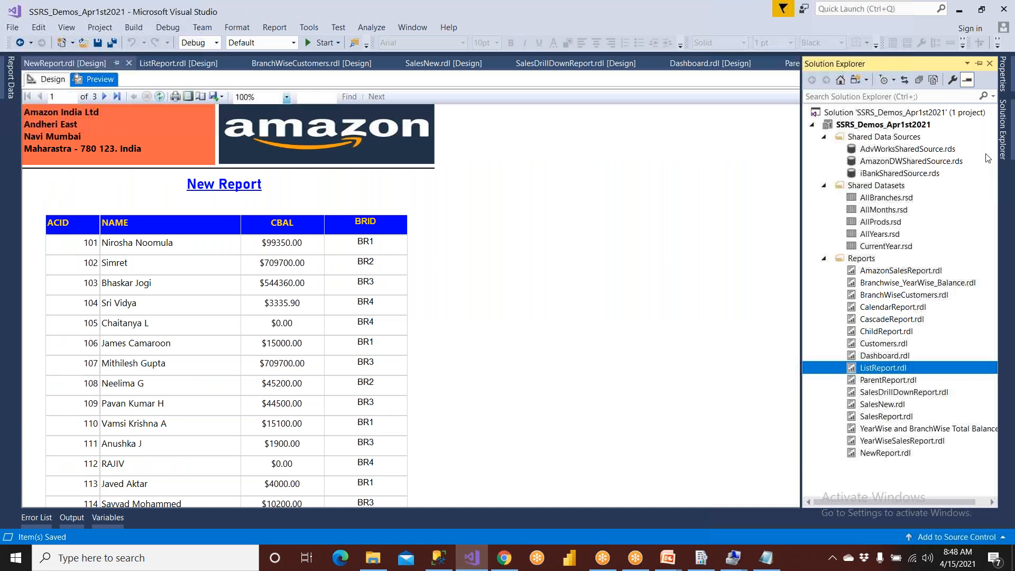
pyautogui.click(901, 453)
pyautogui.rightClick(901, 454)
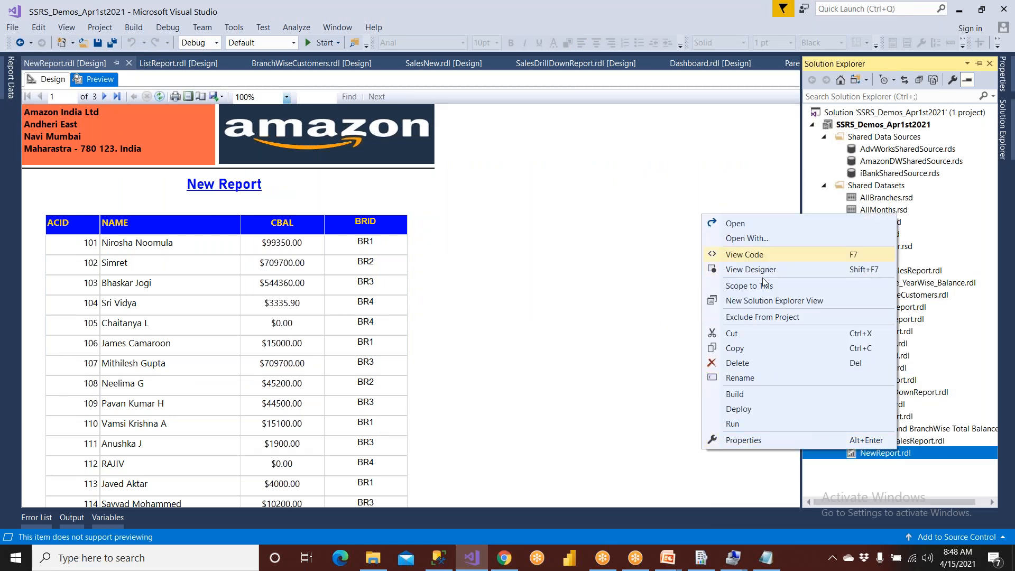
pyautogui.click(762, 395)
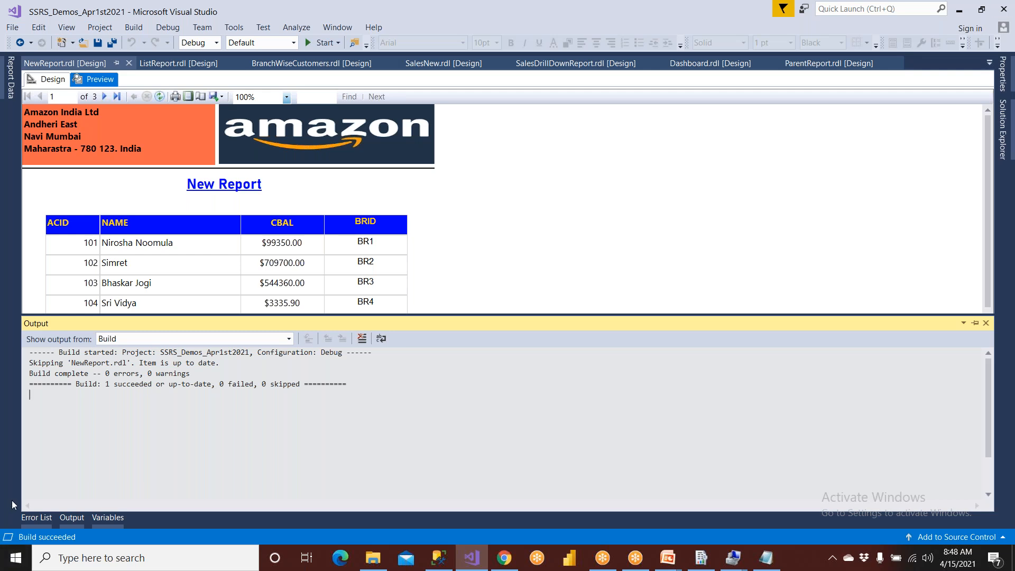
# - Deploy NewReport.rdl to the report server
pyautogui.click(1001, 141)
pyautogui.rightClick(879, 454)
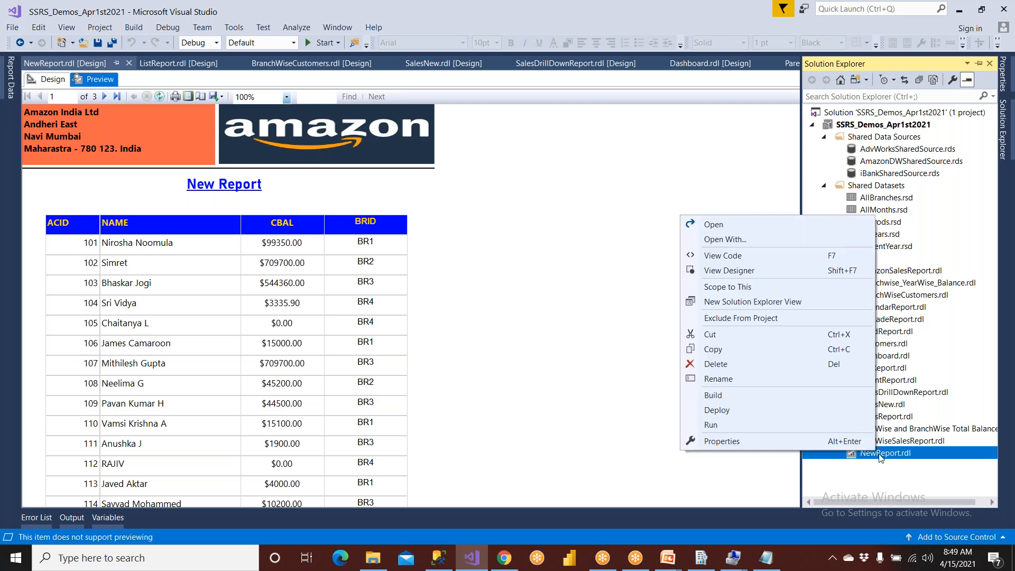
pyautogui.click(744, 411)
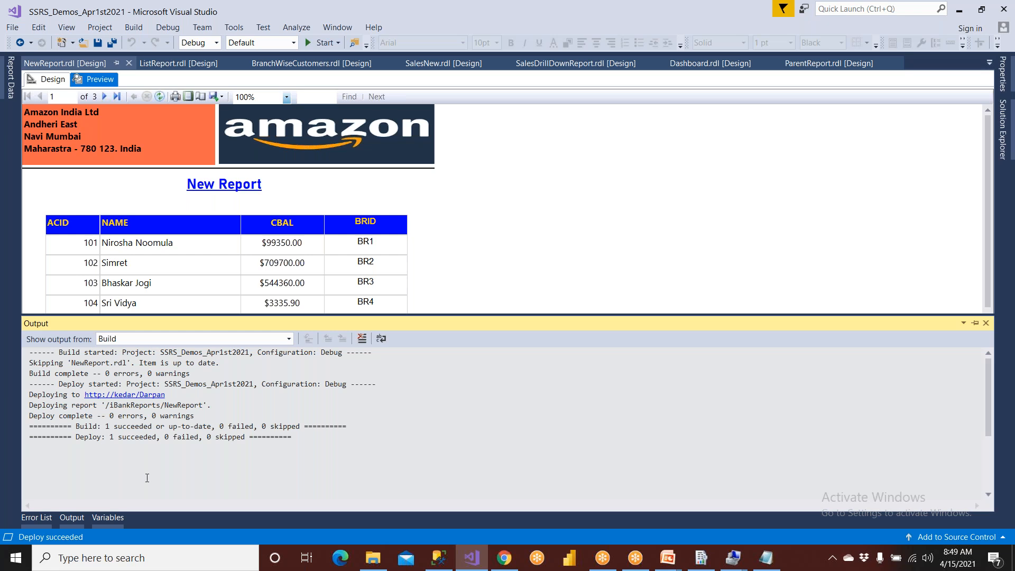
# - Switch to Chrome and go from the report portal's site settings to the DarpanAdmin home page
pyautogui.click(503, 557)
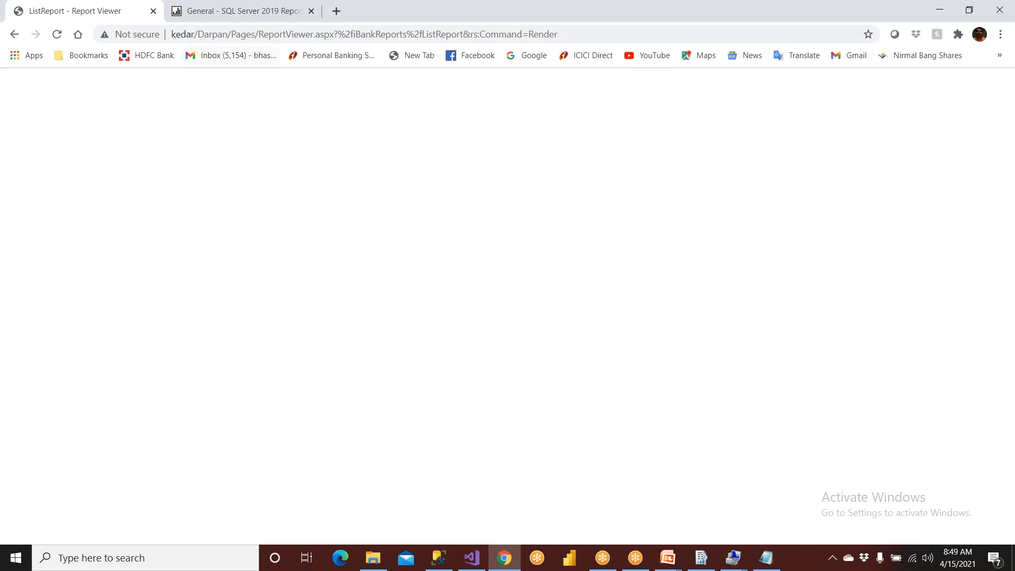
pyautogui.click(240, 12)
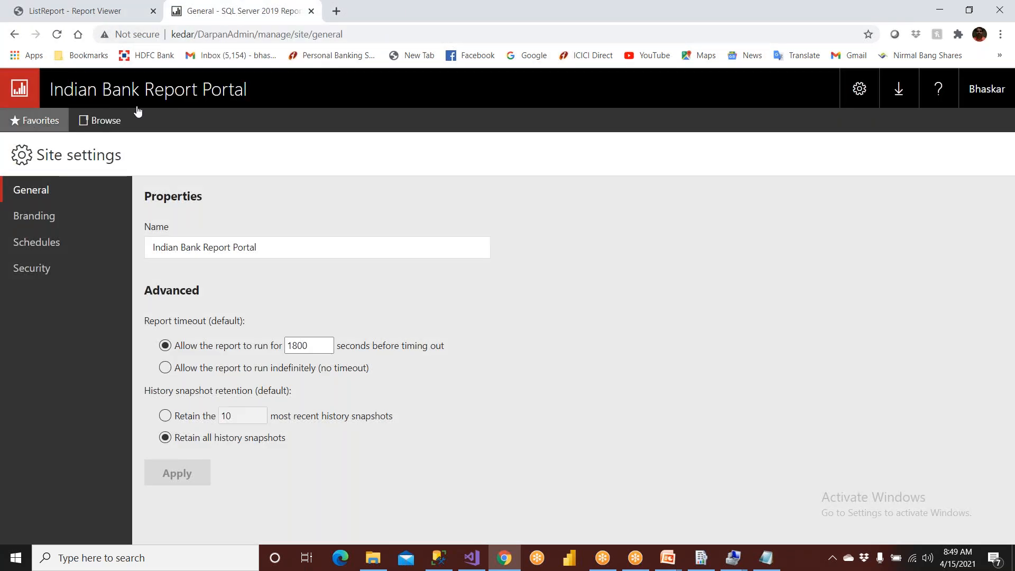
pyautogui.click(199, 35)
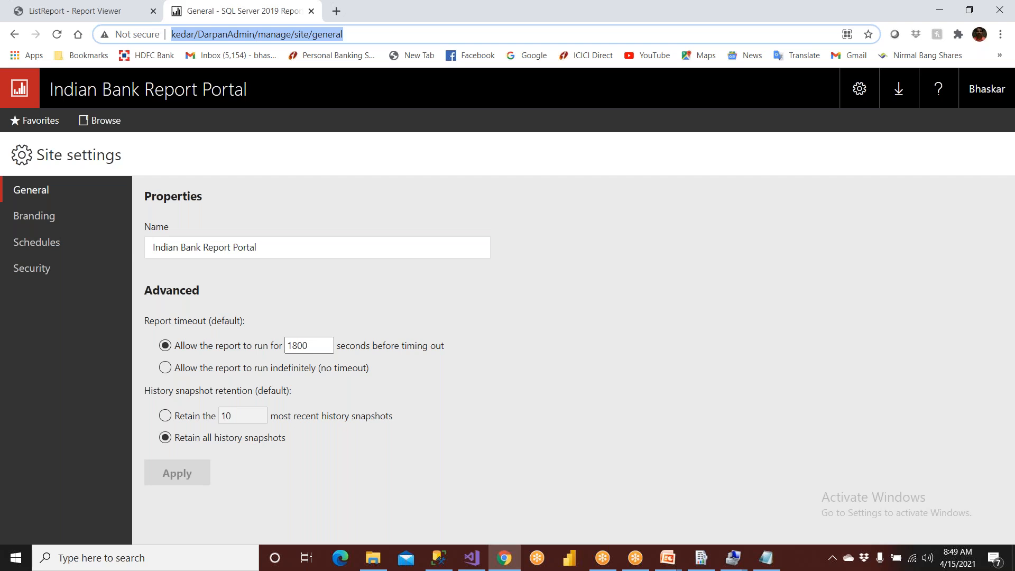
pyautogui.click(351, 36)
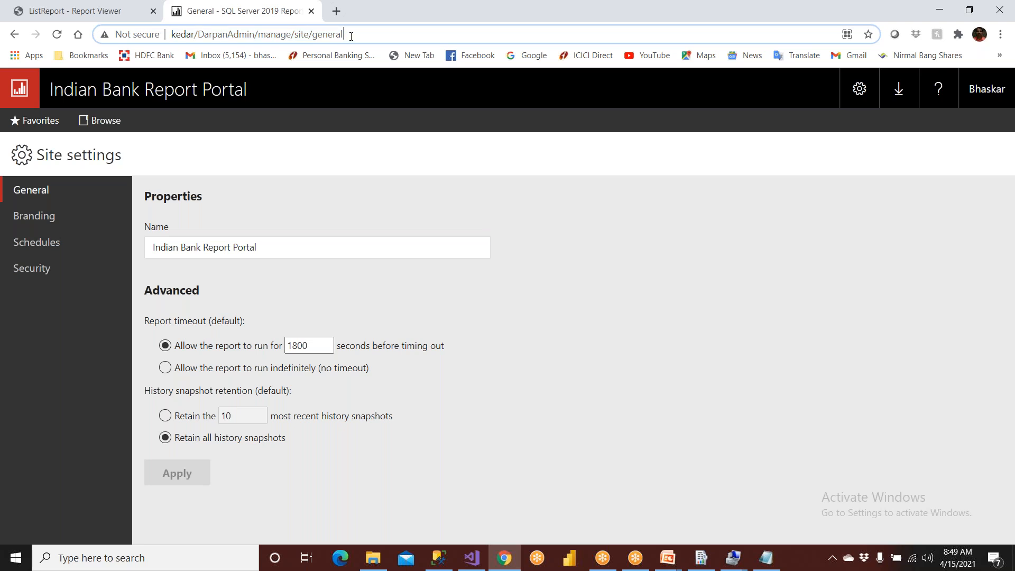
pyautogui.press('BackSpace')
pyautogui.press('BackSpace')
pyautogui.press('BackSpace')
pyautogui.press('BackSpace')
pyautogui.press('BackSpace')
pyautogui.press('BackSpace')
pyautogui.press('BackSpace')
pyautogui.press('BackSpace')
pyautogui.press('BackSpace')
pyautogui.press('BackSpace')
pyautogui.press('BackSpace')
pyautogui.press('BackSpace')
pyautogui.press('BackSpace')
pyautogui.press('BackSpace')
pyautogui.press('BackSpace')
pyautogui.press('BackSpace')
pyautogui.press('BackSpace')
pyautogui.press('BackSpace')
pyautogui.press('BackSpace')
pyautogui.press('BackSpace')
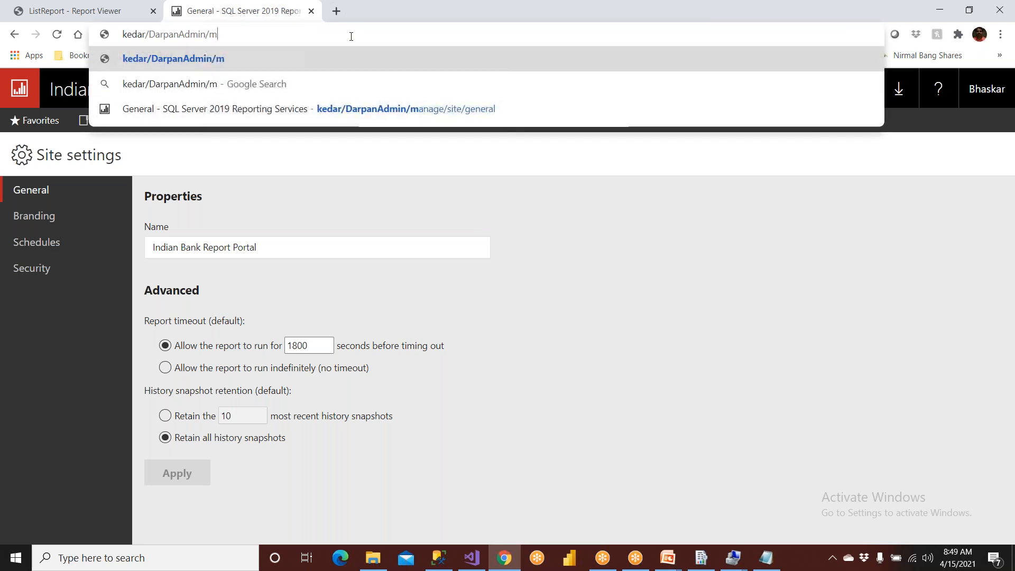
pyautogui.press('Return')
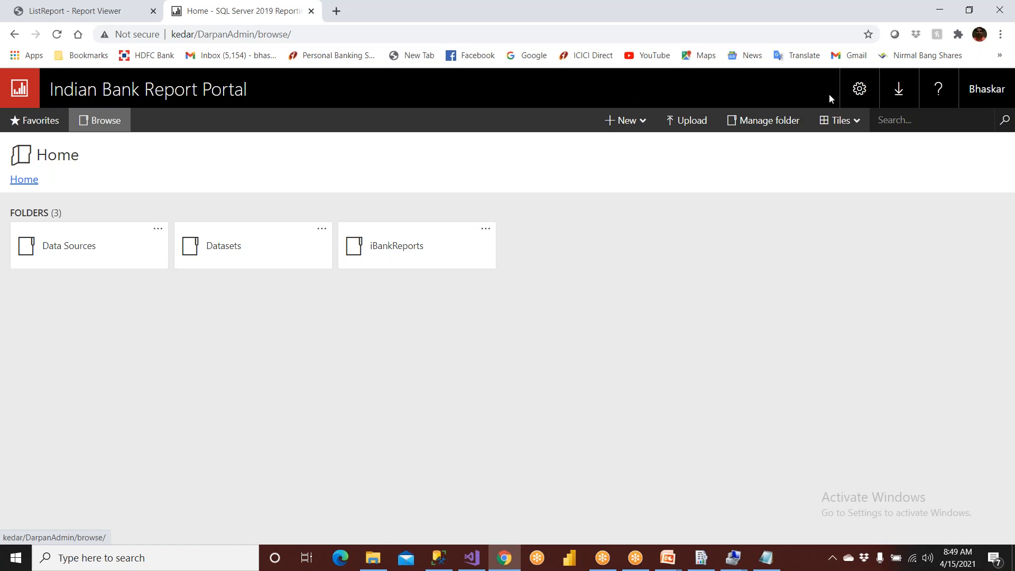
# - Rename the portal to Amazon Report Portal in the site settings and apply the change
pyautogui.click(862, 93)
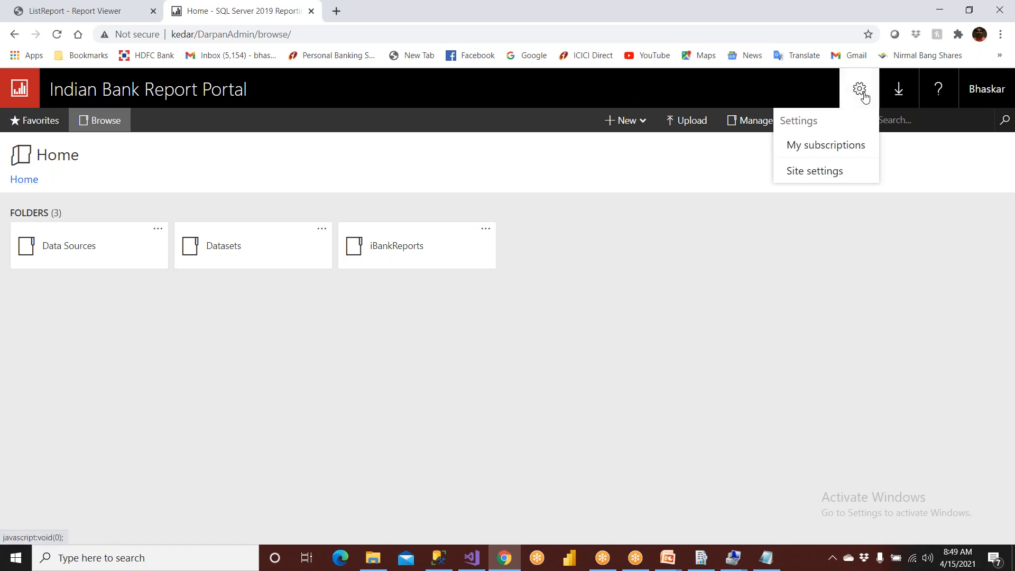
pyautogui.click(829, 176)
pyautogui.moveTo(298, 248); pyautogui.dragTo(69, 259)
pyautogui.write('Amaz')
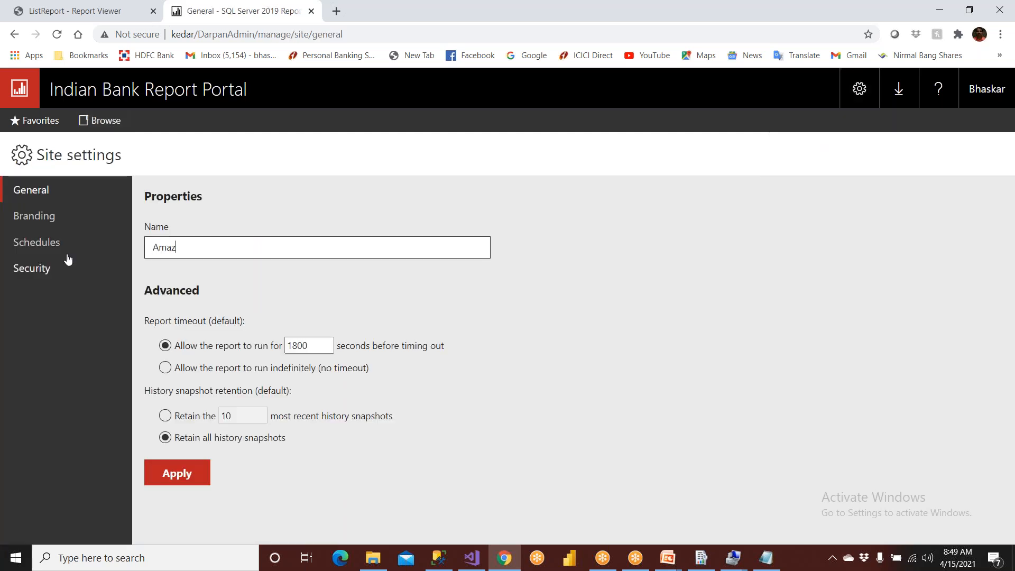
pyautogui.write('on Report Portal')
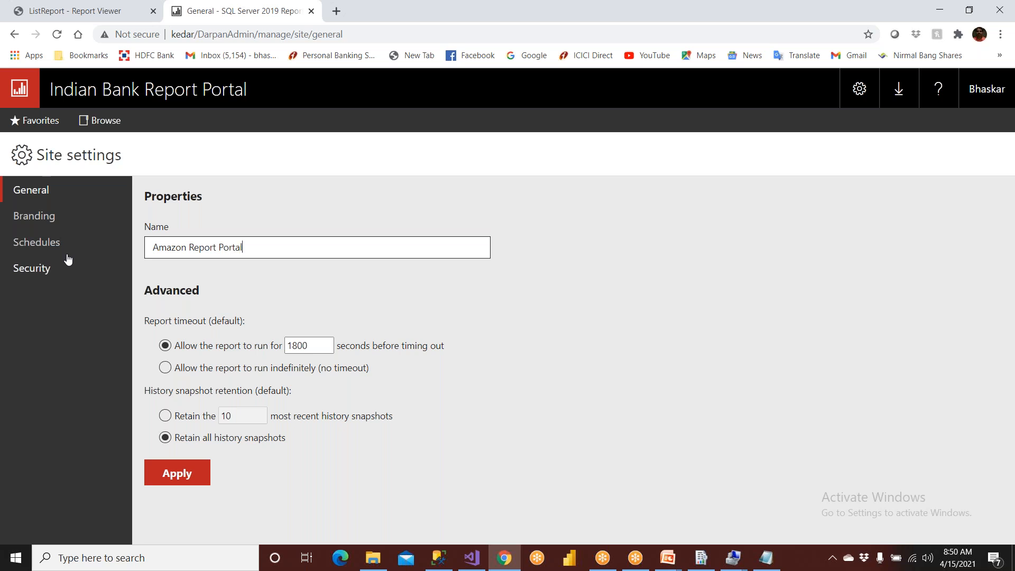
pyautogui.click(168, 476)
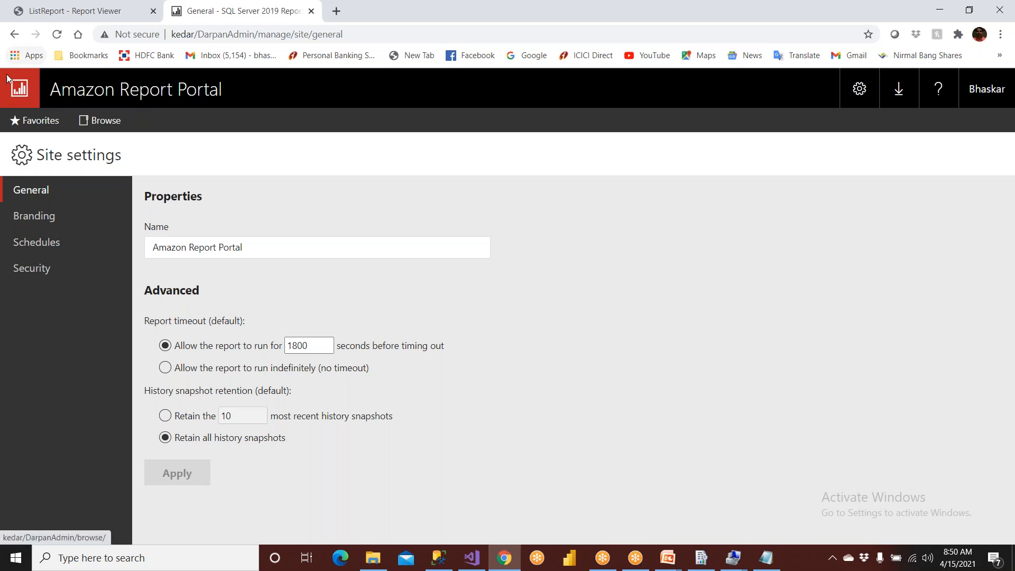
# - Review the portal's branding, schedules, security and general site settings, along with the available settings options
pyautogui.click(34, 218)
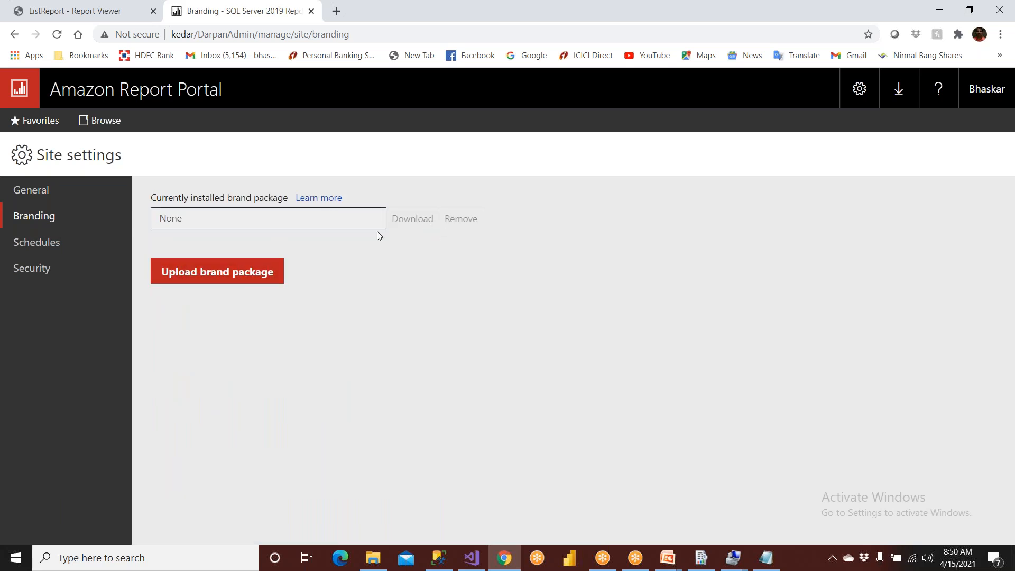
pyautogui.click(53, 244)
pyautogui.click(41, 267)
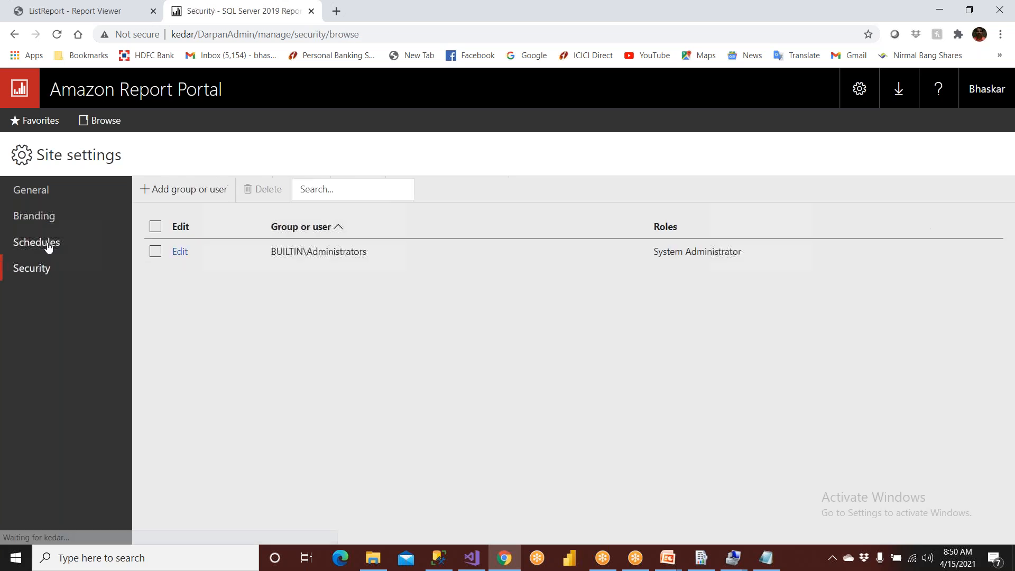
pyautogui.click(16, 217)
pyautogui.click(19, 191)
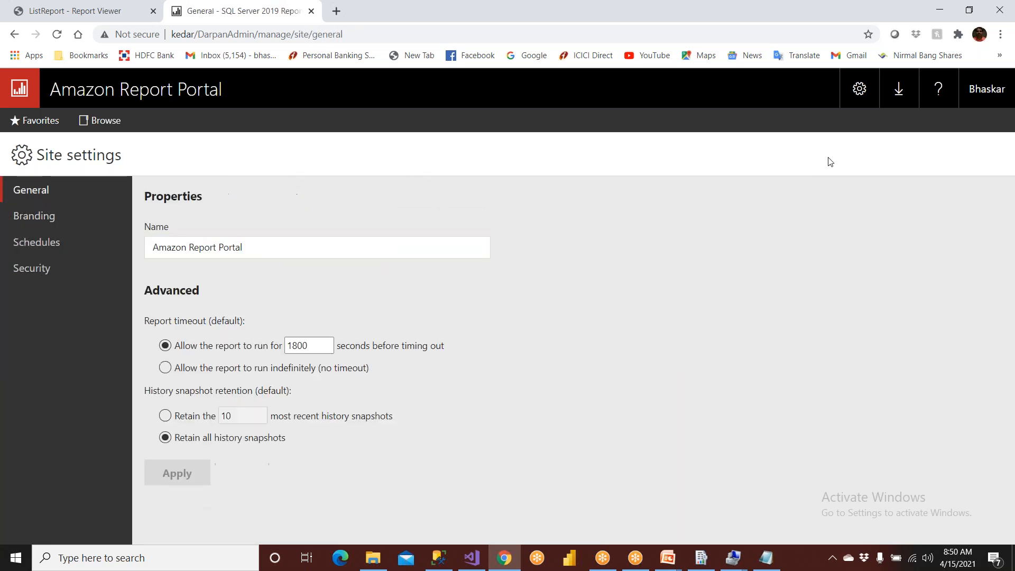
pyautogui.click(853, 93)
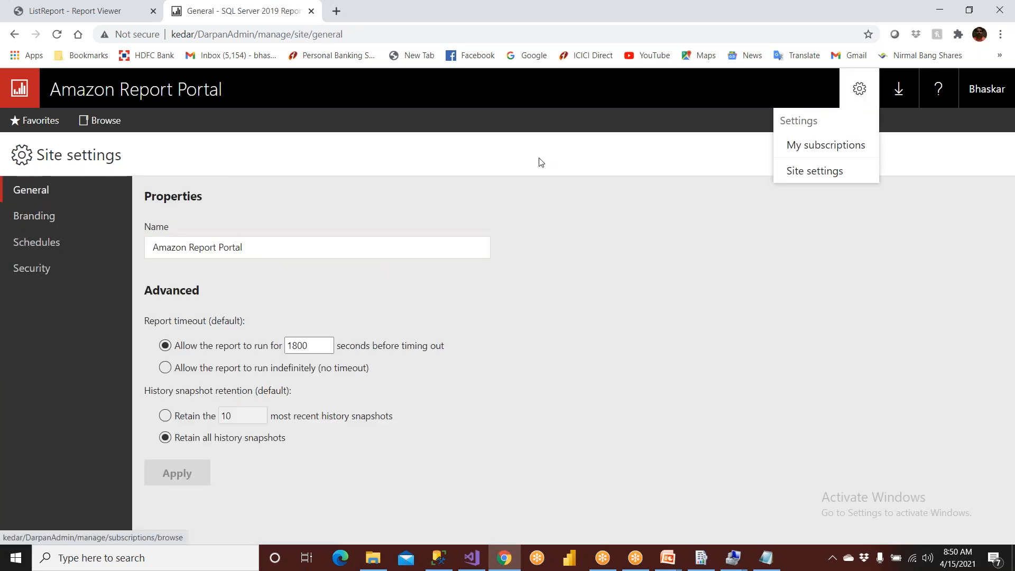
pyautogui.click(722, 209)
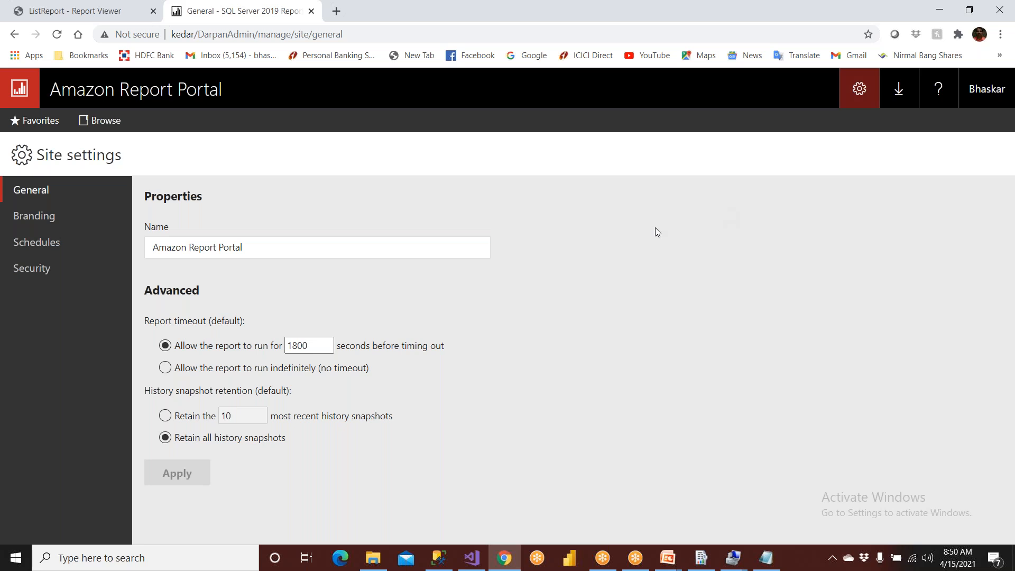
# - Compare the portal's Data Sources folder with Visual Studio's shared data sources, and open iBankSharedSource's properties in Chrome
pyautogui.click(98, 123)
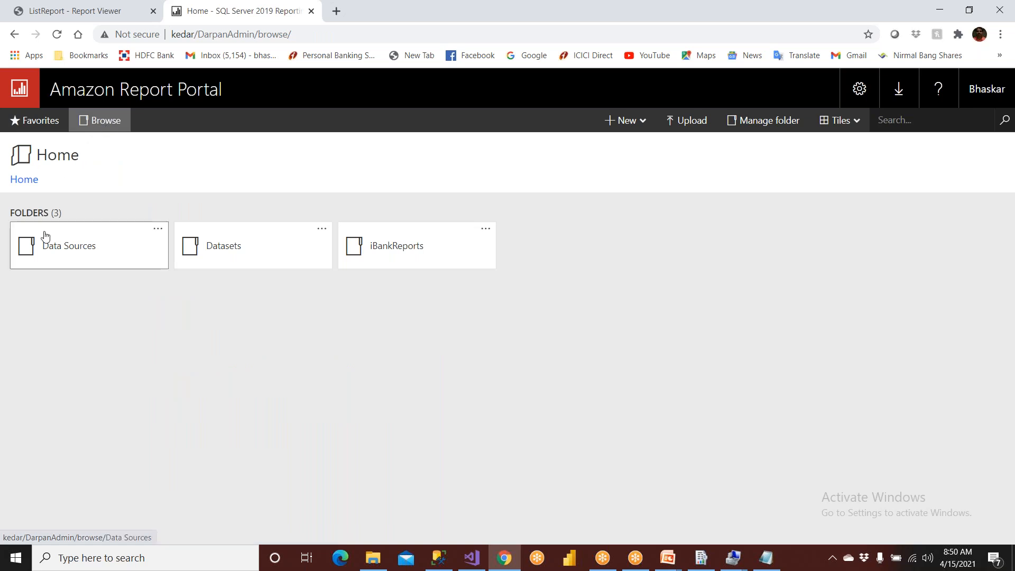
pyautogui.click(83, 252)
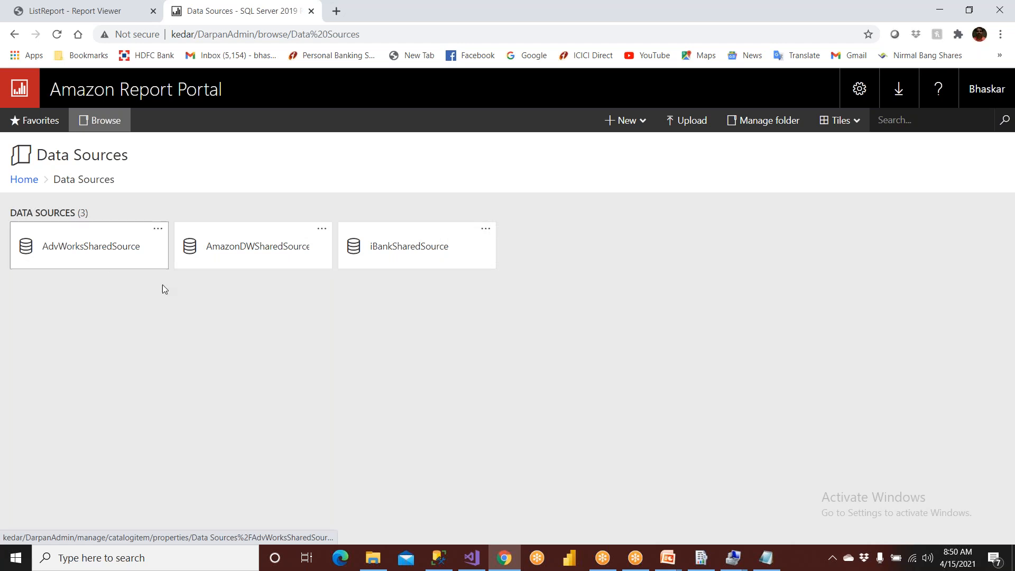
pyautogui.click(472, 558)
pyautogui.click(1007, 147)
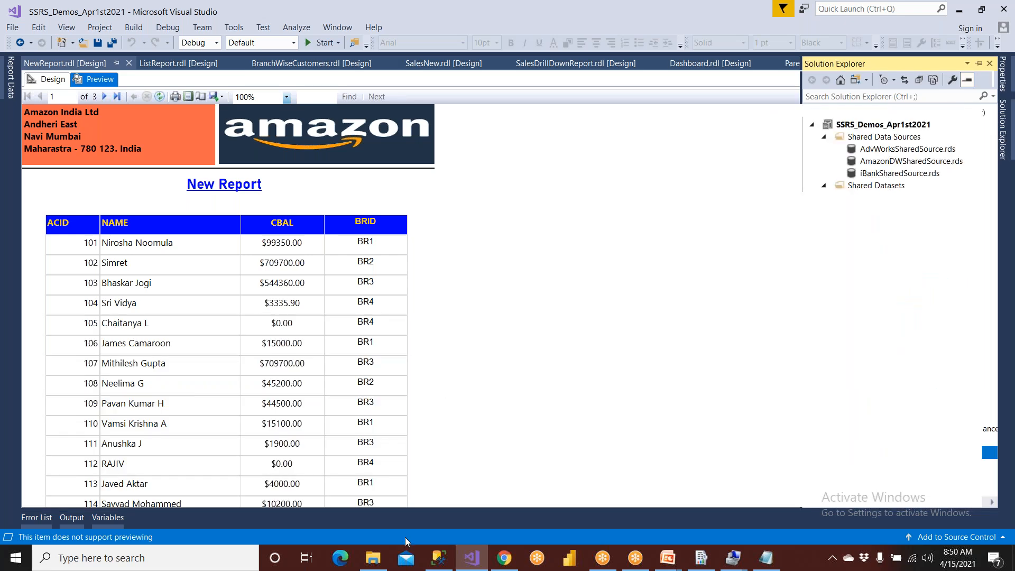
pyautogui.click(504, 558)
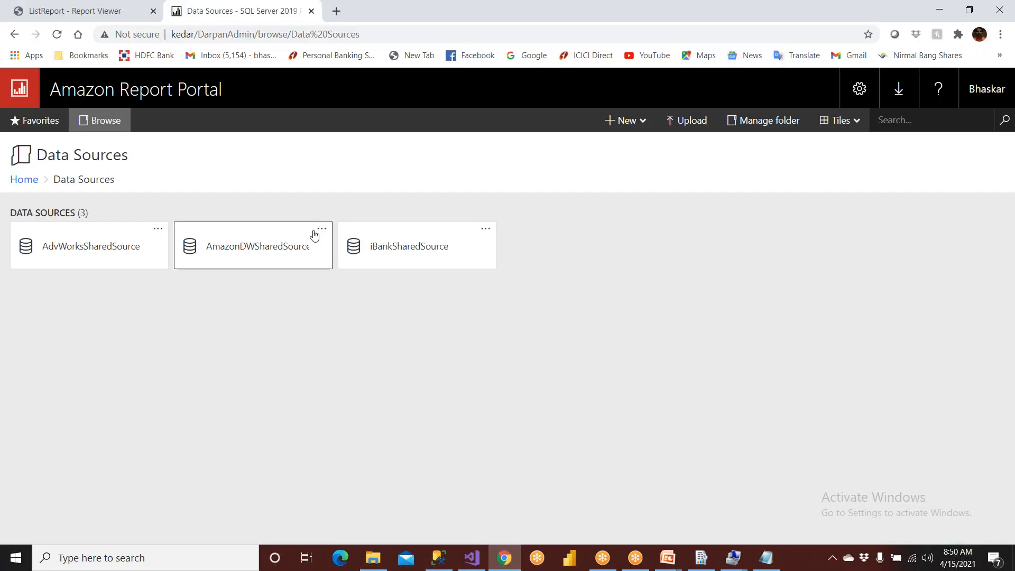
pyautogui.click(404, 252)
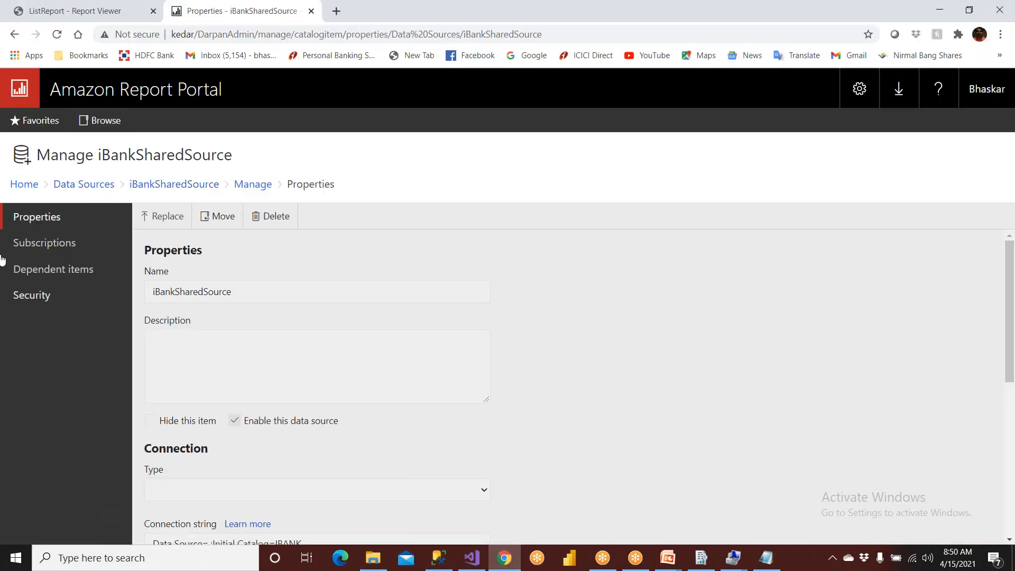
# - Return from iBankSharedSource's properties to the portal's home page and open the iBankReports folder
pyautogui.click(14, 34)
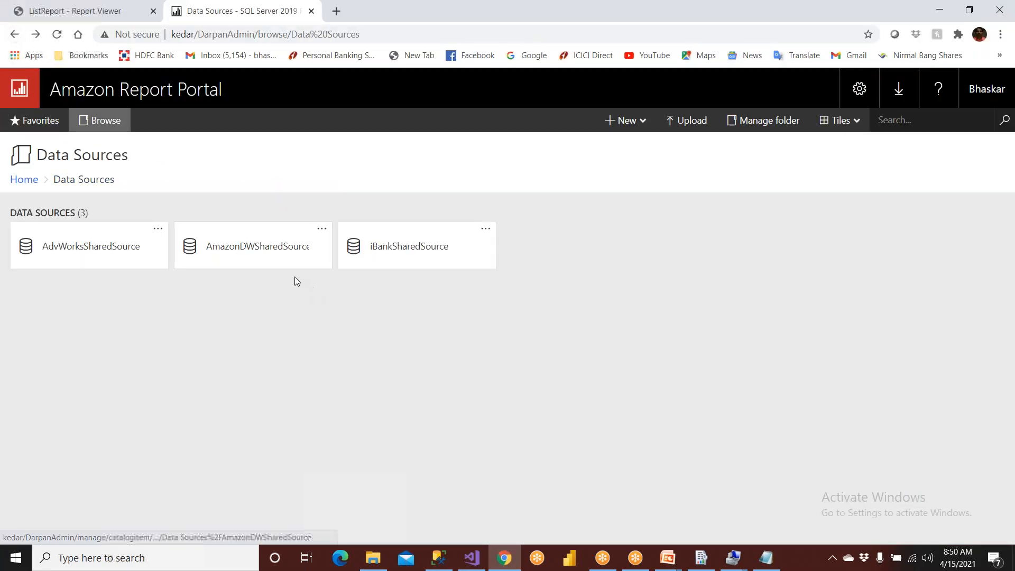
pyautogui.click(14, 34)
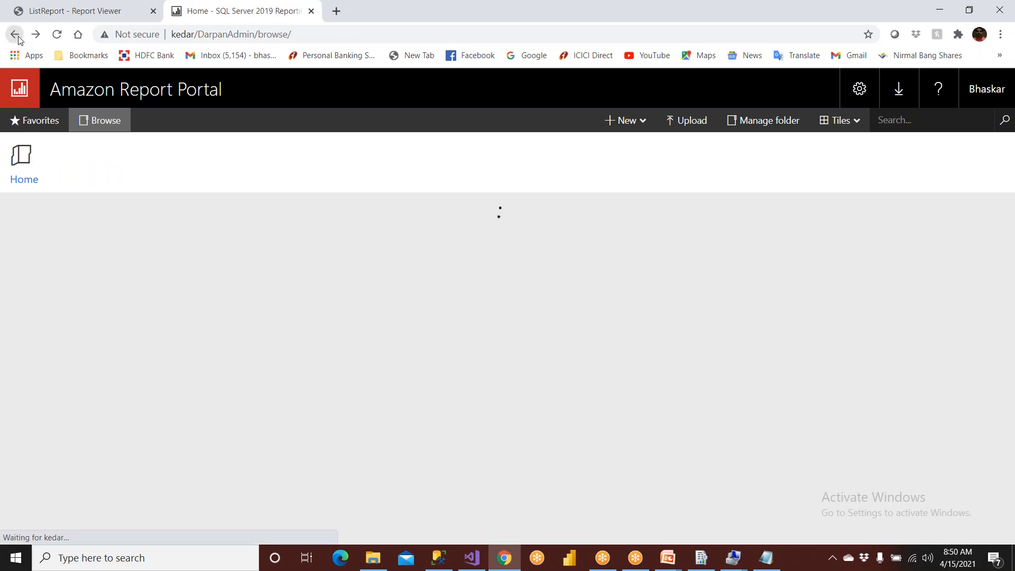
pyautogui.click(421, 261)
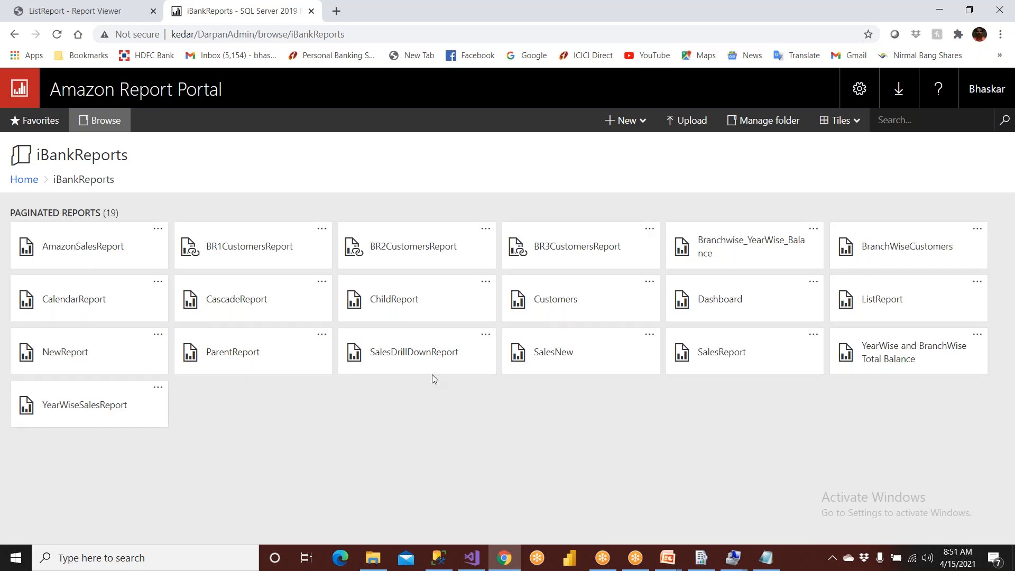
# - Go back to the kedar/Darpan directory in the report viewer tab and open NewReport from the iBankReports folder
pyautogui.click(83, 12)
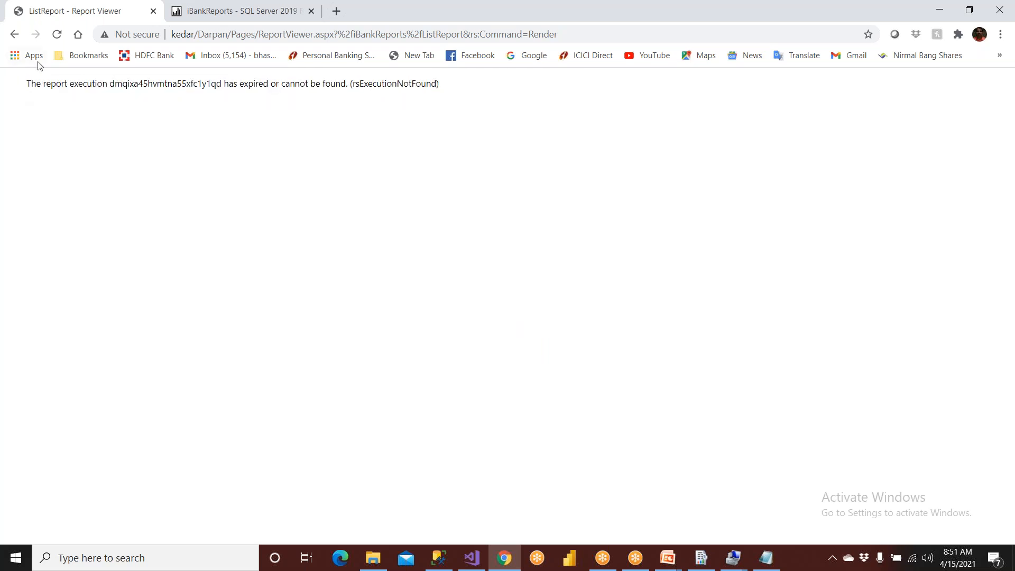
pyautogui.click(15, 35)
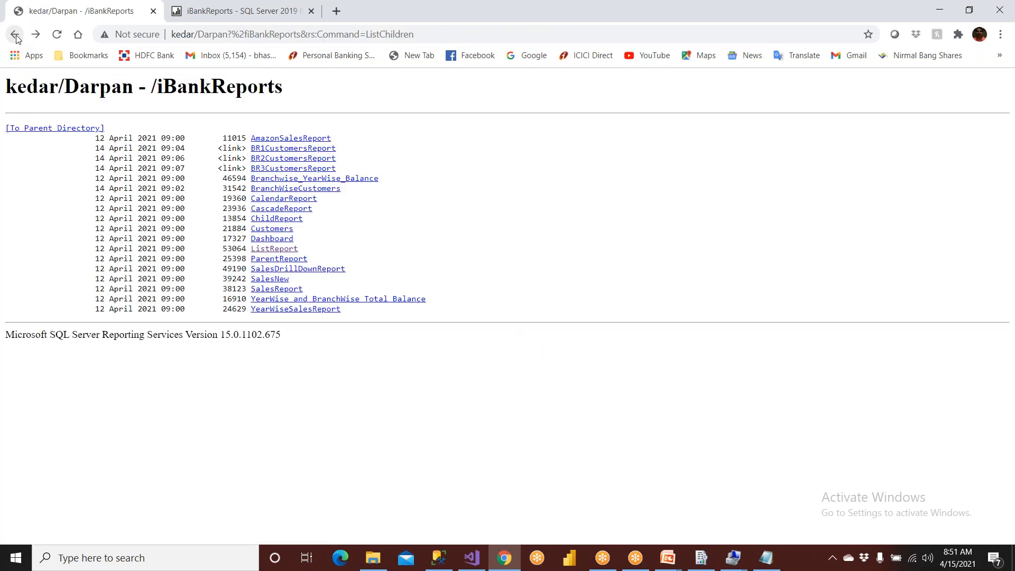
pyautogui.click(14, 35)
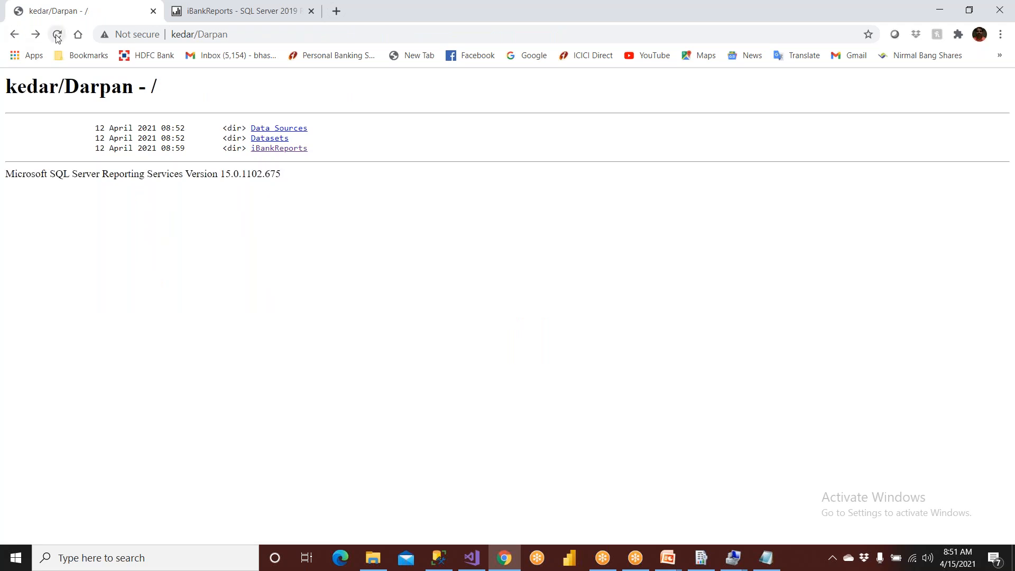
pyautogui.click(298, 151)
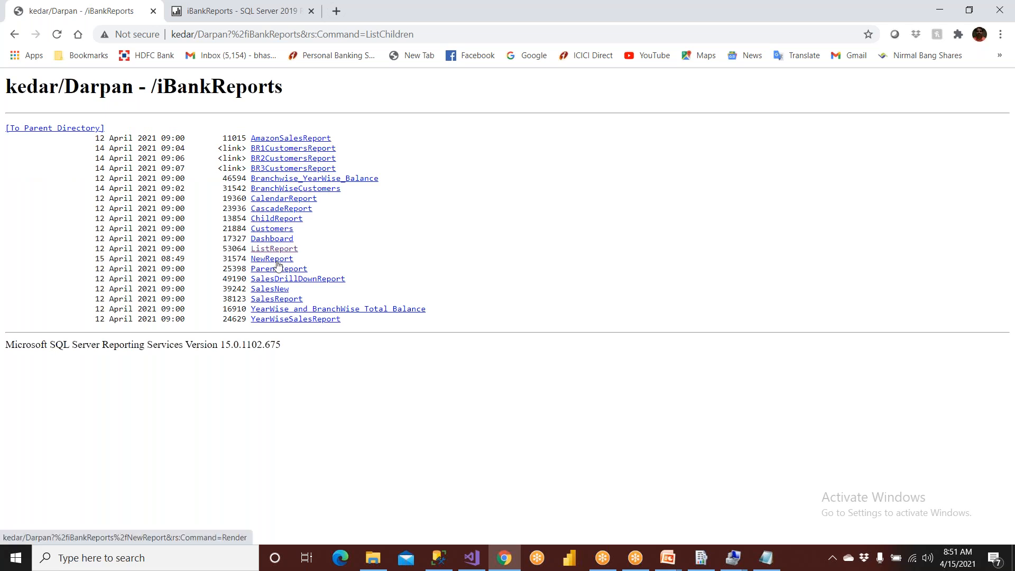
pyautogui.click(272, 259)
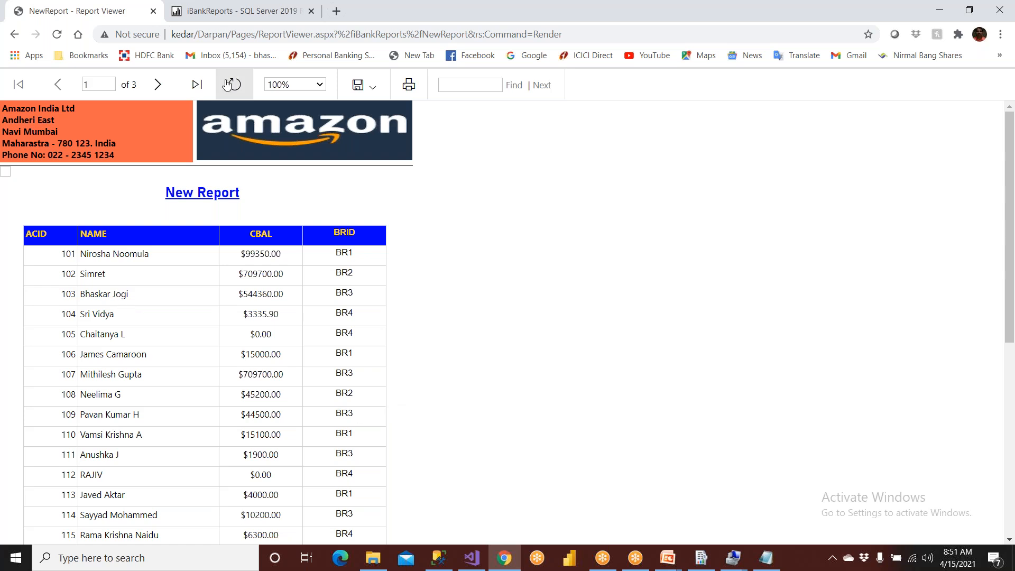
# - Return to the Amazon Report Portal's Data Sources folder and open the management page of iBankSharedSource
pyautogui.click(238, 16)
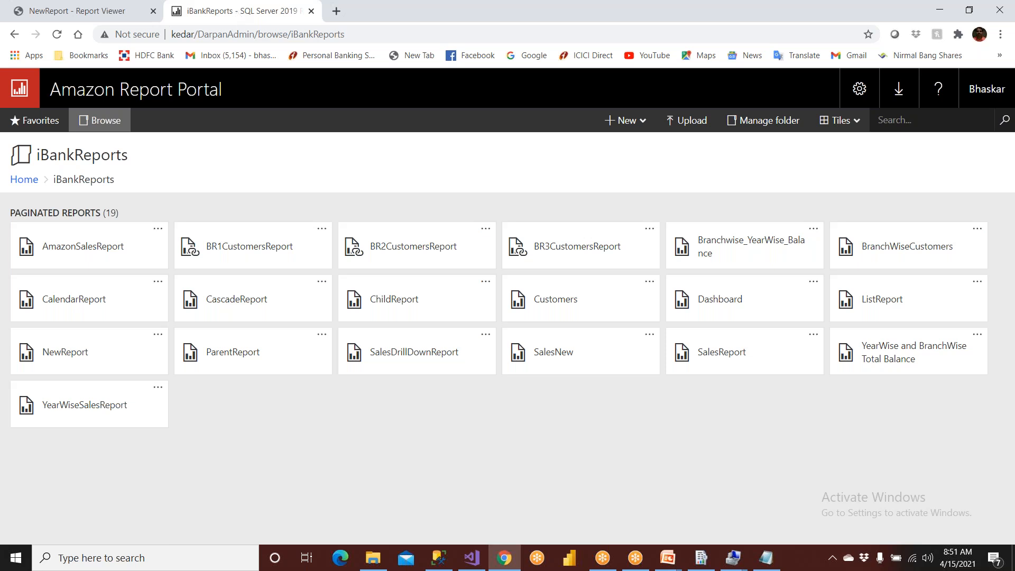
pyautogui.click(19, 182)
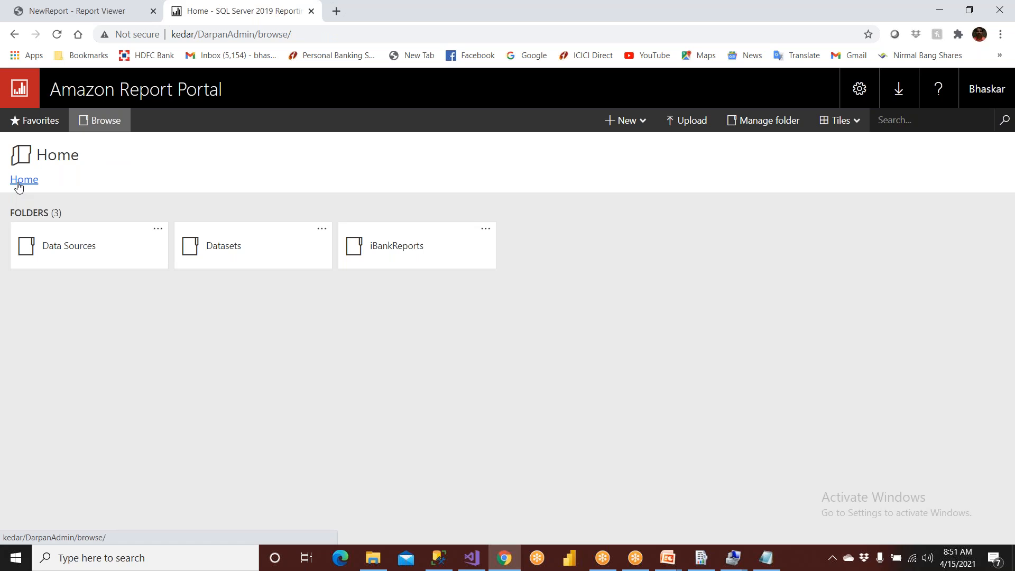
pyautogui.click(88, 257)
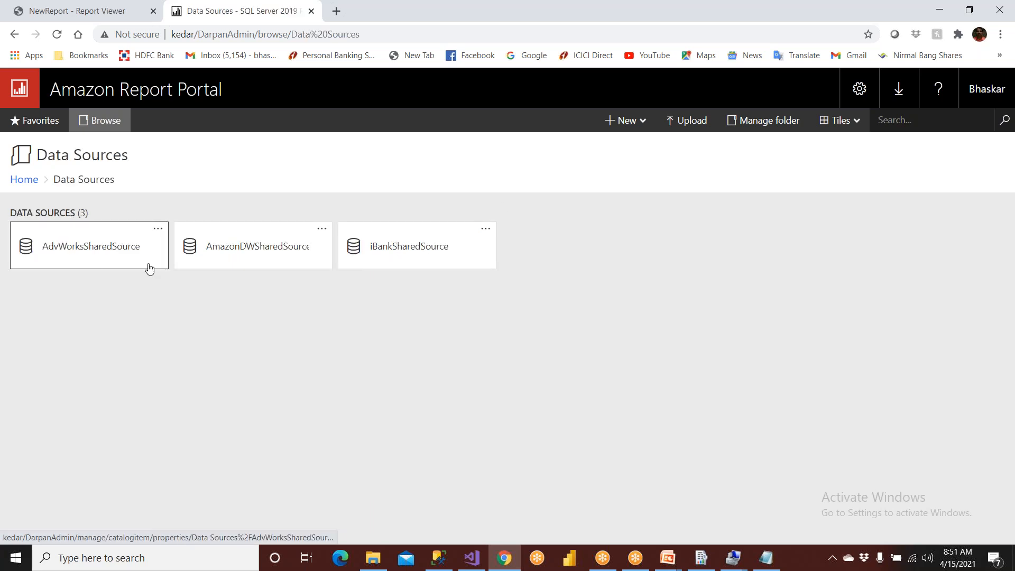
pyautogui.click(488, 233)
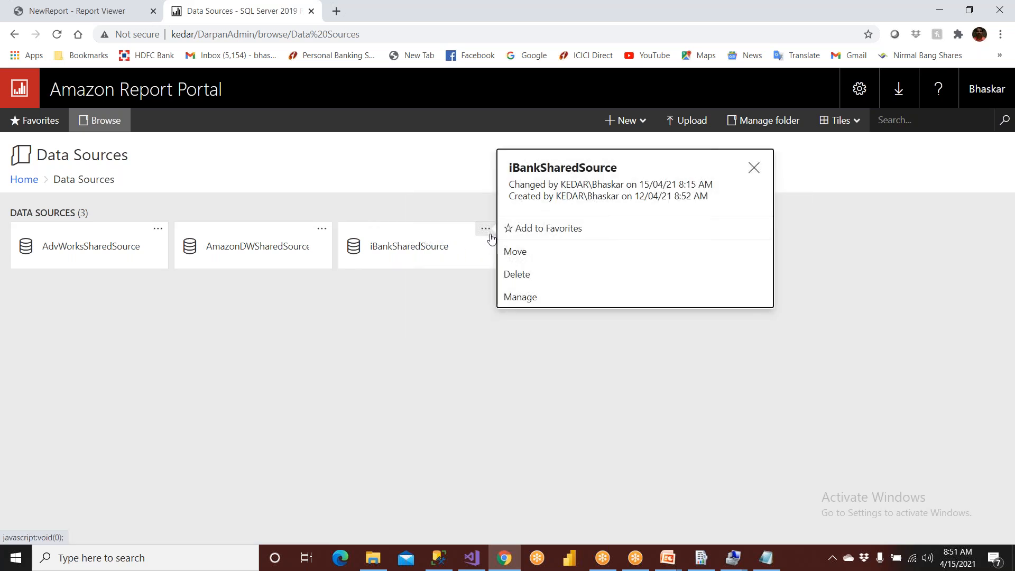
pyautogui.click(521, 299)
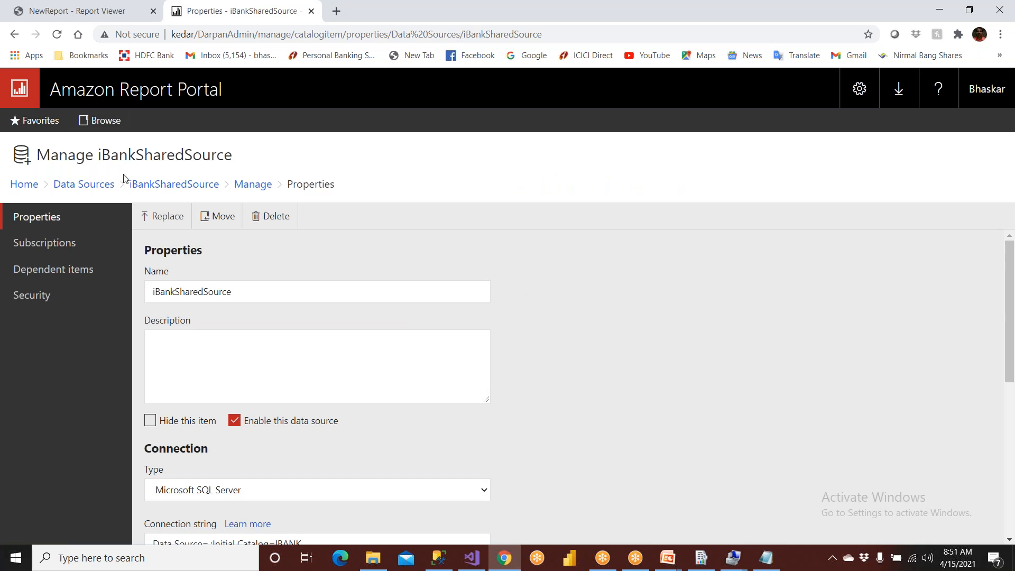
# - Reopen iBankSharedSource directly from the Data Sources folder and review its credentials options
pyautogui.click(66, 186)
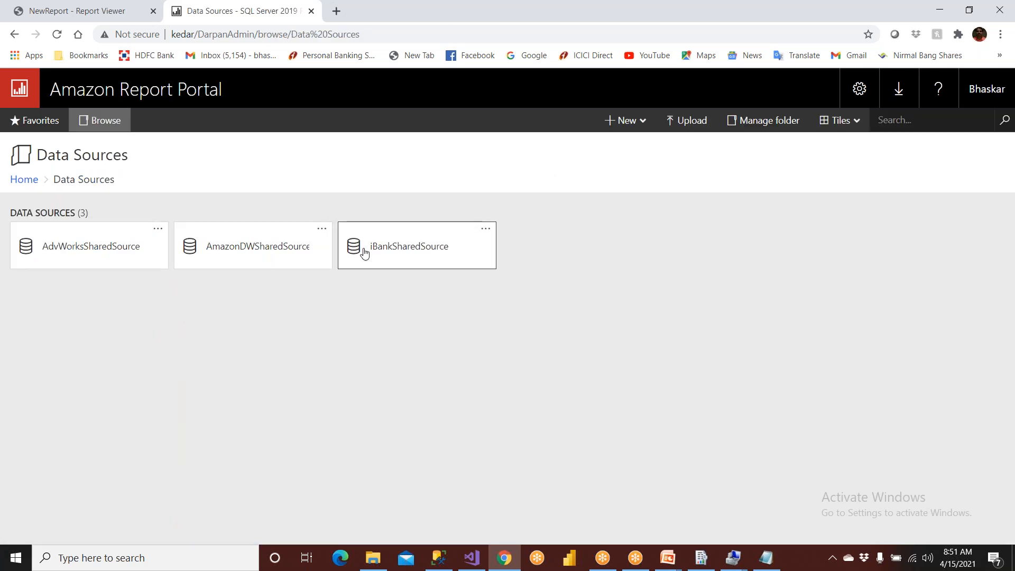
pyautogui.click(405, 251)
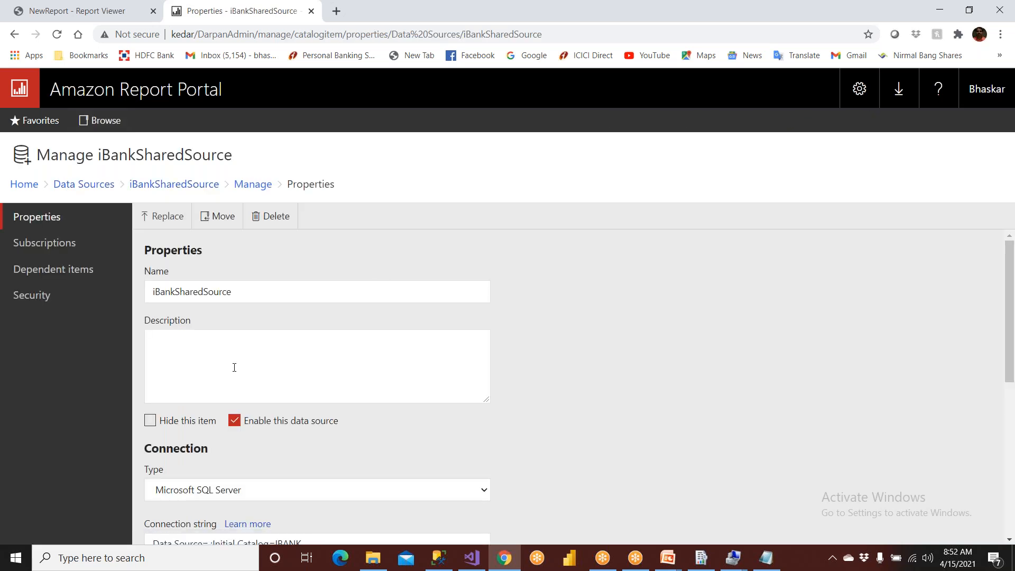
pyautogui.scroll(-6, 234, 367)
pyautogui.scroll(-1, 234, 366)
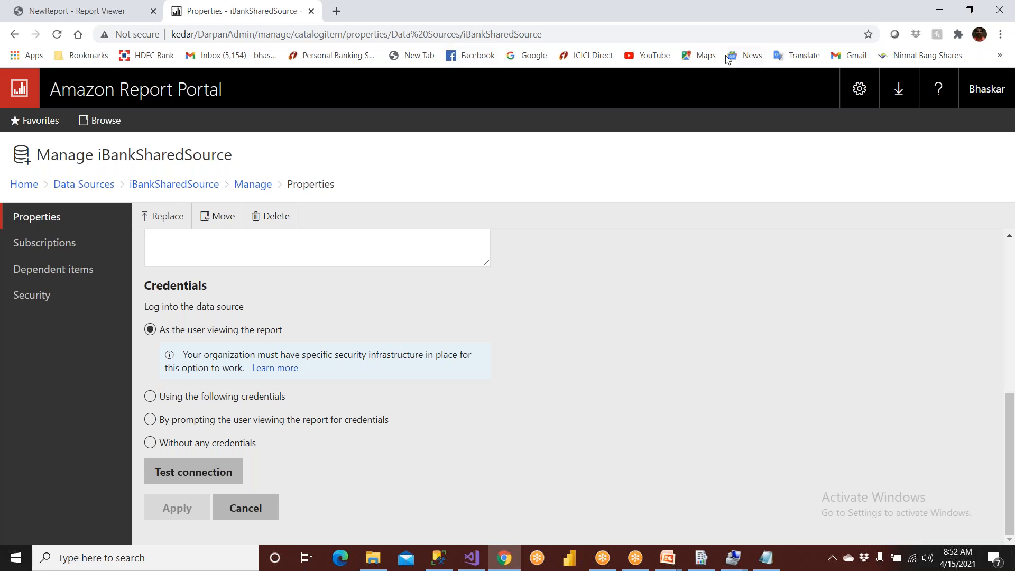
# - Sketch two on-screen annotation boxes beside the credentials options, a large one labelled SSRS and a smaller one labelled iBan
pyautogui.click(672, 7)
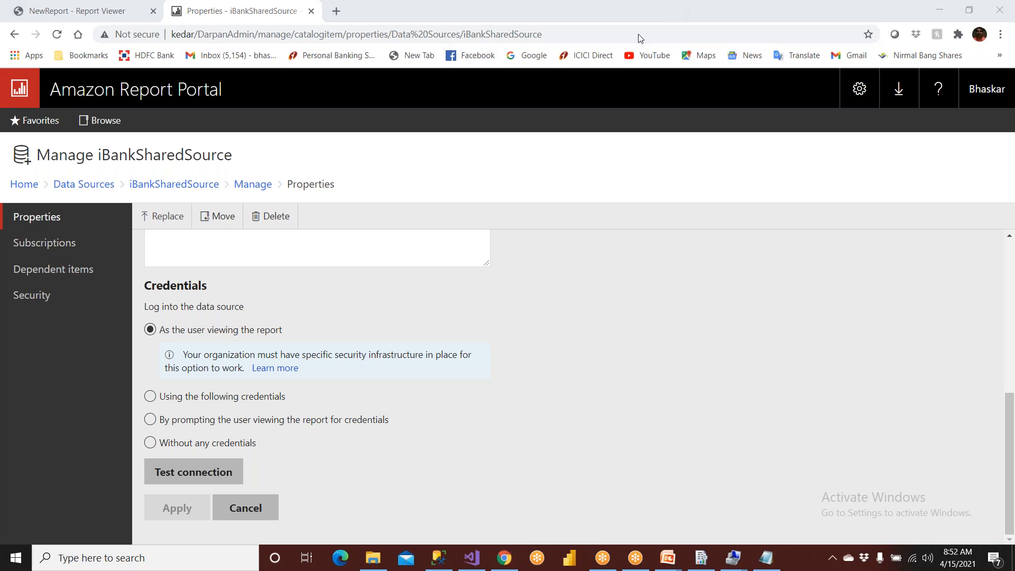
pyautogui.moveTo(619, 276)
pyautogui.mouseDown()
pyautogui.moveTo(634, 397)
pyautogui.moveTo(740, 402)
pyautogui.moveTo(627, 264)
pyautogui.mouseUp()
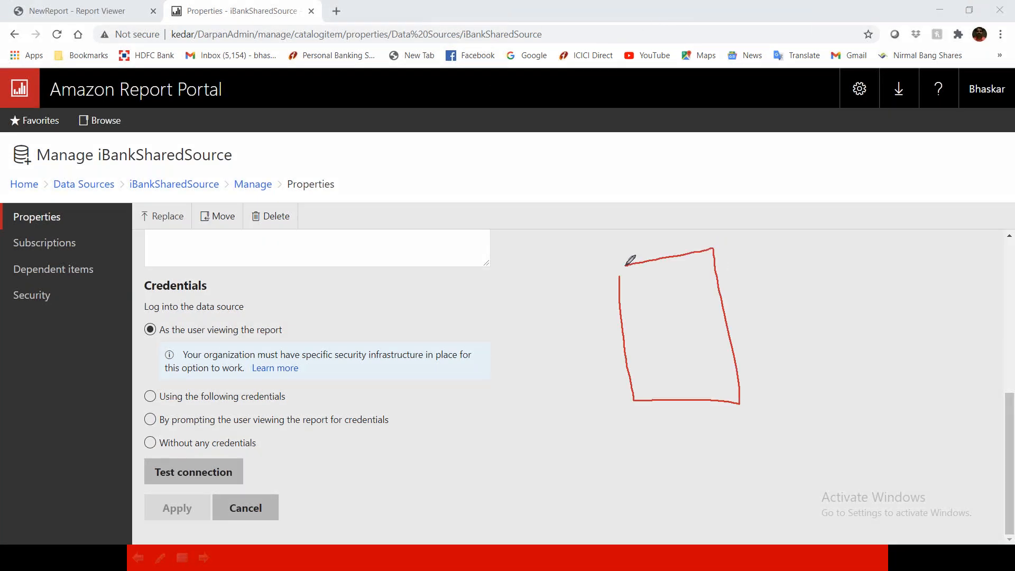
pyautogui.moveTo(642, 297)
pyautogui.mouseDown()
pyautogui.moveTo(644, 323)
pyautogui.moveTo(697, 329)
pyautogui.moveTo(703, 304)
pyautogui.moveTo(699, 318)
pyautogui.mouseUp()
pyautogui.moveTo(874, 279)
pyautogui.mouseDown()
pyautogui.moveTo(875, 337)
pyautogui.moveTo(942, 270)
pyautogui.moveTo(877, 277)
pyautogui.mouseUp()
pyautogui.moveTo(894, 318)
pyautogui.mouseDown()
pyautogui.moveTo(897, 309)
pyautogui.moveTo(909, 328)
pyautogui.moveTo(929, 327)
pyautogui.mouseUp()
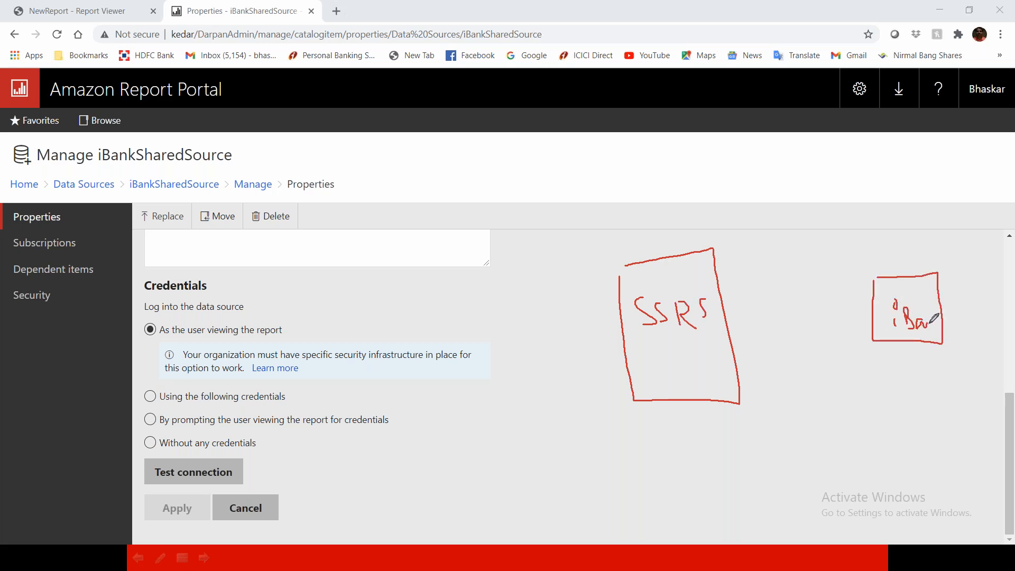
# - Draw an arrow from the SSRS box to the iBan box, enclose the iBan box in a larger one, and add a return arrow
pyautogui.click(712, 332)
pyautogui.moveTo(713, 331)
pyautogui.mouseDown()
pyautogui.moveTo(867, 316)
pyautogui.moveTo(862, 338)
pyautogui.mouseUp()
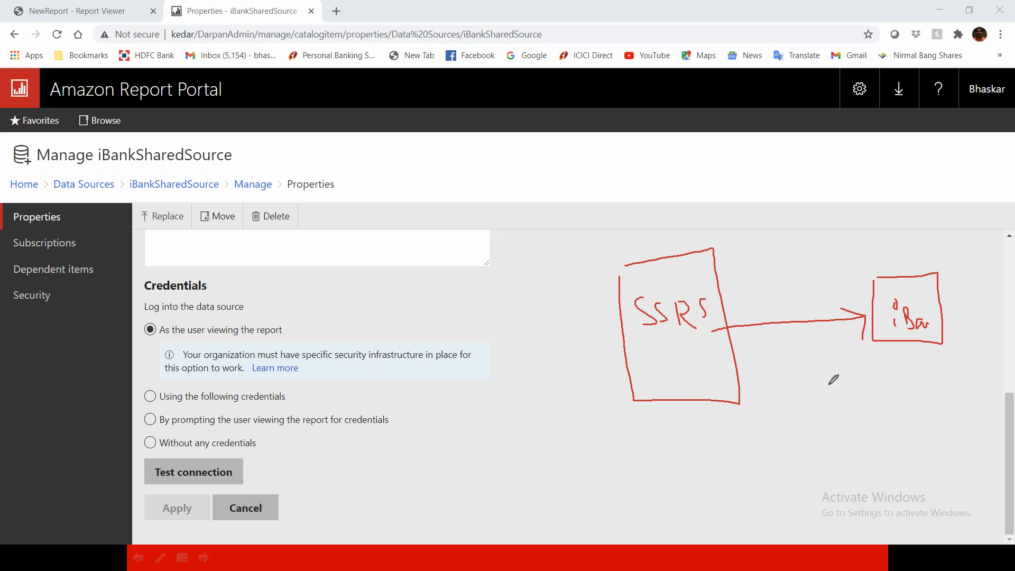
pyautogui.moveTo(859, 244)
pyautogui.mouseDown()
pyautogui.moveTo(939, 390)
pyautogui.moveTo(992, 295)
pyautogui.moveTo(869, 232)
pyautogui.mouseUp()
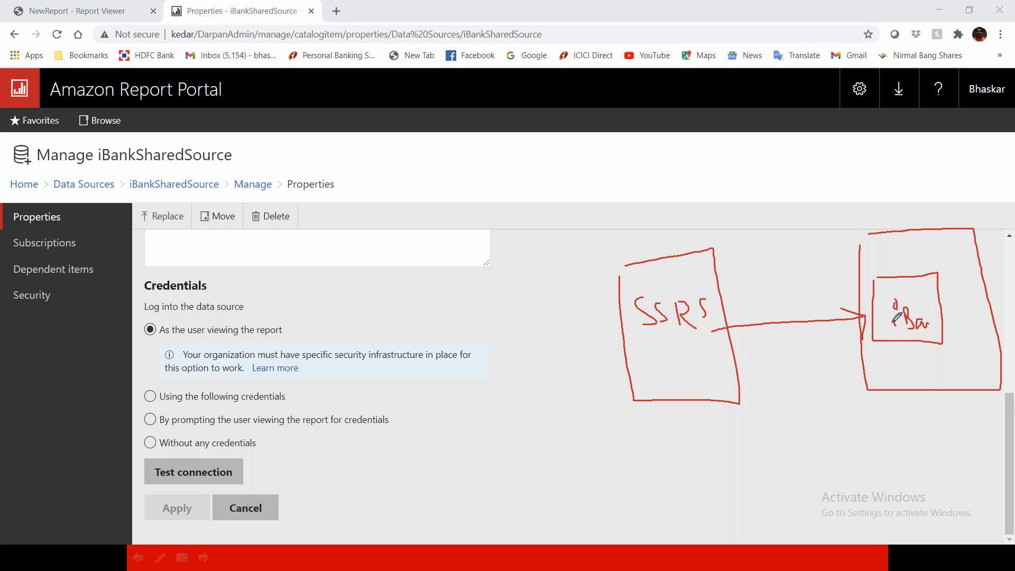
pyautogui.moveTo(889, 327)
pyautogui.mouseDown()
pyautogui.moveTo(655, 367)
pyautogui.moveTo(664, 380)
pyautogui.mouseUp()
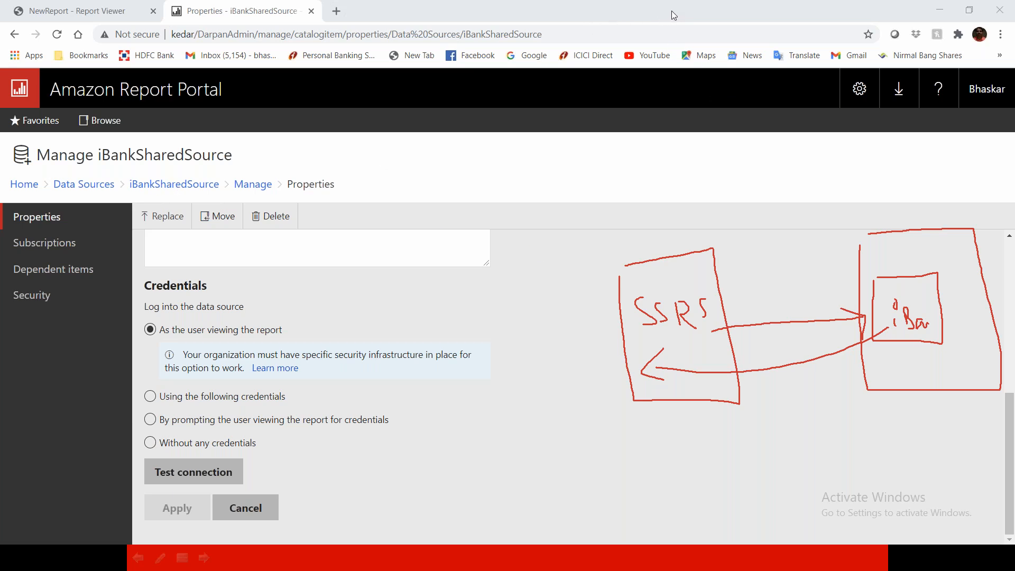
# - Clear the sketches, circle the "Using the following credentials" option with the pen, and select that option for iBankSharedSource
pyautogui.click(655, 94)
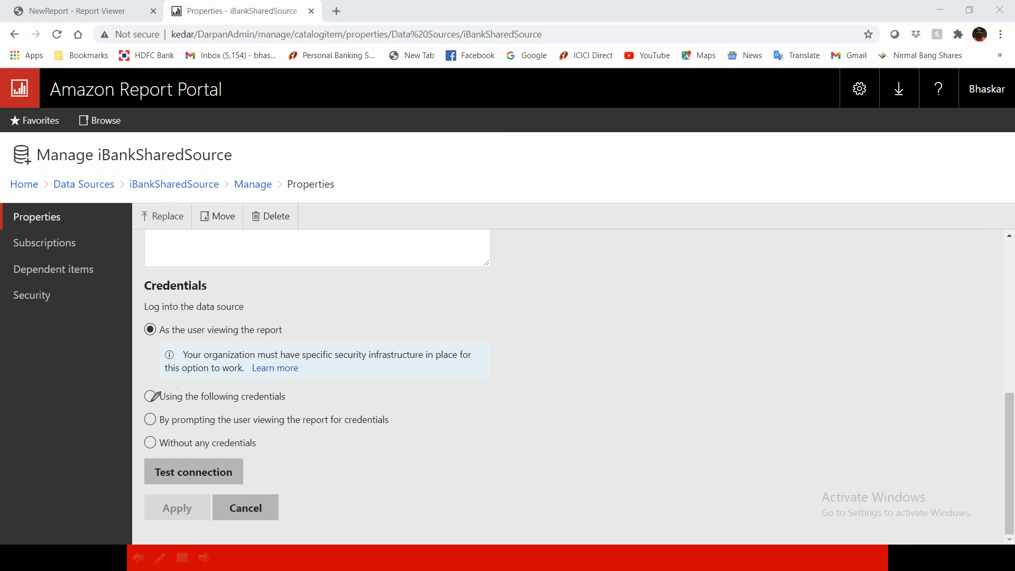
pyautogui.moveTo(298, 388)
pyautogui.mouseDown()
pyautogui.moveTo(164, 378)
pyautogui.moveTo(149, 400)
pyautogui.moveTo(300, 400)
pyautogui.moveTo(306, 384)
pyautogui.mouseUp()
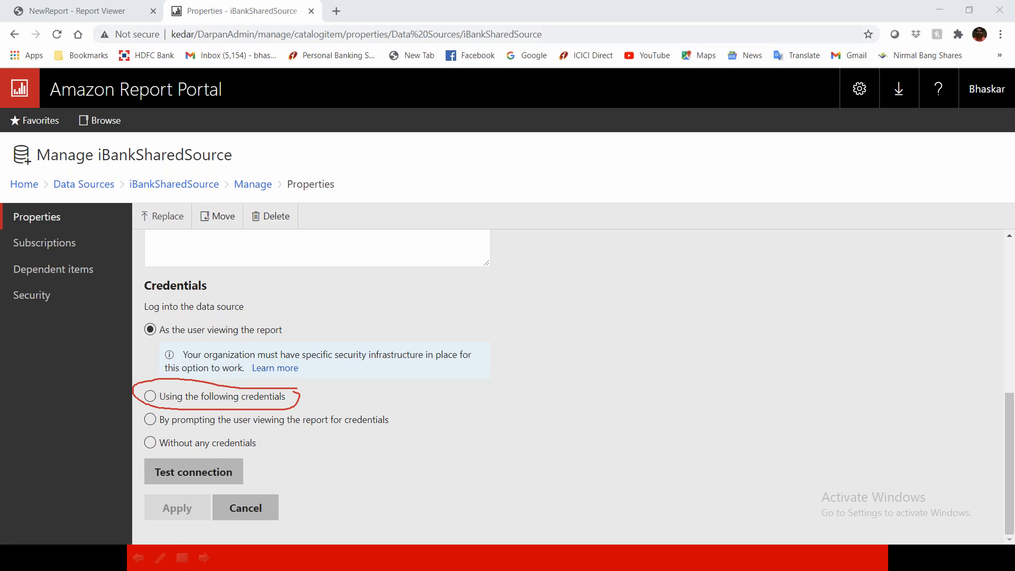
pyautogui.click(150, 396)
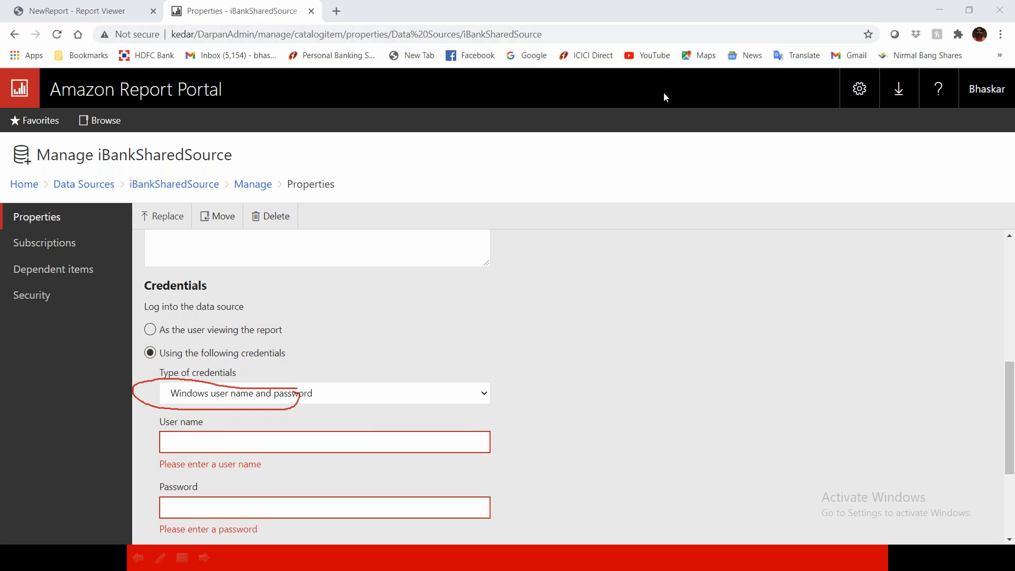
pyautogui.press('Escape')
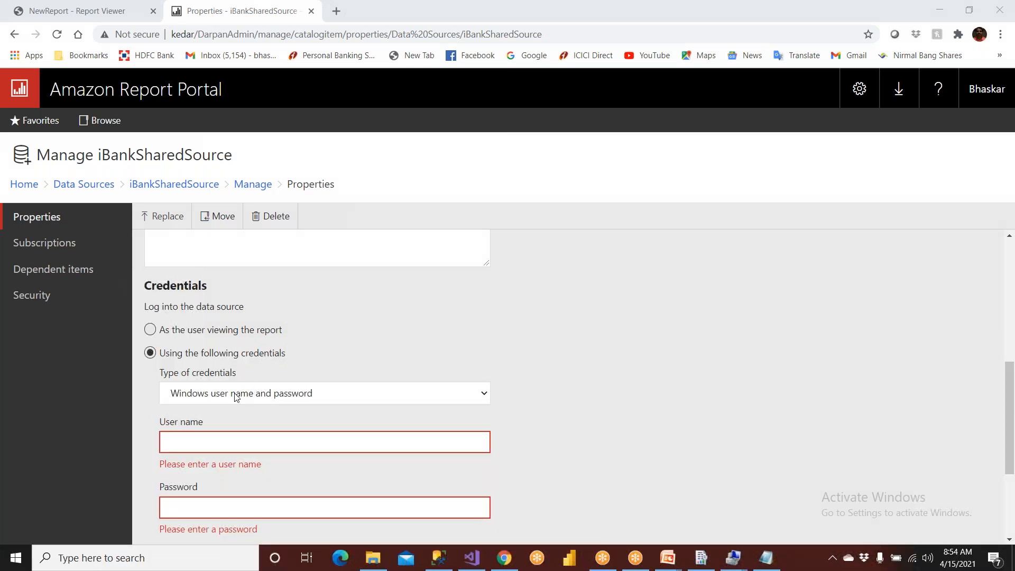
# - Fill in the SSRSAdmin Windows user name copied from Notepad and enter the account password
pyautogui.click(203, 435)
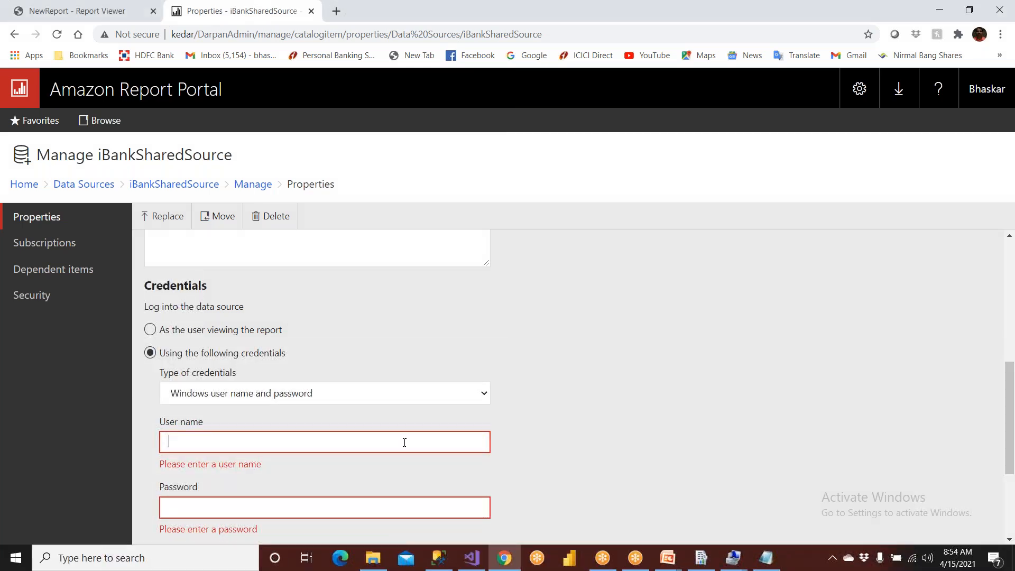
pyautogui.click(766, 557)
pyautogui.moveTo(302, 155); pyautogui.dragTo(151, 158)
pyautogui.hotkey('ctrl', 'c')
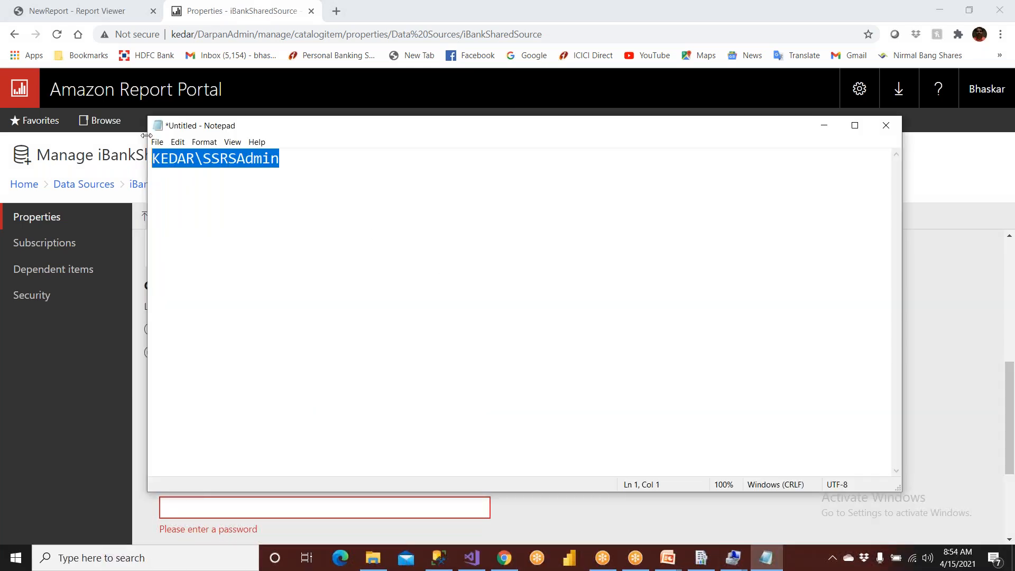
pyautogui.click(945, 324)
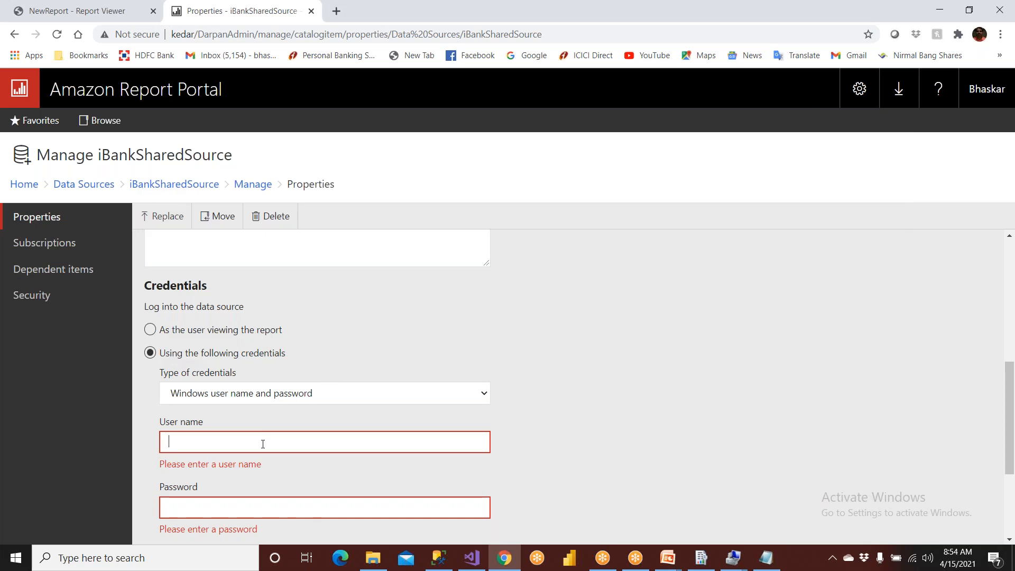
pyautogui.hotkey('ctrl', 'v')
pyautogui.click(238, 489)
pyautogui.write('*******')
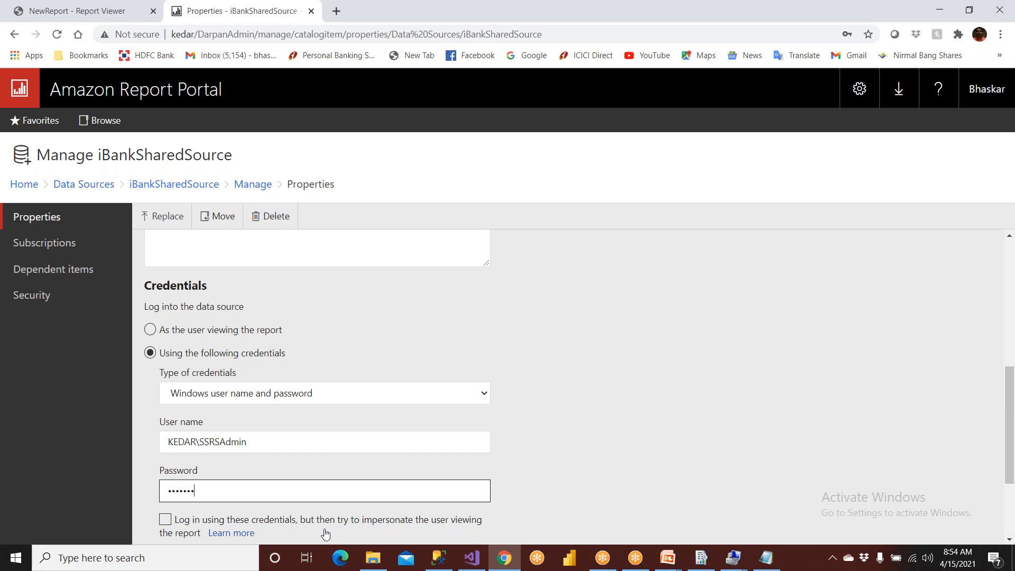
# - Test the data source connection with the stored Windows credentials and apply the changes
pyautogui.scroll(-3, 327, 529)
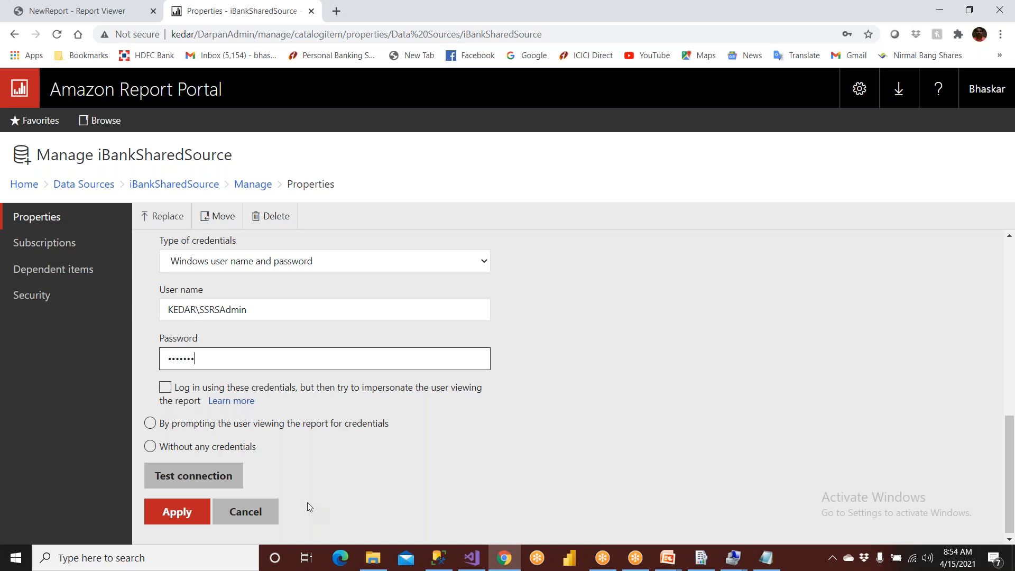
pyautogui.click(193, 476)
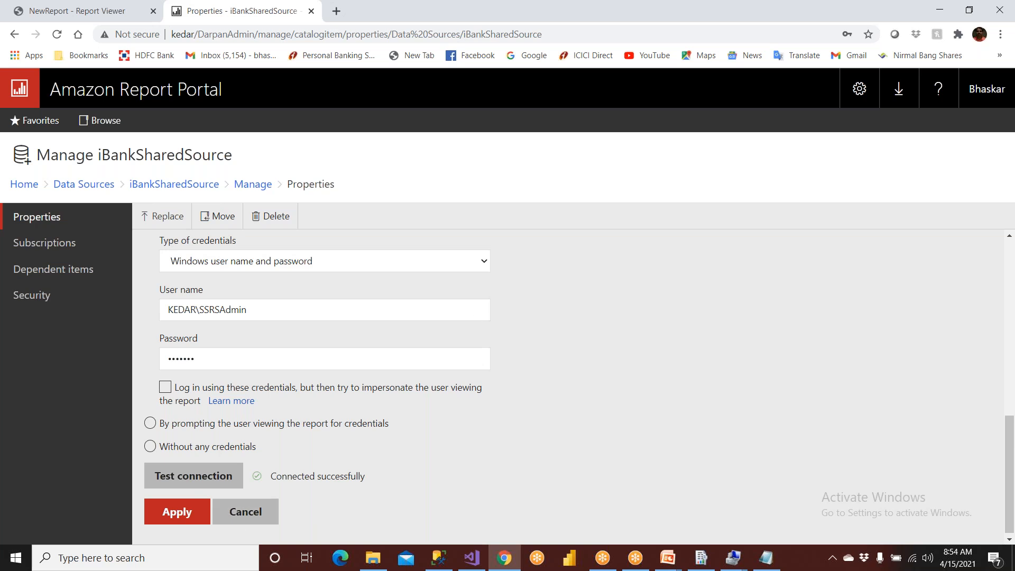
pyautogui.click(189, 514)
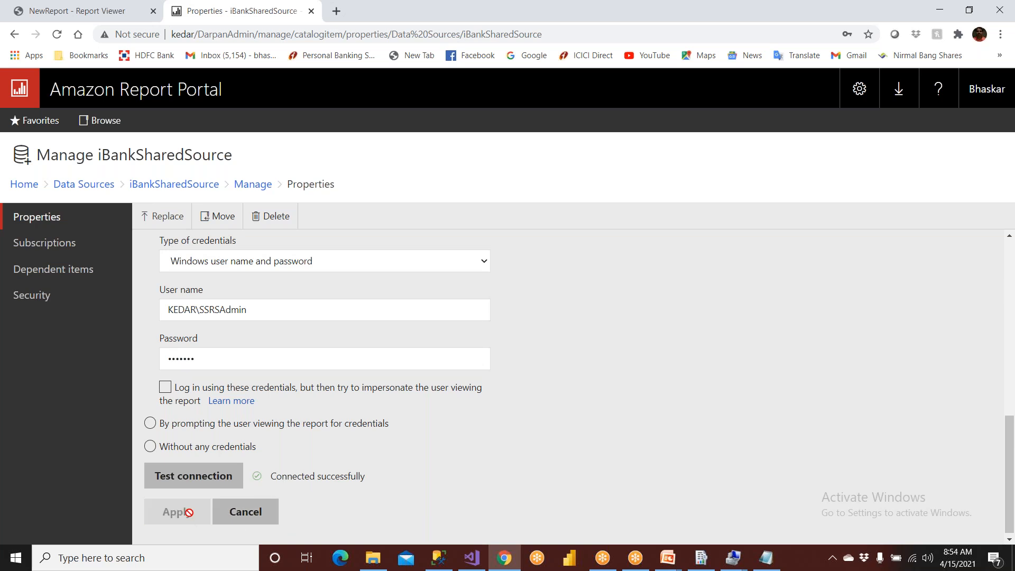
# - Sketch two annotation boxes beside the credentials, with a small box inside the second labelled SQL, and an arrow from the first to the second
pyautogui.click(673, 10)
pyautogui.click(632, 35)
pyautogui.moveTo(614, 245)
pyautogui.mouseDown()
pyautogui.moveTo(616, 363)
pyautogui.moveTo(730, 375)
pyautogui.moveTo(667, 254)
pyautogui.moveTo(614, 254)
pyautogui.mouseUp()
pyautogui.moveTo(880, 236)
pyautogui.mouseDown()
pyautogui.moveTo(876, 377)
pyautogui.moveTo(975, 229)
pyautogui.moveTo(868, 231)
pyautogui.mouseUp()
pyautogui.moveTo(909, 276)
pyautogui.mouseDown()
pyautogui.moveTo(908, 319)
pyautogui.moveTo(930, 326)
pyautogui.moveTo(907, 277)
pyautogui.mouseUp()
pyautogui.moveTo(670, 338)
pyautogui.mouseDown()
pyautogui.moveTo(703, 298)
pyautogui.moveTo(818, 284)
pyautogui.moveTo(863, 315)
pyautogui.moveTo(886, 309)
pyautogui.mouseUp()
pyautogui.moveTo(902, 382)
pyautogui.mouseDown()
pyautogui.moveTo(887, 406)
pyautogui.moveTo(919, 397)
pyautogui.moveTo(907, 394)
pyautogui.mouseUp()
pyautogui.moveTo(909, 385)
pyautogui.mouseDown()
pyautogui.moveTo(911, 406)
pyautogui.moveTo(933, 400)
pyautogui.mouseUp()
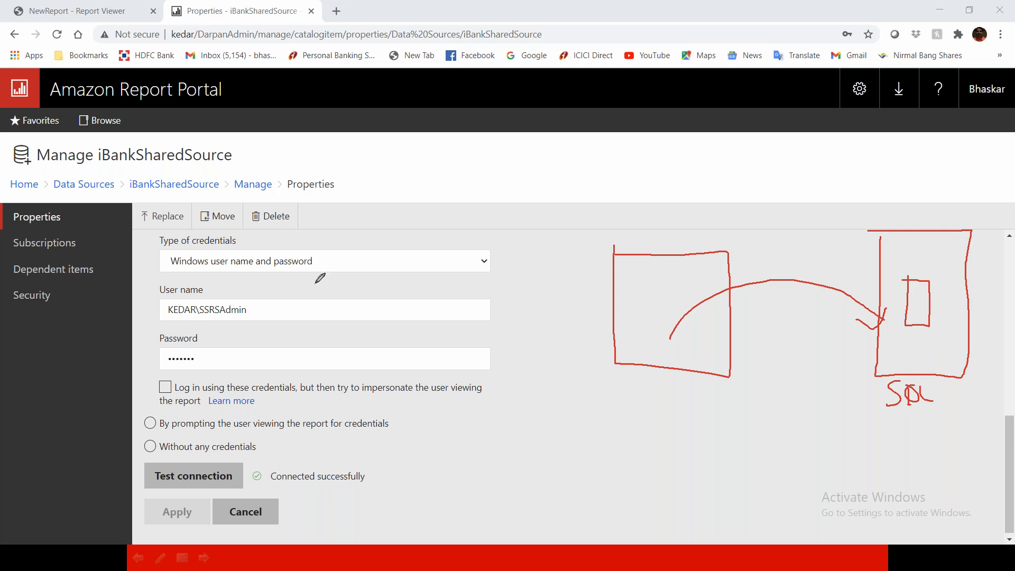
# - Mark the user name and password entries with annotation pen strokes
pyautogui.moveTo(268, 311); pyautogui.dragTo(300, 294)
pyautogui.moveTo(213, 364); pyautogui.dragTo(249, 356)
pyautogui.moveTo(264, 303); pyautogui.dragTo(271, 348)
# - Switch to SQL Server Management Studio, circle the SSRSAdmin login under Security > Logins, and clear the annotations
pyautogui.press('super')
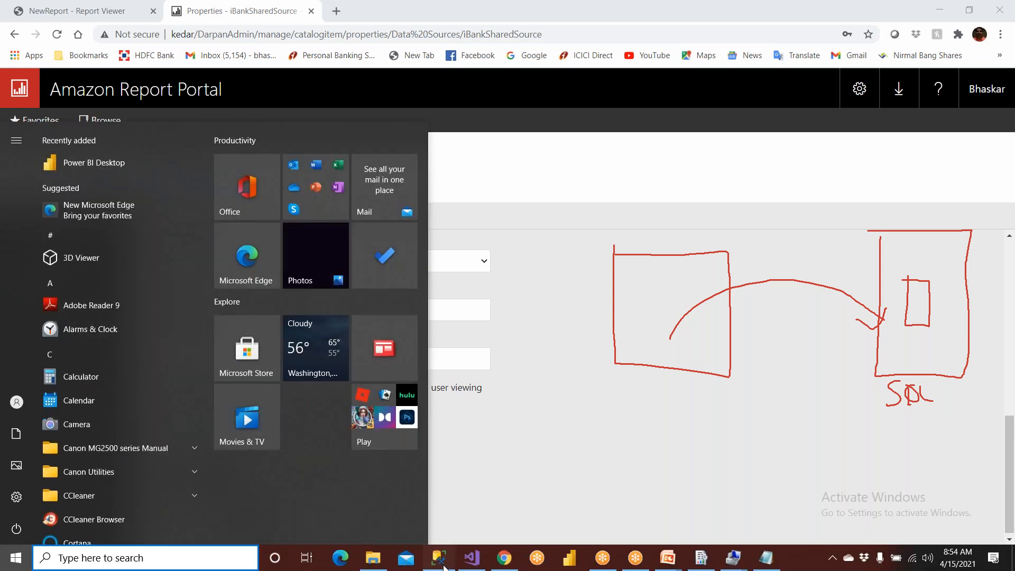
pyautogui.click(438, 558)
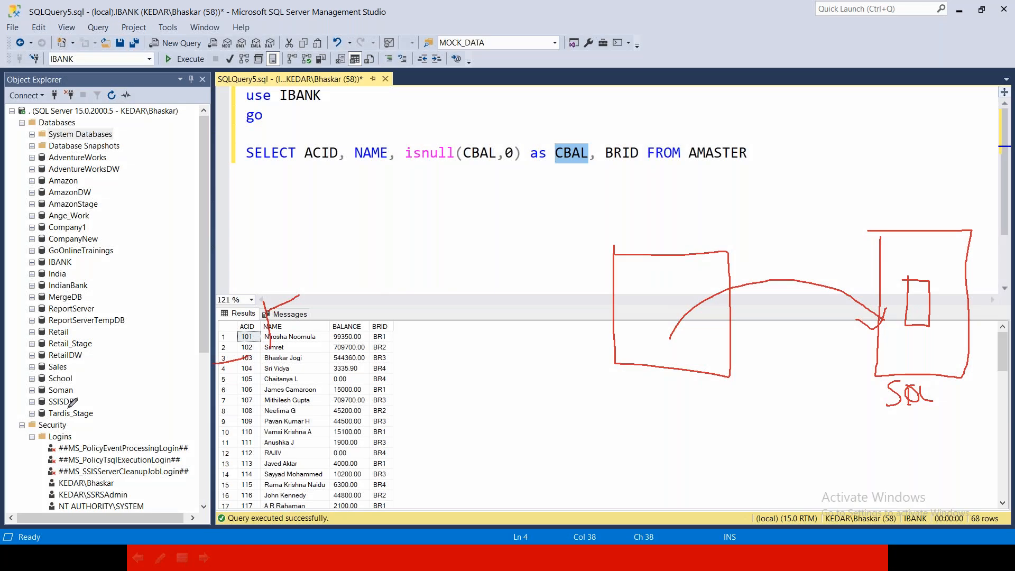
pyautogui.moveTo(57, 494)
pyautogui.mouseDown()
pyautogui.moveTo(139, 493)
pyautogui.moveTo(51, 485)
pyautogui.moveTo(54, 495)
pyautogui.mouseUp()
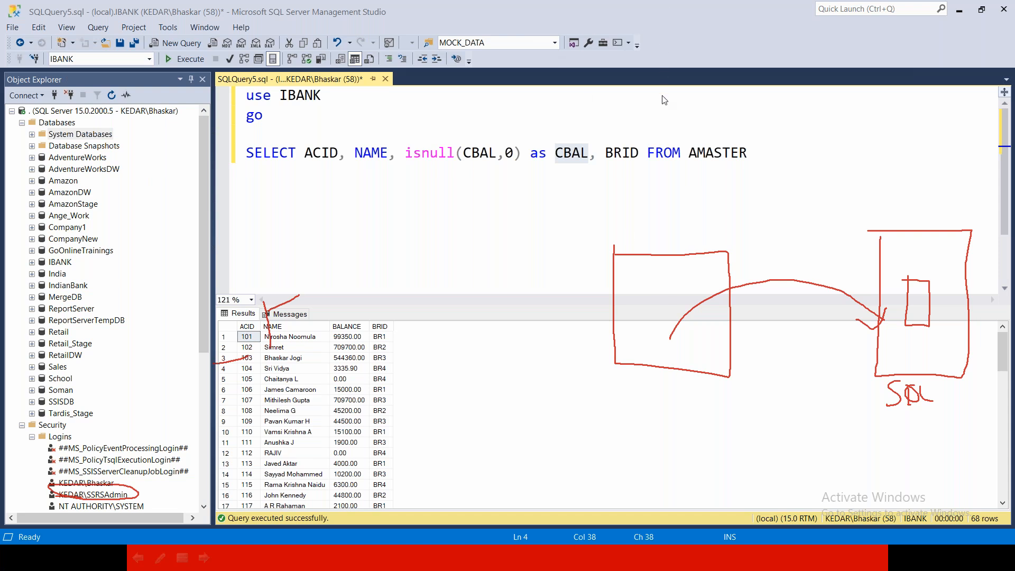
pyautogui.press('Escape')
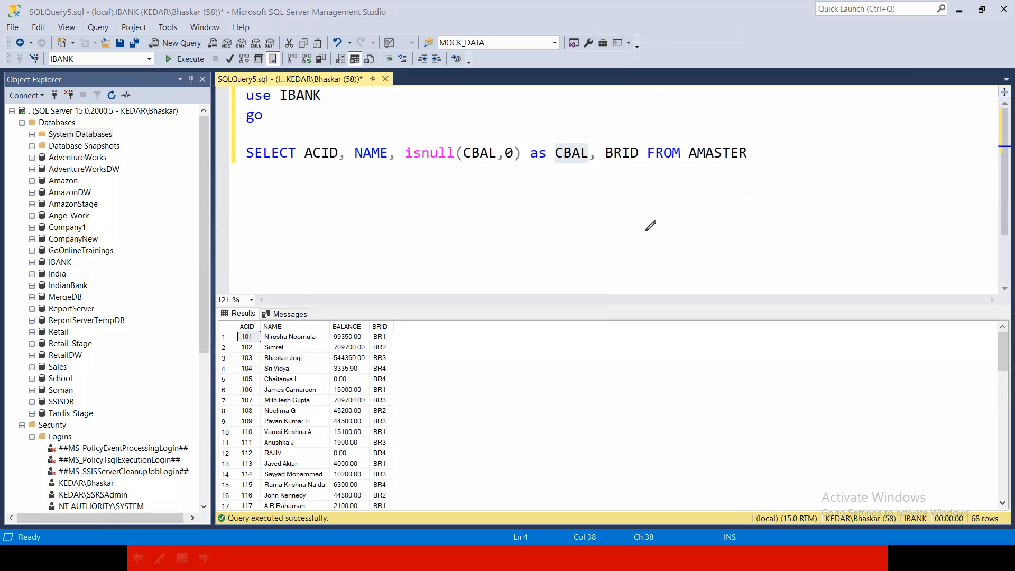
# - Sketch two tall annotation boxes beside the query results with a stick figure beneath each one
pyautogui.moveTo(657, 198)
pyautogui.mouseDown()
pyautogui.moveTo(738, 362)
pyautogui.moveTo(734, 201)
pyautogui.moveTo(662, 202)
pyautogui.mouseUp()
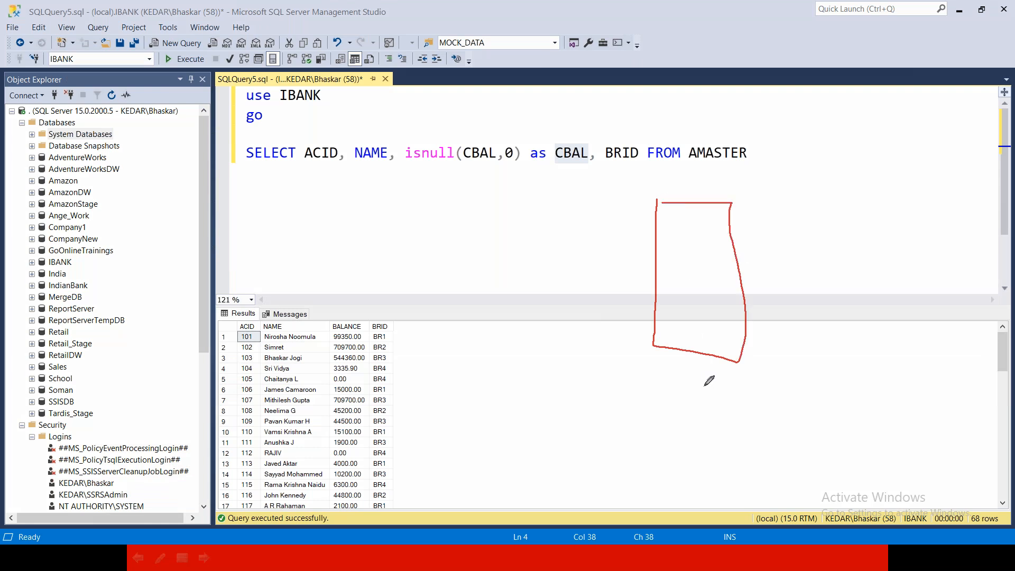
pyautogui.moveTo(852, 222)
pyautogui.mouseDown()
pyautogui.moveTo(919, 347)
pyautogui.moveTo(924, 223)
pyautogui.moveTo(863, 220)
pyautogui.mouseUp()
pyautogui.moveTo(893, 362)
pyautogui.mouseDown()
pyautogui.moveTo(916, 423)
pyautogui.moveTo(887, 429)
pyautogui.mouseUp()
pyautogui.moveTo(897, 413); pyautogui.dragTo(929, 418)
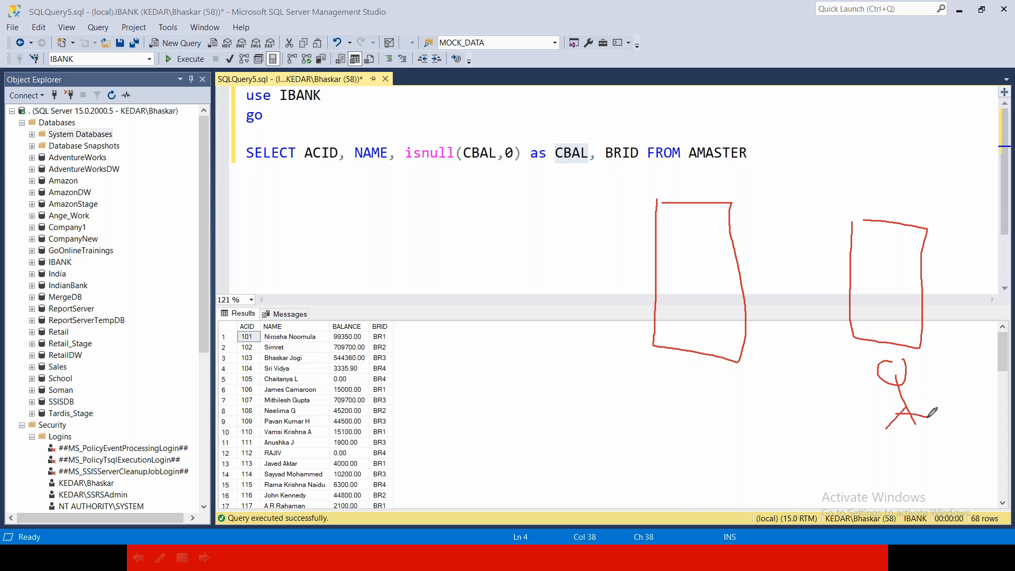
pyautogui.moveTo(694, 395)
pyautogui.mouseDown()
pyautogui.moveTo(726, 435)
pyautogui.moveTo(710, 442)
pyautogui.mouseUp()
pyautogui.moveTo(714, 431); pyautogui.dragTo(728, 437)
pyautogui.moveTo(726, 444); pyautogui.dragTo(736, 453)
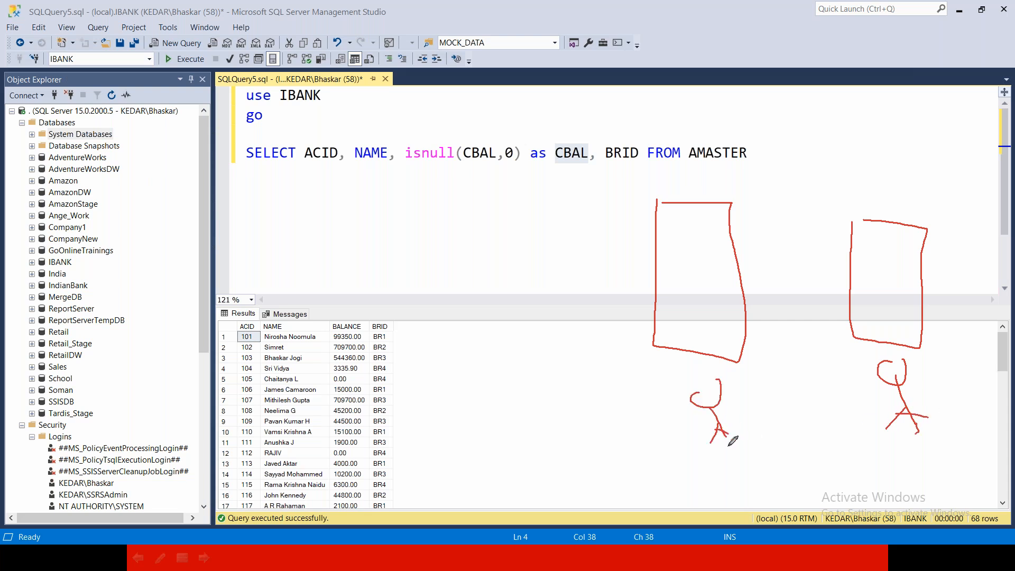
# - Draw an arrow between the two stick figures, a small box beneath it, and an arrow from the second figure into the box above
pyautogui.moveTo(736, 396)
pyautogui.mouseDown()
pyautogui.moveTo(844, 375)
pyautogui.moveTo(848, 387)
pyautogui.mouseUp()
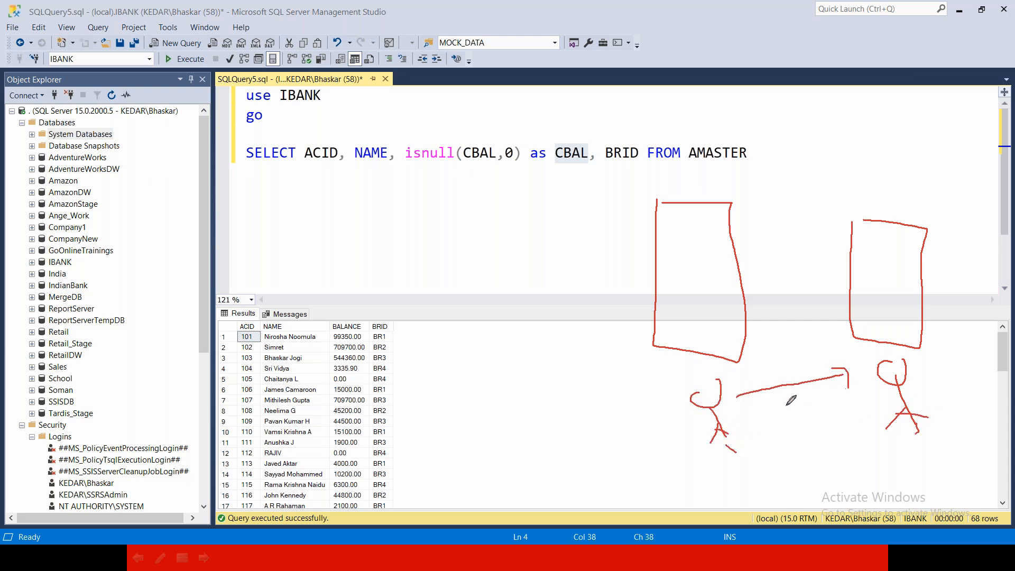
pyautogui.moveTo(779, 408)
pyautogui.mouseDown()
pyautogui.moveTo(804, 424)
pyautogui.moveTo(783, 432)
pyautogui.moveTo(804, 435)
pyautogui.moveTo(798, 420)
pyautogui.mouseUp()
pyautogui.moveTo(911, 384); pyautogui.dragTo(921, 372)
pyautogui.moveTo(859, 372); pyautogui.dragTo(885, 330)
pyautogui.moveTo(877, 325); pyautogui.dragTo(886, 342)
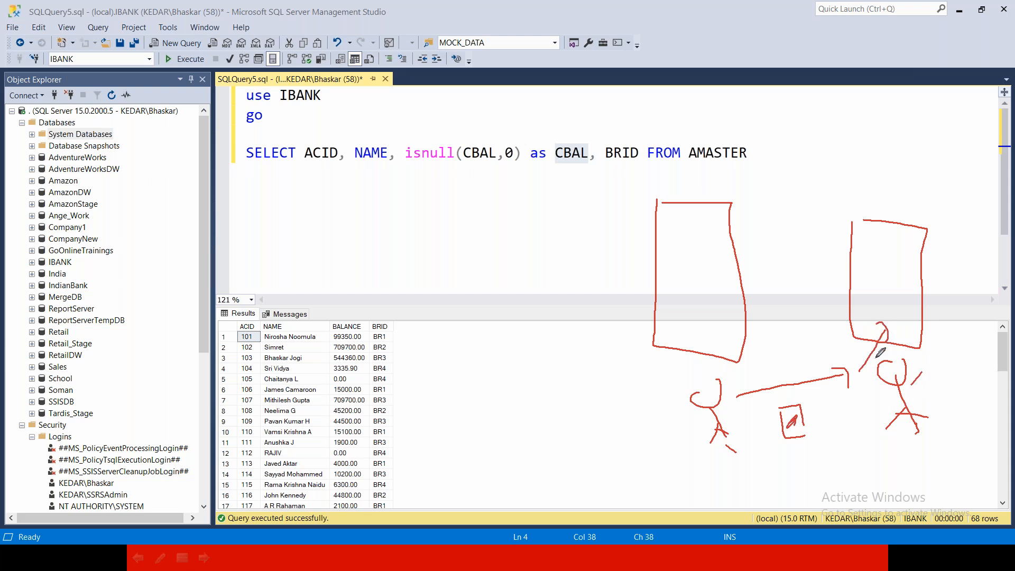
# - Draw a small box inside the first tall box with an arrow to the second, and clear all annotations
pyautogui.moveTo(682, 256)
pyautogui.mouseDown()
pyautogui.moveTo(682, 286)
pyautogui.moveTo(704, 258)
pyautogui.moveTo(745, 275)
pyautogui.moveTo(841, 270)
pyautogui.moveTo(848, 281)
pyautogui.mouseUp()
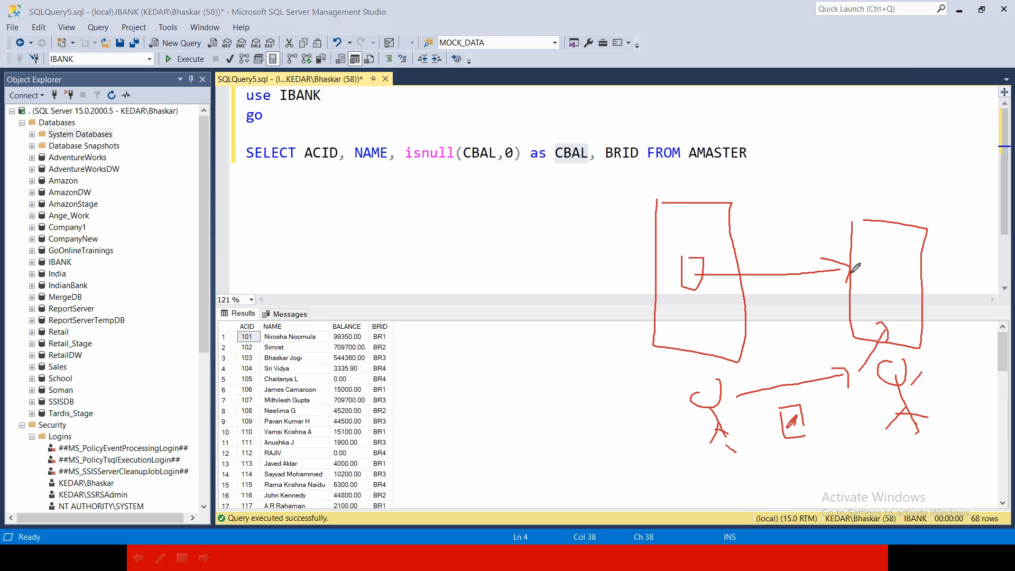
pyautogui.moveTo(880, 250); pyautogui.dragTo(903, 233)
pyautogui.press('Escape')
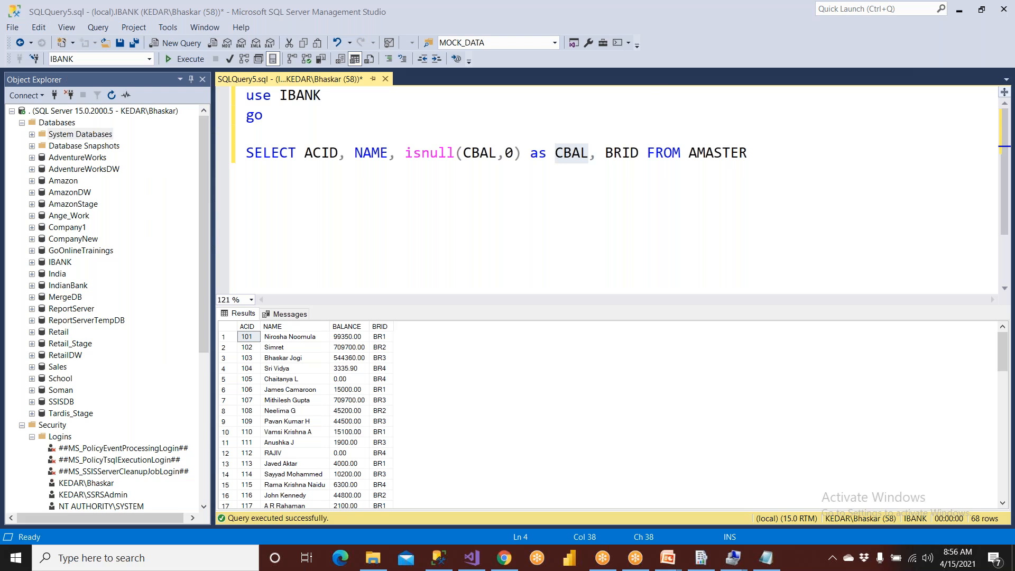
# - Switch back to the report portal in Chrome and open the Data Sources folder from Home
pyautogui.click(504, 557)
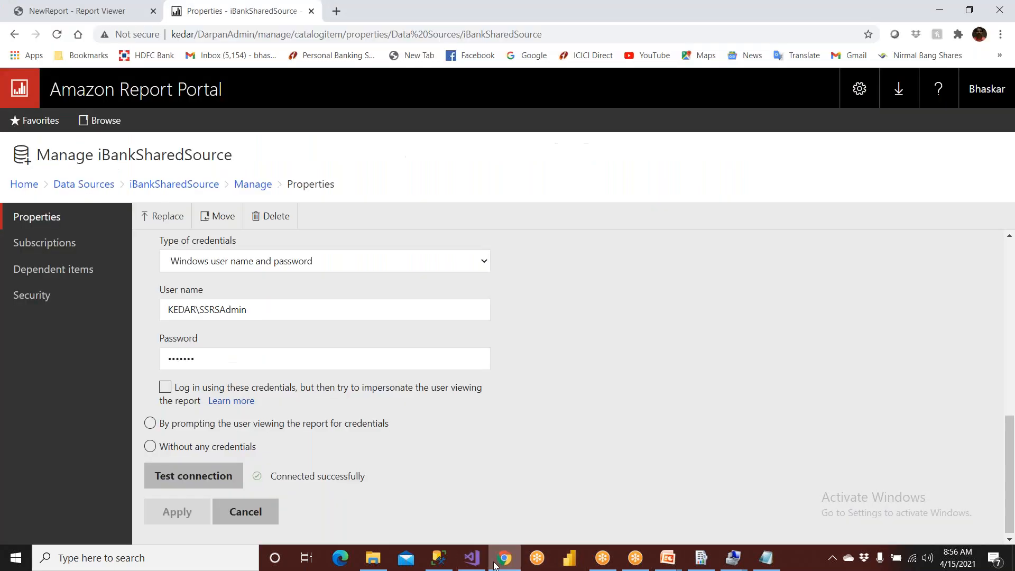
pyautogui.click(54, 216)
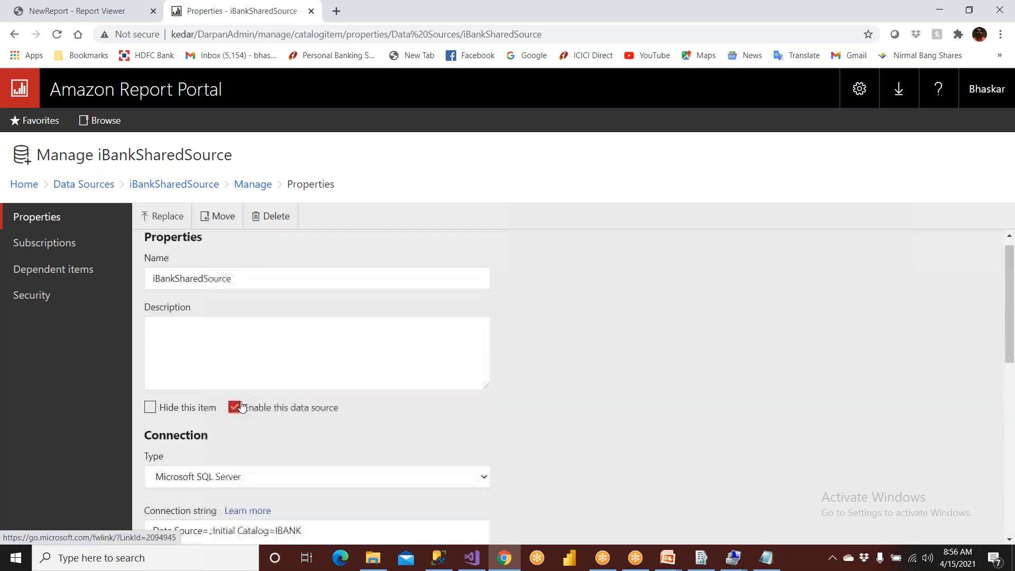
pyautogui.click(29, 185)
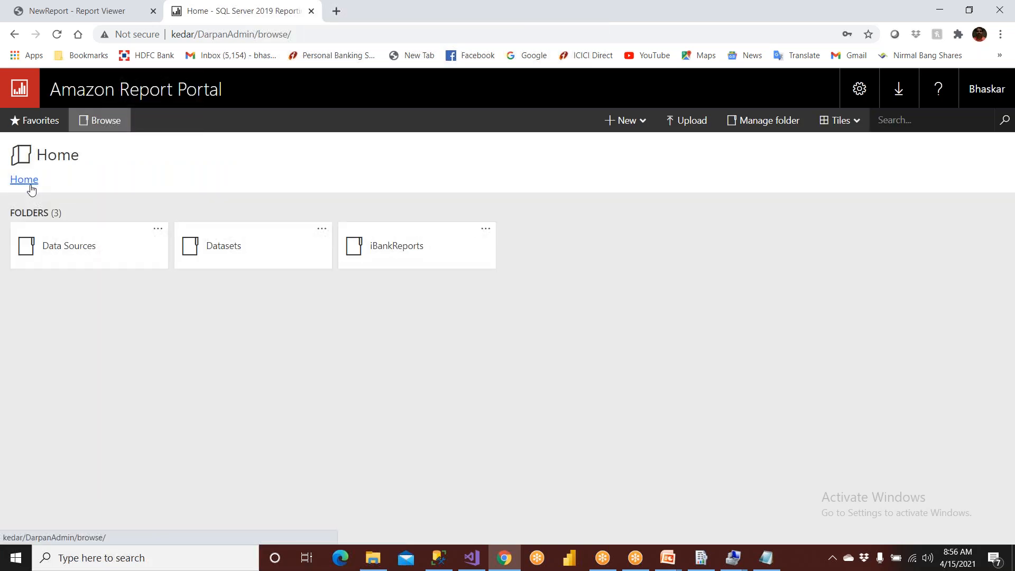
pyautogui.click(74, 247)
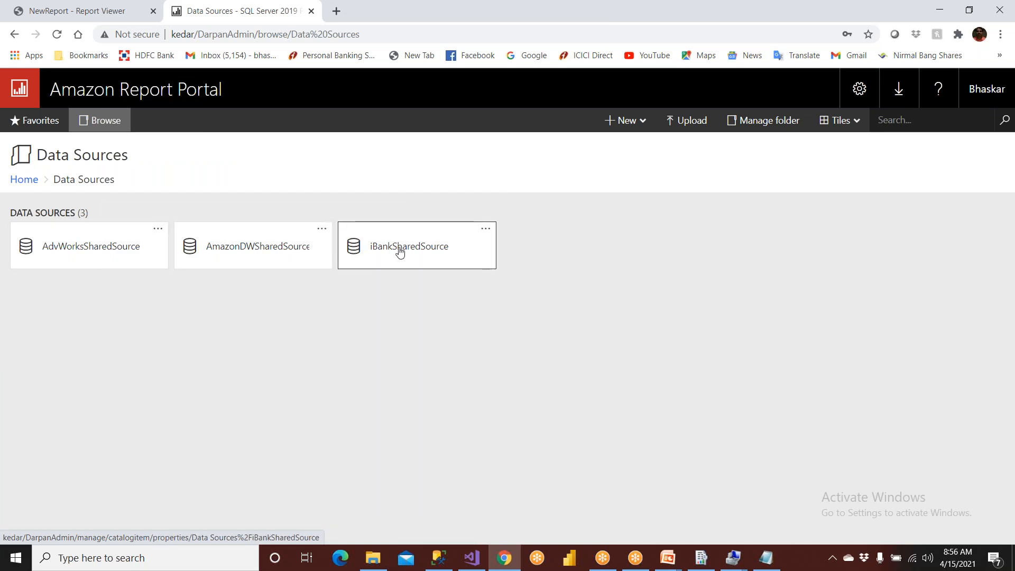
pyautogui.click(469, 563)
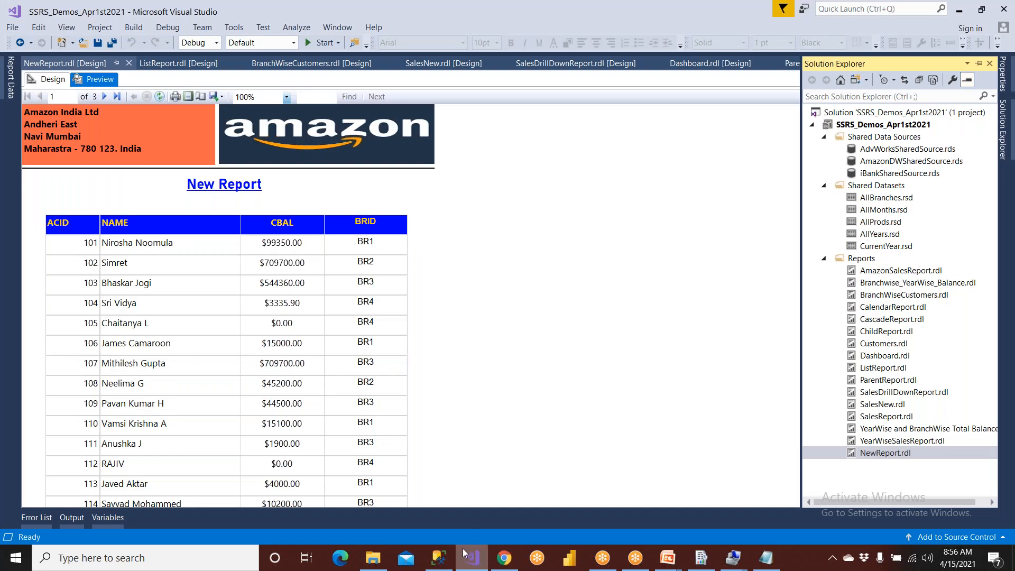
pyautogui.click(504, 558)
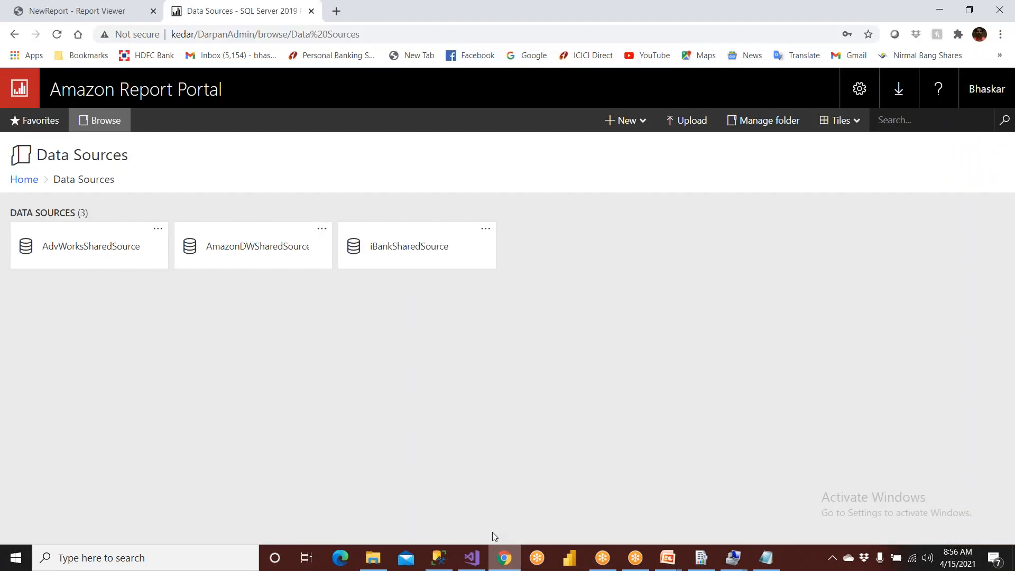
# - Reopen the Data Sources folder from Home and open the credentials settings of iBankSharedSource
pyautogui.click(21, 181)
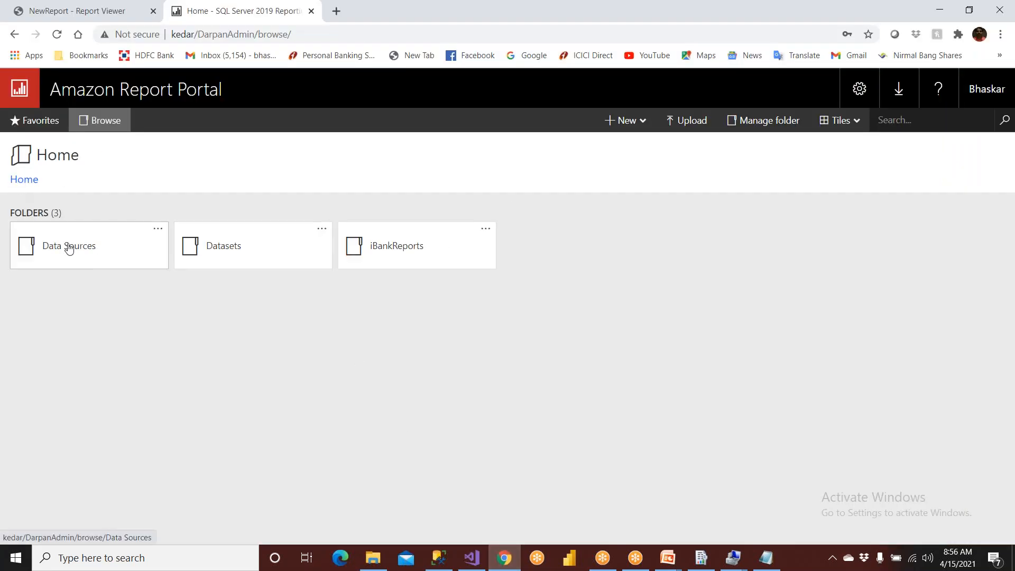
pyautogui.click(77, 258)
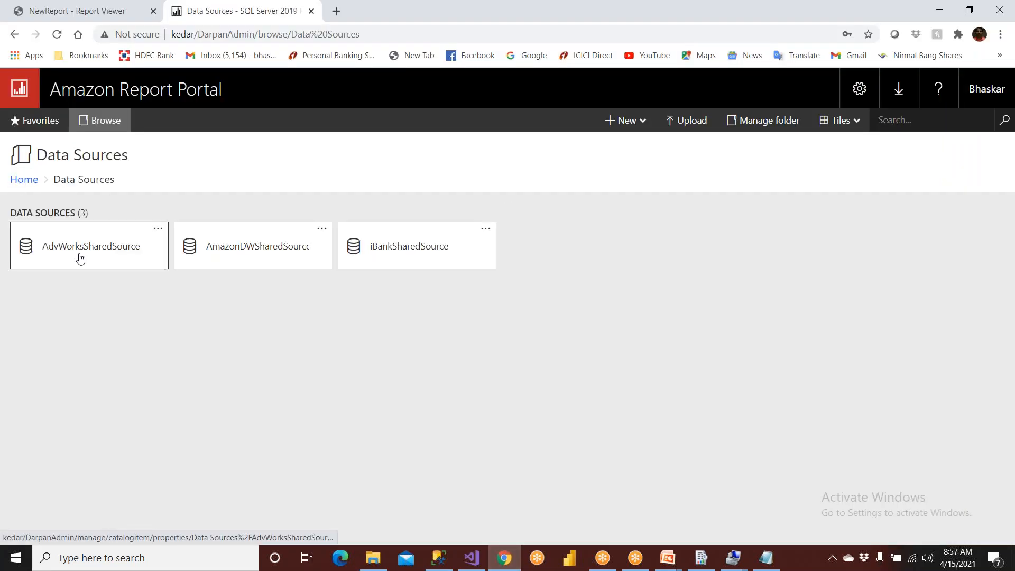
pyautogui.click(396, 247)
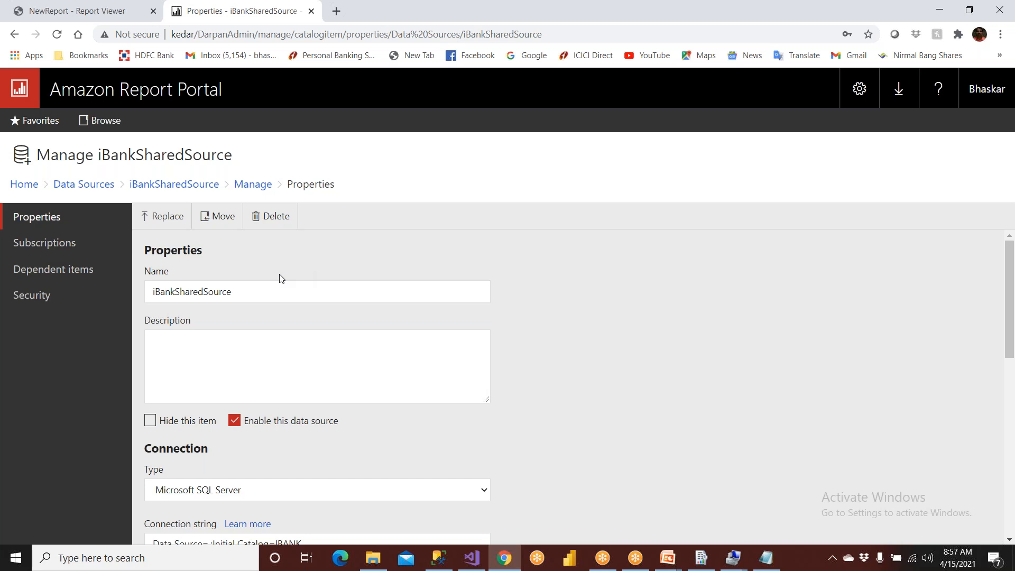
pyautogui.scroll(-1, 282, 280)
pyautogui.scroll(-6, 282, 280)
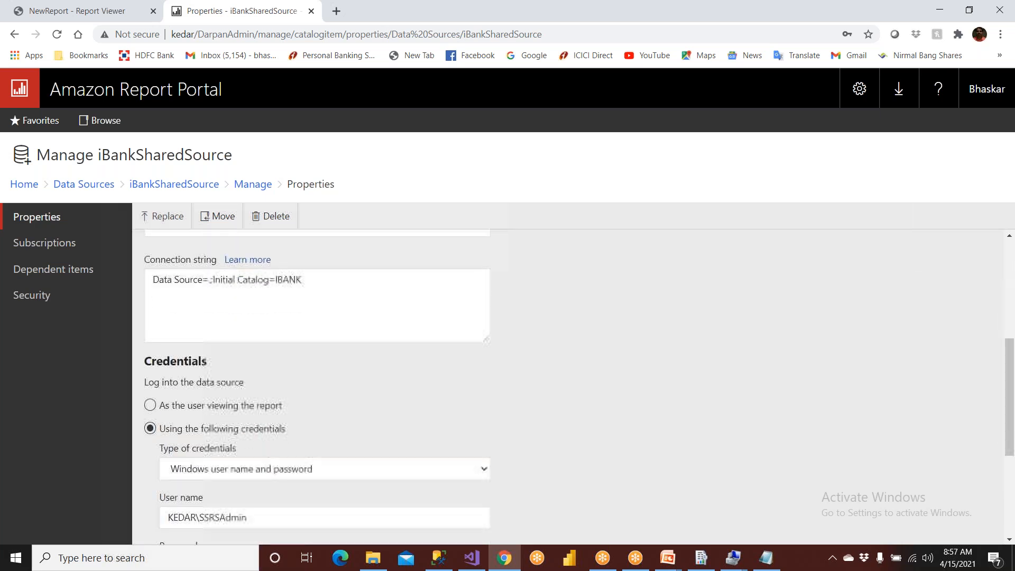
pyautogui.scroll(-1, 167, 305)
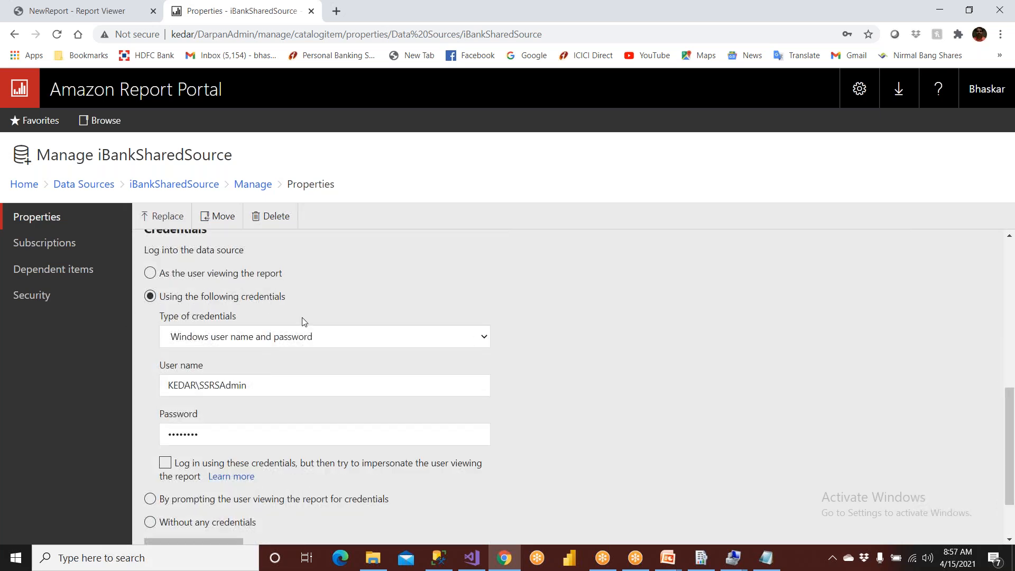
# - Examine the available credential types and the stored Windows user name for iBankSharedSource
pyautogui.click(309, 341)
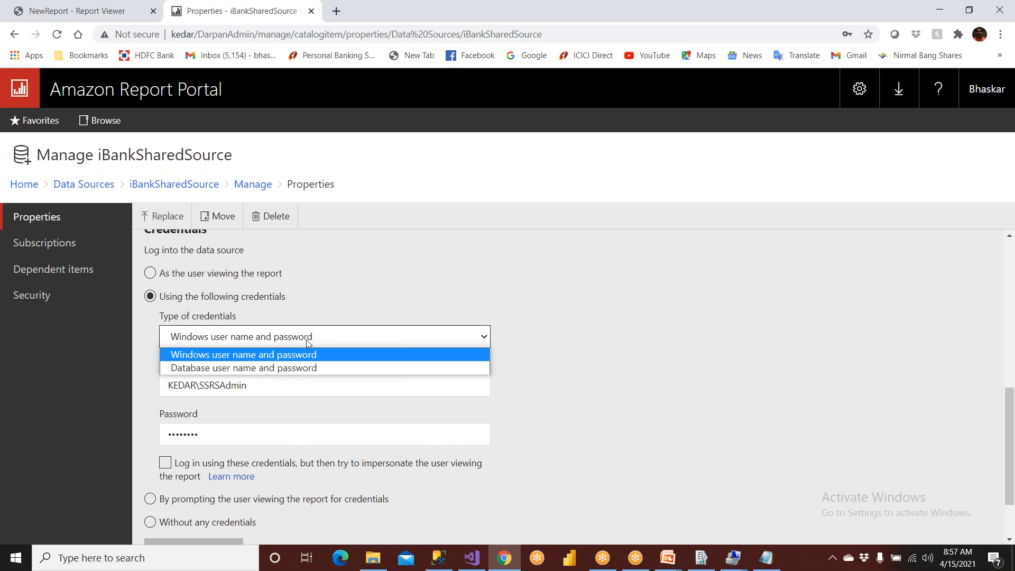
pyautogui.click(306, 339)
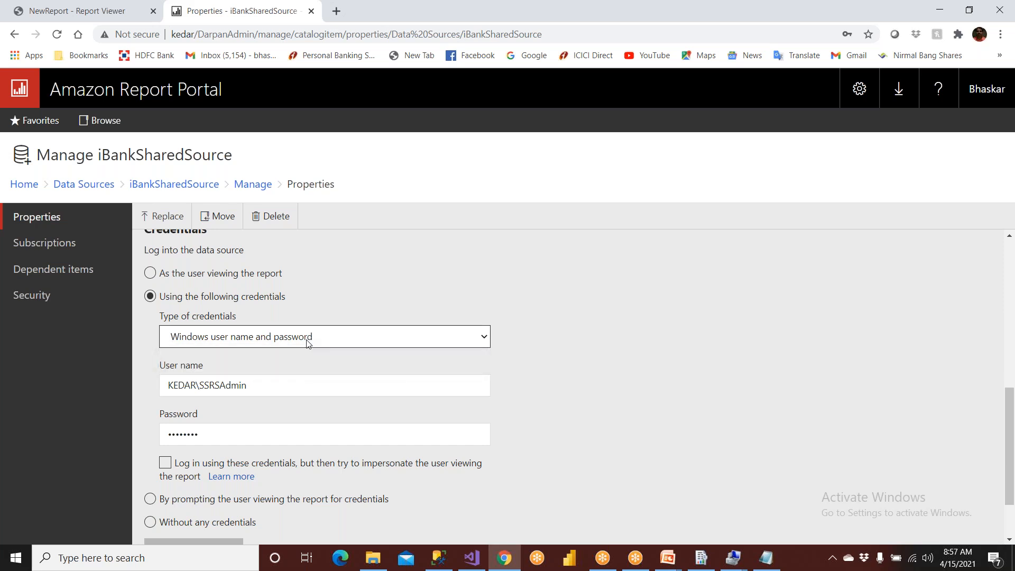
pyautogui.moveTo(247, 379); pyautogui.dragTo(112, 392)
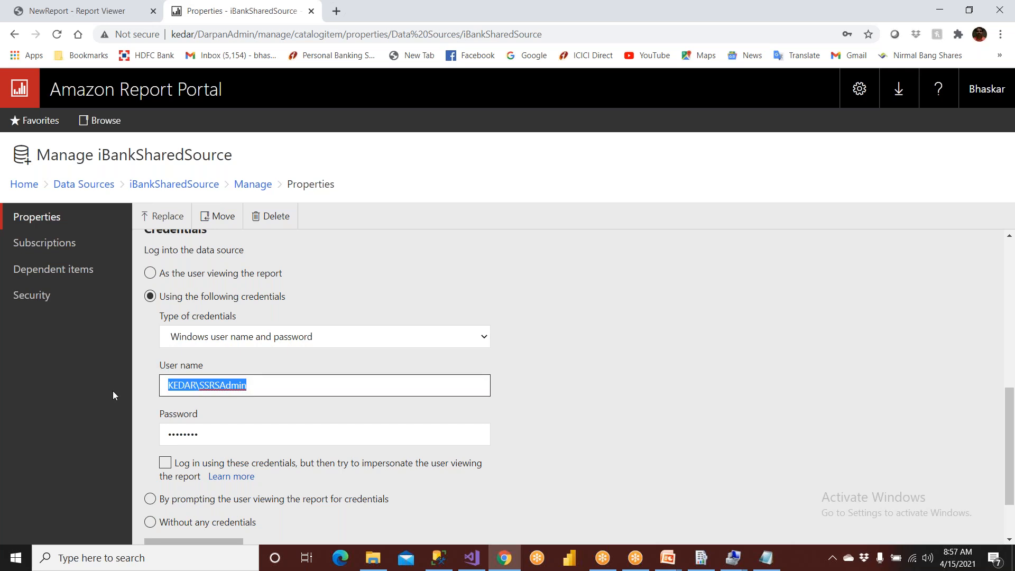
pyautogui.click(177, 391)
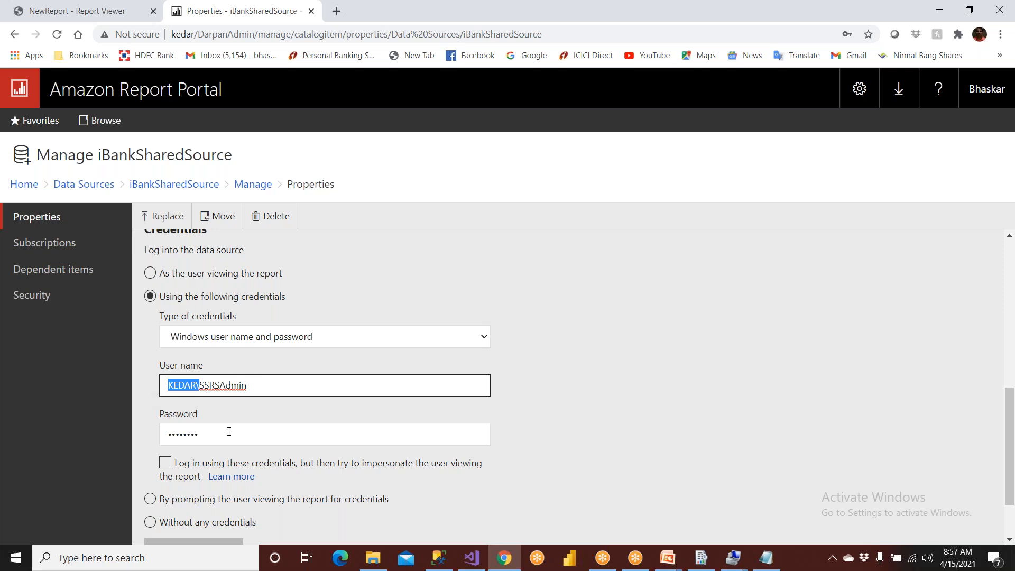
# - Test the connection of iBankSharedSource and return to the portal's Home folder
pyautogui.scroll(-2, 229, 432)
pyautogui.click(194, 472)
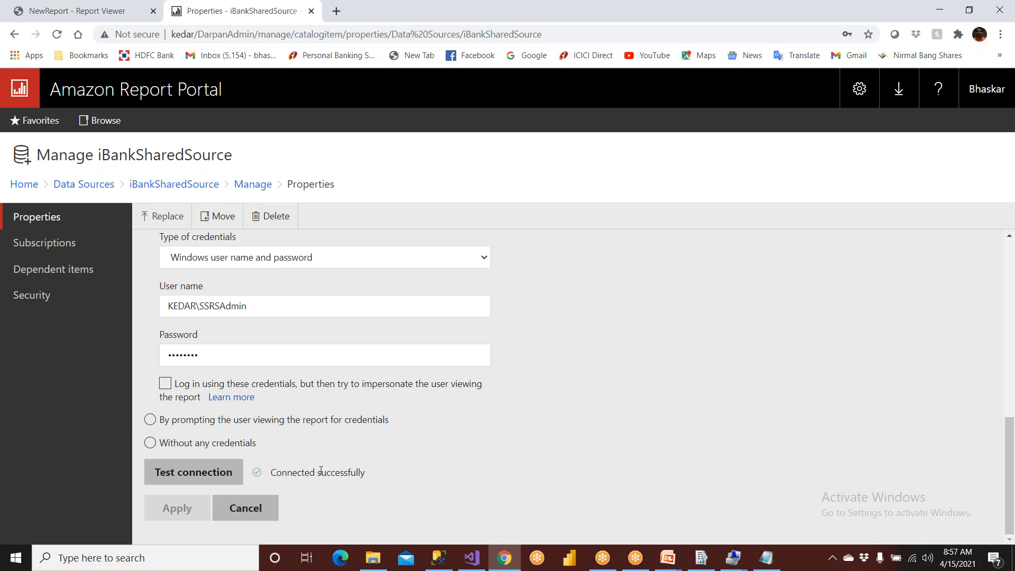
pyautogui.scroll(8, 199, 507)
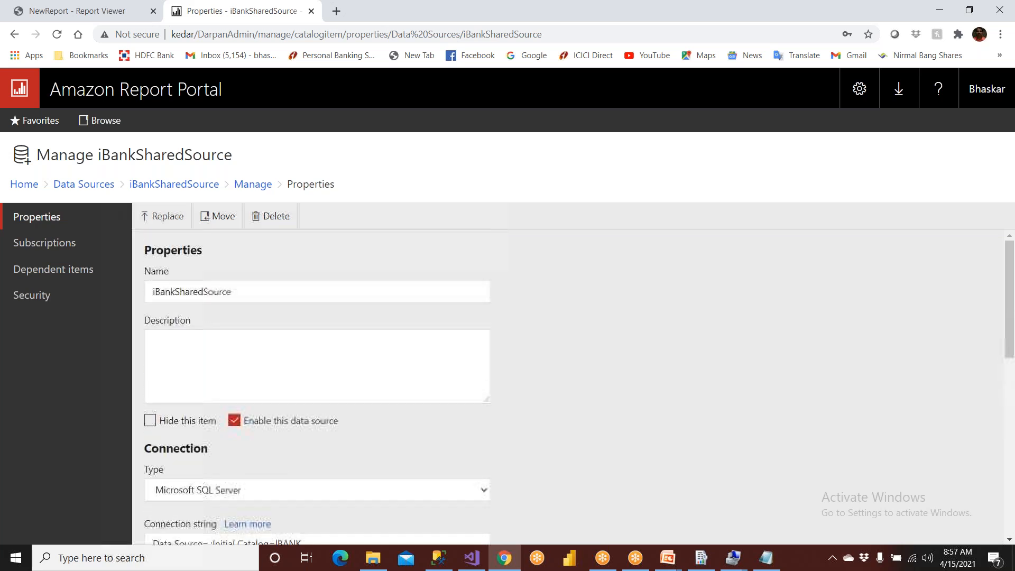
pyautogui.click(32, 185)
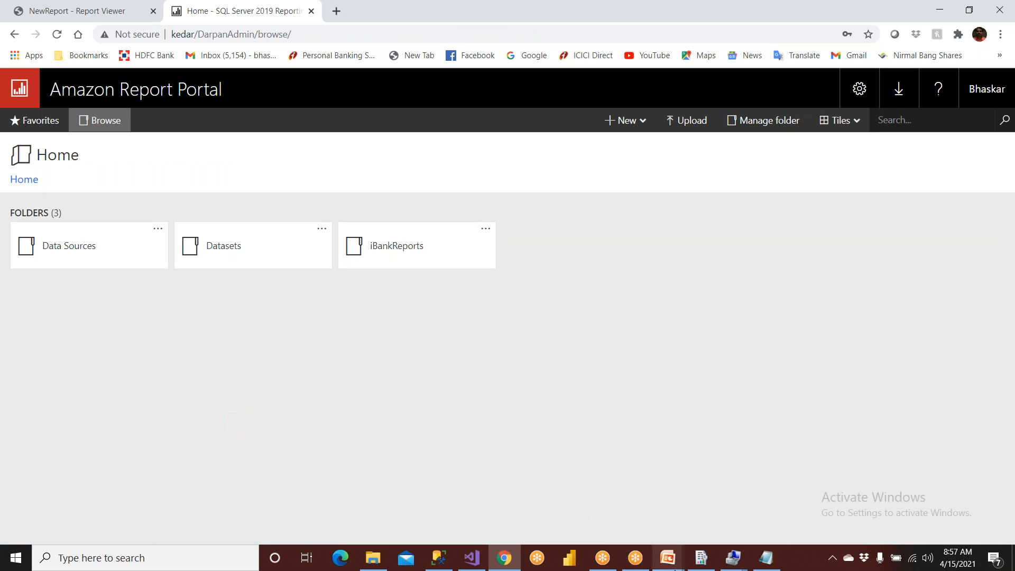
# - Switch to the PowerPoint slide show and read the steps for creating standard subscriptions, continuing to the following slide
pyautogui.click(668, 558)
pyautogui.click(726, 503)
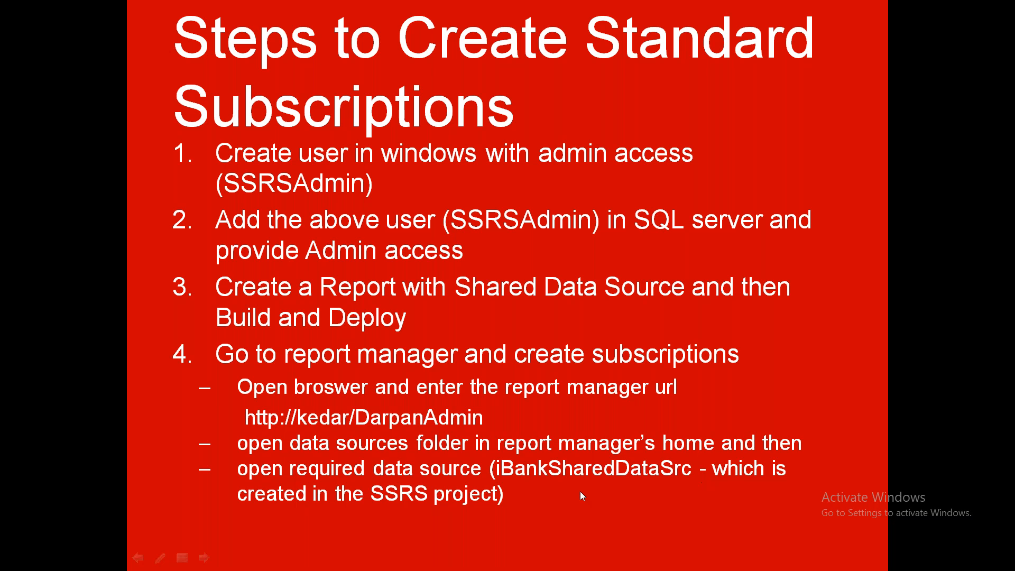
pyautogui.click(401, 369)
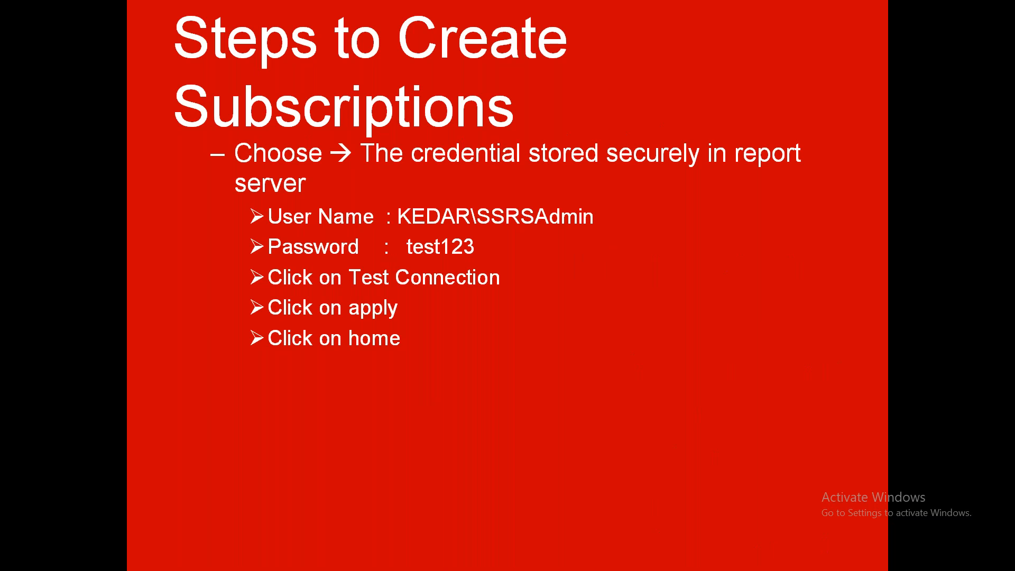
# - Switch back to the report portal in Chrome and start a new subscription for NewReport in the iBankReports folder
pyautogui.press('super')
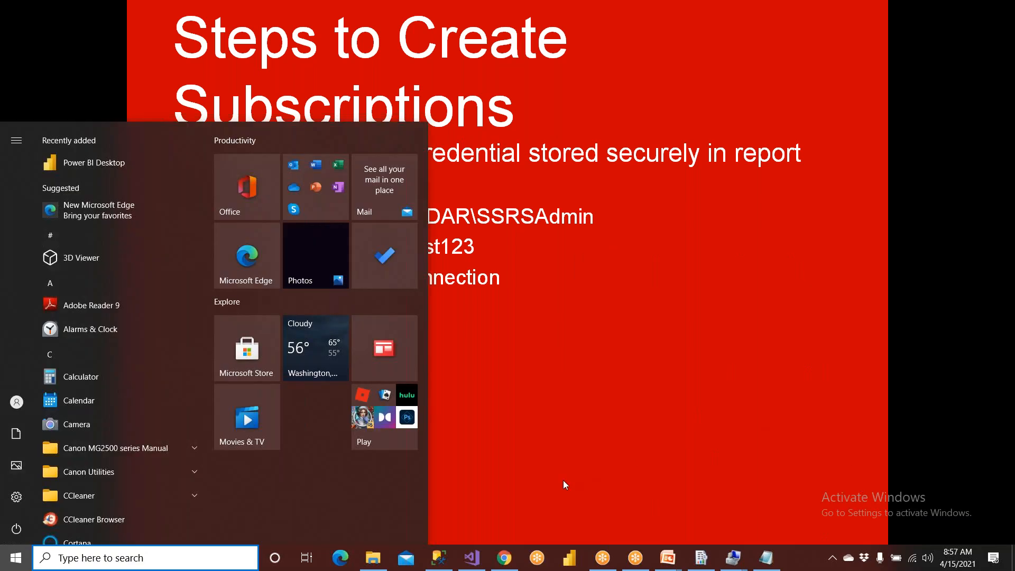
pyautogui.click(504, 560)
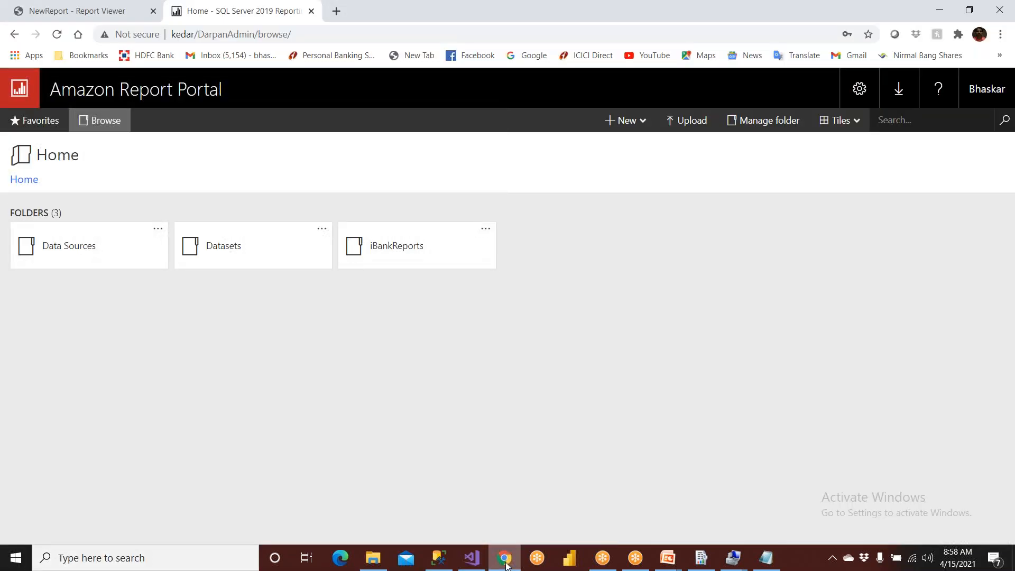
pyautogui.click(428, 260)
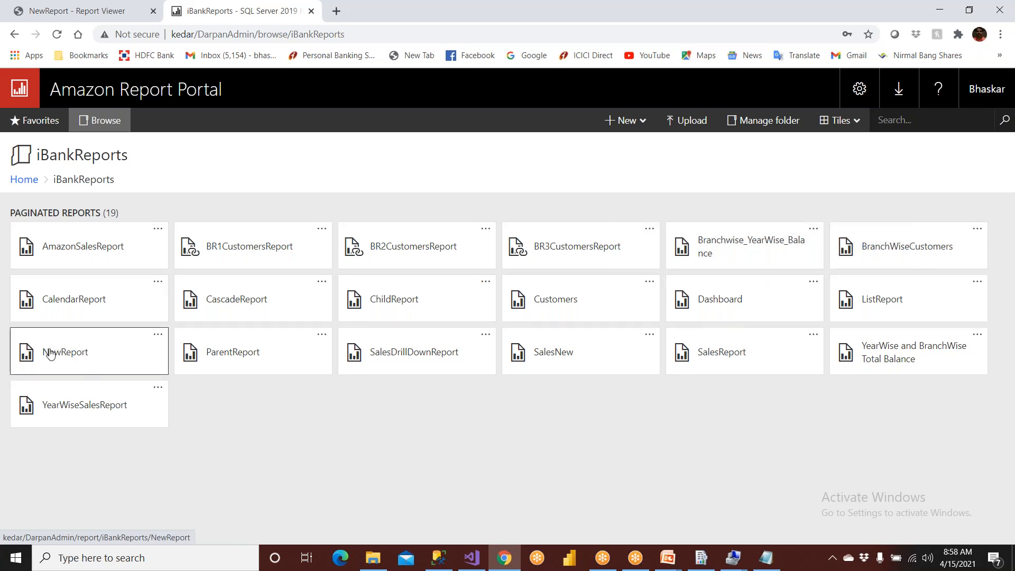
pyautogui.click(158, 336)
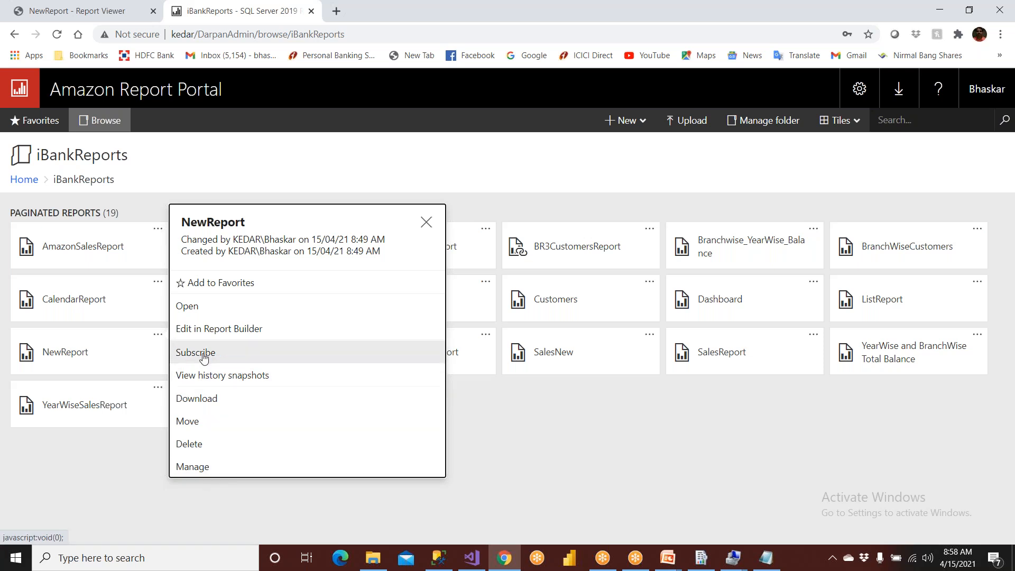
pyautogui.click(252, 500)
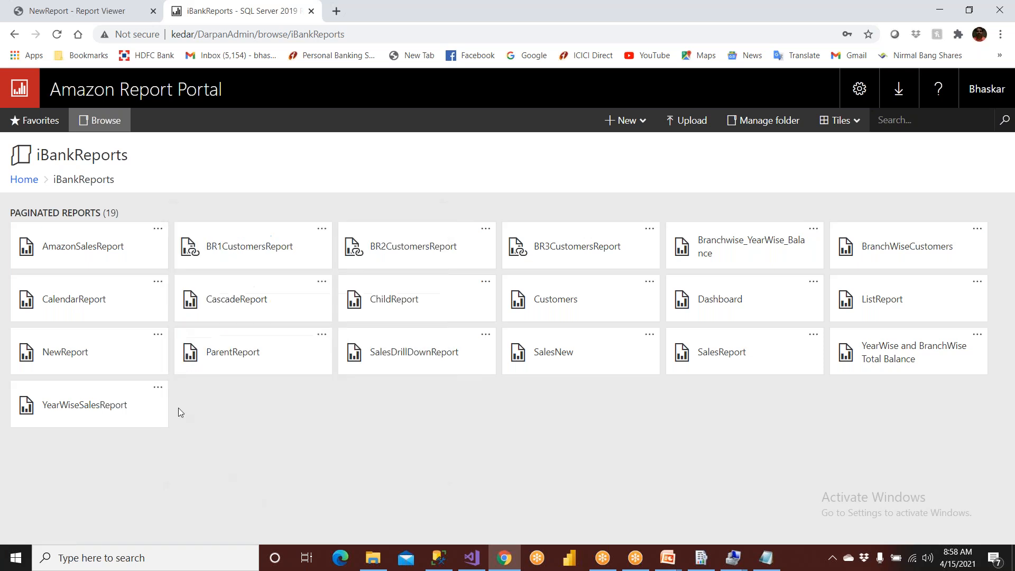
pyautogui.click(158, 334)
pyautogui.click(180, 346)
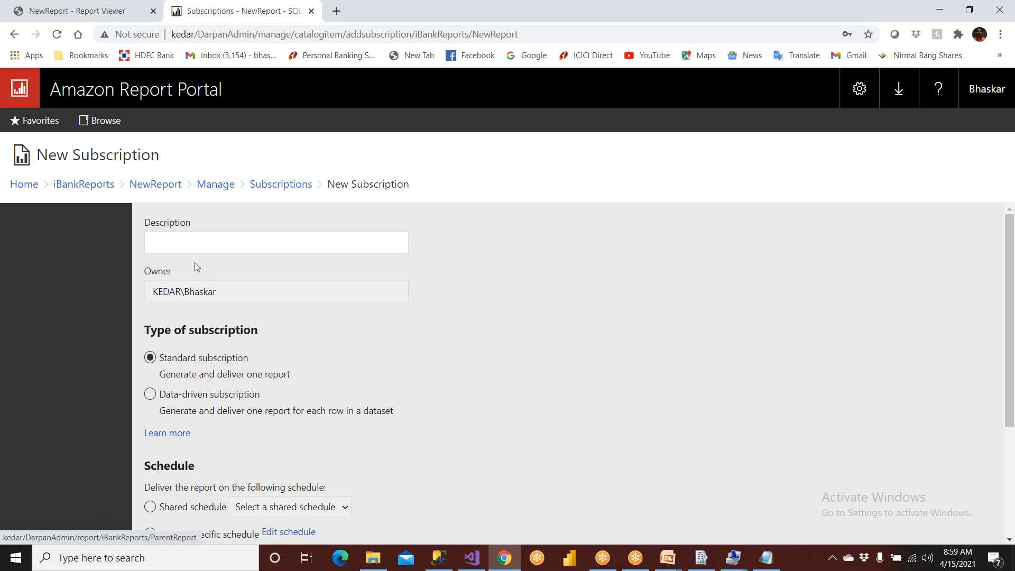
# - Enter "DailySubscription_6AM_Email_PDF" as the new subscription's description
pyautogui.click(188, 243)
pyautogui.write('Da')
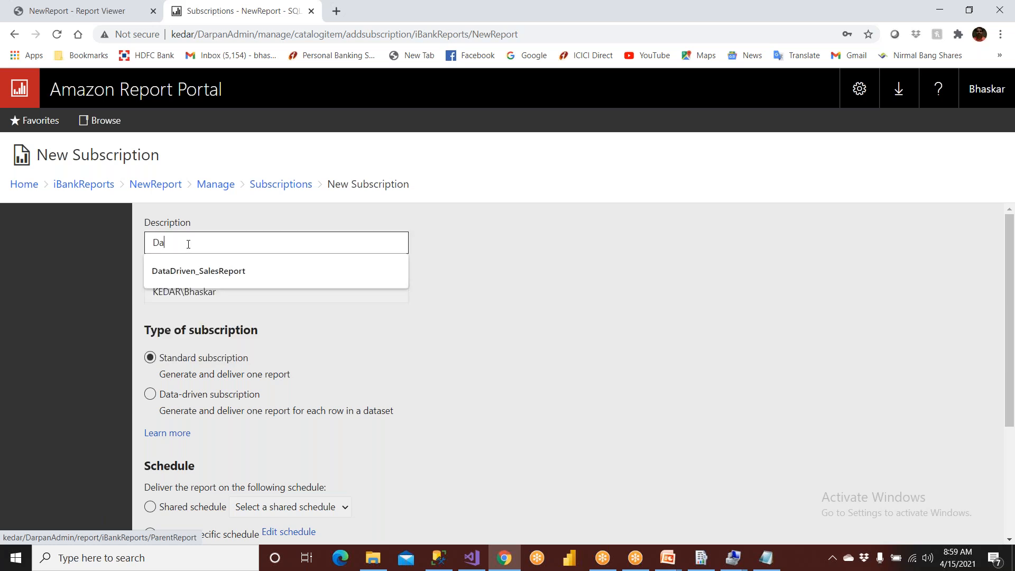
pyautogui.write('ilySu')
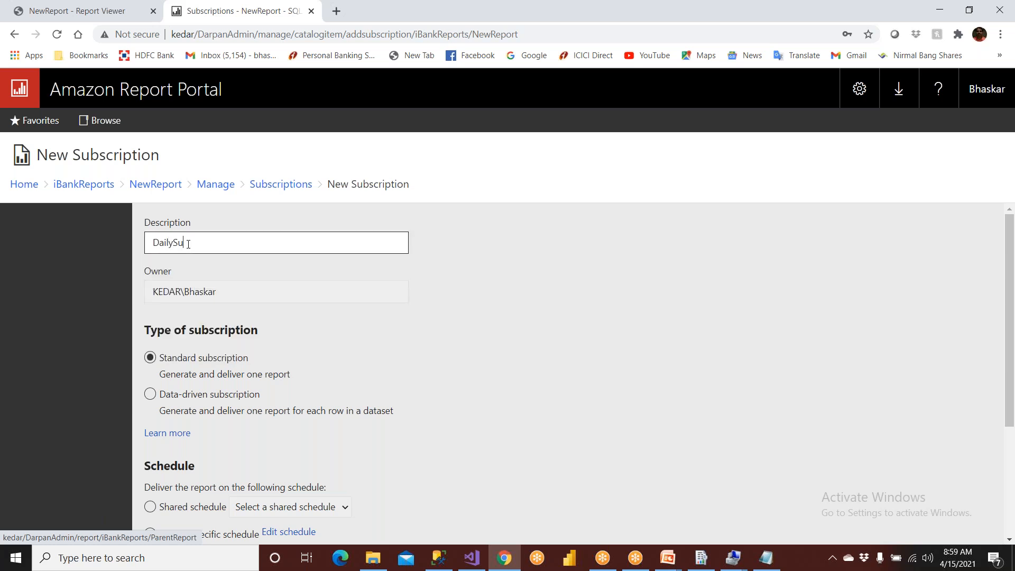
pyautogui.write('bscription')
pyautogui.write('6AM')
pyautogui.write(' Email')
pyautogui.write('PDF')
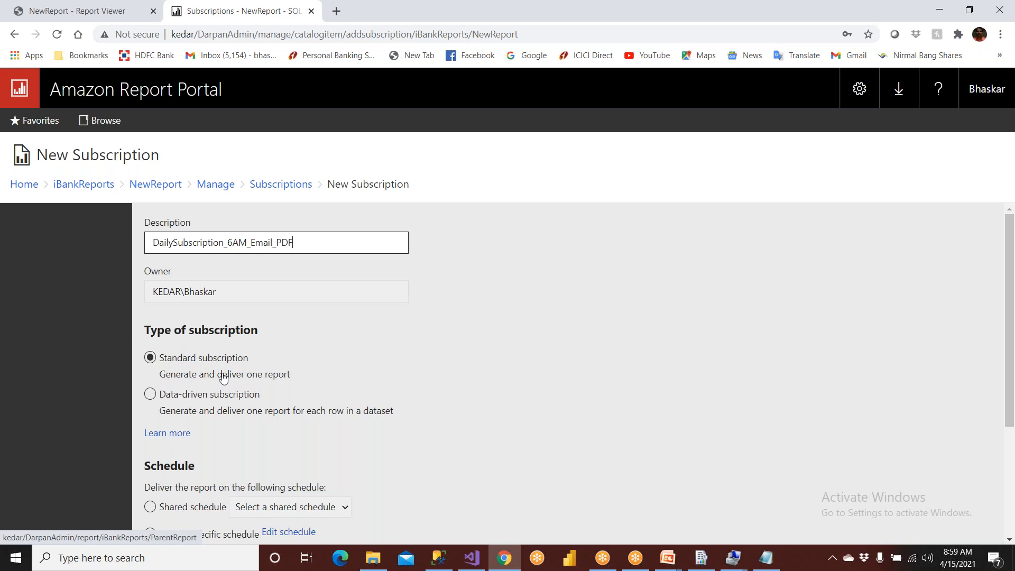
# - Switch to the PowerPoint slide show, review the pull and push subscriptions diagram, and return to the portal in Chrome
pyautogui.click(673, 559)
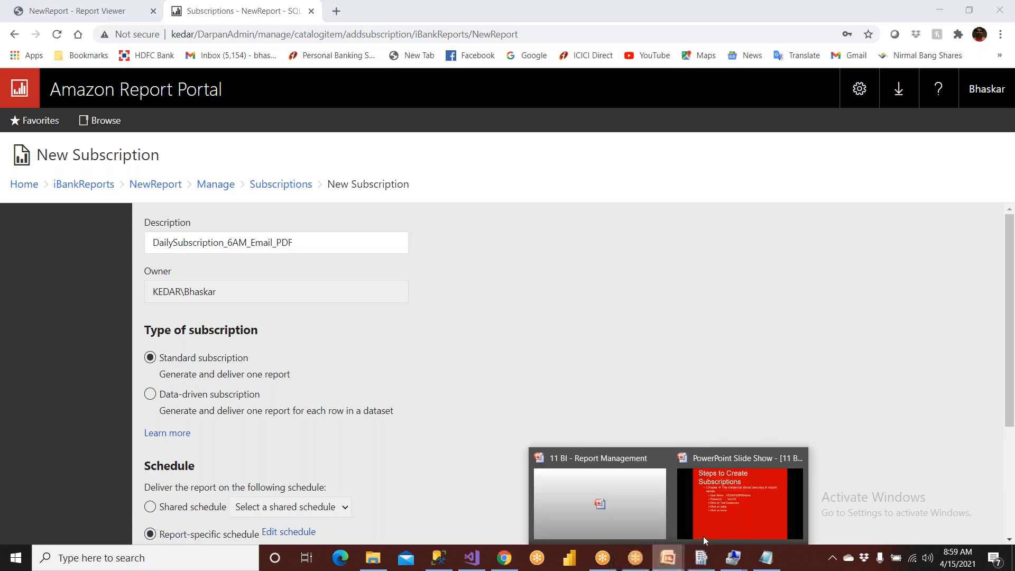
pyautogui.click(706, 508)
pyautogui.scroll(3, 611, 441)
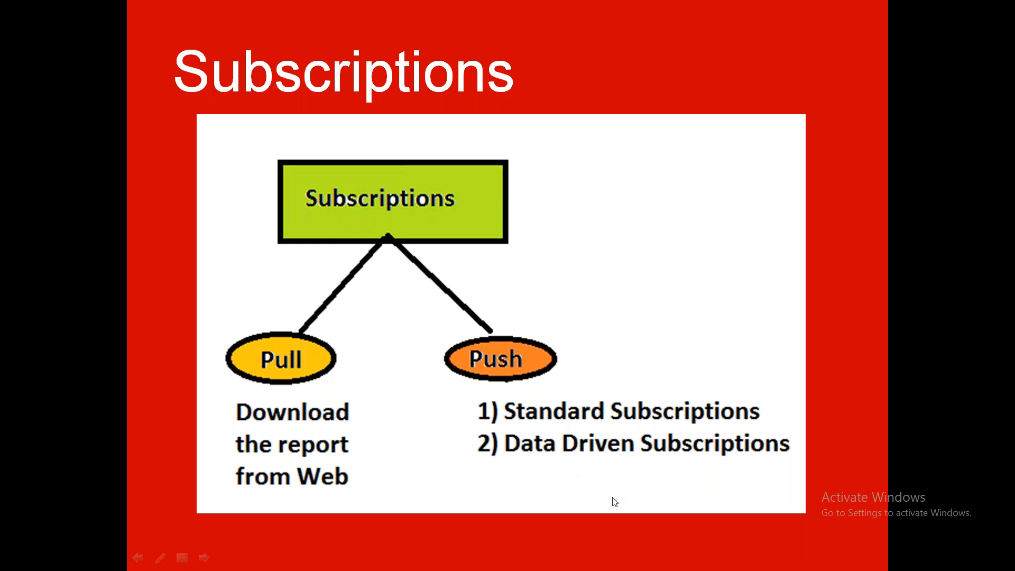
pyautogui.hotkey('alt', 'Tab')
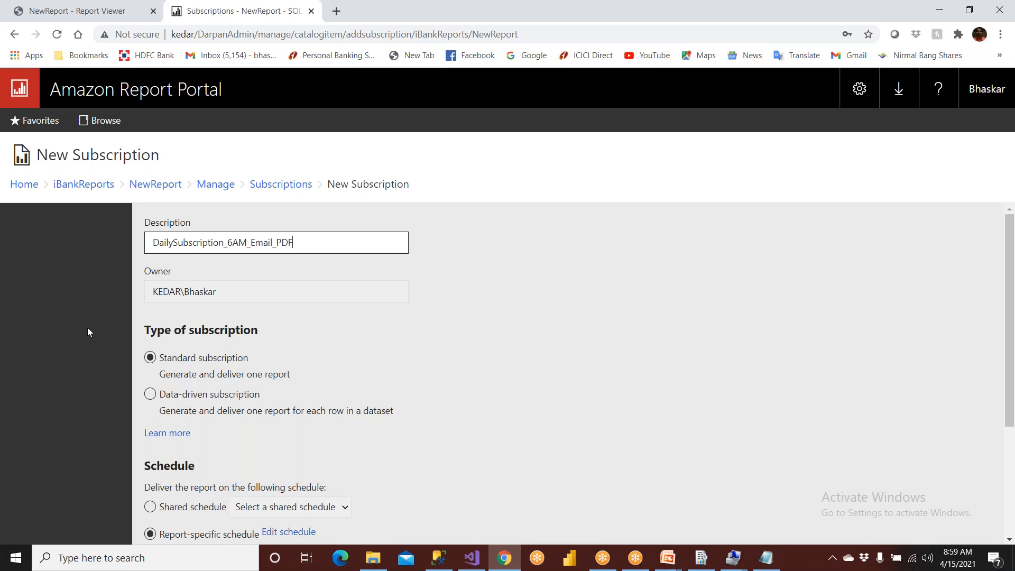
# - Examine the new subscription's schedule and destination options against the timing and delivery named in its description
pyautogui.scroll(-2, 185, 374)
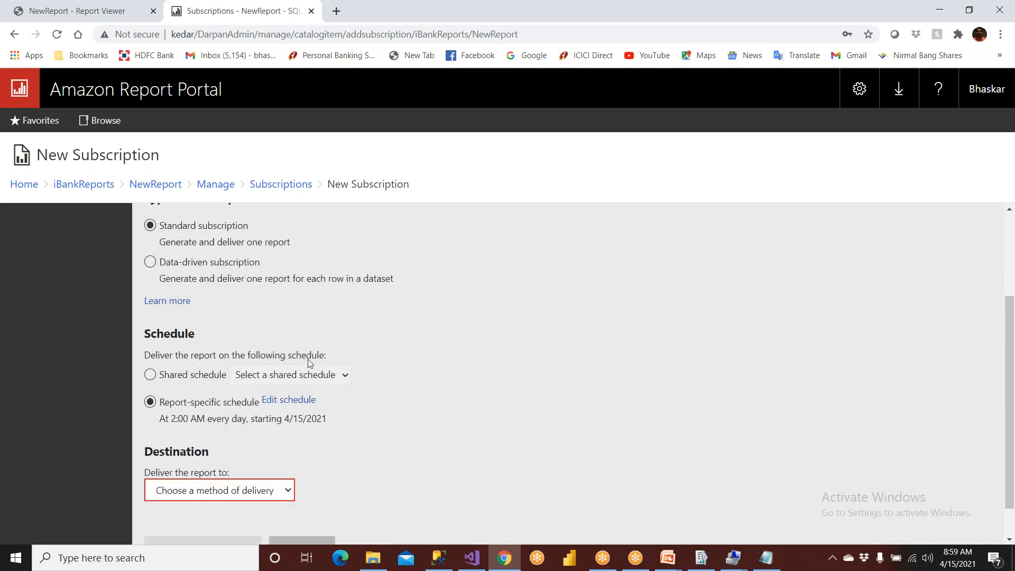
pyautogui.scroll(2, 319, 359)
pyautogui.moveTo(226, 242); pyautogui.dragTo(250, 244)
pyautogui.moveTo(174, 243); pyautogui.dragTo(240, 243)
pyautogui.scroll(-3, 253, 312)
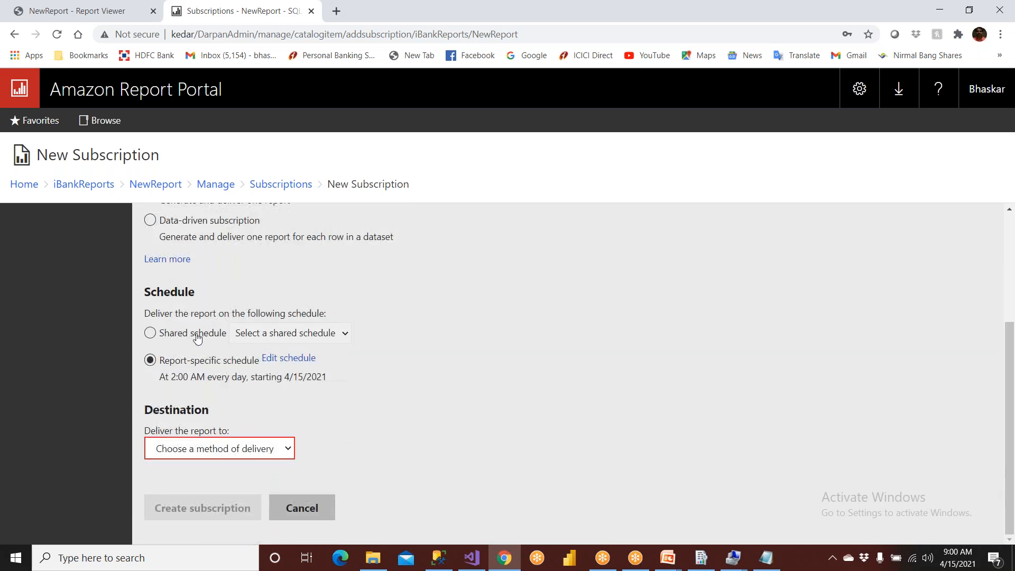
# - Switch to SQL Server Management Studio and collapse the Databases and Security folders of the local server
pyautogui.click(442, 567)
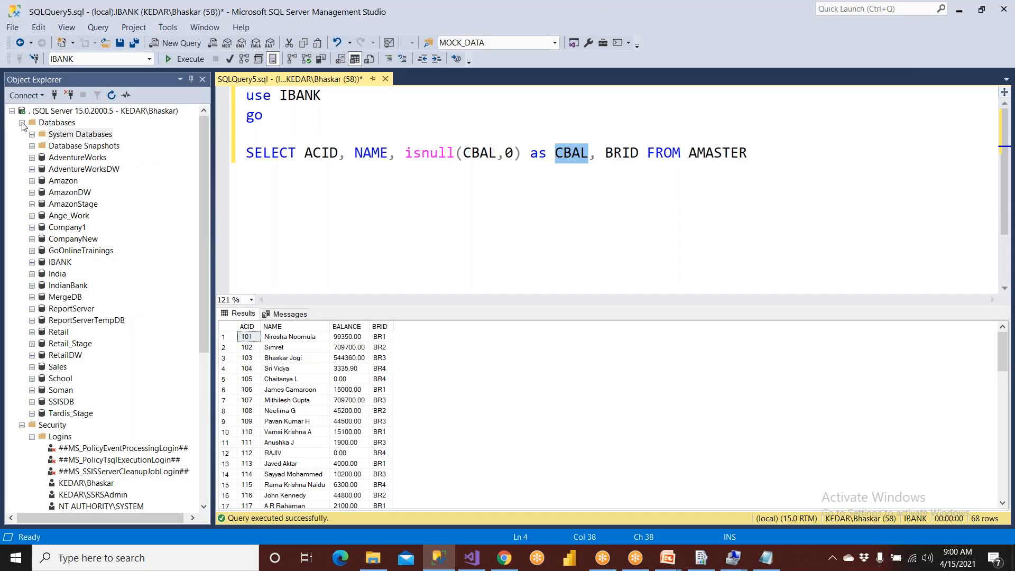
pyautogui.click(22, 123)
pyautogui.click(22, 134)
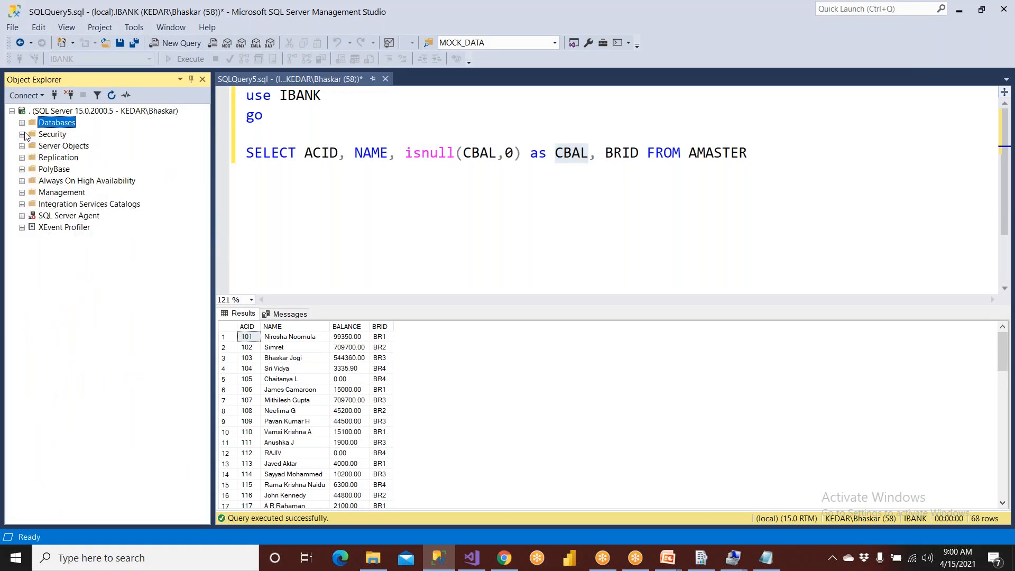
# - Start the SQL Server Agent service on the local server and confirm the start
pyautogui.click(72, 221)
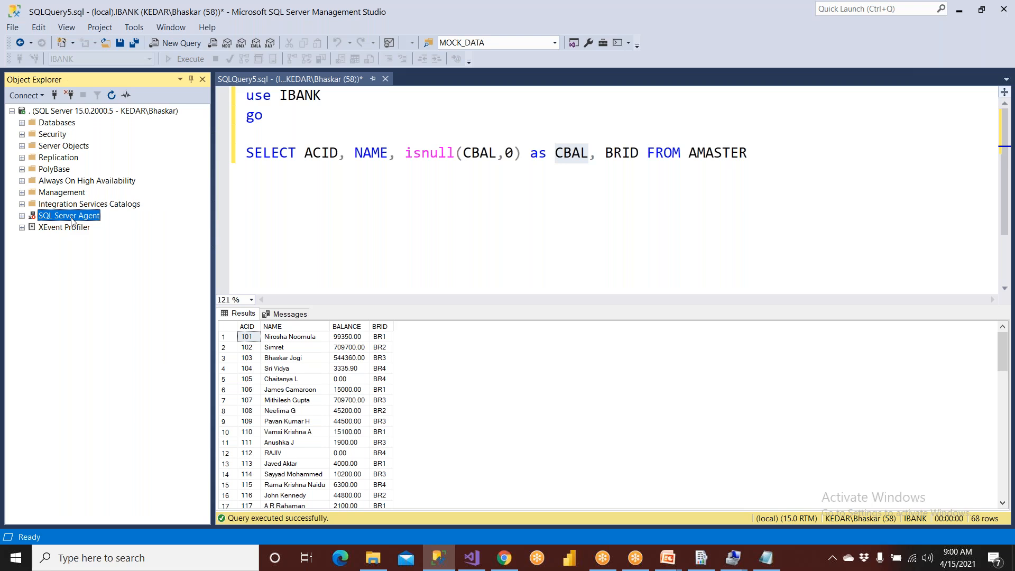
pyautogui.rightClick(72, 220)
pyautogui.click(90, 257)
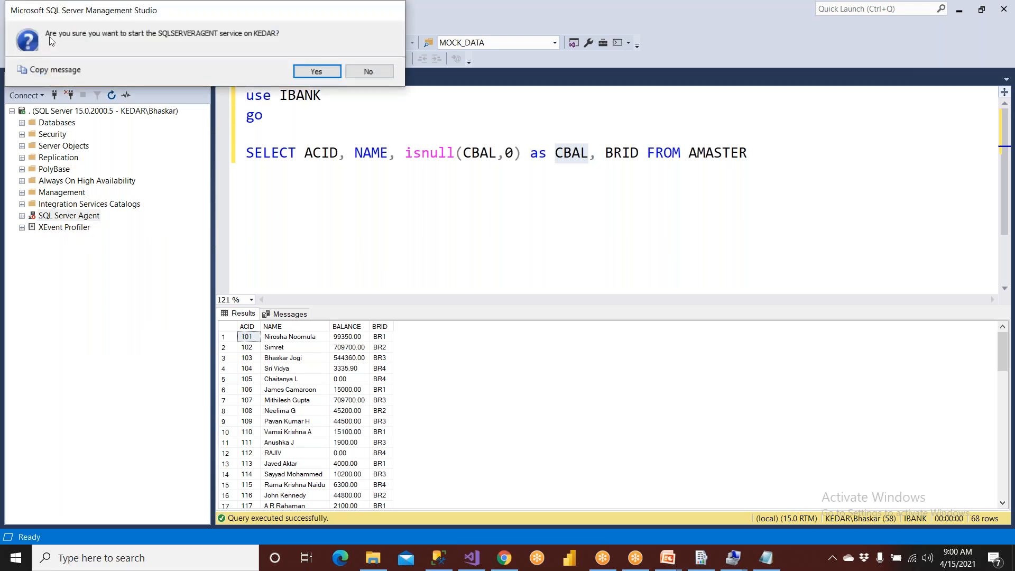
pyautogui.click(305, 72)
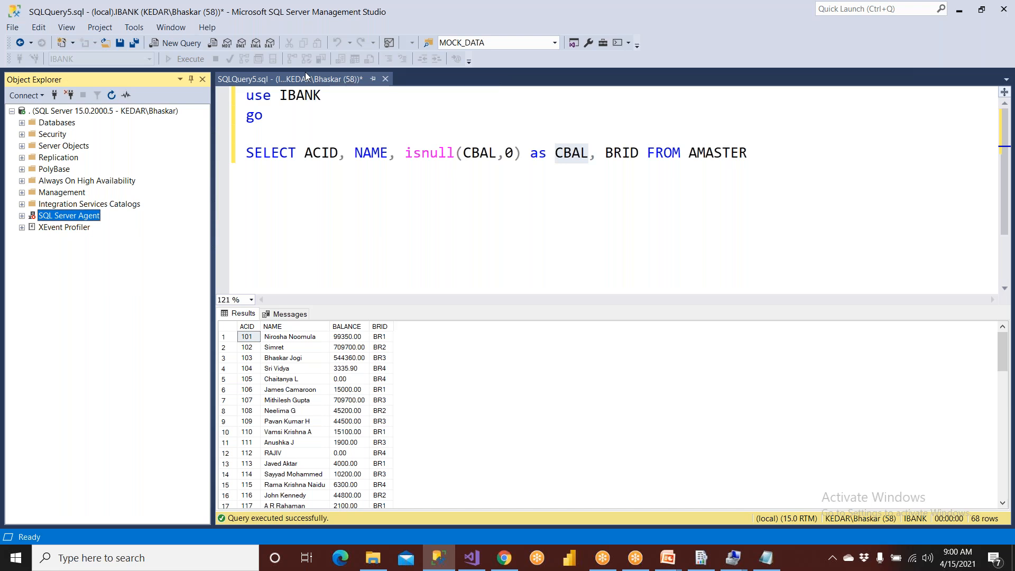
# - Refresh the local server in Object Explorer and select SQL Server Agent
pyautogui.click(66, 114)
pyautogui.click(112, 97)
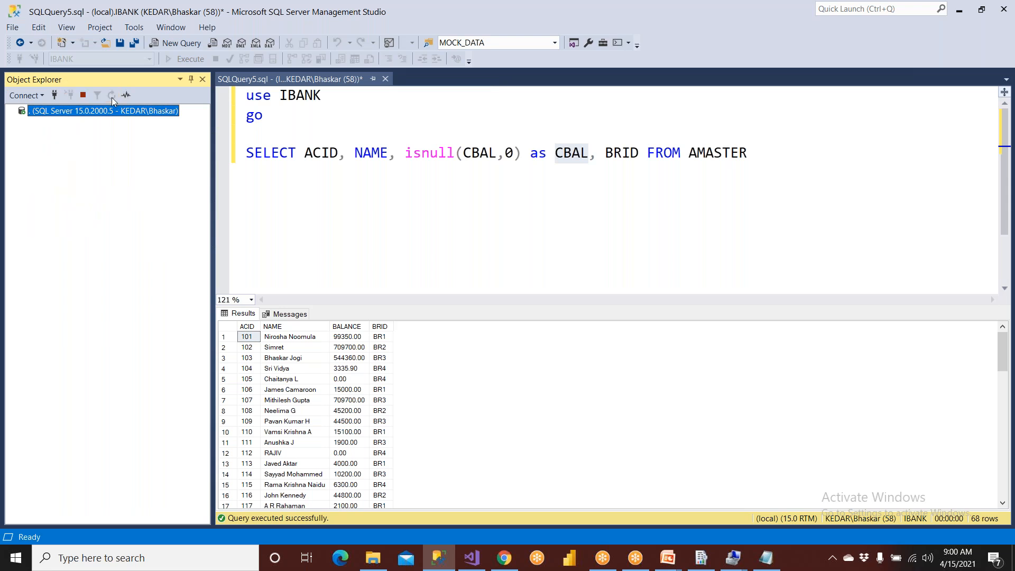
pyautogui.click(62, 218)
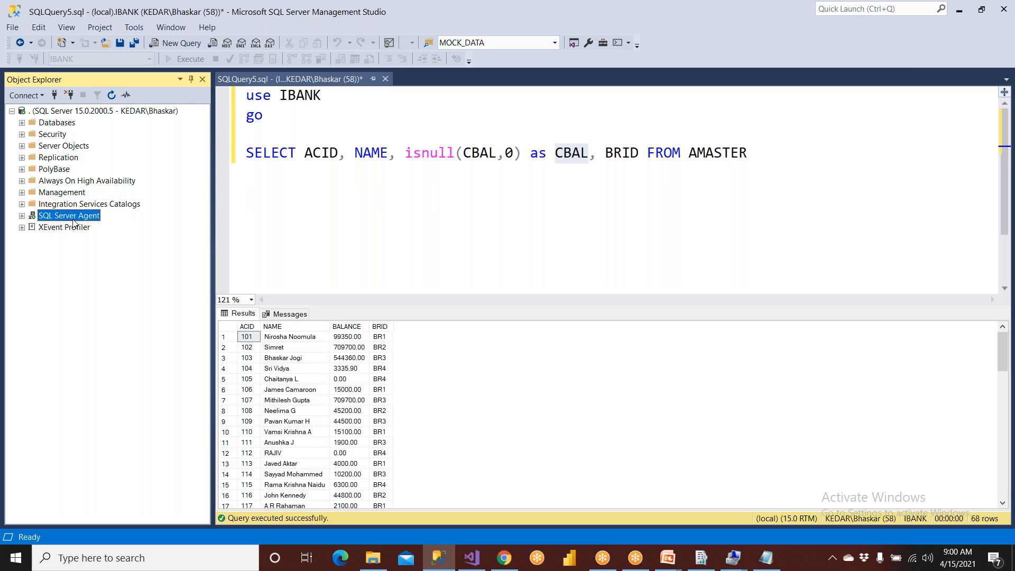
# - Check which service actions SQL Server Agent offers, and switch back to the report portal in Chrome
pyautogui.rightClick(73, 222)
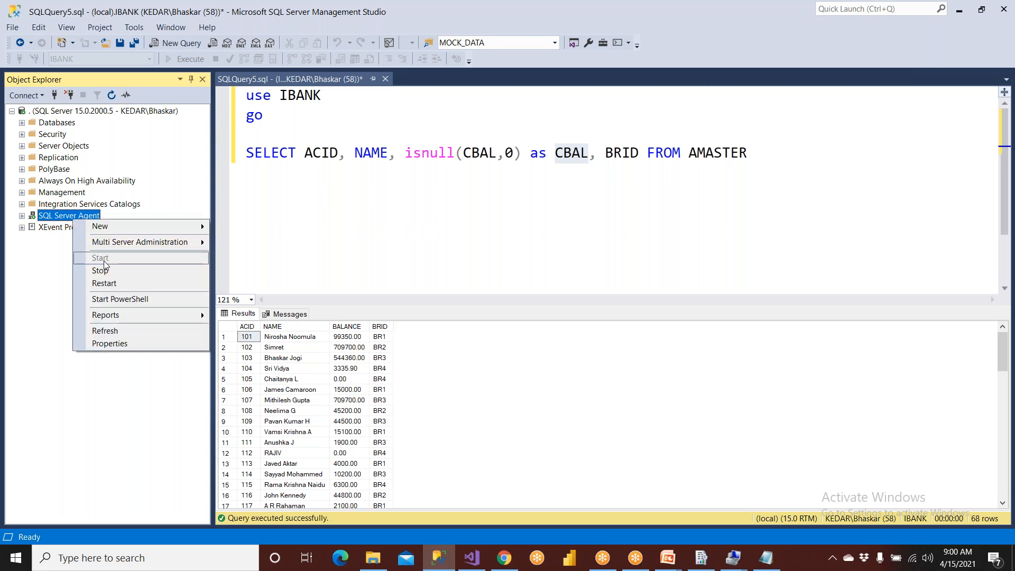
pyautogui.click(58, 279)
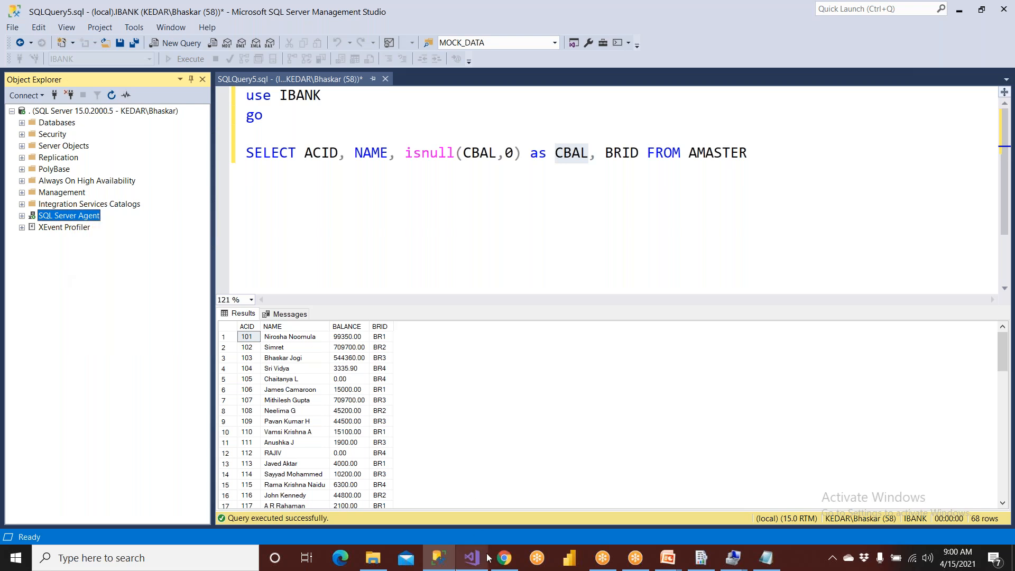
pyautogui.click(499, 552)
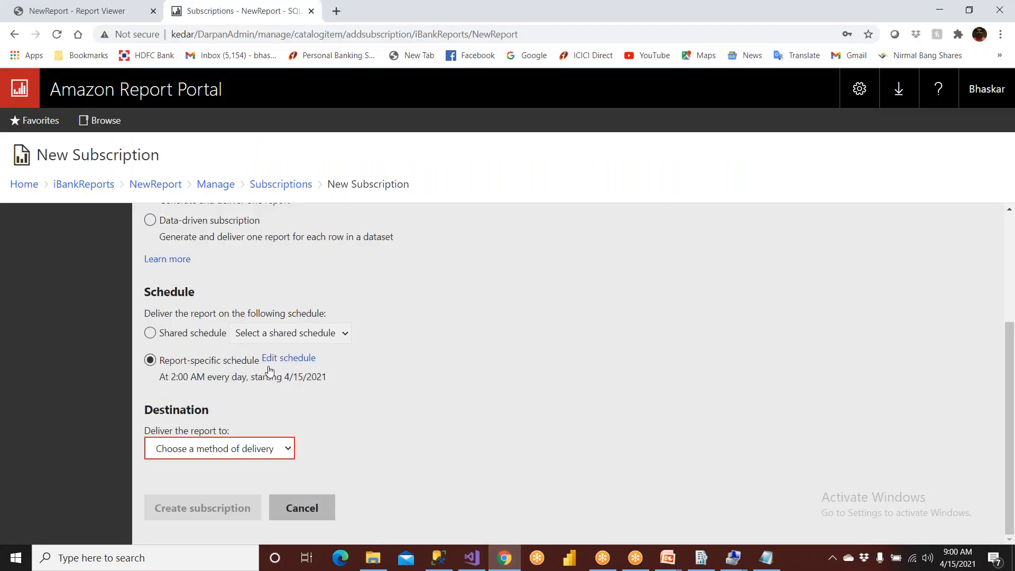
# - Open the report-specific schedule for editing and set its recurrence to Day
pyautogui.click(288, 359)
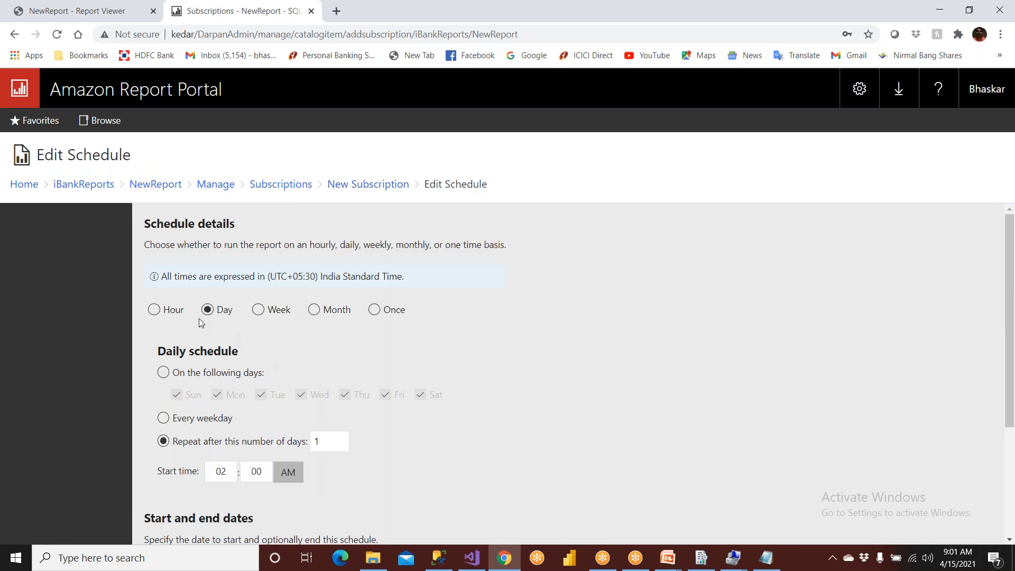
pyautogui.click(167, 312)
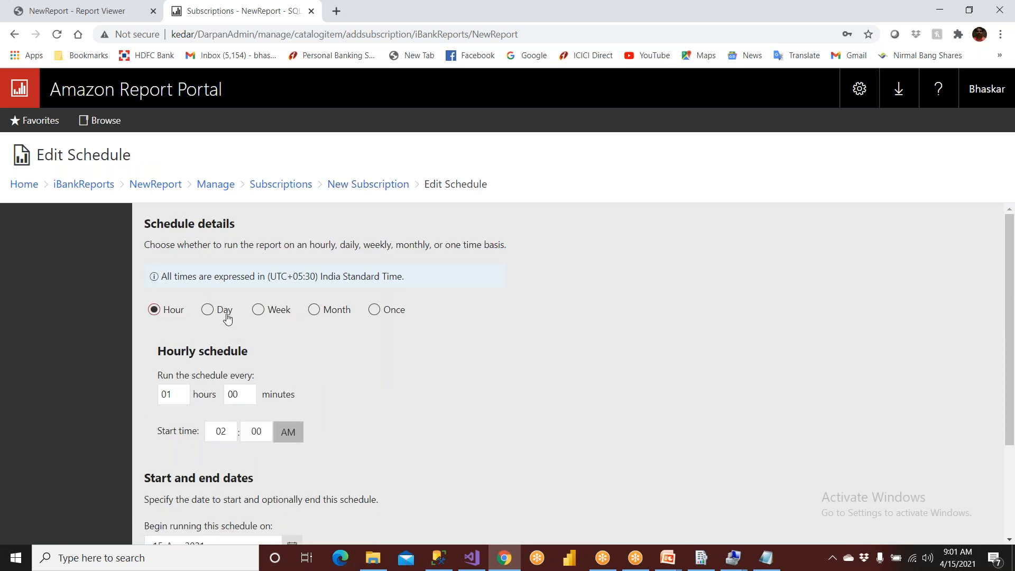
pyautogui.click(223, 315)
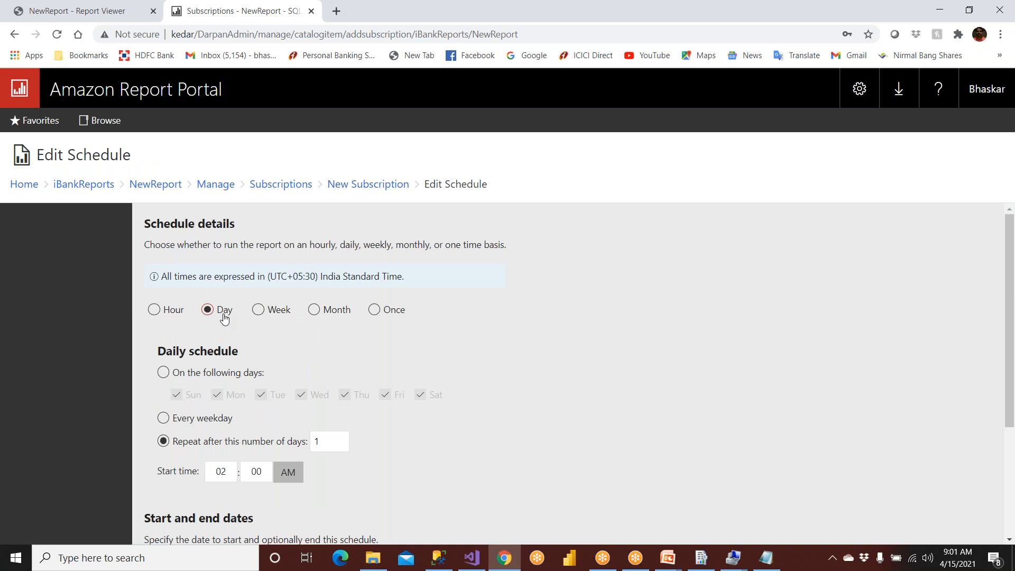
# - Set the daily schedule's start time to 06:00 AM
pyautogui.scroll(-1, 224, 318)
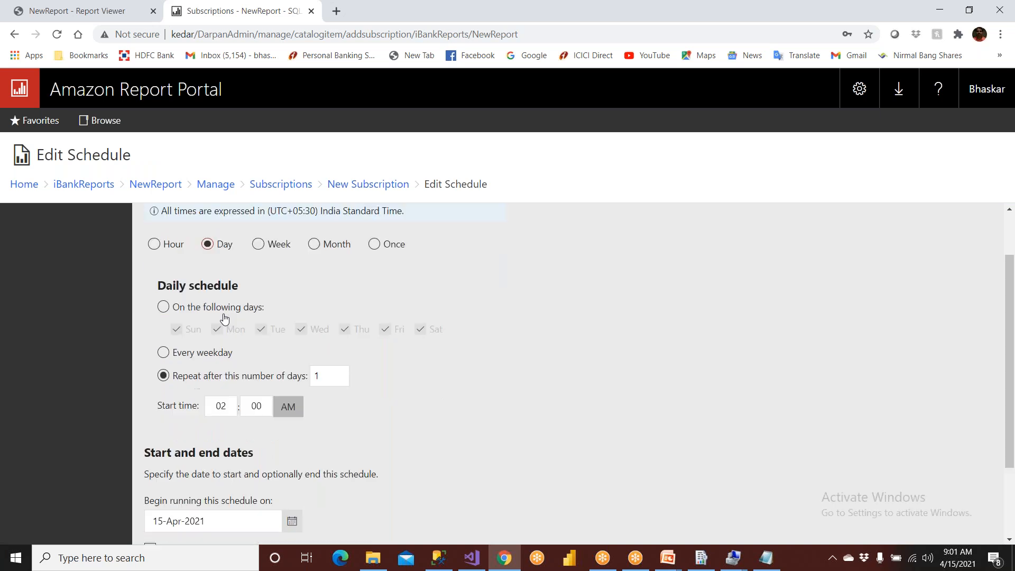
pyautogui.click(229, 405)
pyautogui.press('BackSpace')
pyautogui.write('6')
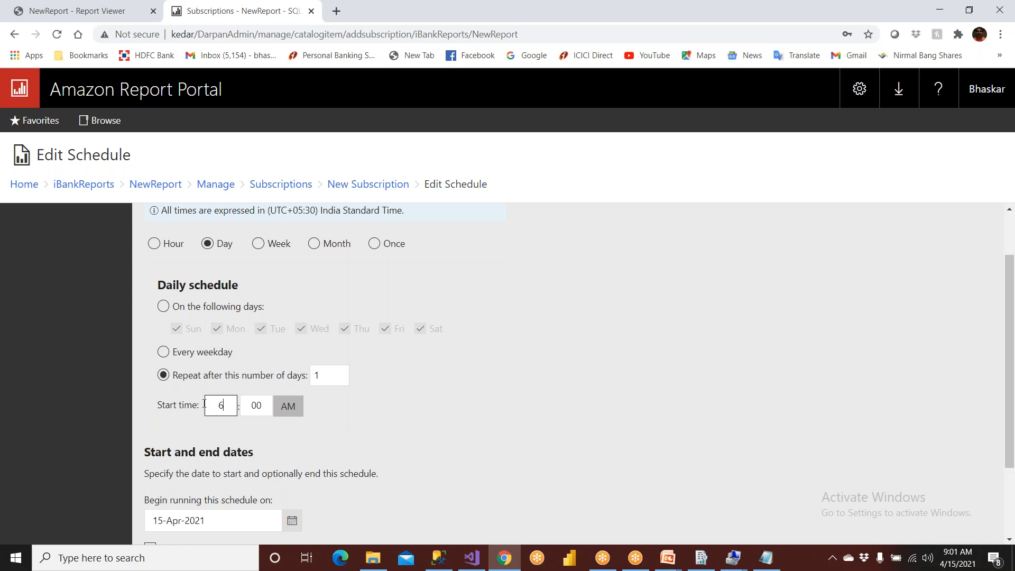
pyautogui.scroll(1, 184, 405)
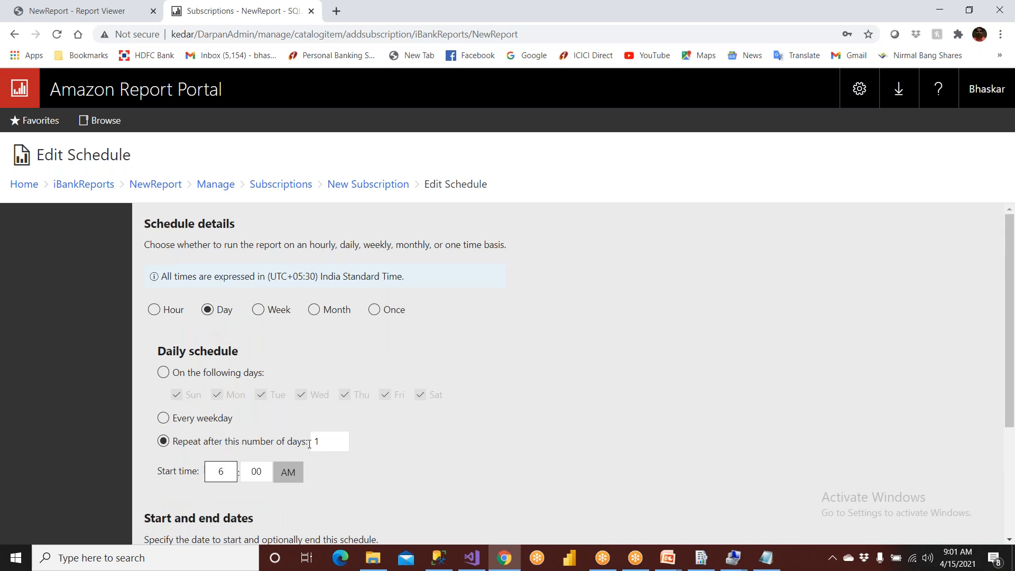
pyautogui.press('BackSpace')
pyautogui.write('03')
pyautogui.click(329, 488)
pyautogui.doubleClick(230, 466)
pyautogui.write('0')
pyautogui.press('BackSpace')
pyautogui.write('6')
pyautogui.click(805, 489)
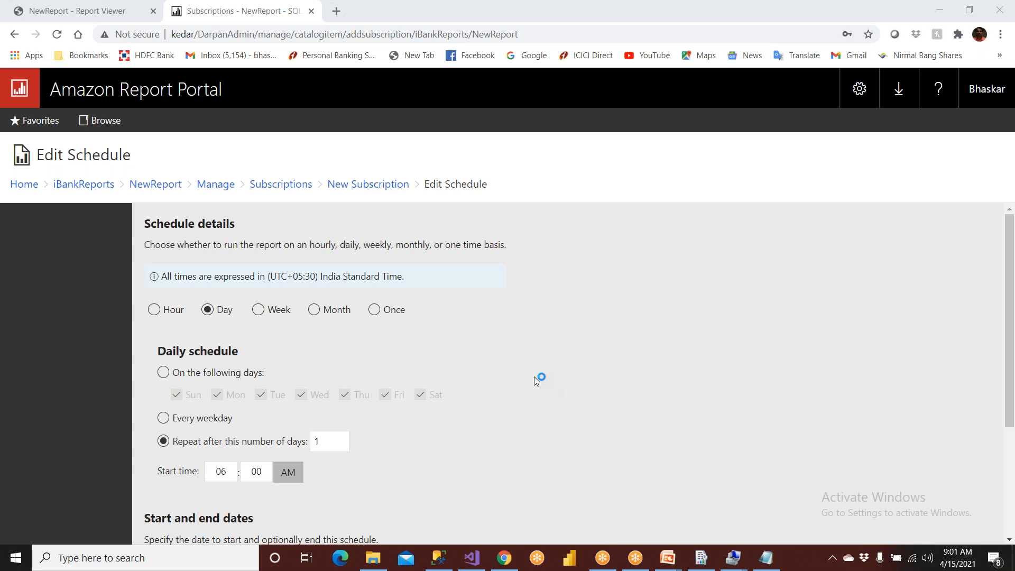
# - Apply the daily schedule to the new subscription without a stop date
pyautogui.scroll(-3, 531, 378)
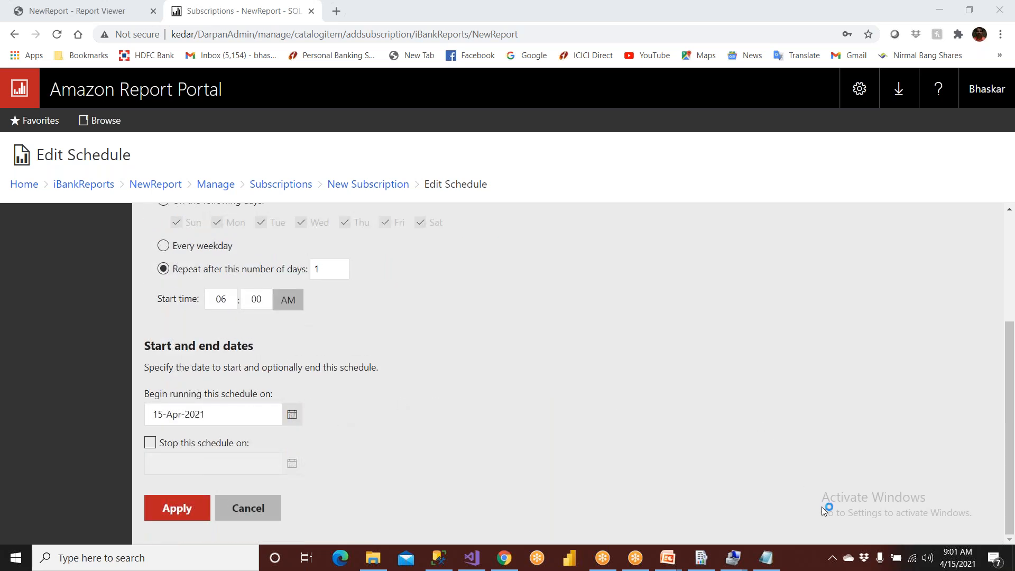
pyautogui.click(392, 481)
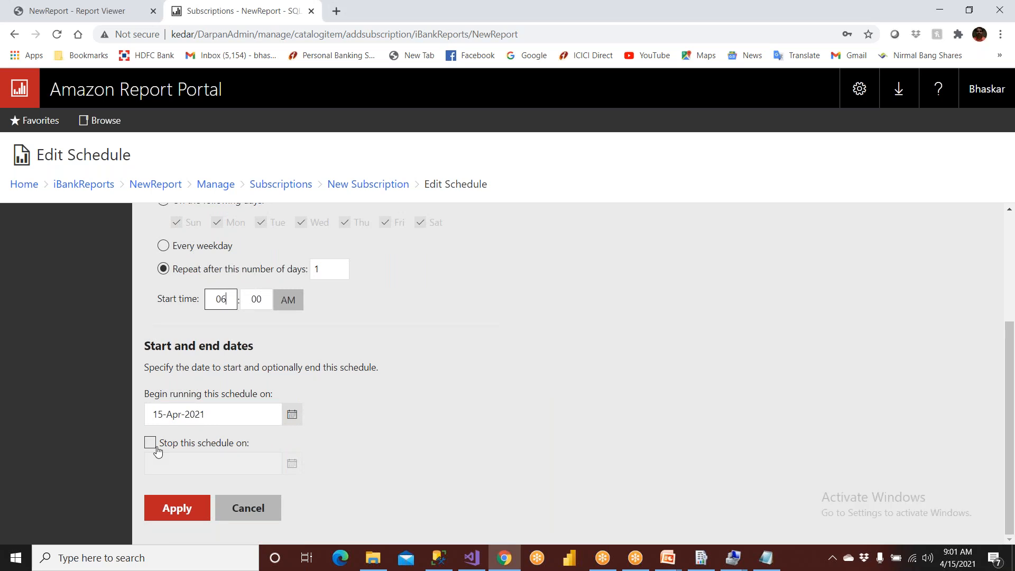
pyautogui.click(180, 509)
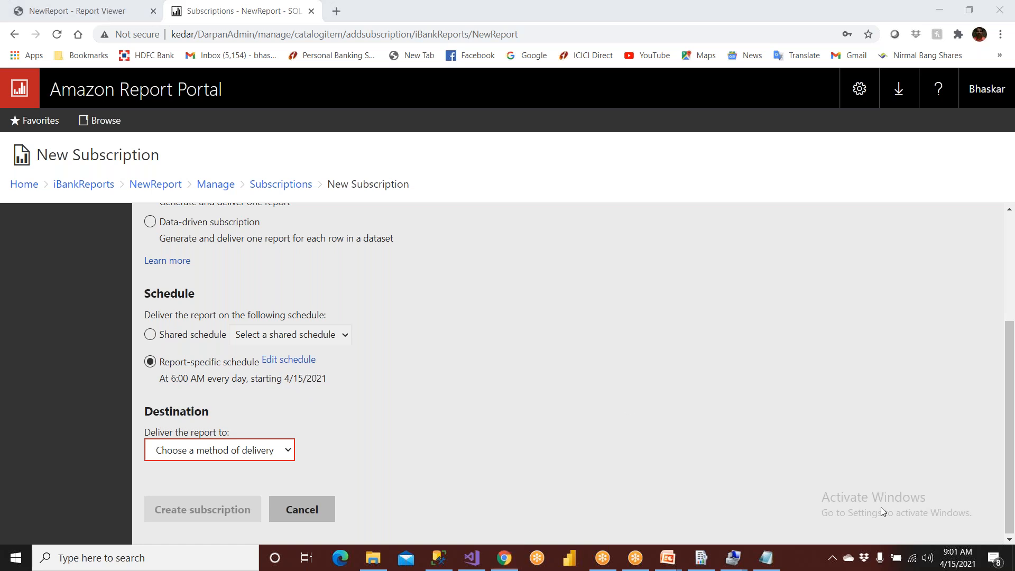
pyautogui.click(310, 395)
# - Check the delivery type named in the subscription's description and set the delivery method to E-Mail
pyautogui.scroll(3, 214, 308)
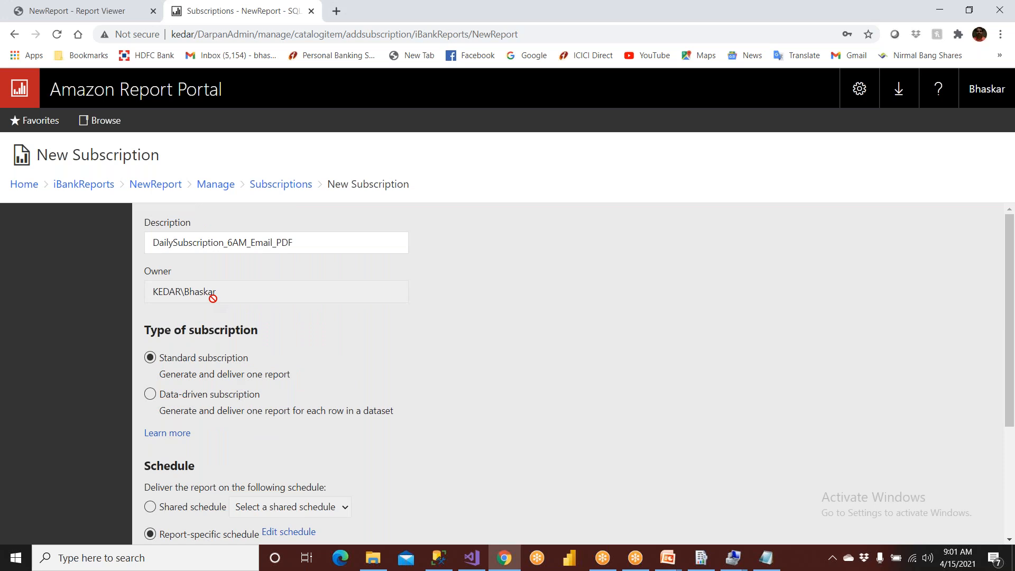
pyautogui.moveTo(252, 241); pyautogui.dragTo(278, 242)
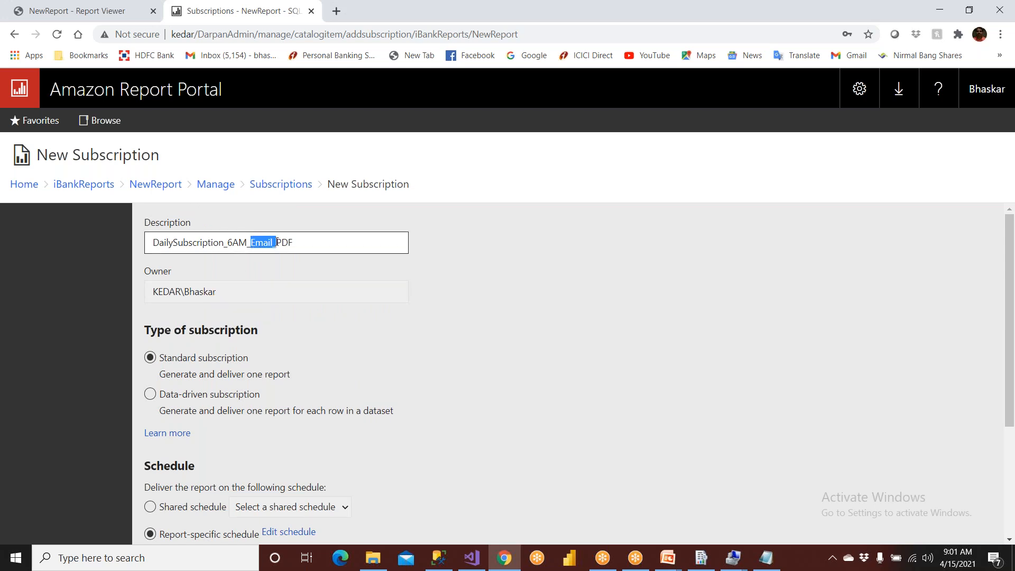
pyautogui.scroll(-1, 305, 299)
pyautogui.scroll(-2, 305, 300)
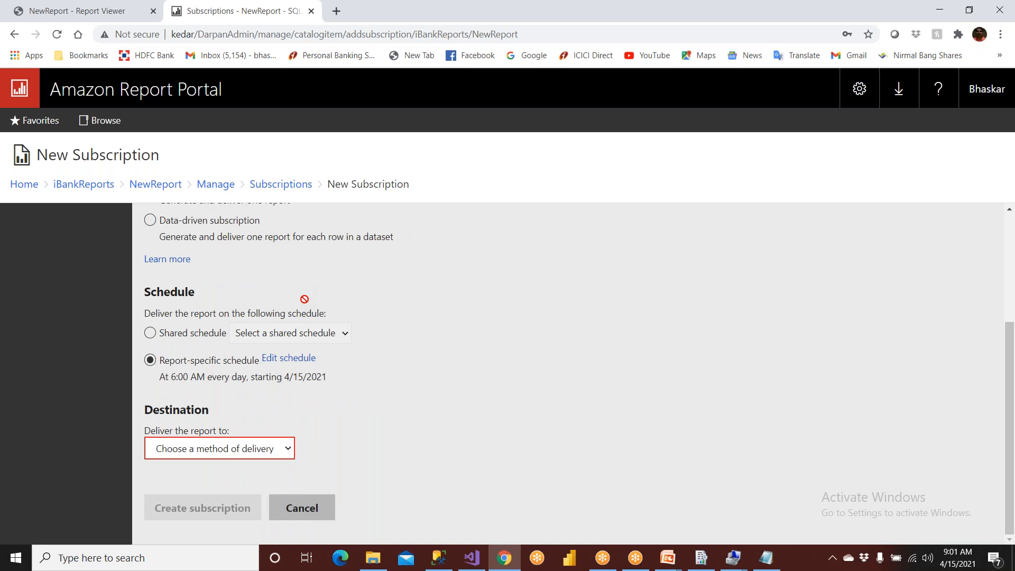
pyautogui.scroll(2, 304, 299)
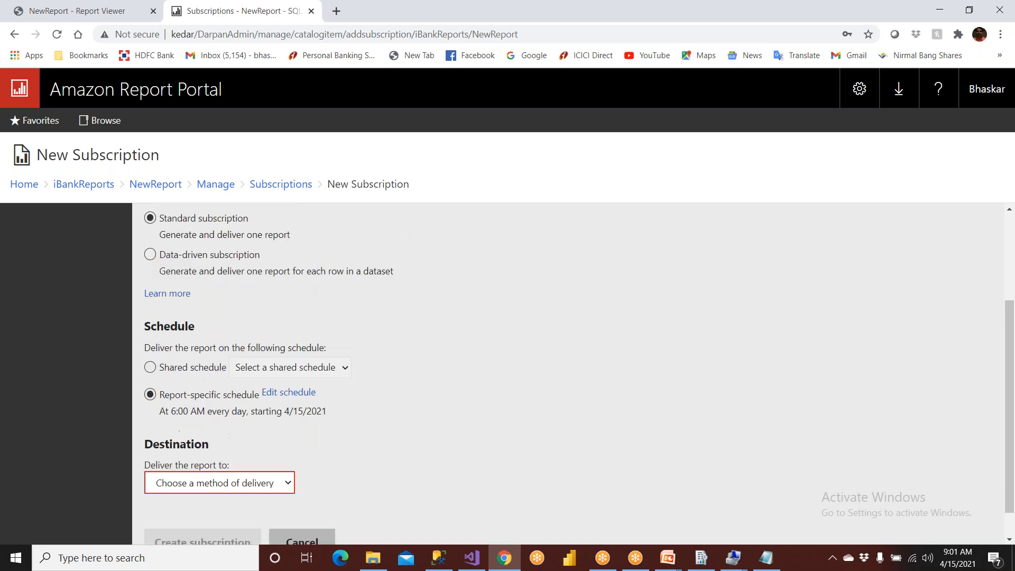
pyautogui.scroll(-2, 305, 300)
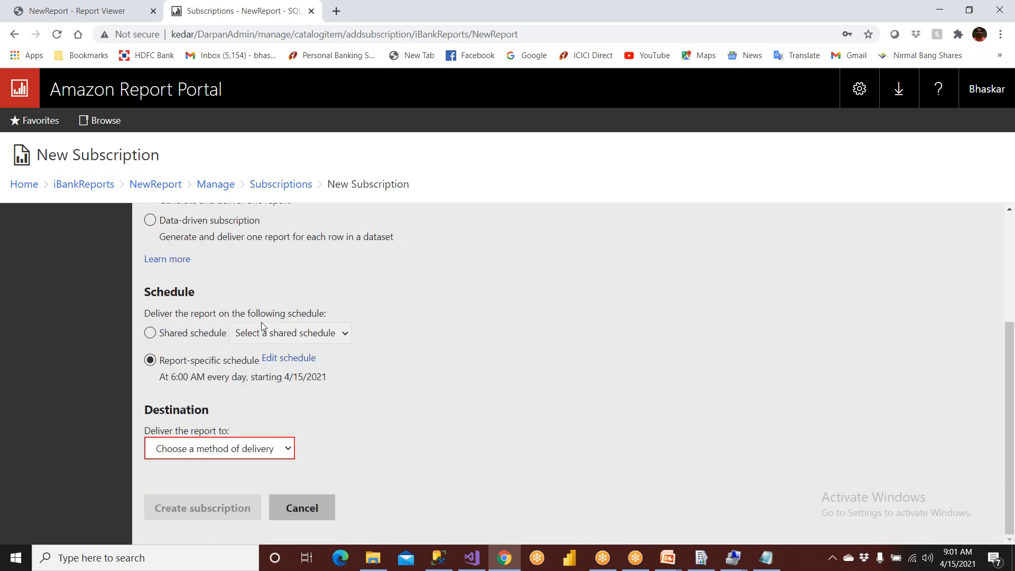
pyautogui.click(260, 451)
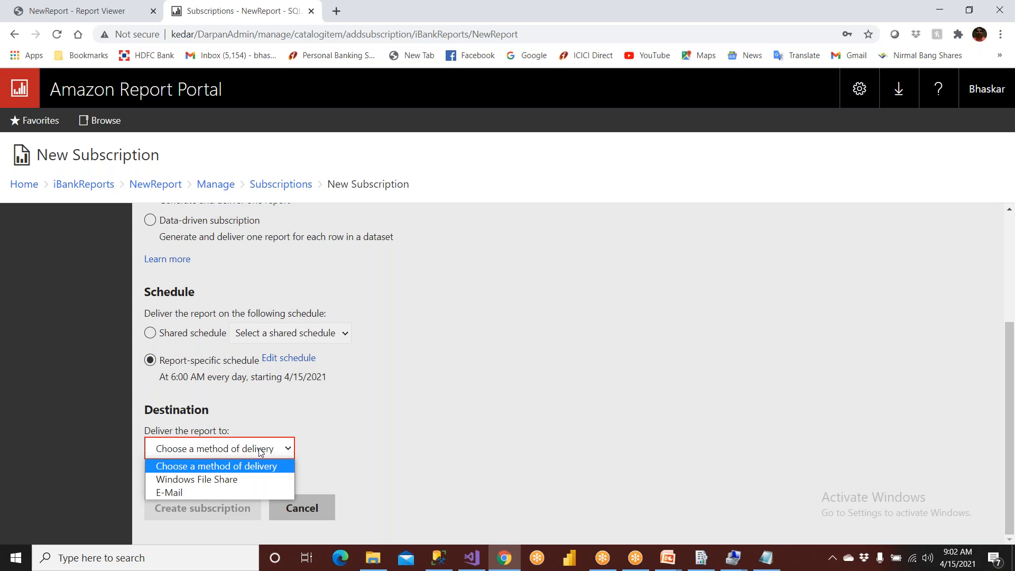
pyautogui.click(196, 492)
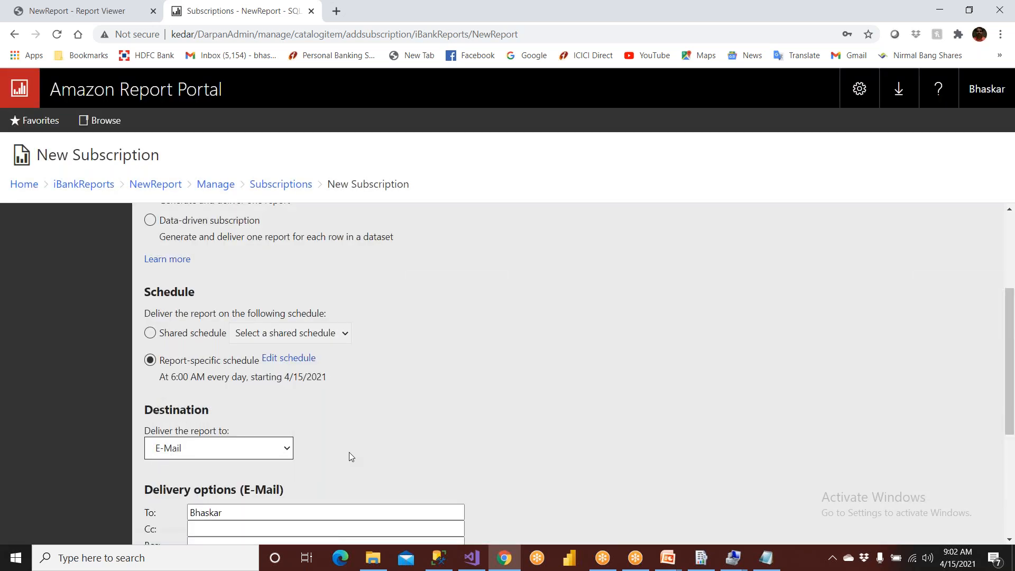
# - Replace the default To recipient with the saved e-mail address, filling Cc, Bcc and Reply-To with it as well
pyautogui.scroll(-5, 349, 452)
pyautogui.click(233, 280)
pyautogui.moveTo(233, 280); pyautogui.dragTo(168, 281)
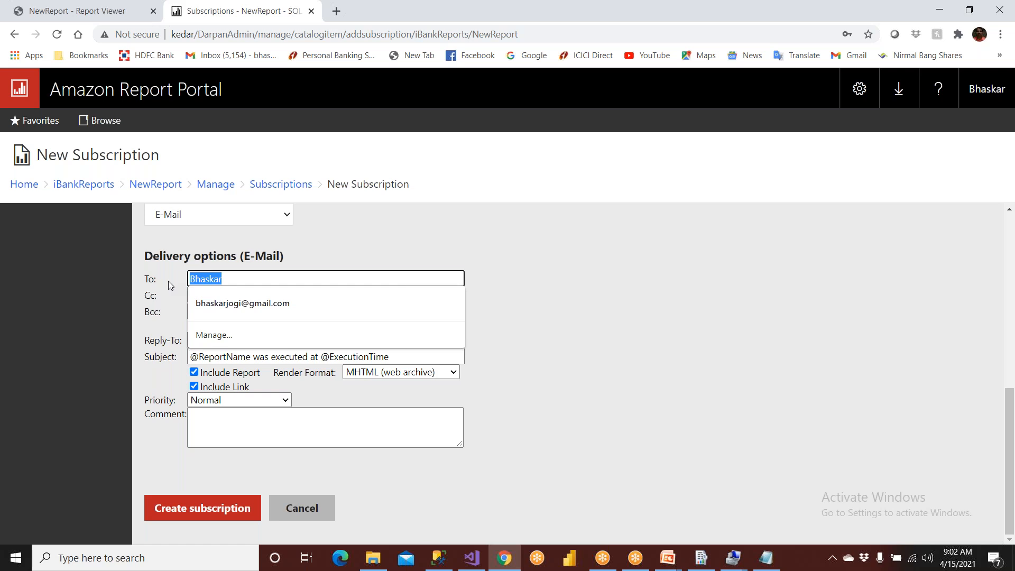
pyautogui.write('hara')
pyautogui.press('BackSpace')
pyautogui.press('BackSpace')
pyautogui.press('BackSpace')
pyautogui.press('BackSpace')
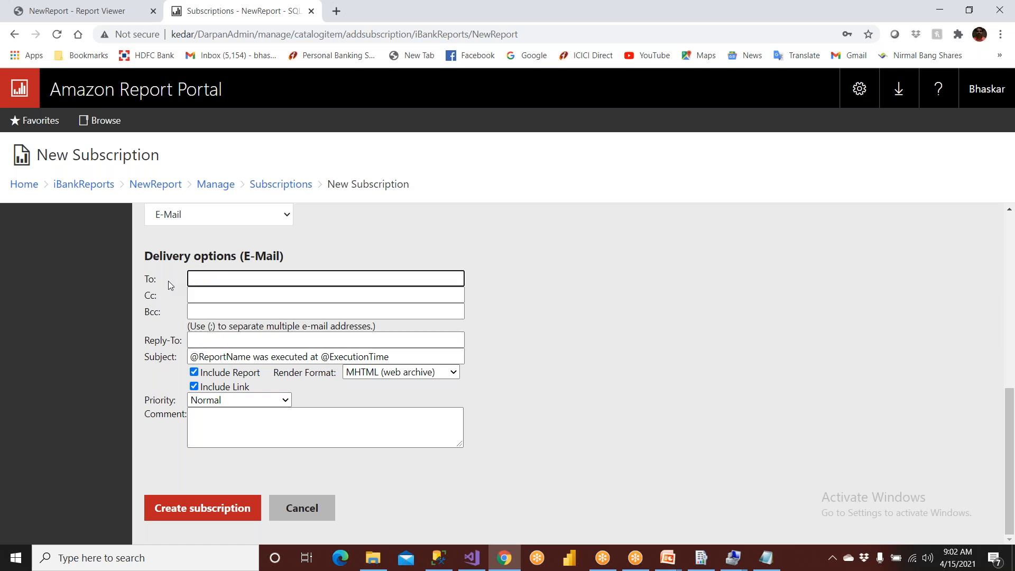
pyautogui.write('bha')
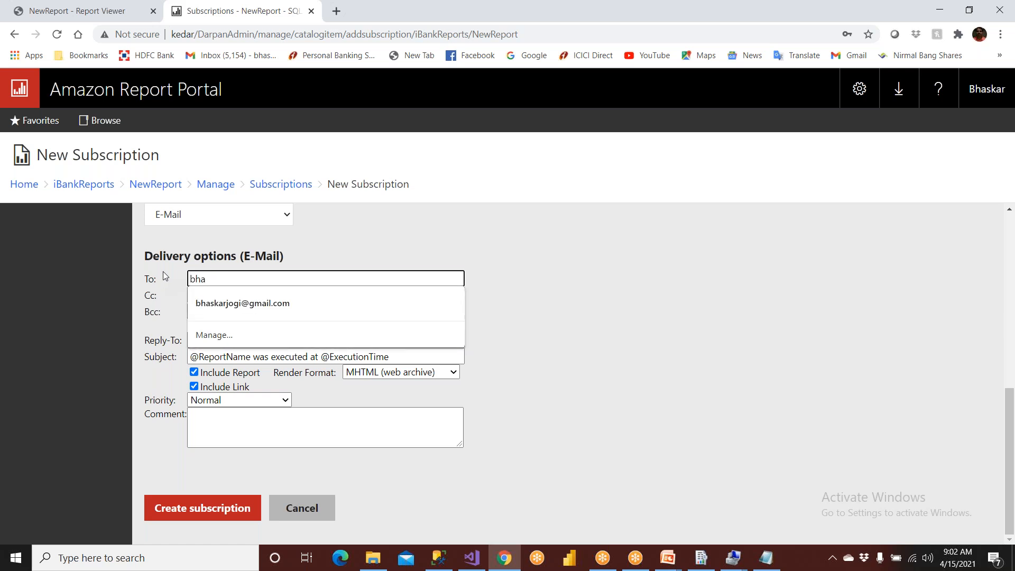
pyautogui.press('Down')
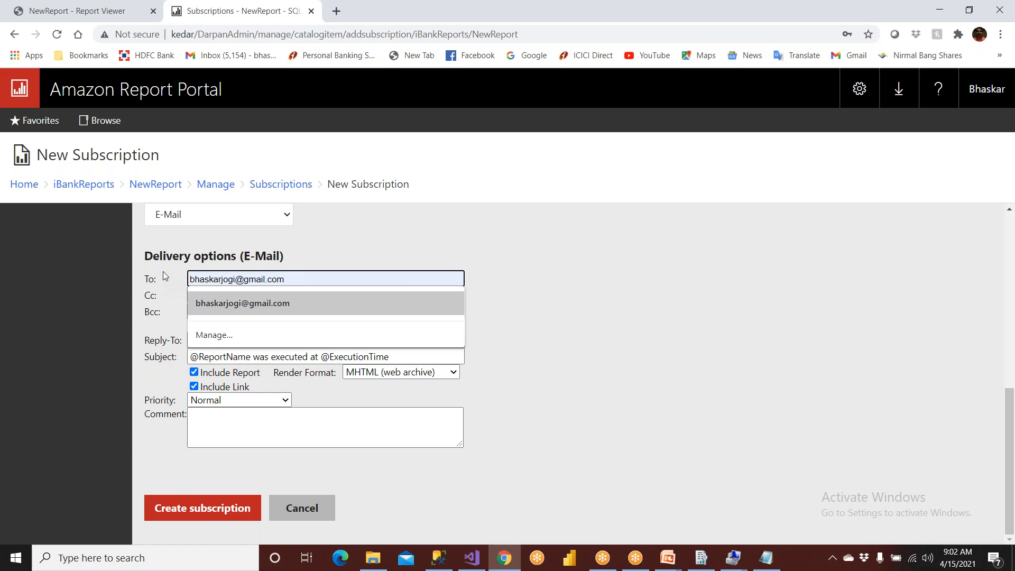
pyautogui.click(297, 302)
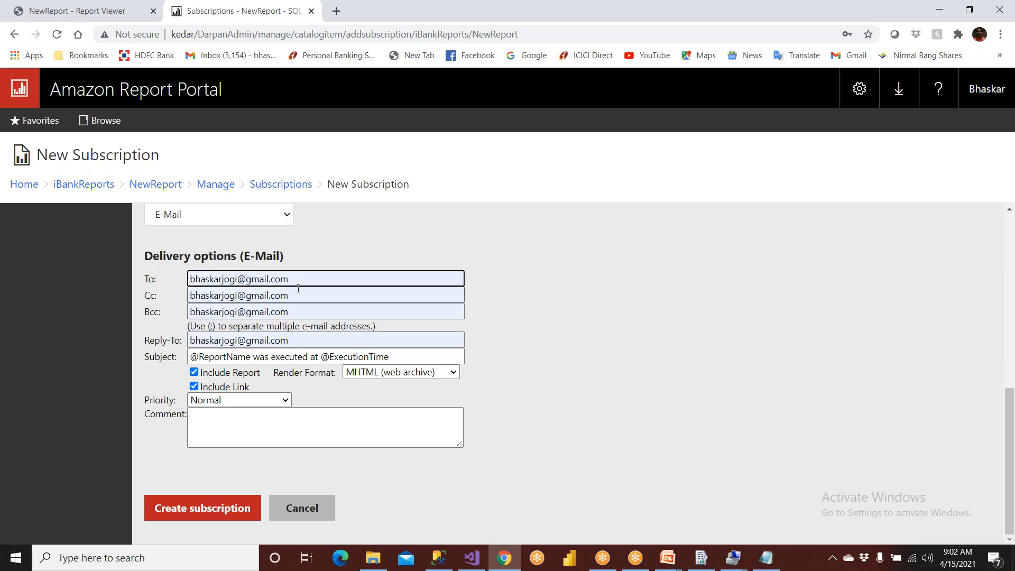
# - Add a second recipient's e-mail address to the To field, separated by a semicolon
pyautogui.write('; ')
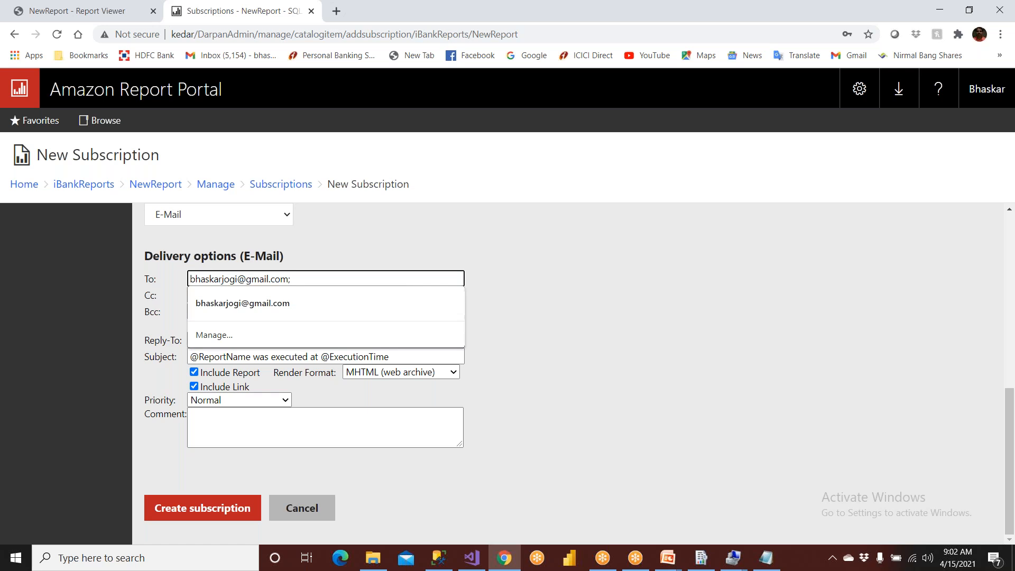
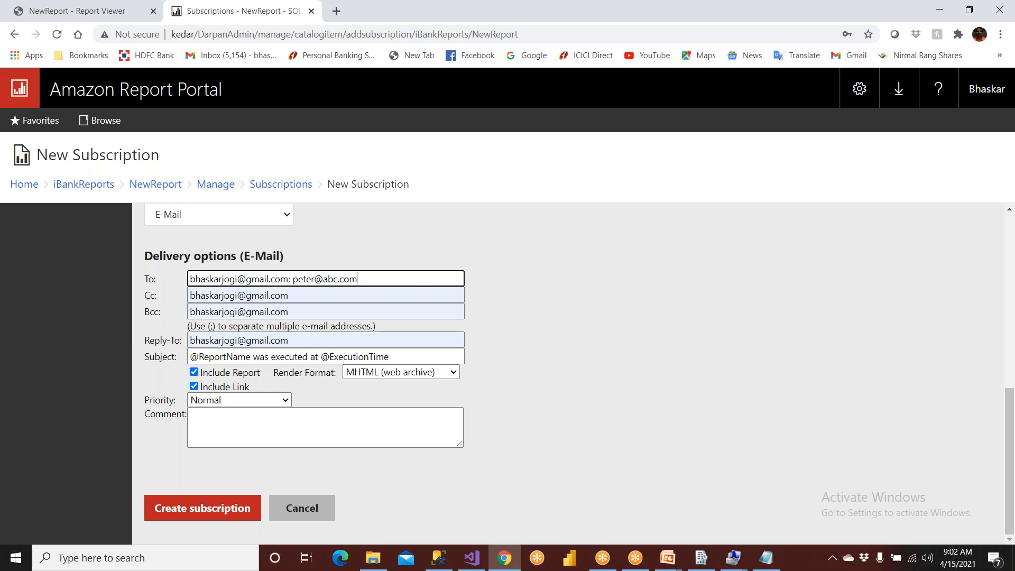
pyautogui.moveTo(365, 282); pyautogui.dragTo(174, 286)
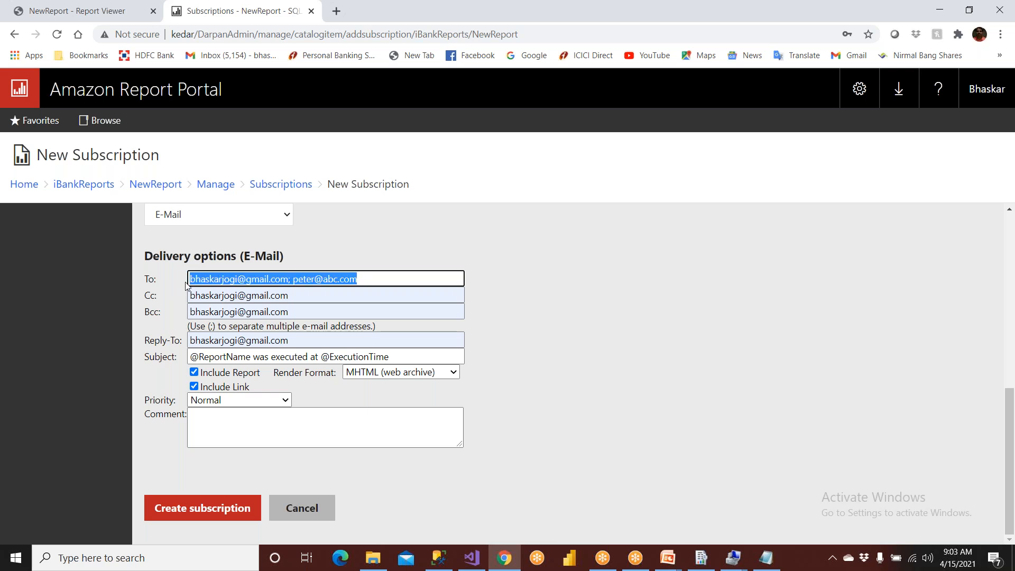
pyautogui.click(549, 317)
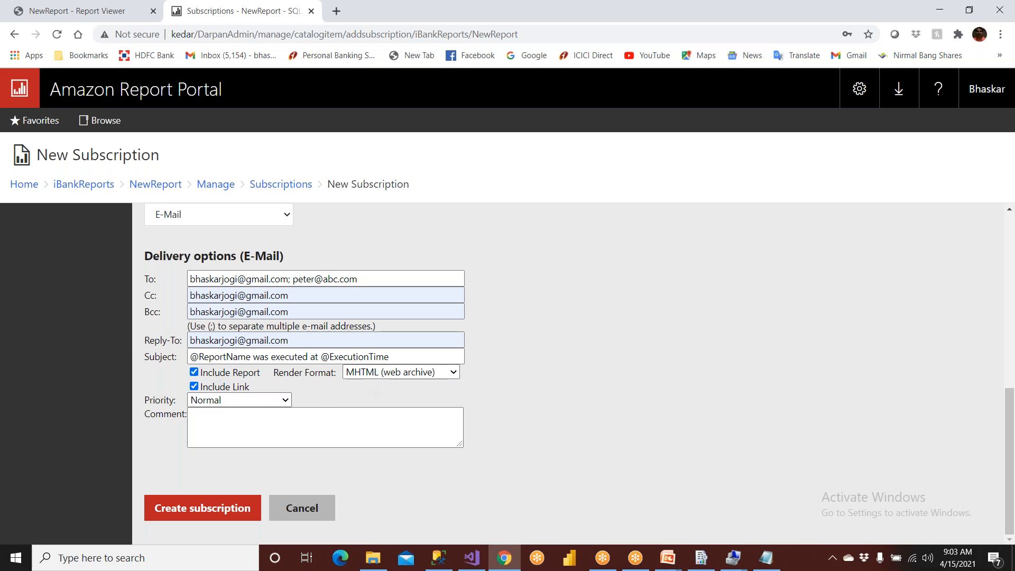
# - Set the attached report's render format to PDF and keep the e-mail priority at Normal
pyautogui.click(403, 376)
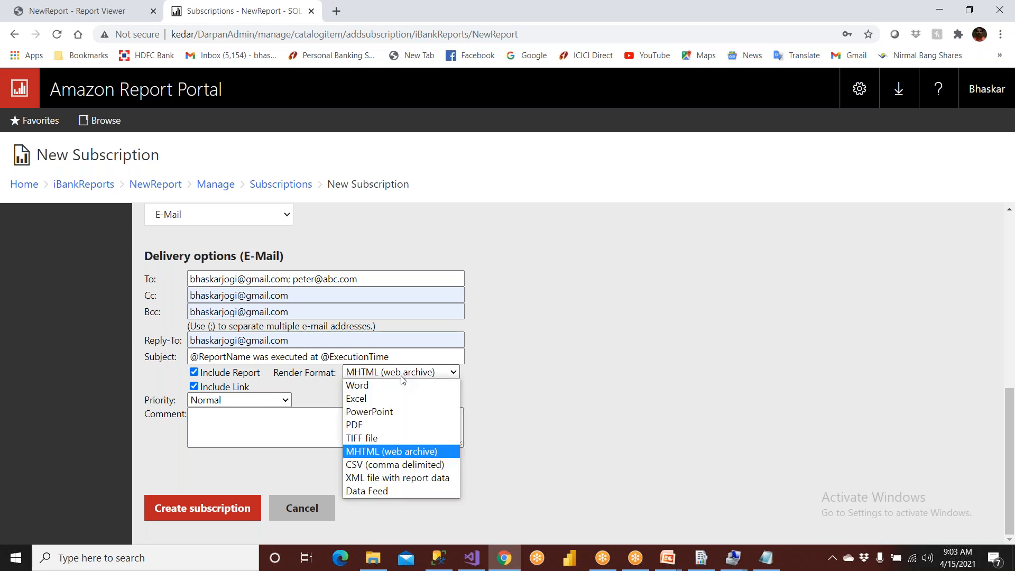
pyautogui.click(385, 425)
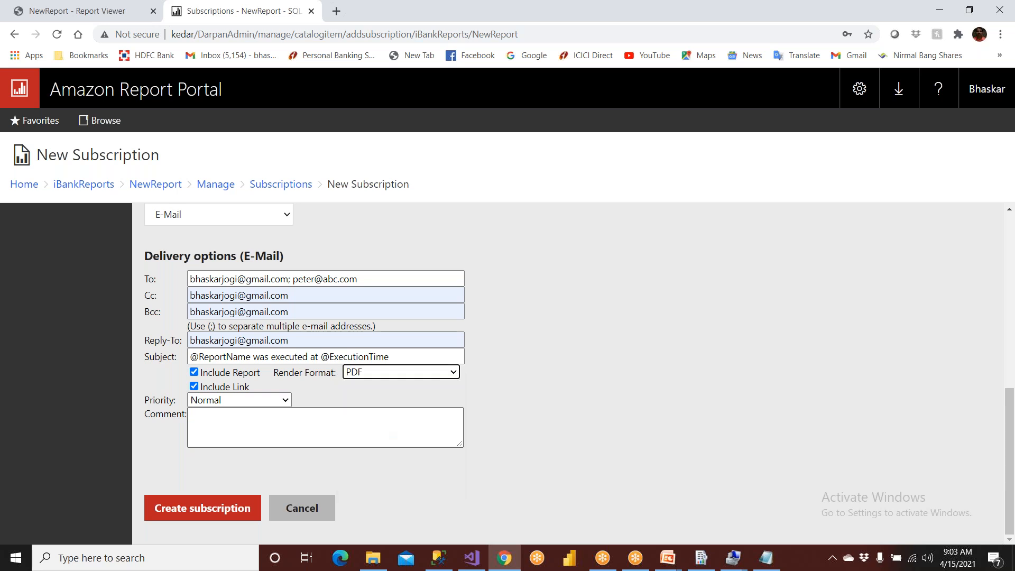
pyautogui.click(241, 402)
pyautogui.click(241, 403)
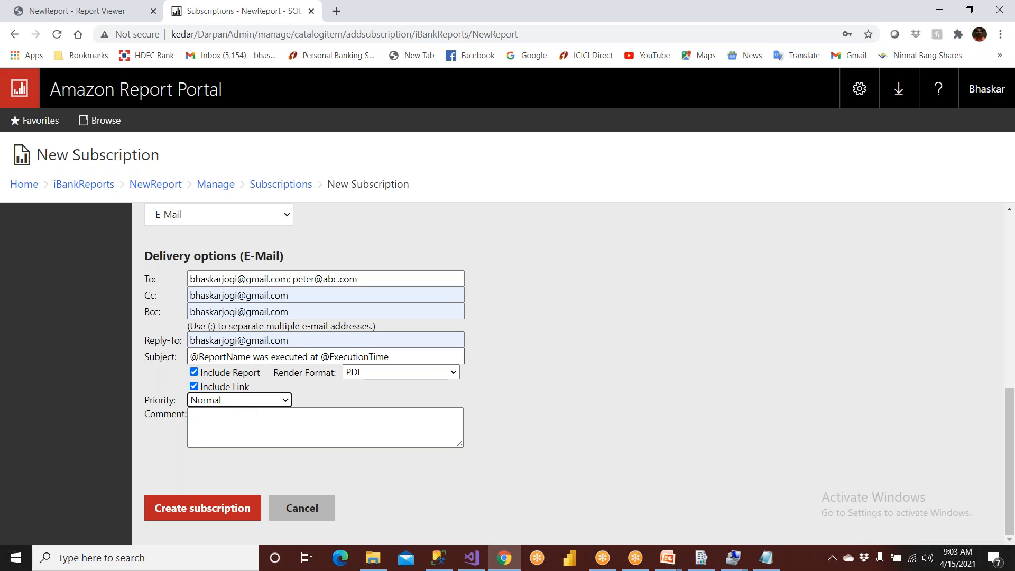
pyautogui.moveTo(324, 357); pyautogui.dragTo(413, 357)
# - Write the e-mail comment with the greeting "Hi There" and, below it, "The sales Report is attached here with"
pyautogui.click(242, 427)
pyautogui.write('Hi ')
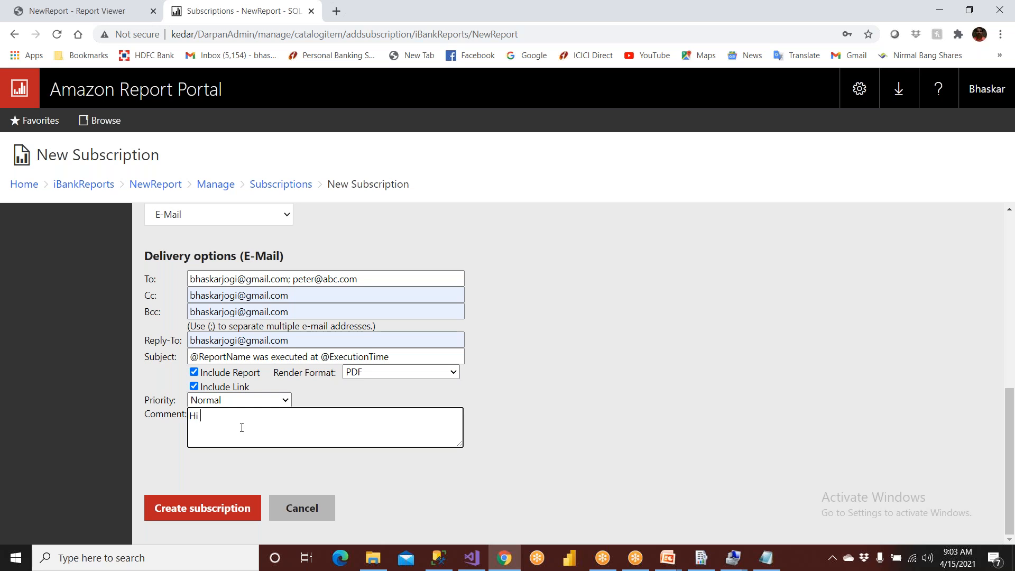
pyautogui.write('There  This')
pyautogui.press('BackSpace')
pyautogui.press('BackSpace')
pyautogui.press('BackSpace')
pyautogui.write('e sales Report is attach')
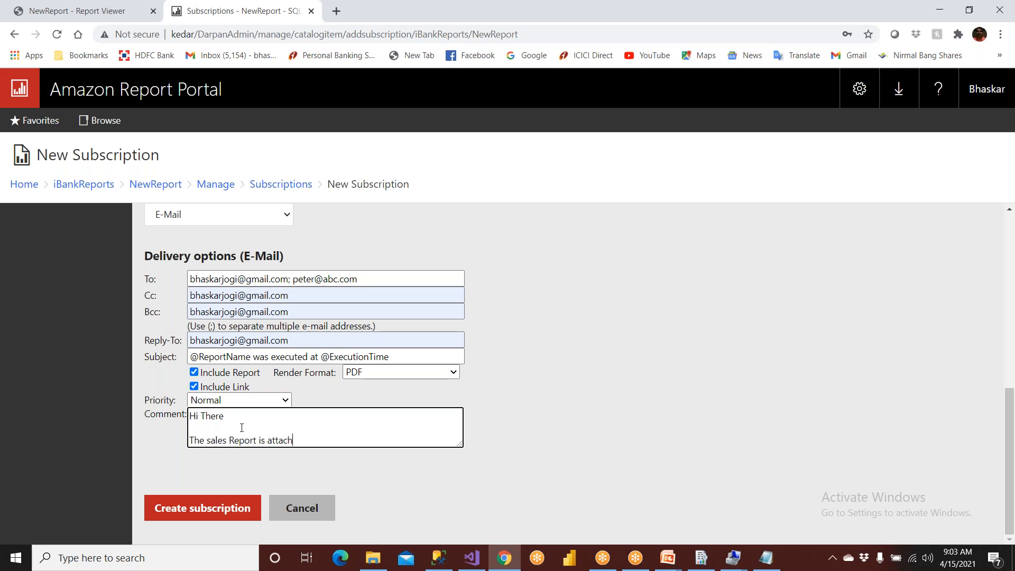
pyautogui.write('ed here with')
# - Sign off the comment with "Thanks" and "Reporting Team" on separate lines, and create the subscription
pyautogui.press('Return')
pyautogui.press('Return')
pyautogui.write('Thaks\\')
pyautogui.press('BackSpace')
pyautogui.press('BackSpace')
pyautogui.press('BackSpace')
pyautogui.write('nks')
pyautogui.press('Return')
pyautogui.write('Bh')
pyautogui.press('BackSpace')
pyautogui.press('BackSpace')
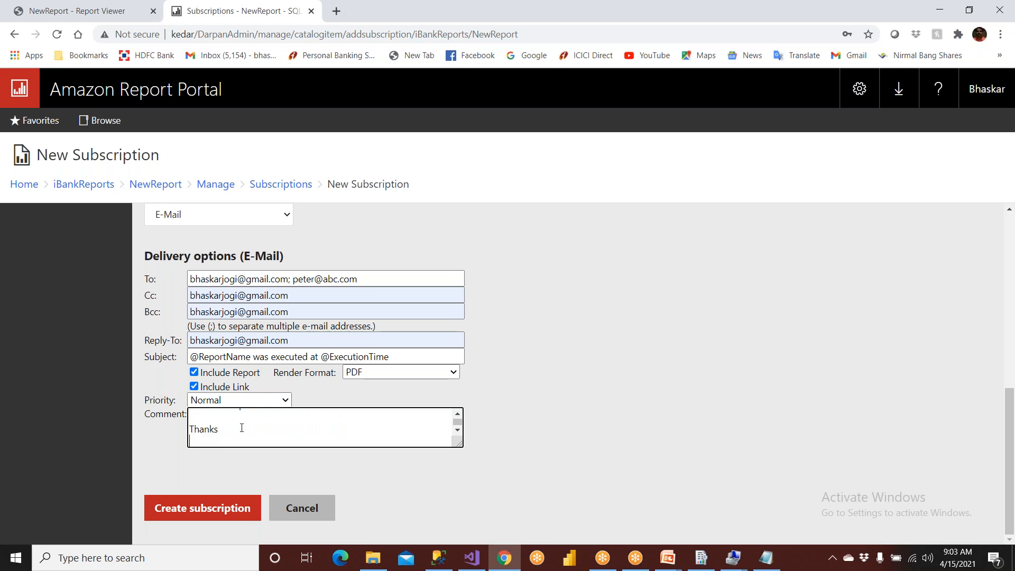
pyautogui.write('Reporting Team')
pyautogui.click(198, 508)
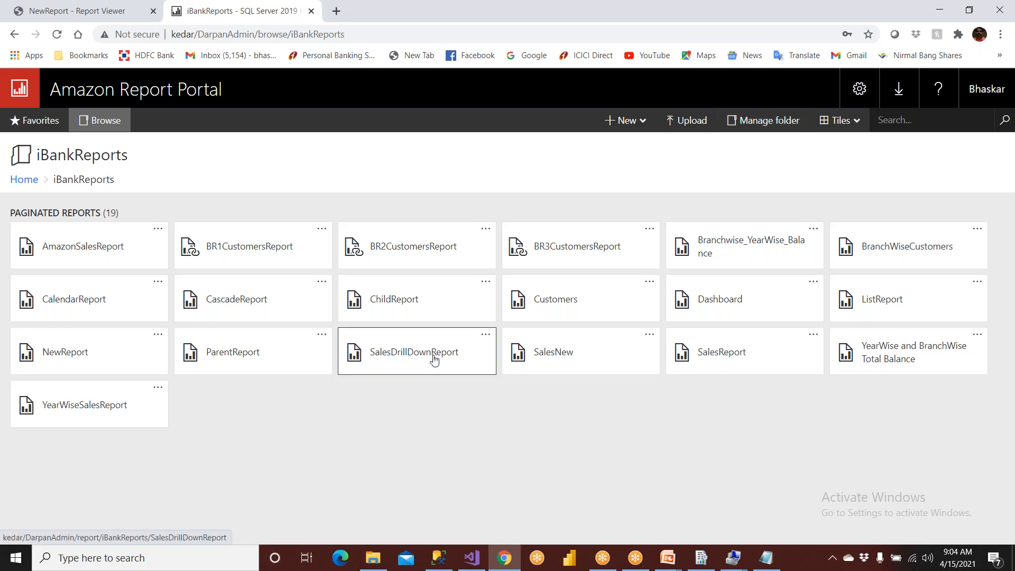
# - Close the open Report Server Configuration Manager, relaunch it, and connect to the SSRS instance on KEDAR
pyautogui.click(739, 508)
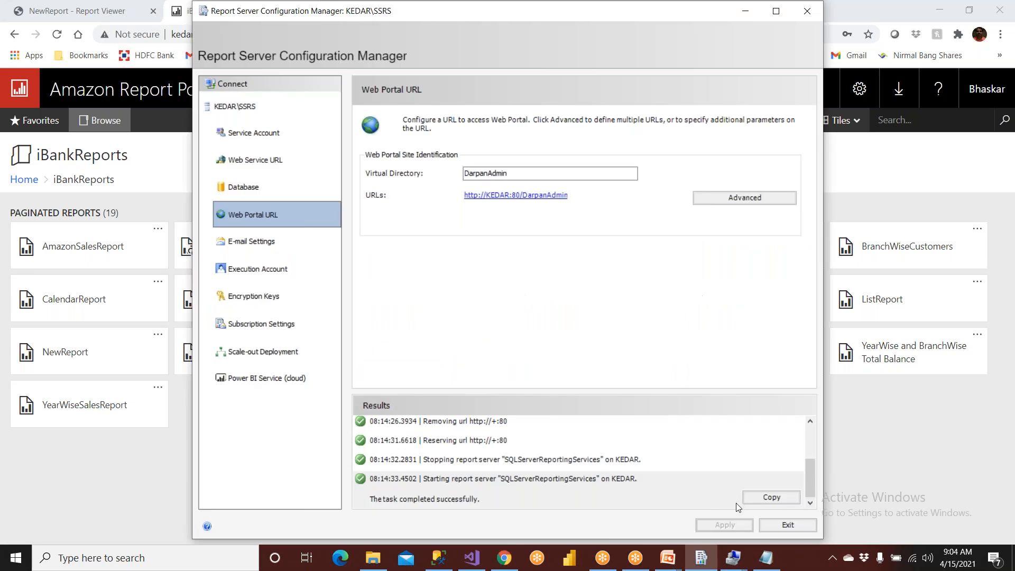
pyautogui.click(763, 527)
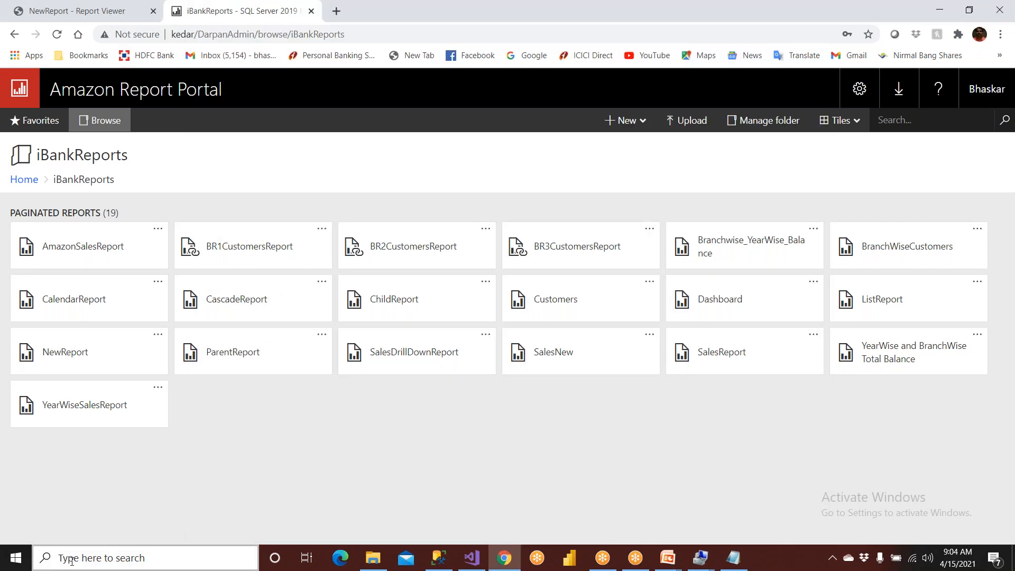
pyautogui.press('super')
pyautogui.write('report')
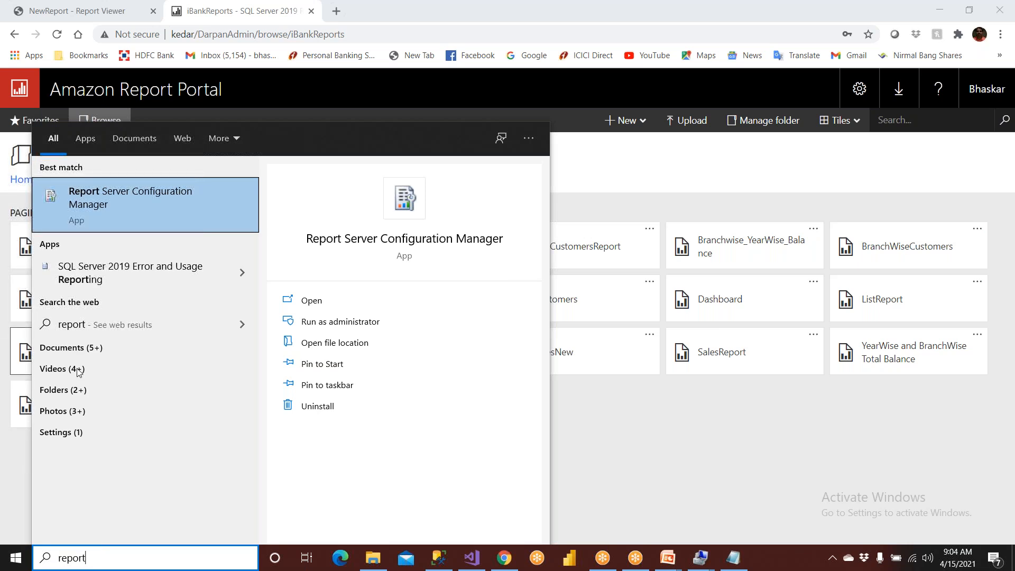
pyautogui.click(135, 210)
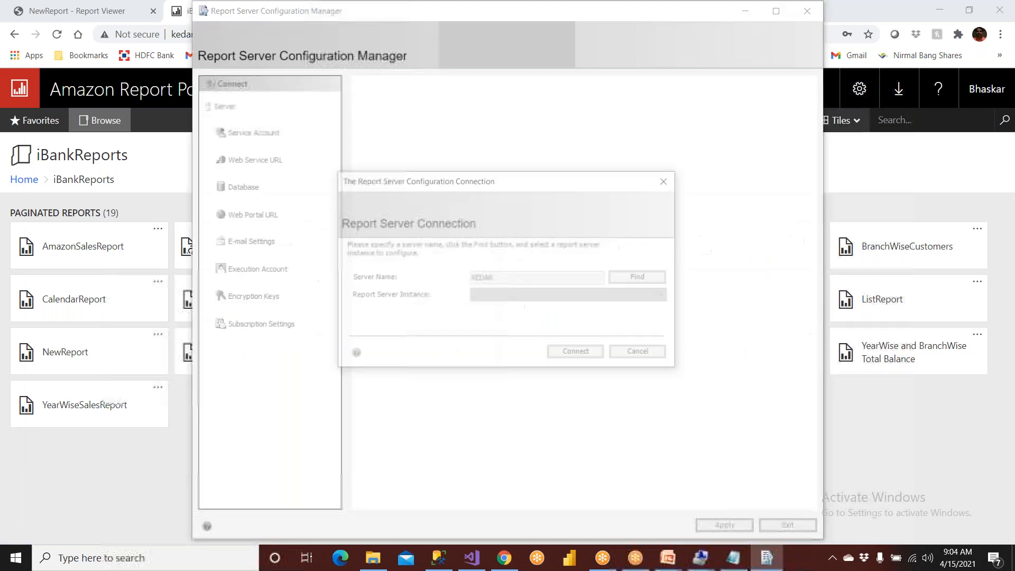
pyautogui.click(574, 353)
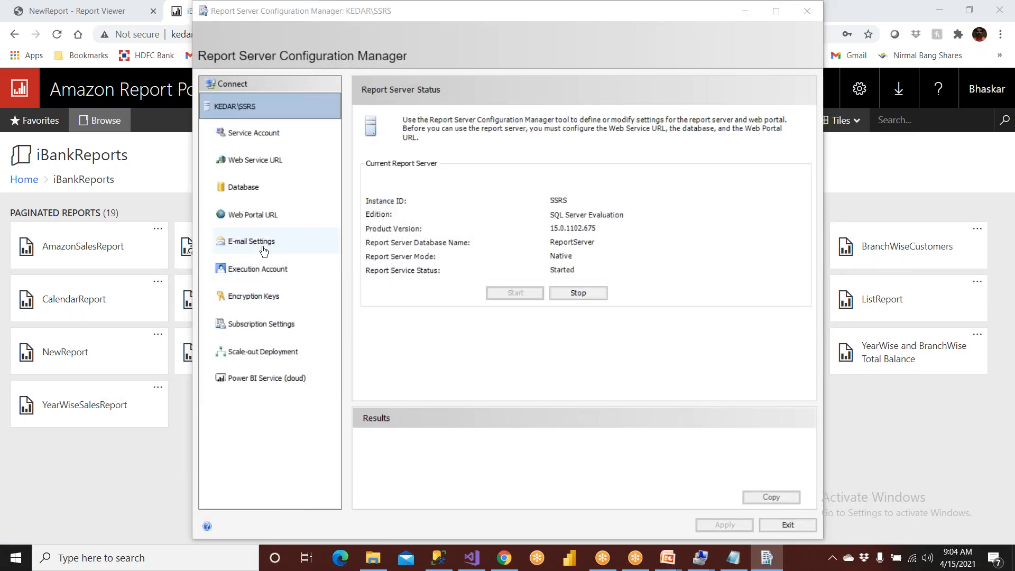
# - Examine the report server's e-mail settings, including the sender address and SMTP server, and exit the configuration manager
pyautogui.click(263, 246)
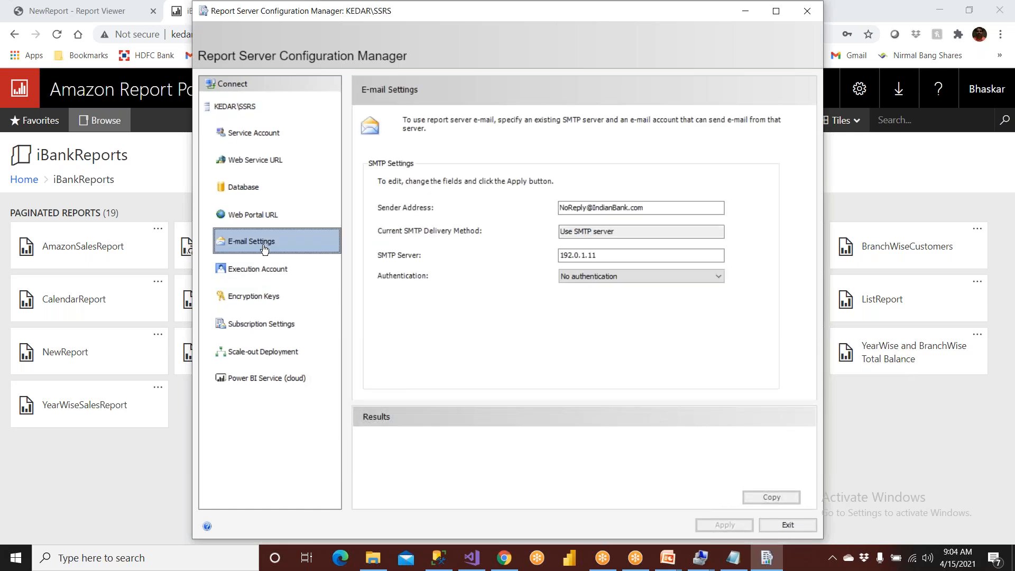
pyautogui.click(263, 167)
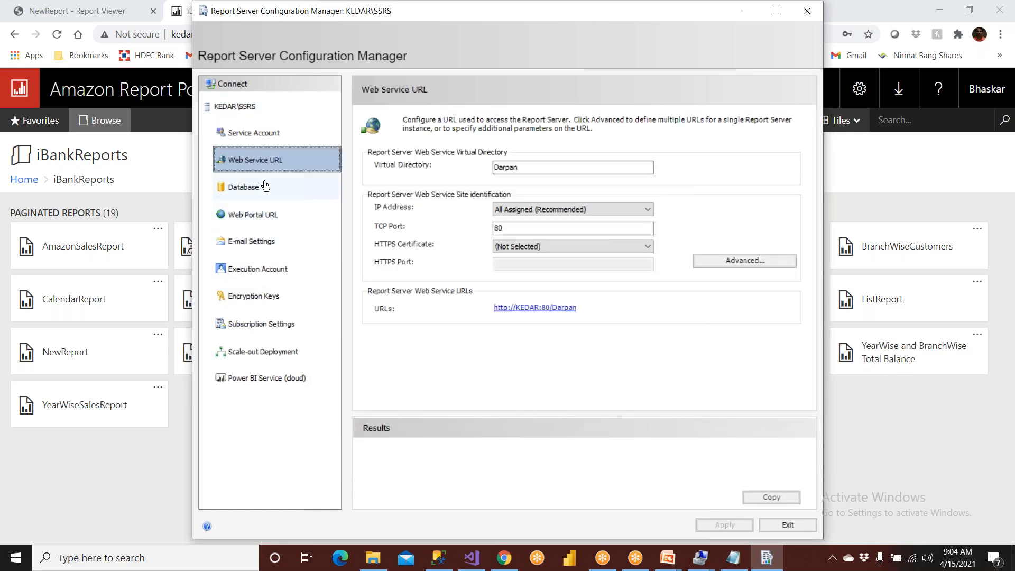
pyautogui.click(262, 187)
pyautogui.click(265, 214)
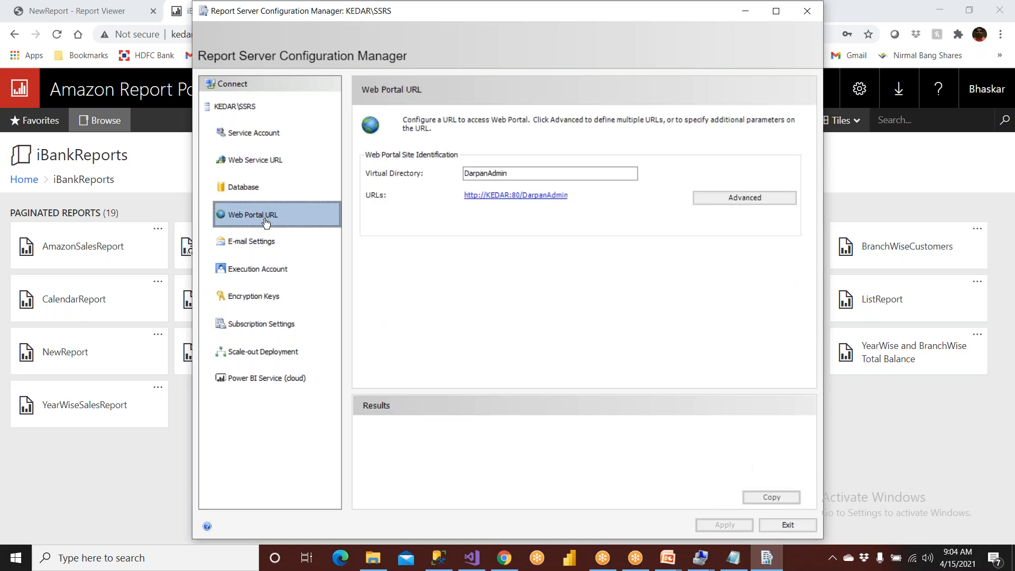
pyautogui.click(269, 244)
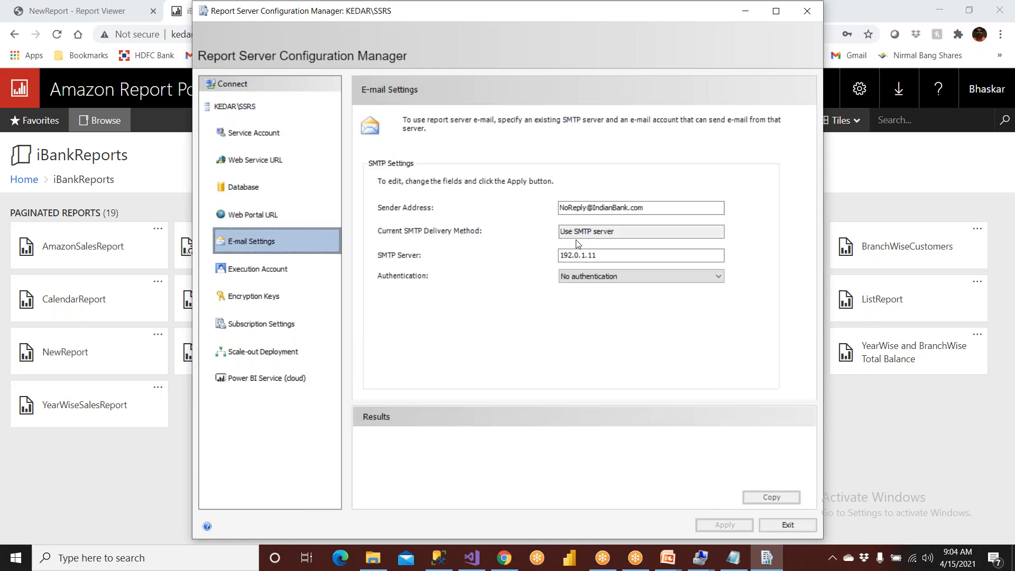
pyautogui.moveTo(598, 255); pyautogui.dragTo(532, 253)
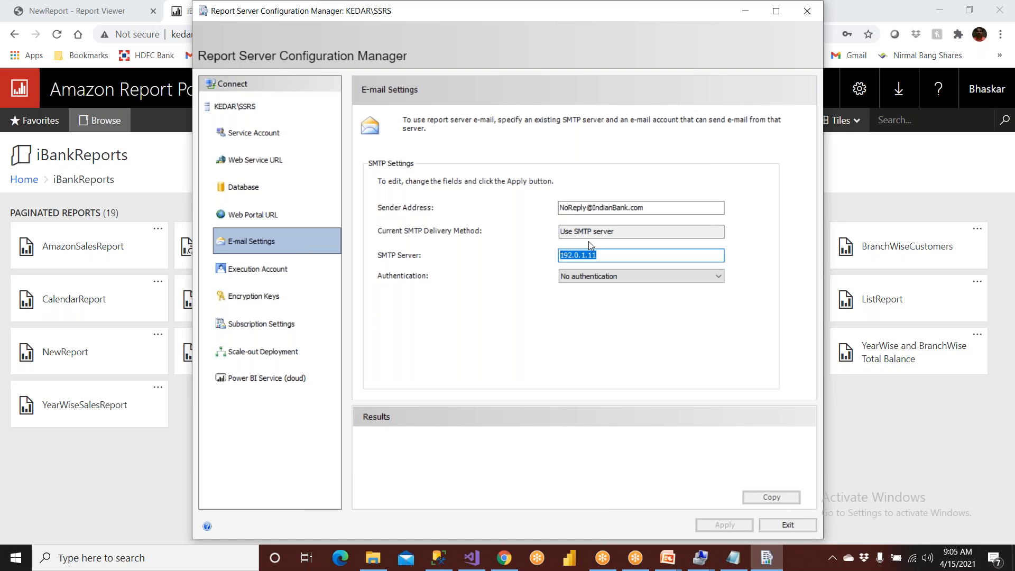
pyautogui.moveTo(648, 207); pyautogui.dragTo(559, 207)
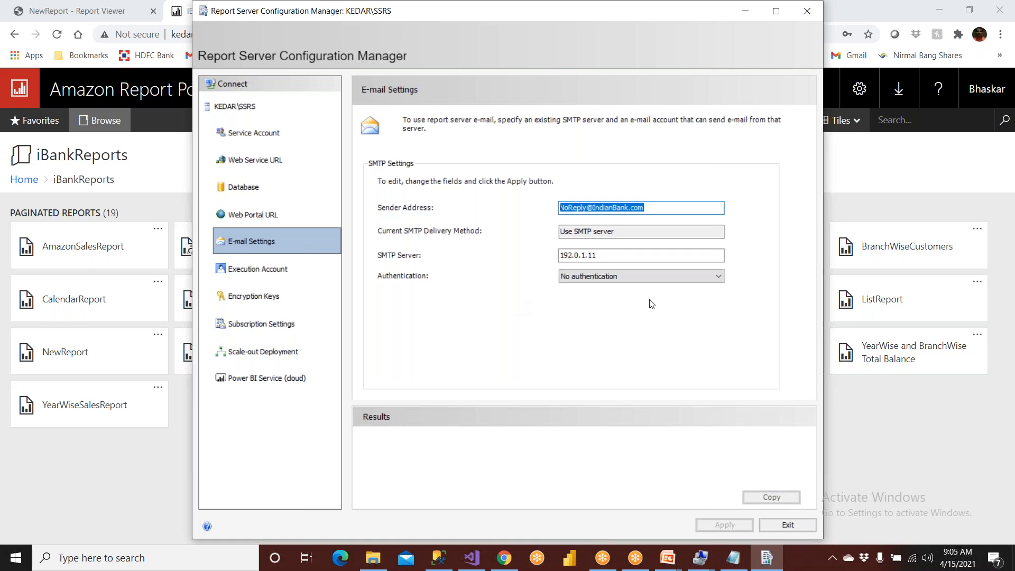
pyautogui.click(784, 526)
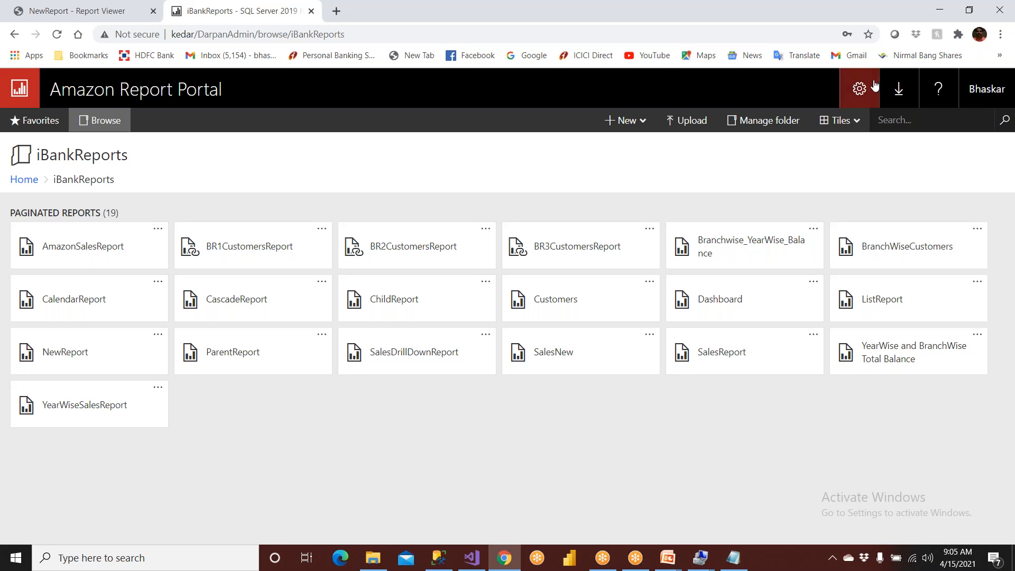
# - In the report portal, go to My subscriptions and open the NewReport subscription for editing
pyautogui.click(860, 90)
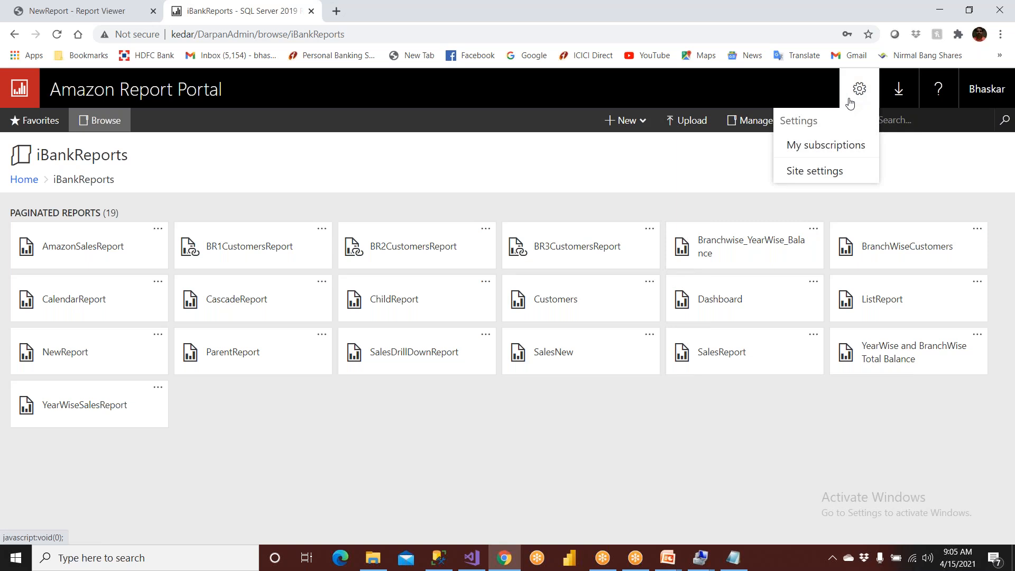
pyautogui.click(839, 151)
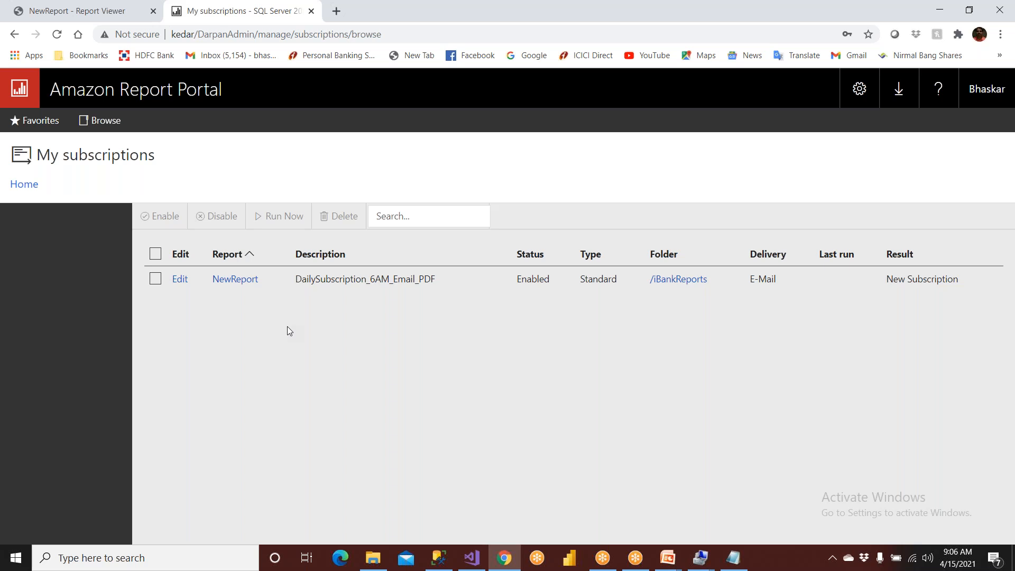
pyautogui.click(180, 279)
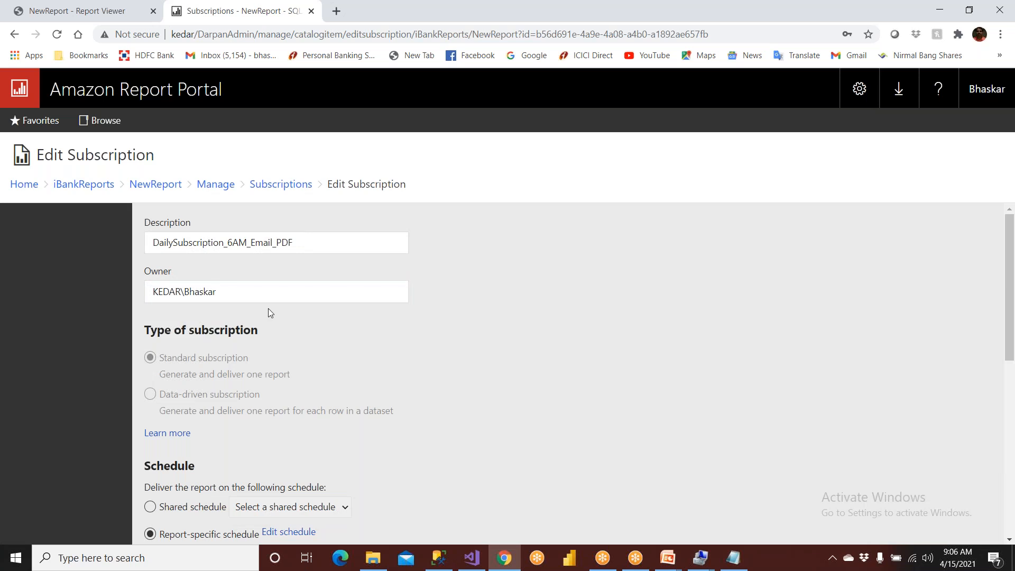
# - Change the subscription's delivery destination to Windows File Share and activate its Path field
pyautogui.scroll(-6, 268, 309)
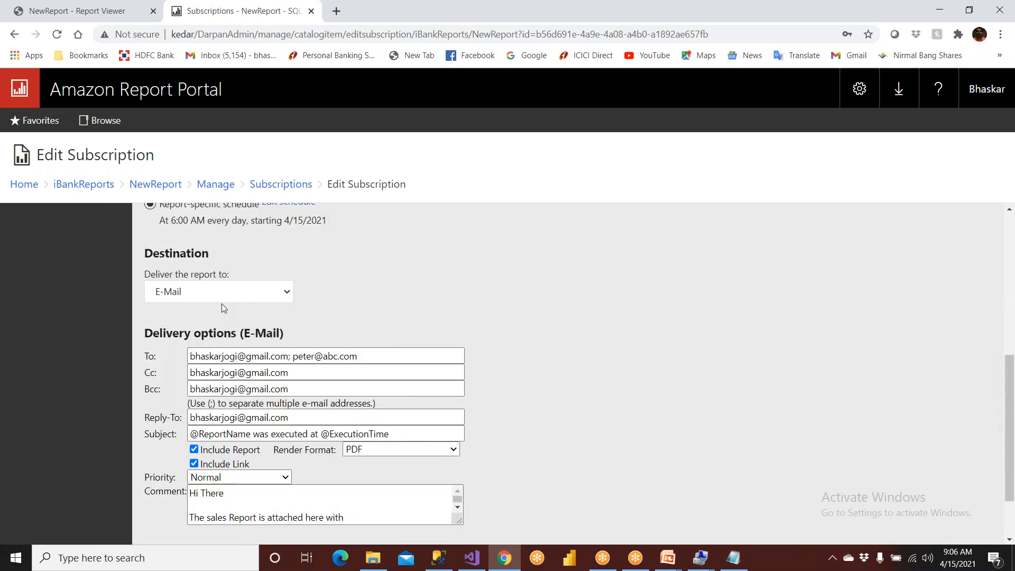
pyautogui.click(214, 296)
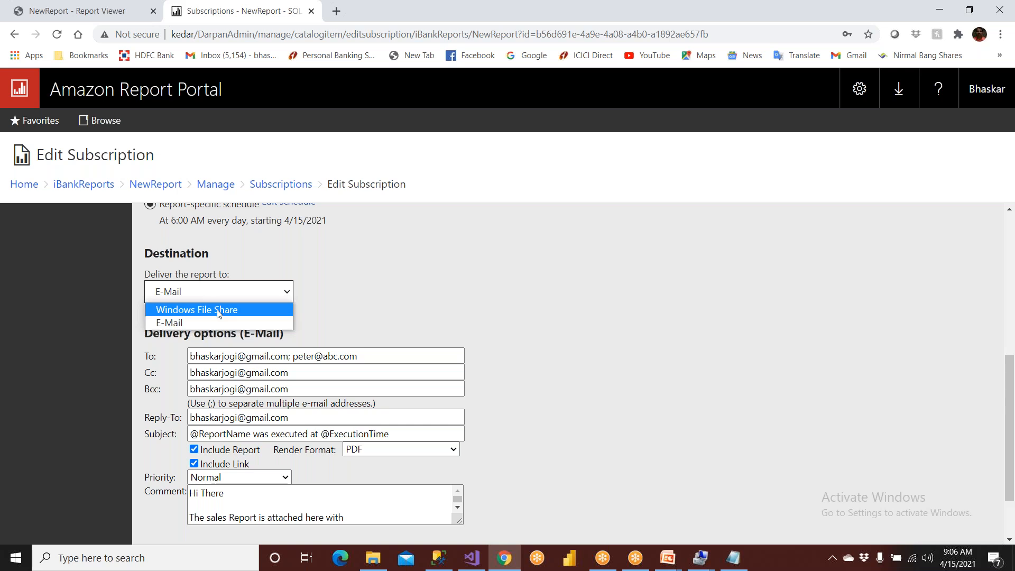
pyautogui.click(219, 312)
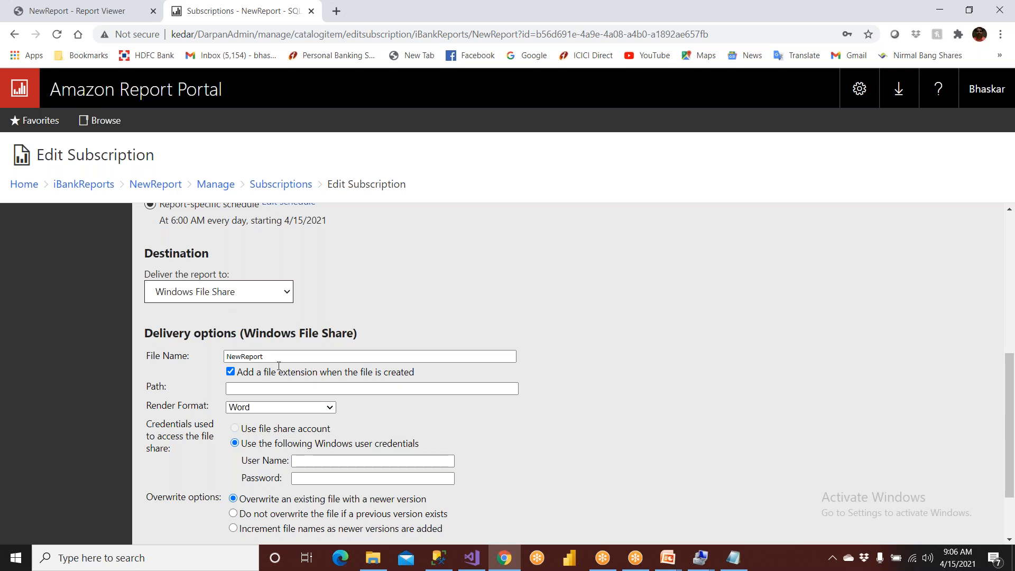
pyautogui.click(241, 390)
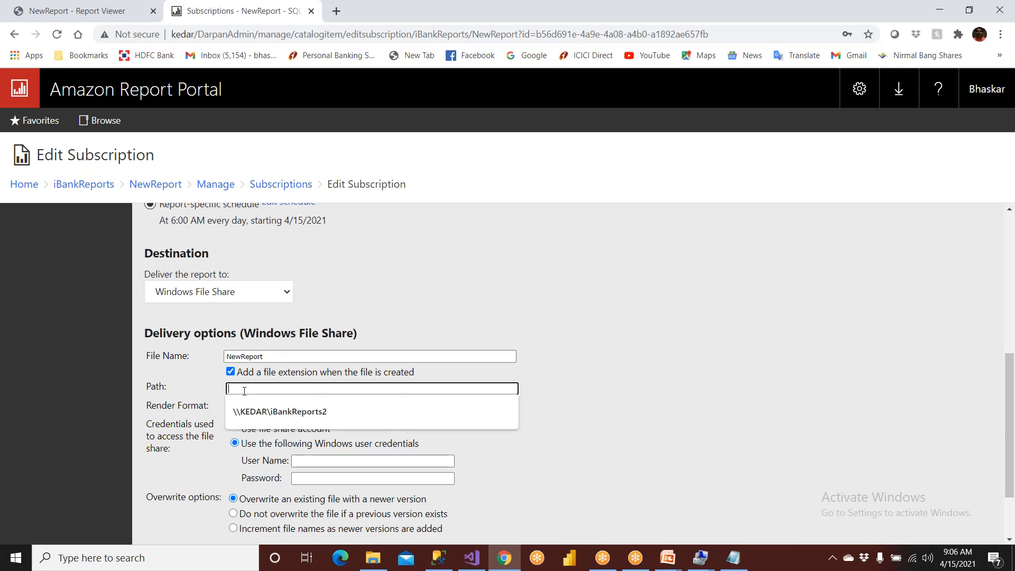
# - Switch to File Explorer and open the DATA (D:) drive
pyautogui.click(372, 557)
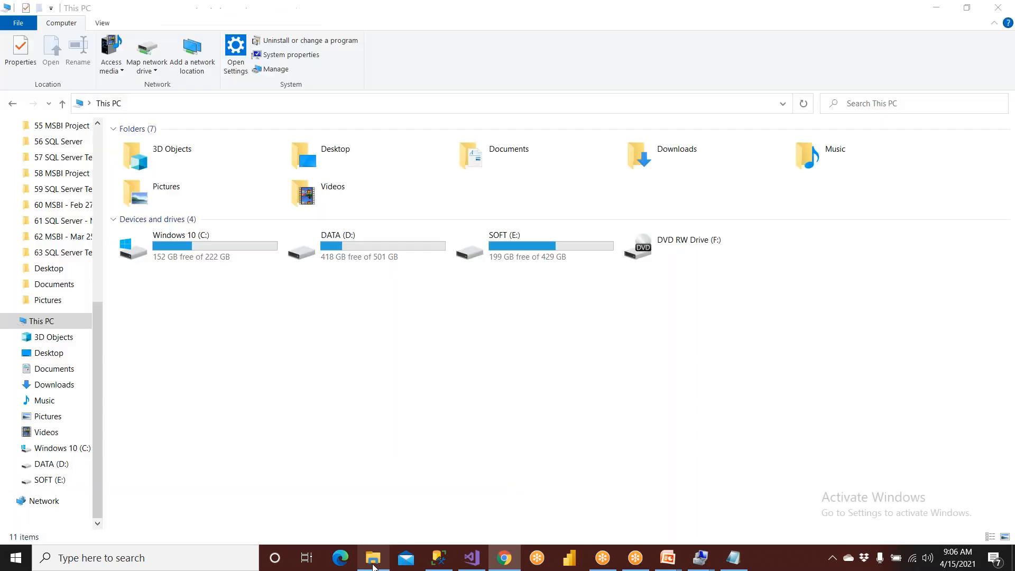
pyautogui.doubleClick(557, 242)
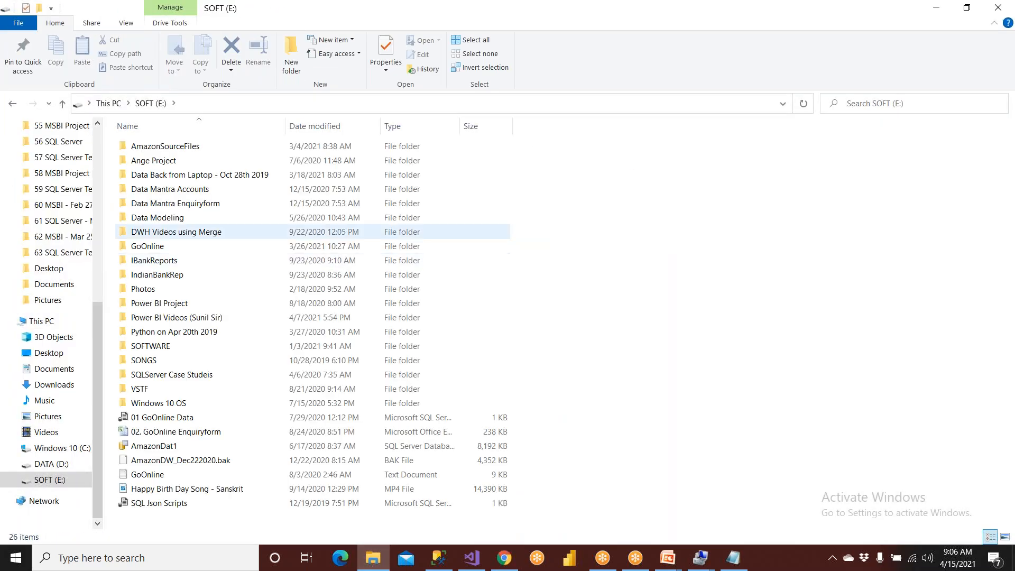
pyautogui.click(63, 103)
pyautogui.doubleClick(378, 247)
pyautogui.scroll(-5, 340, 402)
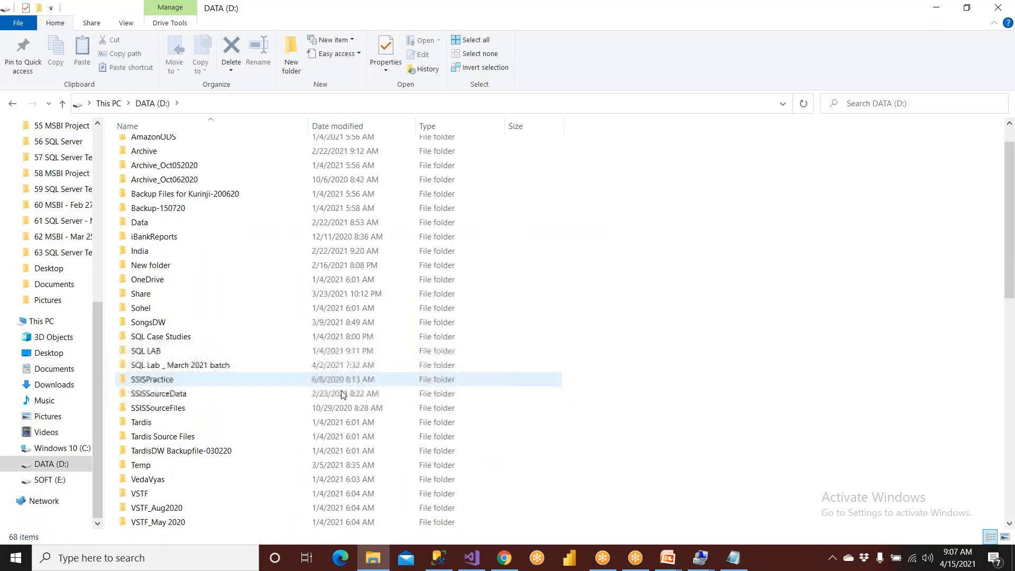
pyautogui.scroll(5, 338, 390)
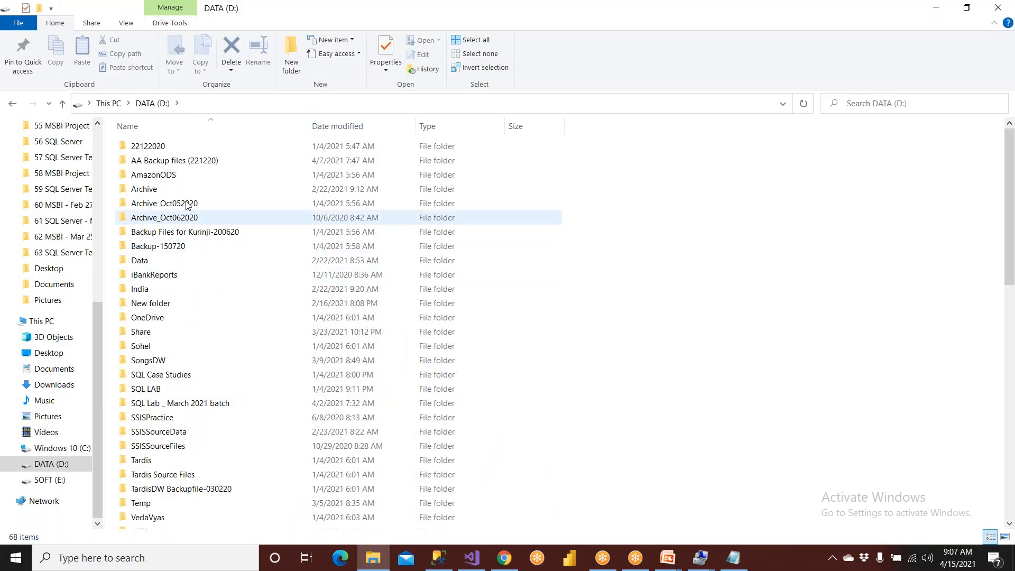
# - Create a new folder named IndianBankReports directly on the DATA (D:) drive
pyautogui.click(290, 67)
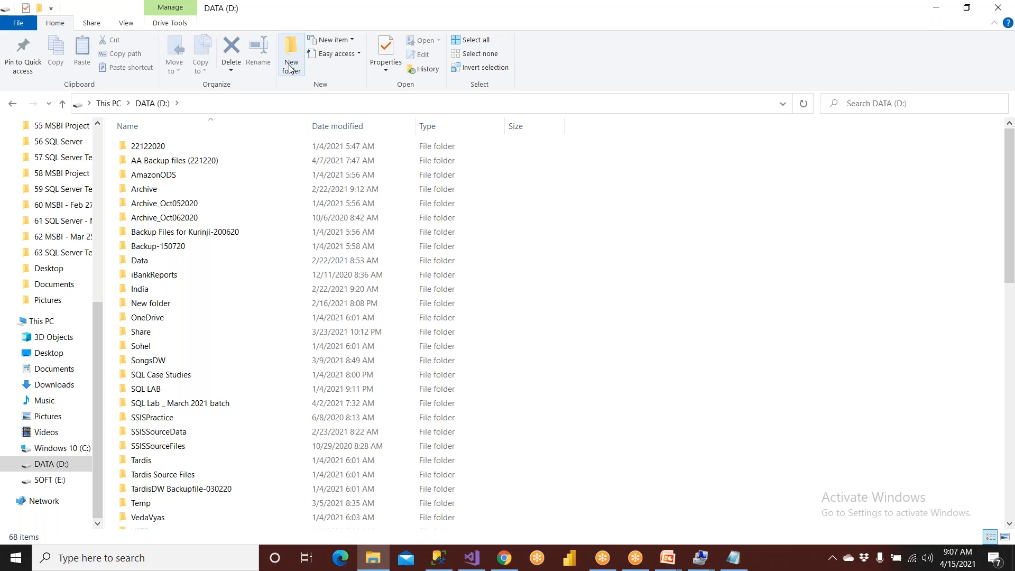
pyautogui.write('India')
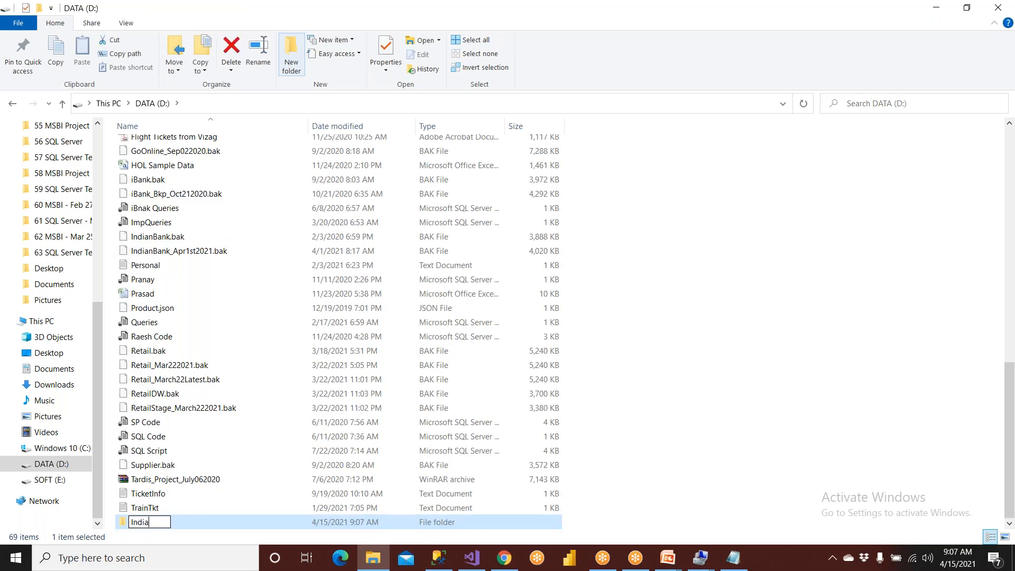
pyautogui.write('nBankReports')
pyautogui.press('Return')
pyautogui.press('Return')
pyautogui.click(66, 107)
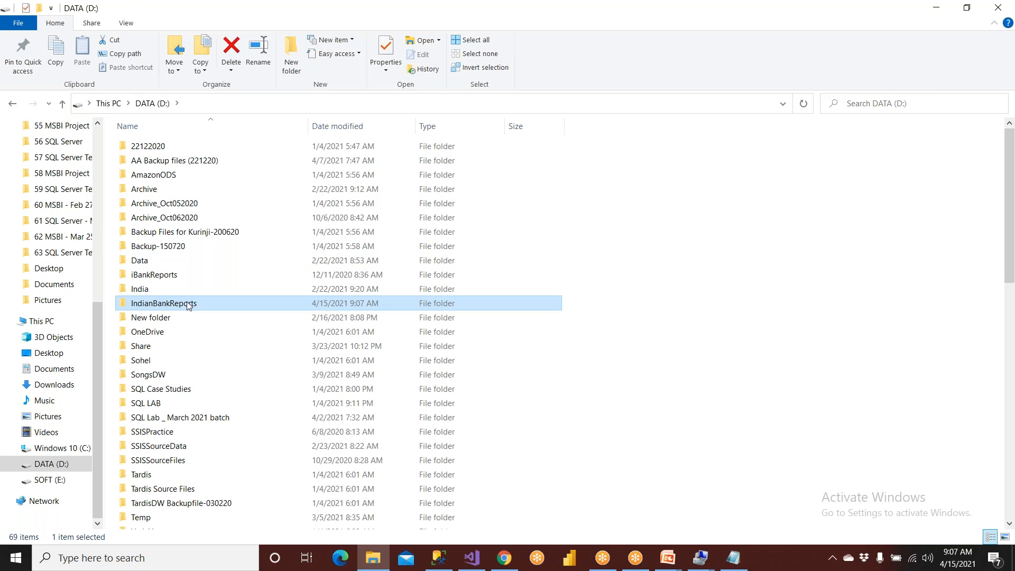
# - Share the IndianBankReports folder with specific people, adding SSRSAdmin with the Read/Write permission level
pyautogui.rightClick(189, 305)
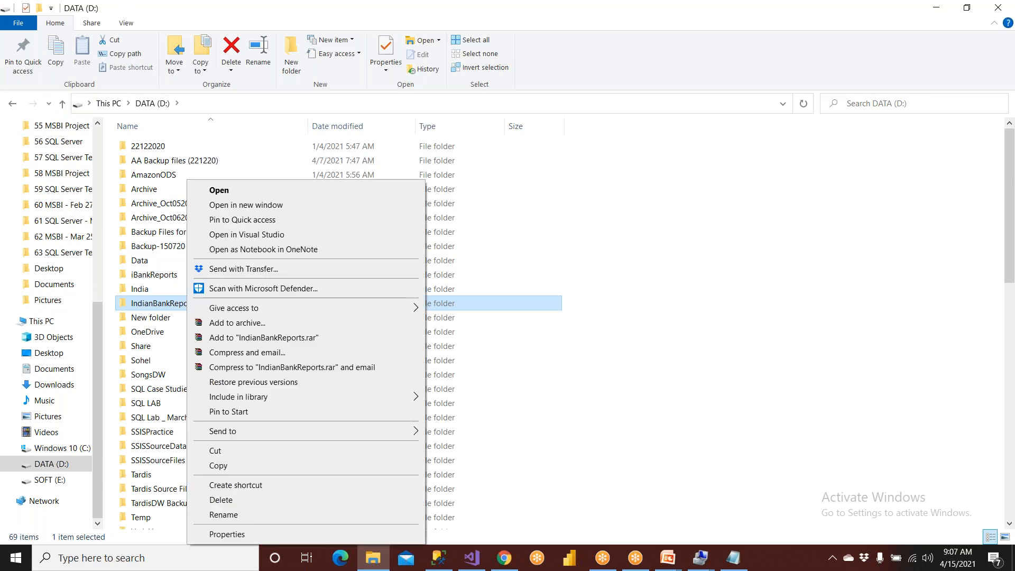
pyautogui.moveTo(214, 308)
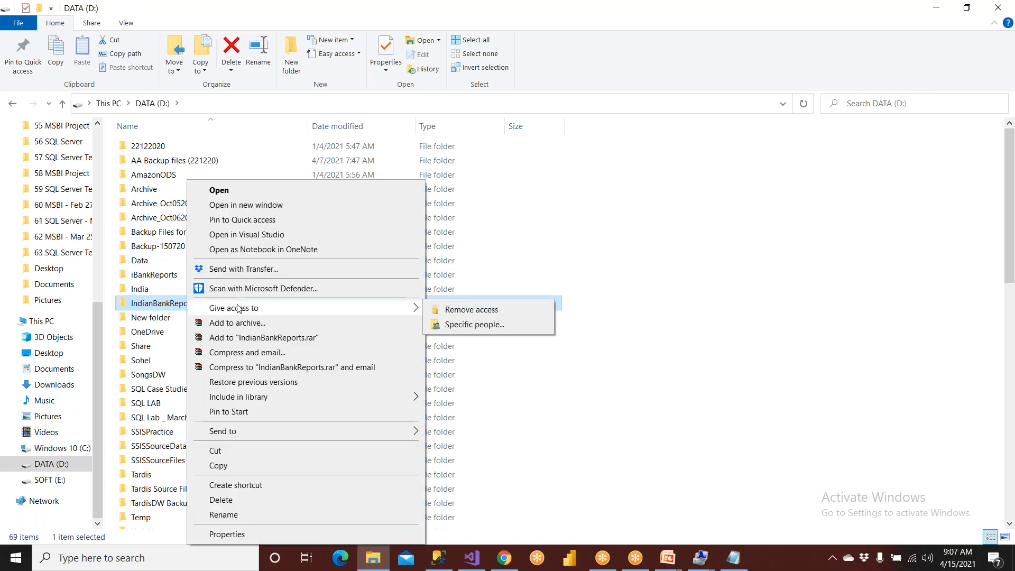
pyautogui.click(453, 326)
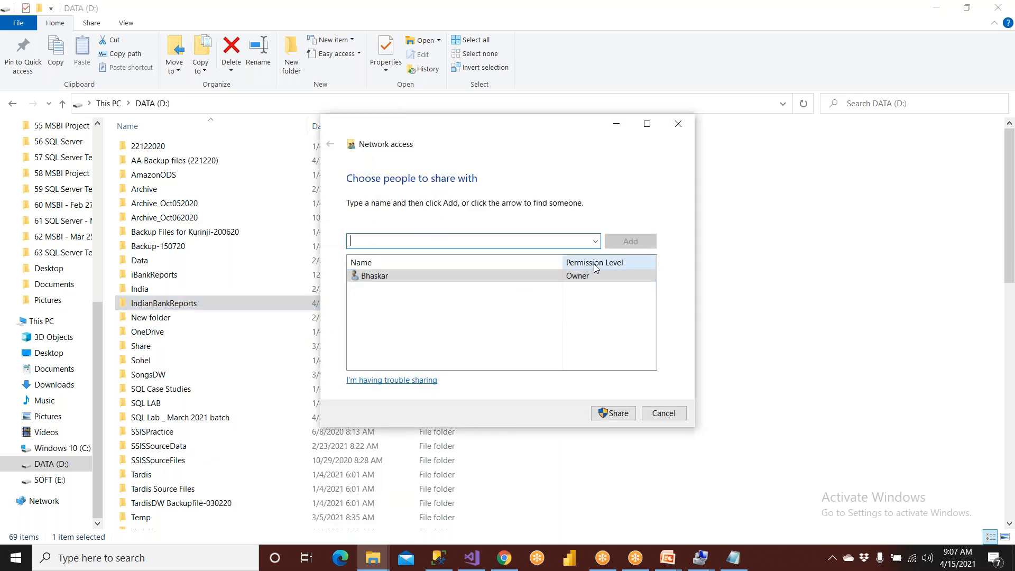
pyautogui.click(596, 243)
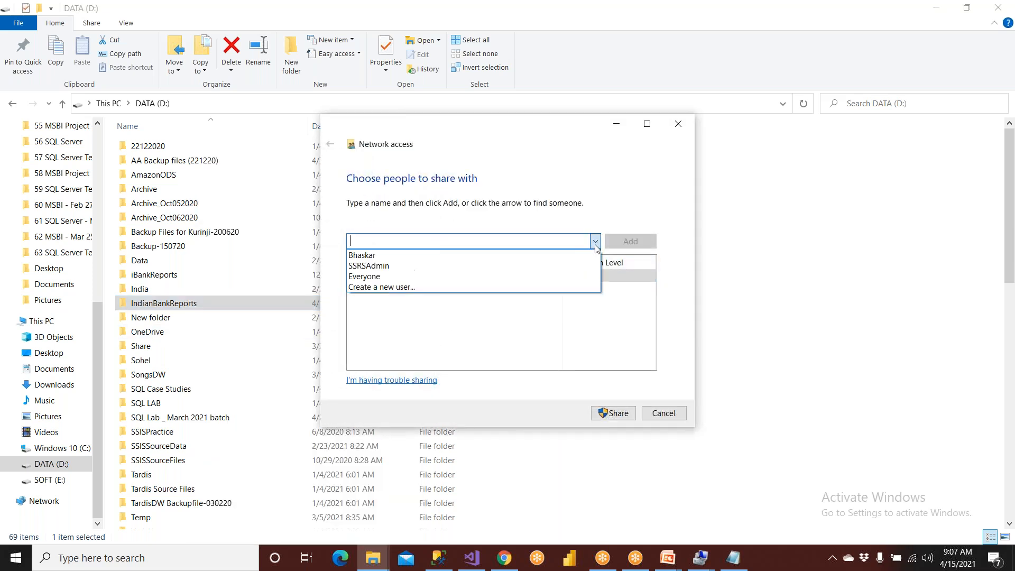
pyautogui.click(396, 255)
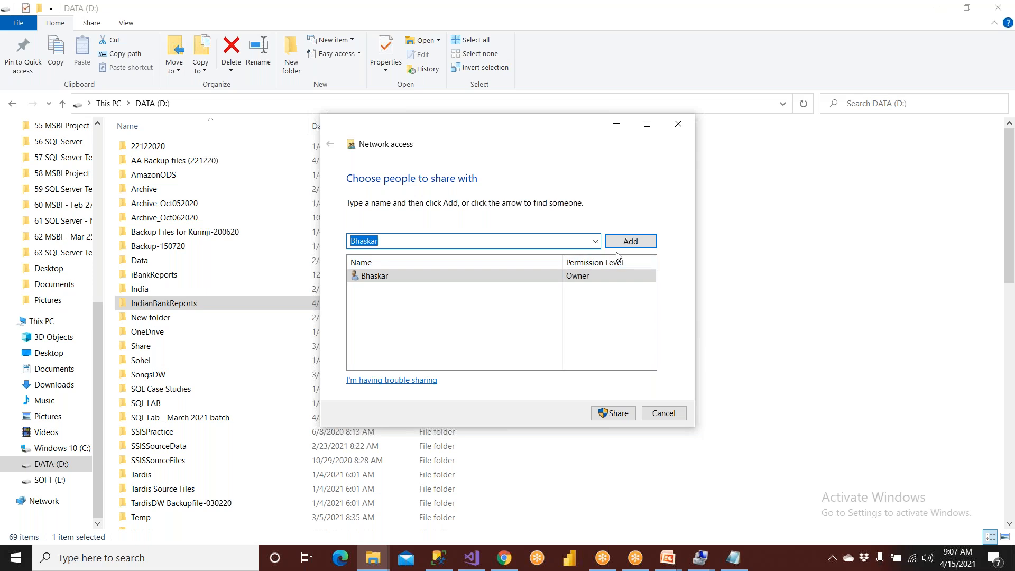
pyautogui.click(595, 242)
pyautogui.click(415, 264)
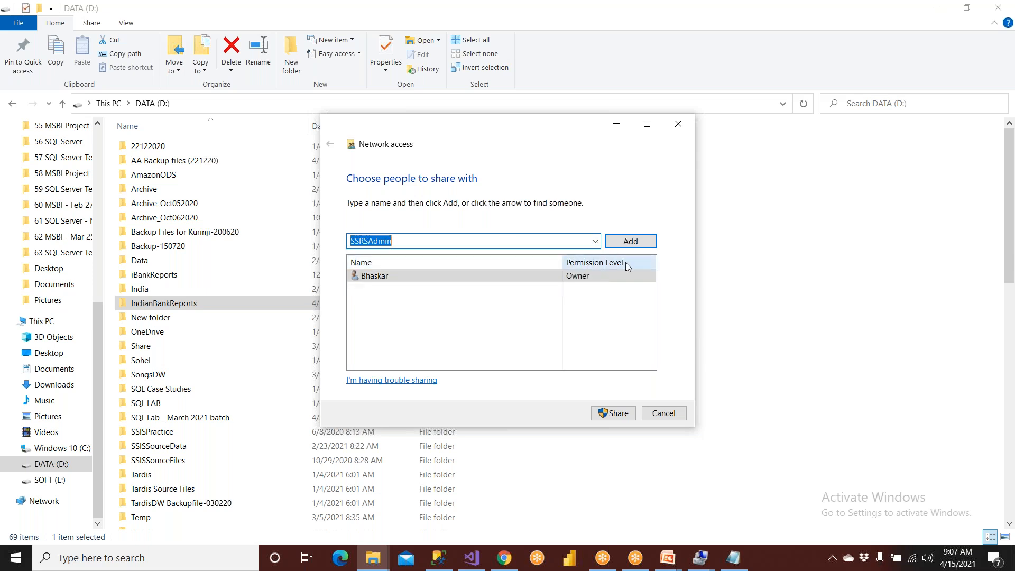
pyautogui.click(647, 247)
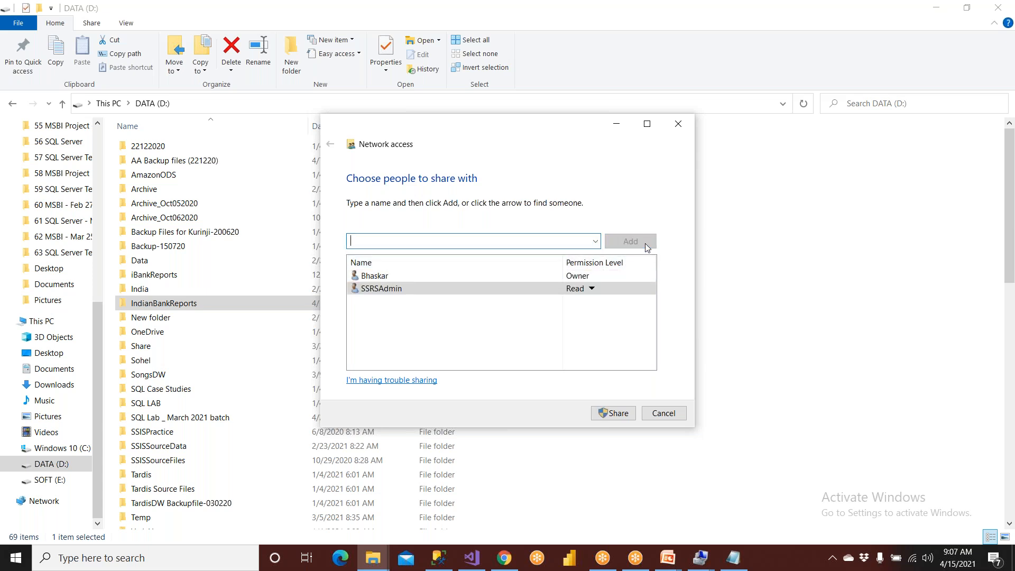
pyautogui.click(592, 290)
pyautogui.click(636, 303)
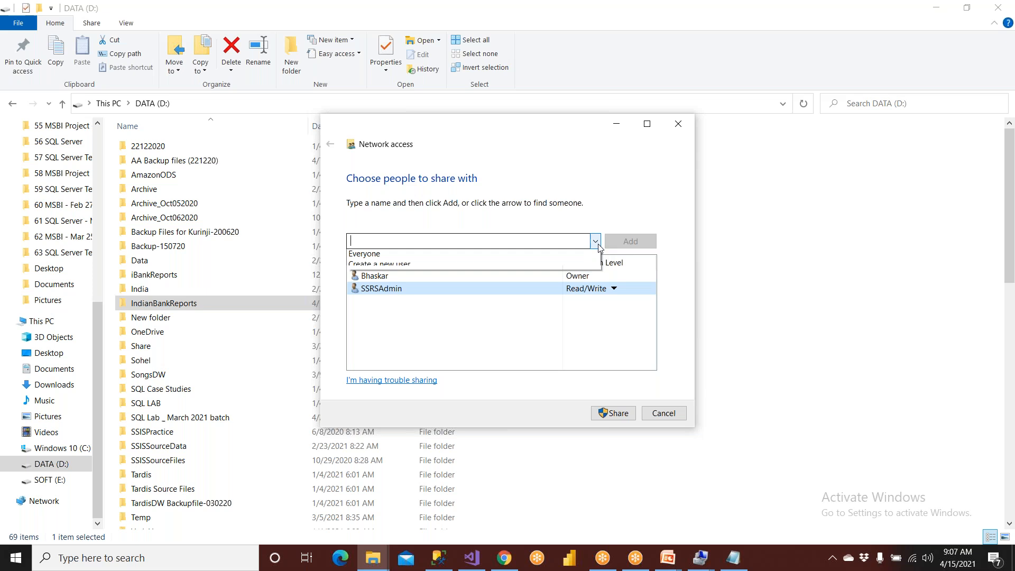
# - Add Everyone to the people sharing the IndianBankReports folder and give that entry the Read/Write permission level
pyautogui.click(595, 241)
pyautogui.click(419, 276)
pyautogui.click(631, 242)
pyautogui.click(592, 289)
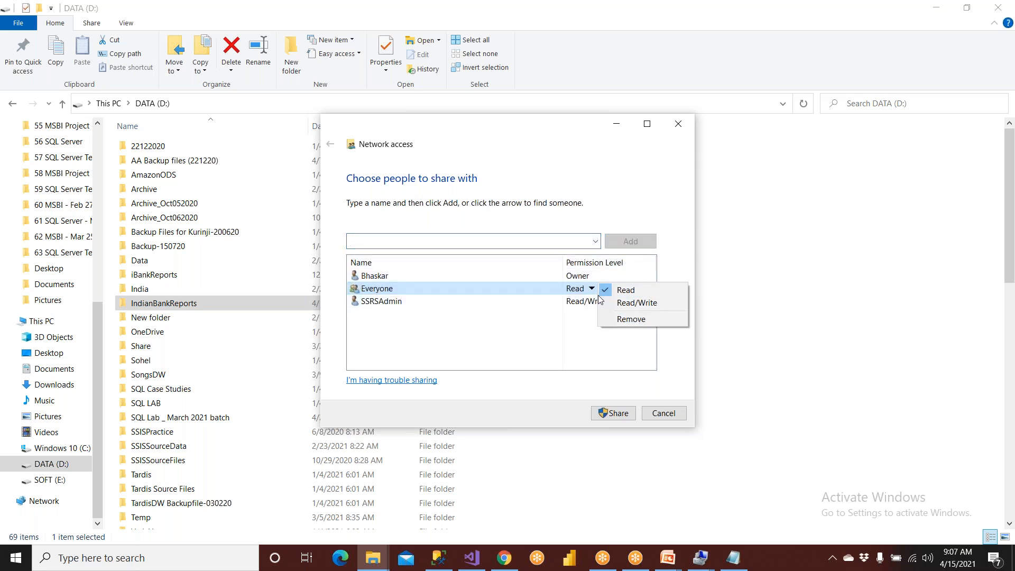
pyautogui.click(605, 302)
# - Share the IndianBankReports folder, making the connected network a private network, and finish the sharing wizard
pyautogui.click(616, 413)
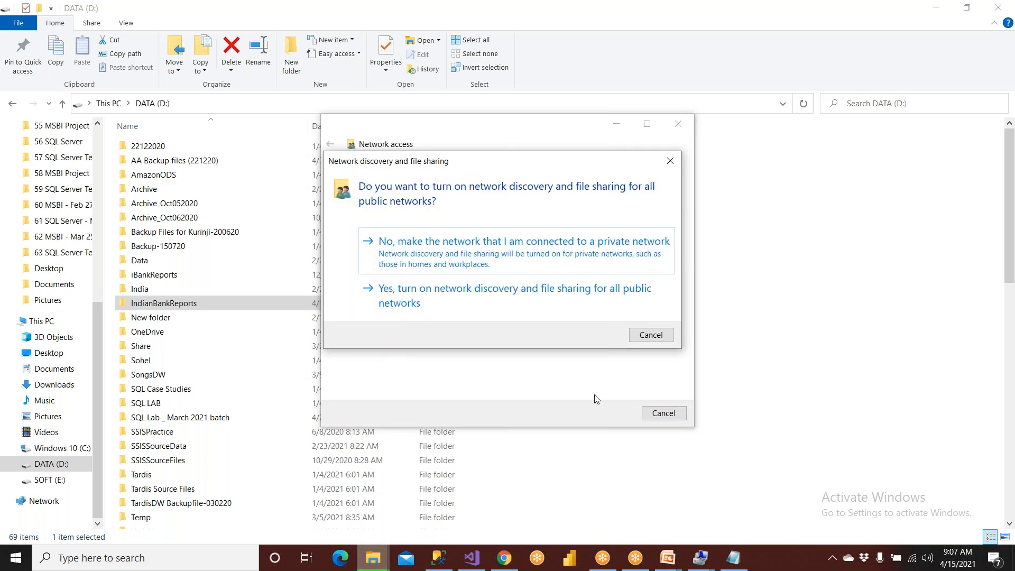
pyautogui.click(469, 259)
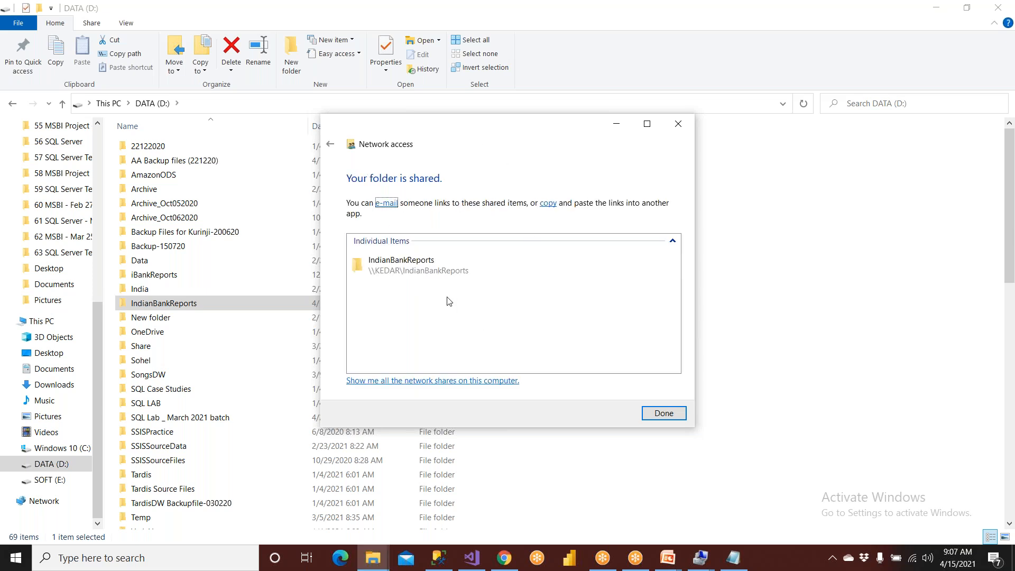
pyautogui.click(664, 413)
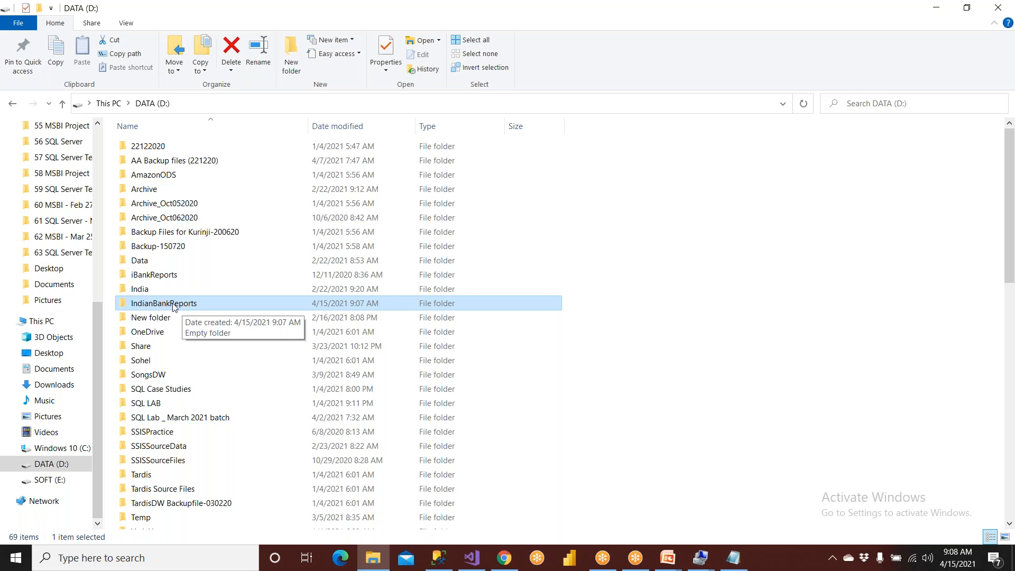
# - Use the Windows Run dialog to open the network share \\Kedar\IndianBankReports
pyautogui.click(56, 564)
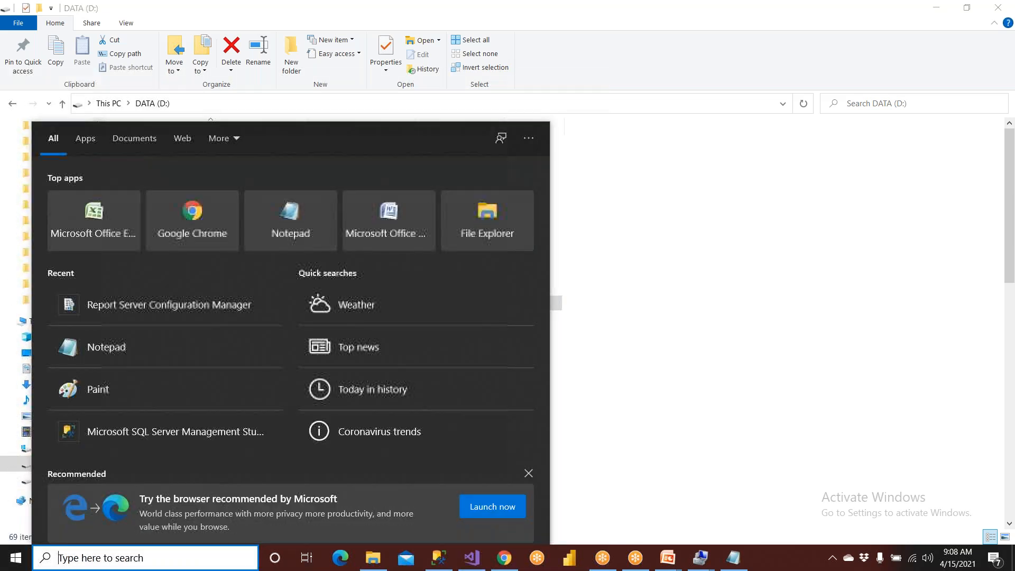
pyautogui.write('run')
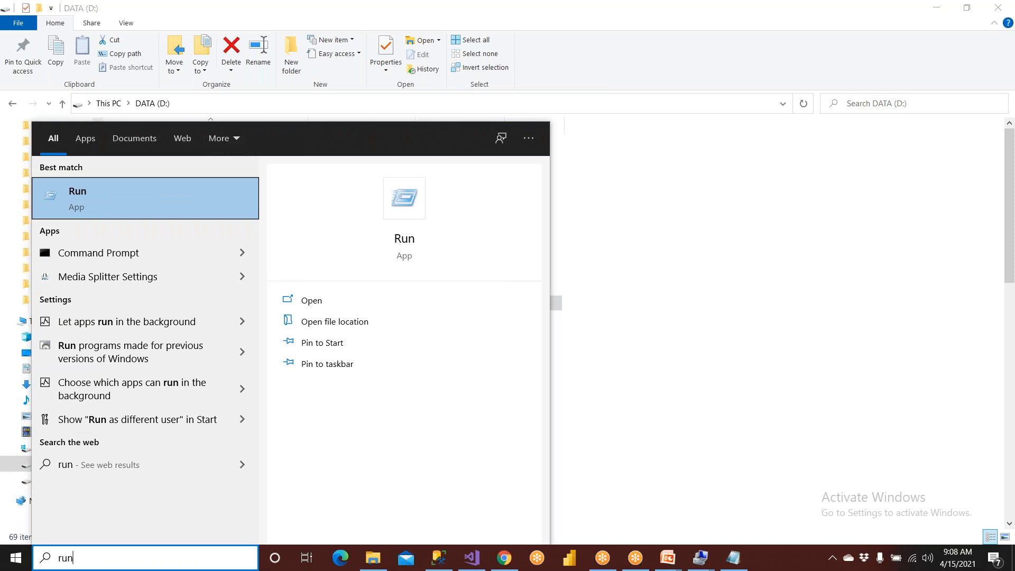
pyautogui.press('Return')
pyautogui.write('\\\\')
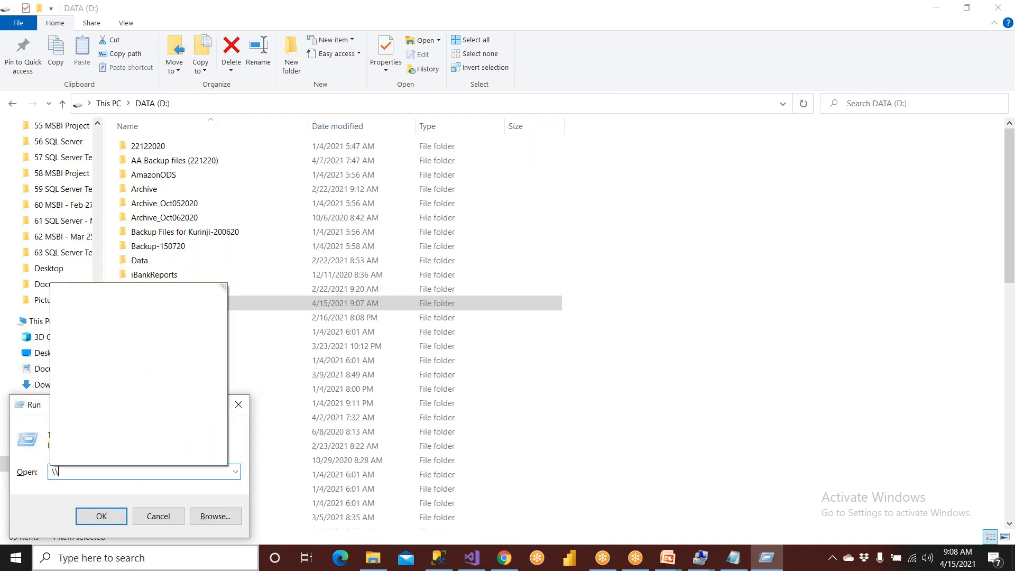
pyautogui.write('Kedar\\')
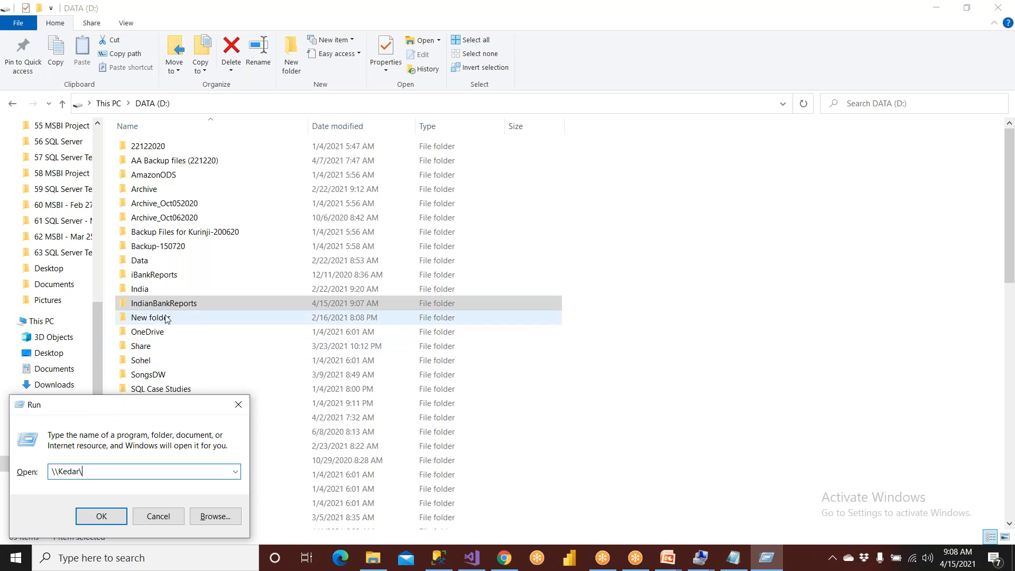
pyautogui.write('ndianBankReports')
pyautogui.press('Return')
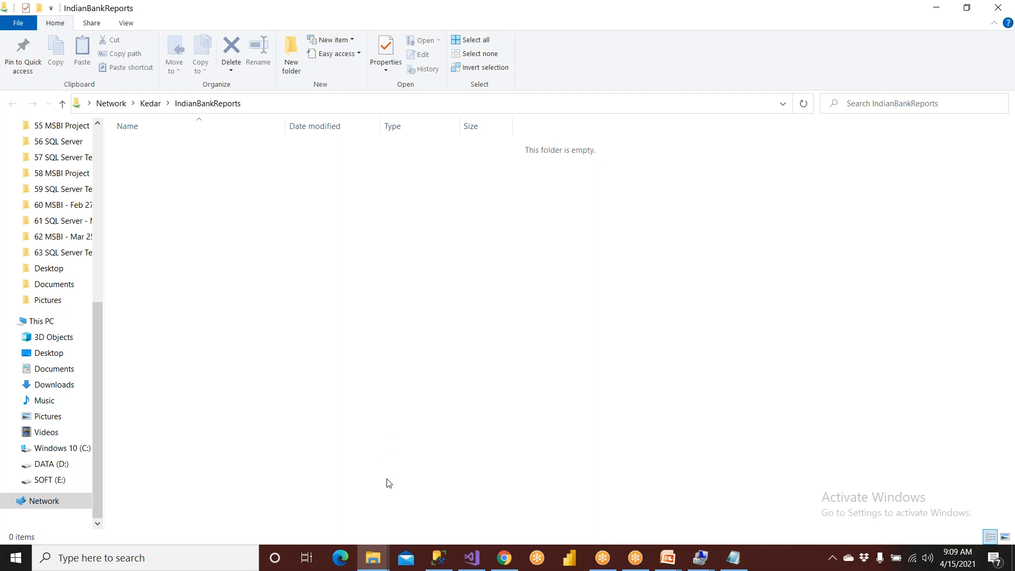
# - Copy the network address of the open IndianBankReports share and close that share's window
pyautogui.click(271, 108)
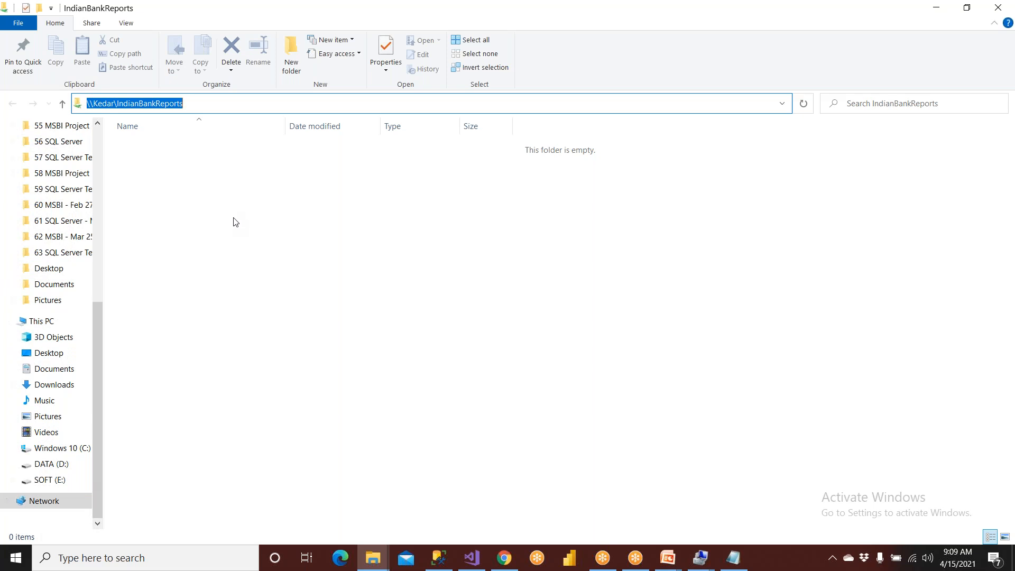
pyautogui.rightClick(158, 98)
pyautogui.click(172, 134)
pyautogui.click(373, 558)
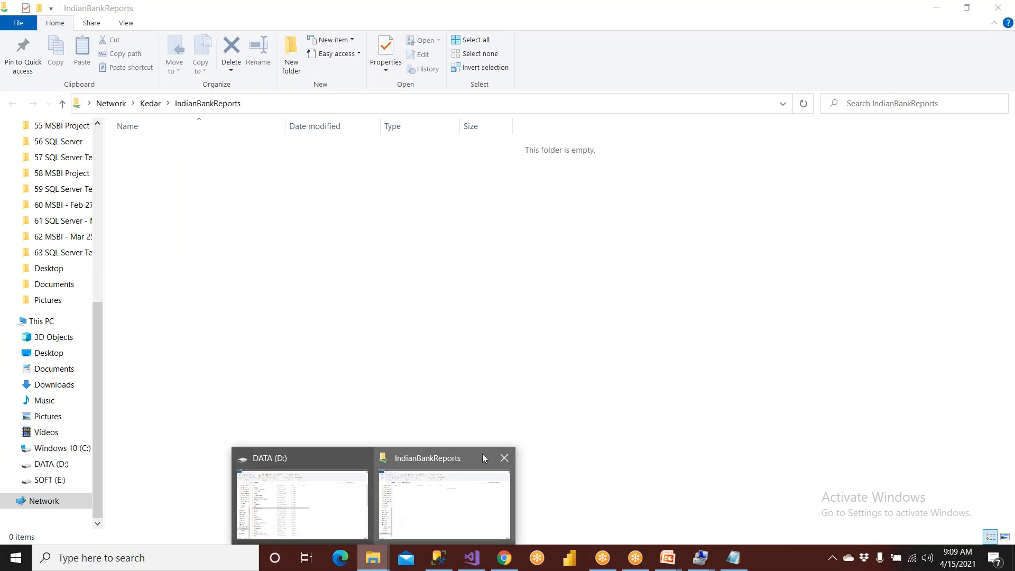
pyautogui.click(504, 458)
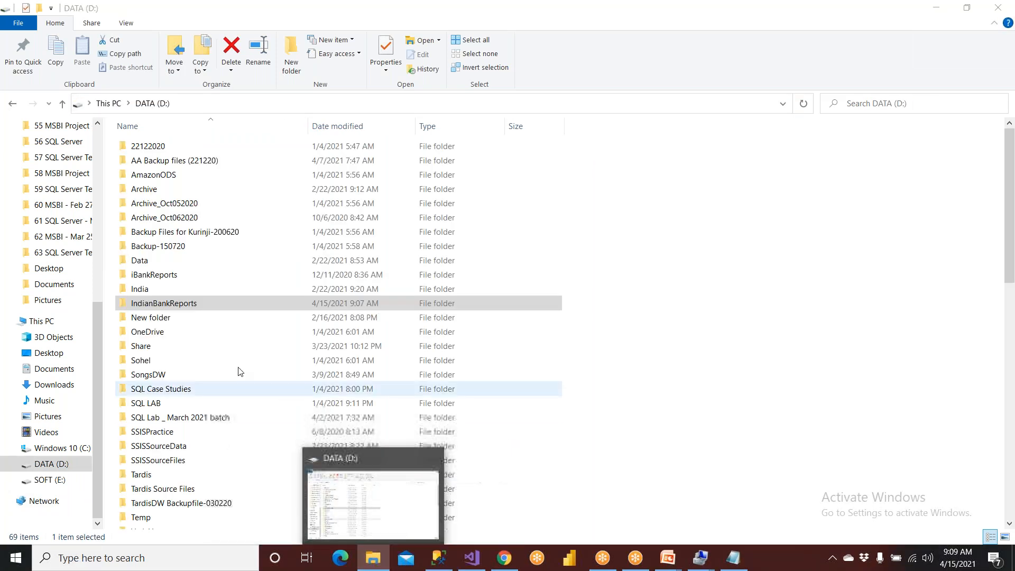
# - Copy the network path of the IndianBankReports folder from the sharing settings in its properties
pyautogui.rightClick(202, 306)
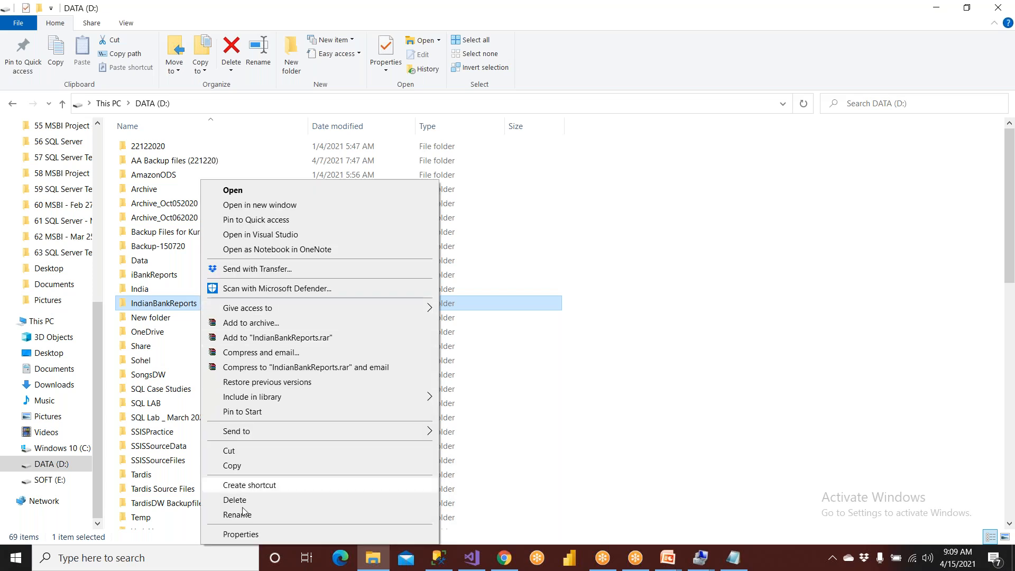
pyautogui.click(250, 535)
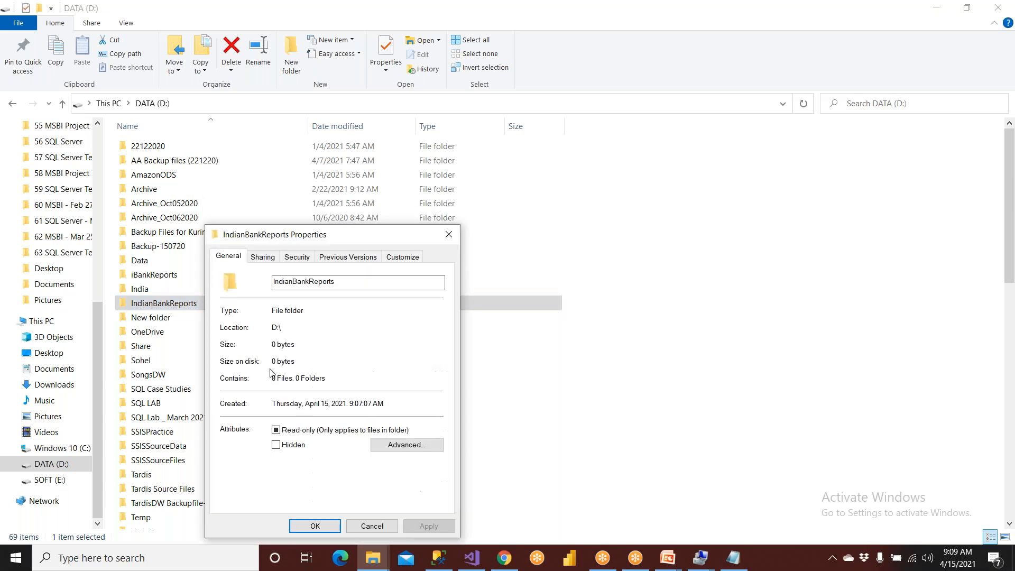
pyautogui.click(270, 258)
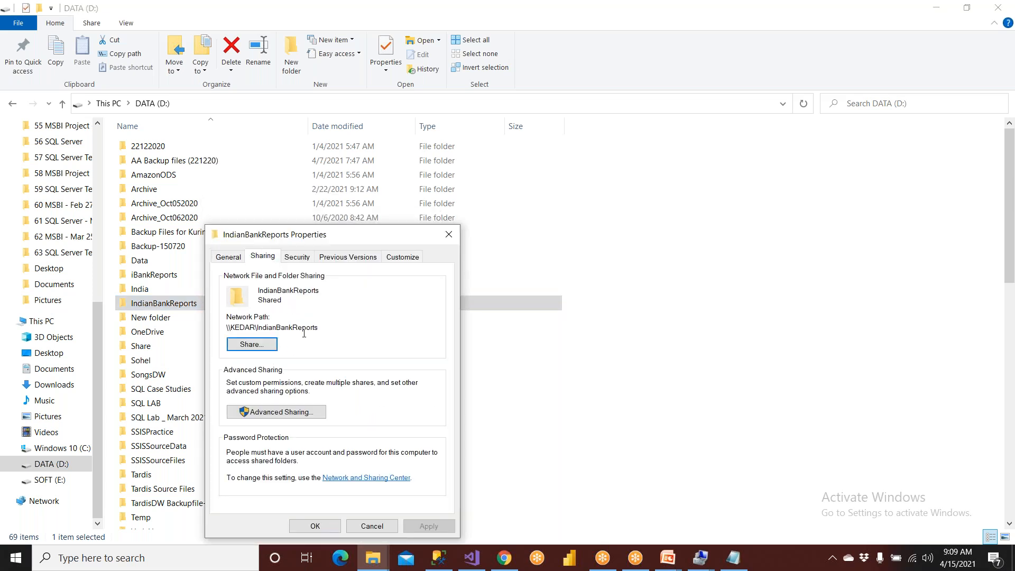
pyautogui.moveTo(317, 330); pyautogui.dragTo(225, 329)
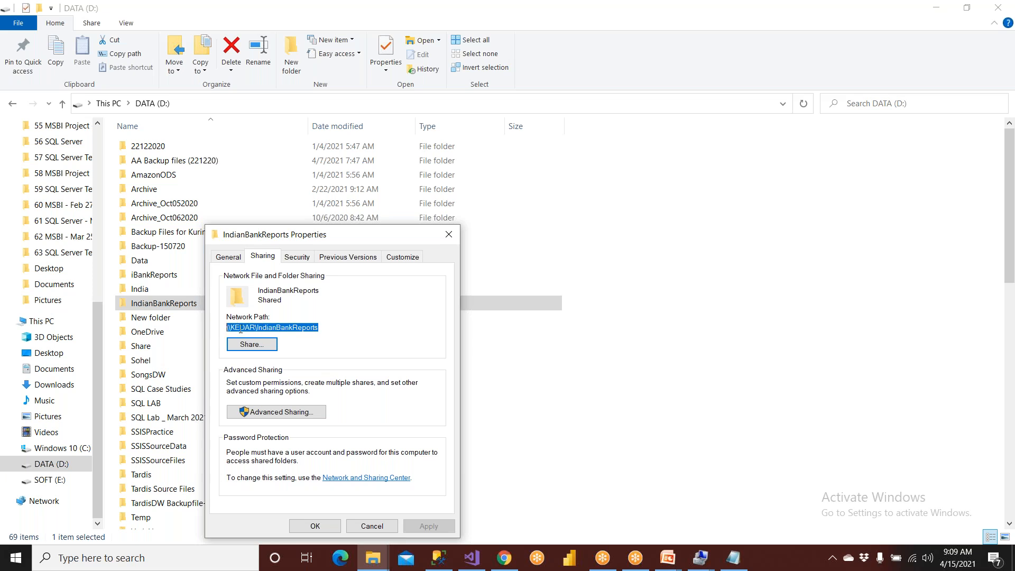
pyautogui.rightClick(241, 328)
pyautogui.click(259, 366)
# - Switch to Notepad, paste the network path \\KEDAR\IndianBankReports two lines below KEDAR\SSRSAdmin, and copy the pasted path
pyautogui.click(733, 558)
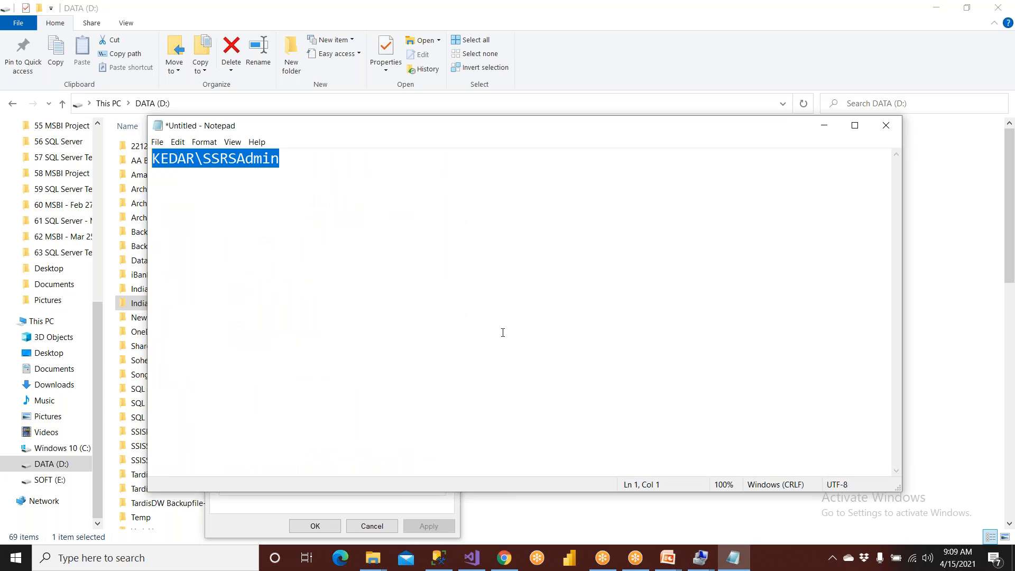
pyautogui.press('End')
pyautogui.press('Return')
pyautogui.press('Return')
pyautogui.hotkey('ctrl', 'v')
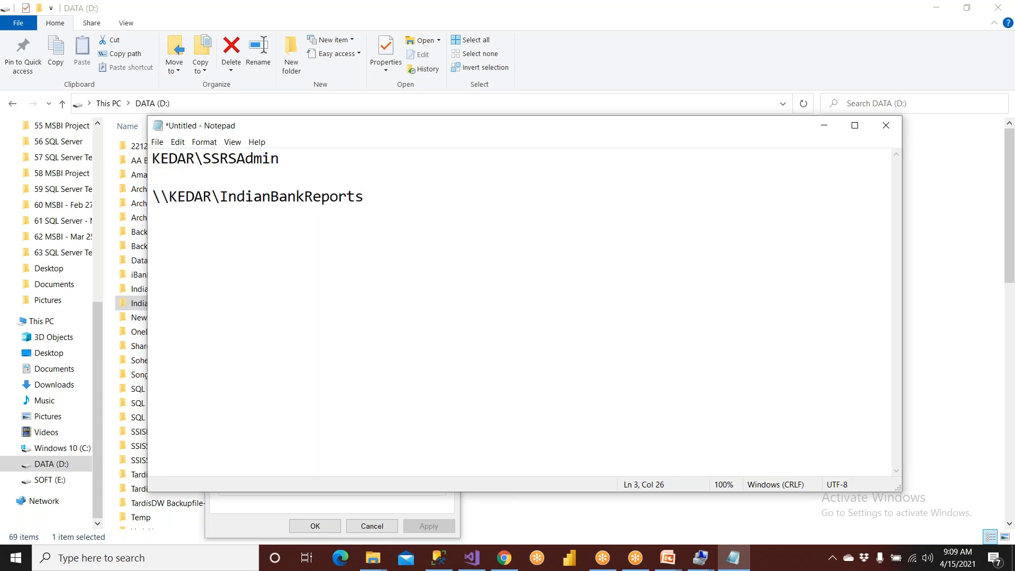
pyautogui.moveTo(365, 197); pyautogui.dragTo(144, 189)
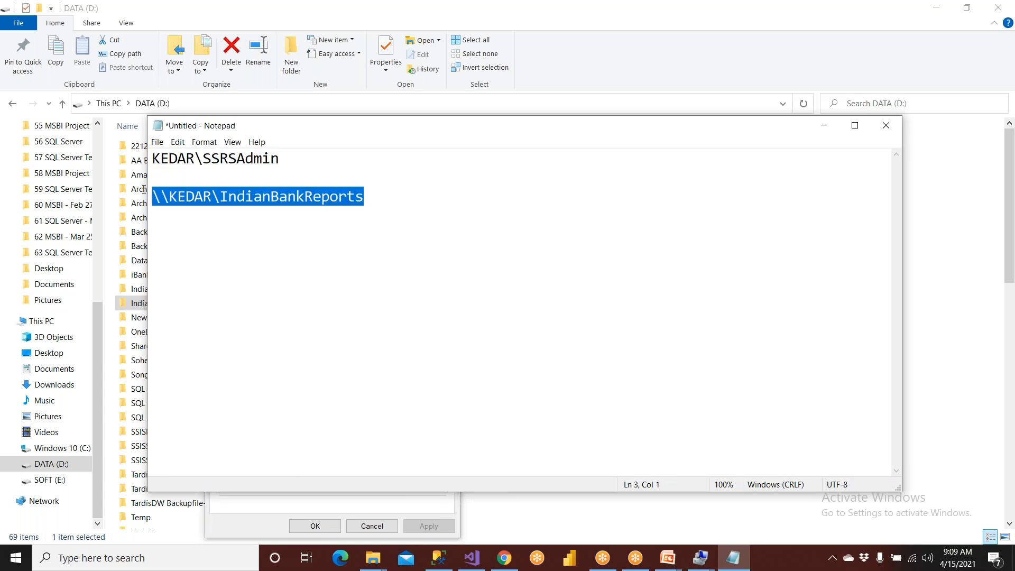
pyautogui.rightClick(163, 193)
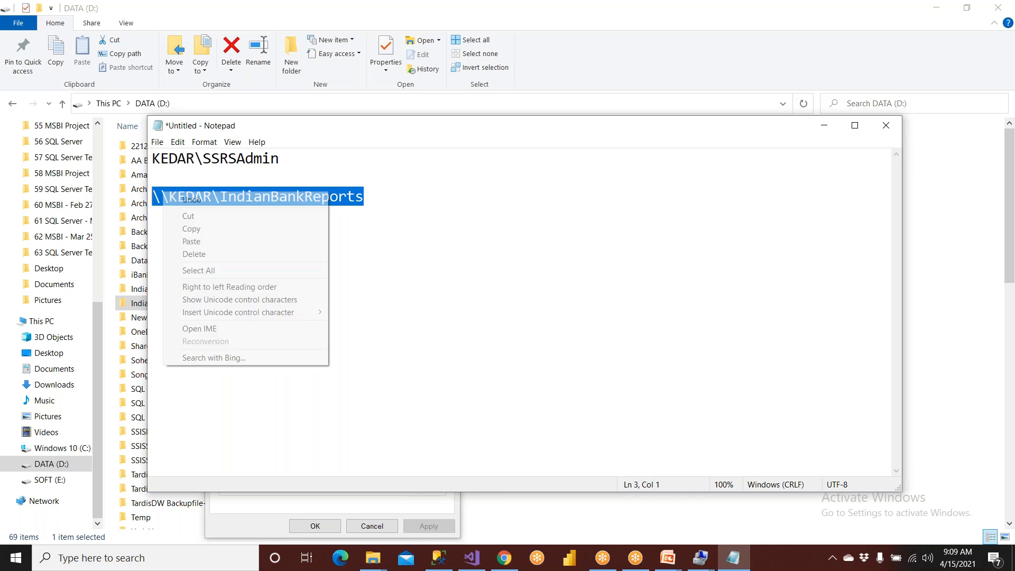
pyautogui.click(191, 229)
# - Try forward slashes in the pasted network path and restore its original backslashes
pyautogui.moveTo(150, 196); pyautogui.dragTo(167, 204)
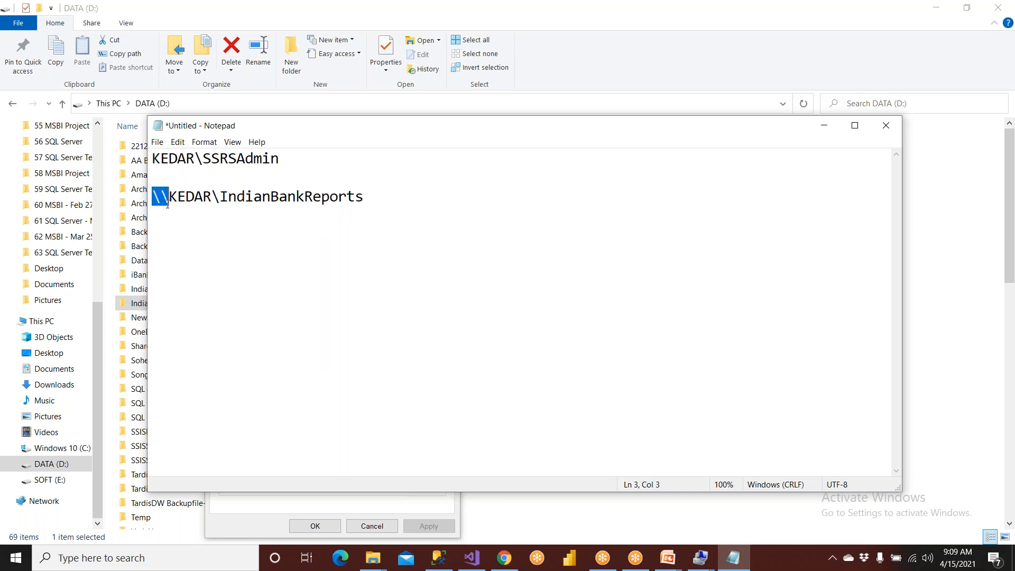
pyautogui.write('//')
pyautogui.press('Right')
pyautogui.press('Right')
pyautogui.press('Right')
pyautogui.press('Right')
pyautogui.press('Right')
pyautogui.press('Delete')
pyautogui.write('/')
pyautogui.hotkey('ctrl', 'z')
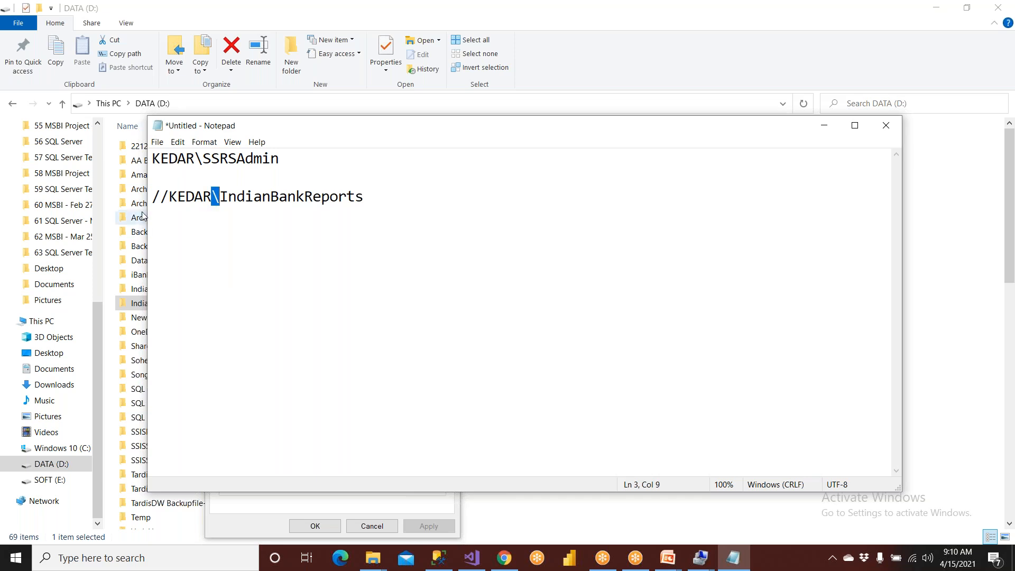
pyautogui.moveTo(169, 197); pyautogui.dragTo(138, 196)
pyautogui.write('\\\\')
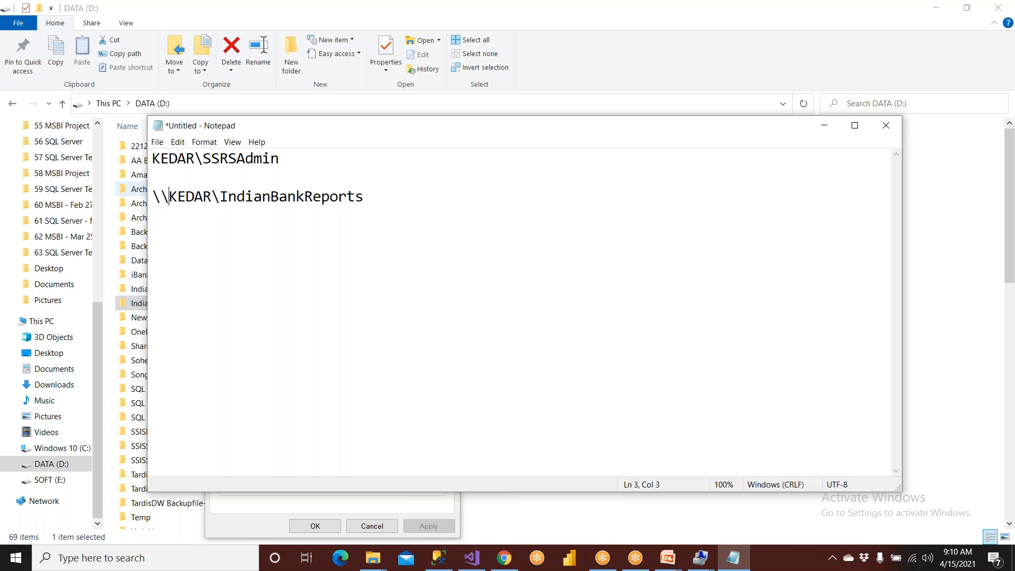
# - Switch to File Explorer and check the network path in the sharing properties of the IndianBankReports folder
pyautogui.click(142, 307)
pyautogui.rightClick(142, 307)
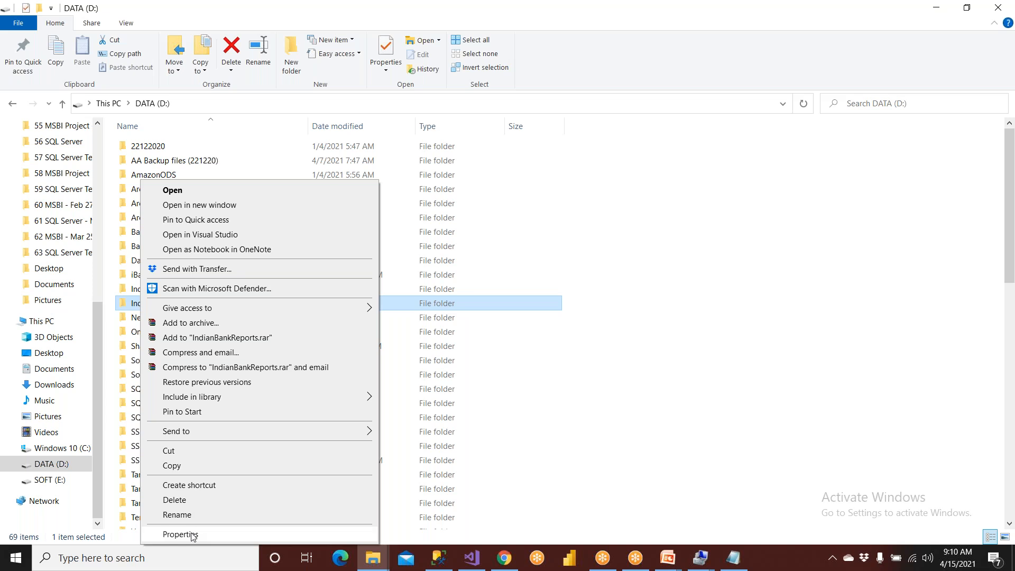
pyautogui.click(194, 533)
pyautogui.click(262, 257)
pyautogui.click(314, 327)
pyautogui.moveTo(317, 329); pyautogui.dragTo(223, 328)
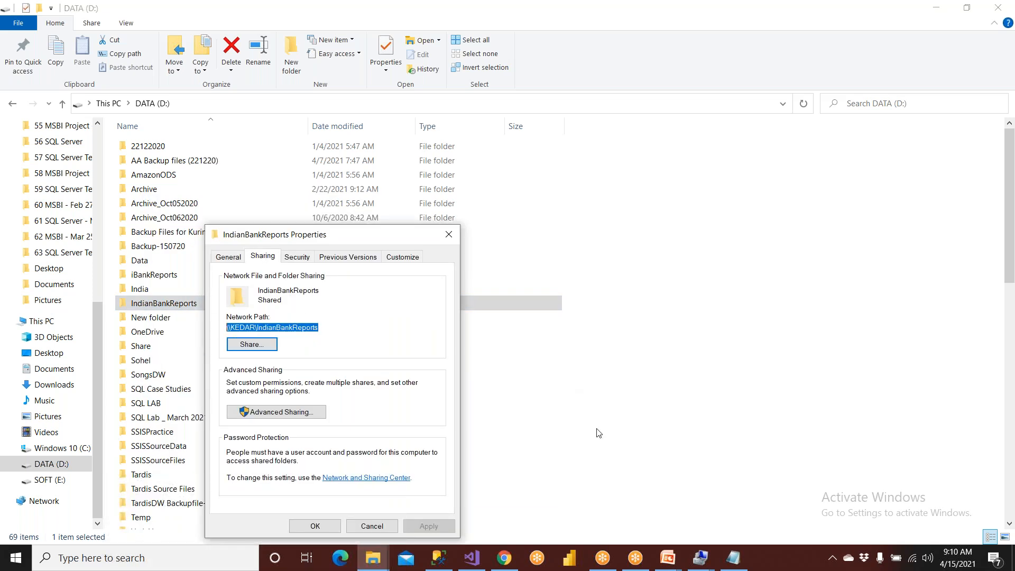
# - Switch to Notepad and copy the \\KEDAR\IndianBankReports line
pyautogui.click(723, 553)
pyautogui.moveTo(365, 196); pyautogui.dragTo(145, 195)
pyautogui.rightClick(168, 196)
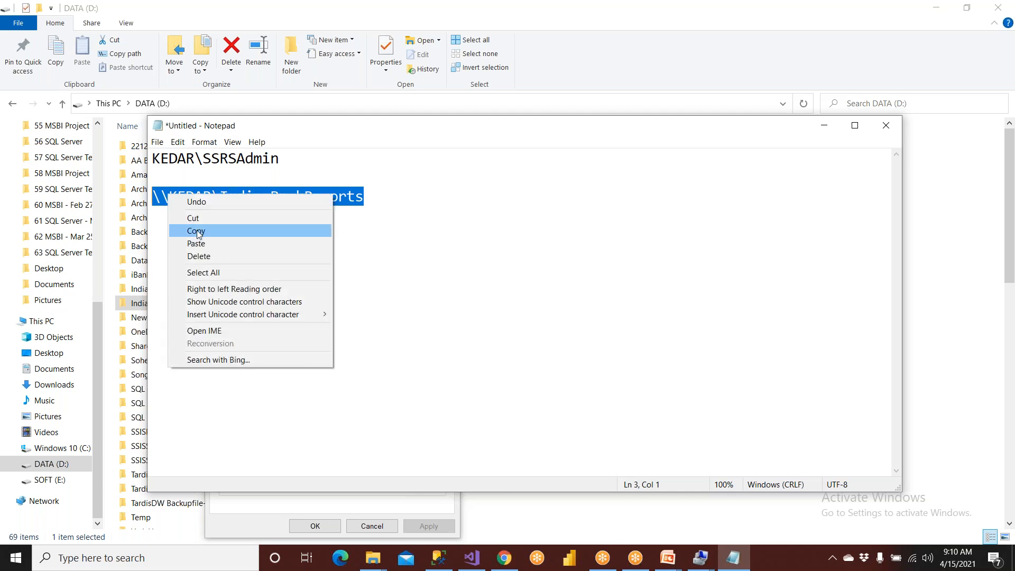
pyautogui.click(192, 230)
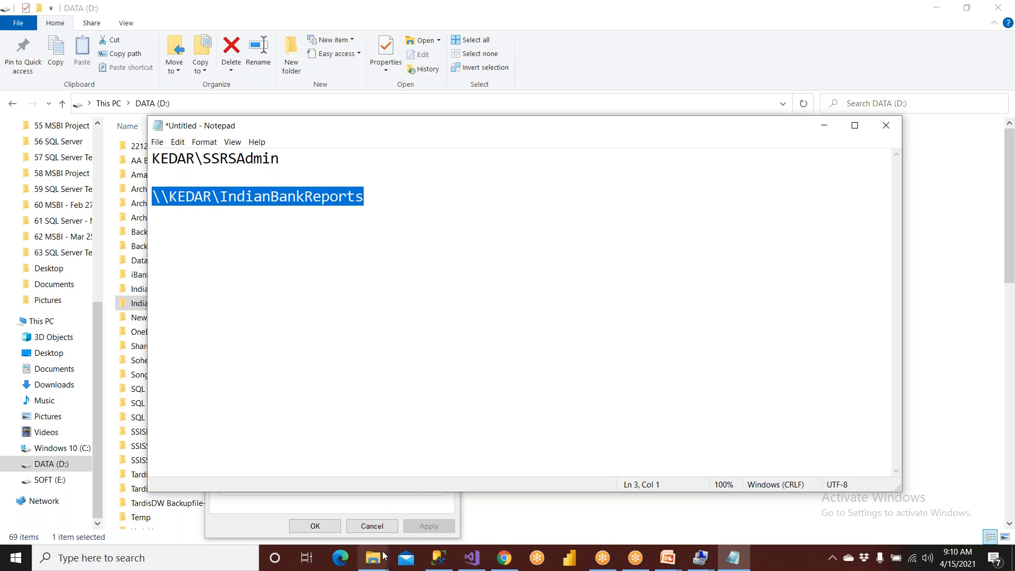
# - In Chrome, set the subscription's file share path to \\KEDAR\IndianBankReports and its render format to PDF
pyautogui.click(504, 558)
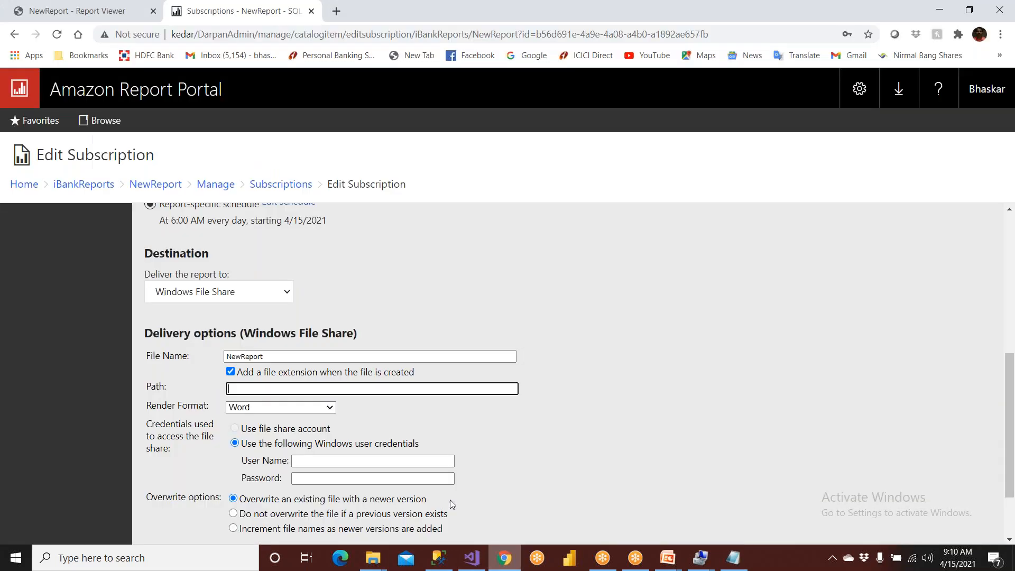
pyautogui.rightClick(242, 387)
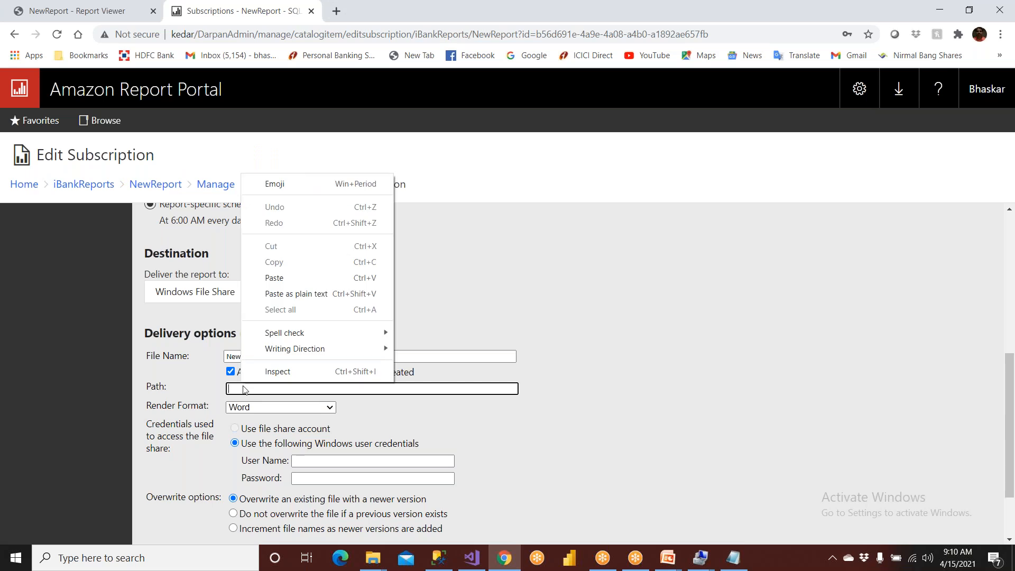
pyautogui.click(277, 278)
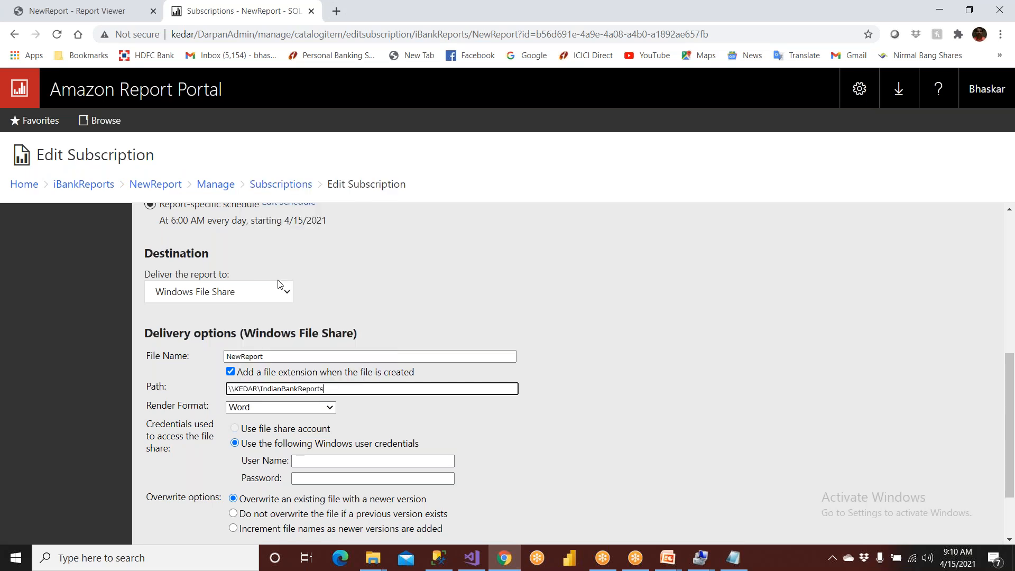
pyautogui.click(266, 407)
pyautogui.click(258, 452)
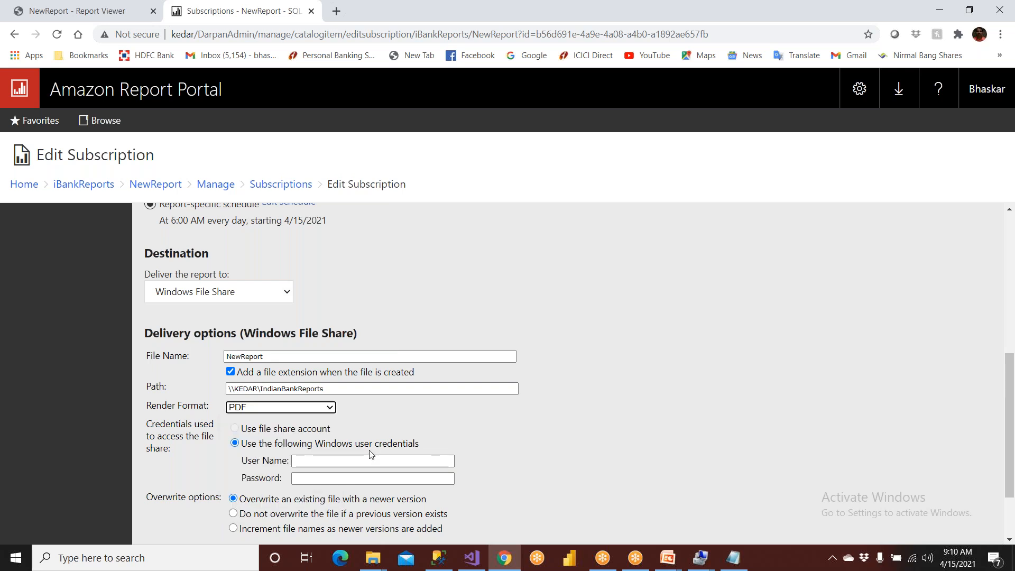
# - Transfer KEDAR\SSRSAdmin from Notepad into the subscription's Windows credentials as the user name and enter the account password
pyautogui.click(371, 469)
pyautogui.click(732, 558)
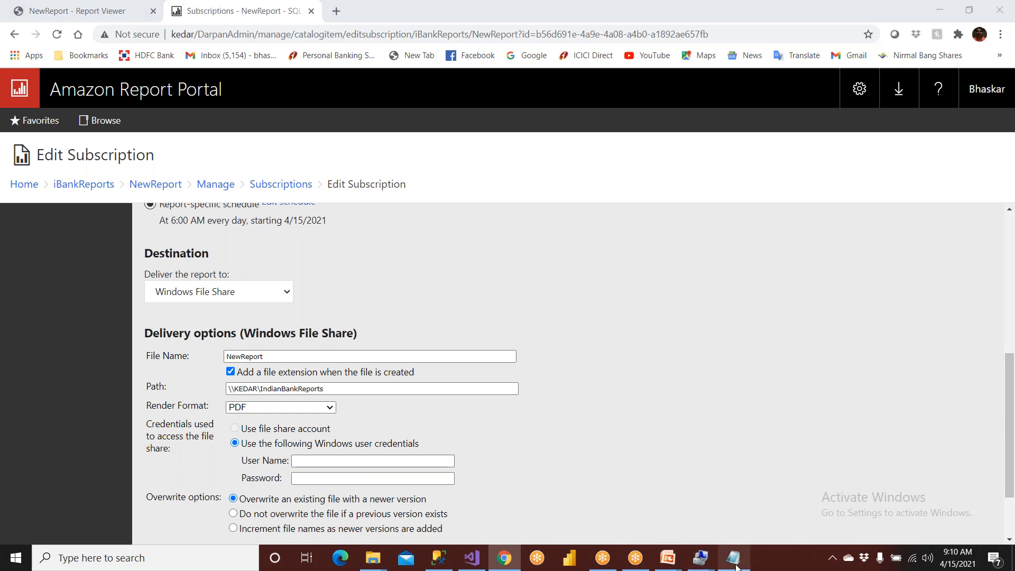
pyautogui.click(284, 157)
pyautogui.moveTo(284, 157); pyautogui.dragTo(142, 159)
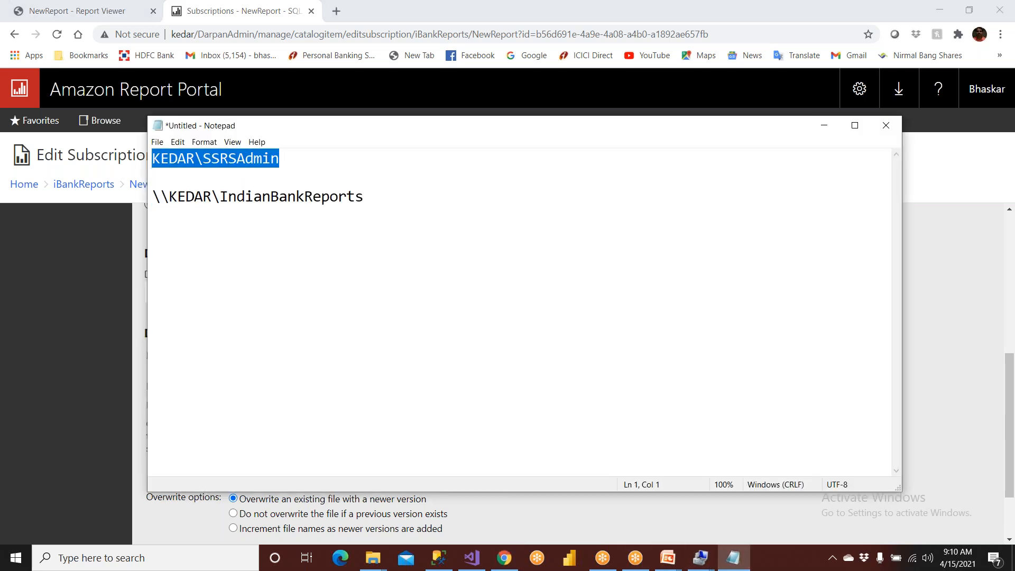
pyautogui.click(138, 357)
pyautogui.click(306, 461)
pyautogui.click(312, 485)
pyautogui.click(313, 480)
pyautogui.write('***')
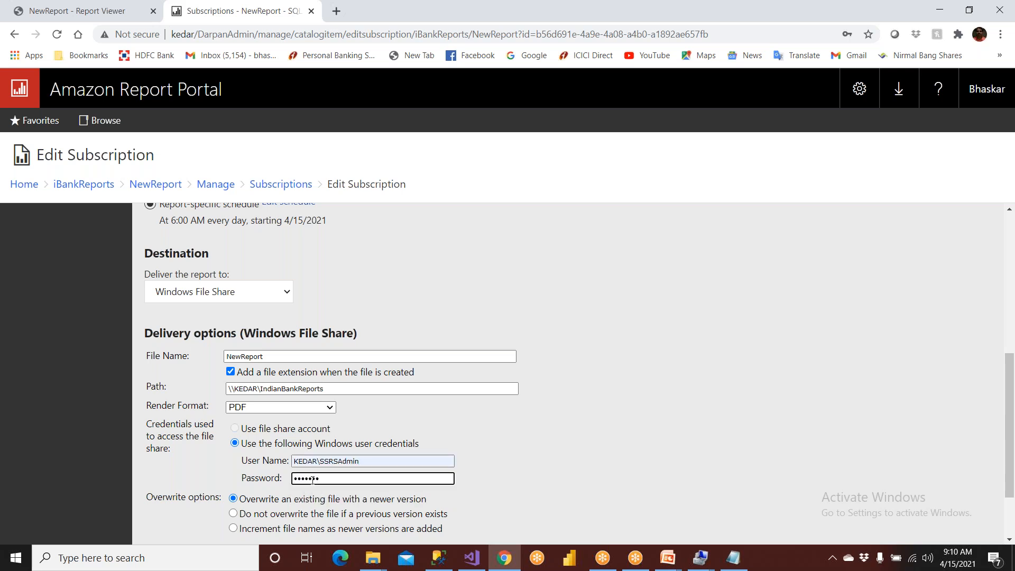
pyautogui.scroll(-2, 312, 466)
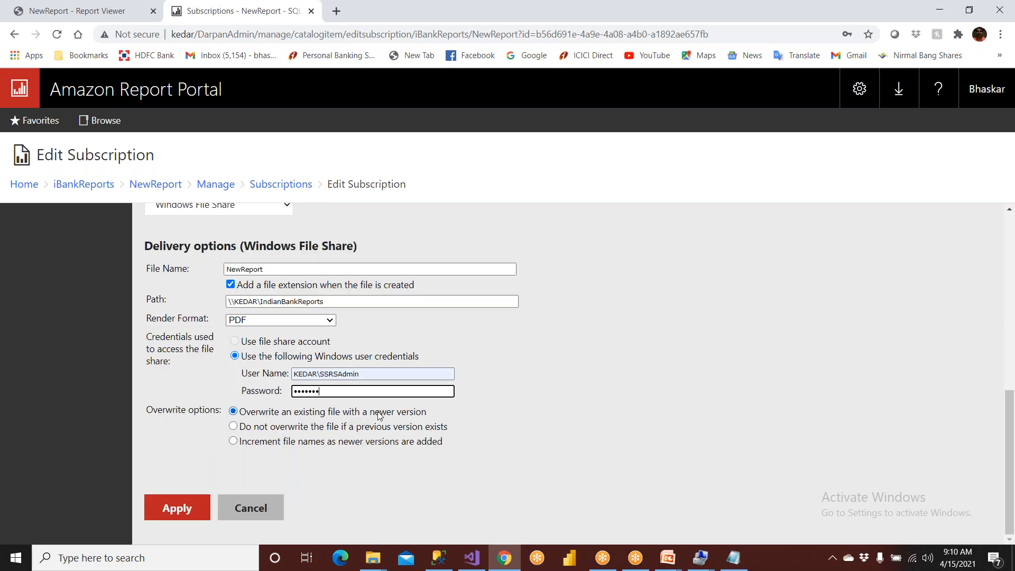
# - Set the subscription's overwrite option to increment file names as newer versions are added and apply the subscription
pyautogui.click(303, 428)
pyautogui.click(274, 443)
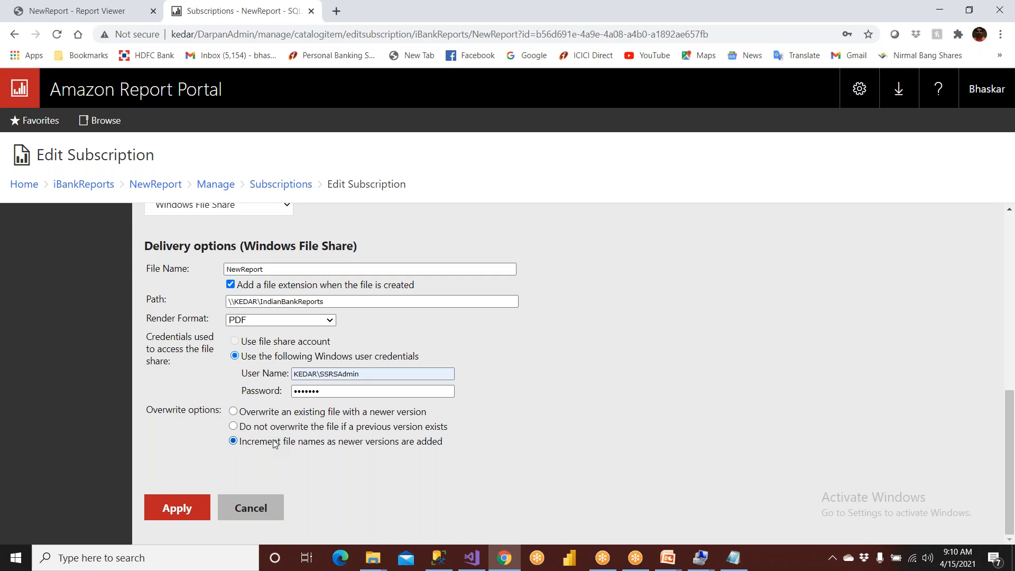
pyautogui.click(201, 506)
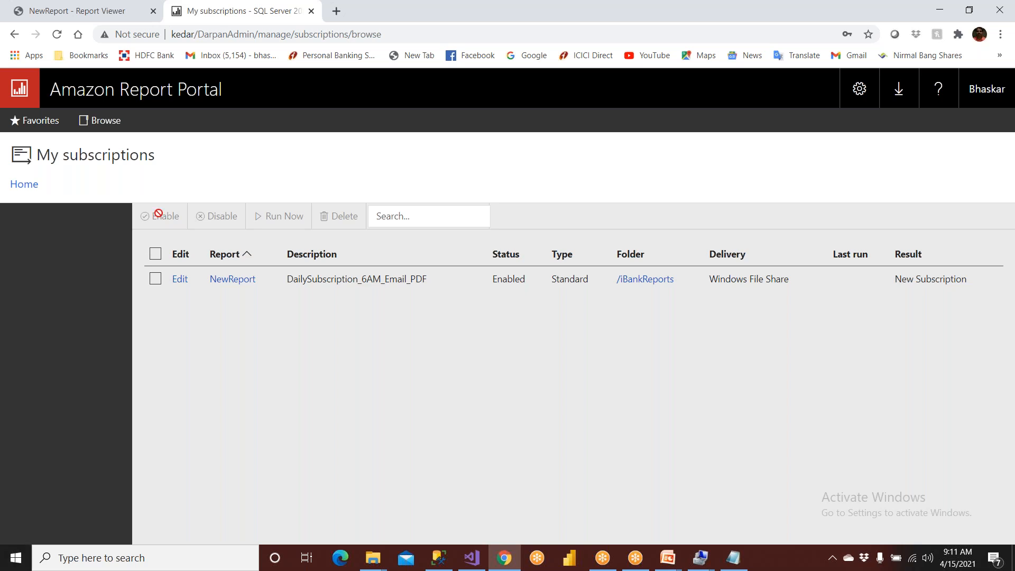
# - Edit the NewReport subscription's schedule to run hourly, every 01 hours 00 minutes with a 09:00 AM start time, and apply it
pyautogui.click(180, 279)
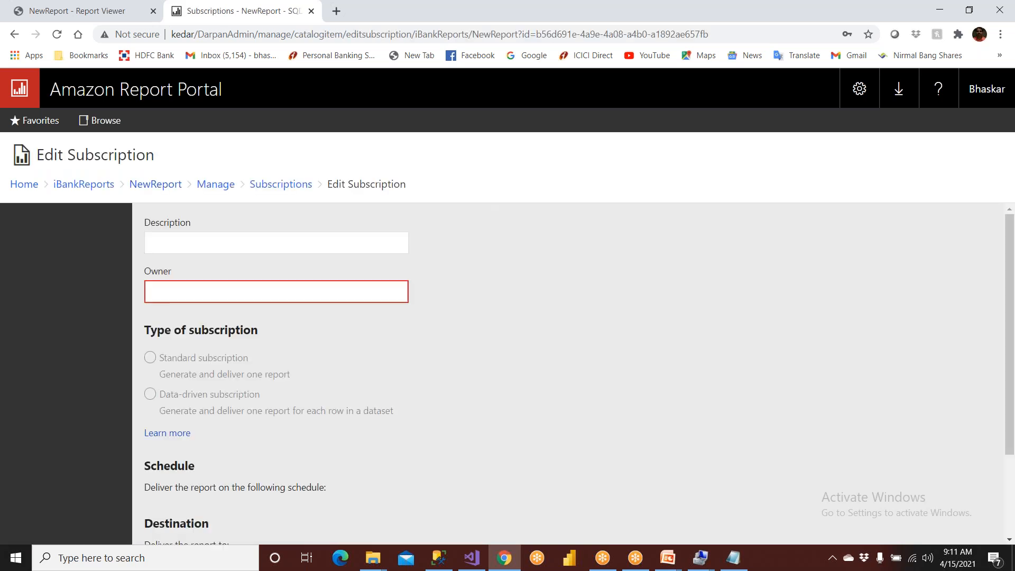
pyautogui.scroll(-2, 290, 418)
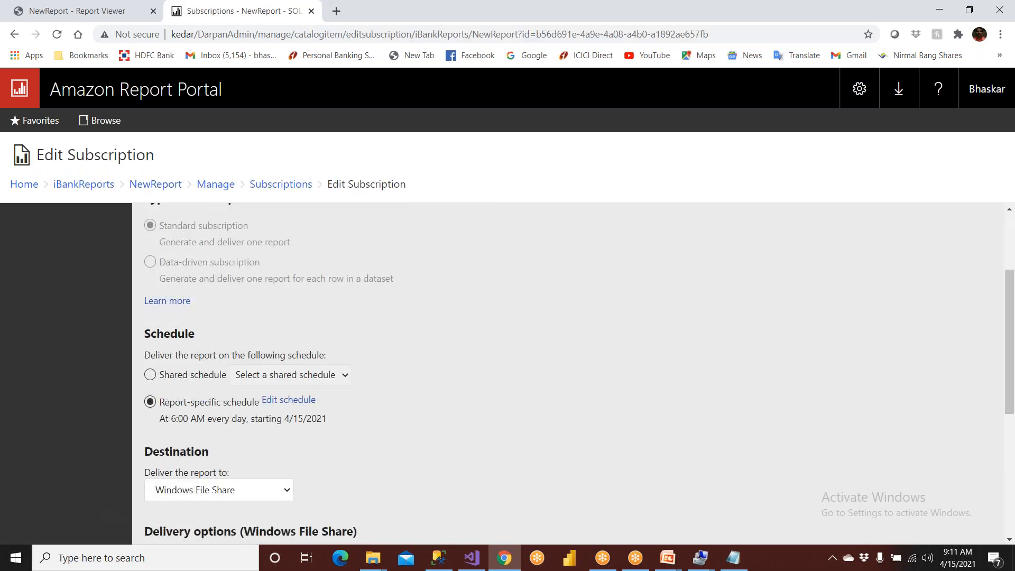
pyautogui.click(297, 400)
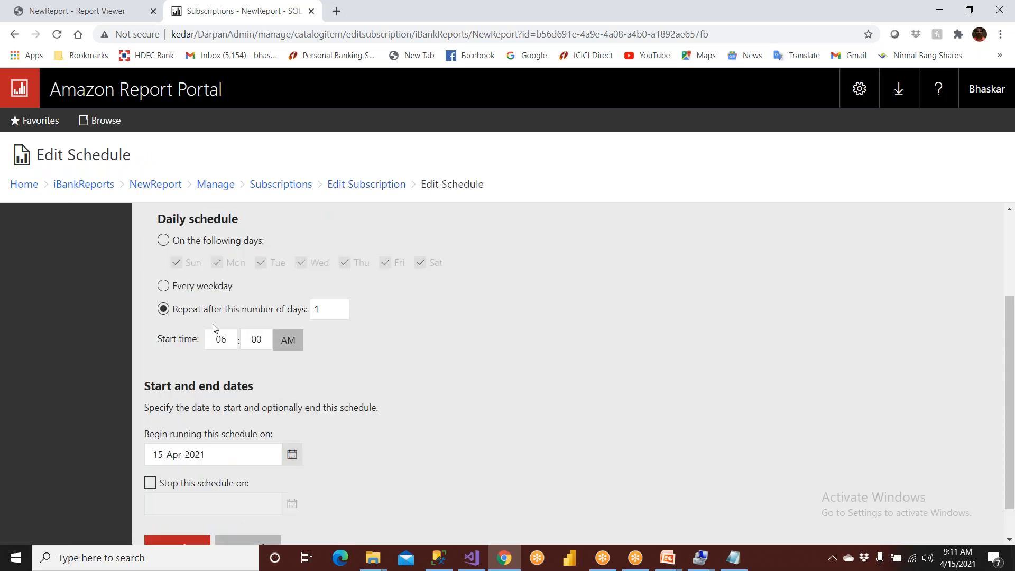
pyautogui.scroll(2, 201, 315)
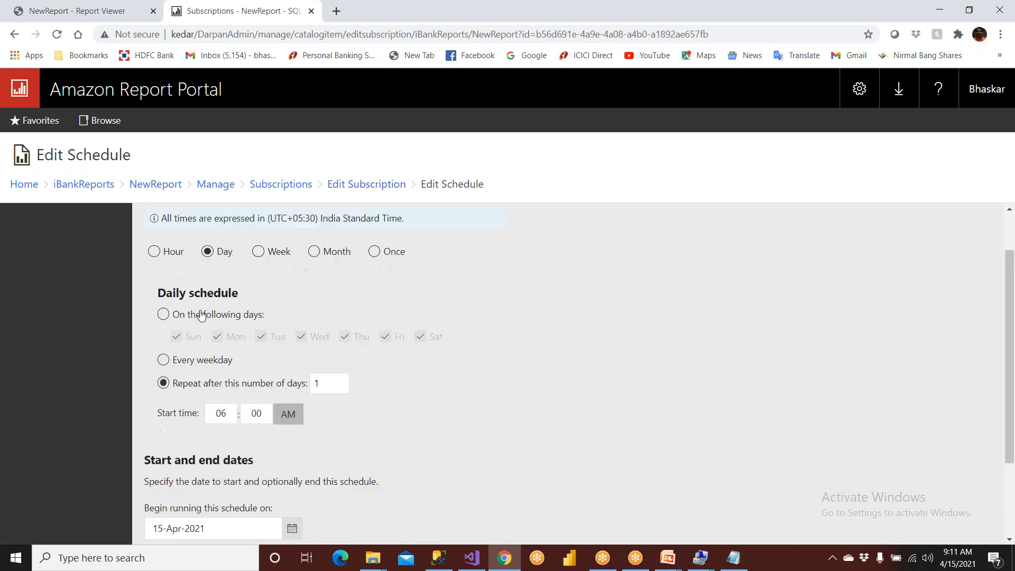
pyautogui.scroll(1, 199, 328)
pyautogui.click(154, 311)
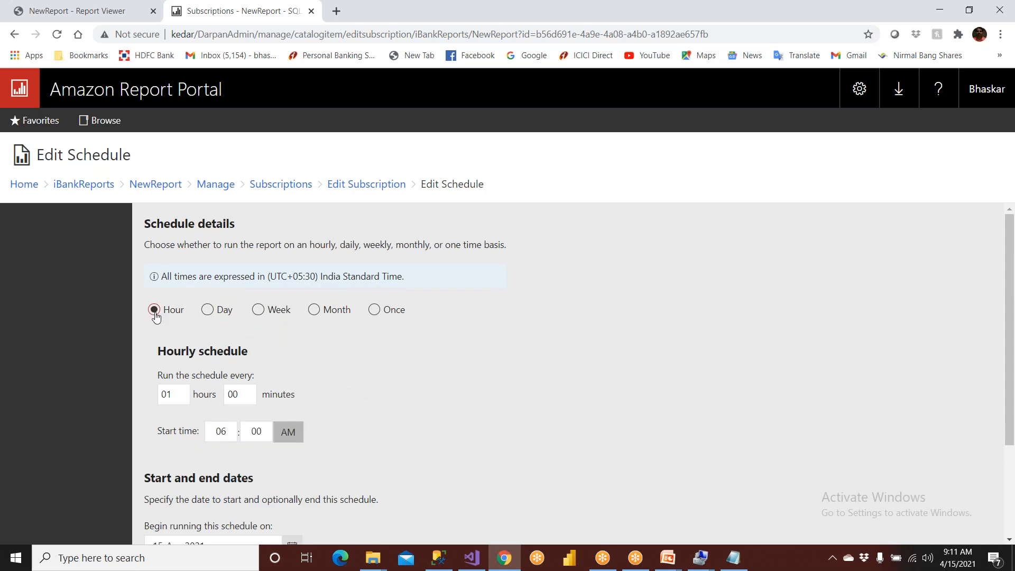
pyautogui.doubleClick(176, 395)
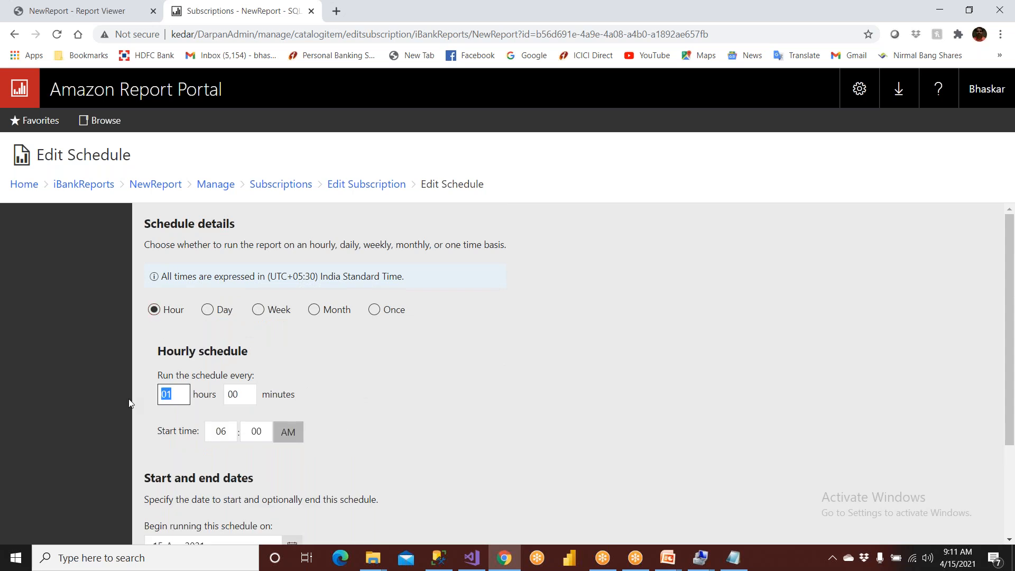
pyautogui.doubleClick(234, 432)
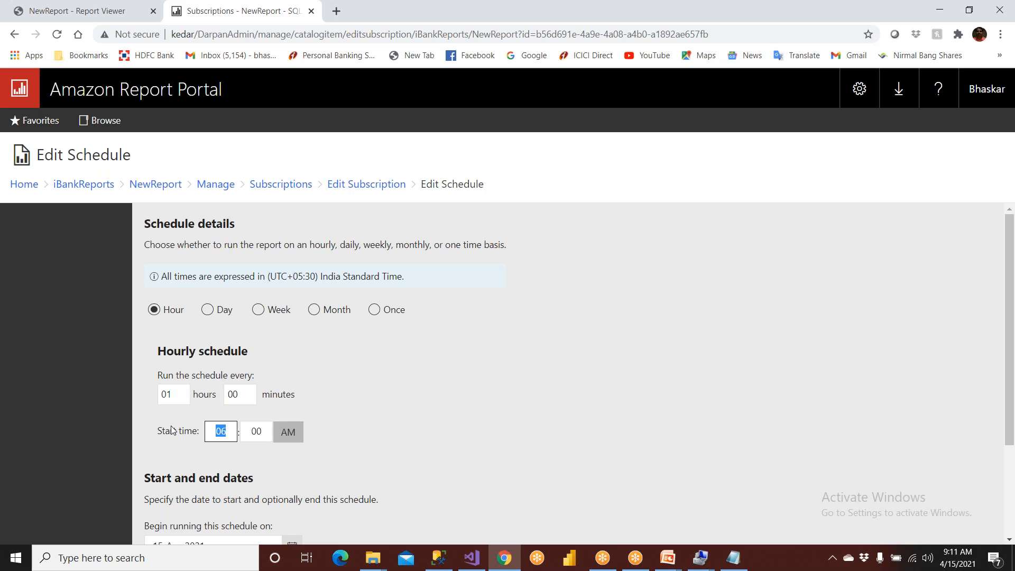
pyautogui.write('9')
pyautogui.doubleClick(173, 396)
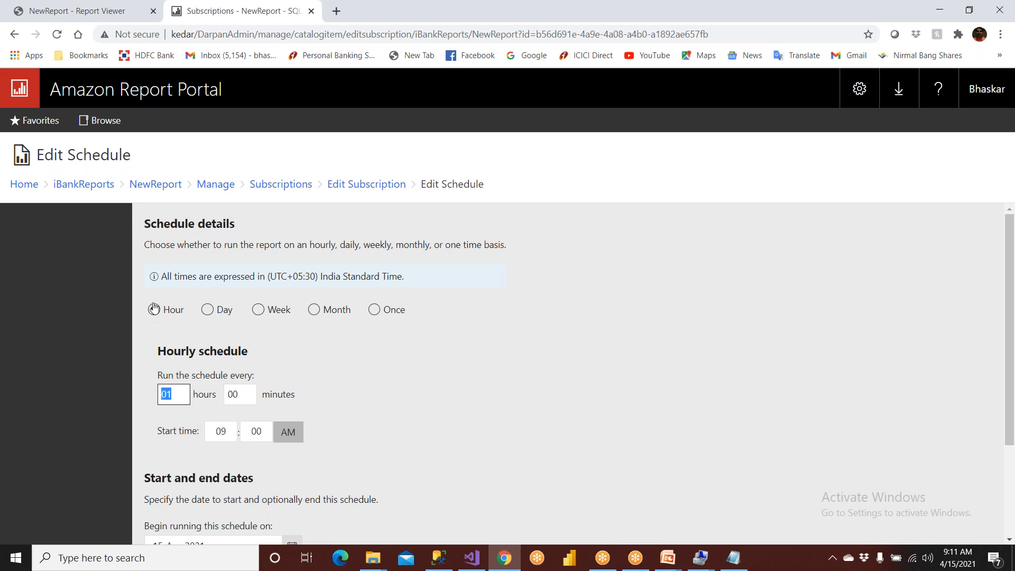
pyautogui.scroll(-2, 188, 421)
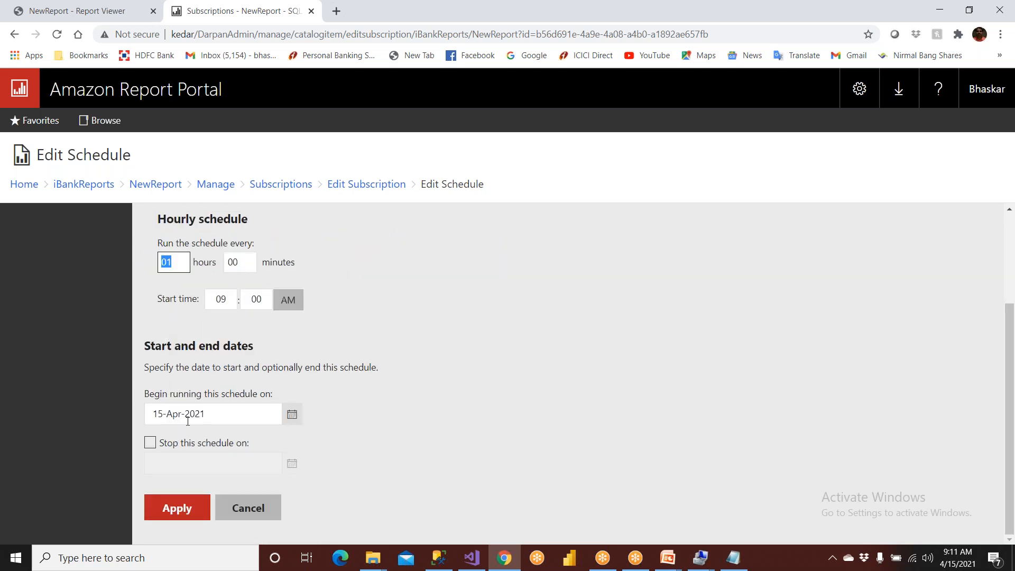
pyautogui.click(192, 514)
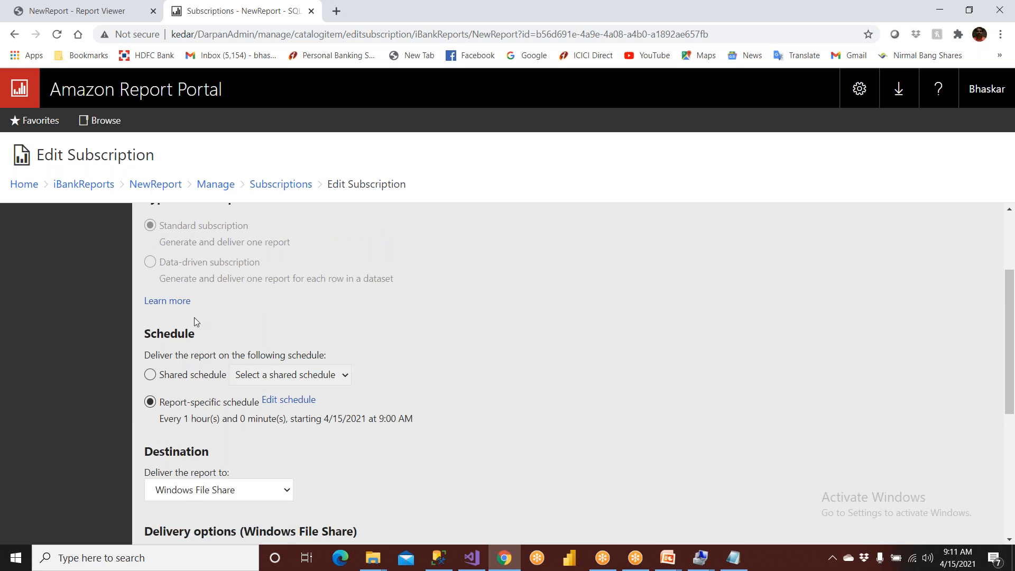
# - Re-enter the Windows account password in the subscription's file share credentials and apply the subscription
pyautogui.scroll(-5, 196, 322)
pyautogui.scroll(-3, 195, 317)
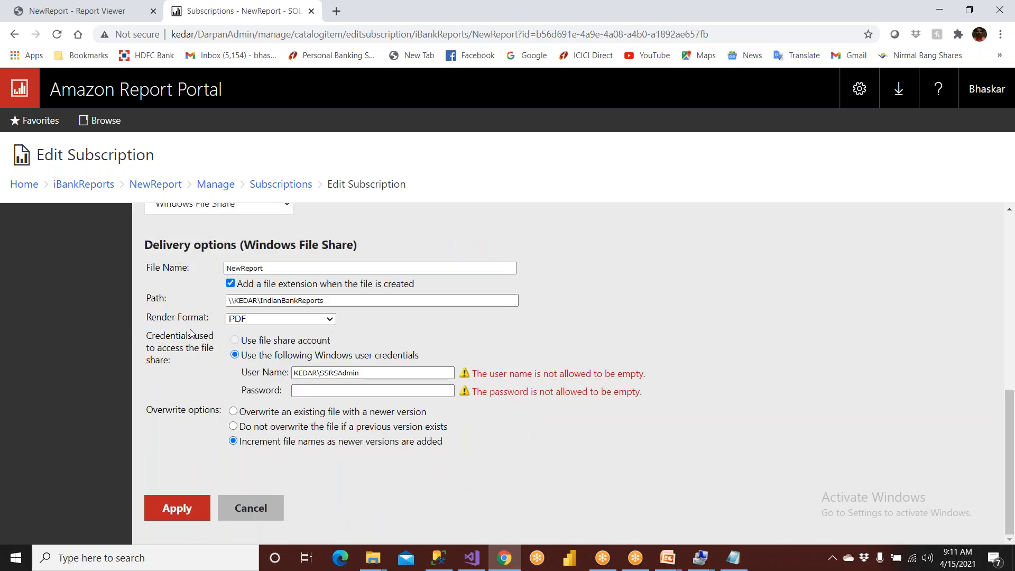
pyautogui.click(341, 387)
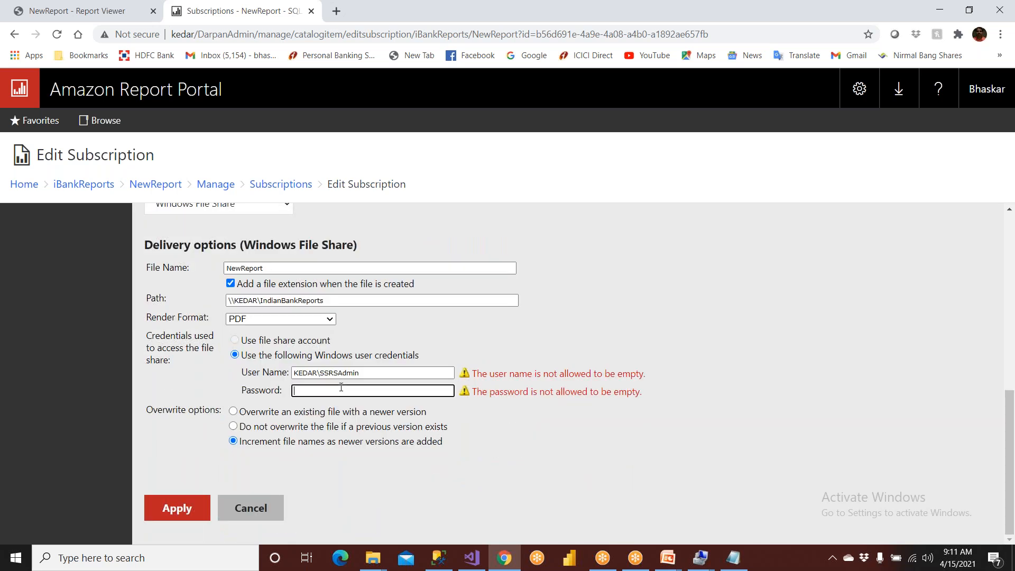
pyautogui.write('****')
pyautogui.click(170, 506)
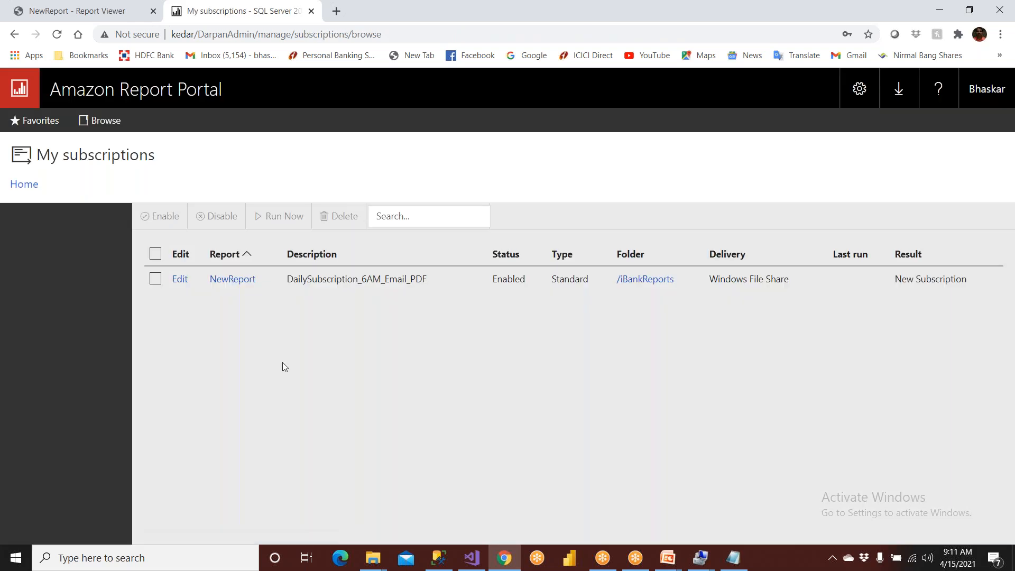
# - Reopen My subscriptions, and switch to File Explorer to check the IndianBankReports folder on drive D: for the delivered report
pyautogui.click(860, 91)
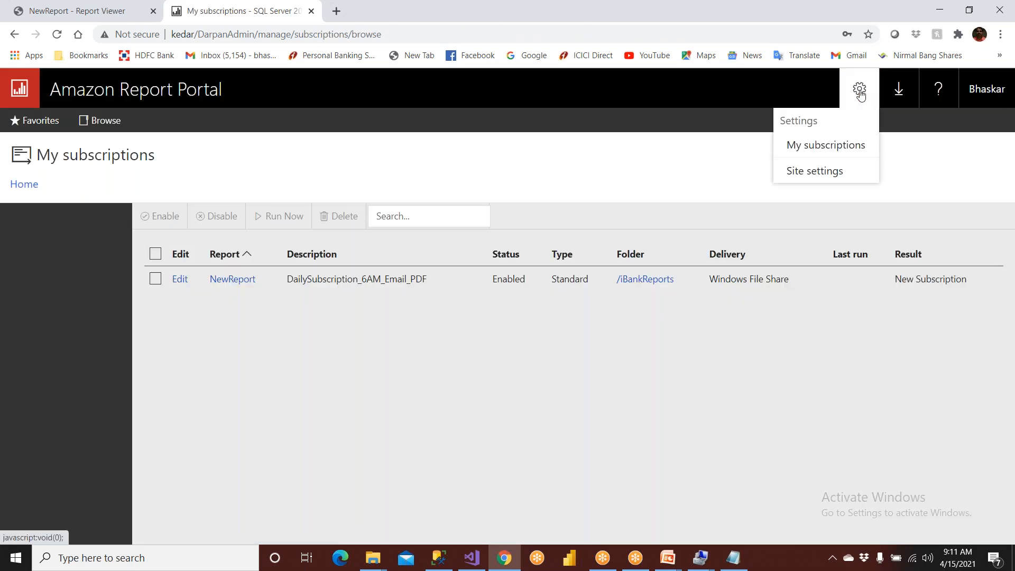
pyautogui.click(843, 143)
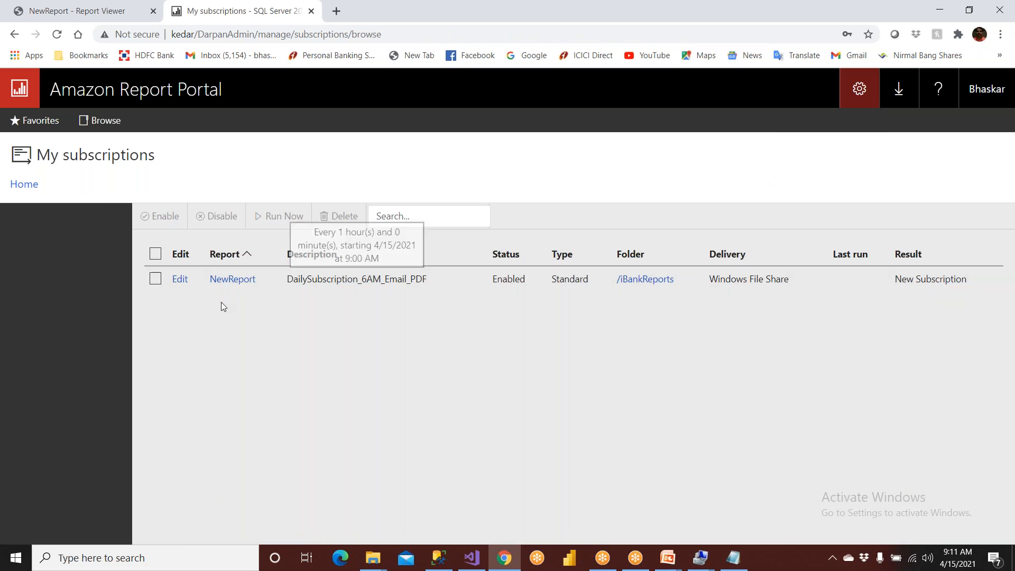
pyautogui.moveTo(372, 552)
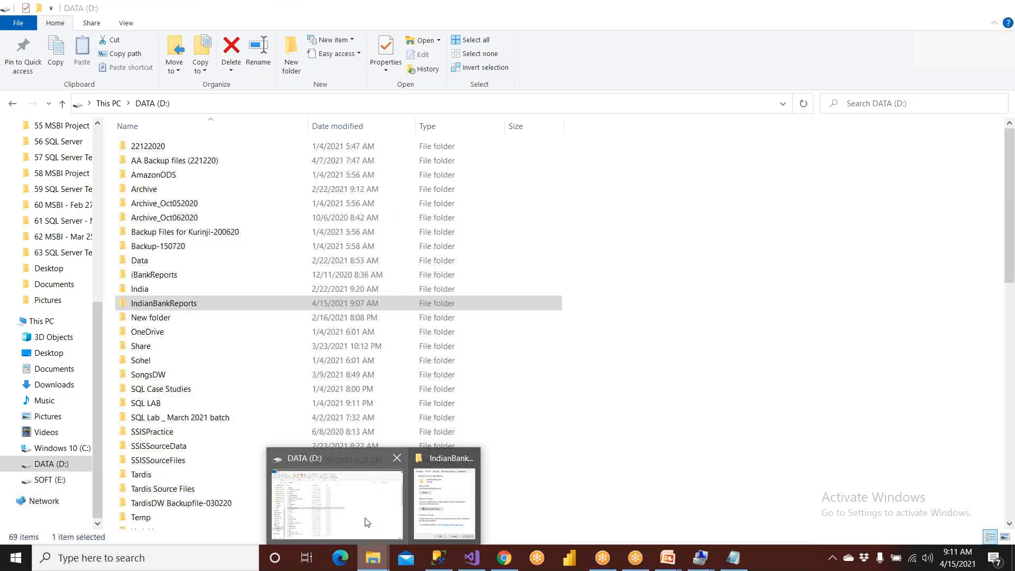
pyautogui.click(365, 522)
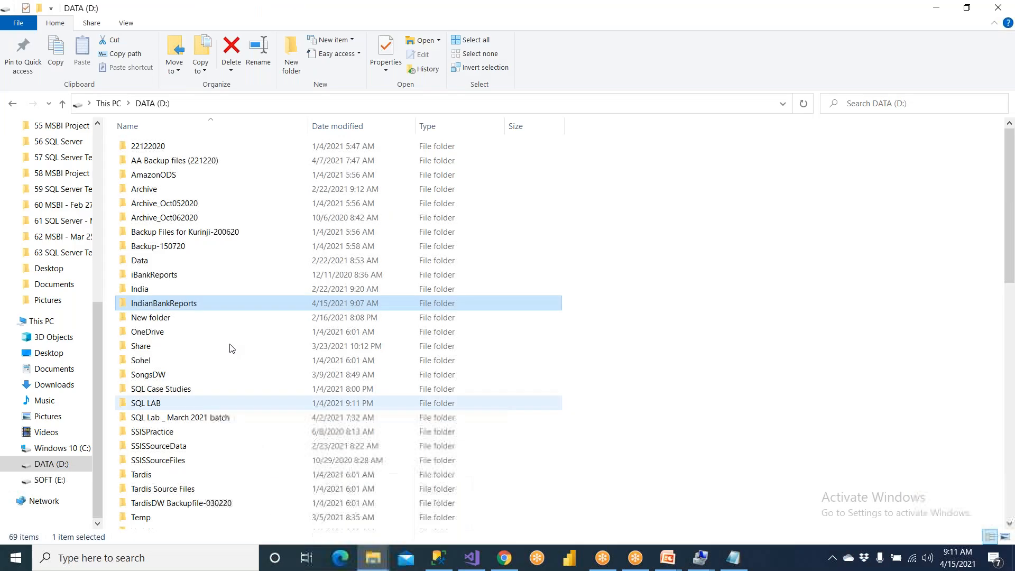
pyautogui.doubleClick(196, 305)
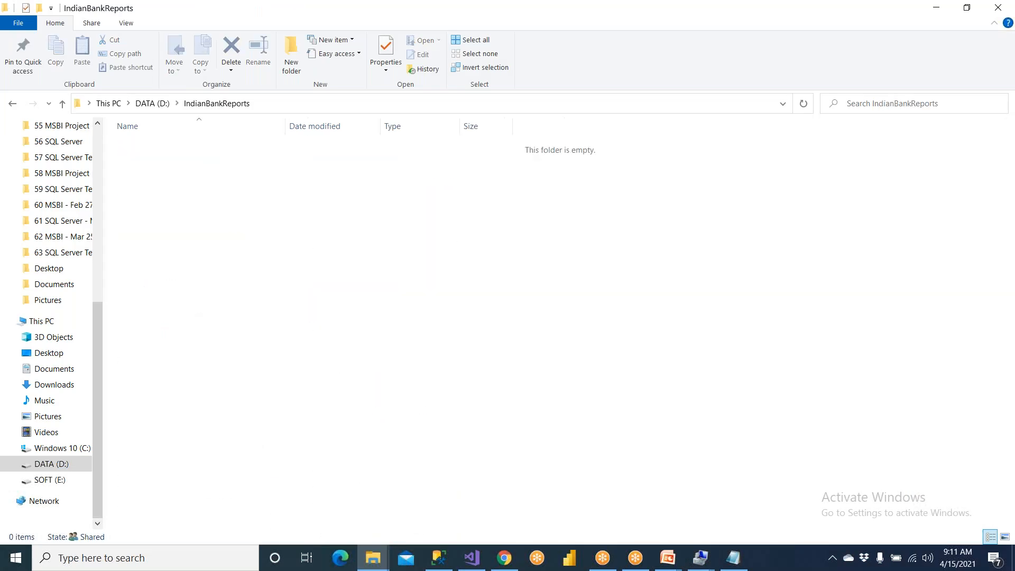
pyautogui.click(273, 106)
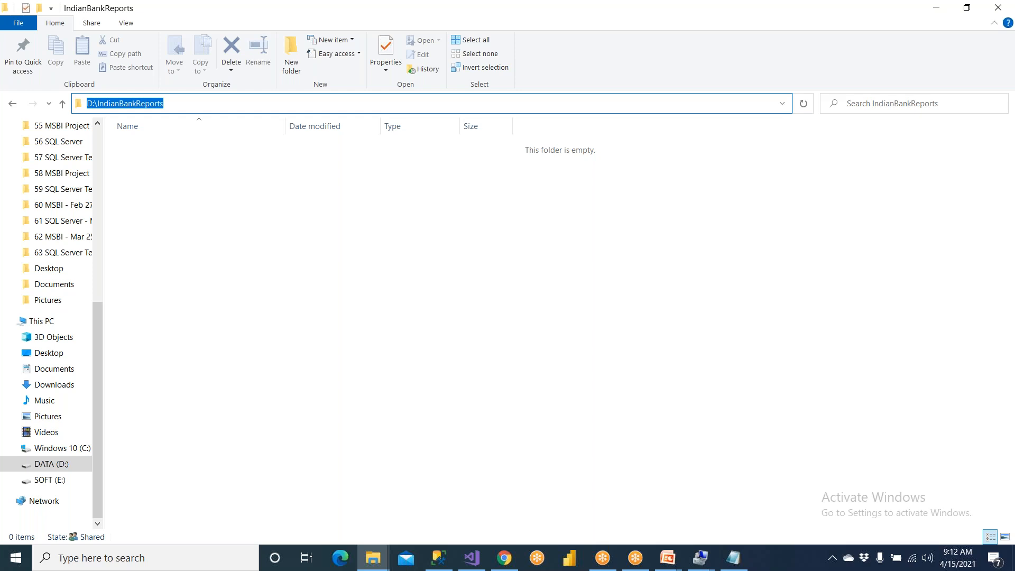
# - Switch to SQL Server Management Studio and rerun the AMASTER query on the IBANK database
pyautogui.click(439, 558)
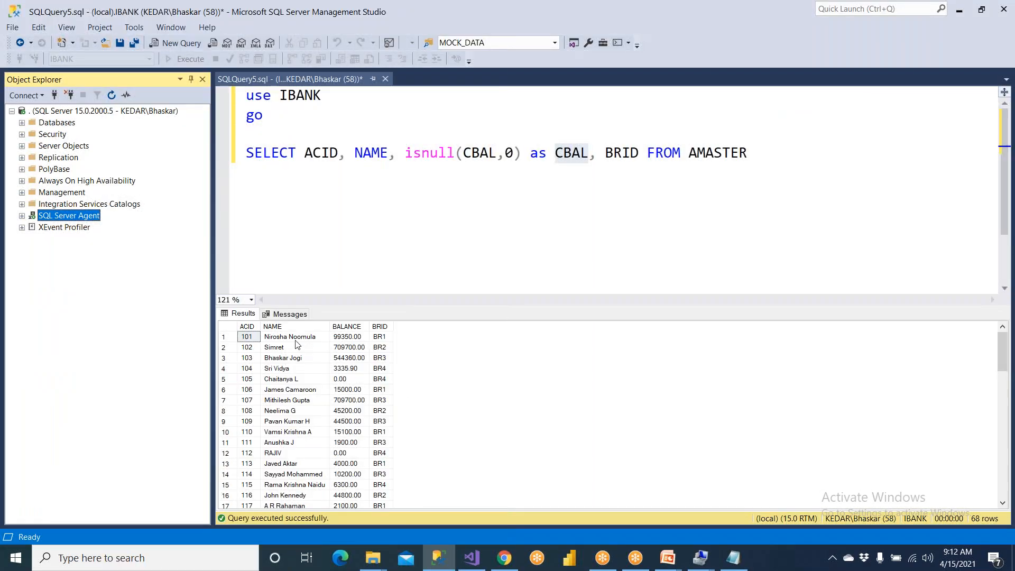
pyautogui.click(295, 341)
pyautogui.click(322, 152)
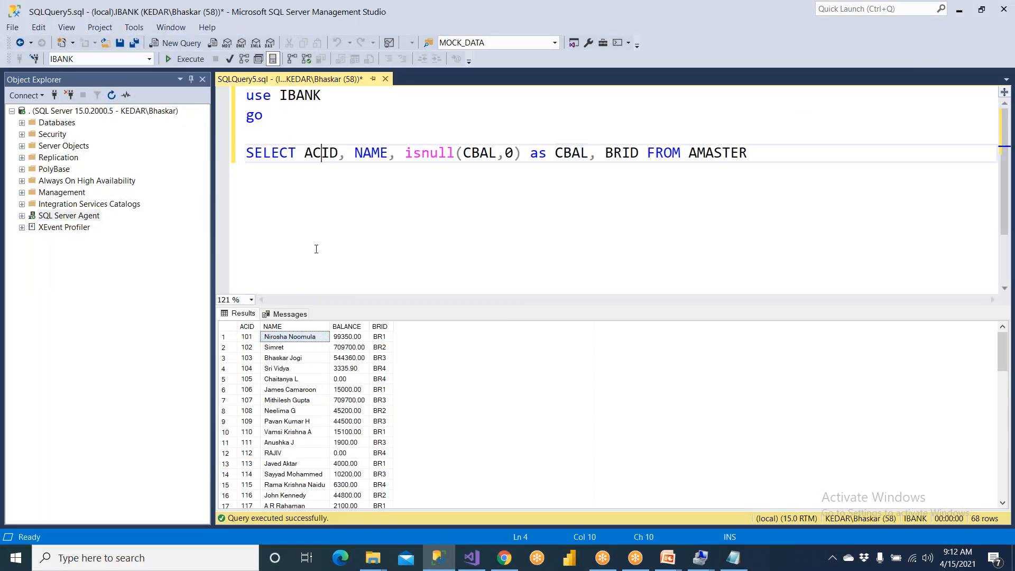
pyautogui.click(183, 59)
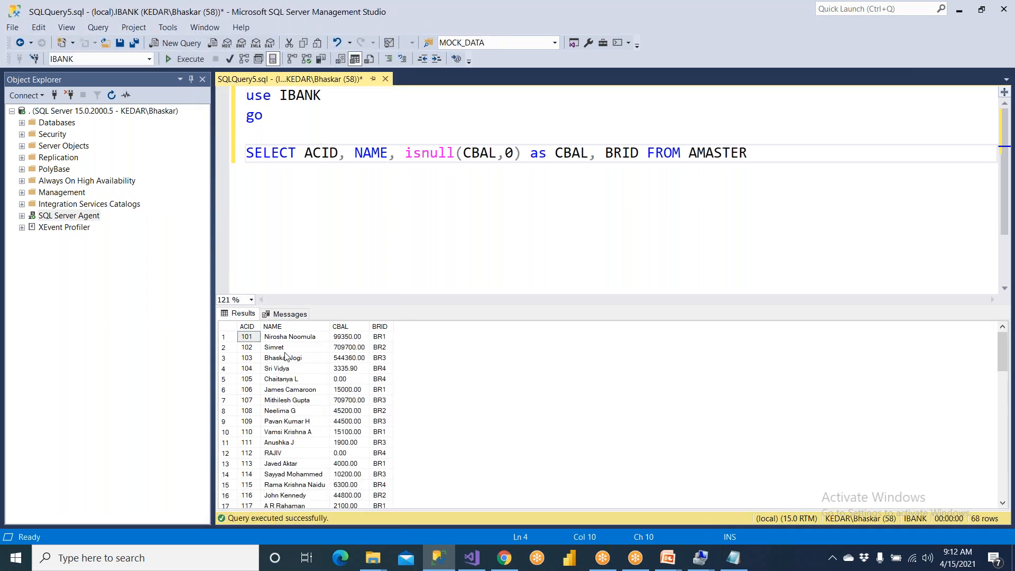
# - Check SQL Server Agent in SQL Server Management Studio, and switch to Chrome to reload the My subscriptions page
pyautogui.click(505, 559)
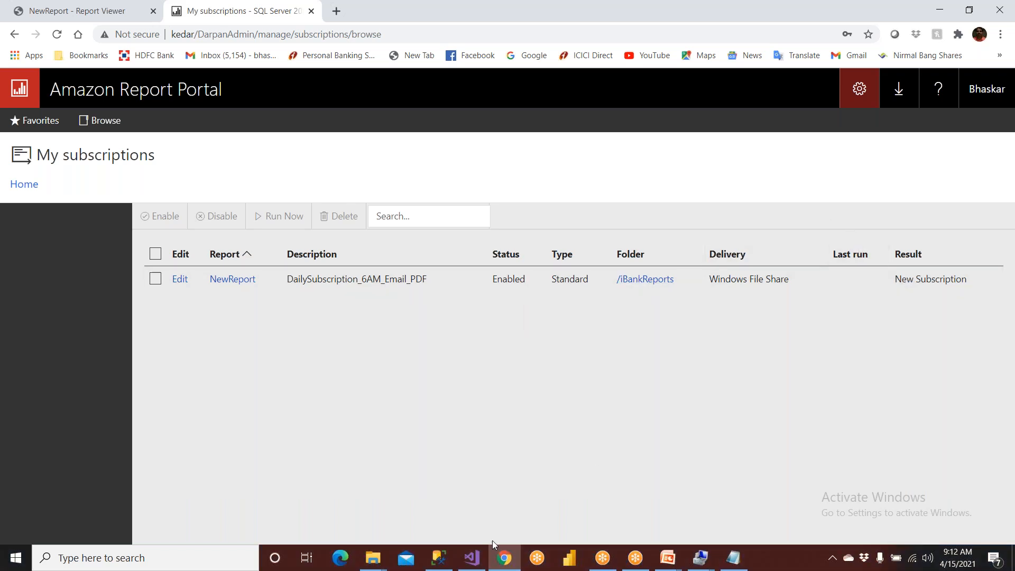
pyautogui.click(439, 557)
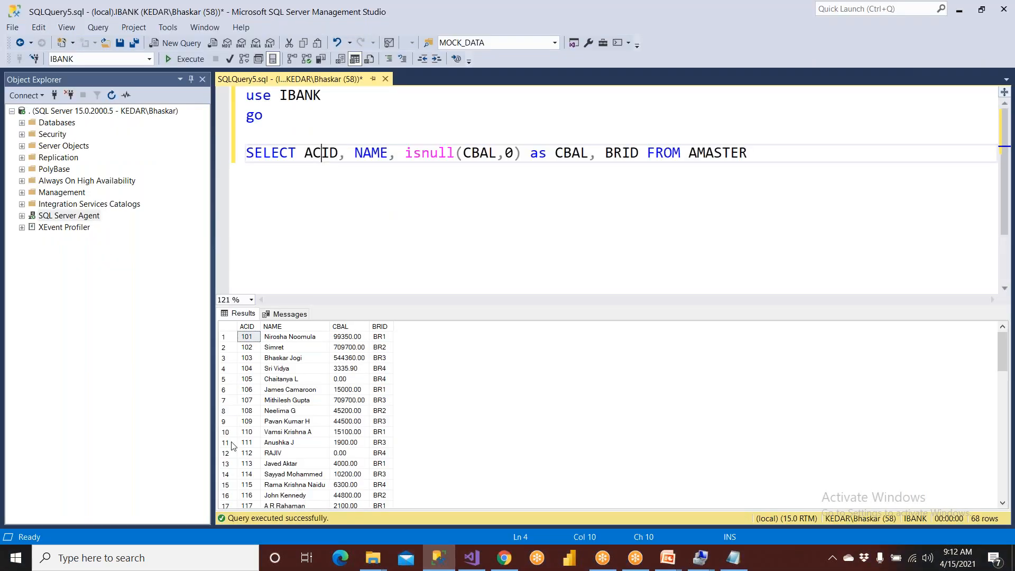
pyautogui.click(61, 218)
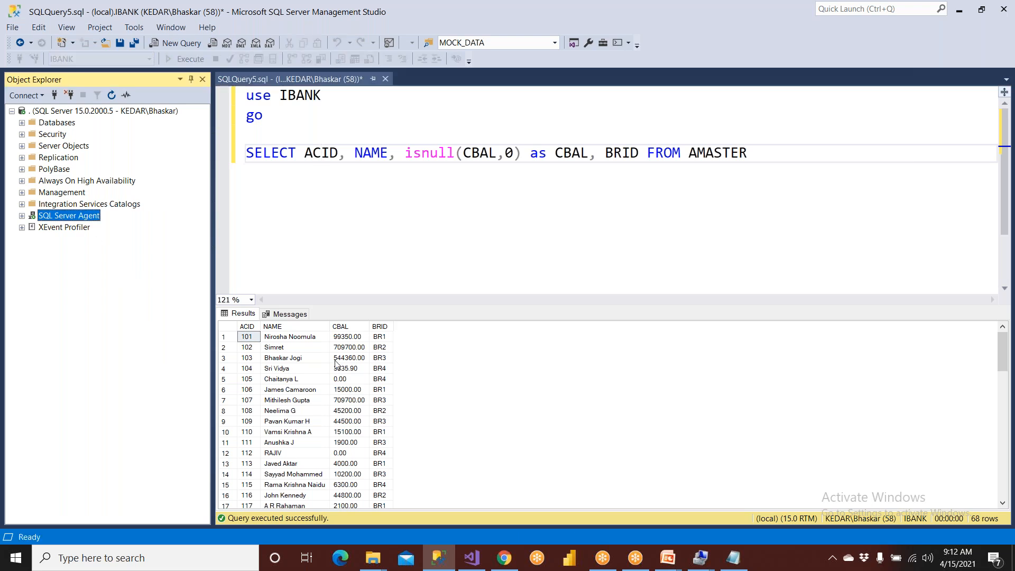
pyautogui.click(504, 557)
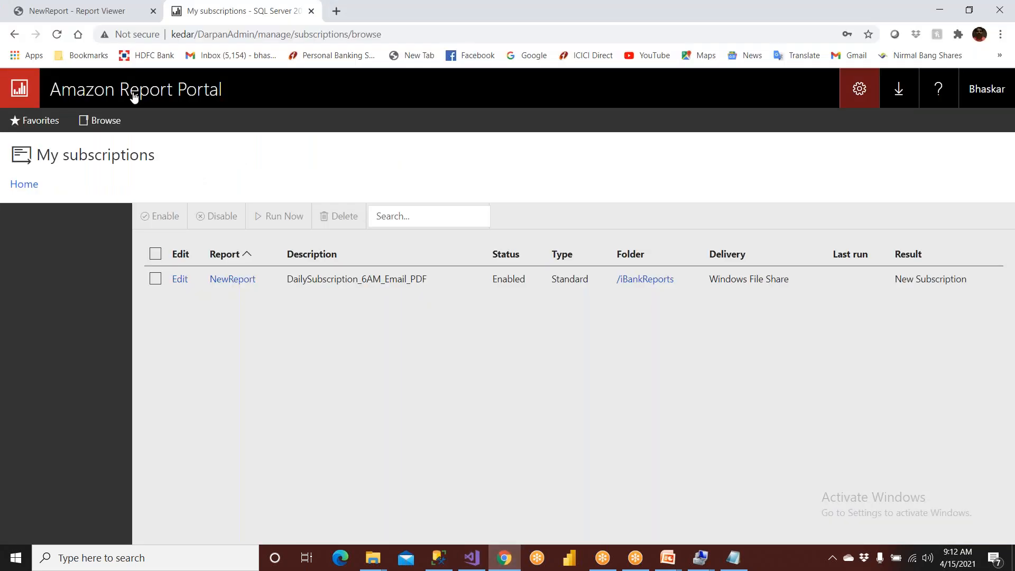
pyautogui.click(57, 35)
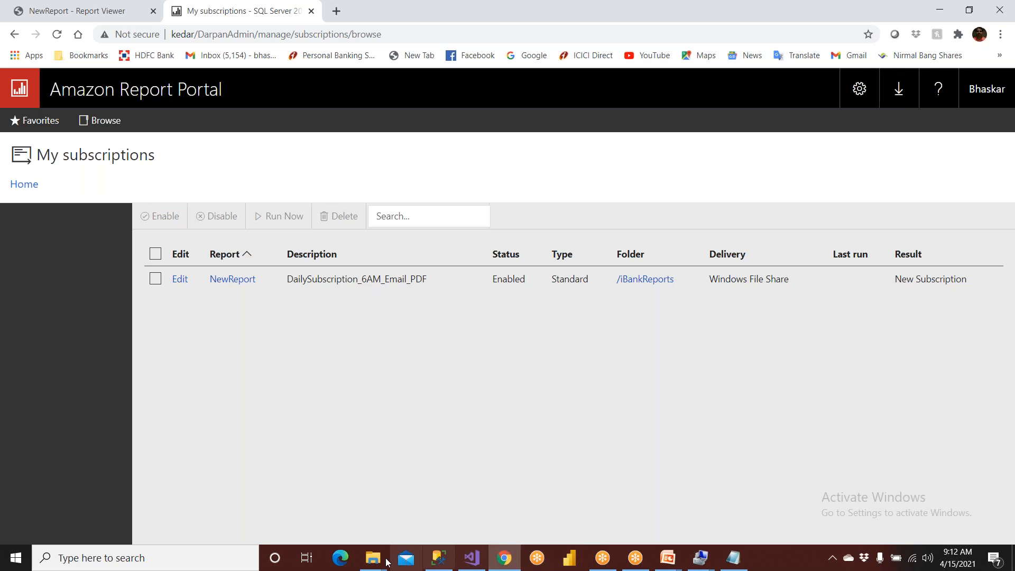
# - Switch to File Explorer and check the contents and path of the IndianBankReports folder again
pyautogui.moveTo(377, 557)
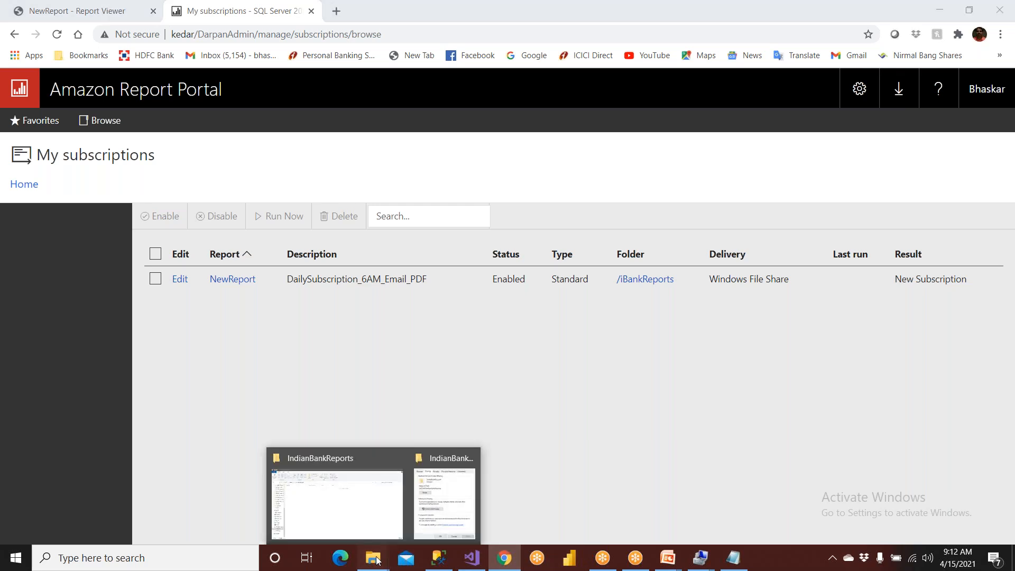
pyautogui.click(377, 511)
pyautogui.click(259, 103)
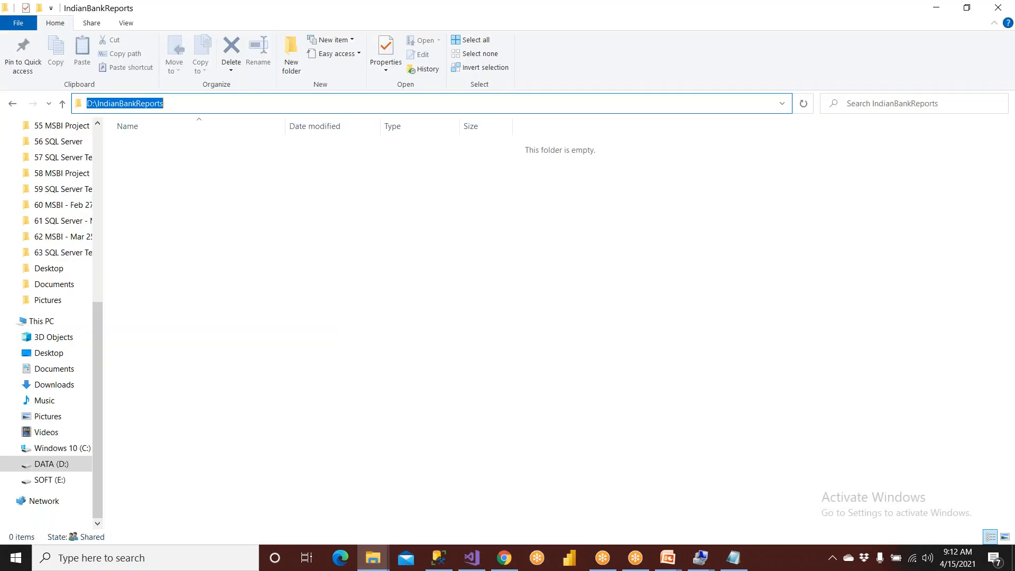
pyautogui.press('Escape')
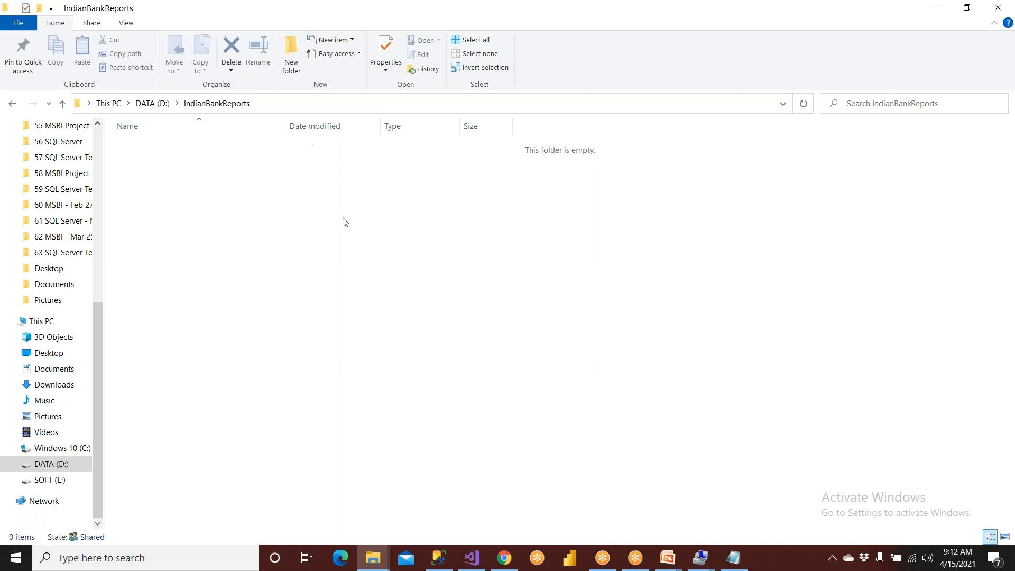
pyautogui.click(469, 557)
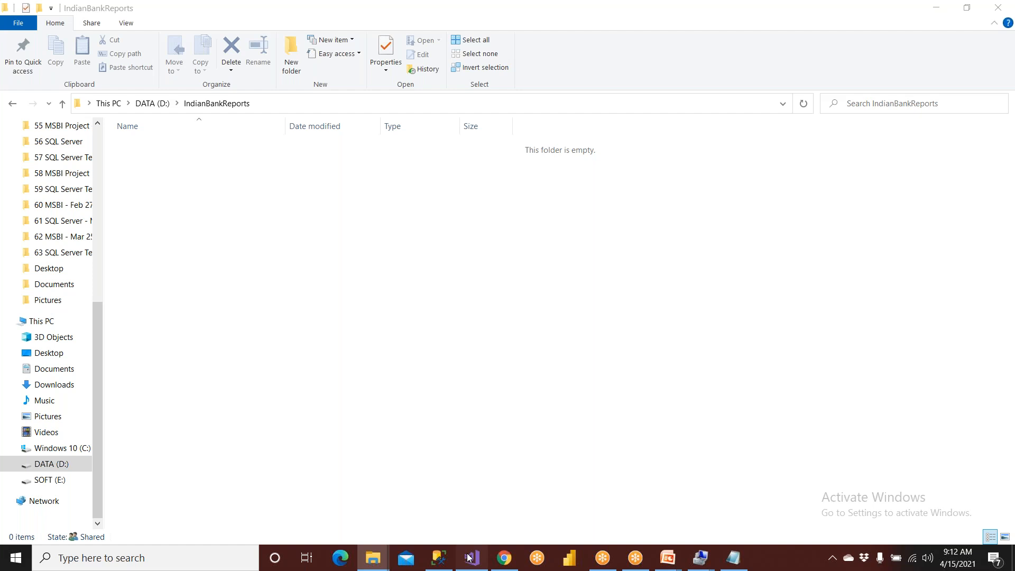
# - Switch to Chrome and edit the NewReport subscription's schedule to run every 0 hours 01 minutes, then apply the schedule
pyautogui.click(504, 558)
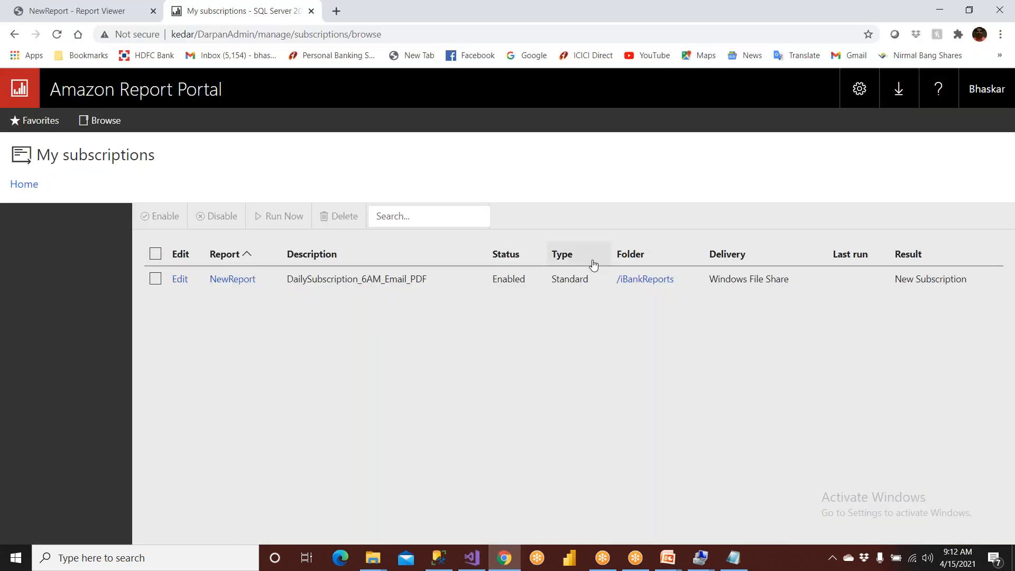
pyautogui.click(179, 279)
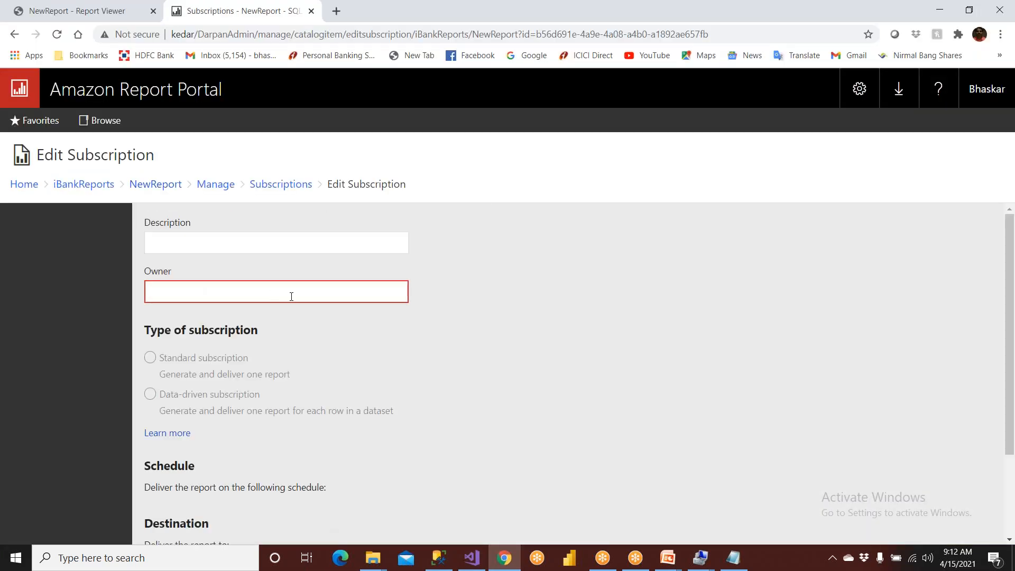
pyautogui.scroll(-4, 291, 296)
pyautogui.scroll(-4, 267, 371)
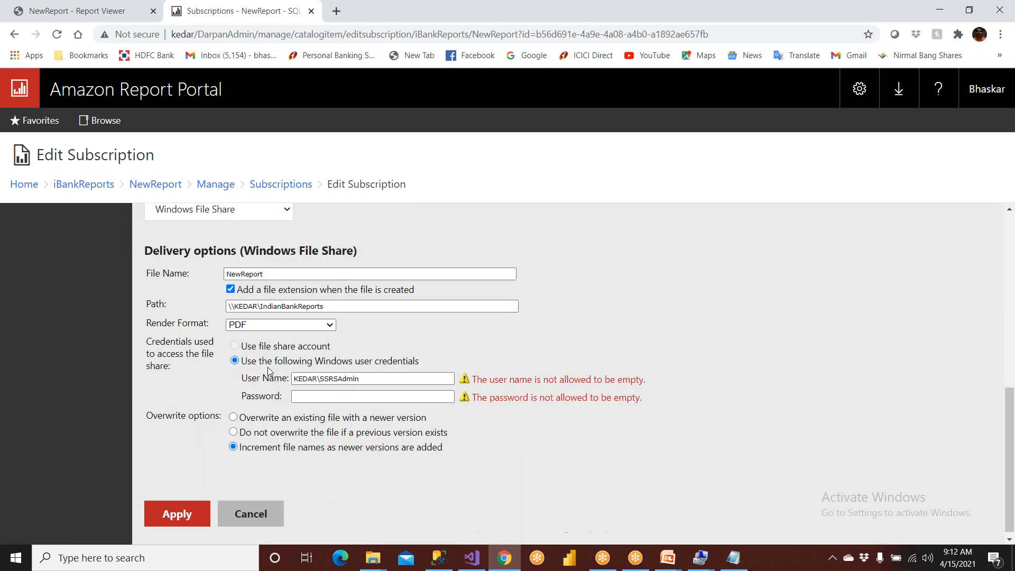
pyautogui.scroll(4, 269, 347)
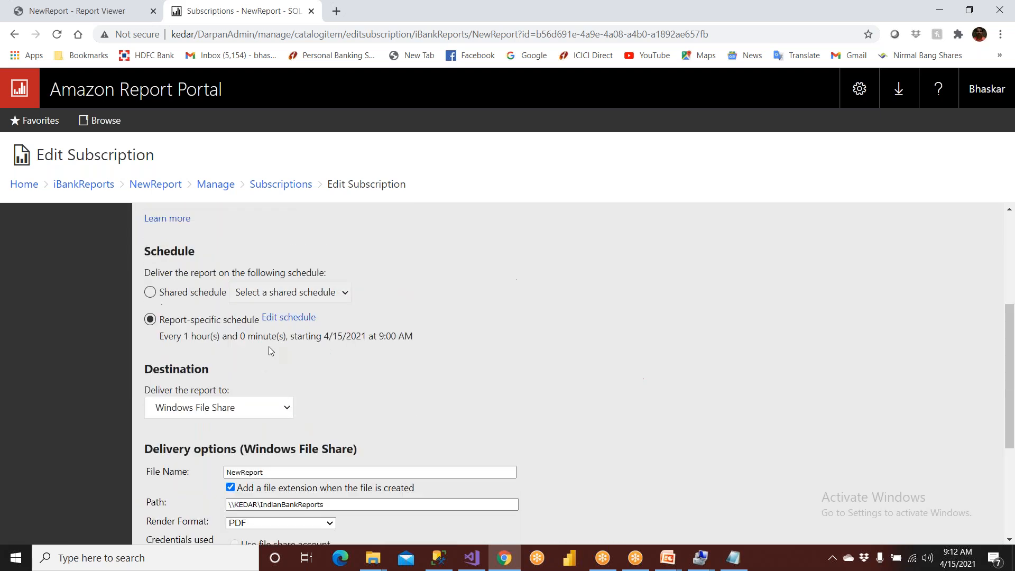
pyautogui.click(289, 319)
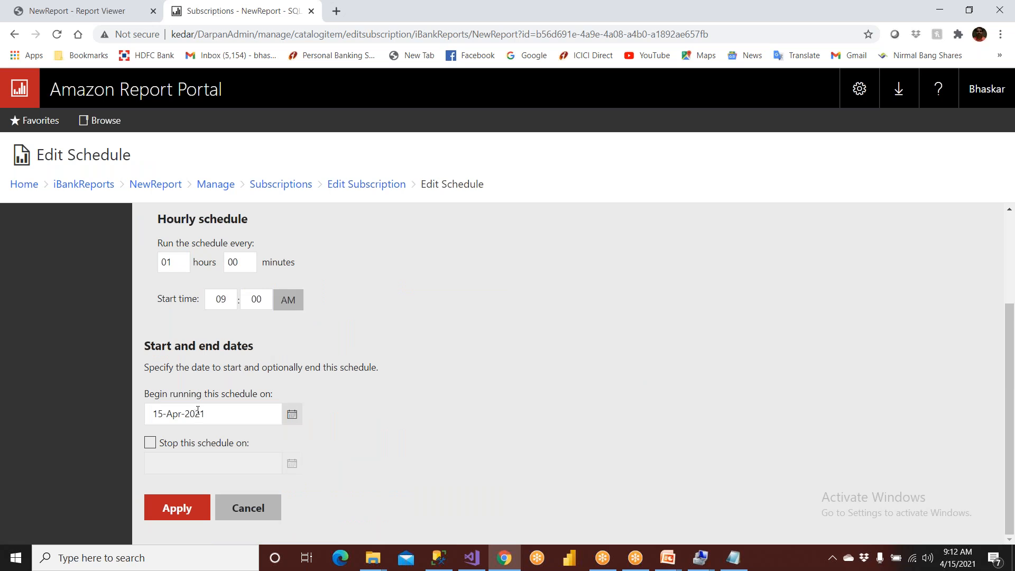
pyautogui.doubleClick(175, 263)
pyautogui.write('0')
pyautogui.doubleClick(244, 264)
pyautogui.write('01')
pyautogui.click(183, 507)
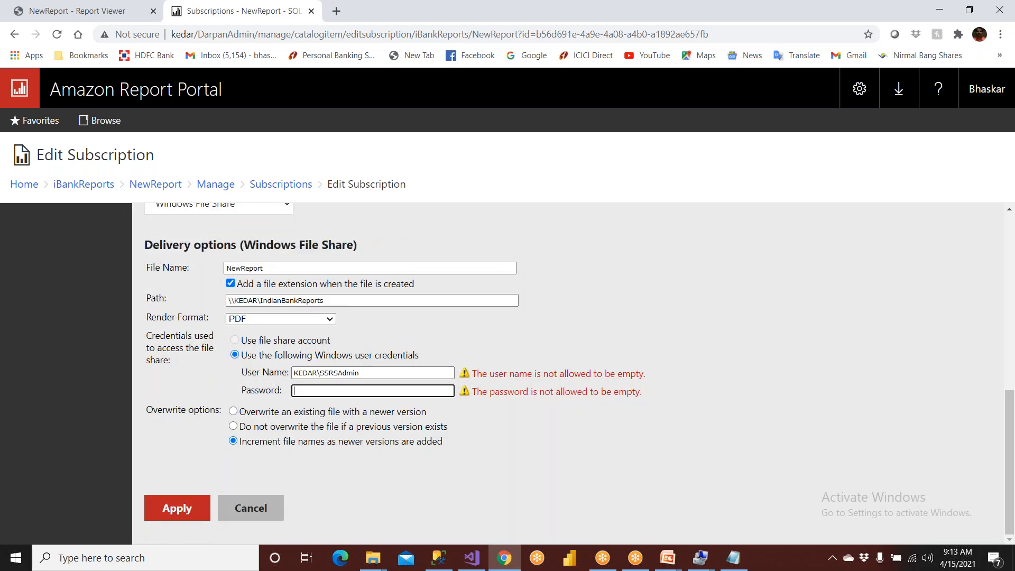
# - Enter the Windows account password for the file share and apply the subscription changes
pyautogui.write('****')
pyautogui.click(182, 508)
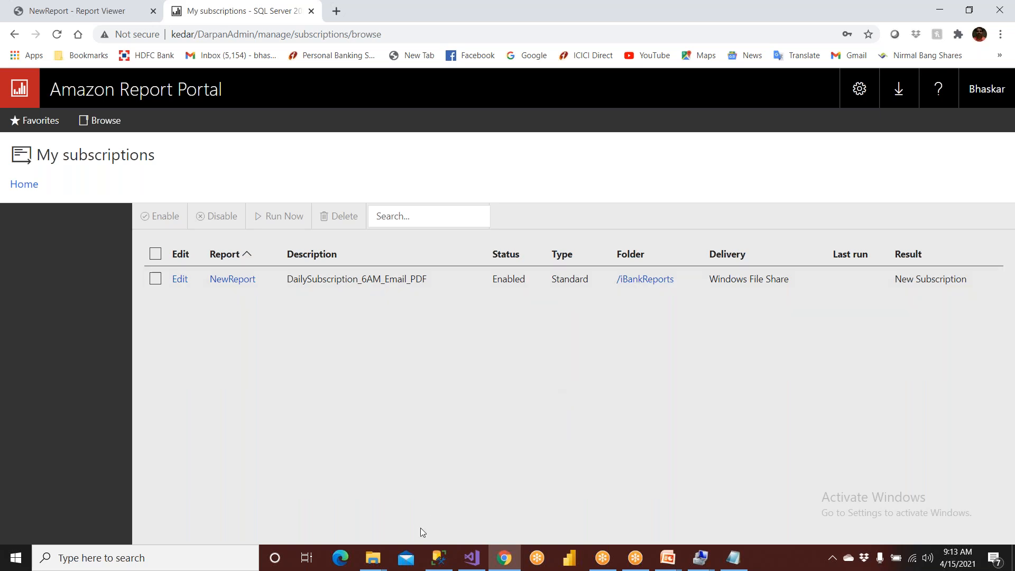
# - Switch to File Explorer, close the IndianBankReports Properties window, and check the folder's contents and path
pyautogui.moveTo(369, 565)
pyautogui.click(366, 502)
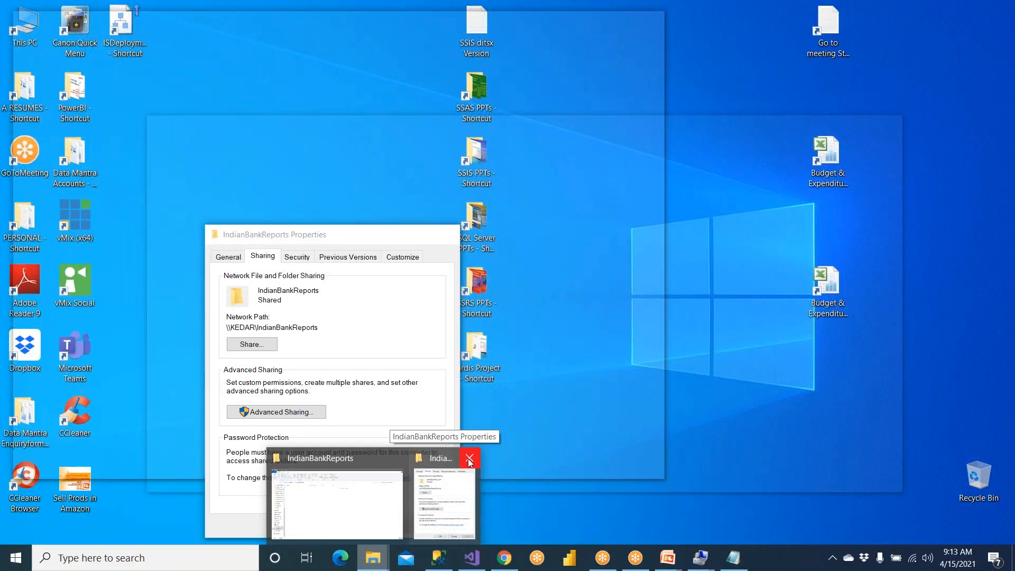
pyautogui.click(470, 462)
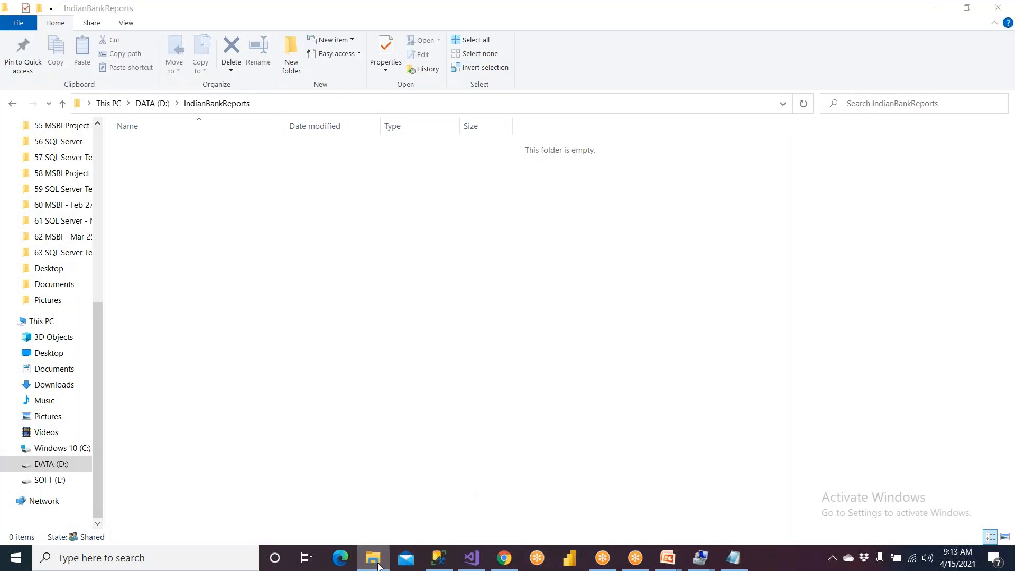
pyautogui.click(378, 564)
pyautogui.click(371, 567)
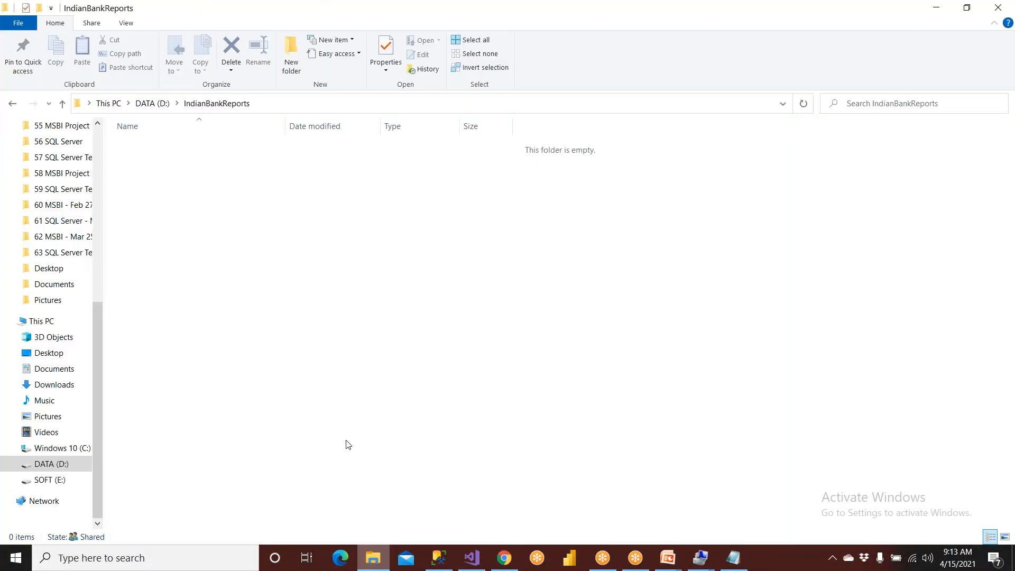
pyautogui.click(265, 104)
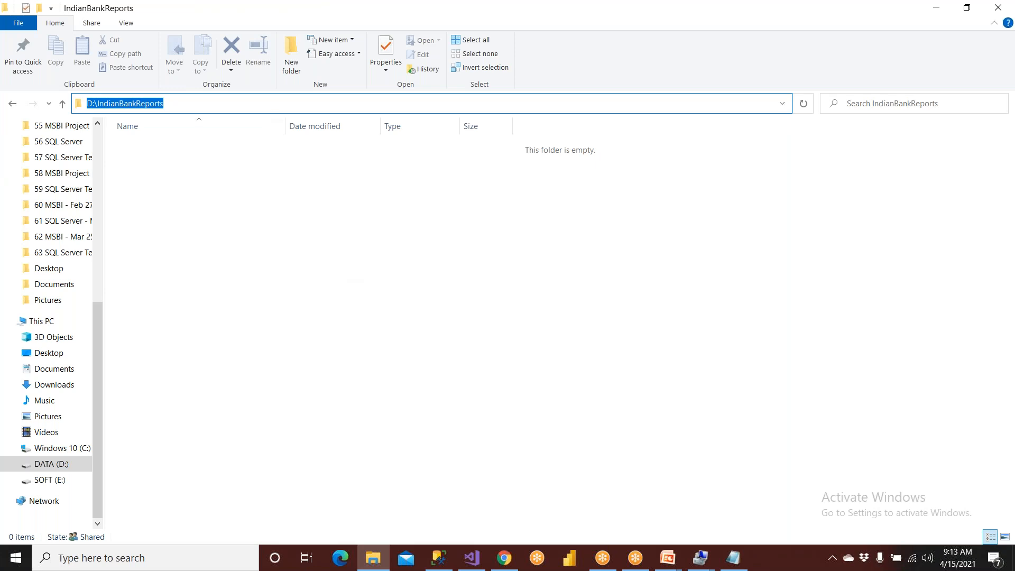
pyautogui.press('Escape')
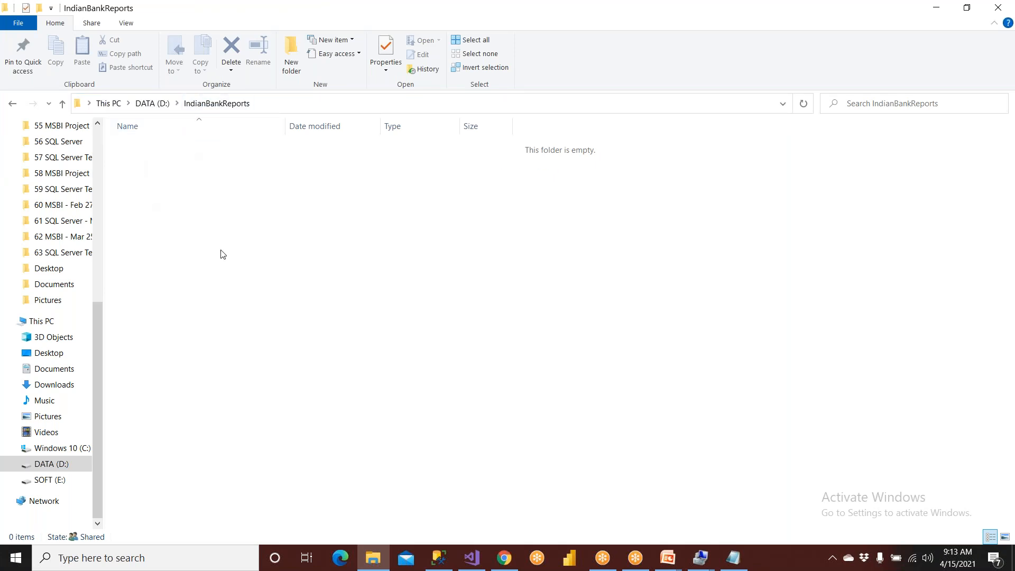
# - Switch to SQL Server Management Studio and examine the AMASTER query results down to the last row
pyautogui.click(439, 558)
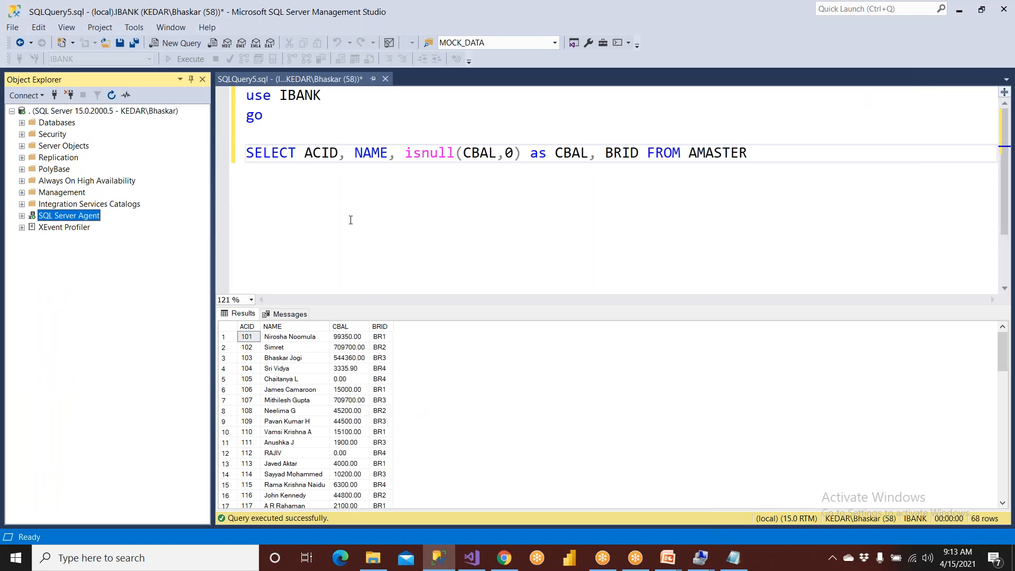
pyautogui.scroll(-1, 304, 362)
pyautogui.scroll(-16, 302, 362)
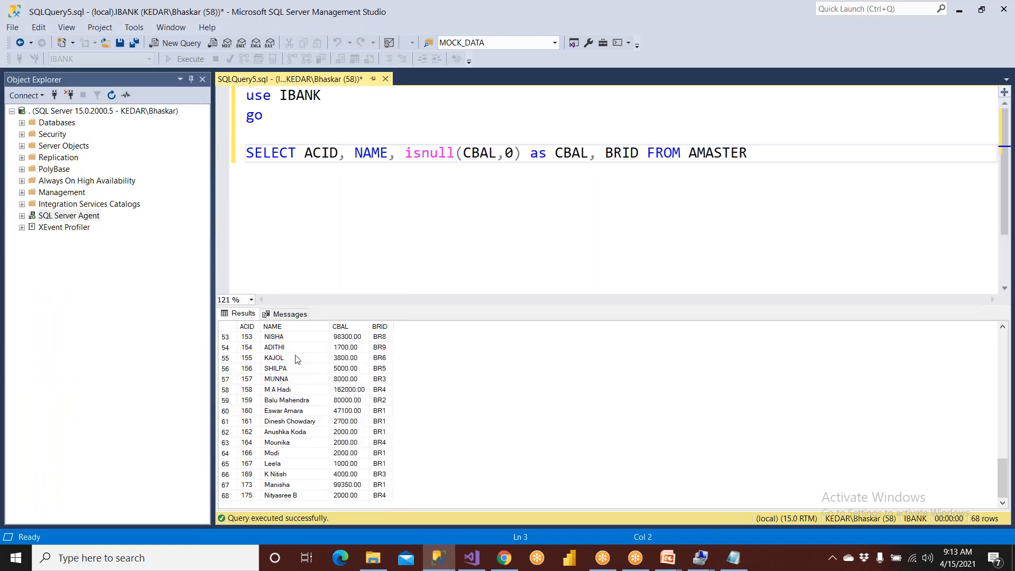
pyautogui.click(227, 496)
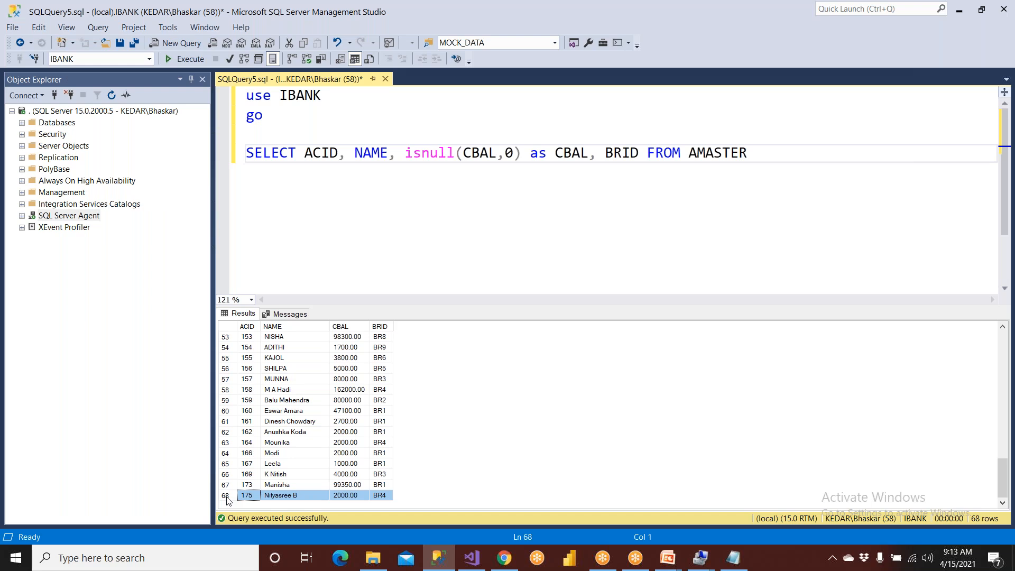
# - Switch to Chrome and reload the My subscriptions page to check the subscription's last run and result
pyautogui.click(504, 558)
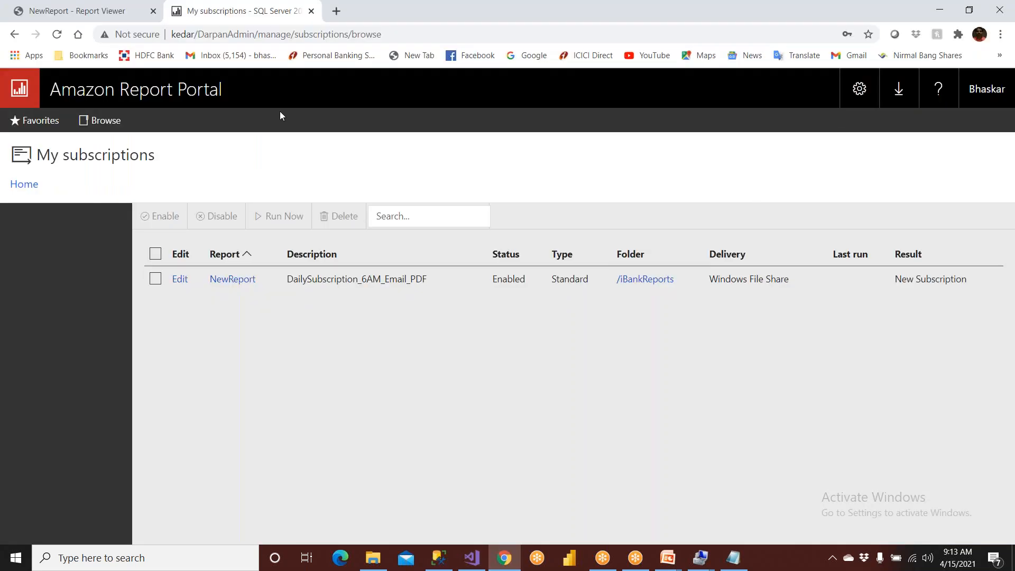
pyautogui.click(57, 35)
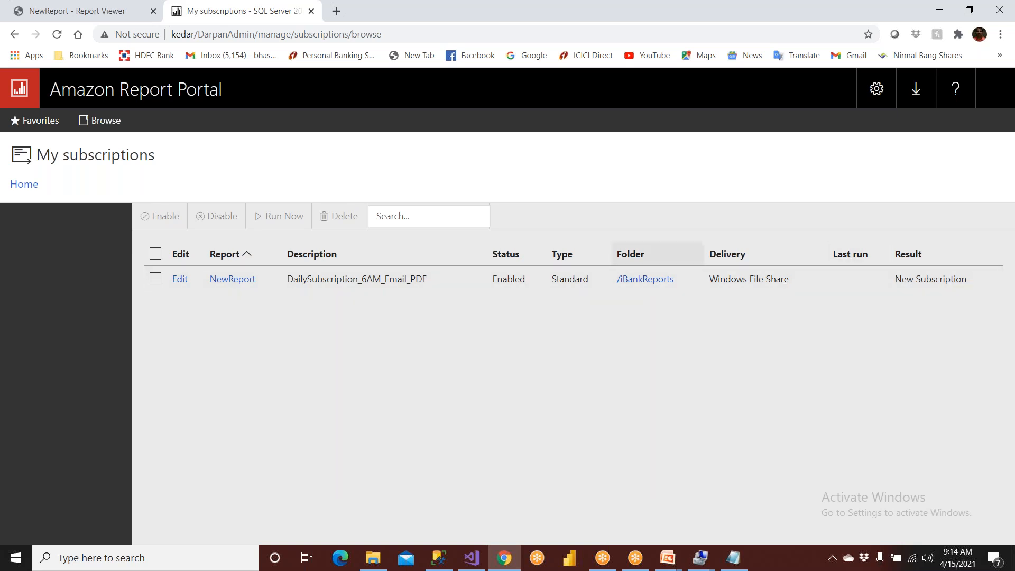
pyautogui.click(57, 35)
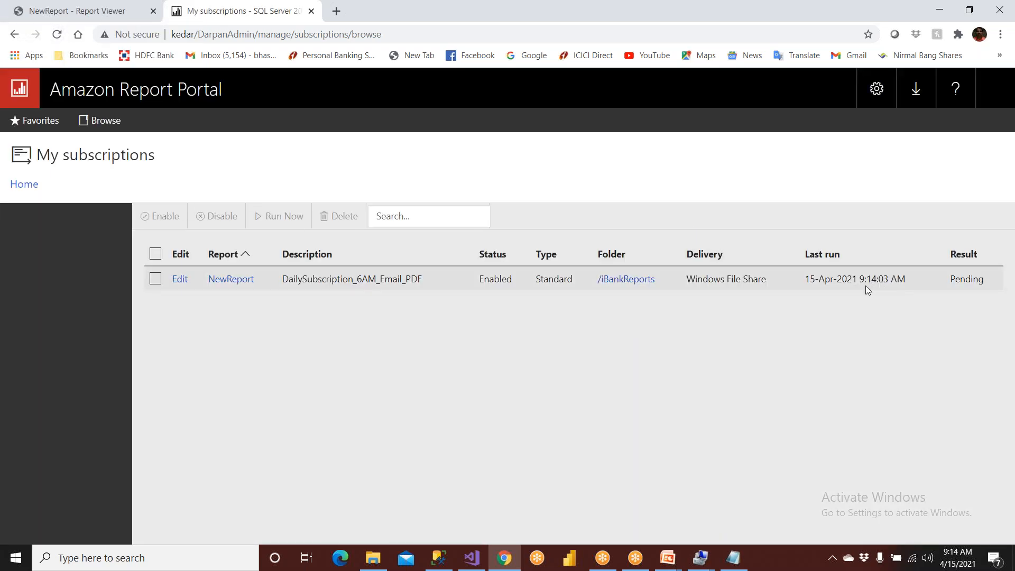
# - Switch to File Explorer, open the delivered NewReport PDF from IndianBankReports, and examine its pages through to the end
pyautogui.click(373, 557)
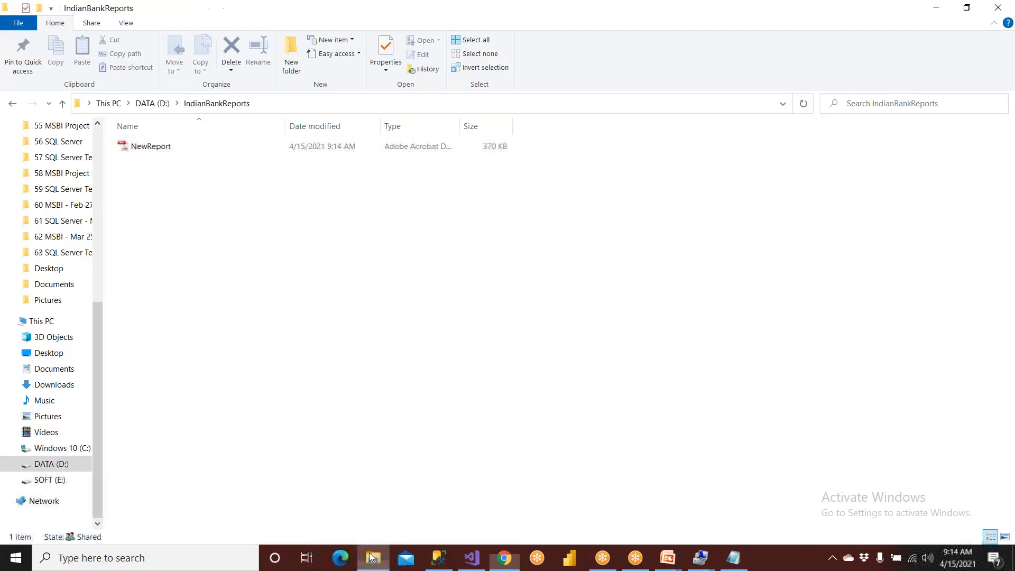
pyautogui.click(155, 152)
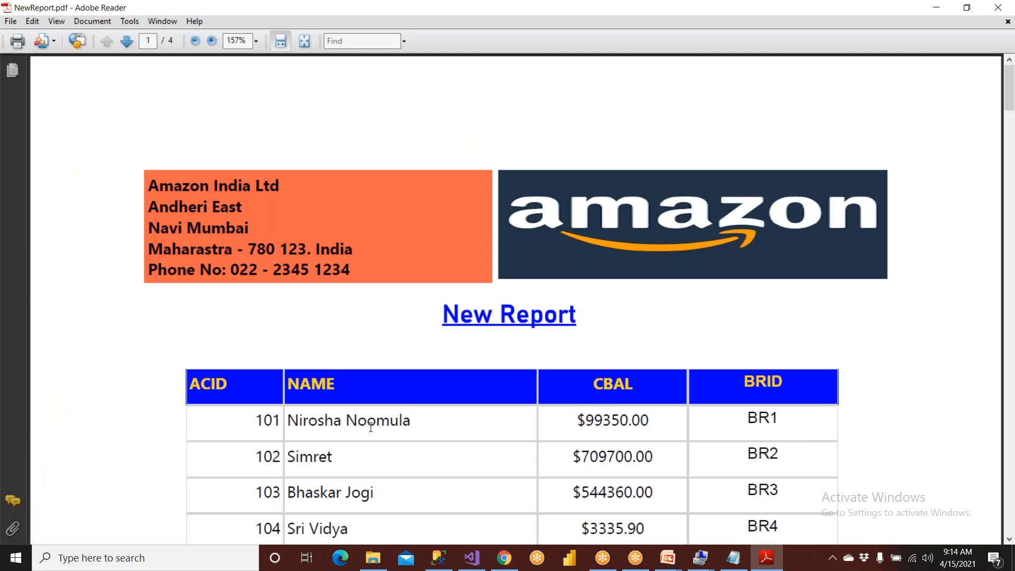
pyautogui.scroll(-12, 370, 427)
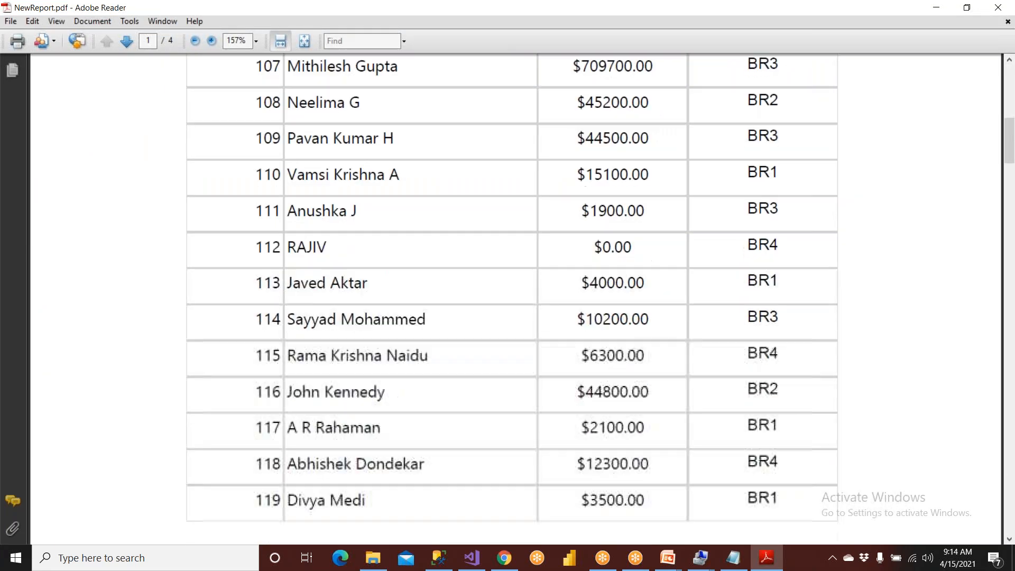
pyautogui.scroll(-12, 372, 434)
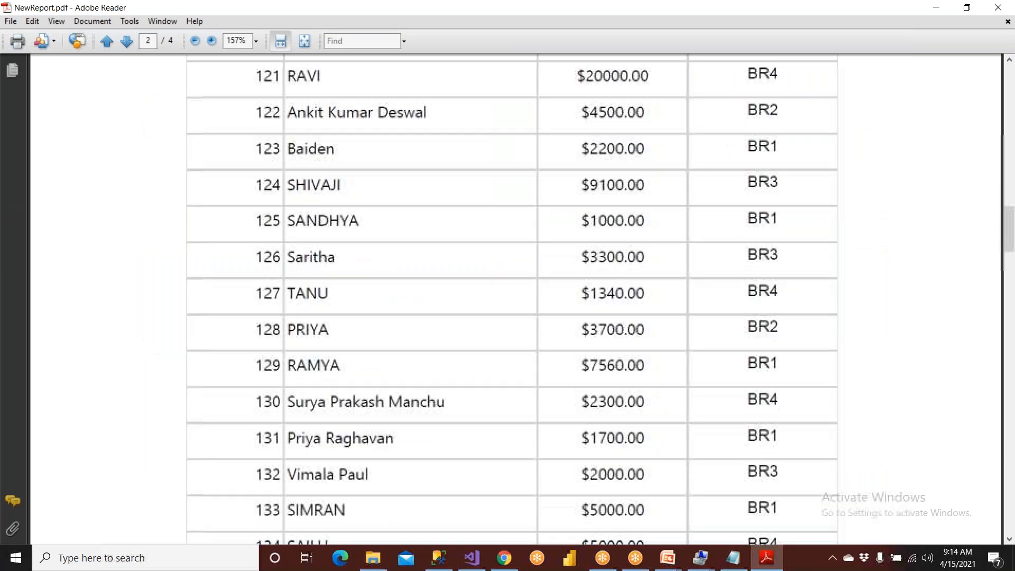
pyautogui.scroll(-15, 376, 443)
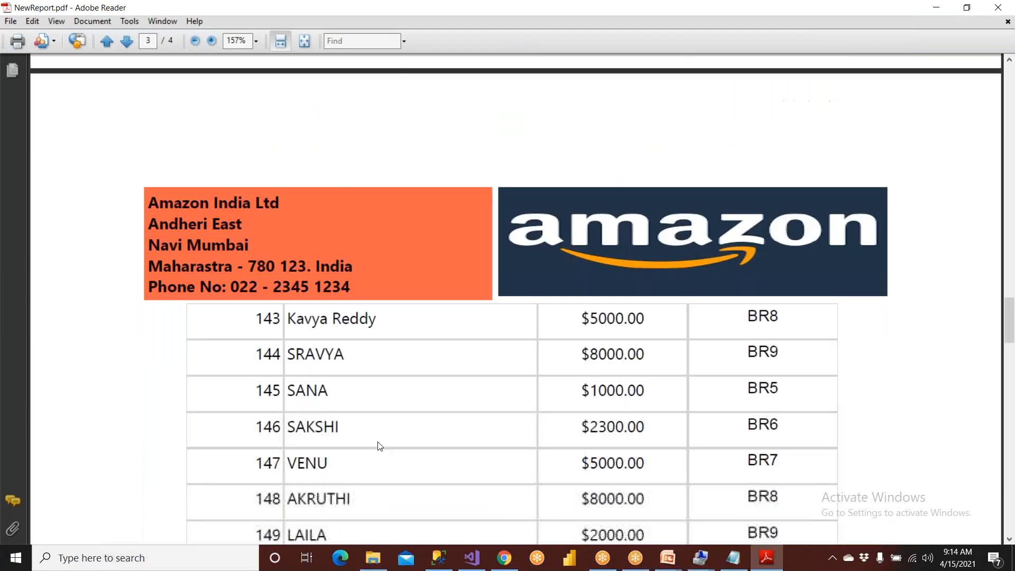
pyautogui.scroll(-15, 378, 447)
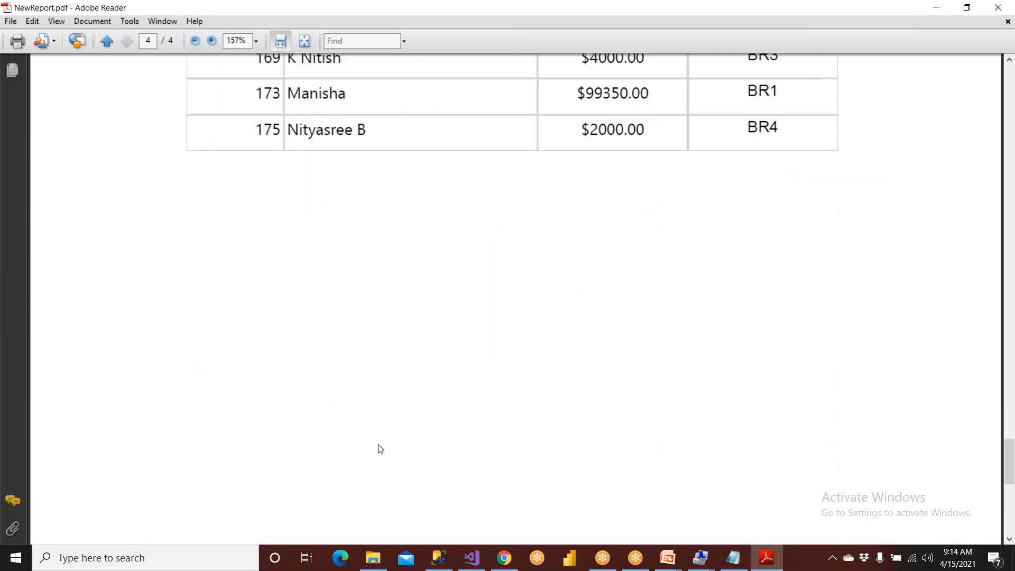
pyautogui.scroll(-3, 380, 449)
pyautogui.scroll(-4, 388, 454)
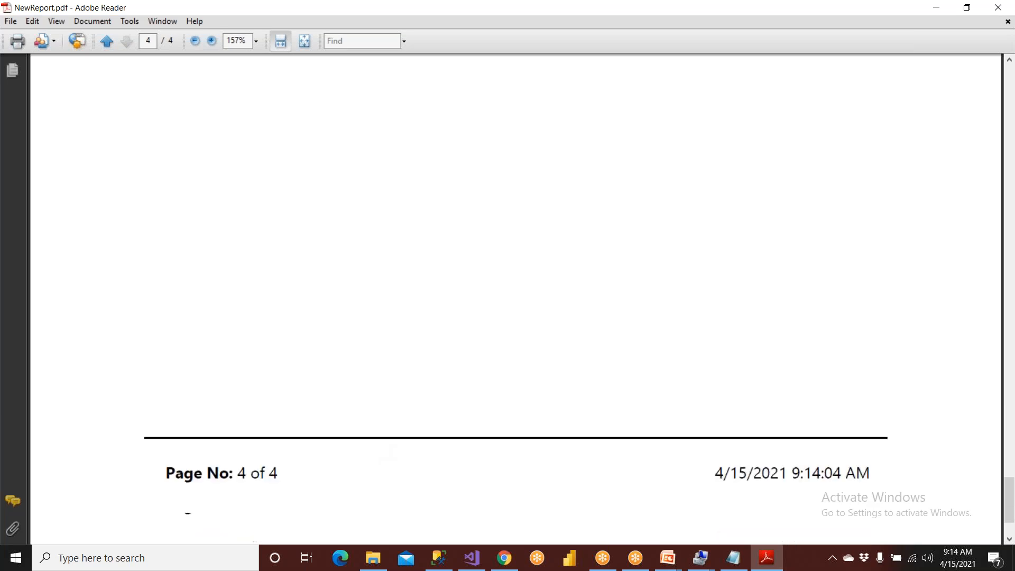
pyautogui.scroll(3, 379, 460)
pyautogui.scroll(10, 381, 460)
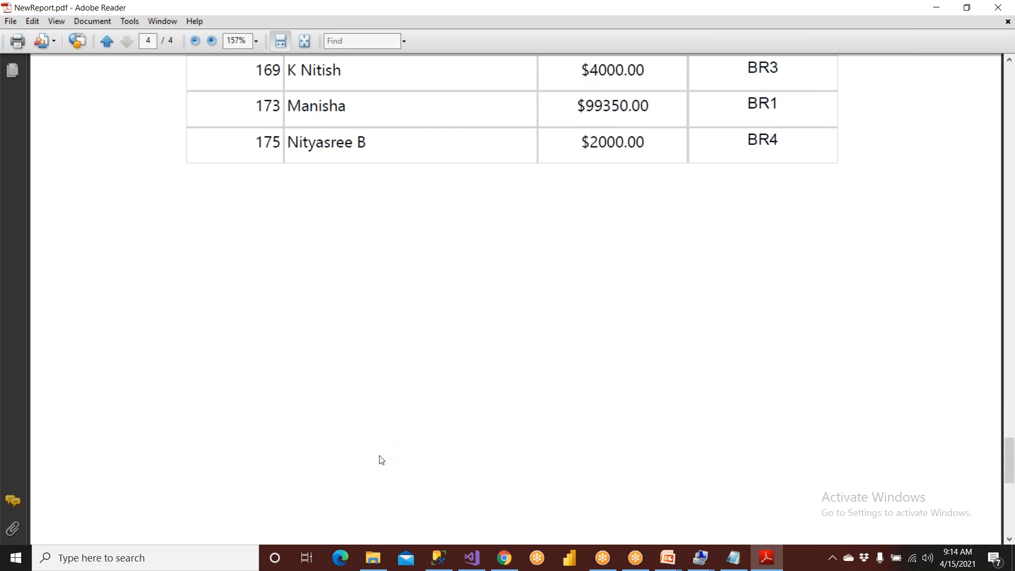
pyautogui.scroll(20, 382, 460)
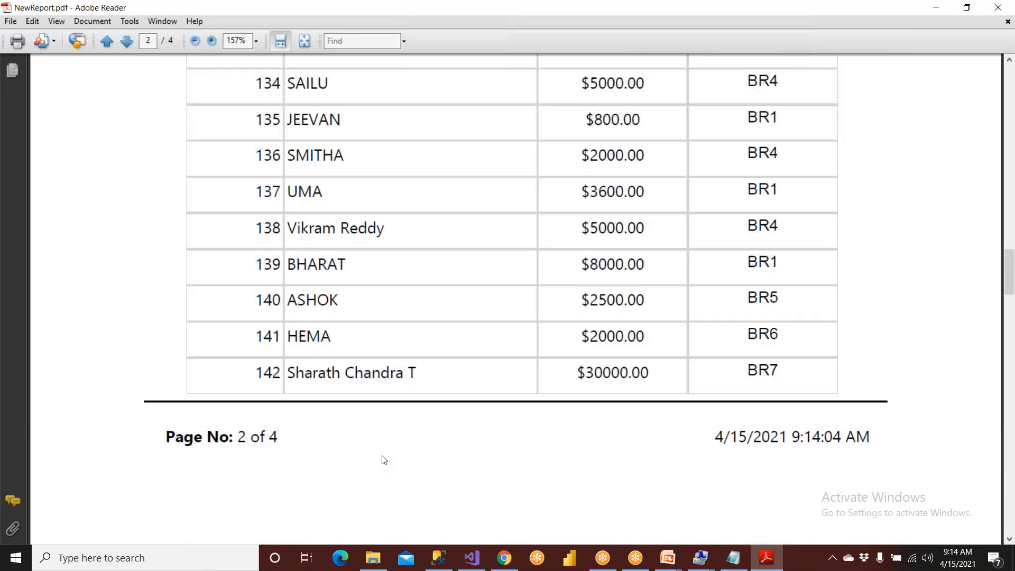
# - Switch to SQL Server Management Studio and start an UPDATE statement on AMASTER that sets the name column, below the SELECT query
pyautogui.click(439, 557)
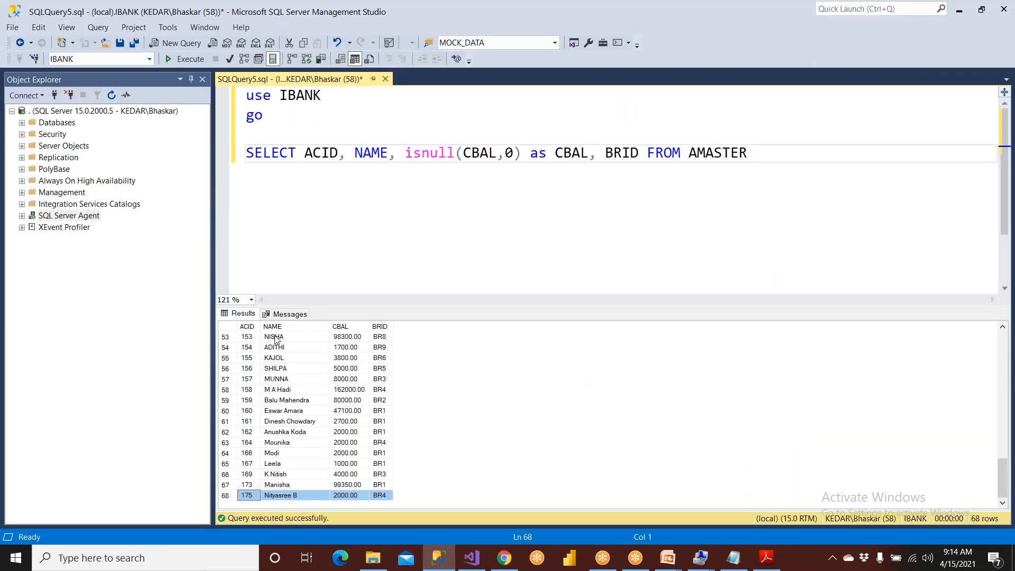
pyautogui.scroll(17, 275, 339)
pyautogui.click(273, 338)
pyautogui.click(309, 207)
pyautogui.click(758, 159)
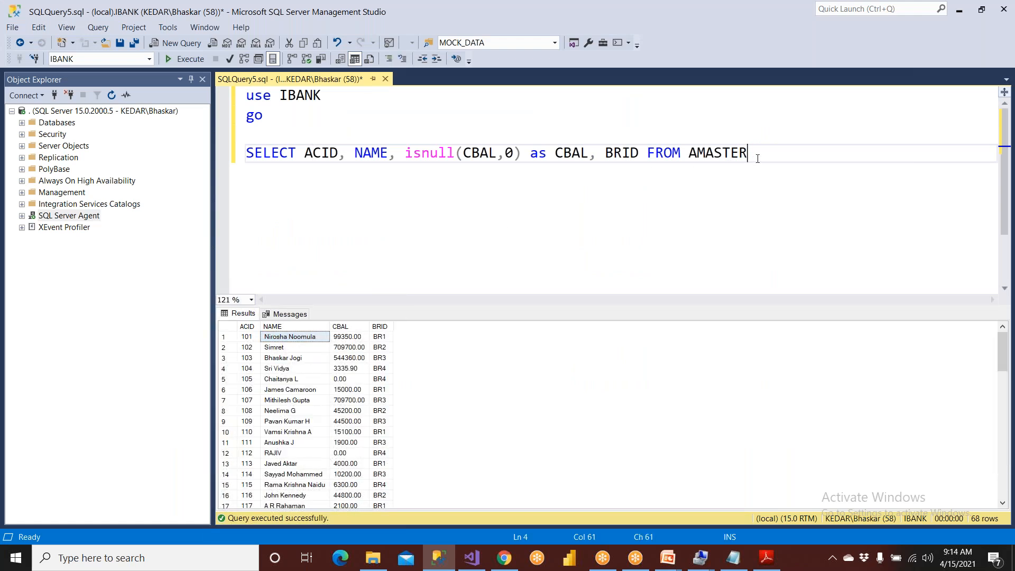
pyautogui.press('Return')
pyautogui.press('Return')
pyautogui.write('update am')
pyautogui.press('Return')
pyautogui.write('set name =')
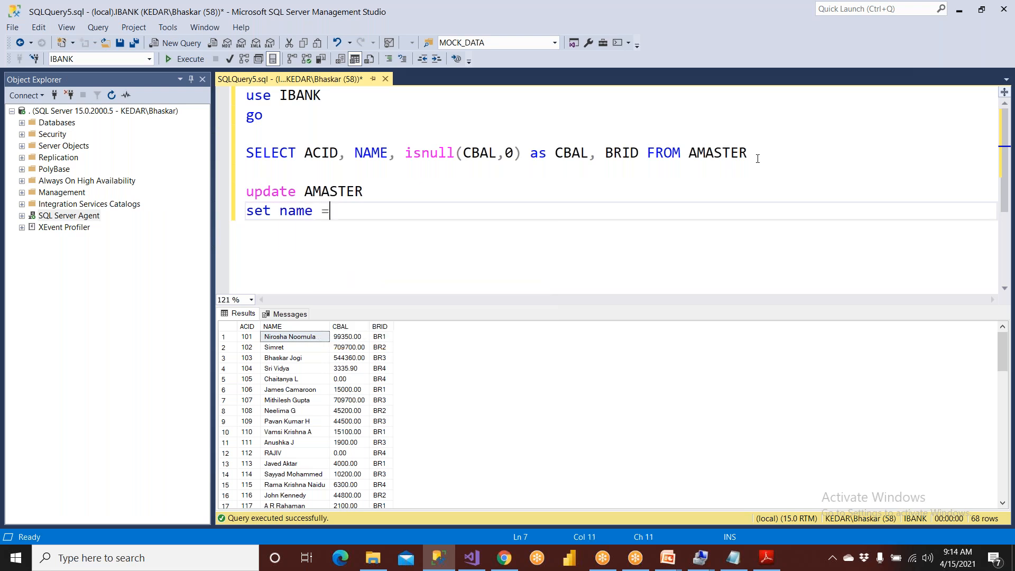
pyautogui.write(" 'ba")
# - Complete the UPDATE statement with the replacement customer name and the condition where acid = 104
pyautogui.press('BackSpace')
pyautogui.press('BackSpace')
pyautogui.write('Baiden')
pyautogui.press('End')
pyautogui.press('Return')
pyautogui.write('where acid ')
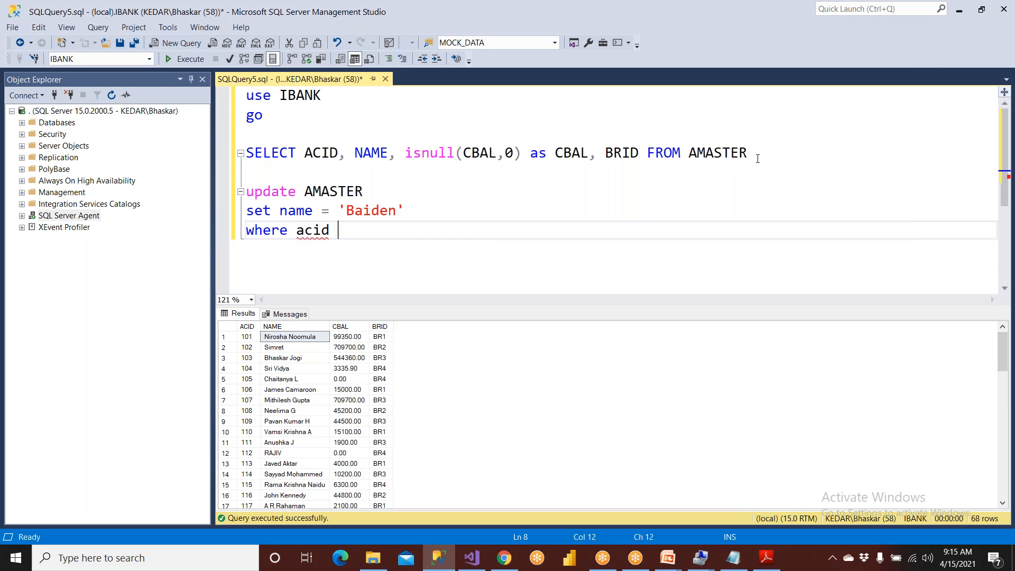
pyautogui.write('= 104')
# - Execute the SELECT and UPDATE script twice, and check the name for ACID 104 in the results
pyautogui.click(194, 59)
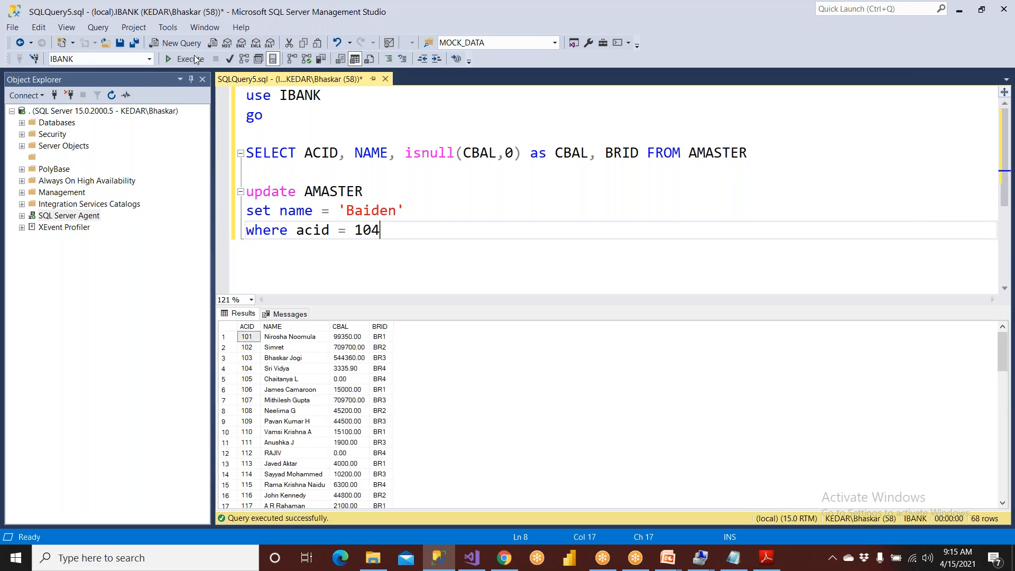
pyautogui.moveTo(246, 369); pyautogui.dragTo(292, 372)
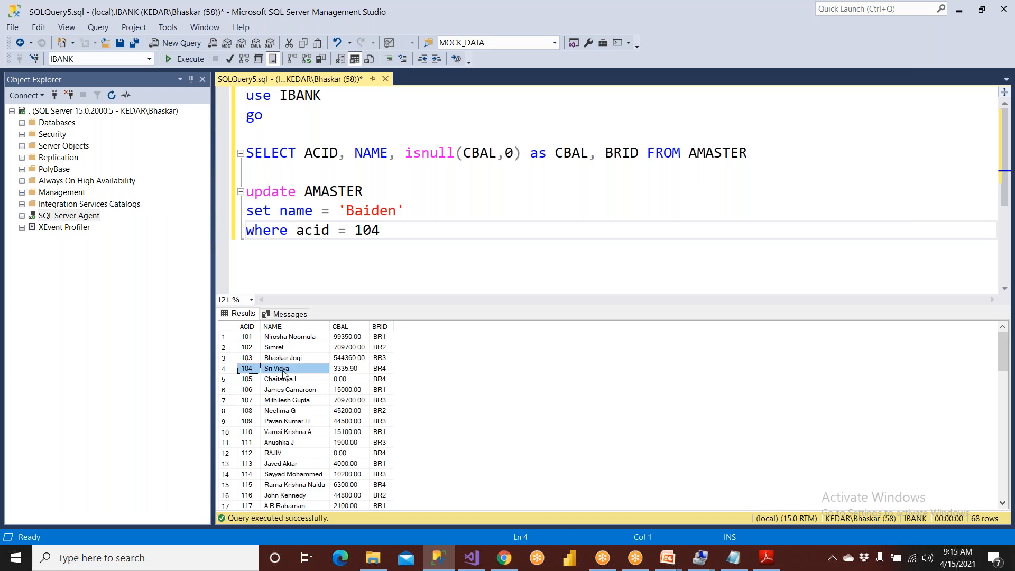
pyautogui.click(330, 230)
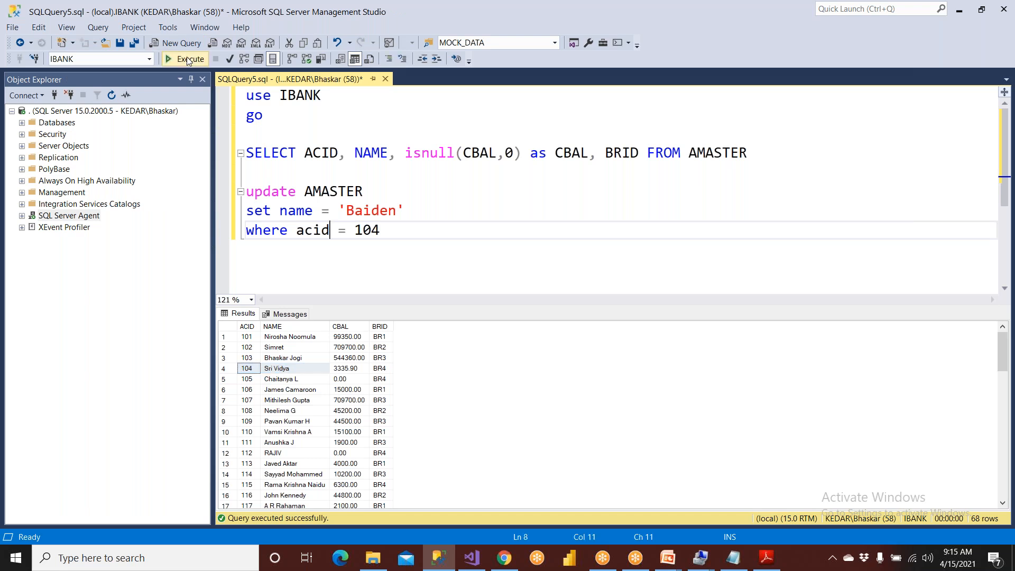
pyautogui.click(189, 59)
pyautogui.click(288, 370)
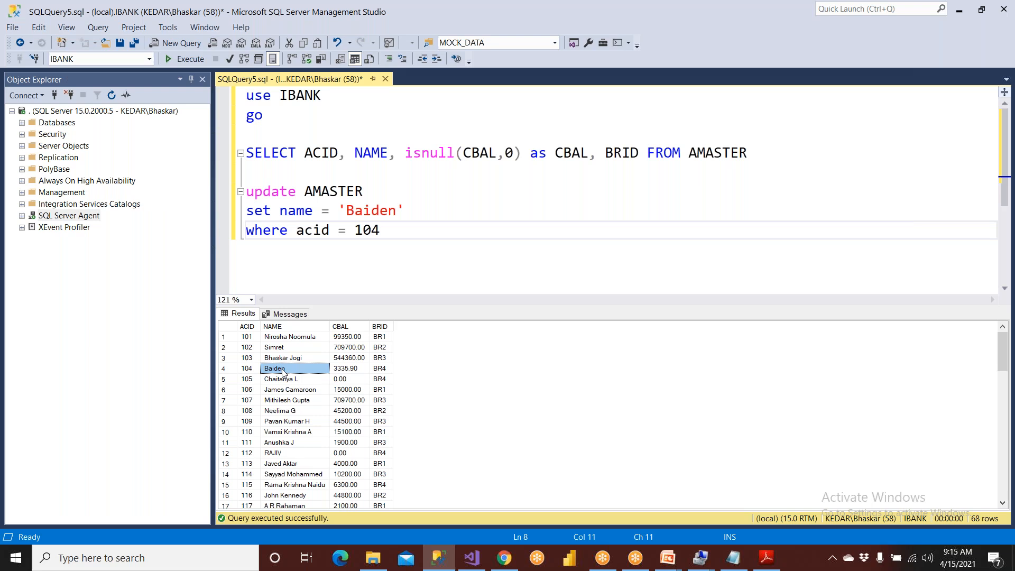
# - Switch to File Explorer, open the NewReport_1 PDF from IndianBankReports, and check the name for ACID 104
pyautogui.click(373, 558)
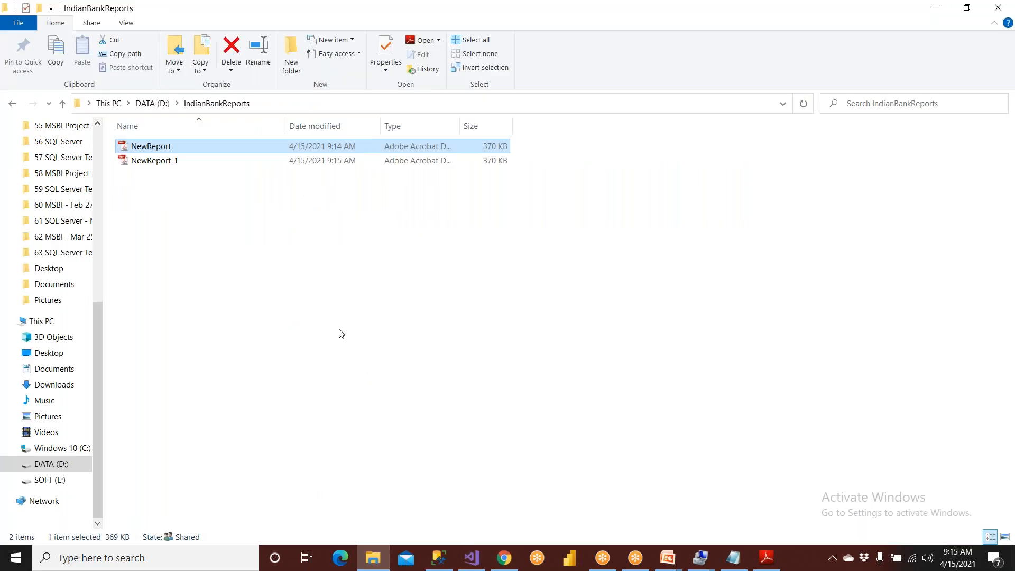
pyautogui.doubleClick(175, 161)
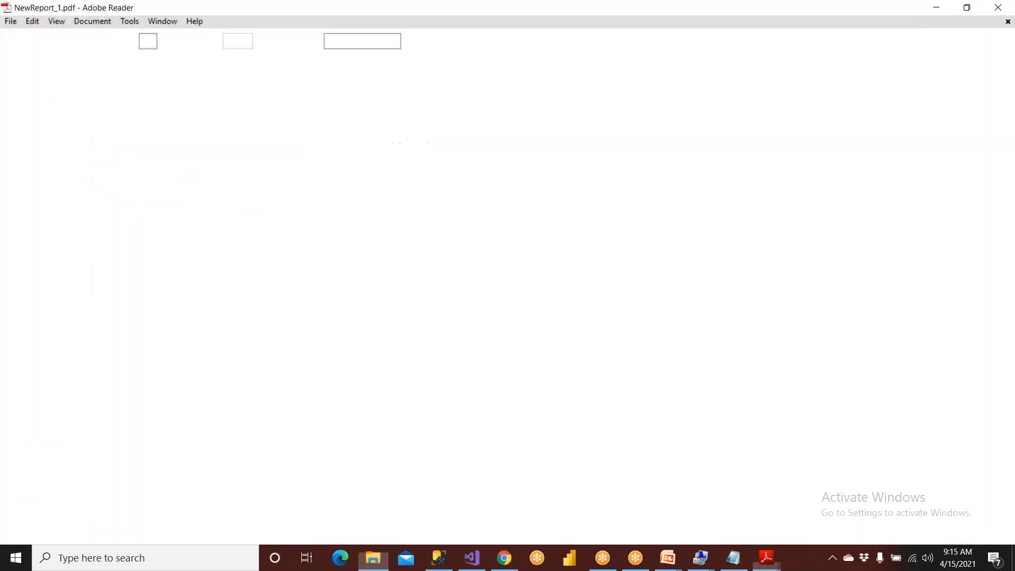
pyautogui.scroll(-1, 293, 391)
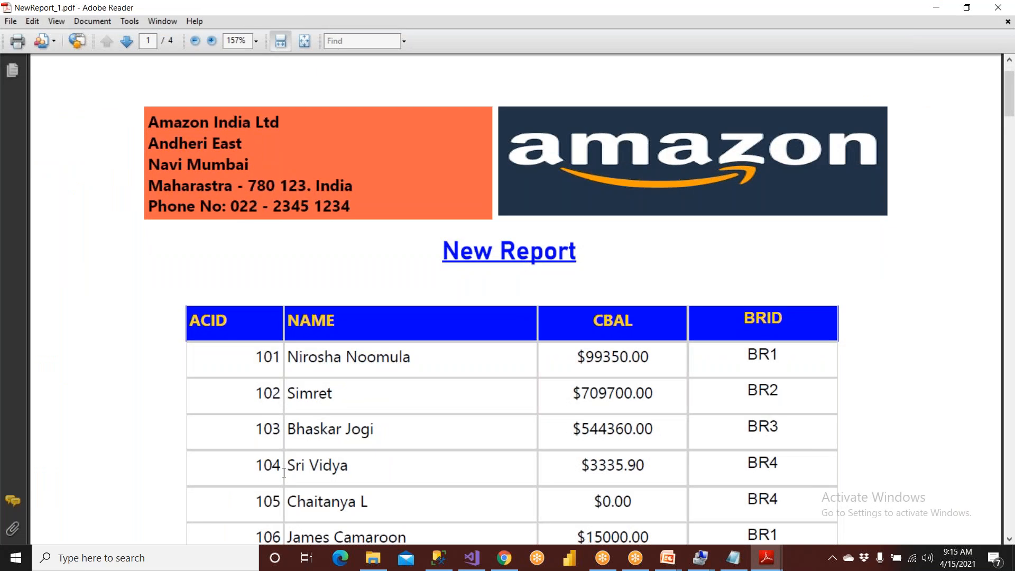
pyautogui.moveTo(282, 466); pyautogui.dragTo(348, 466)
# - Return to the IndianBankReports folder in File Explorer, open the NewReport_2 PDF, and check its name for ACID 104
pyautogui.click(372, 558)
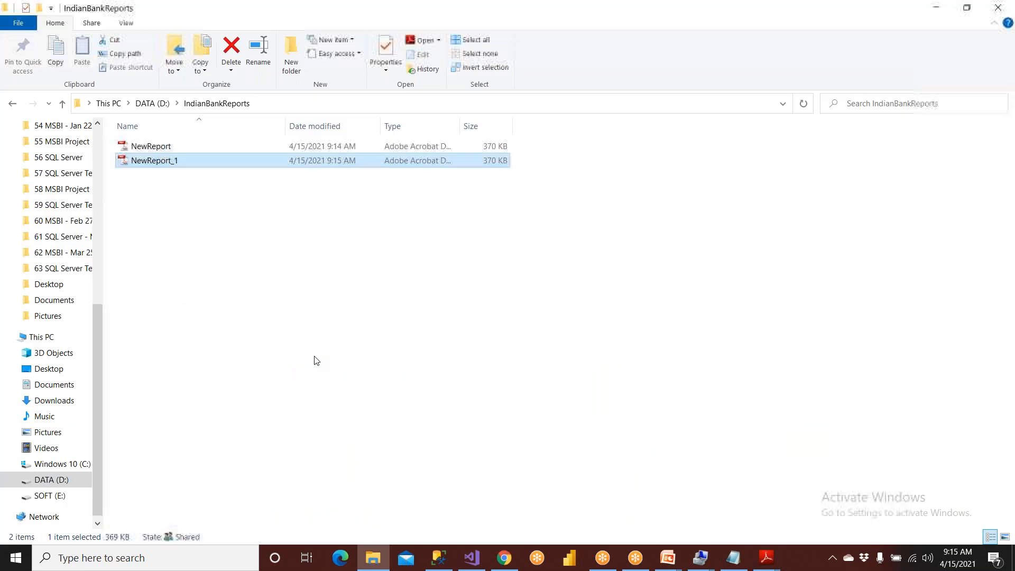
pyautogui.click(177, 162)
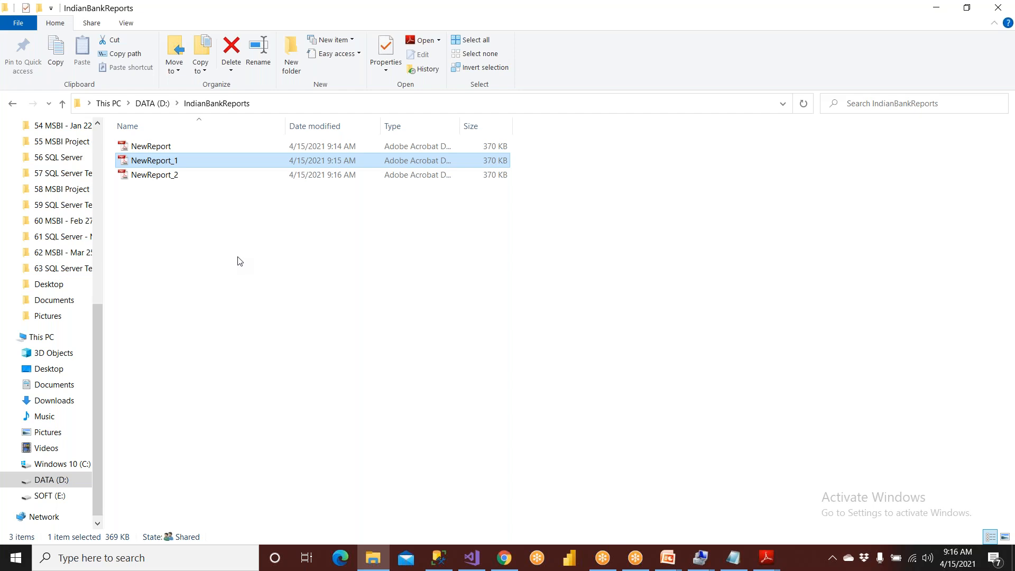
pyautogui.click(172, 182)
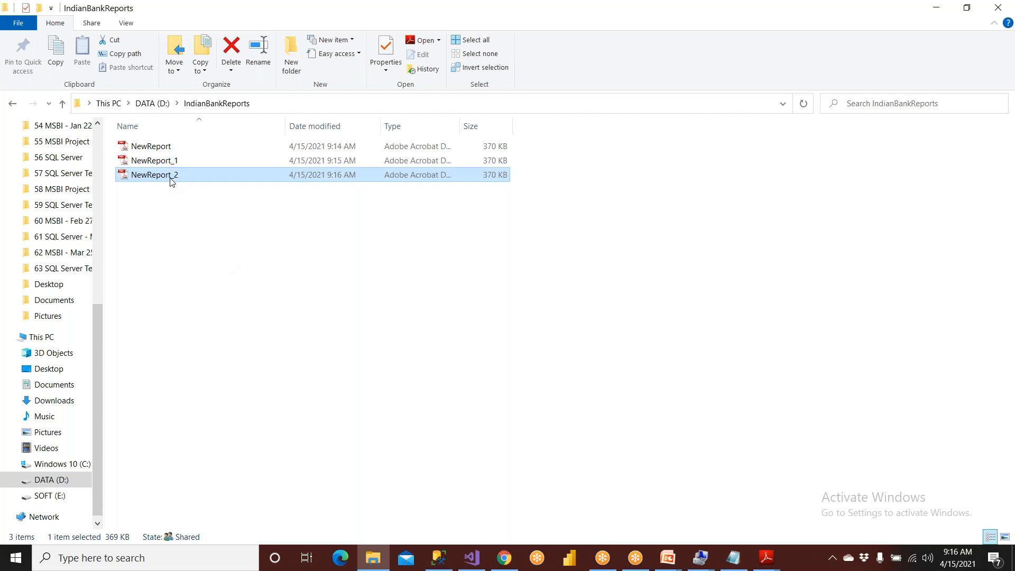
pyautogui.doubleClick(172, 181)
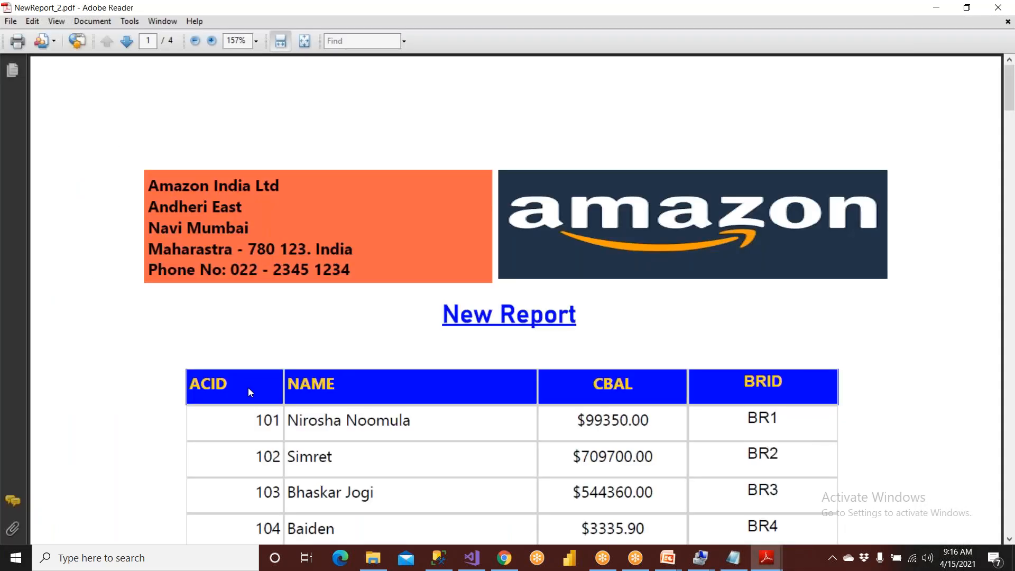
pyautogui.scroll(-3, 249, 391)
pyautogui.moveTo(341, 466); pyautogui.dragTo(255, 466)
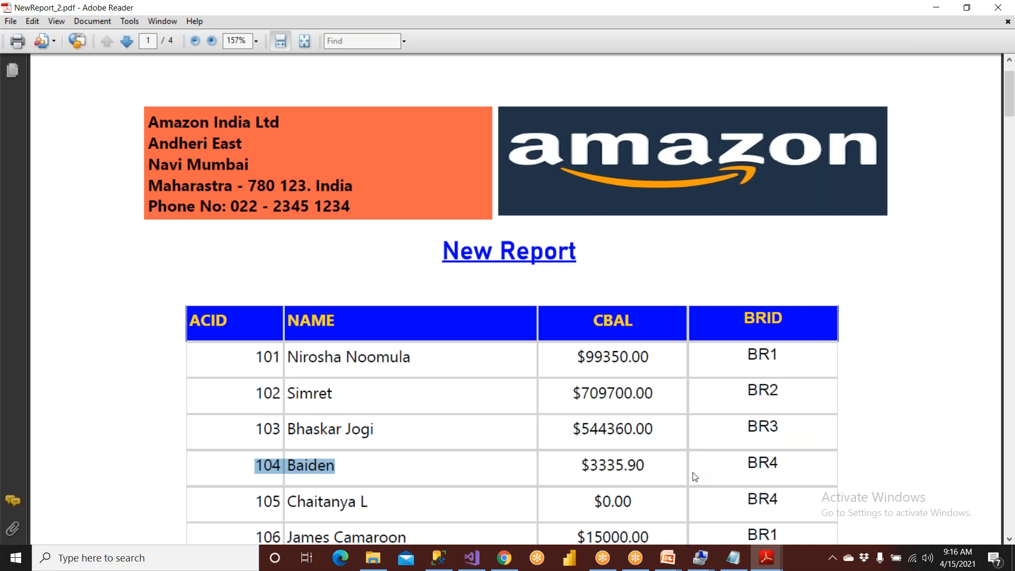
pyautogui.click(998, 7)
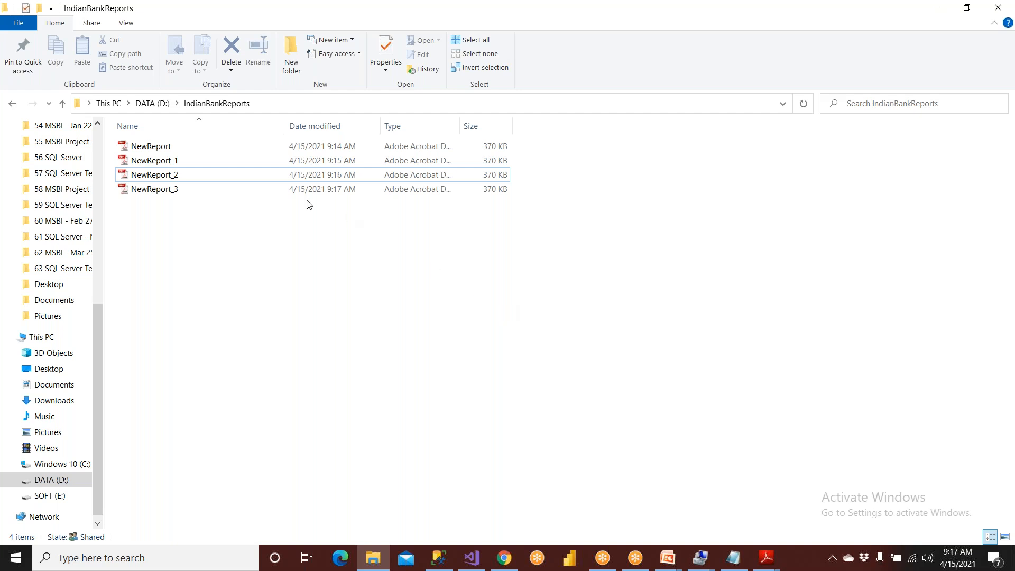
# - Open the NewReport_3 PDF from IndianBankReports and examine its account rows and the footer of its first page
pyautogui.click(183, 193)
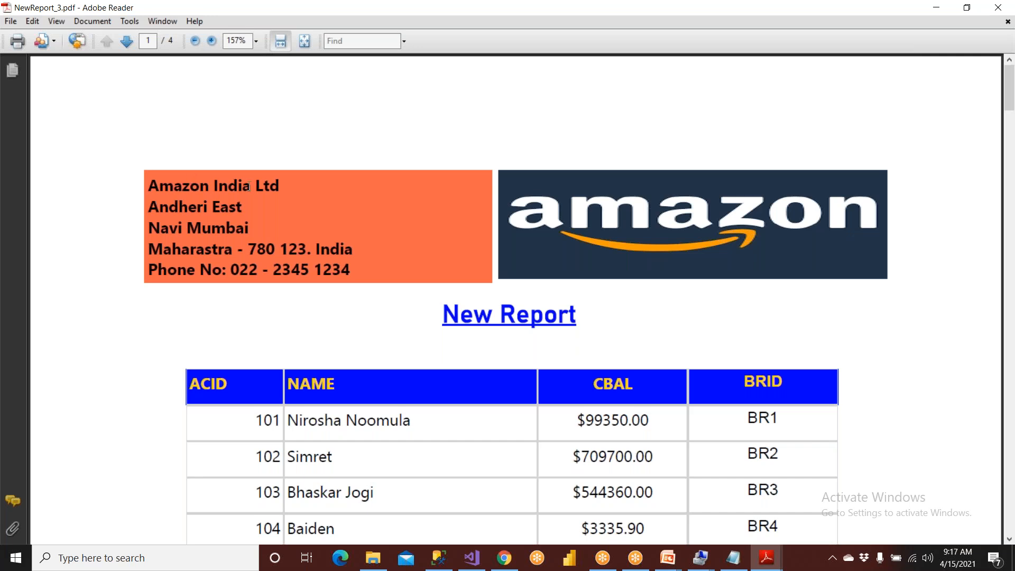
pyautogui.scroll(-10, 268, 220)
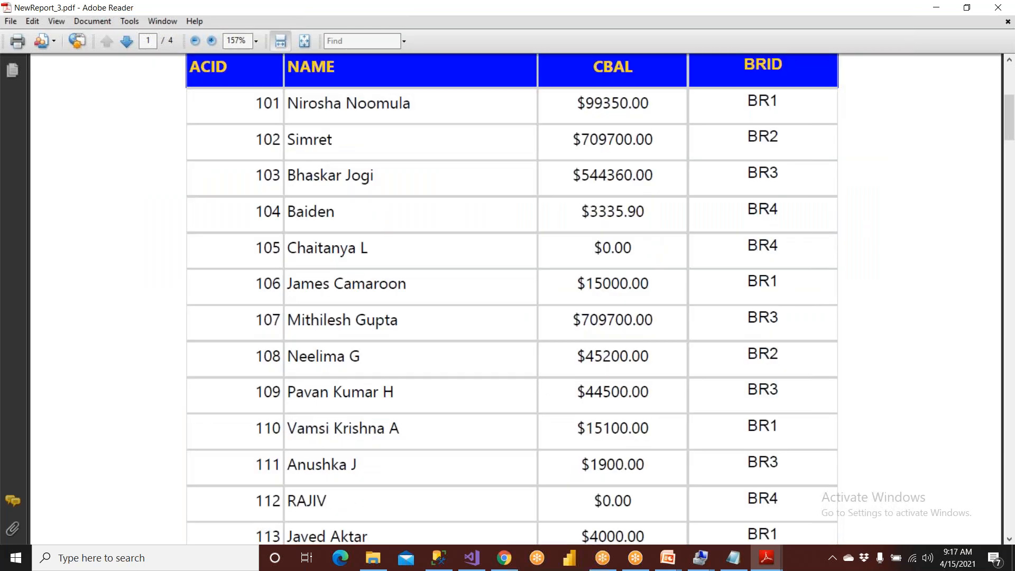
pyautogui.scroll(-15, 507, 296)
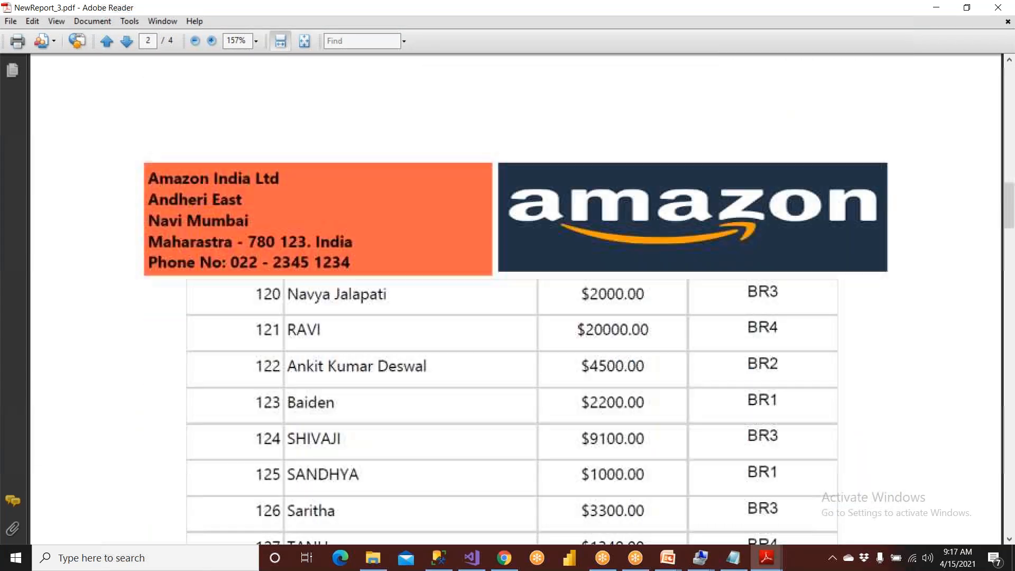
pyautogui.scroll(-12, 247, 259)
pyautogui.scroll(20, 248, 259)
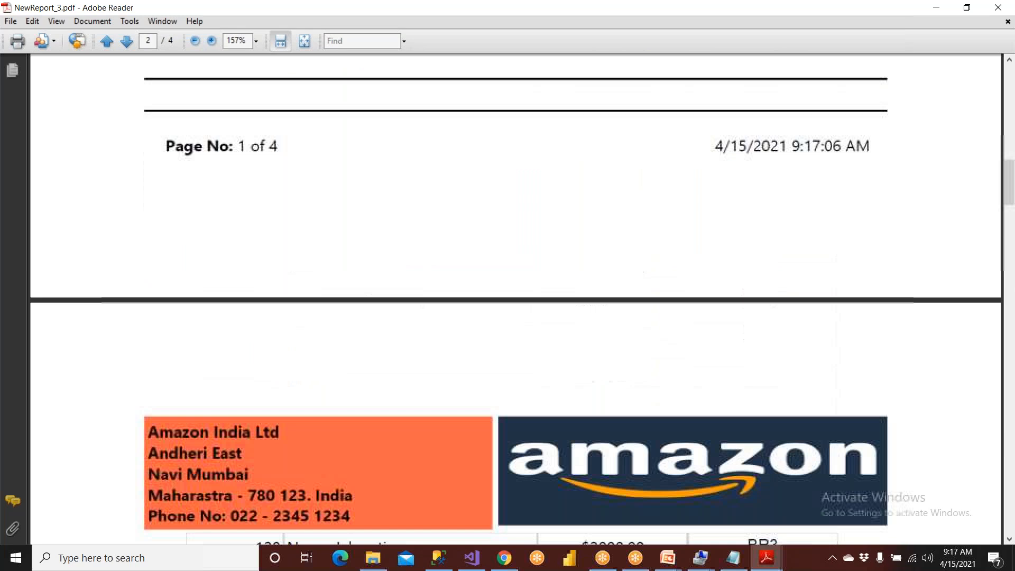
pyautogui.scroll(8, 248, 259)
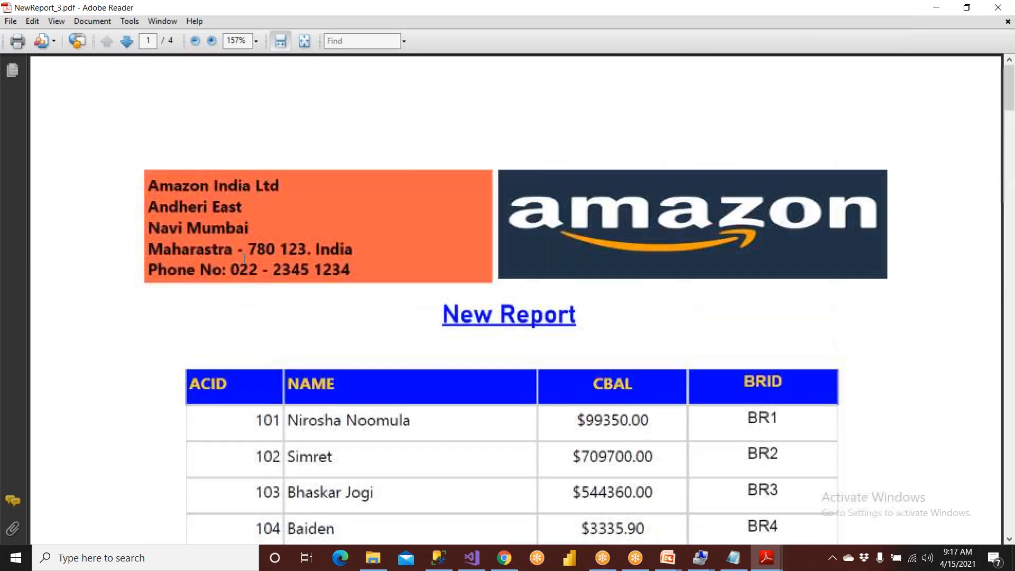
# - Close the NewReport_3 PDF, the IndianBankReports folder window and the NewReport_1 PDF
pyautogui.click(999, 9)
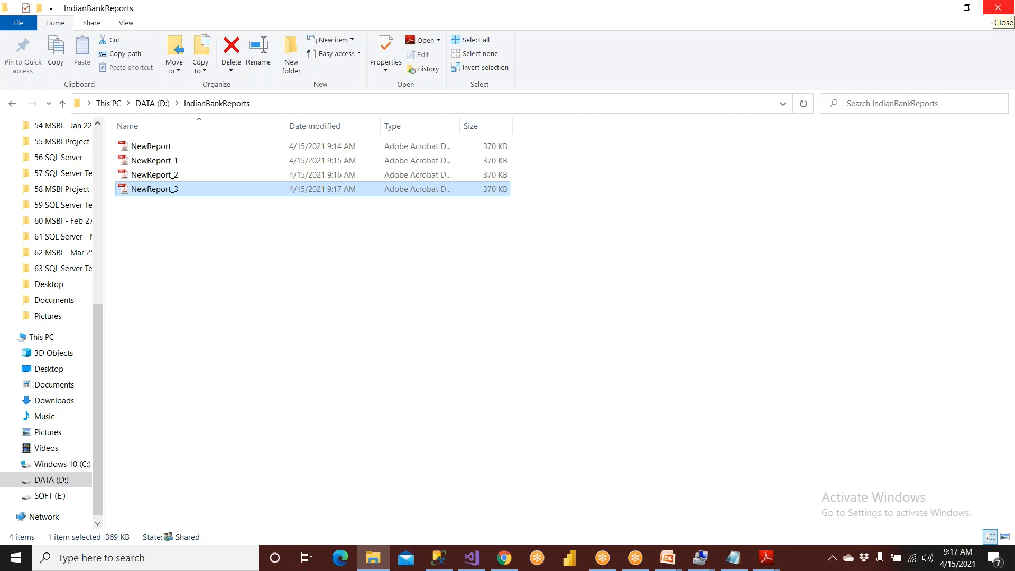
pyautogui.click(998, 8)
pyautogui.click(1003, 7)
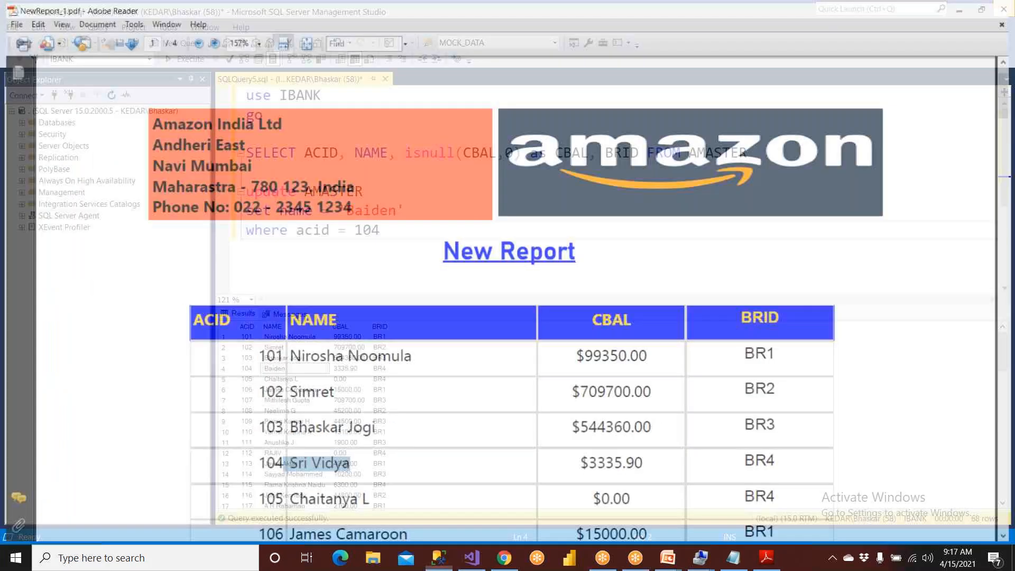
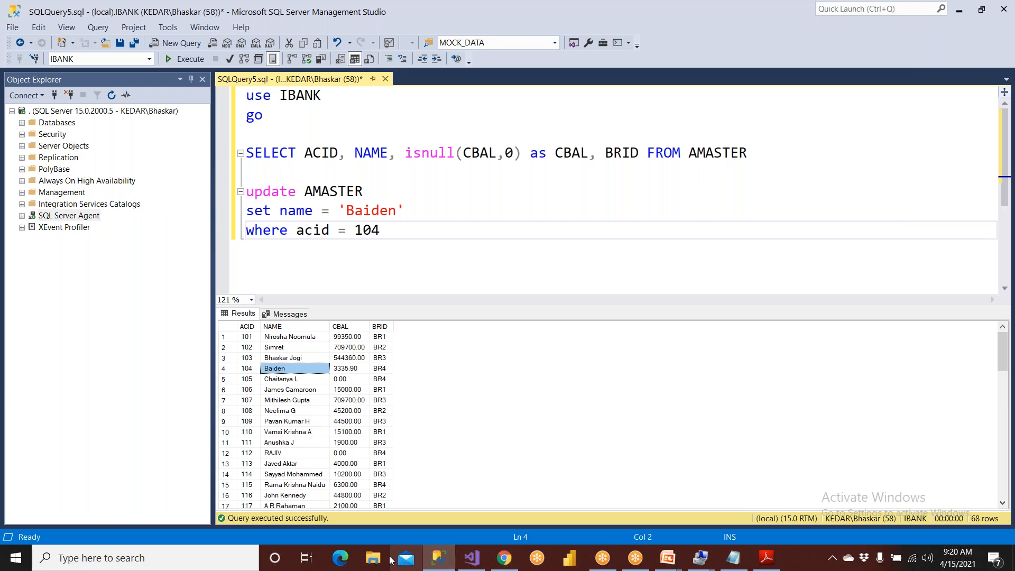
# - Switch to File Explorer, open the IndianBankReports folder on DATA (D:), and select all the NewReport PDFs to check their generation times
pyautogui.click(373, 560)
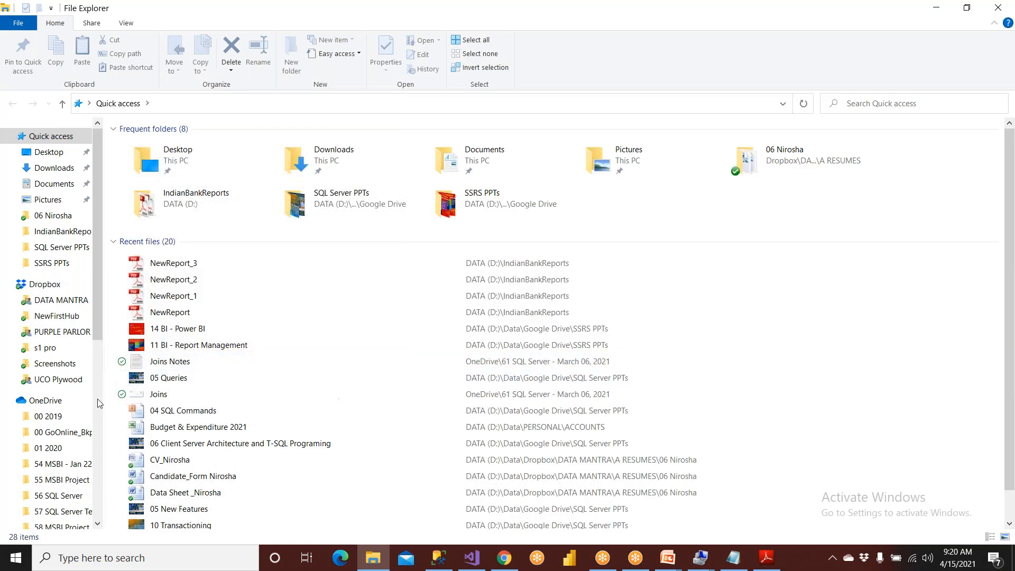
pyautogui.scroll(-1, 166, 358)
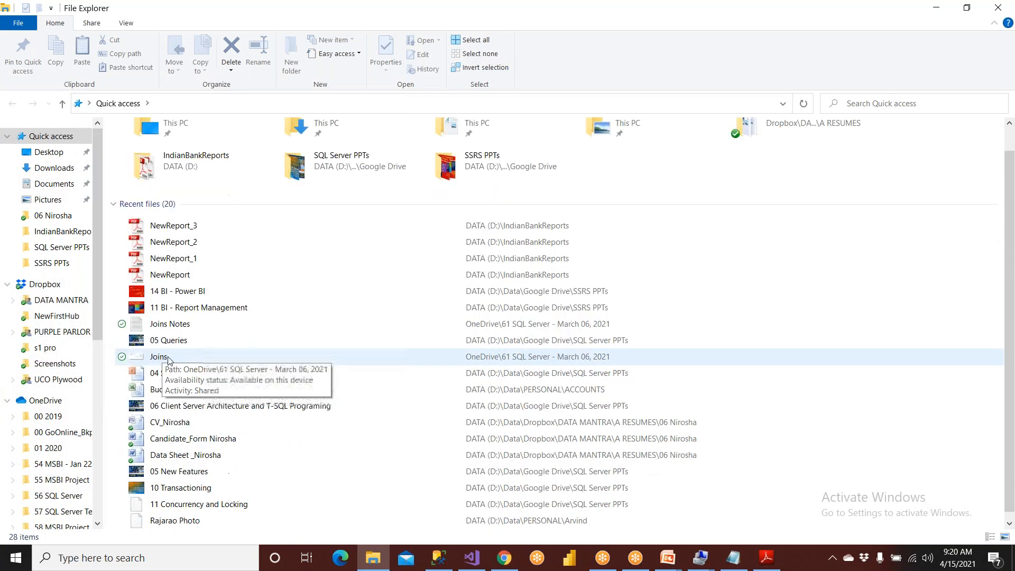
pyautogui.click(98, 518)
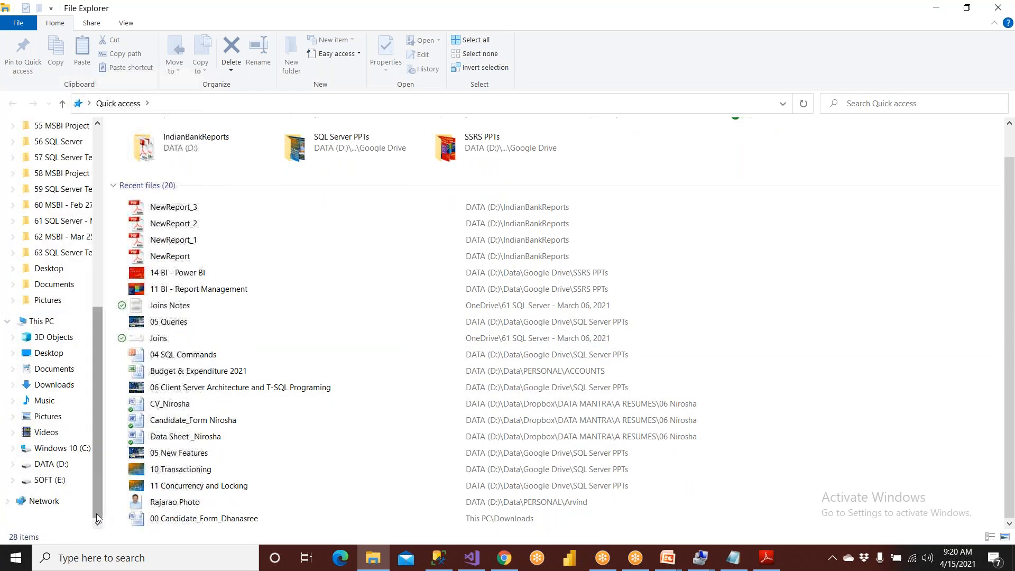
pyautogui.click(51, 464)
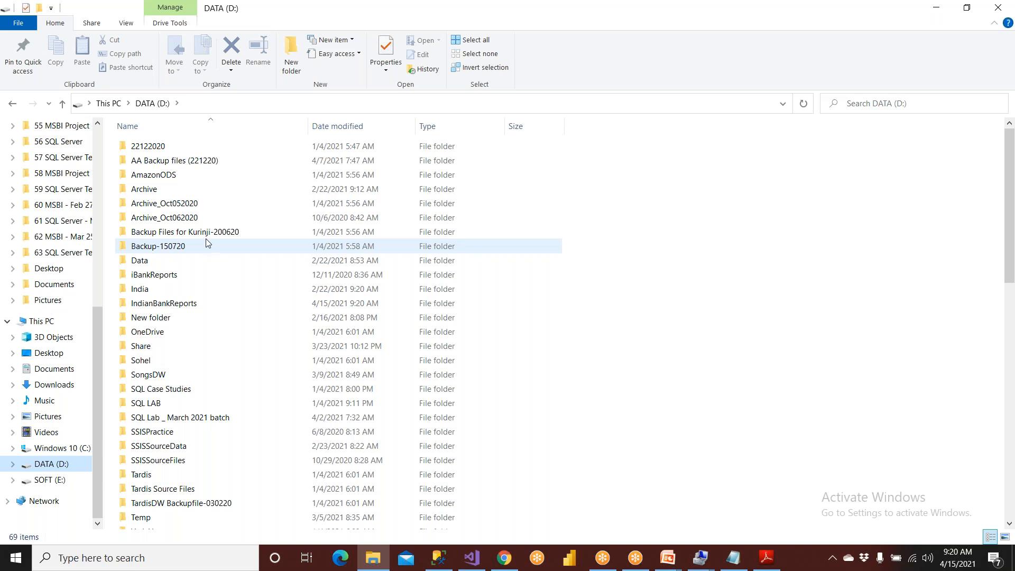
pyautogui.click(201, 299)
pyautogui.doubleClick(201, 303)
pyautogui.moveTo(199, 342); pyautogui.dragTo(146, 139)
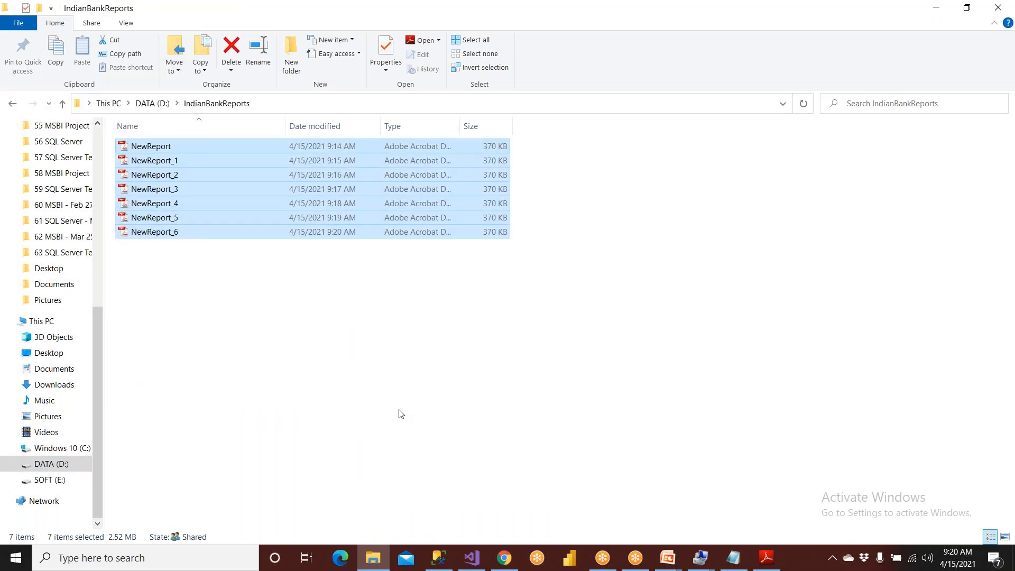
# - Switch to the report portal in Chrome and disable the NewReport subscription
pyautogui.click(503, 564)
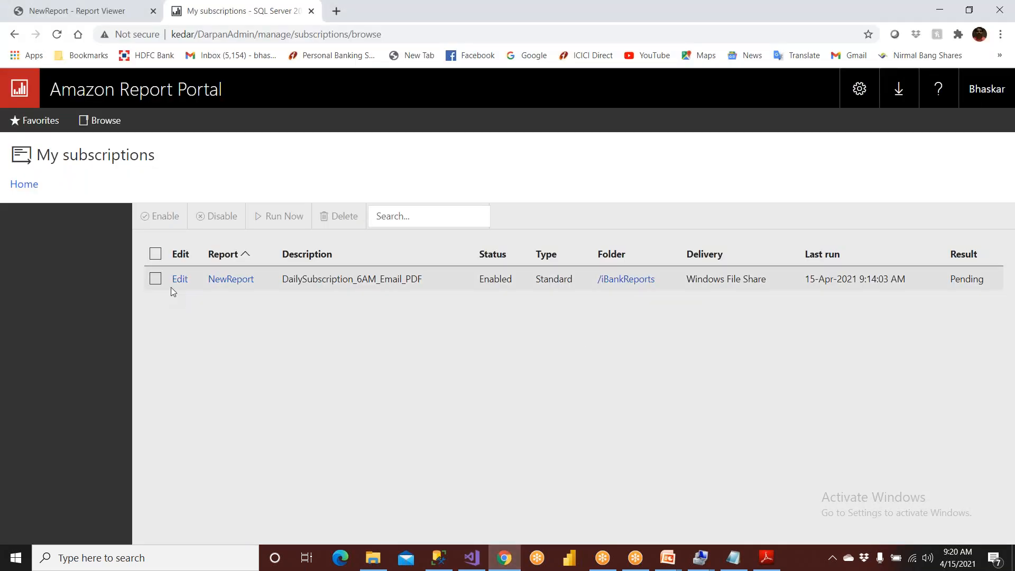
pyautogui.click(155, 280)
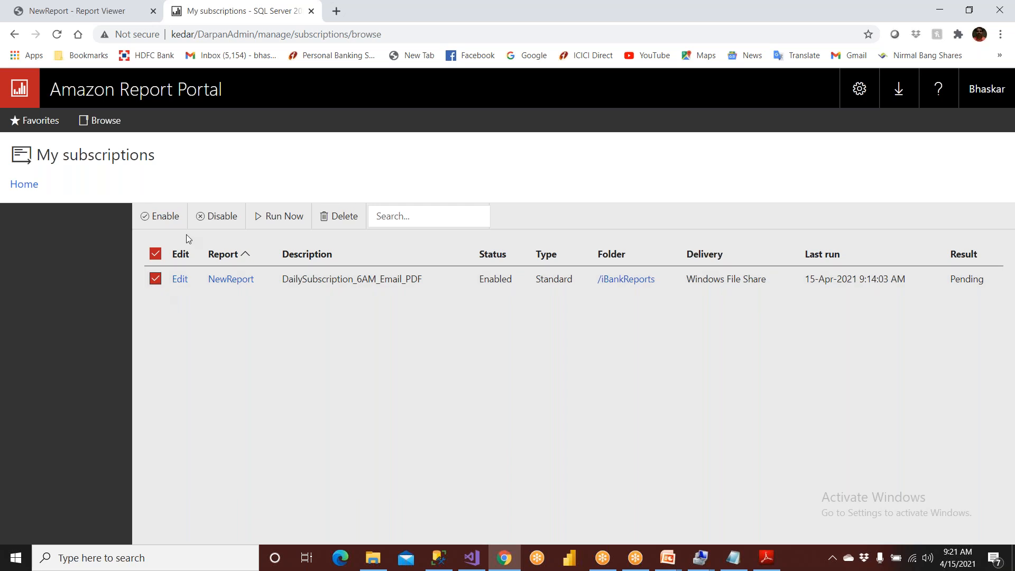
pyautogui.click(219, 217)
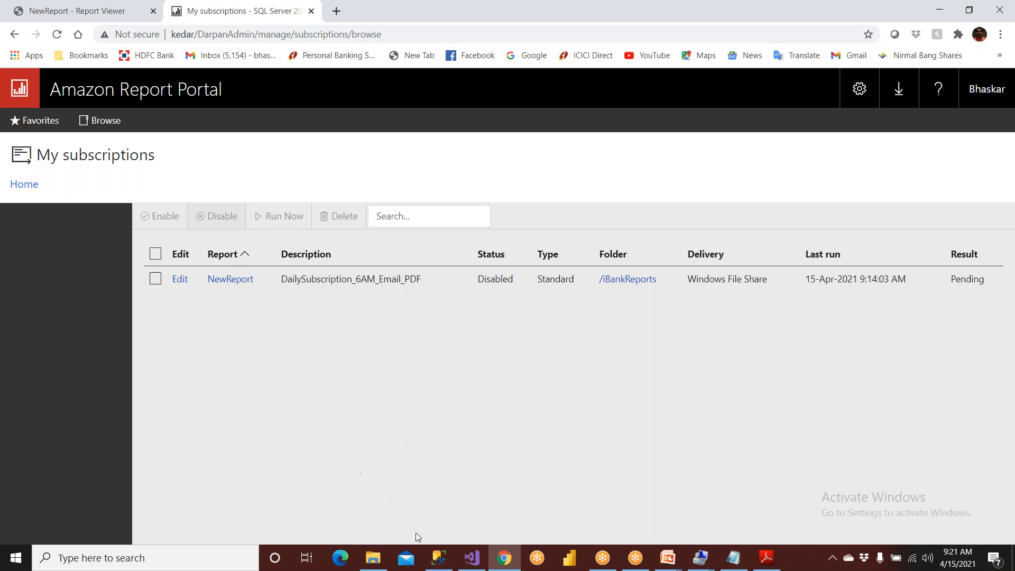
# - Switch to SQL Server Management Studio, stop the SQL Server Agent service, and close the open Adobe Acrobat window
pyautogui.click(438, 558)
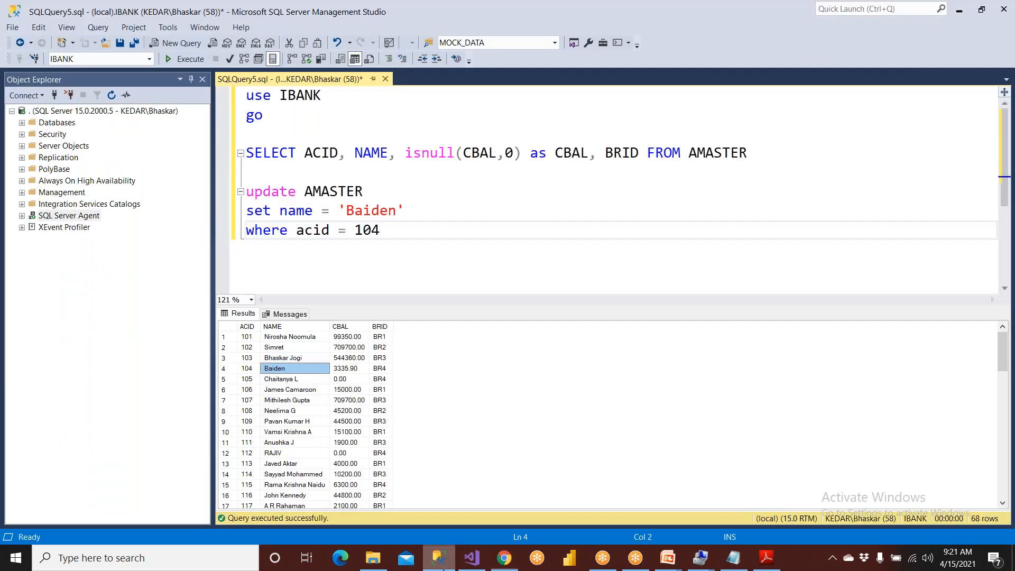
pyautogui.rightClick(66, 220)
pyautogui.click(74, 266)
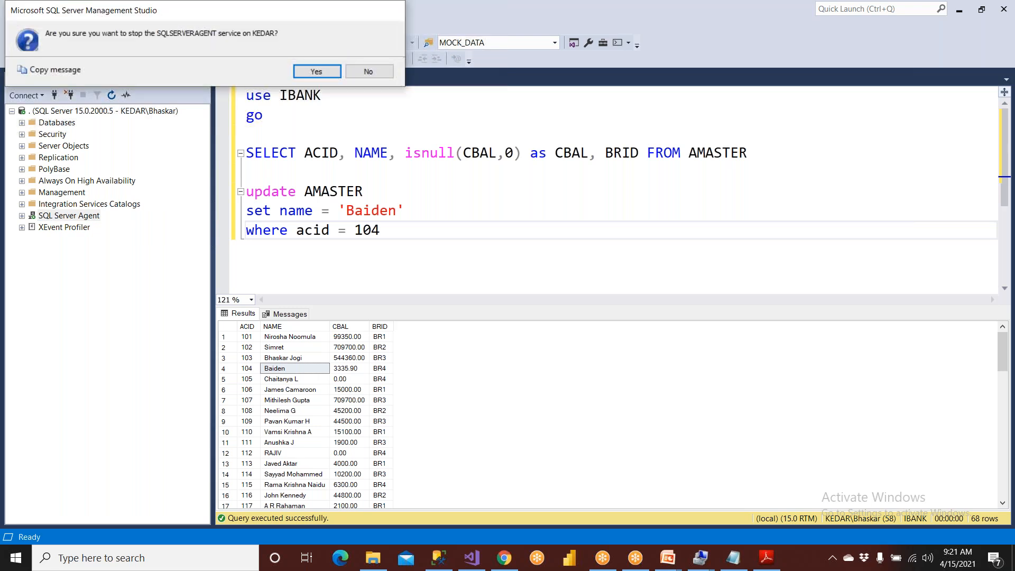
pyautogui.click(772, 557)
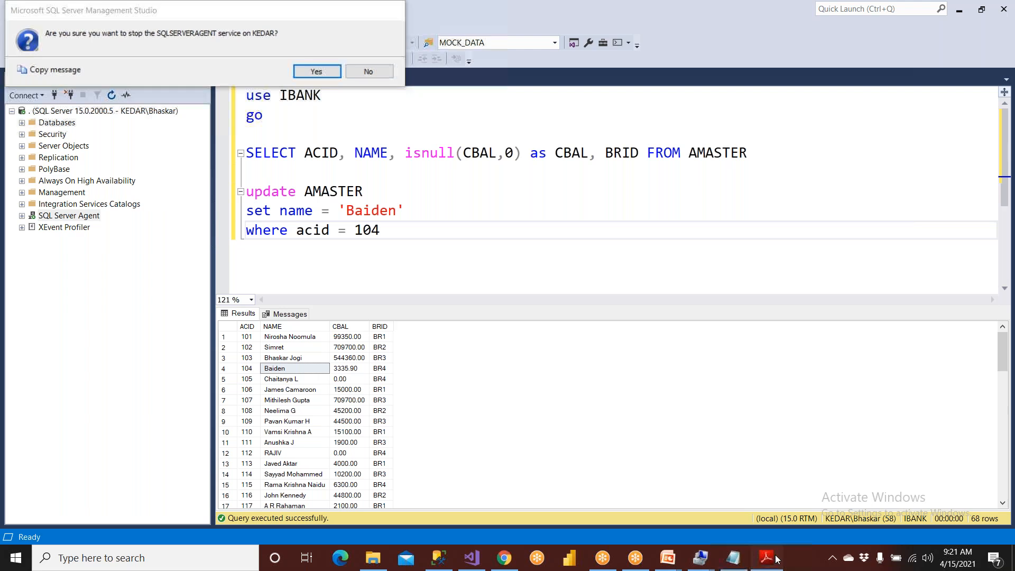
pyautogui.click(998, 7)
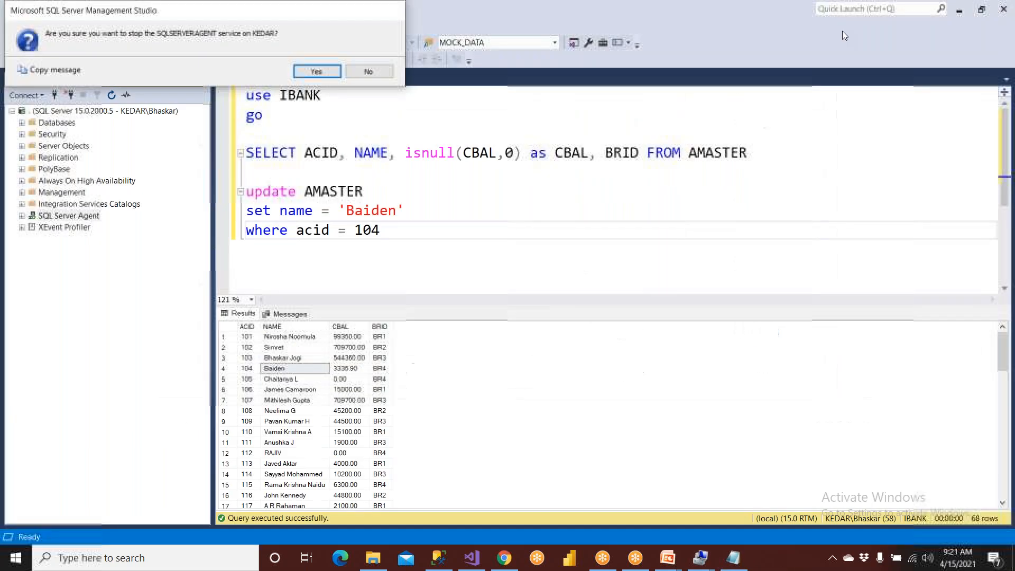
pyautogui.click(306, 68)
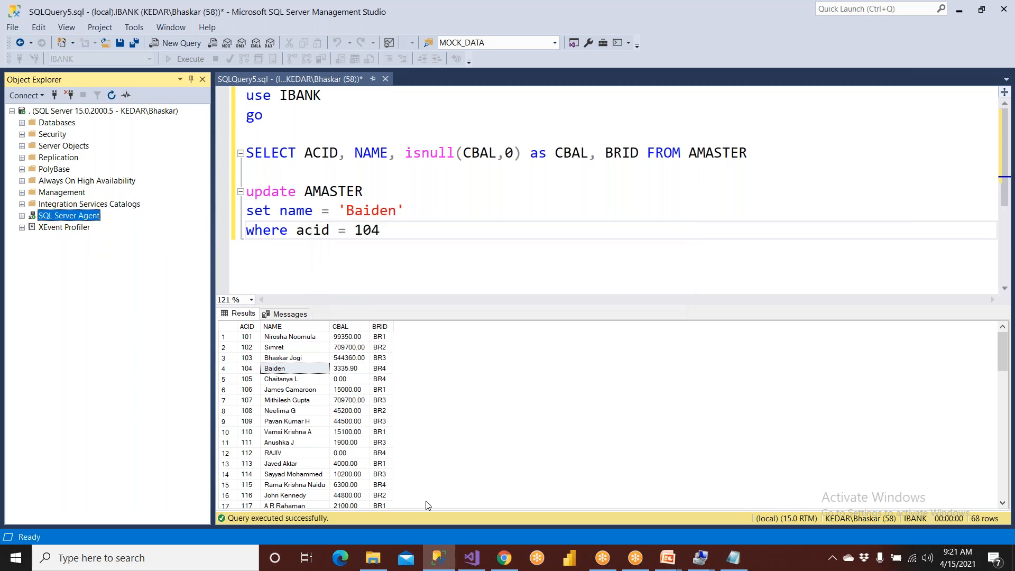
# - Enable the NewReport subscription again in the Chrome report portal, and check the SQL Server Agent's status in SQL Server Management Studio
pyautogui.click(504, 557)
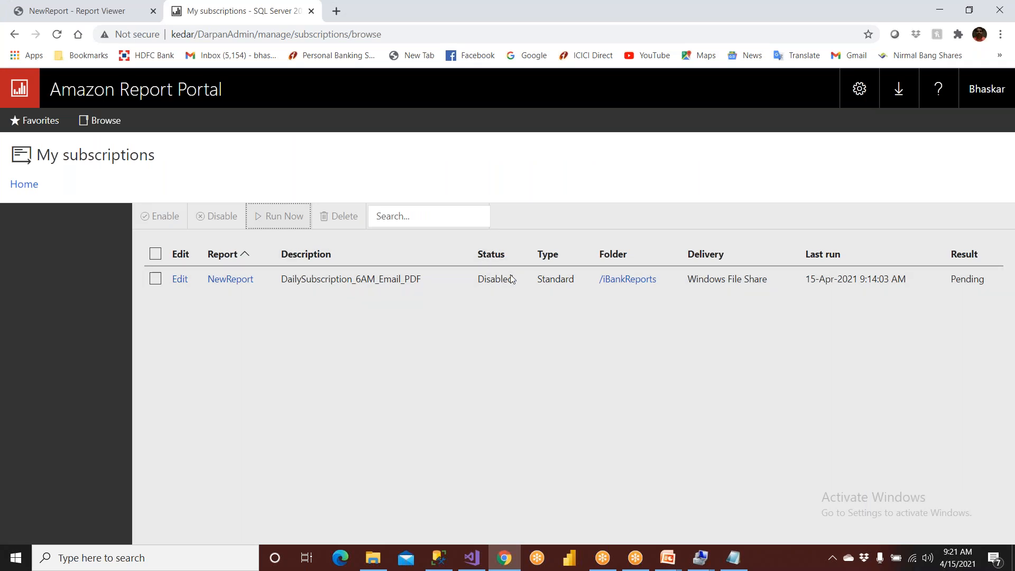
pyautogui.click(155, 278)
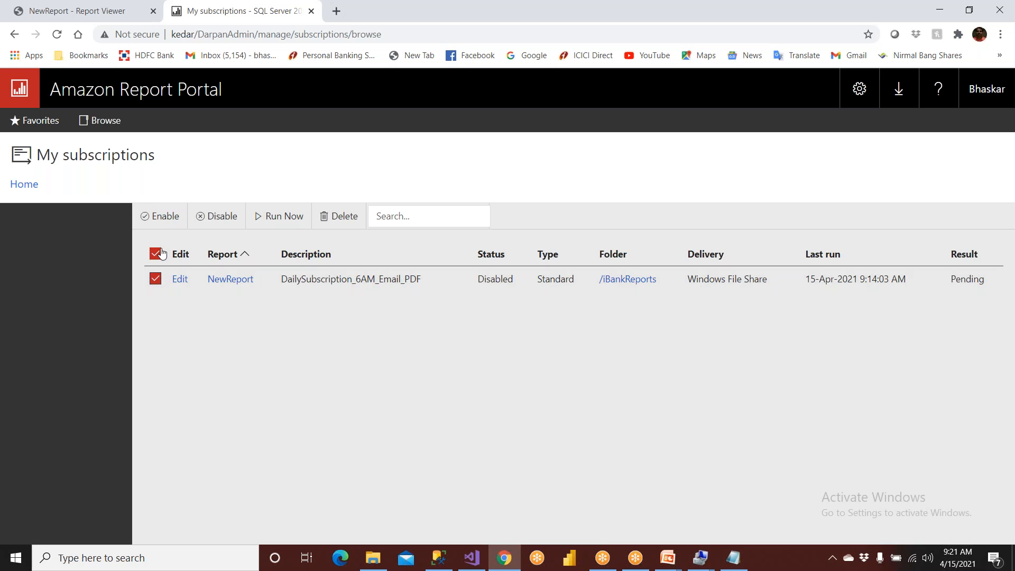
pyautogui.click(159, 225)
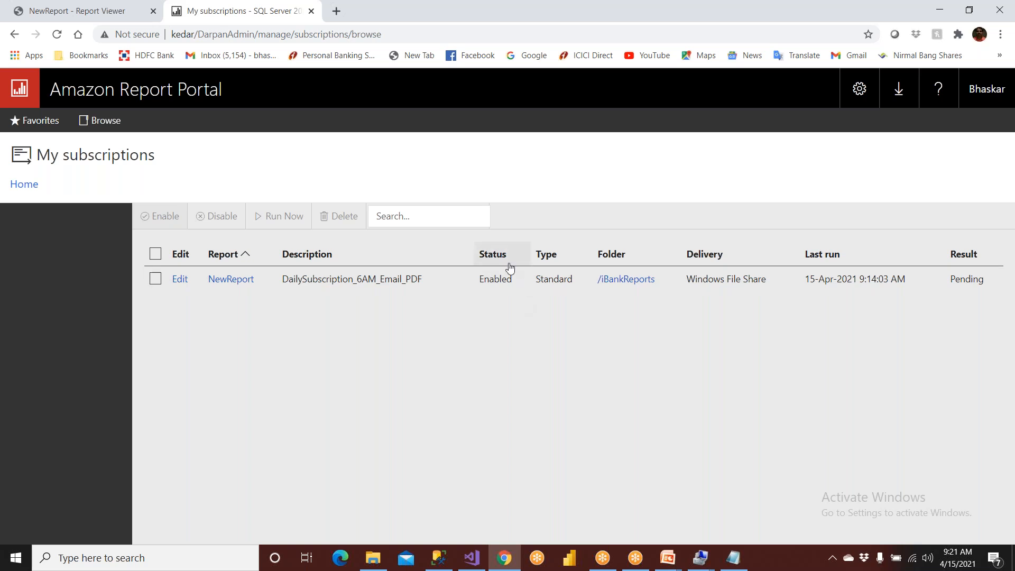
pyautogui.click(439, 557)
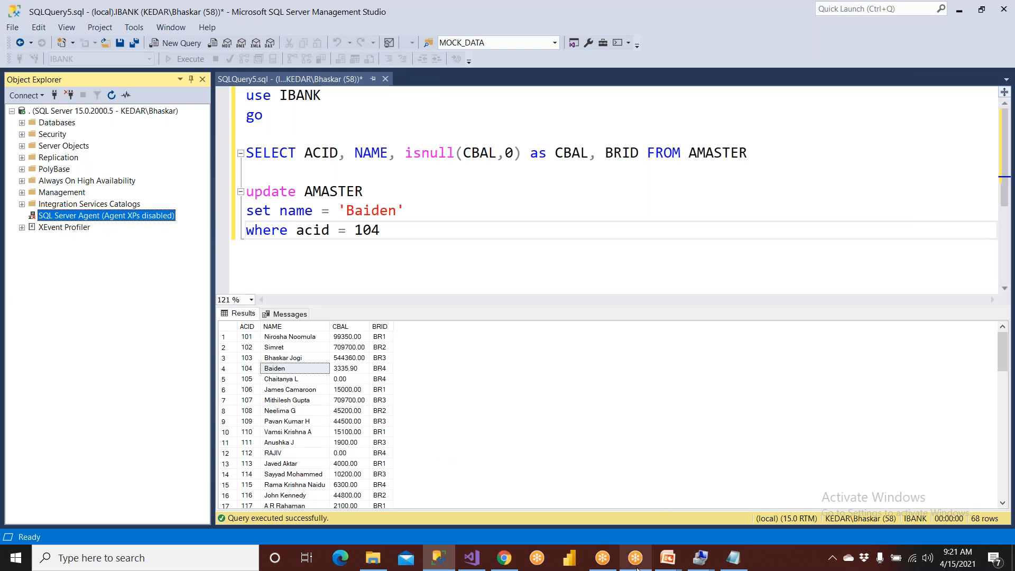
# - Return to Chrome, view My subscriptions, and browse from the portal's home page to the iBankReports folder
pyautogui.click(503, 557)
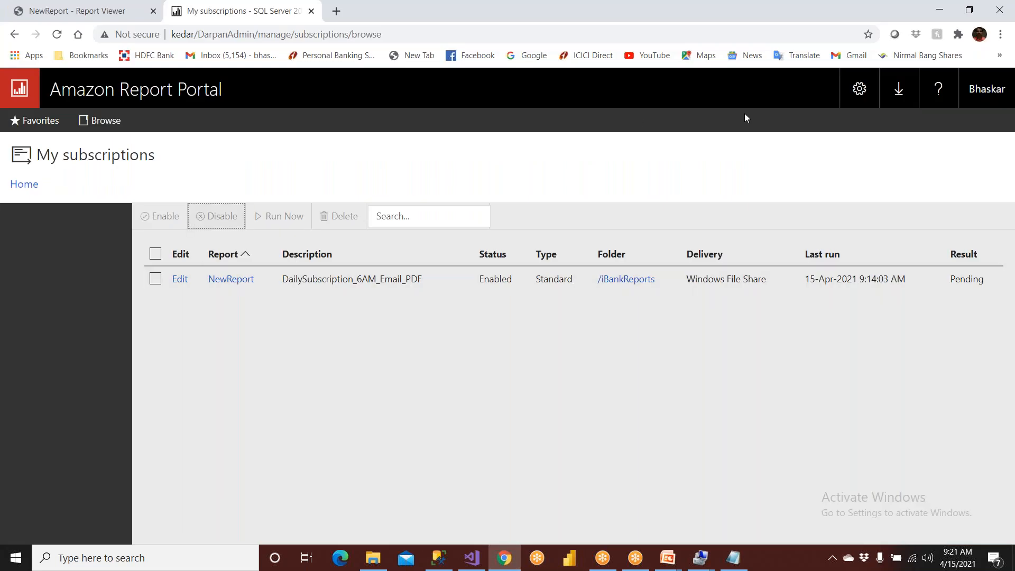
pyautogui.click(860, 90)
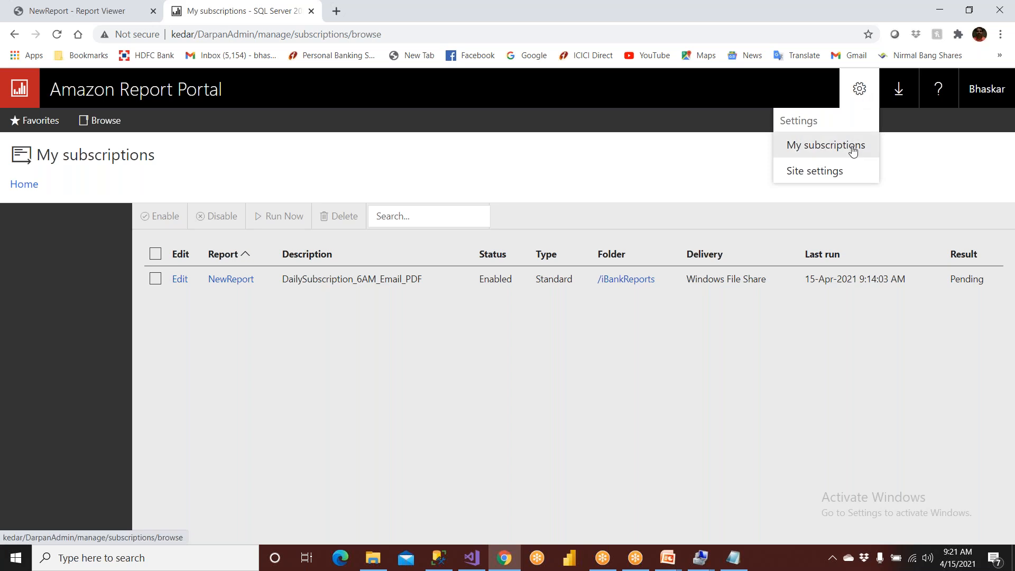
pyautogui.click(789, 144)
pyautogui.click(24, 183)
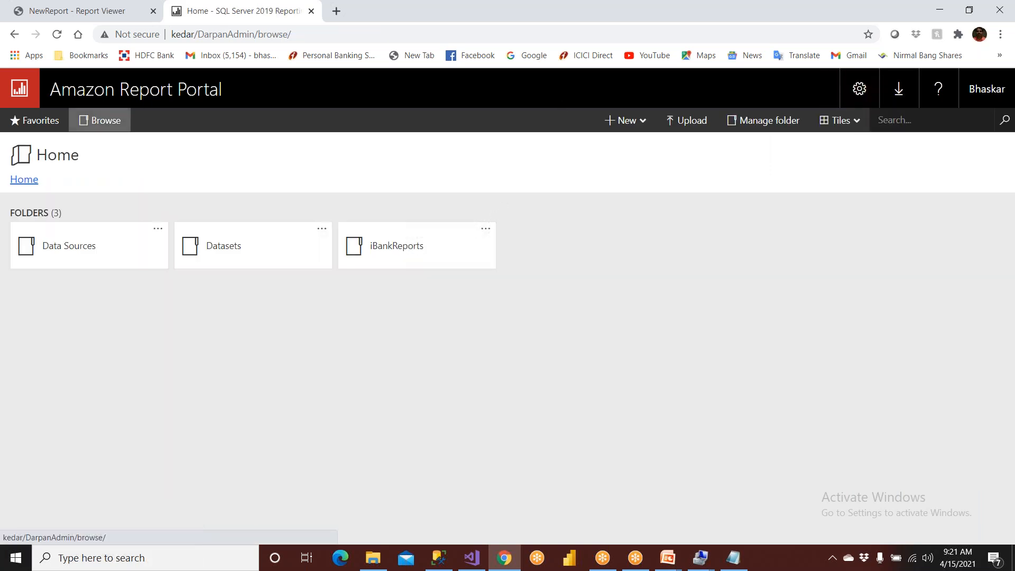
pyautogui.click(395, 264)
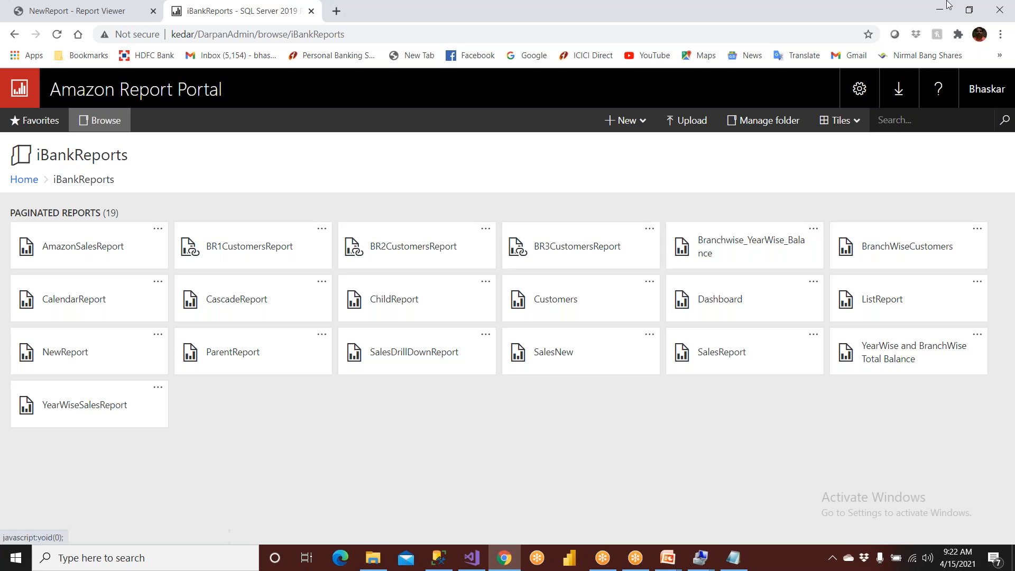
# - Close Chrome and switch to Visual Studio to view the NewReport.rdl preview
pyautogui.click(999, 16)
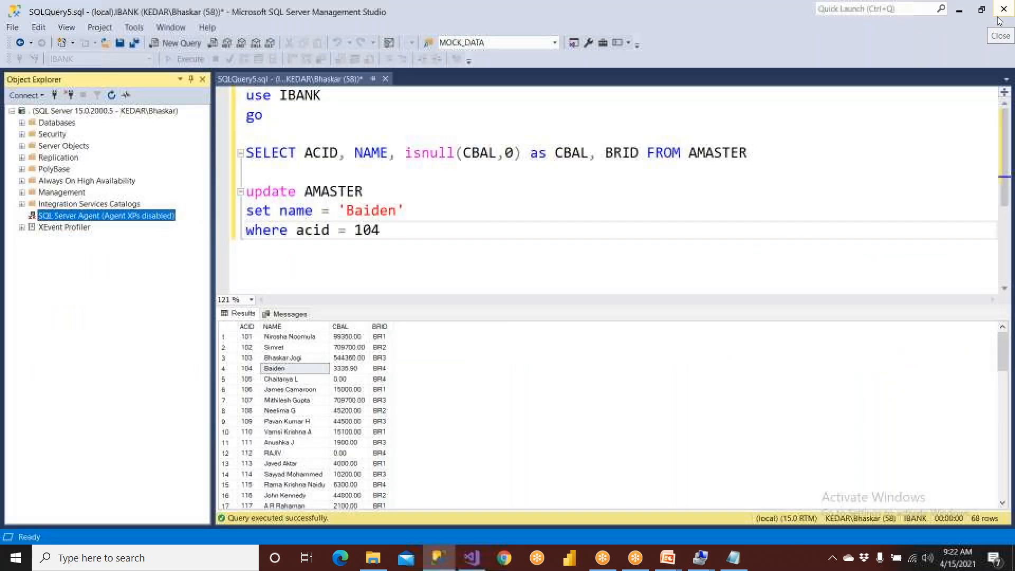
pyautogui.click(477, 560)
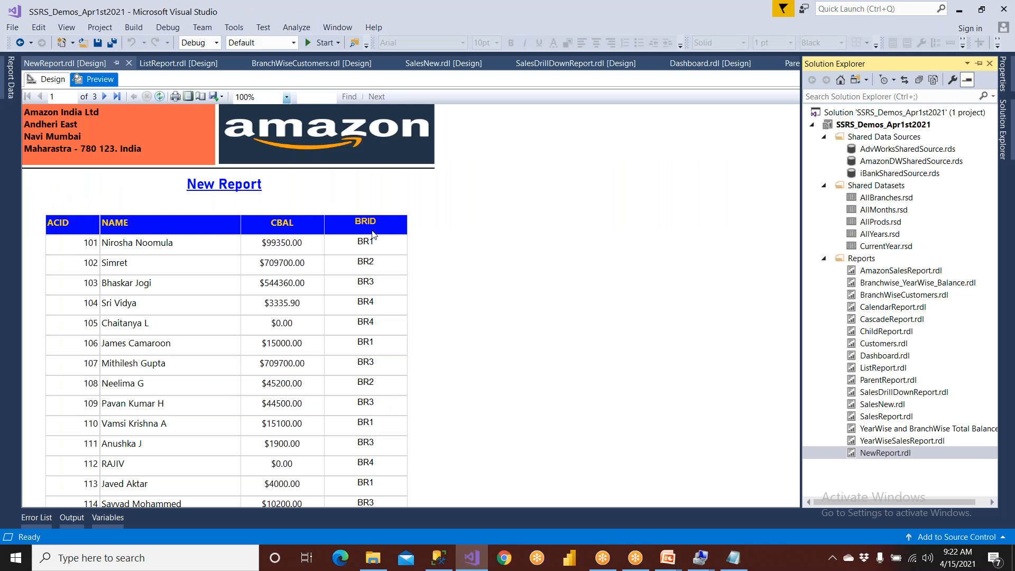
pyautogui.moveTo(668, 558)
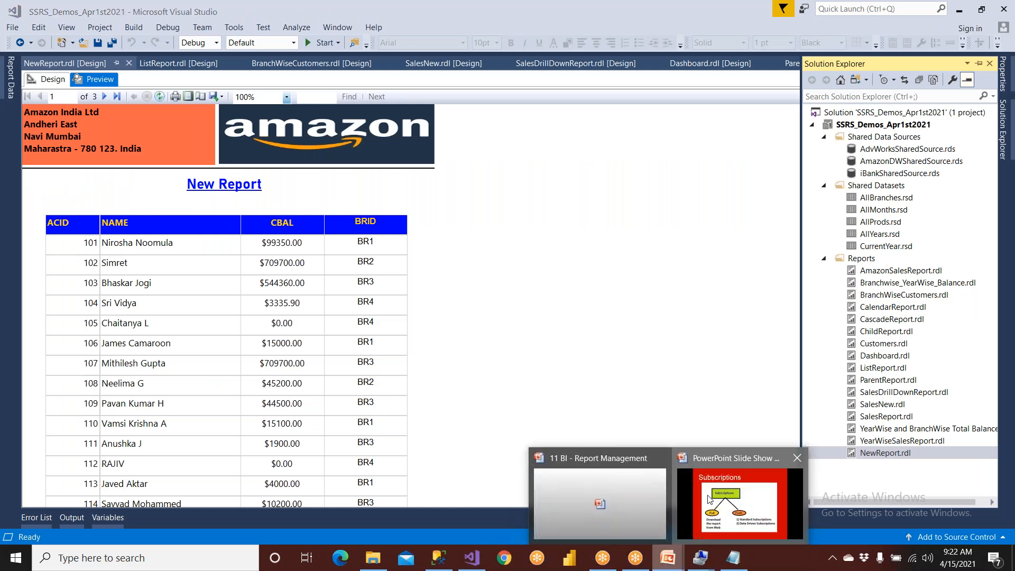